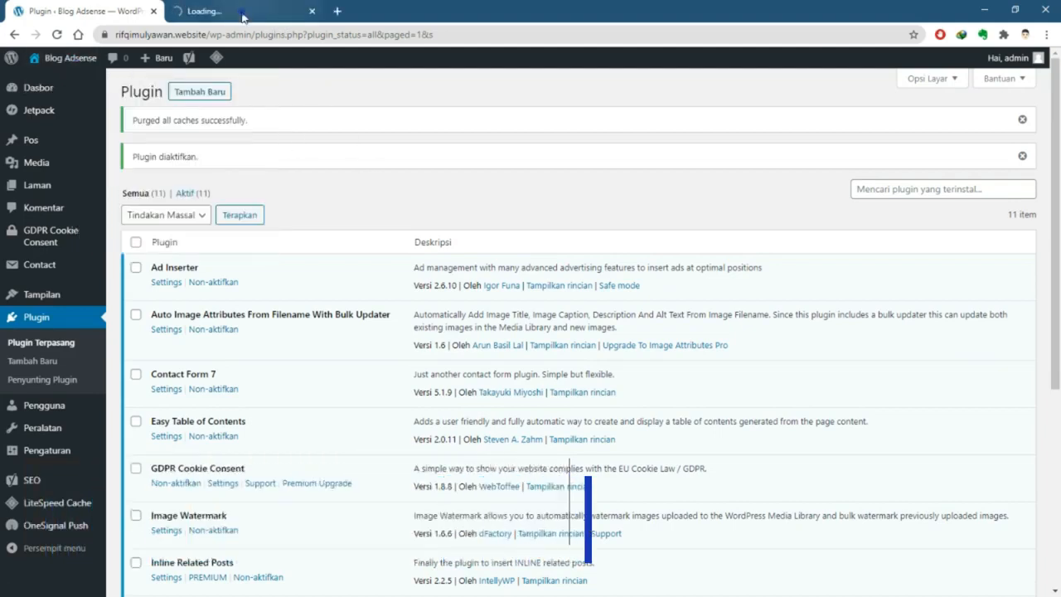
Switch to the Blog Adsense site's front page and look over its content from header to footer
{"action": "left_click", "coordinate": [249, 12]}
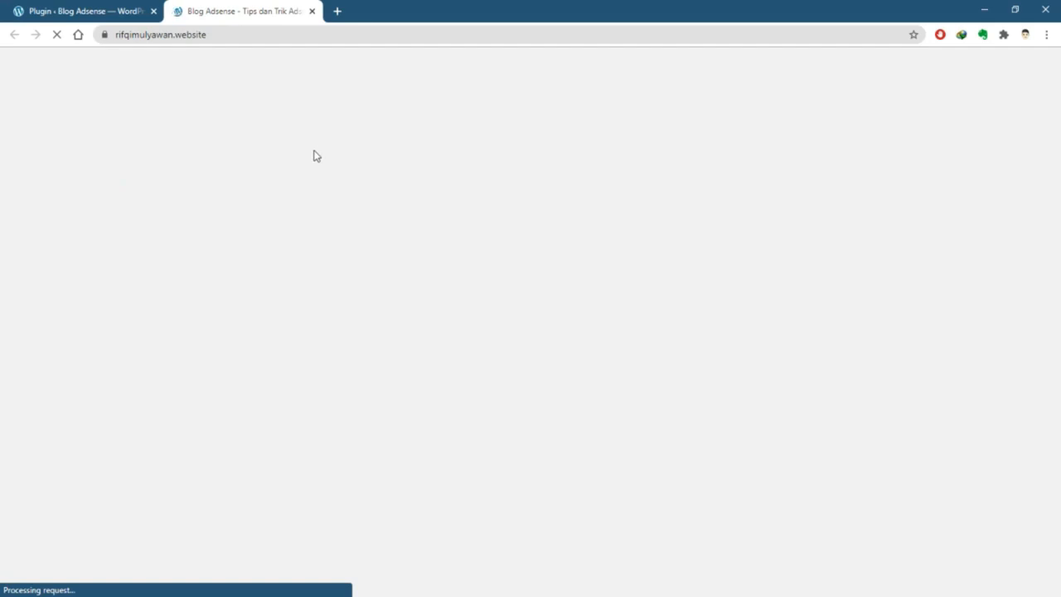
{"action": "scroll", "coordinate": [307, 180], "scroll_direction": "down", "scroll_amount": 2}
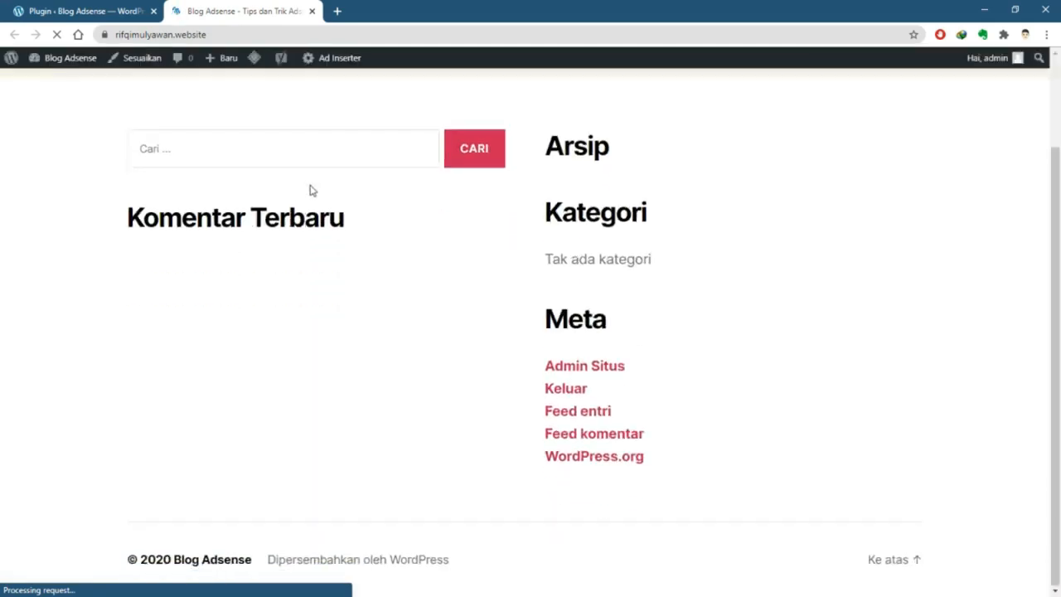
{"action": "scroll", "coordinate": [311, 196], "scroll_direction": "up", "scroll_amount": 2}
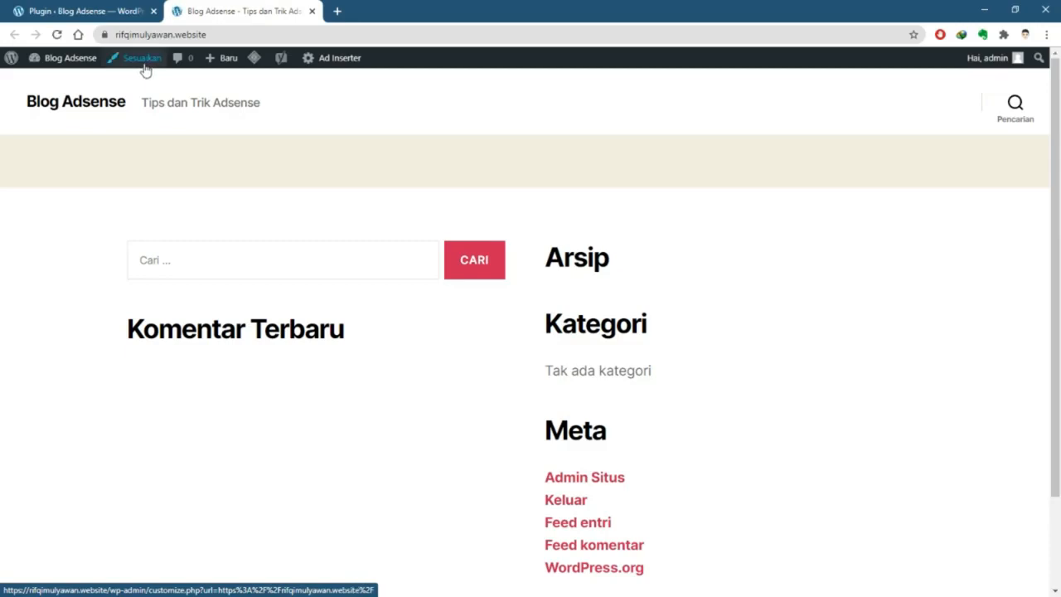
{"action": "mouse_move", "coordinate": [225, 73]}
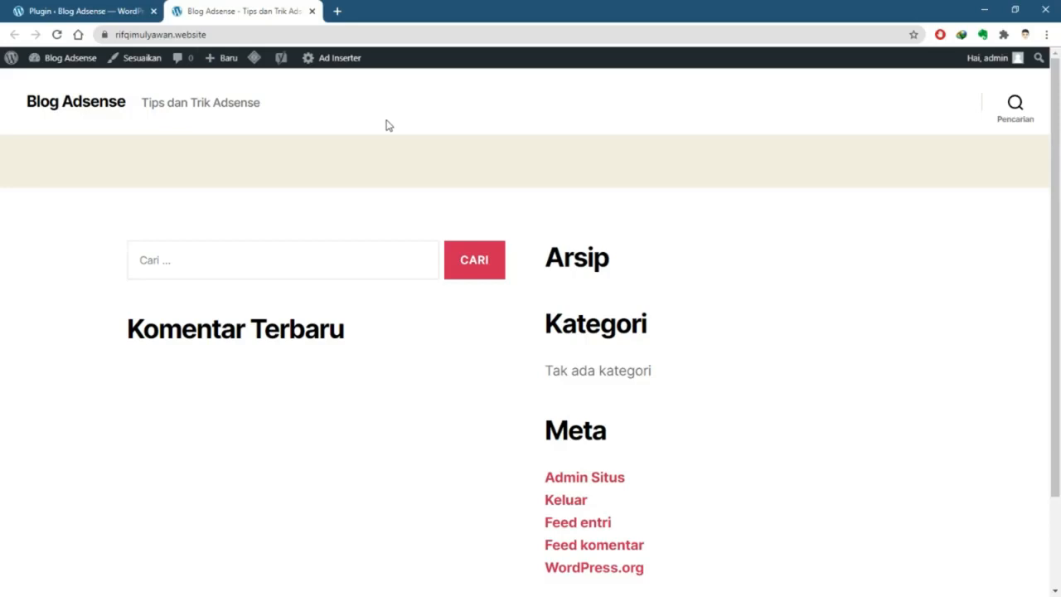
{"action": "scroll", "coordinate": [349, 133], "scroll_direction": "down", "scroll_amount": 2}
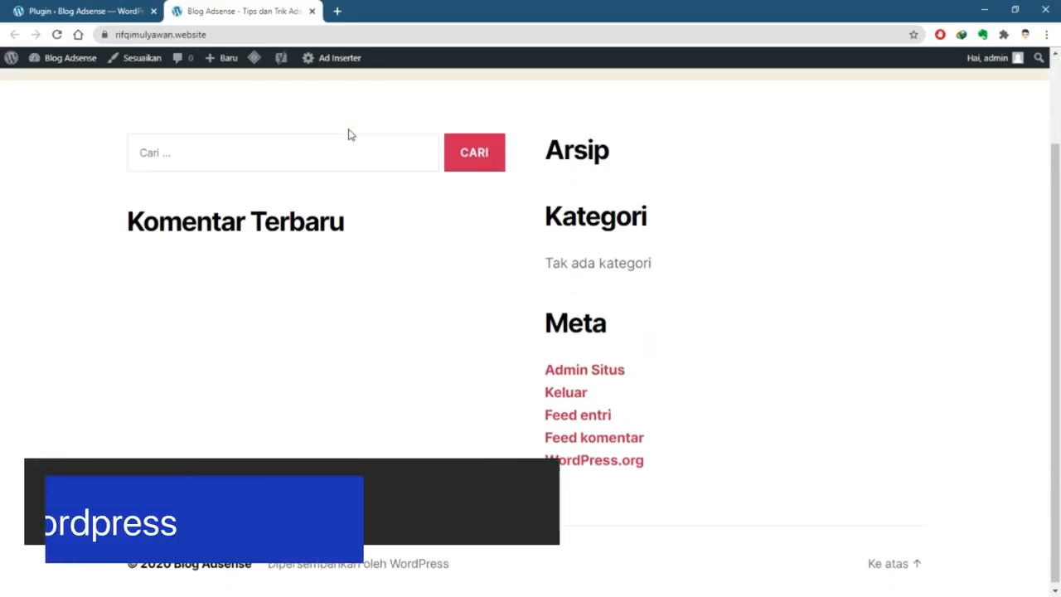
{"action": "scroll", "coordinate": [349, 134], "scroll_direction": "up", "scroll_amount": 2}
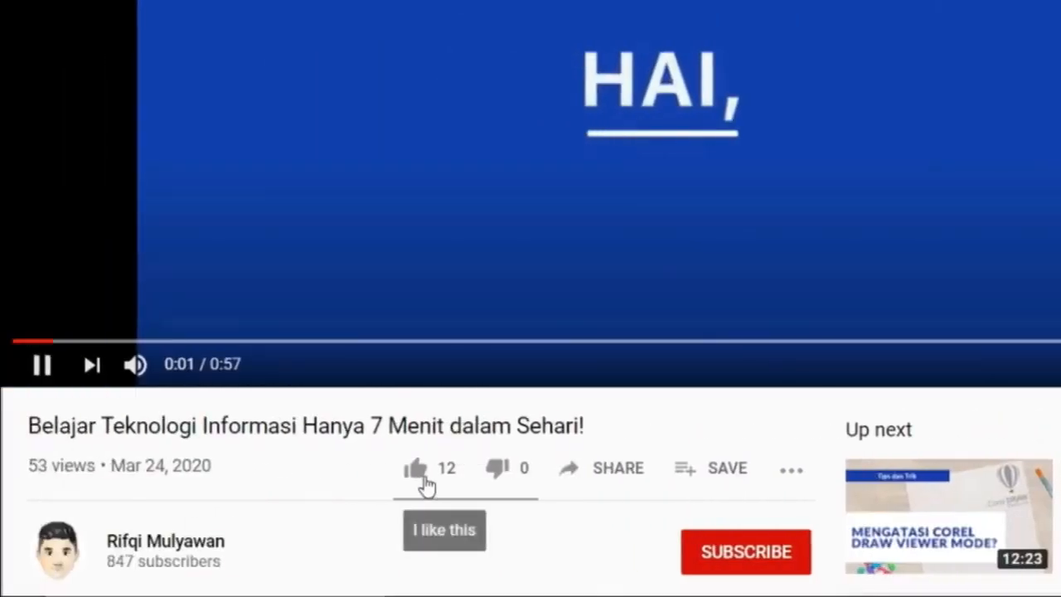
Like the YouTube video and subscribe to its channel with notifications set to All
{"action": "left_click", "coordinate": [424, 483]}
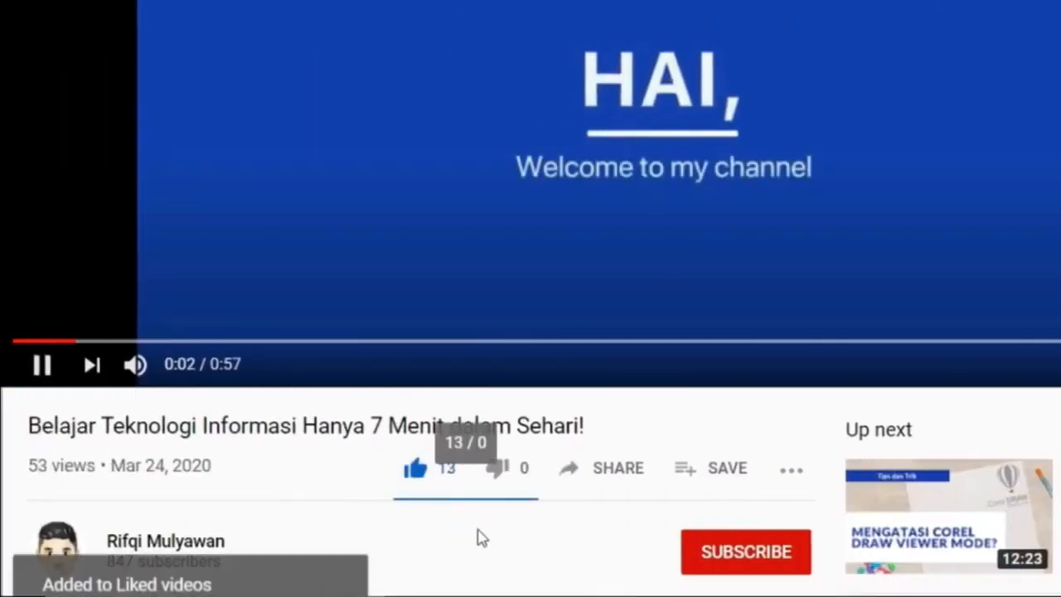
{"action": "left_click", "coordinate": [737, 553]}
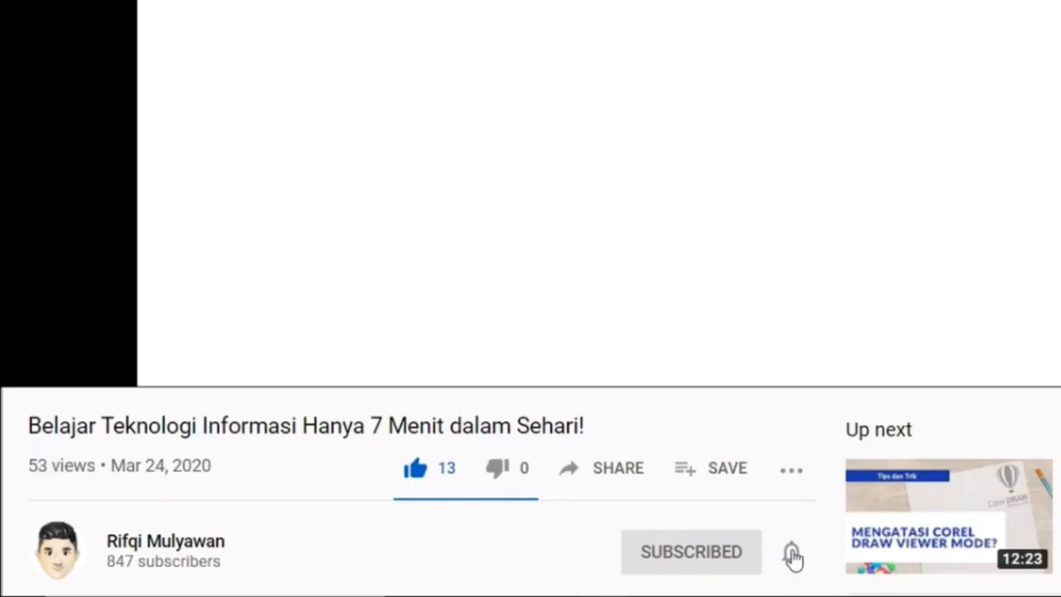
{"action": "left_click", "coordinate": [792, 554]}
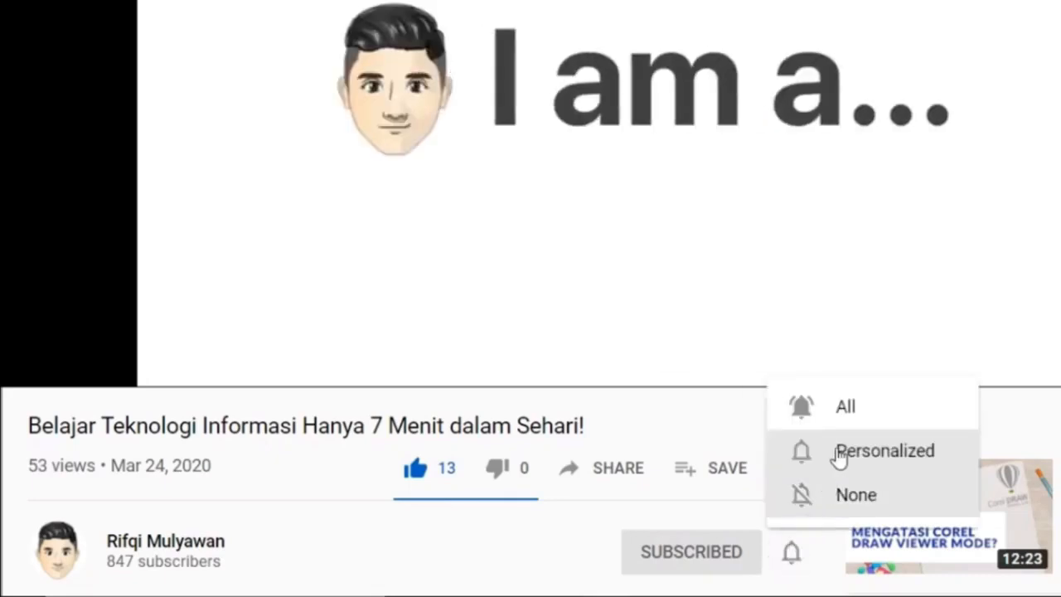
{"action": "left_click", "coordinate": [863, 414]}
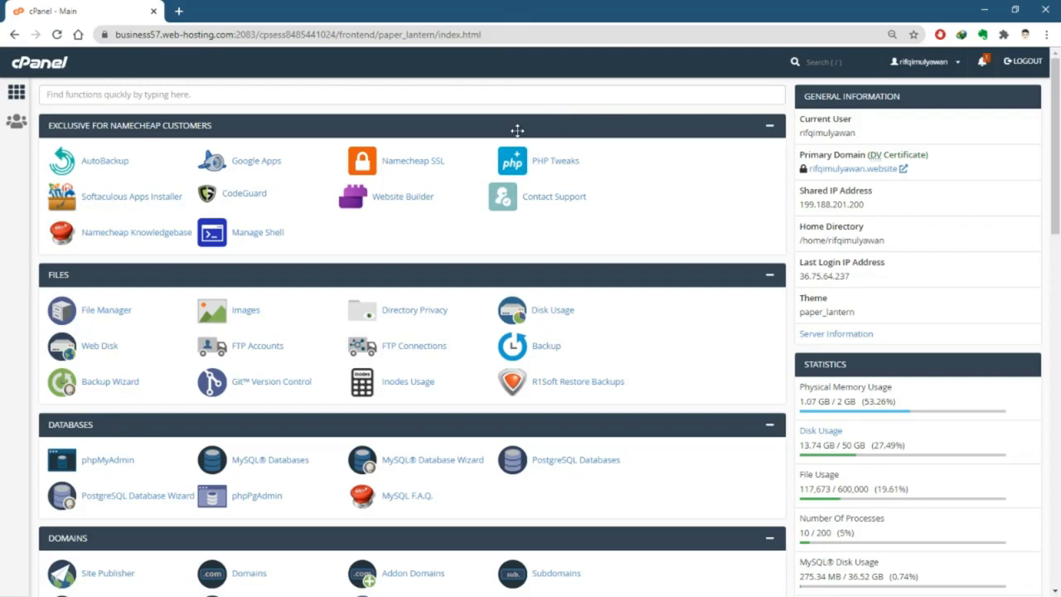
Look through the cPanel home page down to the scripts offered in the Softaculous Apps Installer
{"action": "scroll", "coordinate": [361, 196], "scroll_direction": "down", "scroll_amount": 5}
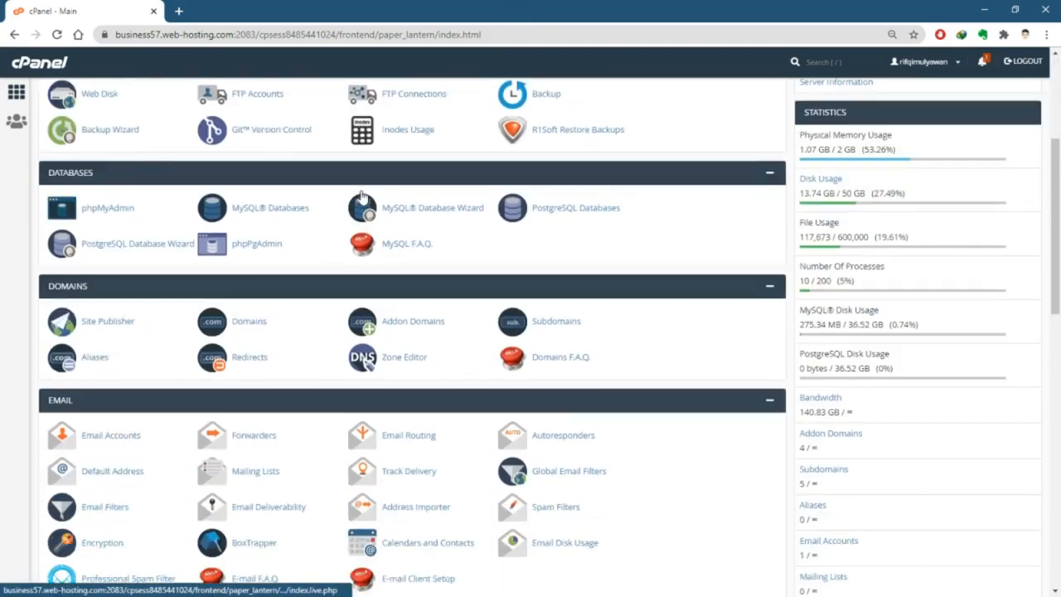
{"action": "scroll", "coordinate": [361, 187], "scroll_direction": "down", "scroll_amount": 8}
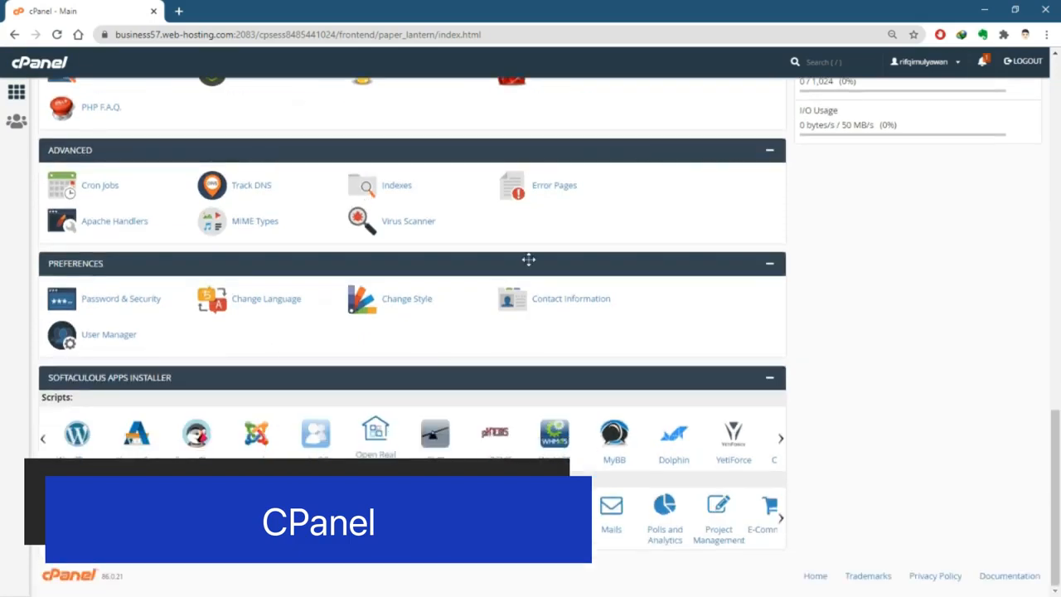
{"action": "left_click", "coordinate": [766, 378]}
{"action": "left_click", "coordinate": [768, 539]}
{"action": "scroll", "coordinate": [762, 535], "scroll_direction": "down", "scroll_amount": 2}
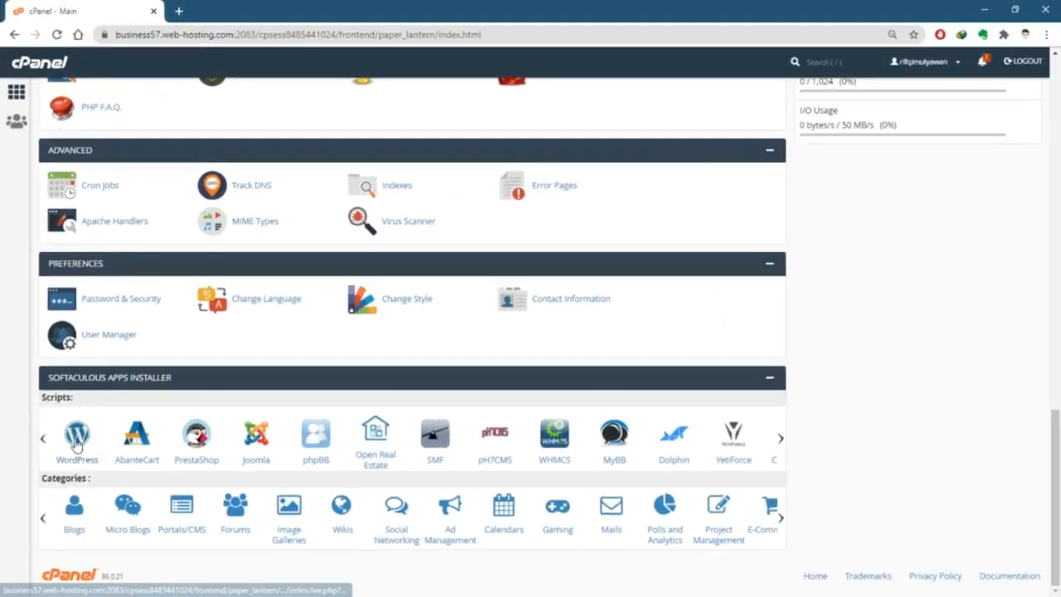
{"action": "left_click", "coordinate": [778, 439]}
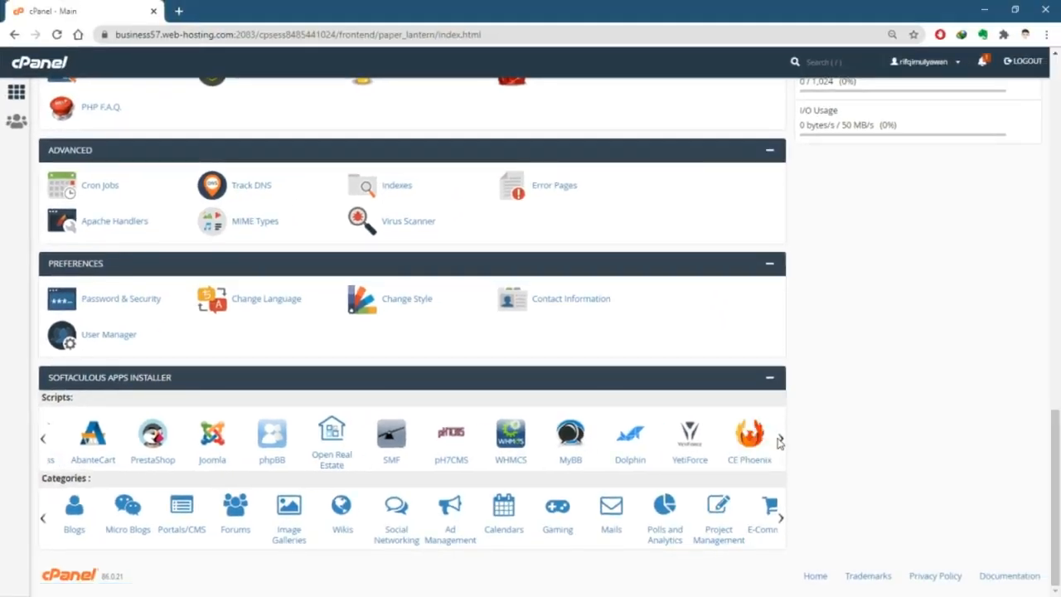
{"action": "left_click", "coordinate": [42, 442]}
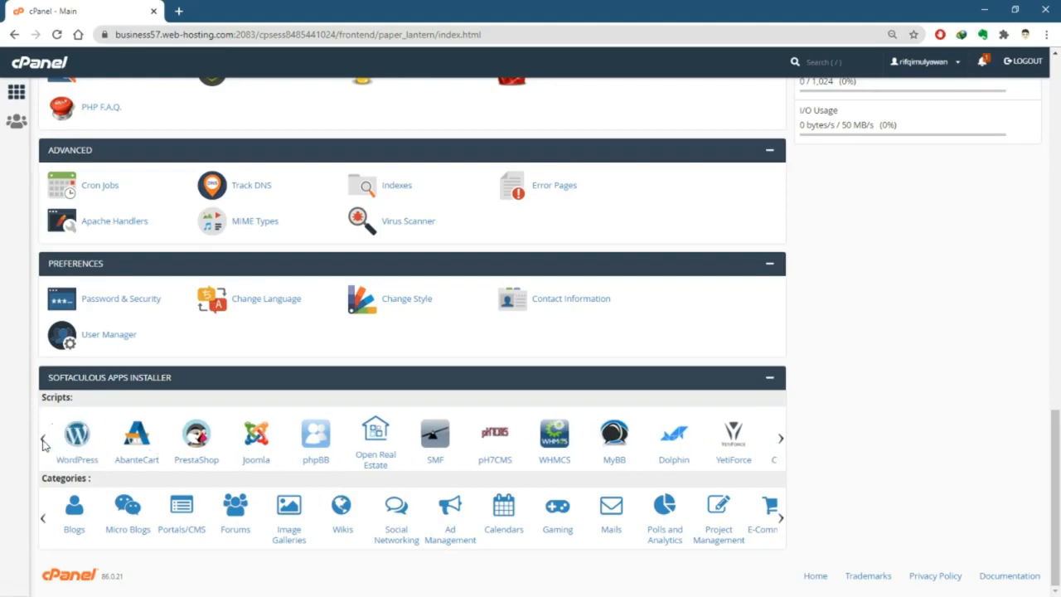
Open the WordPress script page from the Softaculous Apps Installer in a new browser tab and switch to it
{"action": "right_click", "coordinate": [73, 466]}
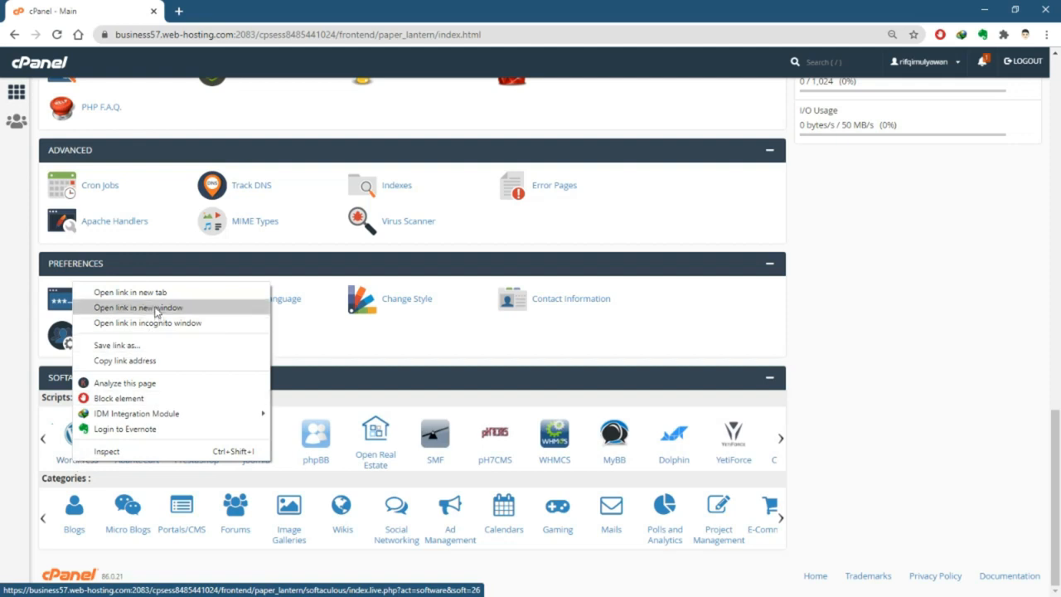
{"action": "left_click", "coordinate": [130, 292]}
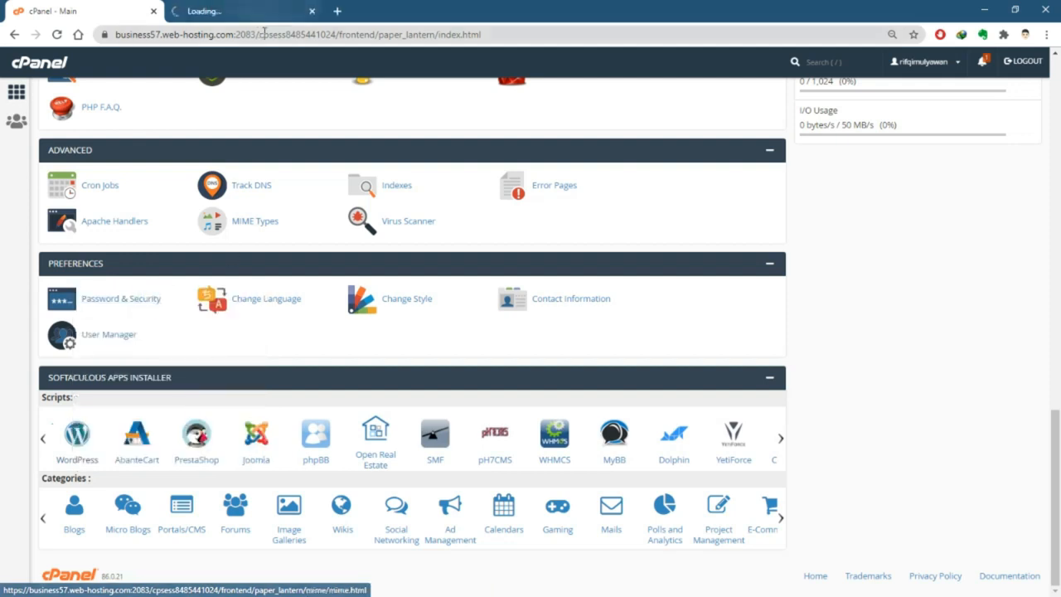
{"action": "left_click", "coordinate": [244, 17]}
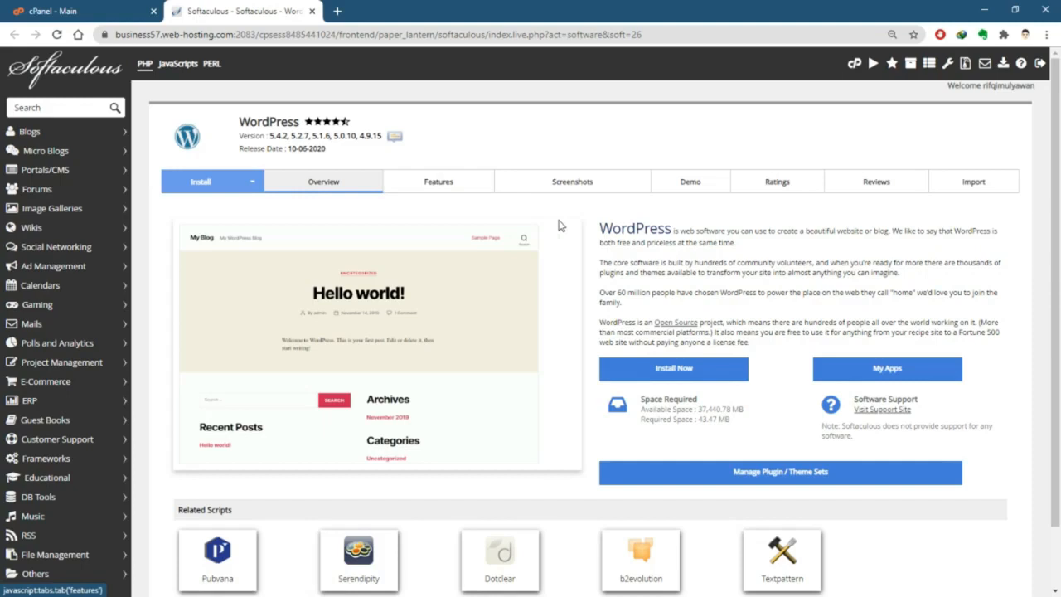
Look over the WordPress overview page and open its installation form
{"action": "scroll", "coordinate": [560, 225], "scroll_direction": "down", "scroll_amount": 2}
{"action": "scroll", "coordinate": [560, 225], "scroll_direction": "up", "scroll_amount": 2}
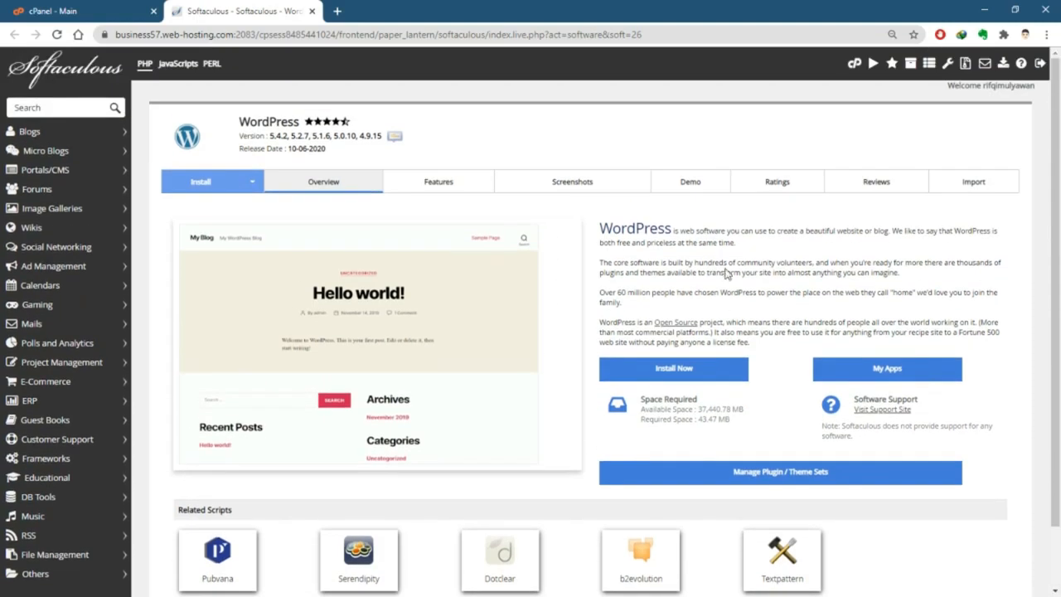
{"action": "scroll", "coordinate": [709, 337], "scroll_direction": "down", "scroll_amount": 2}
{"action": "scroll", "coordinate": [421, 430], "scroll_direction": "up", "scroll_amount": 2}
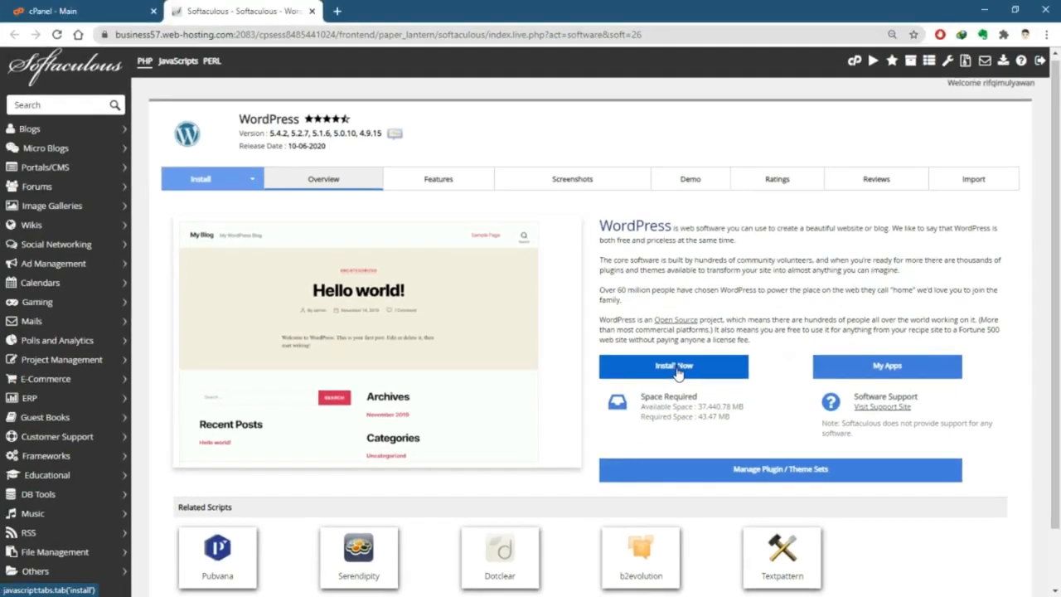
{"action": "left_click", "coordinate": [676, 371]}
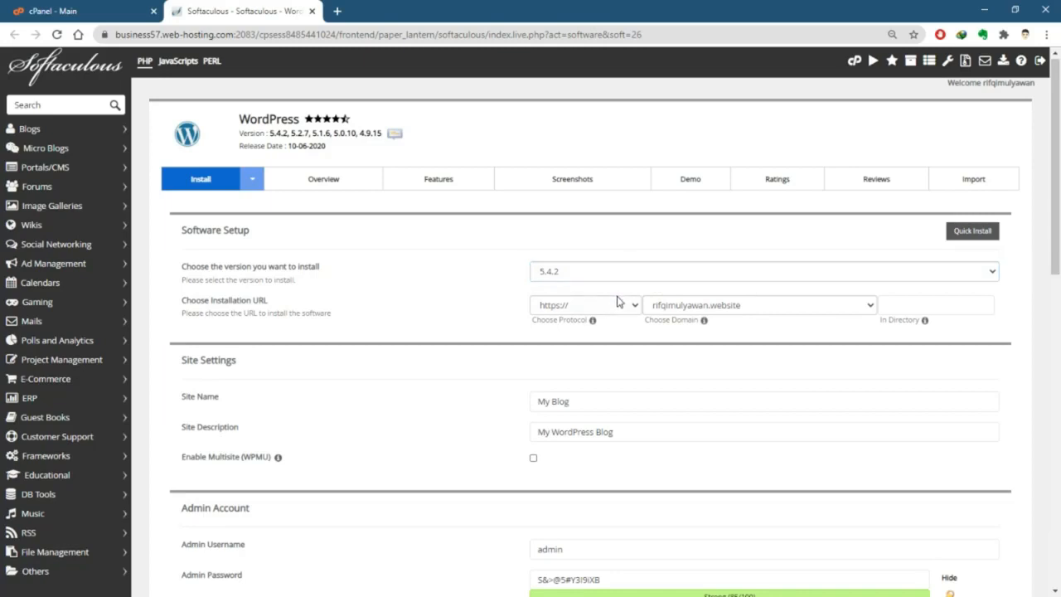
Check the selectable WordPress versions and the protocol options for the installation URL
{"action": "left_click", "coordinate": [588, 272]}
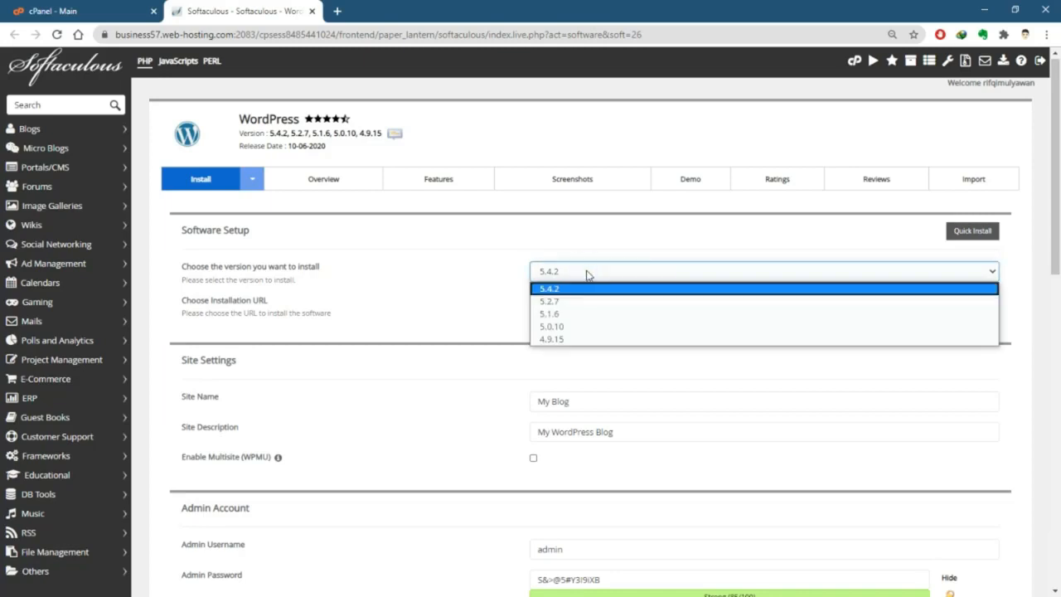
{"action": "left_click", "coordinate": [588, 272]}
{"action": "left_click", "coordinate": [585, 308]}
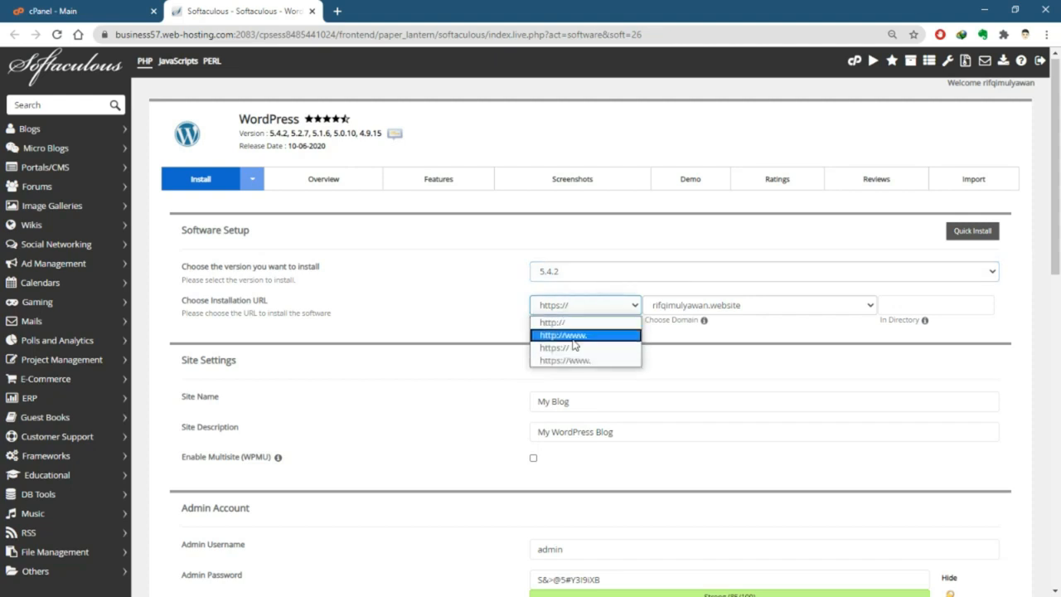
{"action": "left_click", "coordinate": [487, 305]}
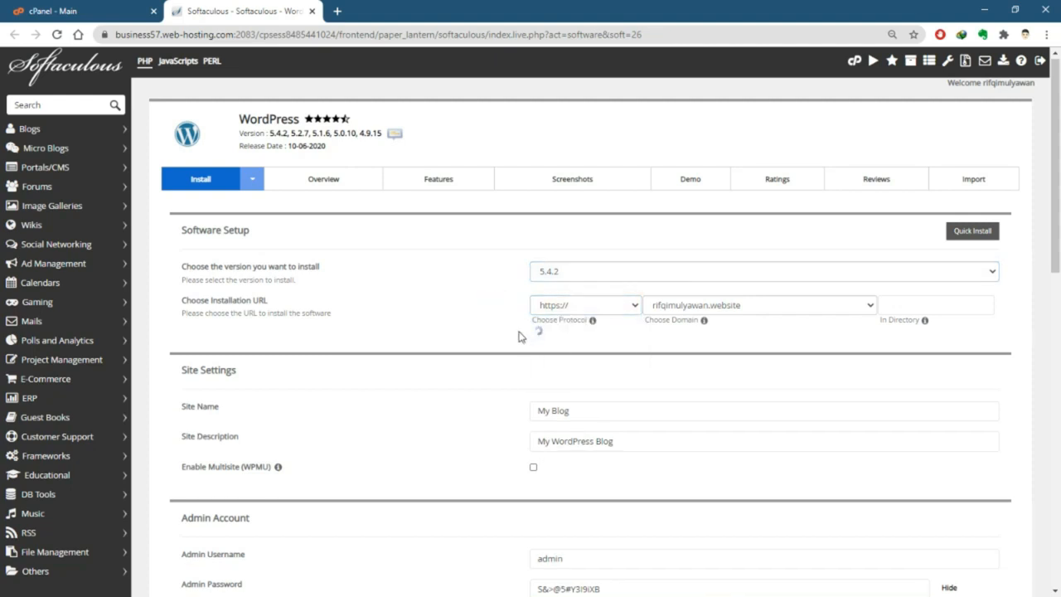
Set the site name to "Blog Adsense" in the site settings
{"action": "scroll", "coordinate": [575, 303], "scroll_direction": "down", "scroll_amount": 1}
{"action": "left_click", "coordinate": [561, 338]}
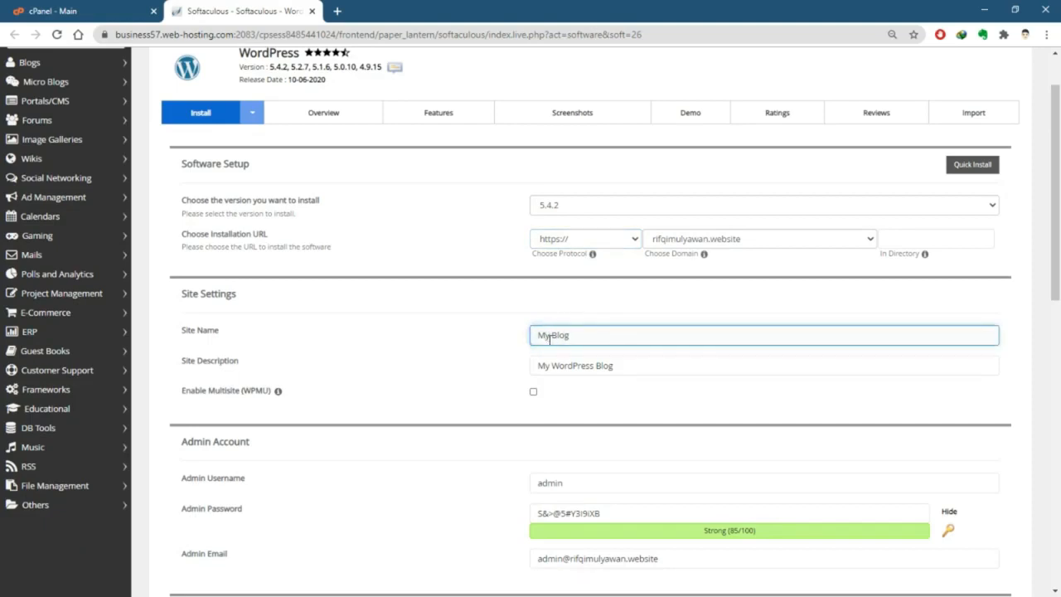
{"action": "key", "text": "ctrl+a"}
{"action": "type", "text": "Blog"}
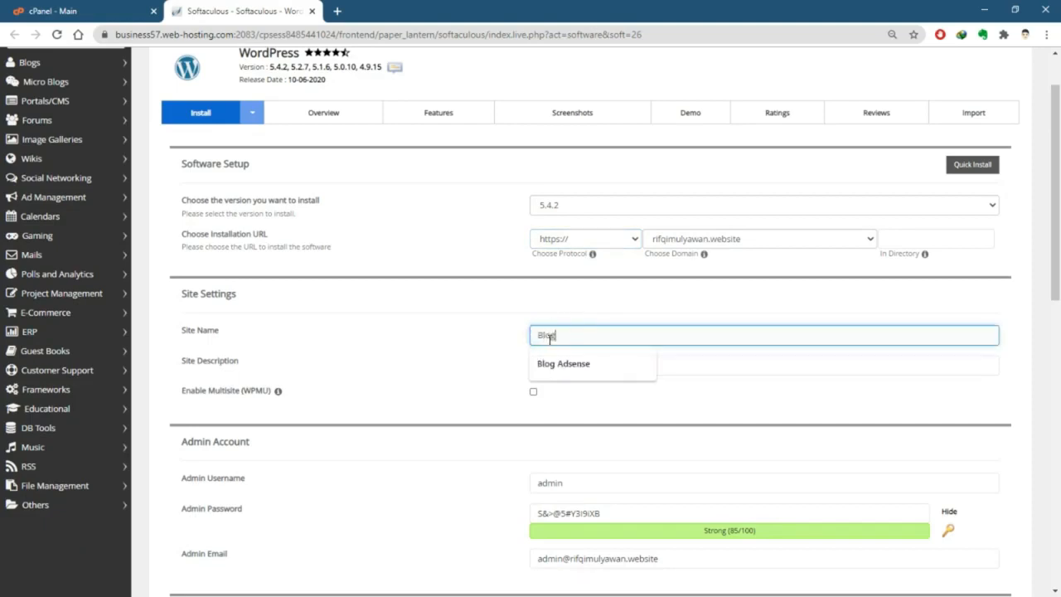
{"action": "type", "text": " Ad"}
{"action": "key", "text": "Down"}
{"action": "key", "text": "Return"}
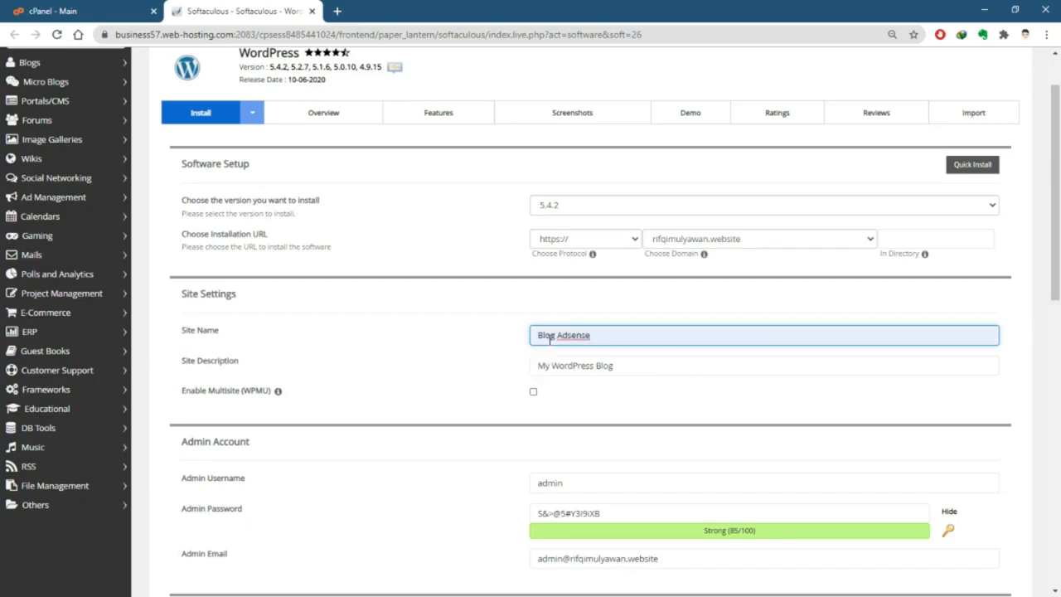
Set the site description to "Tips dan Trik Adsense", leaving multisite disabled
{"action": "left_click", "coordinate": [575, 367]}
{"action": "key", "text": "ctrl+a"}
{"action": "key", "text": "BackSpace"}
{"action": "type", "text": "T"}
{"action": "key", "text": "Down"}
{"action": "key", "text": "Return"}
{"action": "left_click", "coordinate": [588, 396]}
{"action": "left_click", "coordinate": [562, 335]}
{"action": "left_click", "coordinate": [217, 363]}
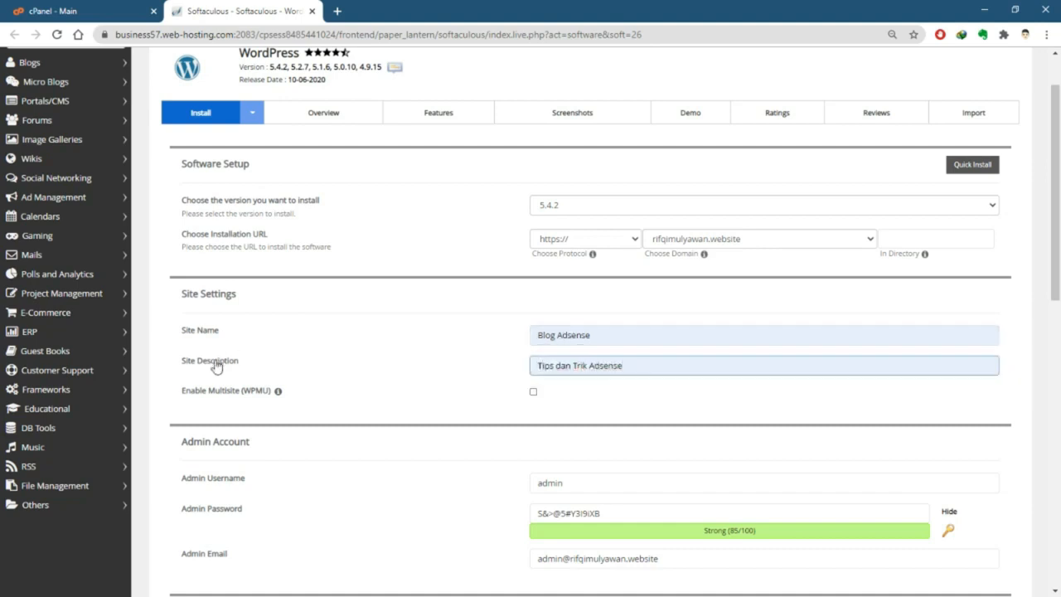
{"action": "left_click", "coordinate": [469, 379]}
{"action": "left_click", "coordinate": [635, 370]}
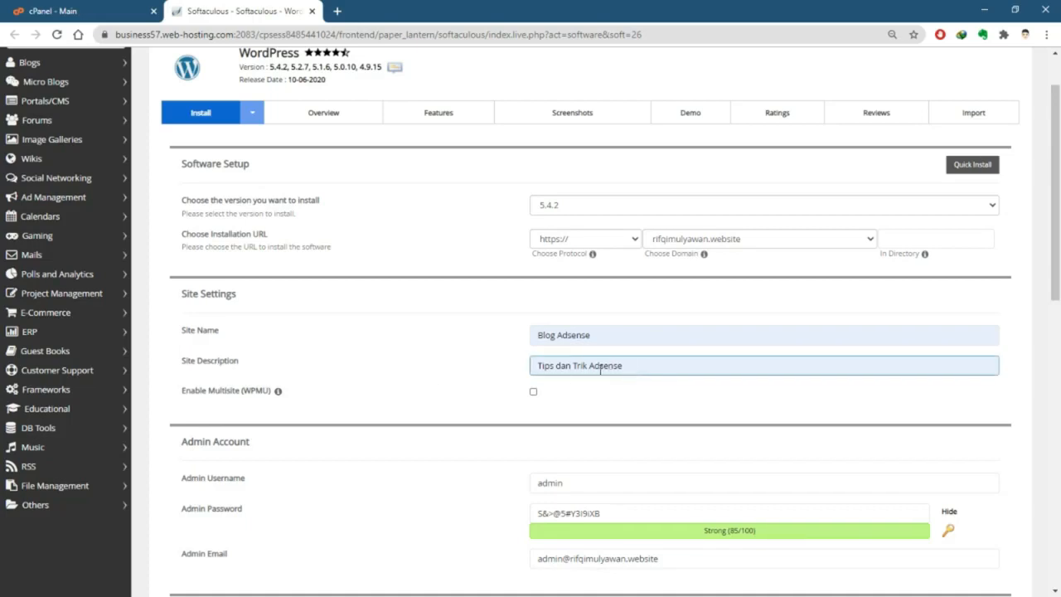
{"action": "left_click", "coordinate": [533, 394]}
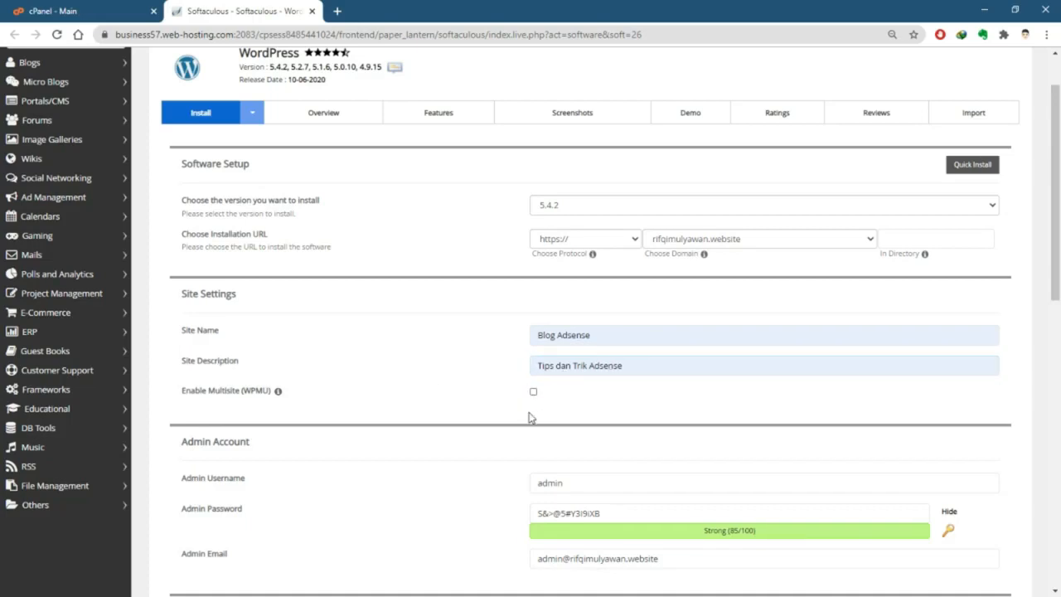
Keep the admin username "admin", mask the password display and enter the admin account password
{"action": "scroll", "coordinate": [519, 417], "scroll_direction": "down", "scroll_amount": 3}
{"action": "left_click", "coordinate": [583, 282]}
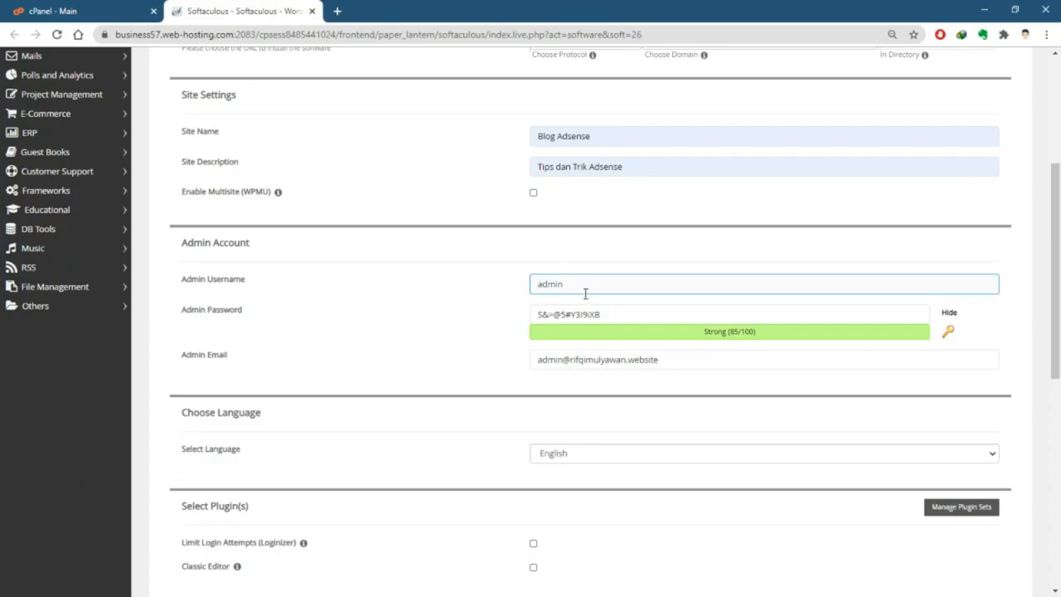
{"action": "left_click", "coordinate": [559, 284]}
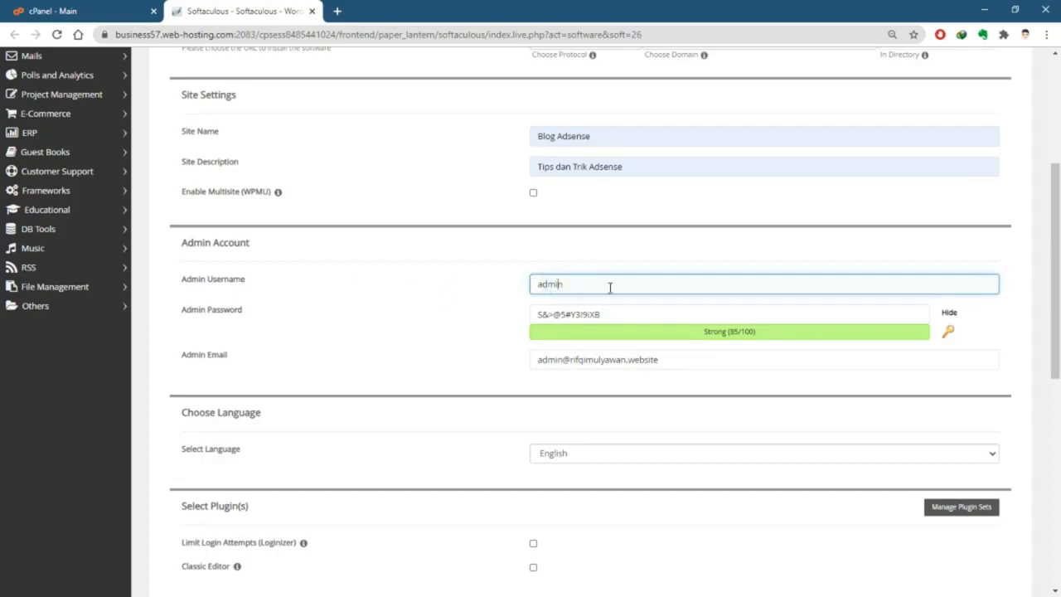
{"action": "left_click", "coordinate": [953, 313]}
{"action": "left_click", "coordinate": [783, 313]}
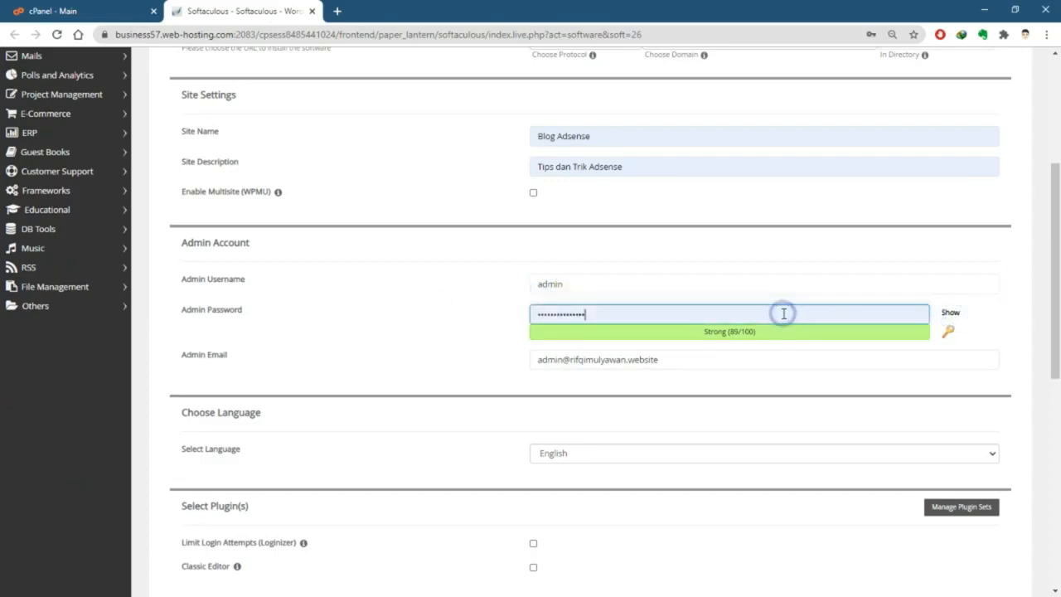
{"action": "key", "text": "ctrl+a"}
{"action": "type", "text": "•"}
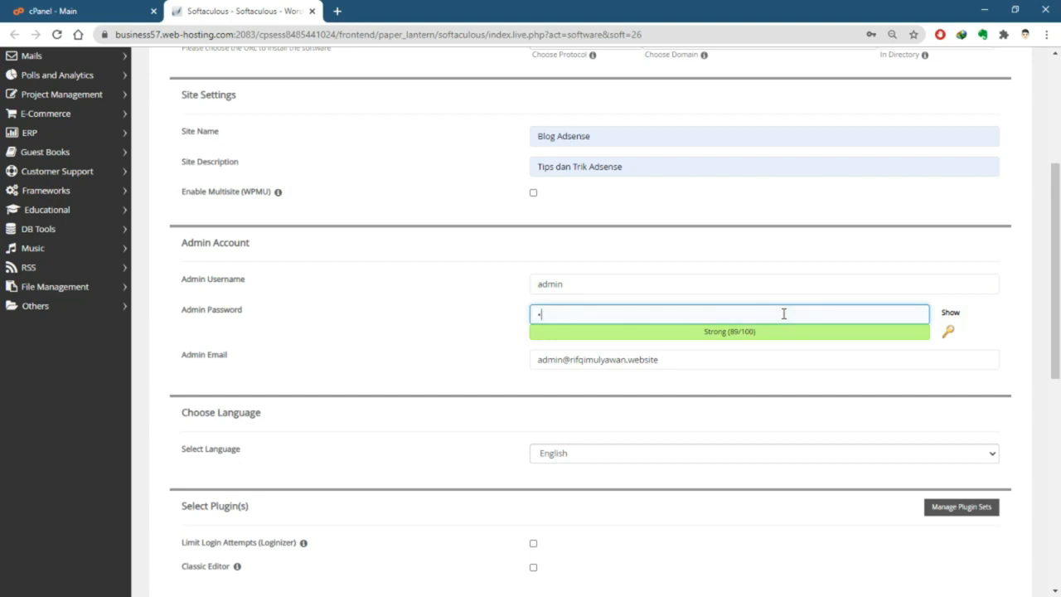
{"action": "type", "text": "•••••••••••"}
Check the address in the admin account's email field
{"action": "left_click", "coordinate": [456, 357]}
{"action": "left_click", "coordinate": [559, 361]}
{"action": "left_click", "coordinate": [673, 359]}
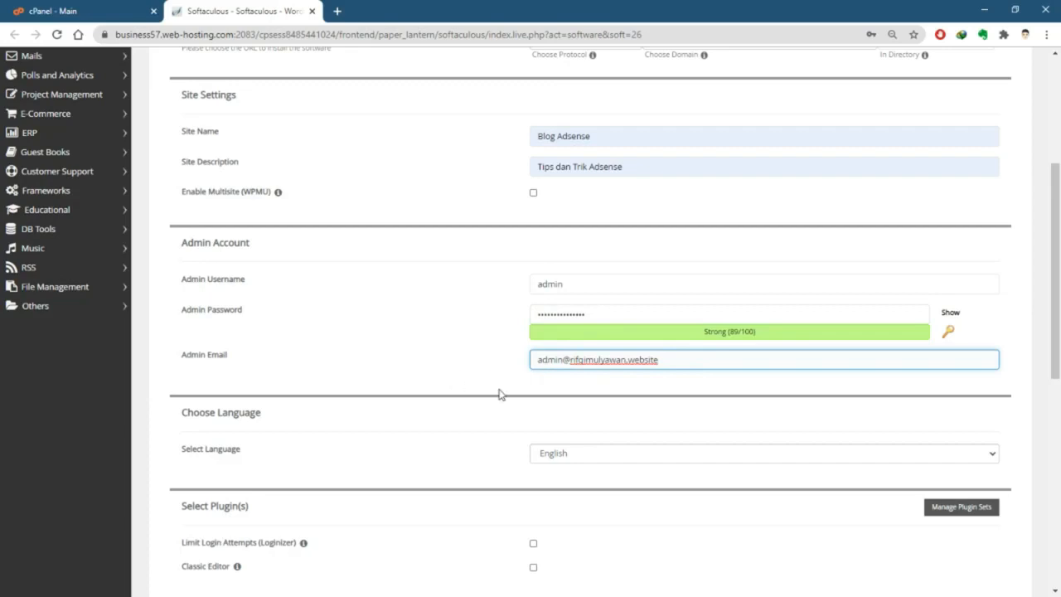
Set the installation language to Indonesian
{"action": "scroll", "coordinate": [486, 407], "scroll_direction": "down", "scroll_amount": 3}
{"action": "left_click", "coordinate": [570, 321]}
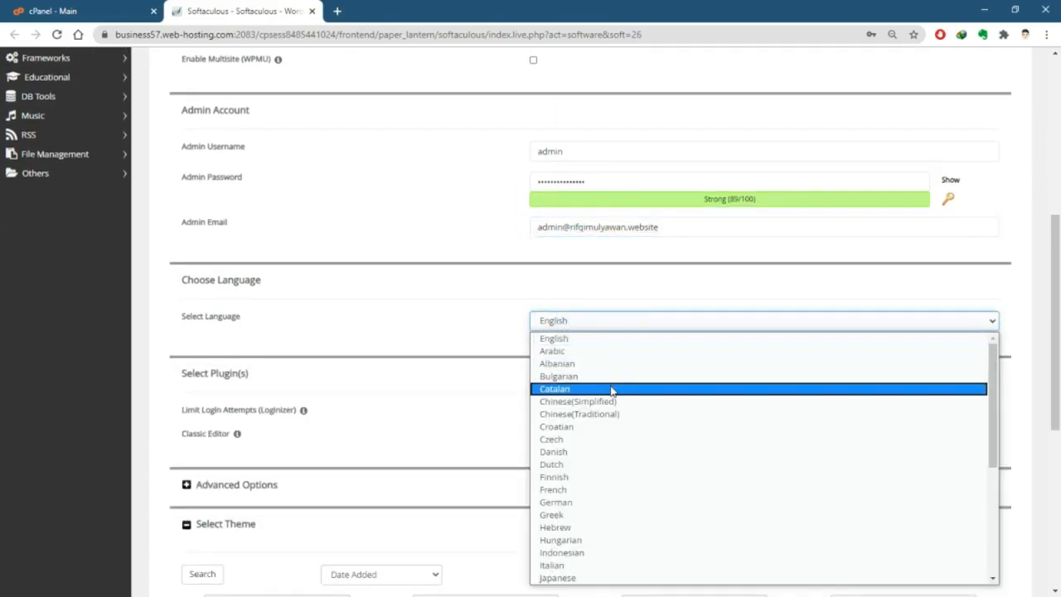
{"action": "left_click", "coordinate": [586, 553]}
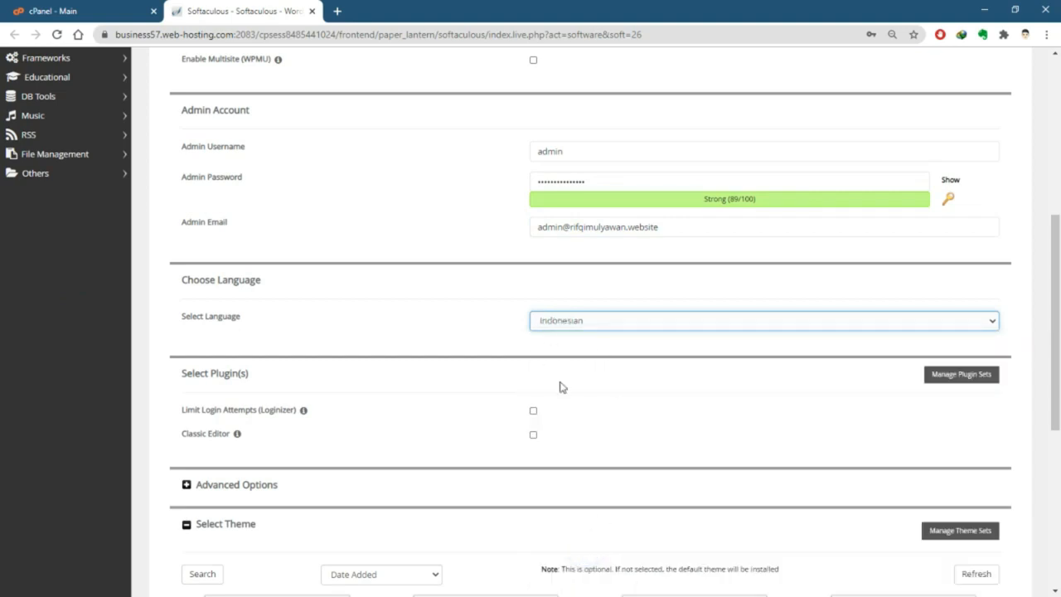
Expand the advanced options and set the database name after its fixed prefix to "web"
{"action": "scroll", "coordinate": [535, 355], "scroll_direction": "down", "scroll_amount": 3}
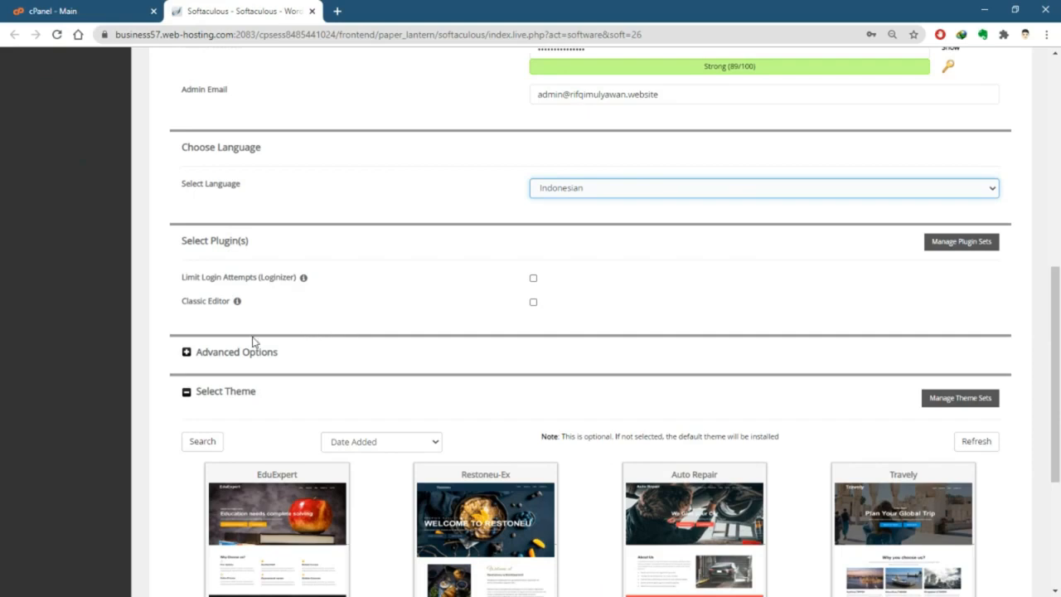
{"action": "left_click", "coordinate": [187, 354]}
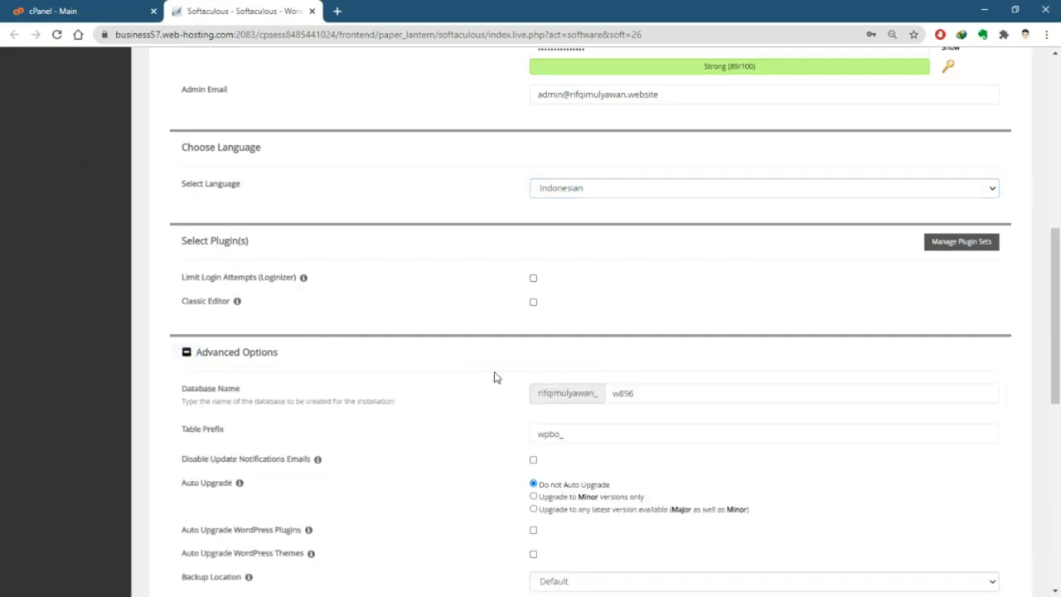
{"action": "scroll", "coordinate": [580, 373], "scroll_direction": "down", "scroll_amount": 3}
{"action": "left_click", "coordinate": [623, 260]}
{"action": "double_click", "coordinate": [622, 261]}
{"action": "type", "text": "wp"}
Set the database table prefix to "web_"
{"action": "key", "text": "Tab"}
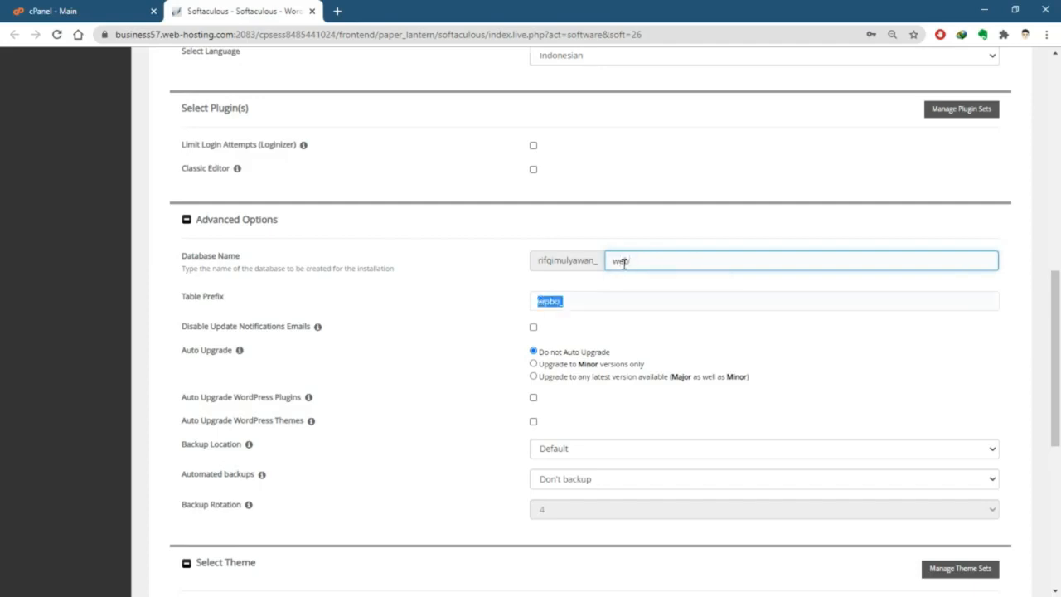
{"action": "key", "text": "Right"}
{"action": "key", "text": "Left"}
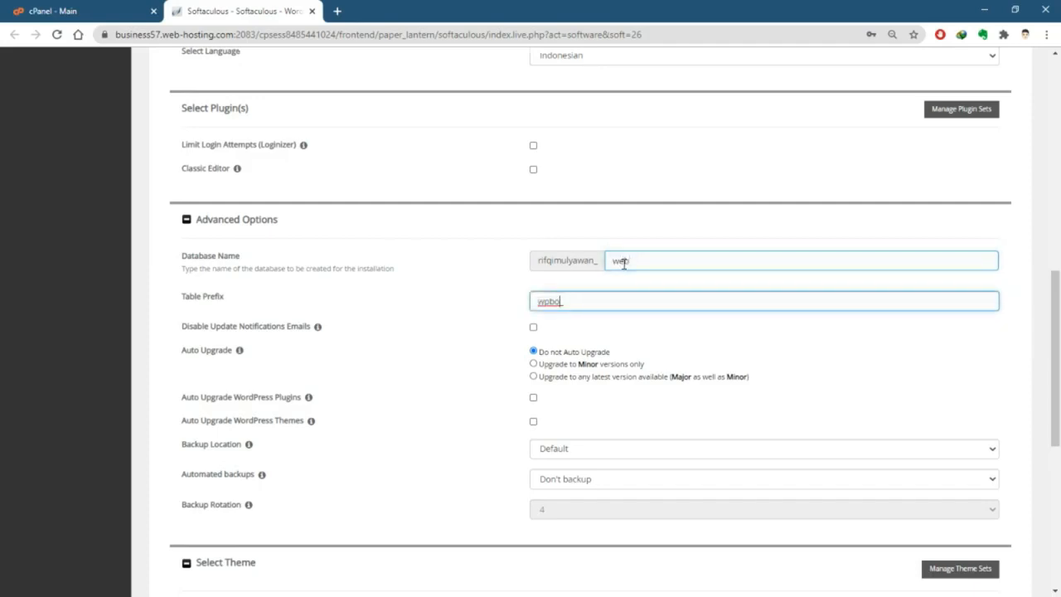
{"action": "key", "text": "BackSpace"}
{"action": "key", "text": "BackSpace"}
{"action": "key", "text": "BackSpace"}
{"action": "left_click", "coordinate": [474, 306]}
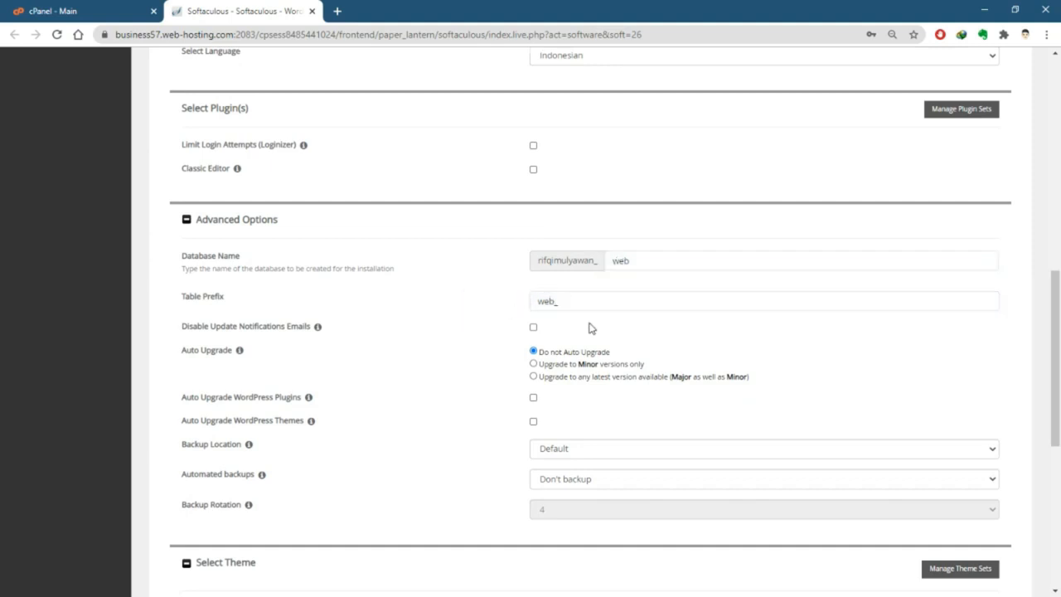
Start the WordPress installation, leaving the upgrade, backup and theme options at their defaults and the installation details e-mail empty
{"action": "scroll", "coordinate": [552, 363], "scroll_direction": "down", "scroll_amount": 1}
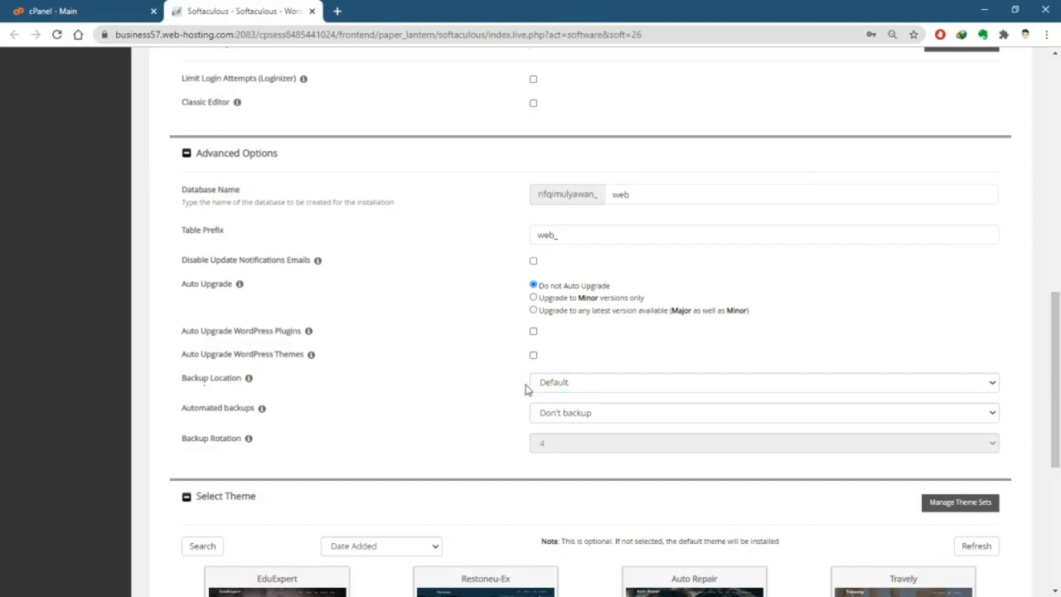
{"action": "scroll", "coordinate": [531, 386], "scroll_direction": "down", "scroll_amount": 2}
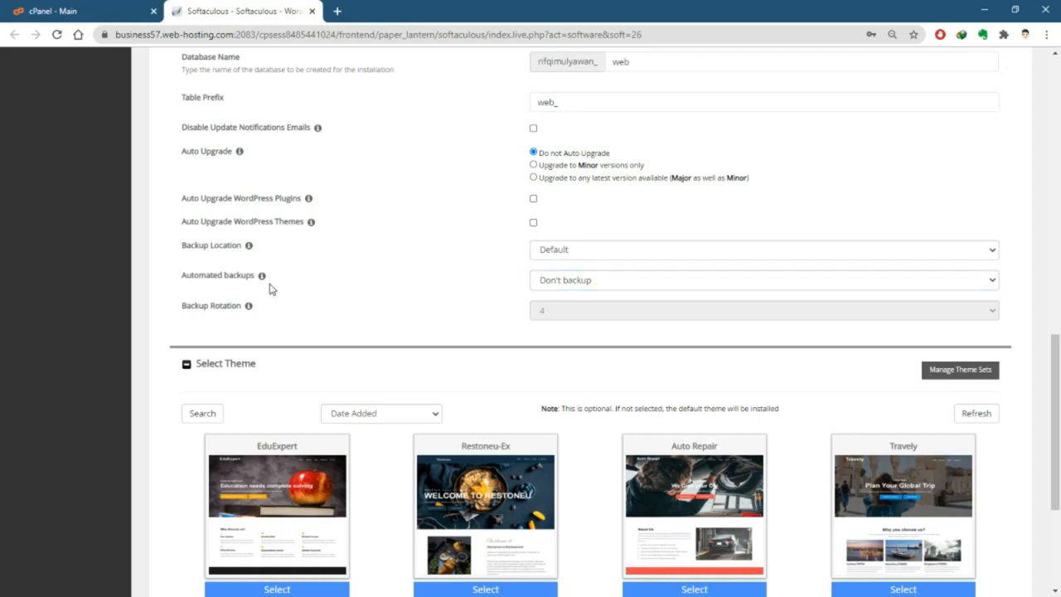
{"action": "scroll", "coordinate": [508, 332], "scroll_direction": "down", "scroll_amount": 2}
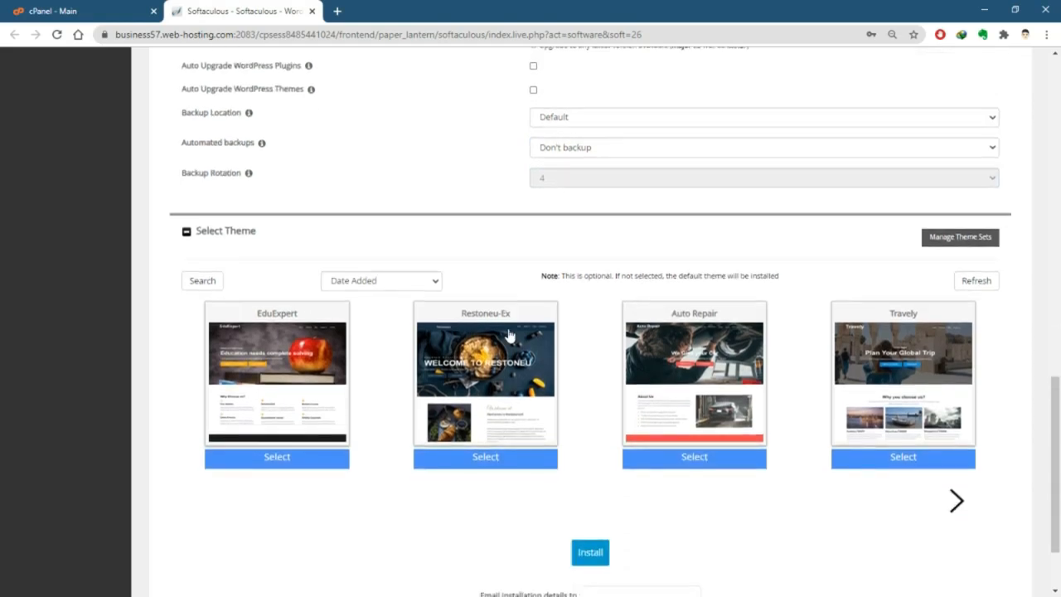
{"action": "scroll", "coordinate": [531, 330], "scroll_direction": "up", "scroll_amount": 1}
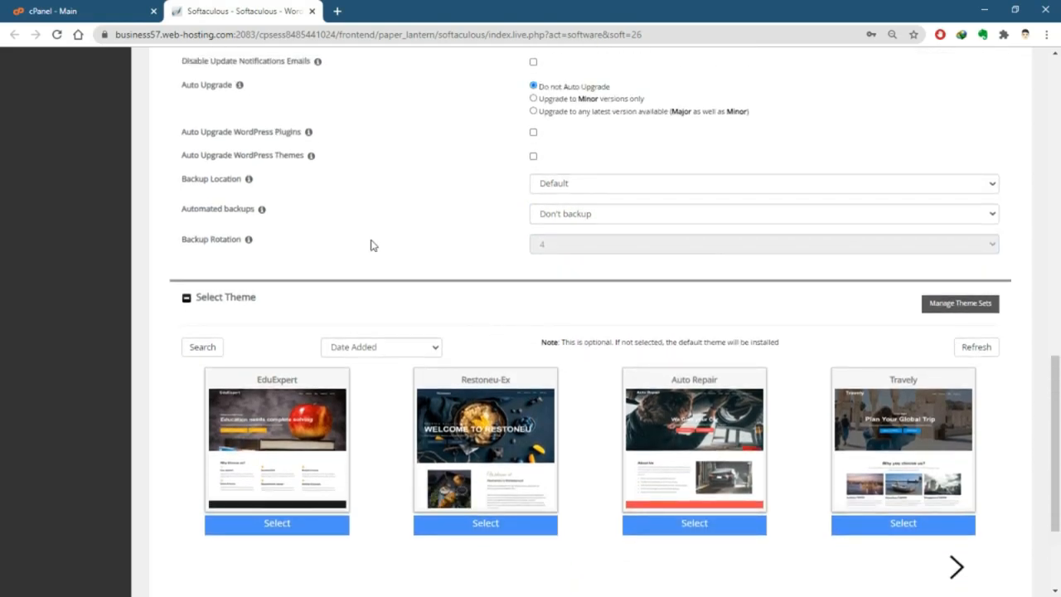
{"action": "scroll", "coordinate": [264, 290], "scroll_direction": "down", "scroll_amount": 2}
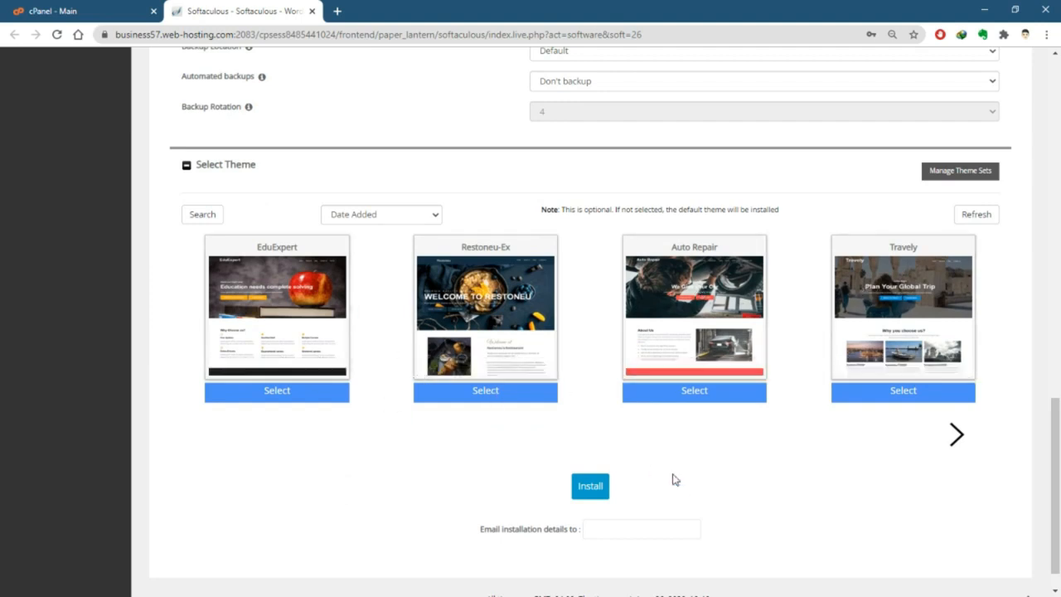
{"action": "scroll", "coordinate": [675, 485], "scroll_direction": "down", "scroll_amount": 1}
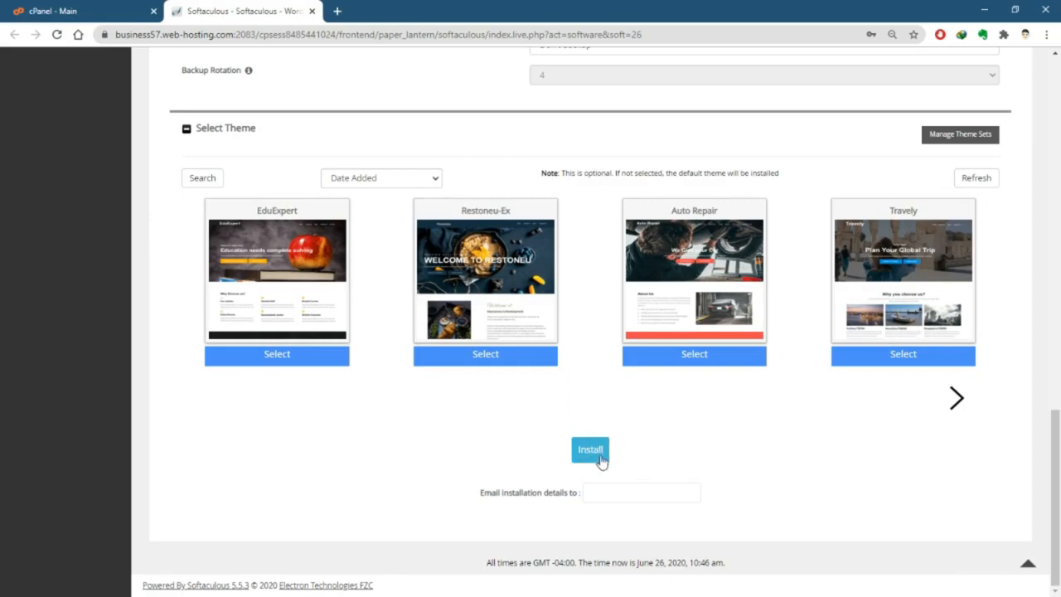
{"action": "left_click", "coordinate": [590, 491]}
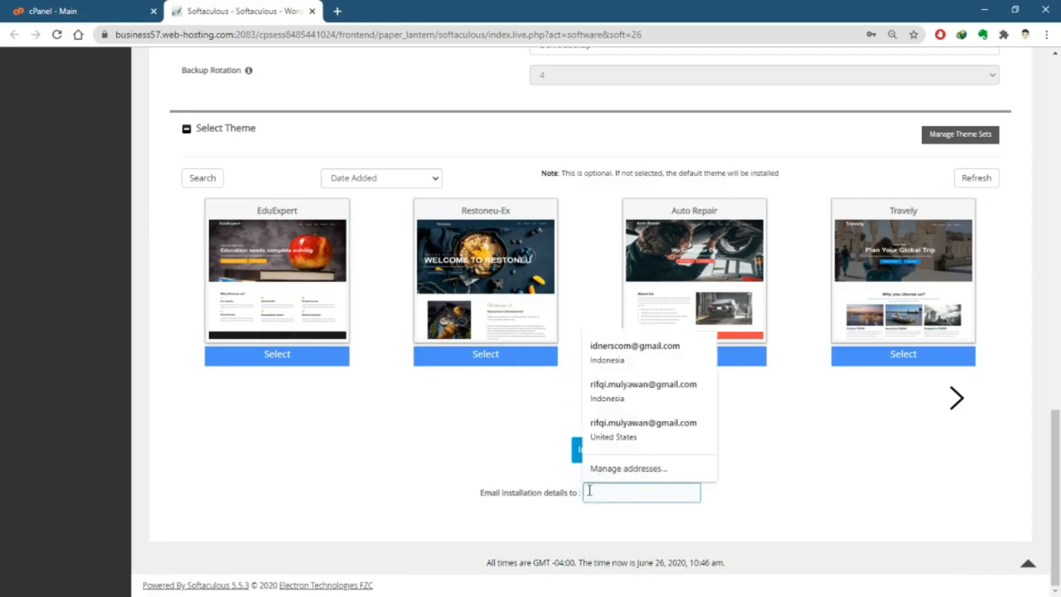
{"action": "left_click", "coordinate": [517, 462]}
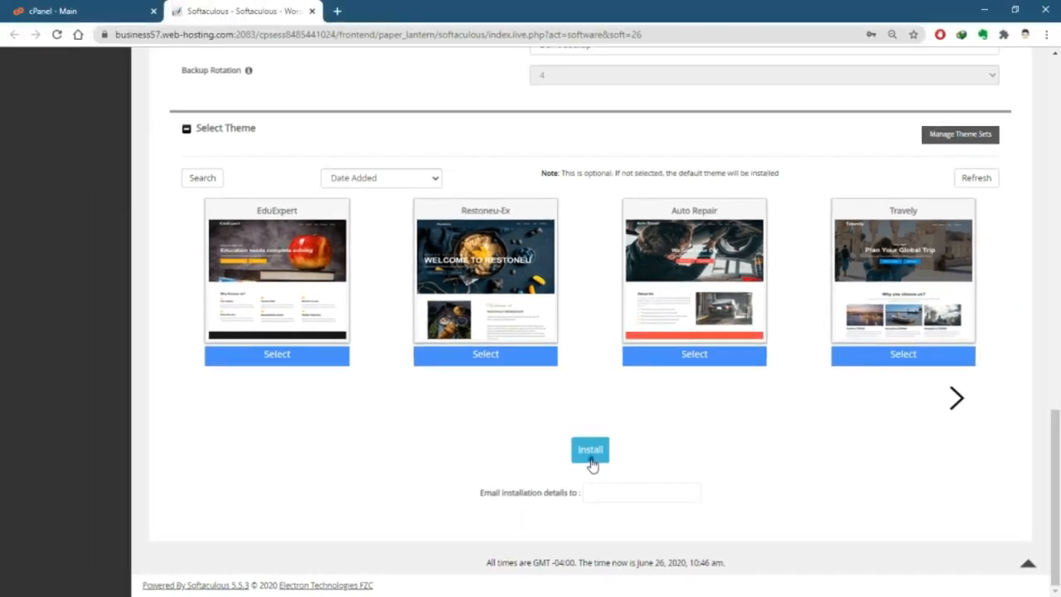
{"action": "left_click", "coordinate": [592, 462]}
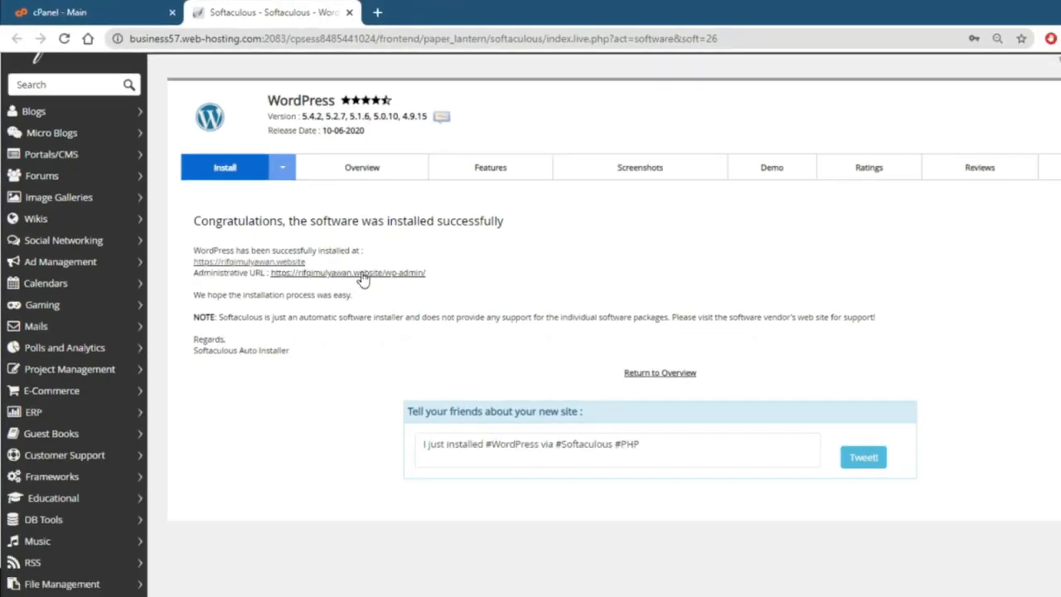
Open the newly installed site in a new tab and look through its homepage
{"action": "right_click", "coordinate": [223, 236]}
{"action": "left_click", "coordinate": [246, 245]}
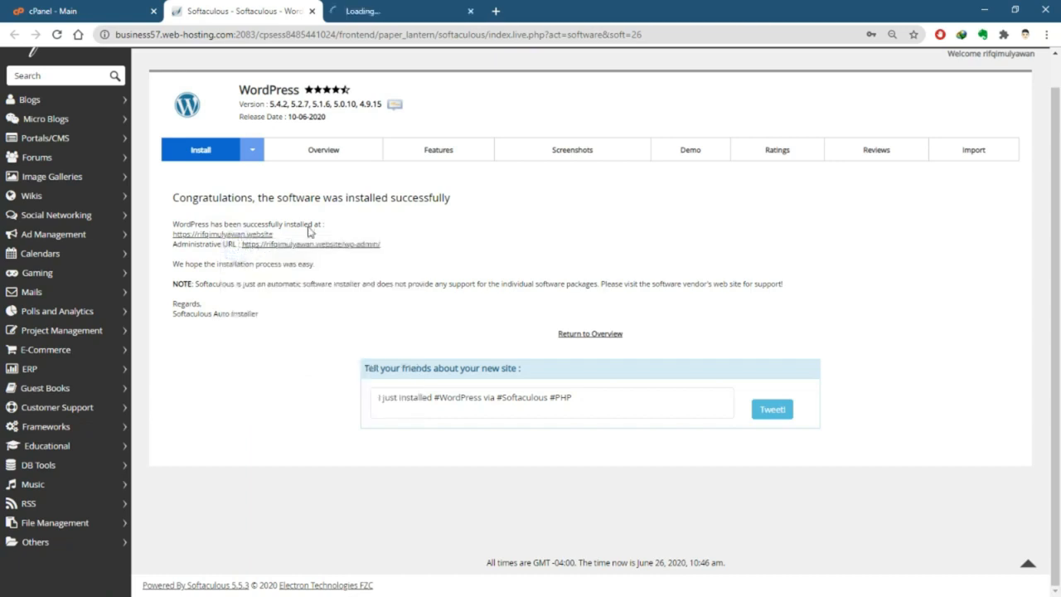
{"action": "left_click", "coordinate": [385, 11]}
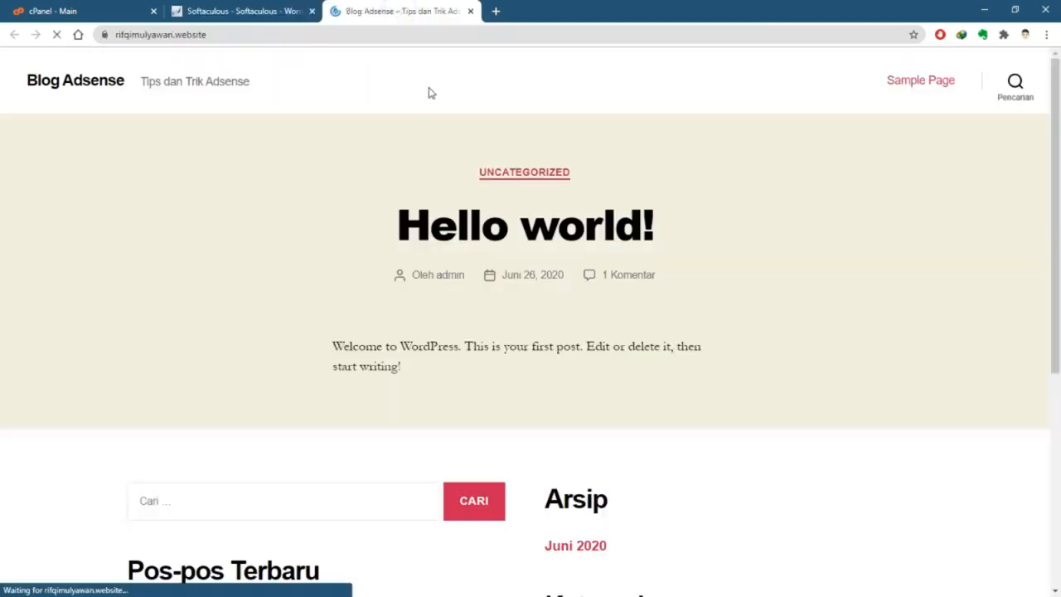
{"action": "scroll", "coordinate": [748, 255], "scroll_direction": "down", "scroll_amount": 5}
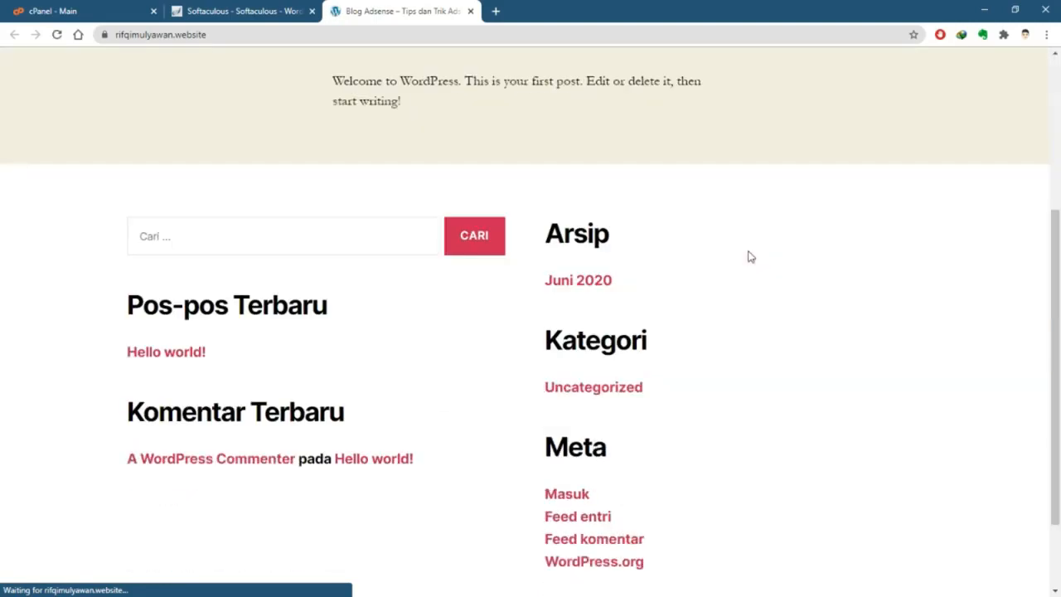
{"action": "scroll", "coordinate": [749, 255], "scroll_direction": "up", "scroll_amount": 5}
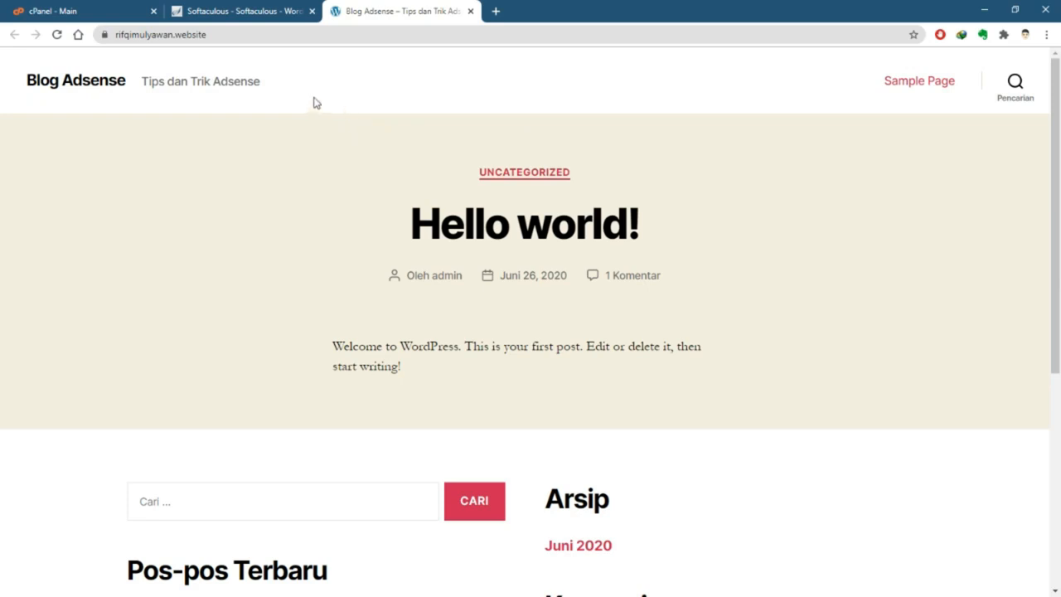
Load the WordPress admin login page by adding "wp-admin" to the site's address
{"action": "left_click", "coordinate": [354, 34]}
{"action": "left_click", "coordinate": [354, 34]}
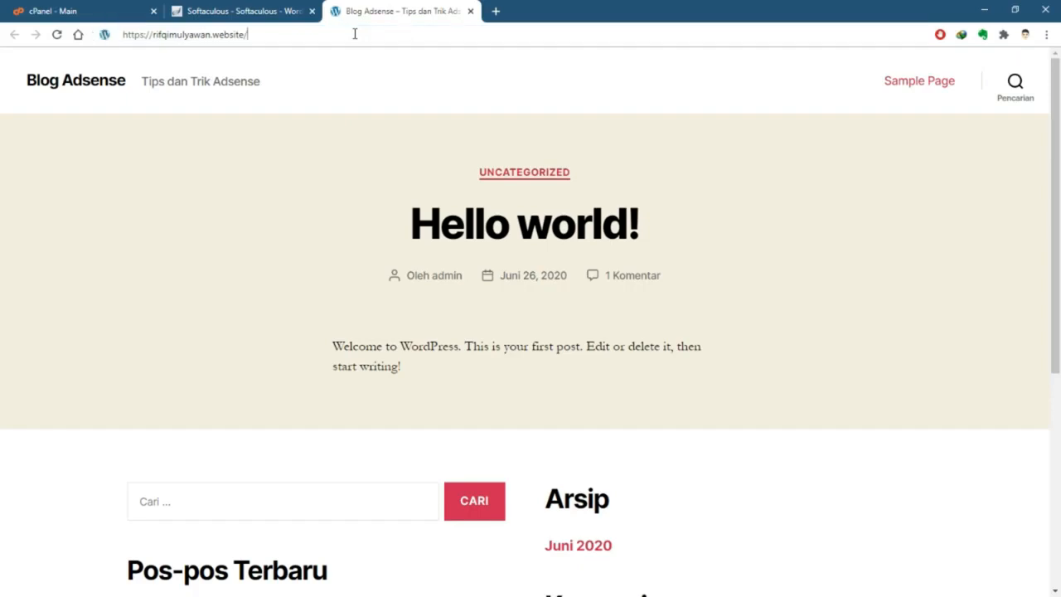
{"action": "type", "text": "/w"}
{"action": "key", "text": "Right"}
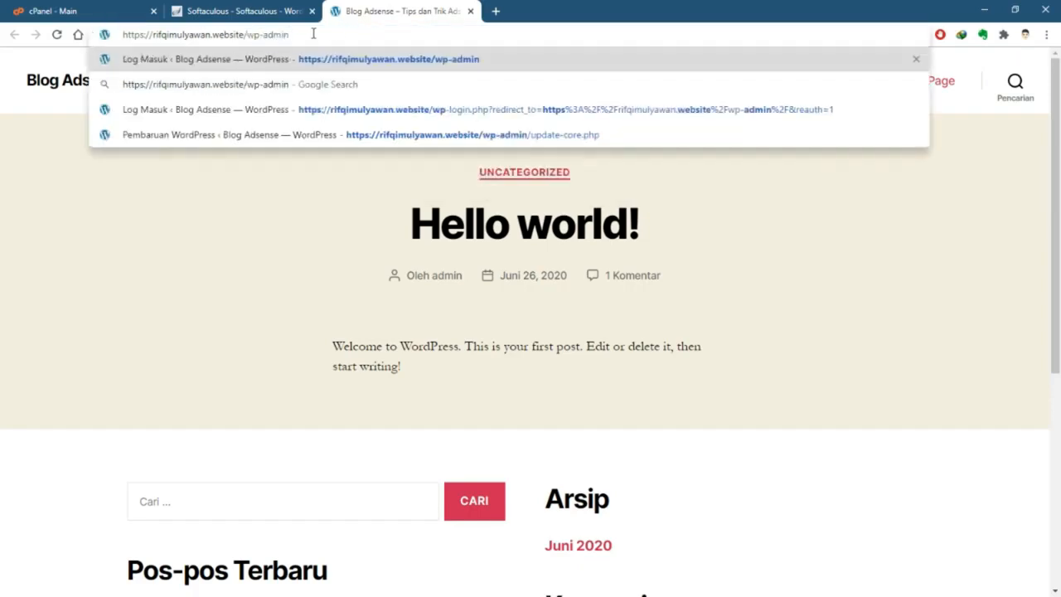
{"action": "key", "text": "Return"}
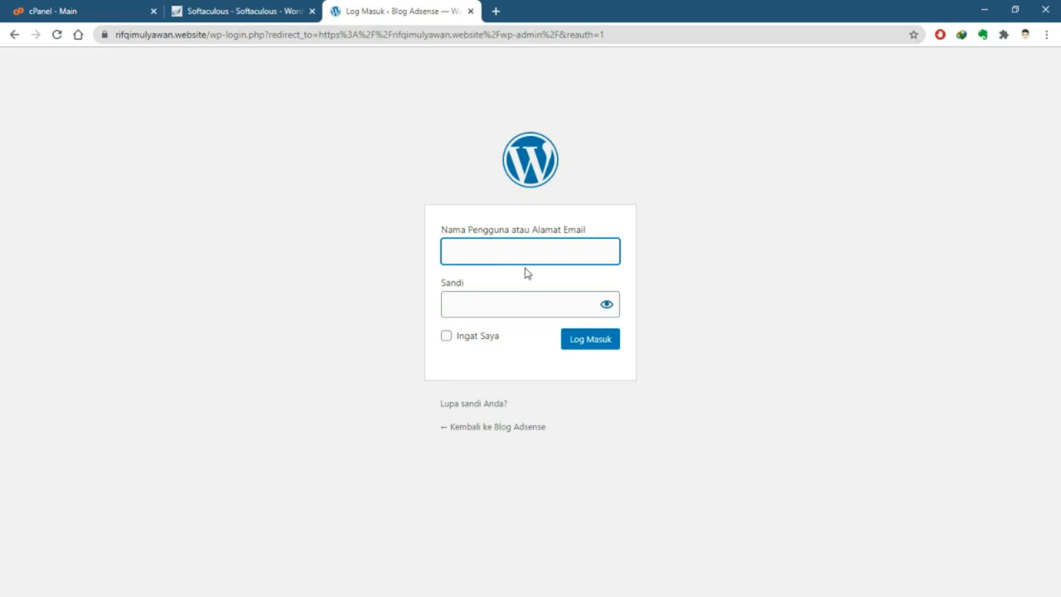
Fill in the login form with the username "admin" and the admin account password
{"action": "left_click", "coordinate": [519, 255]}
{"action": "type", "text": "ad"}
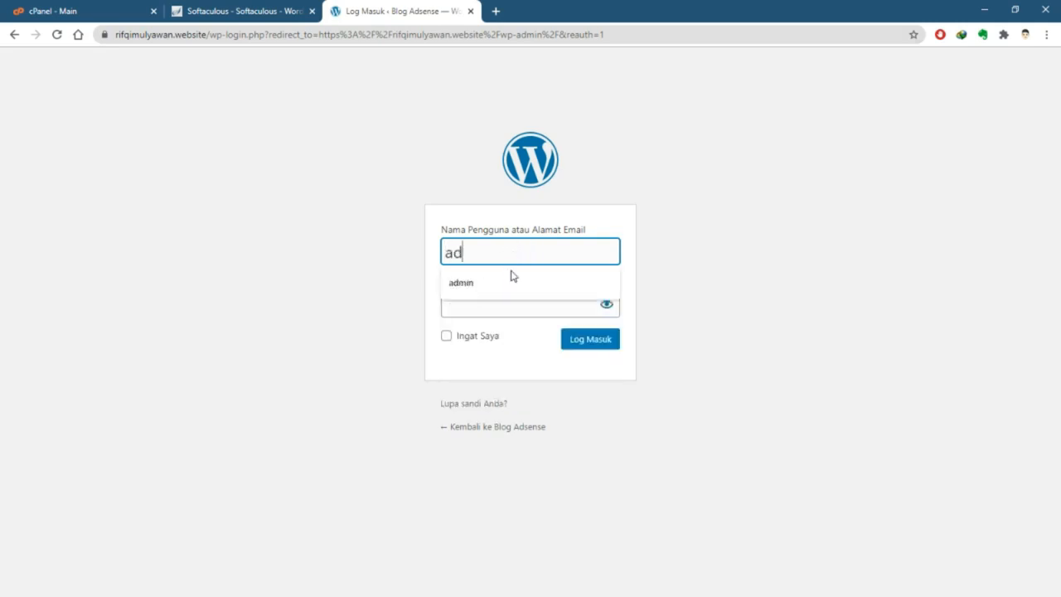
{"action": "left_click", "coordinate": [509, 279]}
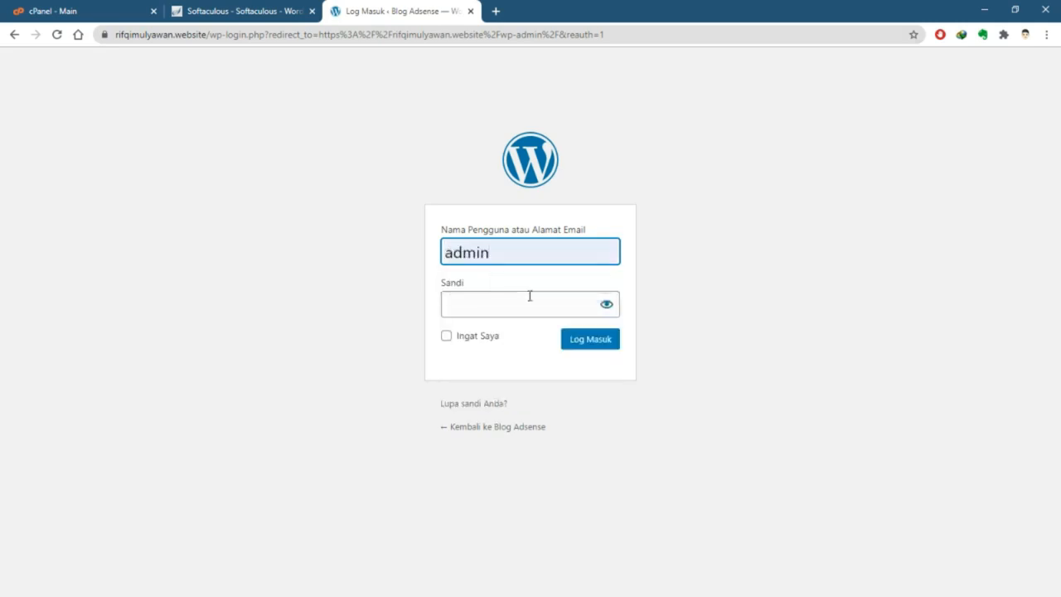
{"action": "left_click", "coordinate": [504, 297]}
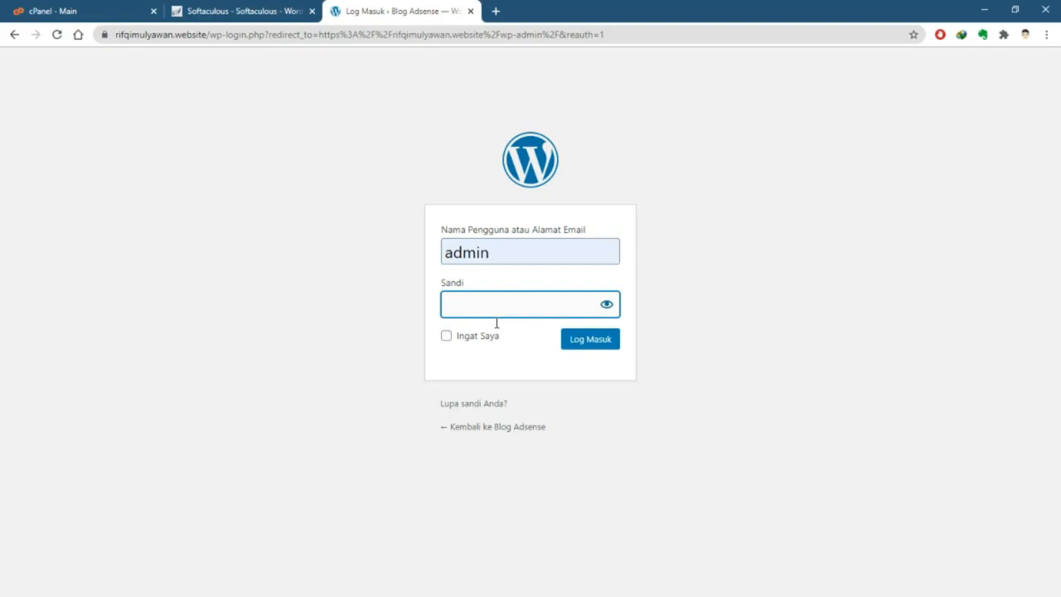
{"action": "type", "text": "••••••••••"}
{"action": "left_click", "coordinate": [496, 369]}
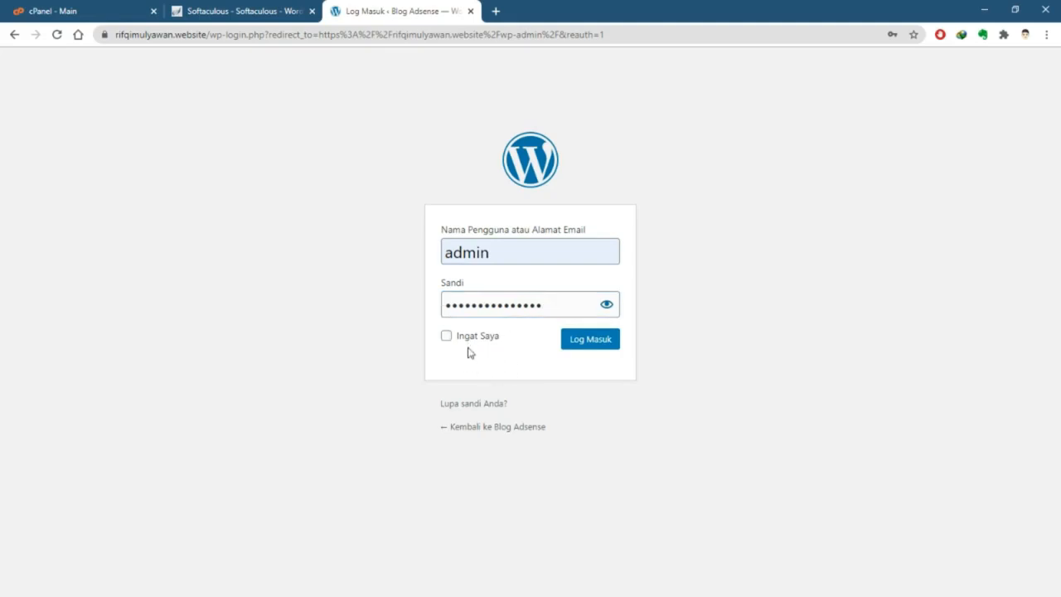
Log in with the Ingat Saya option enabled and save the login credentials in the browser
{"action": "left_click", "coordinate": [446, 336]}
{"action": "left_click", "coordinate": [601, 349]}
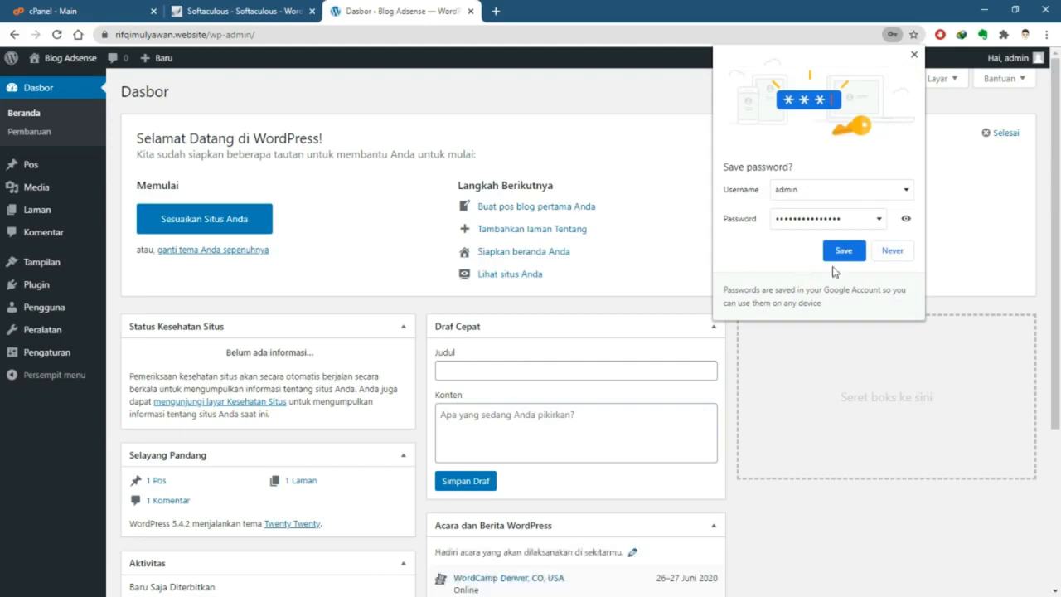
{"action": "left_click", "coordinate": [841, 257]}
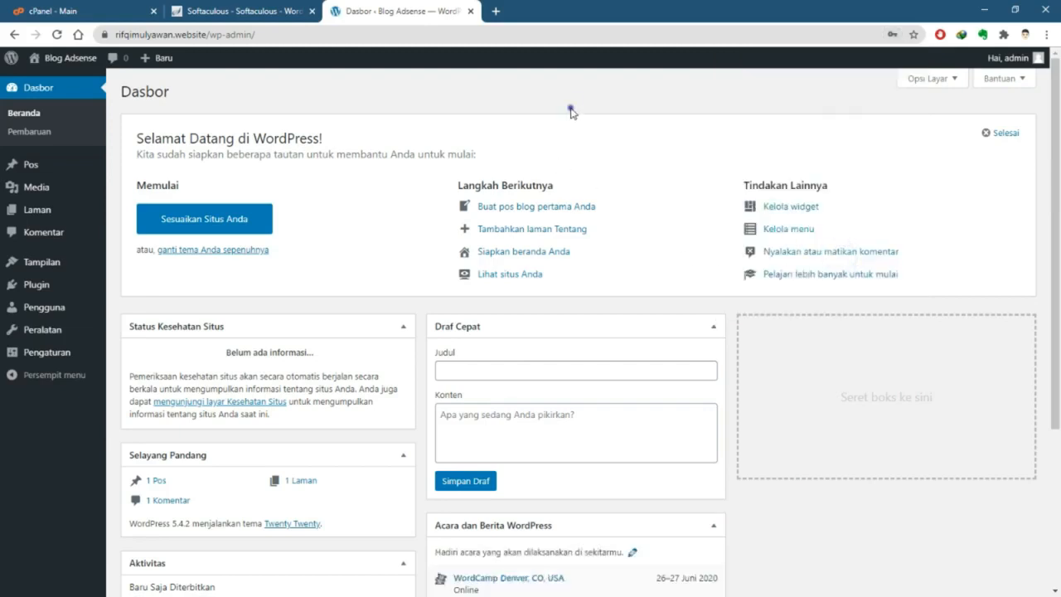
In the Membaca settings, enable "Halangi mesin pencari untuk mengindeks situs ini" to discourage search engine indexing
{"action": "scroll", "coordinate": [274, 239], "scroll_direction": "down", "scroll_amount": 3}
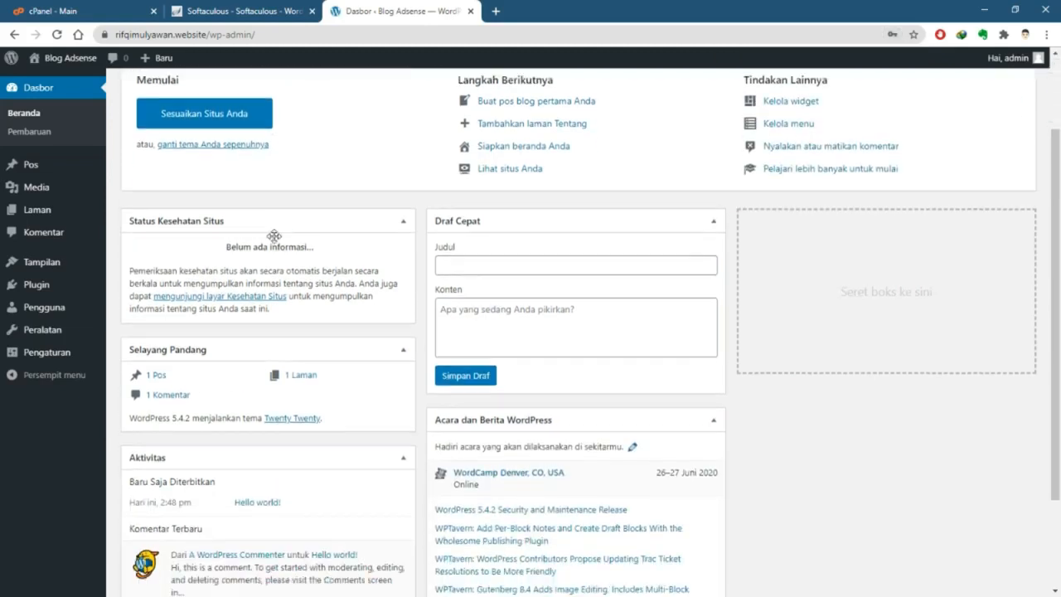
{"action": "scroll", "coordinate": [276, 241], "scroll_direction": "up", "scroll_amount": 3}
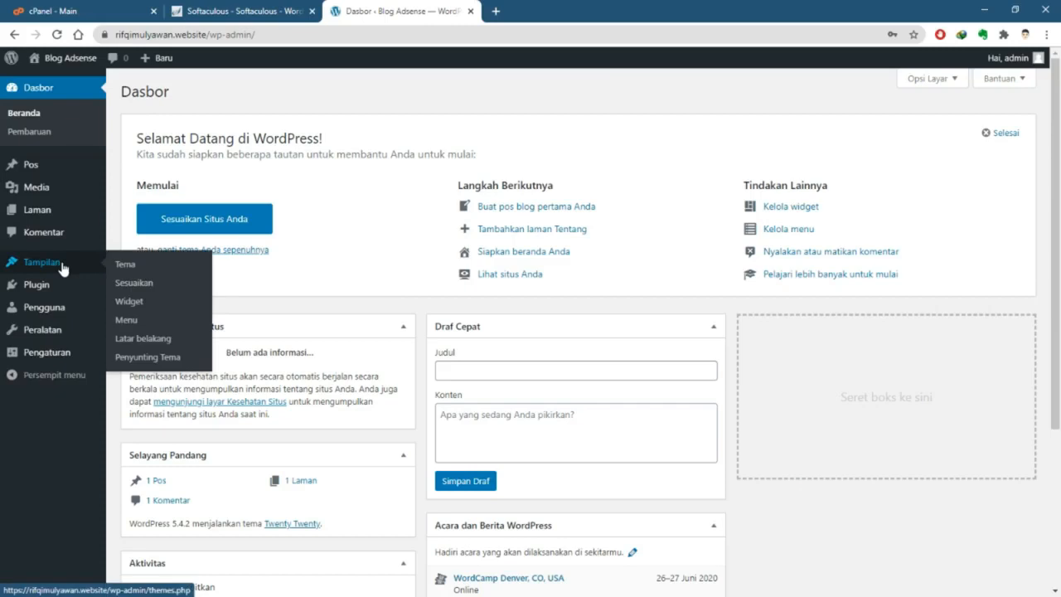
{"action": "mouse_move", "coordinate": [58, 340]}
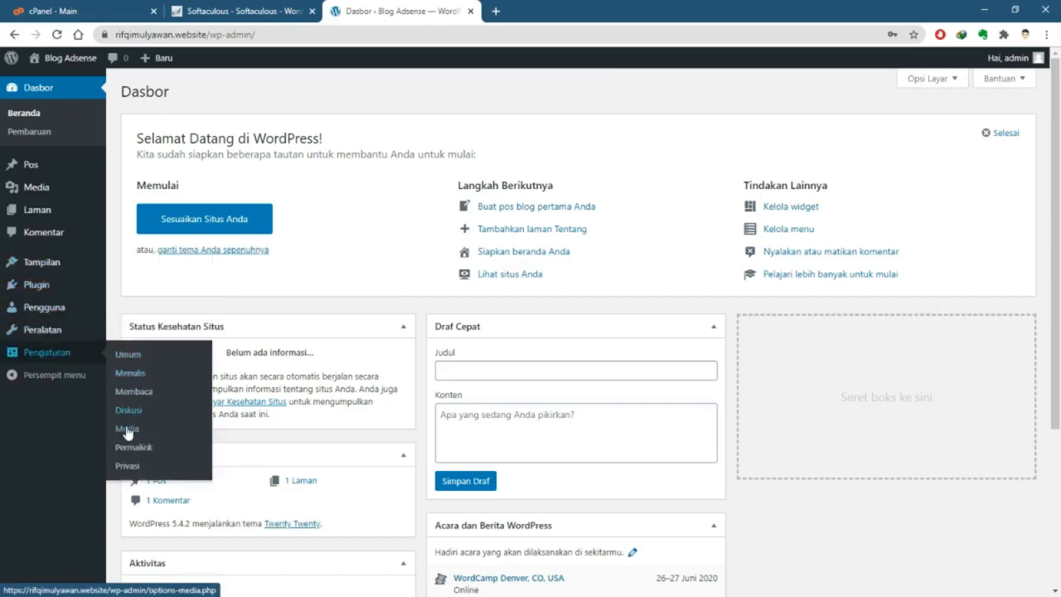
{"action": "right_click", "coordinate": [129, 391]}
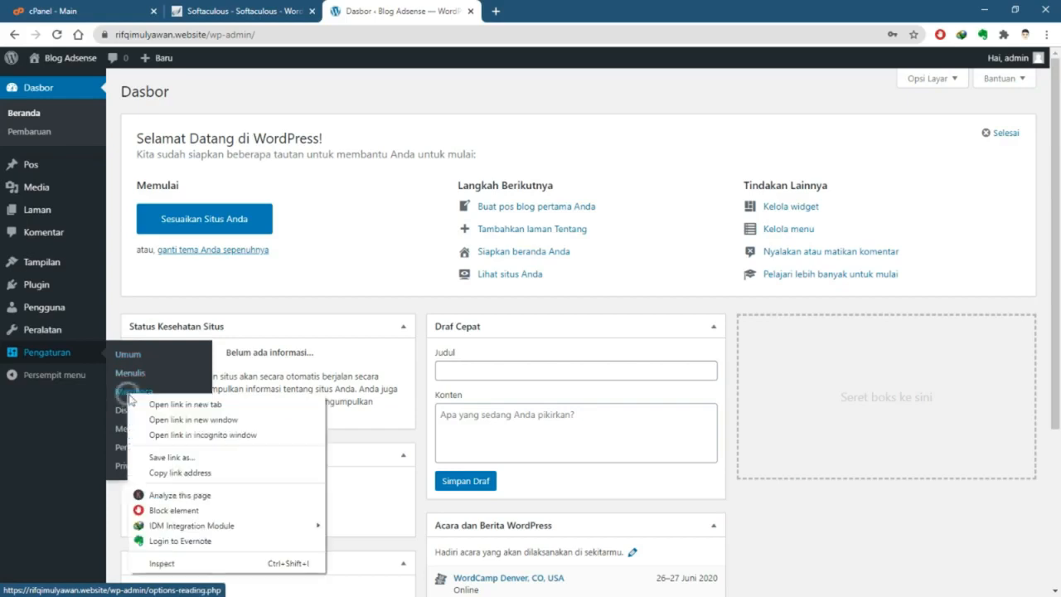
{"action": "left_click", "coordinate": [129, 394]}
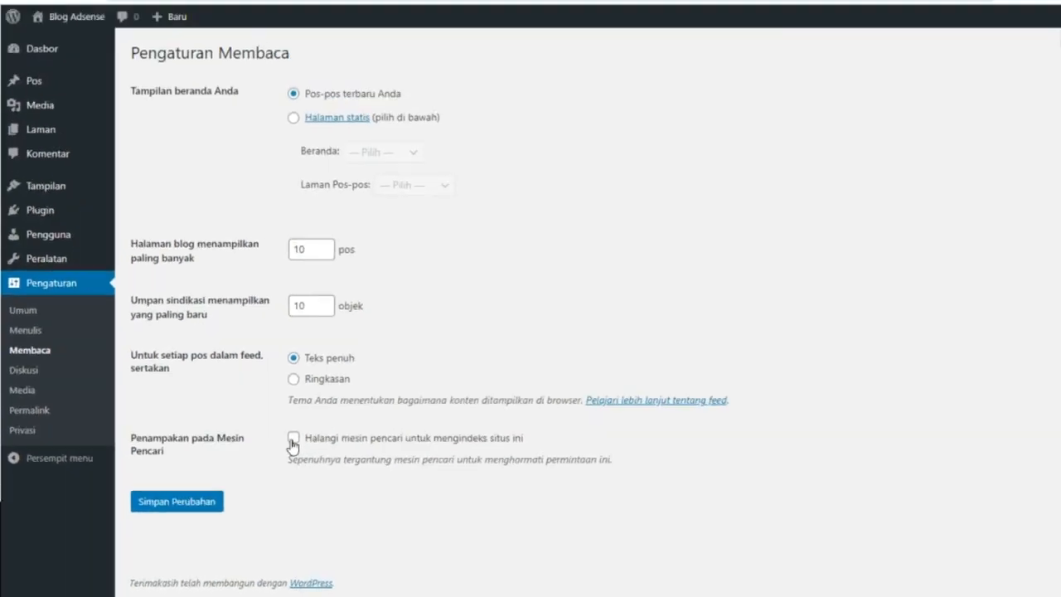
{"action": "left_click", "coordinate": [293, 437]}
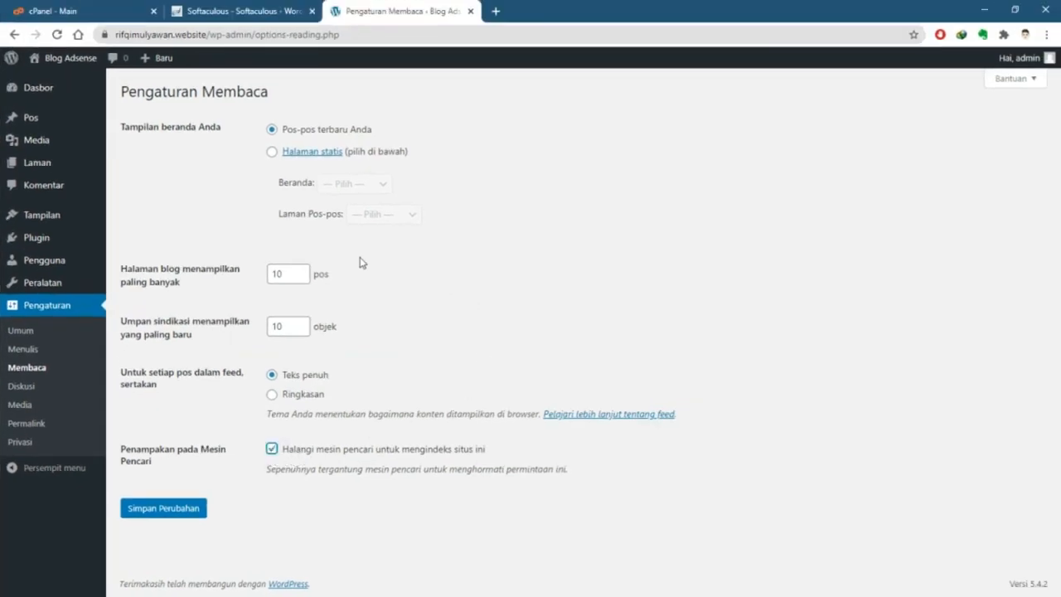
Save the changed Membaca settings
{"action": "left_click", "coordinate": [197, 512]}
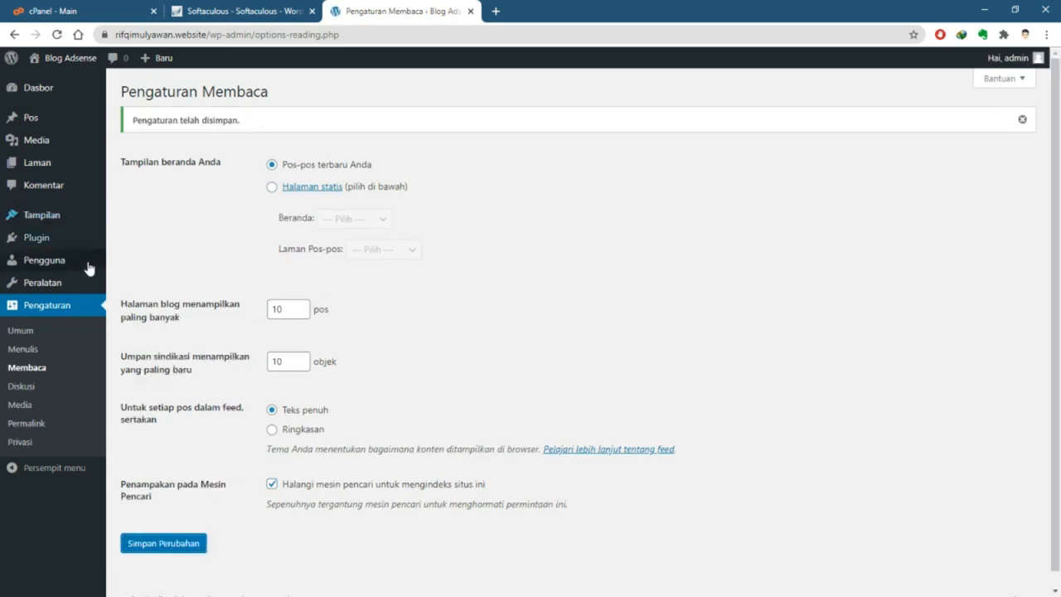
Move the Privacy Policy and Sample Page pages to the trash with the bulk action "Pindah ke Tempat Sampah"
{"action": "mouse_move", "coordinate": [71, 173]}
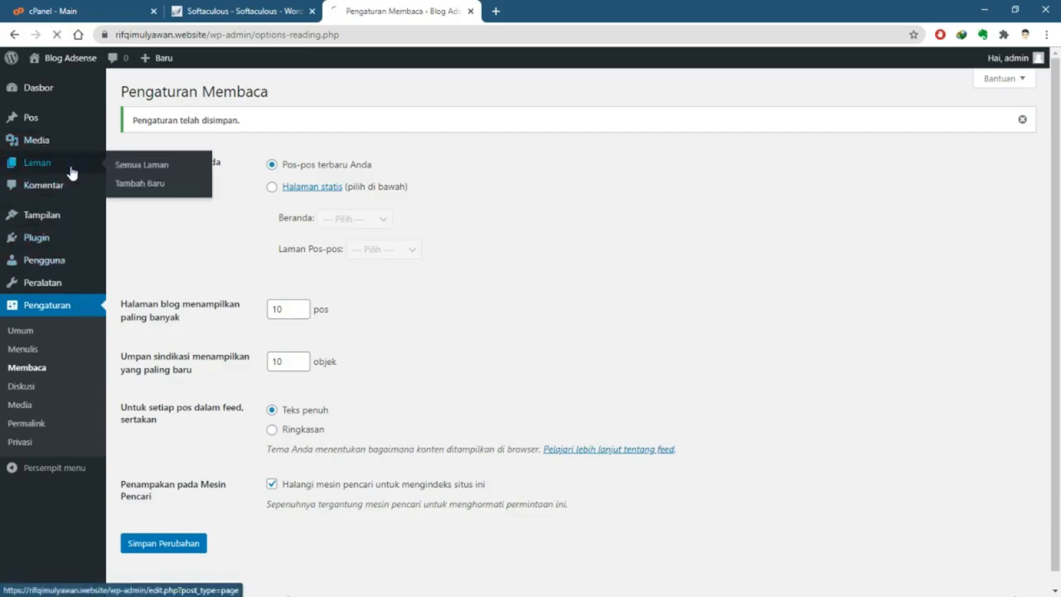
{"action": "left_click", "coordinate": [71, 173]}
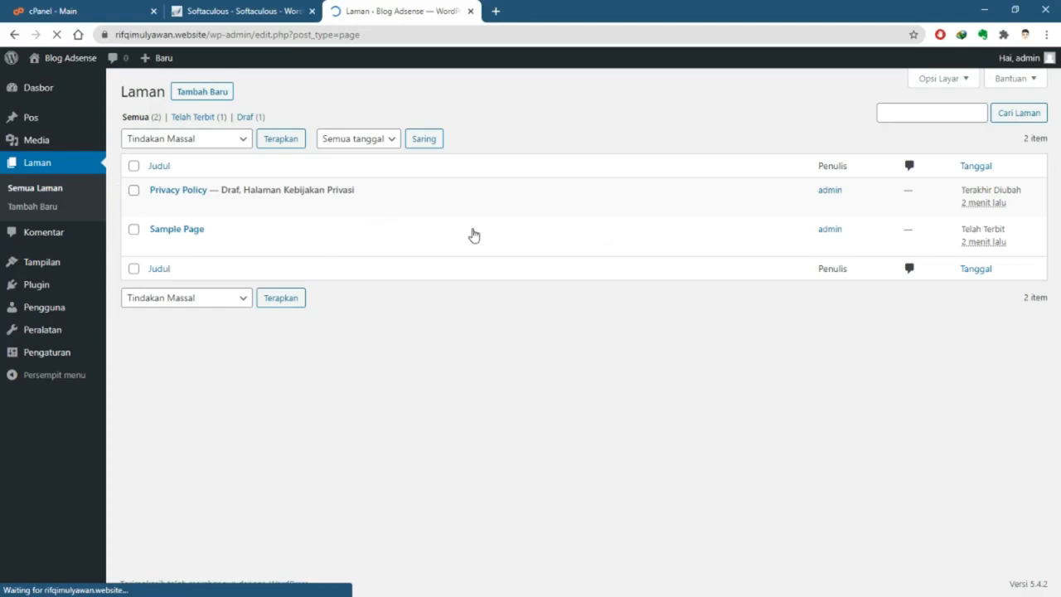
{"action": "left_click", "coordinate": [135, 230]}
{"action": "left_click", "coordinate": [134, 191]}
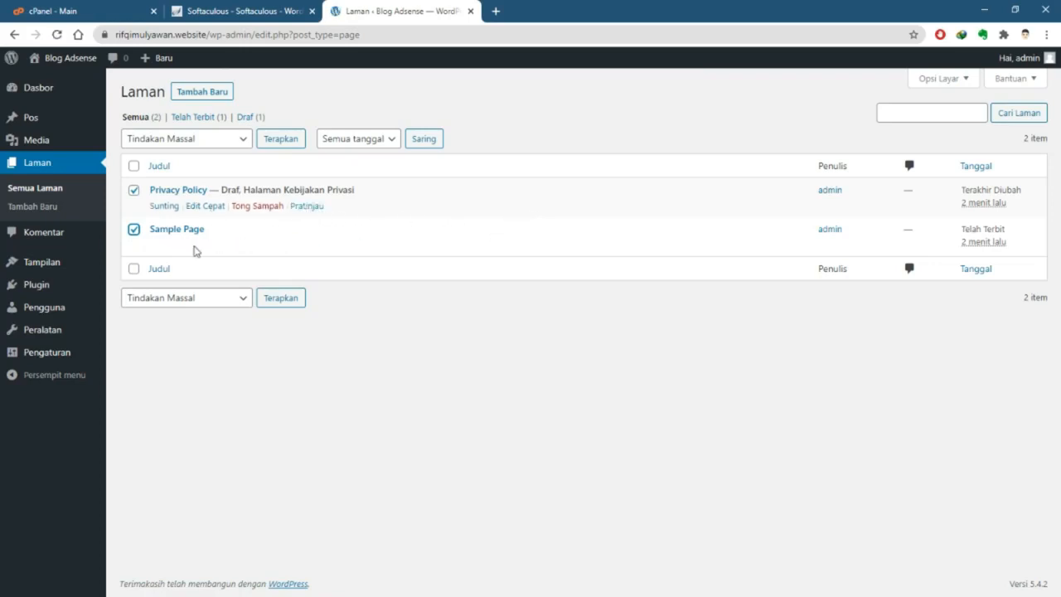
{"action": "left_click", "coordinate": [223, 139]}
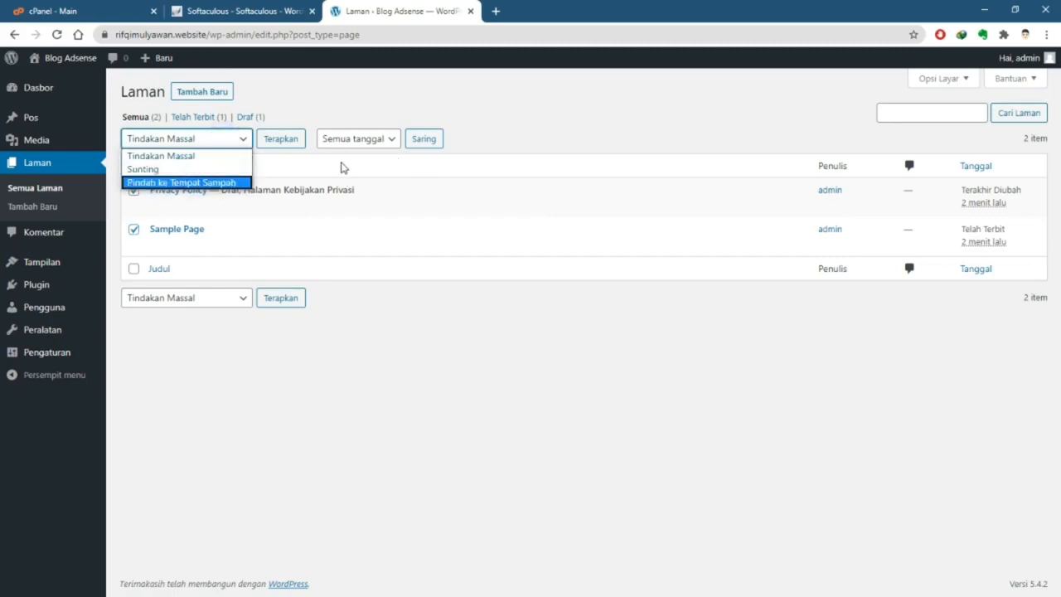
{"action": "left_click", "coordinate": [211, 182]}
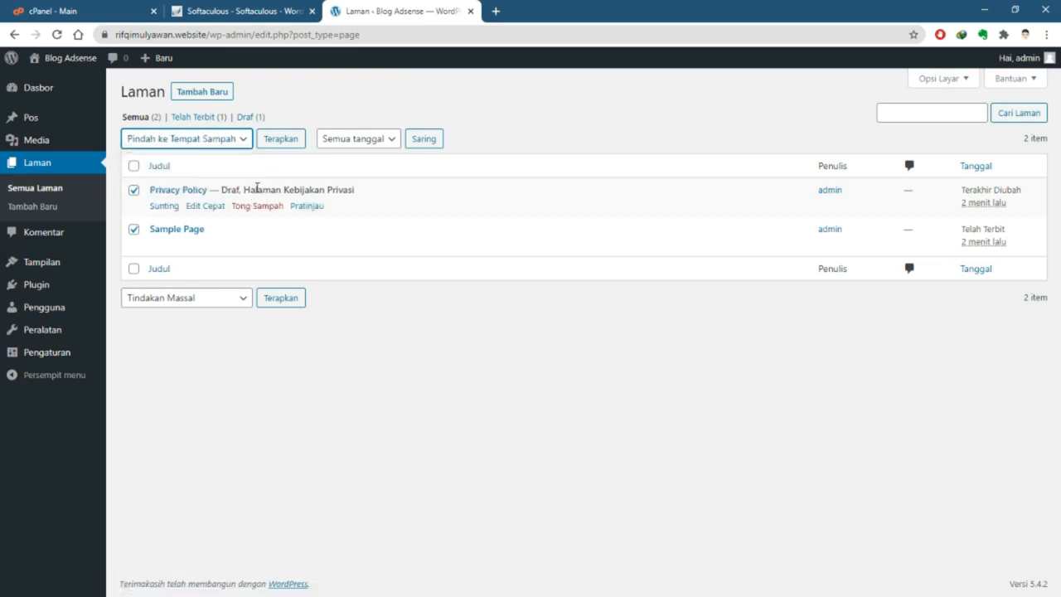
{"action": "left_click", "coordinate": [284, 142]}
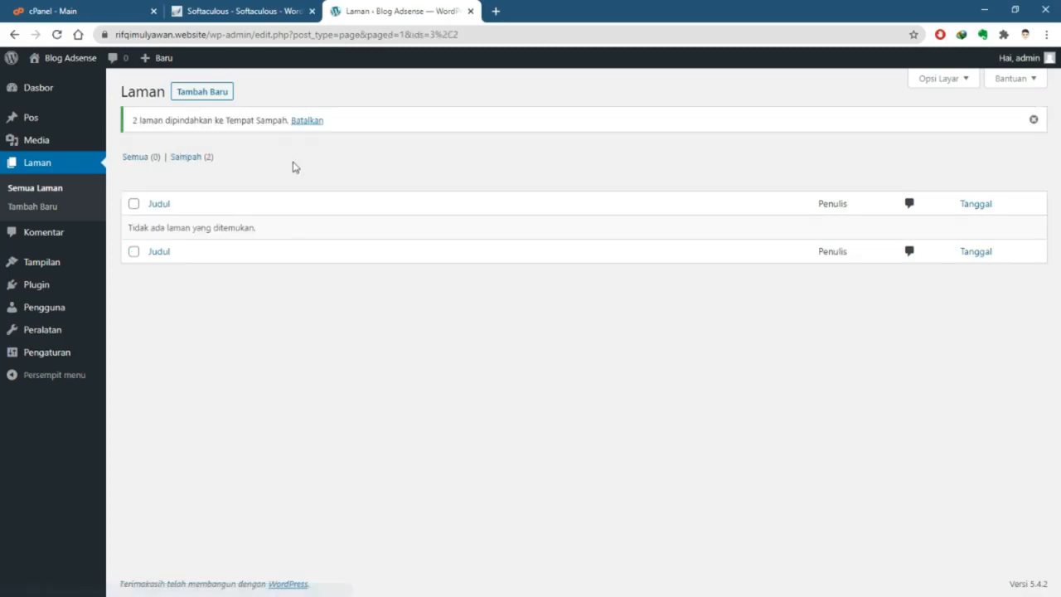
Move the "Hello world!" post to the trash and permanently delete it from there
{"action": "mouse_move", "coordinate": [50, 121]}
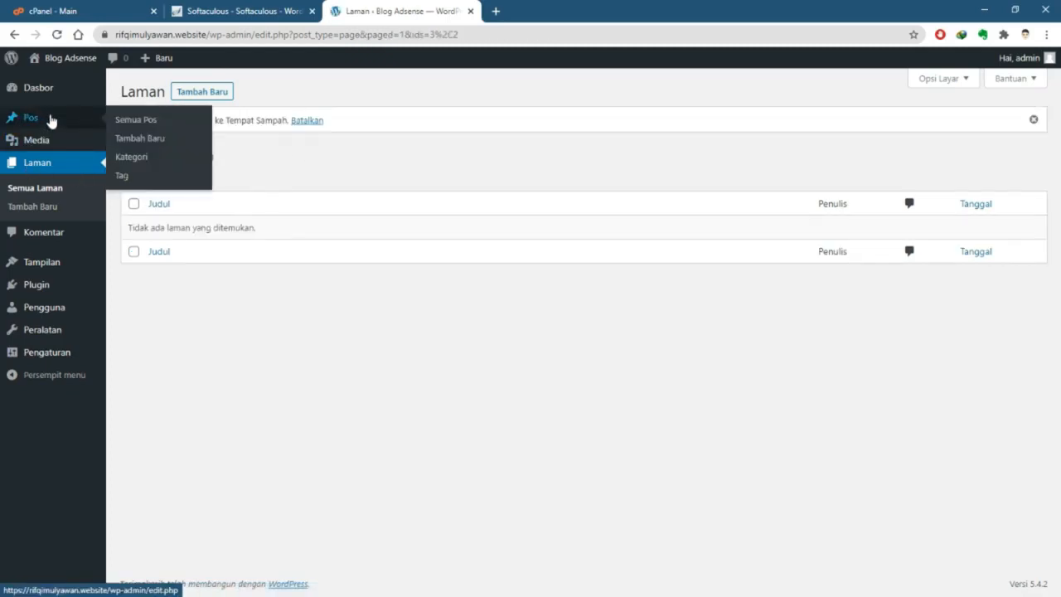
{"action": "left_click", "coordinate": [130, 123]}
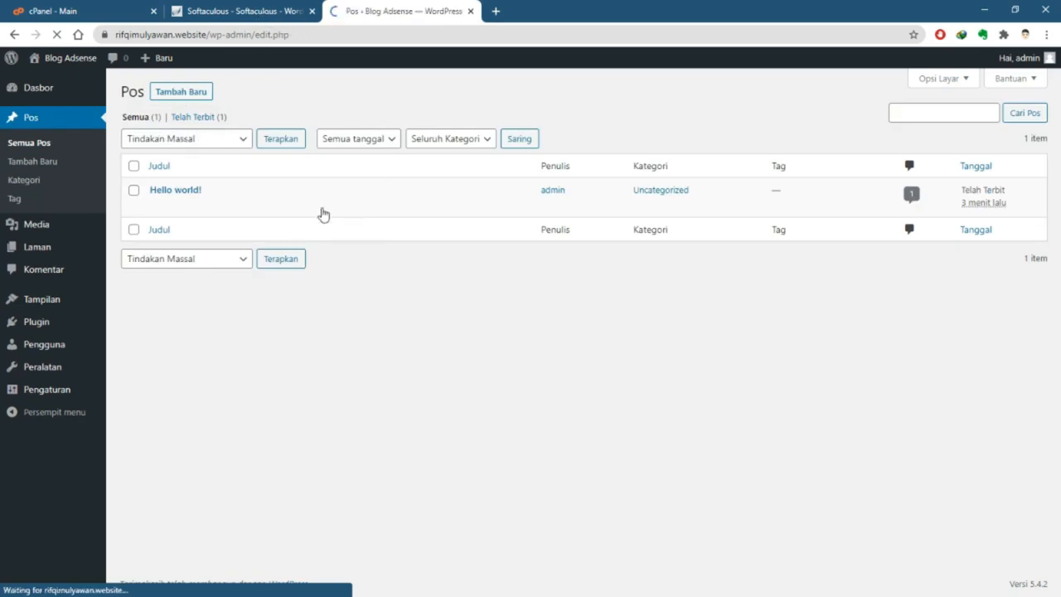
{"action": "left_click", "coordinate": [251, 208]}
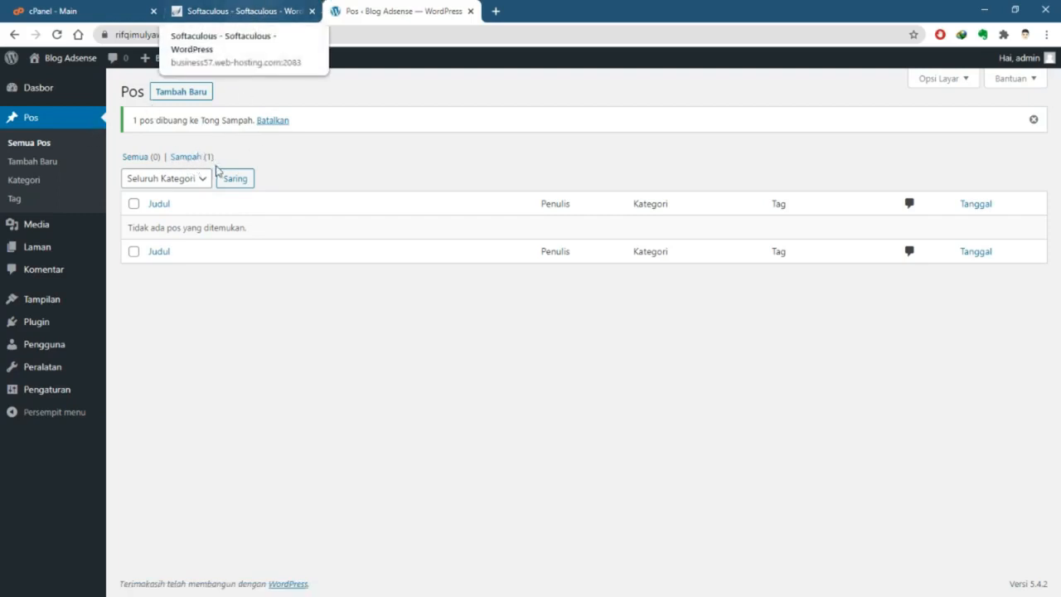
{"action": "left_click", "coordinate": [196, 158]}
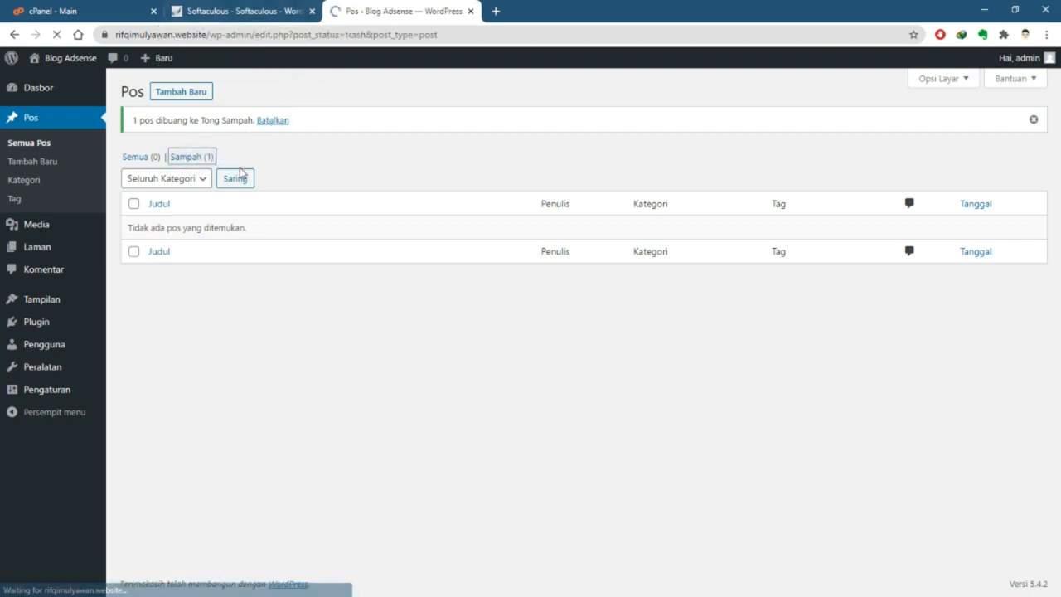
{"action": "left_click", "coordinate": [255, 208]}
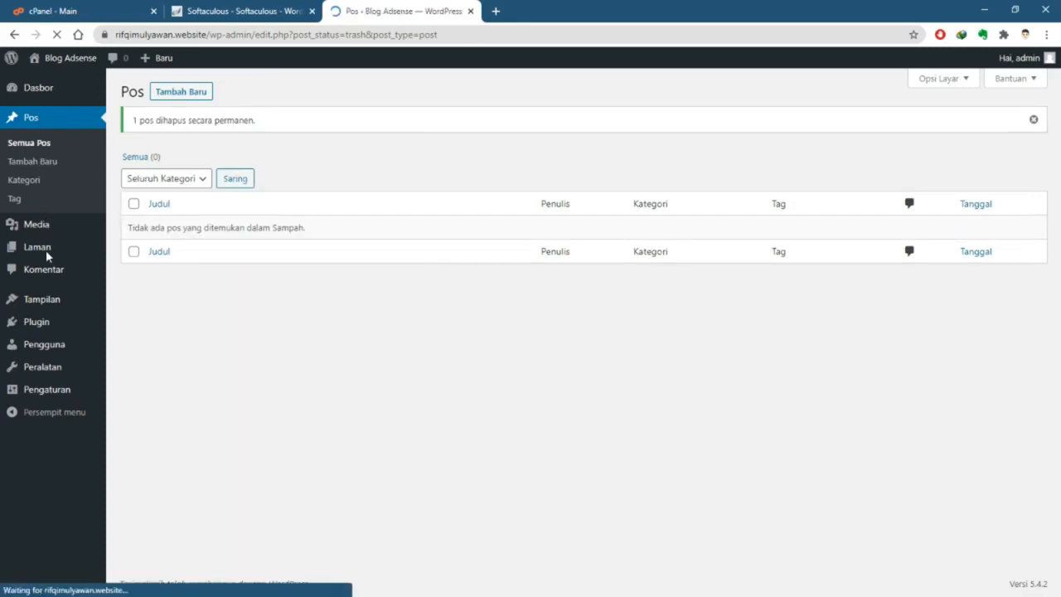
Permanently delete the trashed Privacy Policy and Sample Page pages using the bulk action "Hapus secara permanen"
{"action": "mouse_move", "coordinate": [56, 251]}
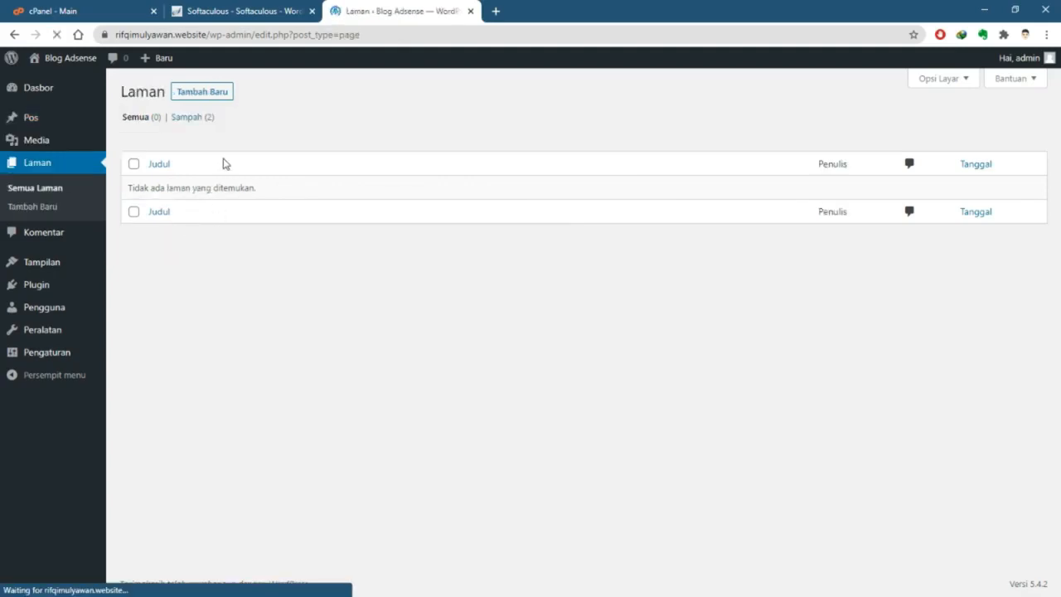
{"action": "left_click", "coordinate": [187, 124]}
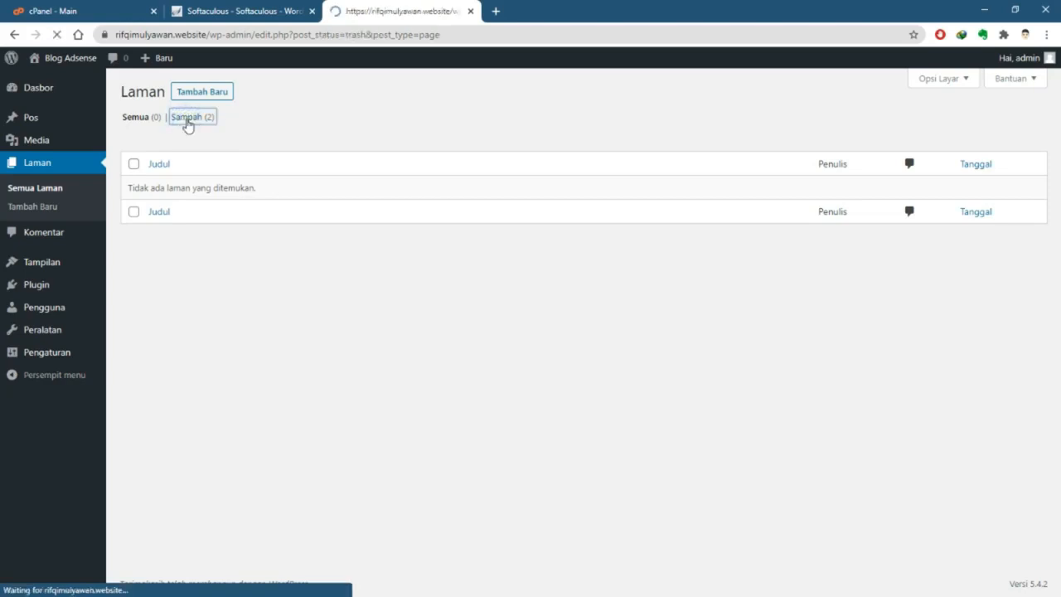
{"action": "left_click", "coordinate": [134, 191]}
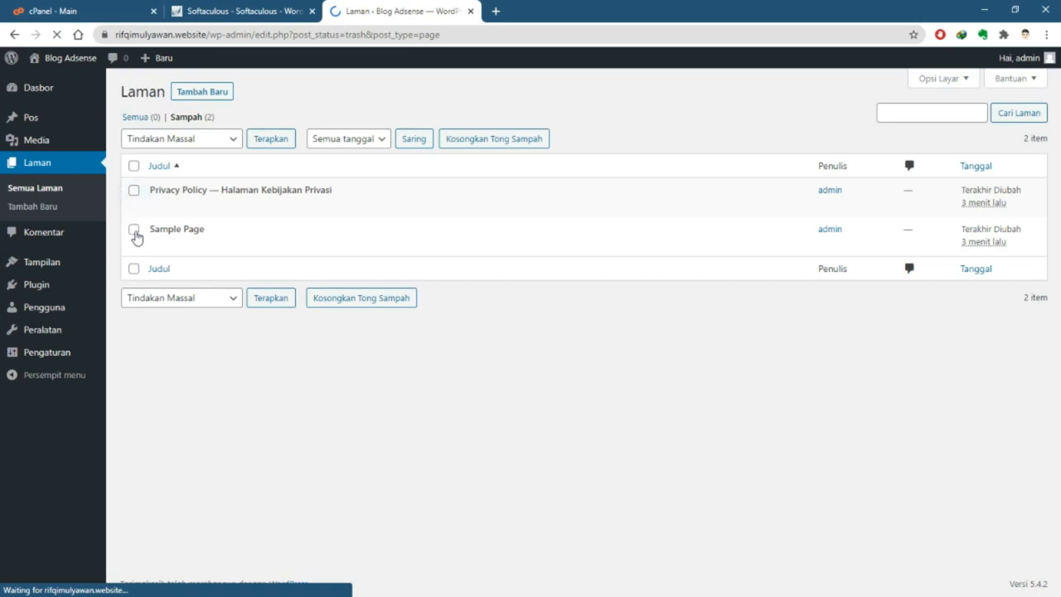
{"action": "left_click", "coordinate": [134, 169]}
{"action": "left_click", "coordinate": [134, 171]}
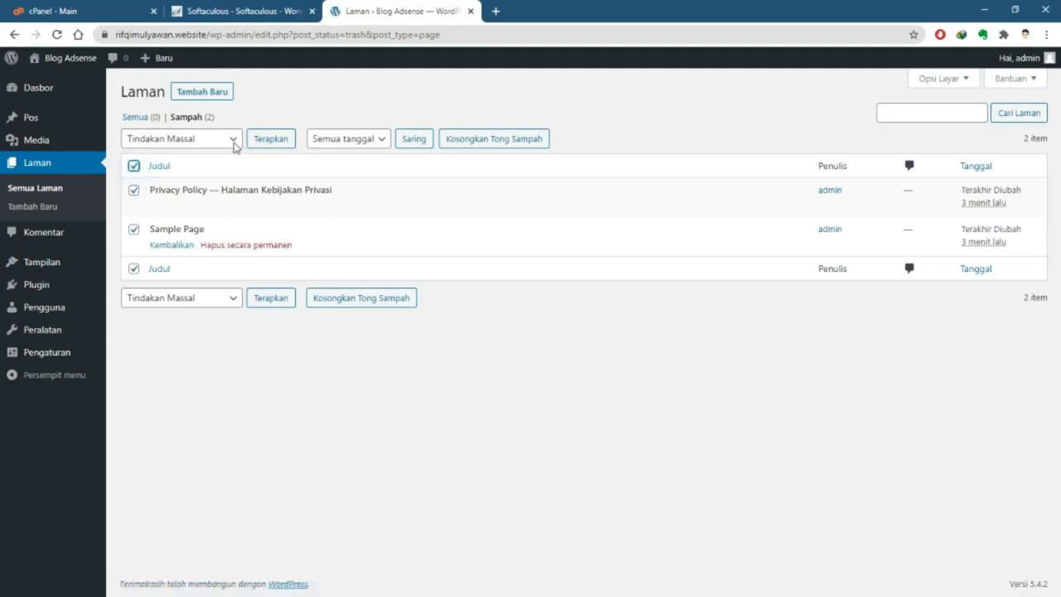
{"action": "left_click", "coordinate": [208, 142]}
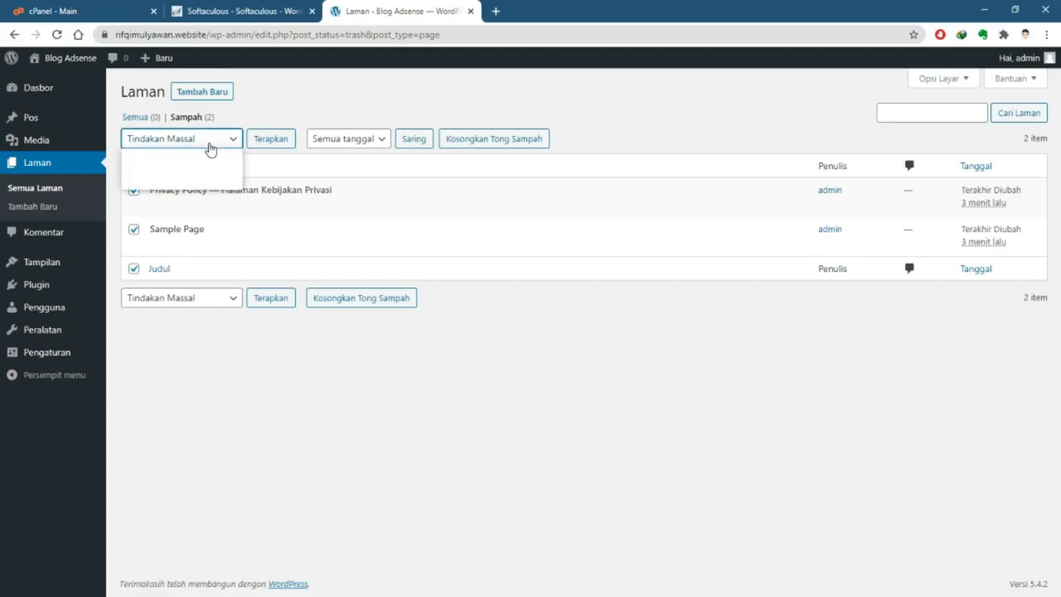
{"action": "left_click", "coordinate": [208, 182]}
{"action": "left_click", "coordinate": [264, 144]}
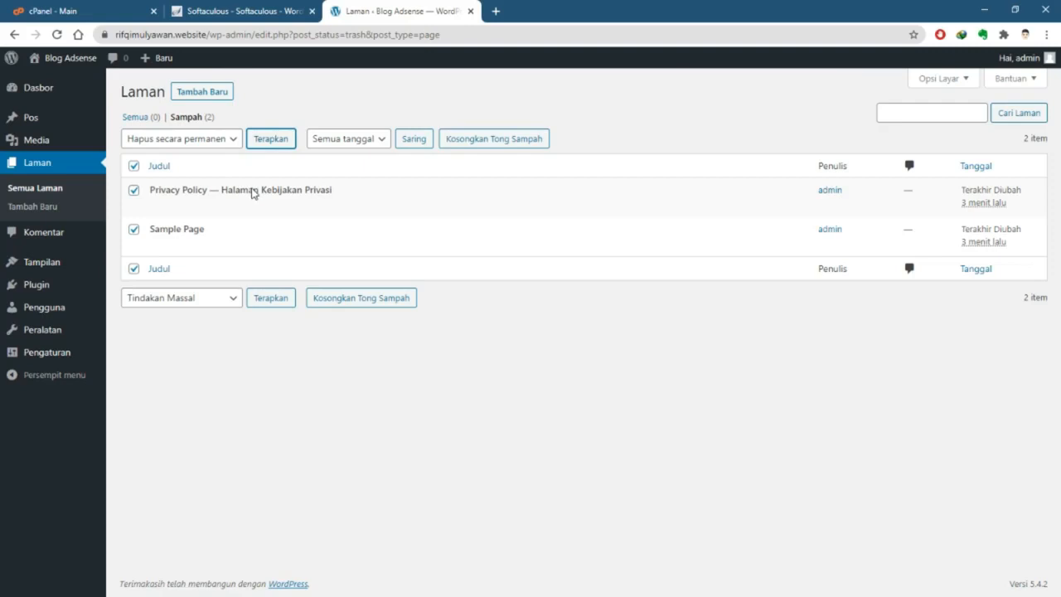
{"action": "mouse_move", "coordinate": [303, 213]}
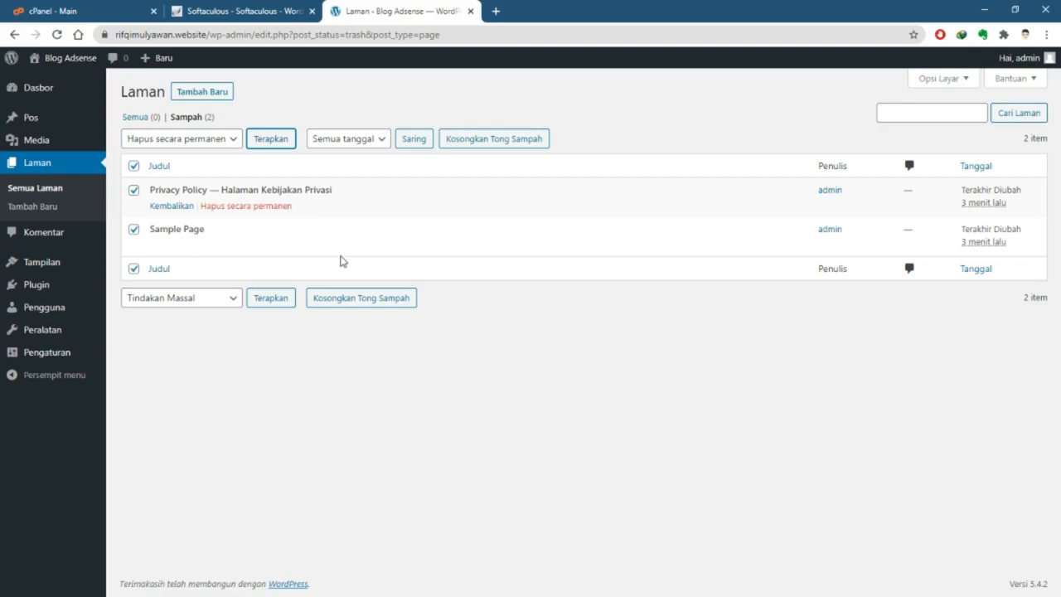
{"action": "left_click", "coordinate": [267, 141]}
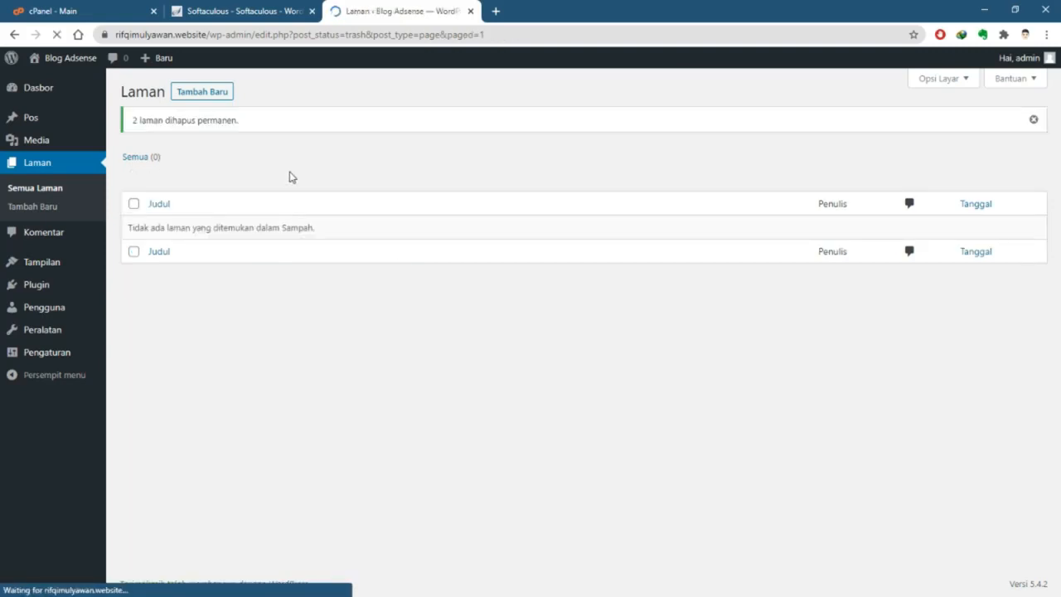
Return to the WordPress Dasbor page and close the Softaculous and cPanel browser tabs
{"action": "left_click", "coordinate": [63, 93]}
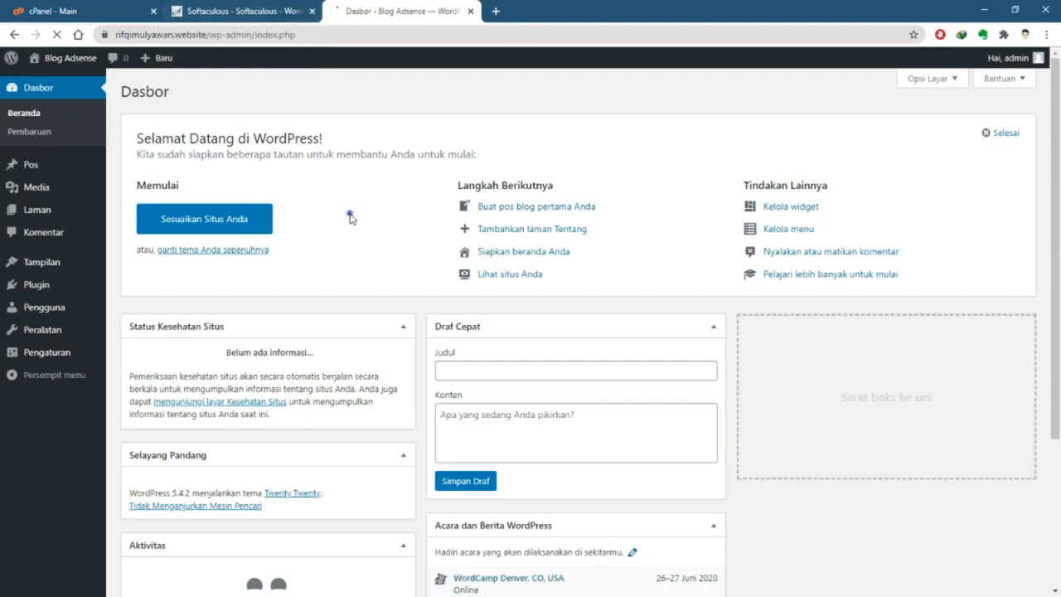
{"action": "scroll", "coordinate": [352, 229], "scroll_direction": "down", "scroll_amount": 3}
{"action": "scroll", "coordinate": [351, 235], "scroll_direction": "up", "scroll_amount": 3}
{"action": "left_click", "coordinate": [291, 19]}
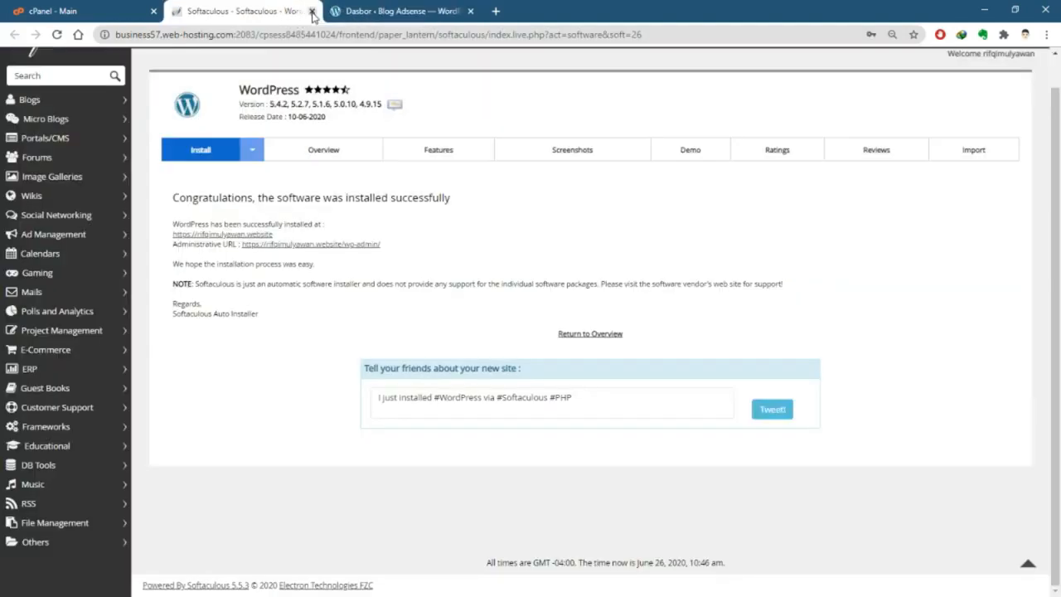
{"action": "left_click", "coordinate": [311, 11]}
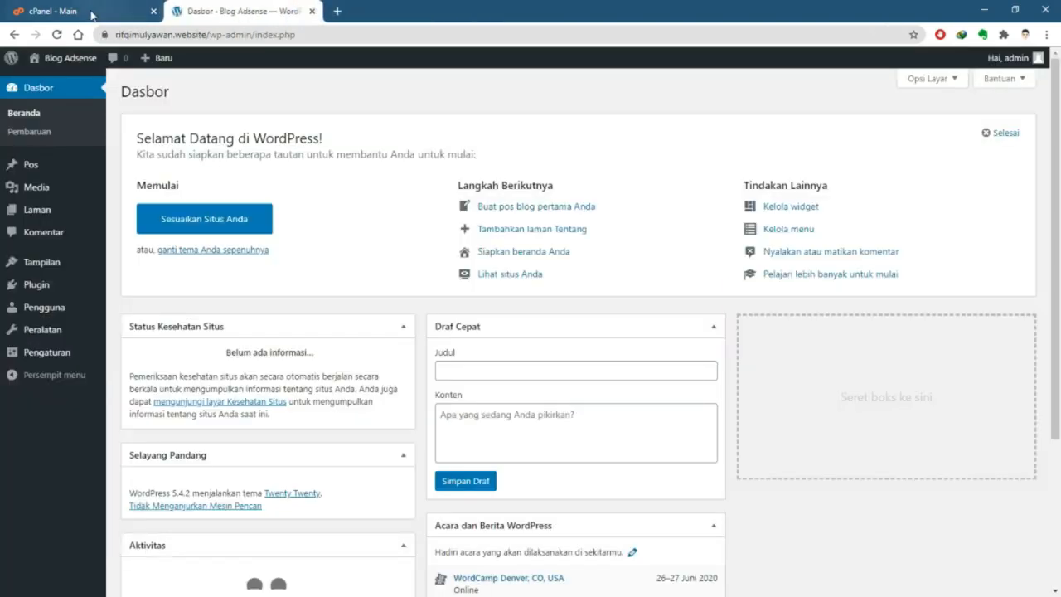
{"action": "left_click", "coordinate": [116, 15]}
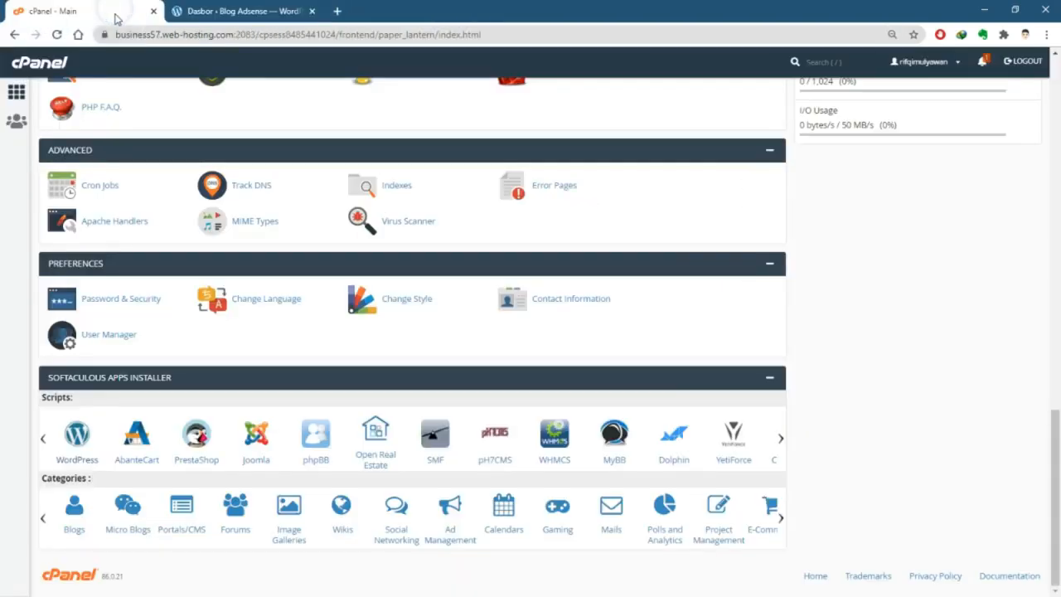
{"action": "left_click", "coordinate": [155, 11]}
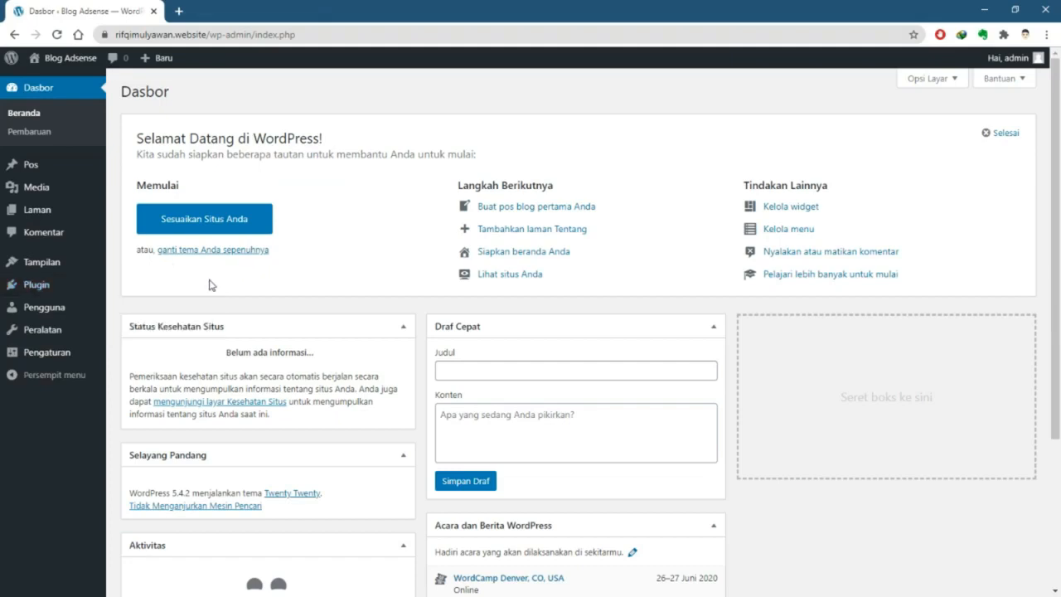
Delete the installed Akismet Anti-Spam and Hello Dolly plugins together with the bulk action "Hapus"
{"action": "mouse_move", "coordinate": [49, 287]}
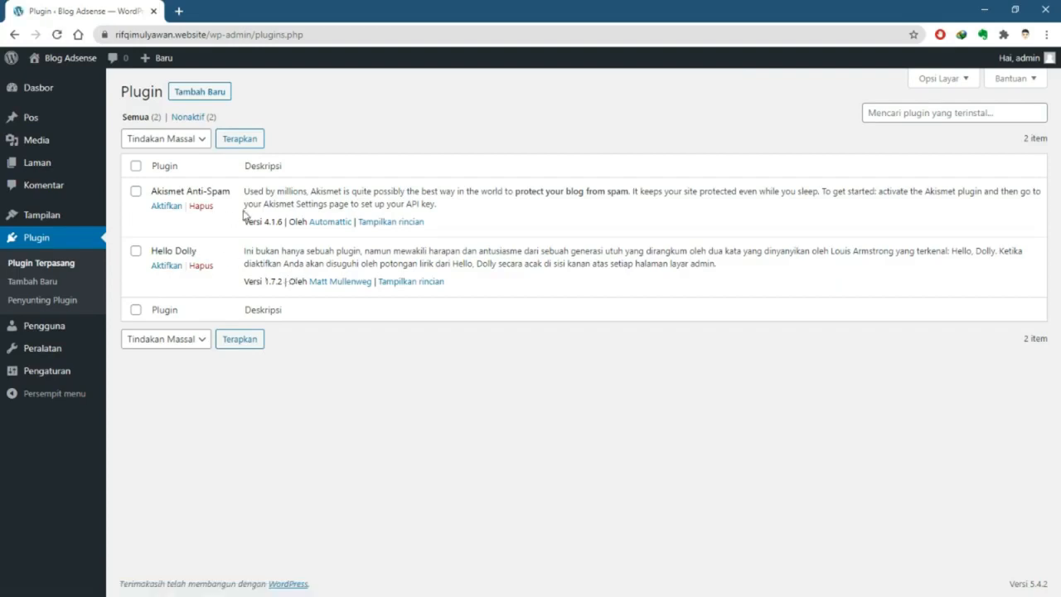
{"action": "left_click", "coordinate": [136, 193]}
{"action": "left_click", "coordinate": [136, 251]}
{"action": "left_click", "coordinate": [189, 138]}
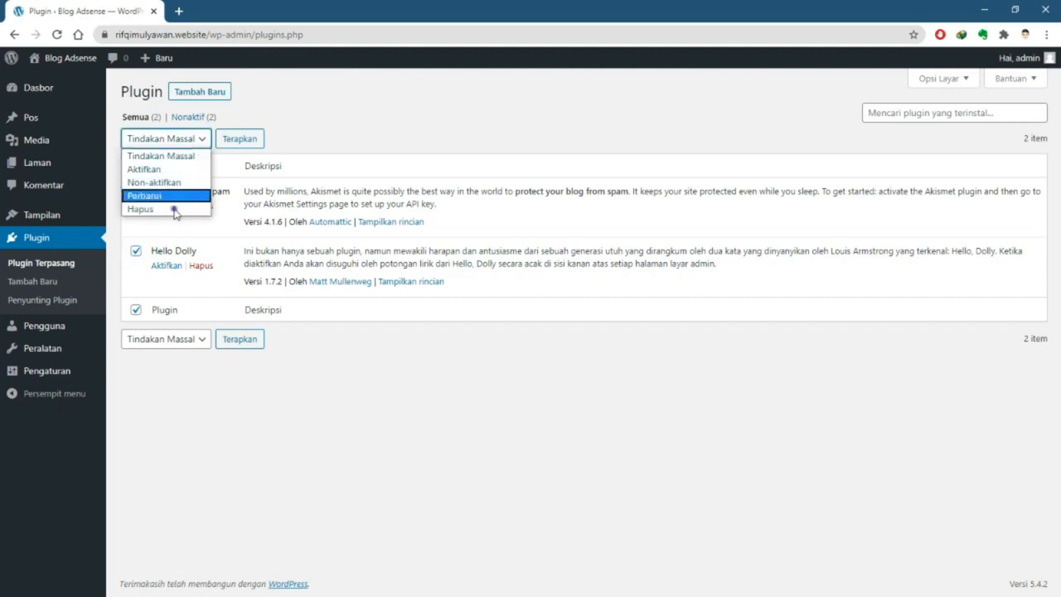
{"action": "left_click", "coordinate": [175, 210]}
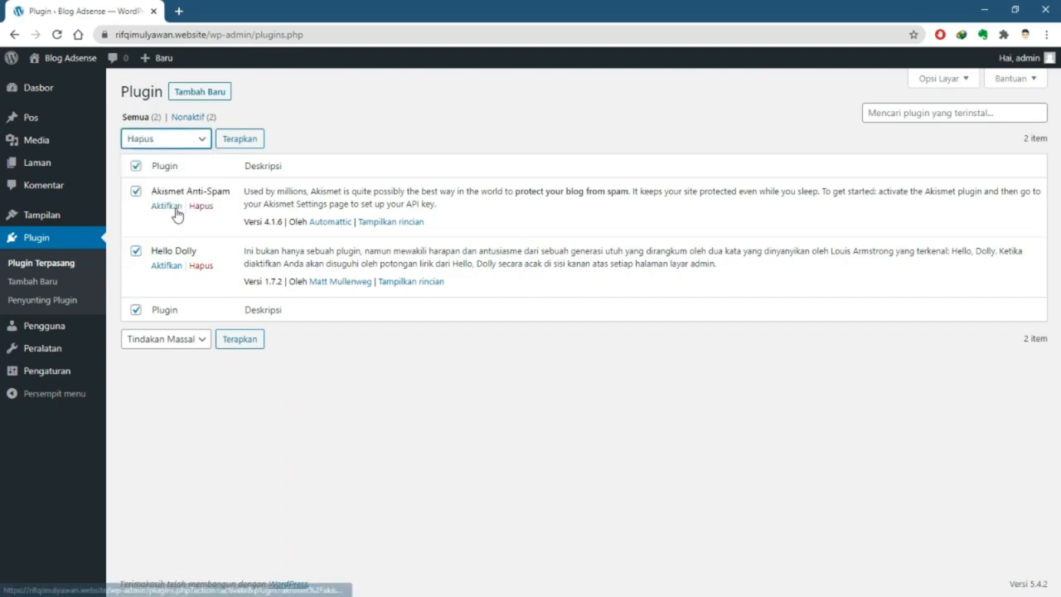
{"action": "left_click", "coordinate": [245, 146]}
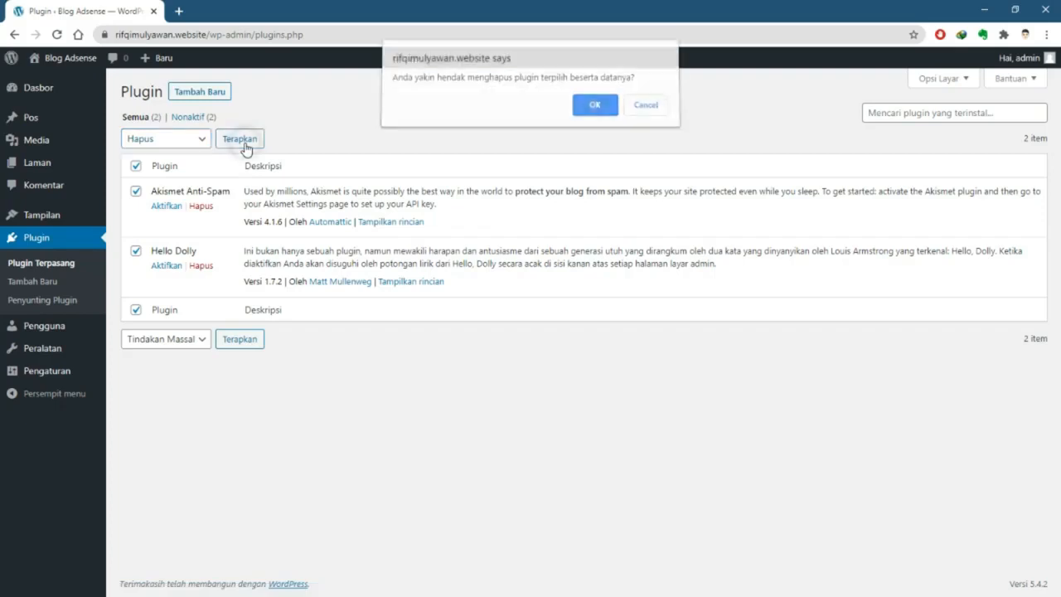
{"action": "left_click", "coordinate": [596, 111]}
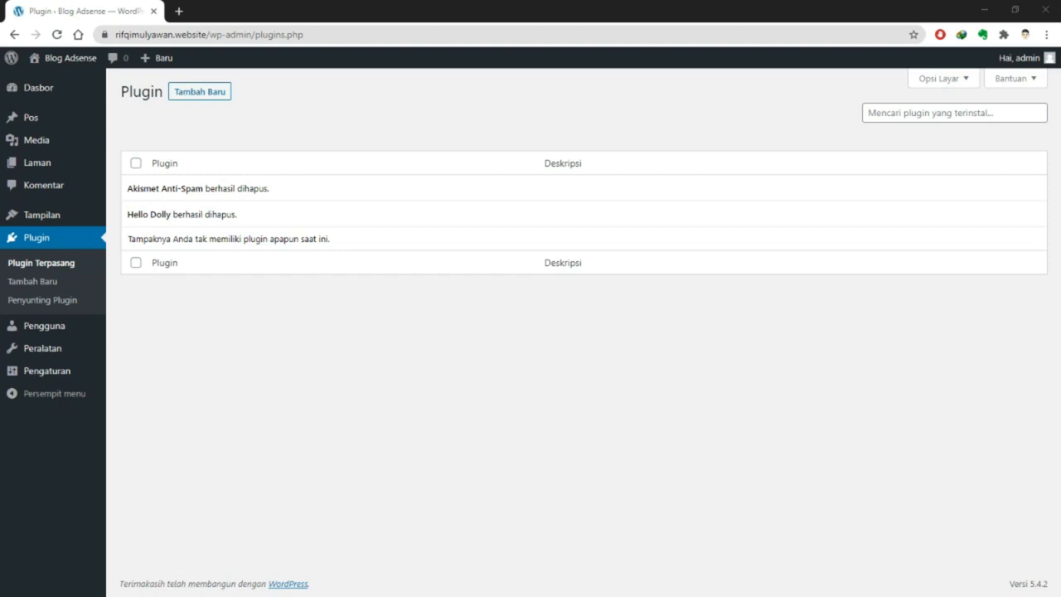
Start adding a new plugin and search the plugin directory for "ad inserter"
{"action": "left_click", "coordinate": [322, 324]}
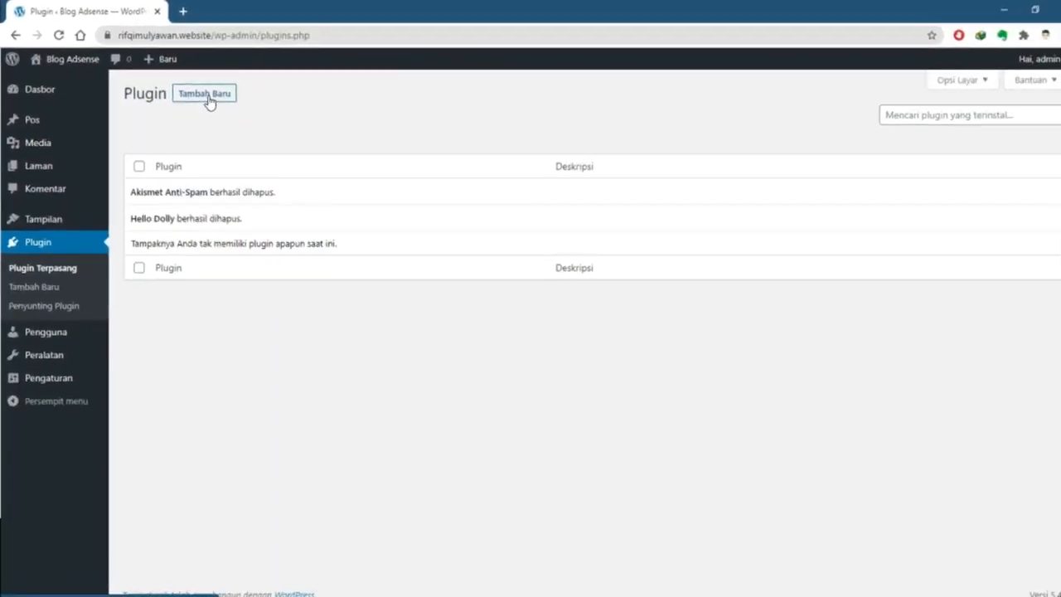
{"action": "left_click", "coordinate": [409, 190]}
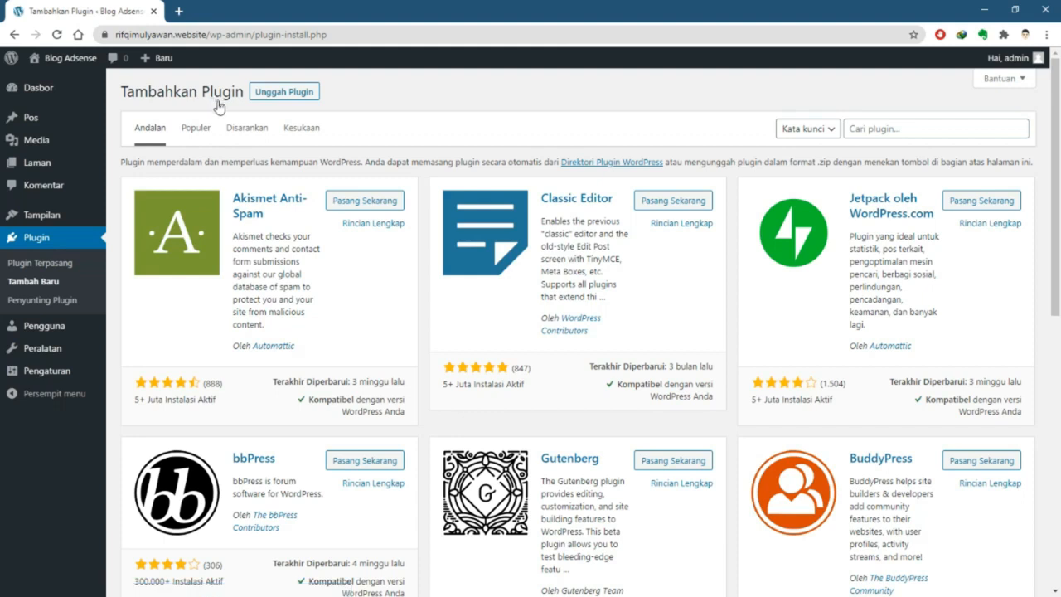
{"action": "left_click", "coordinate": [879, 129]}
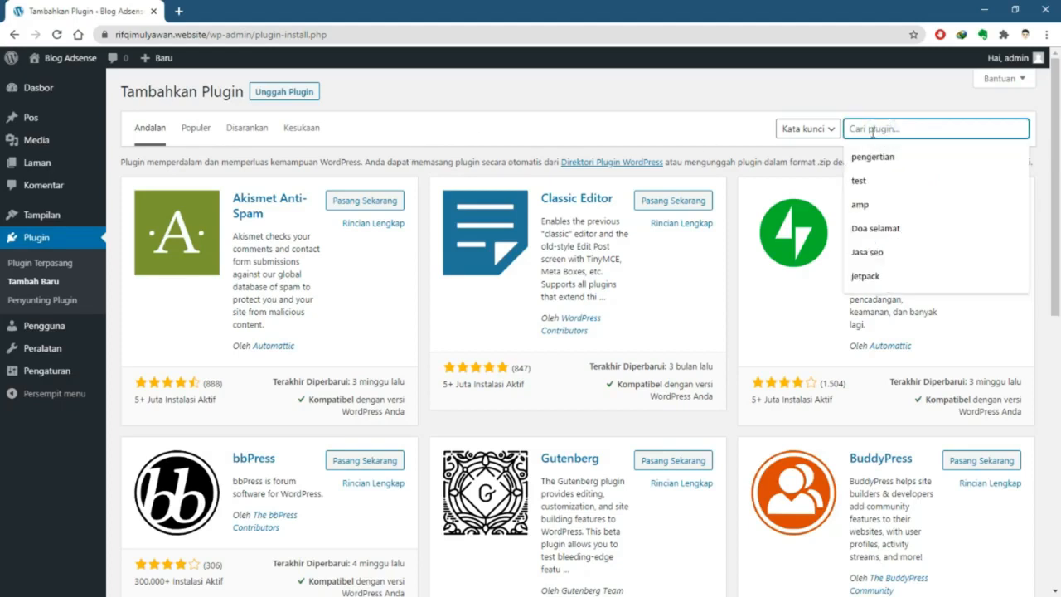
{"action": "type", "text": "ad ins"}
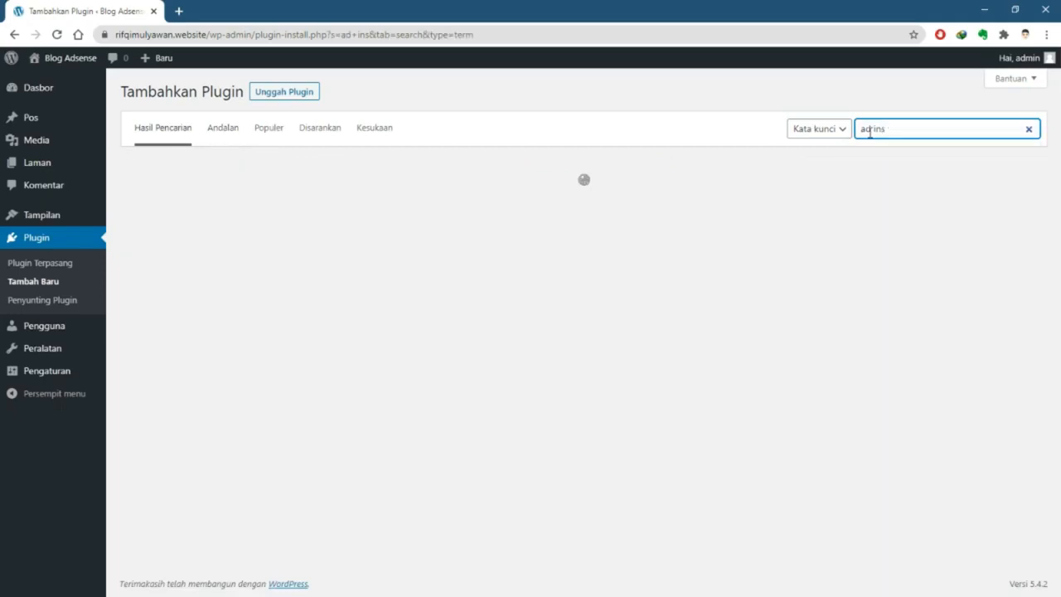
{"action": "left_click", "coordinate": [893, 127]}
{"action": "left_click", "coordinate": [893, 156]}
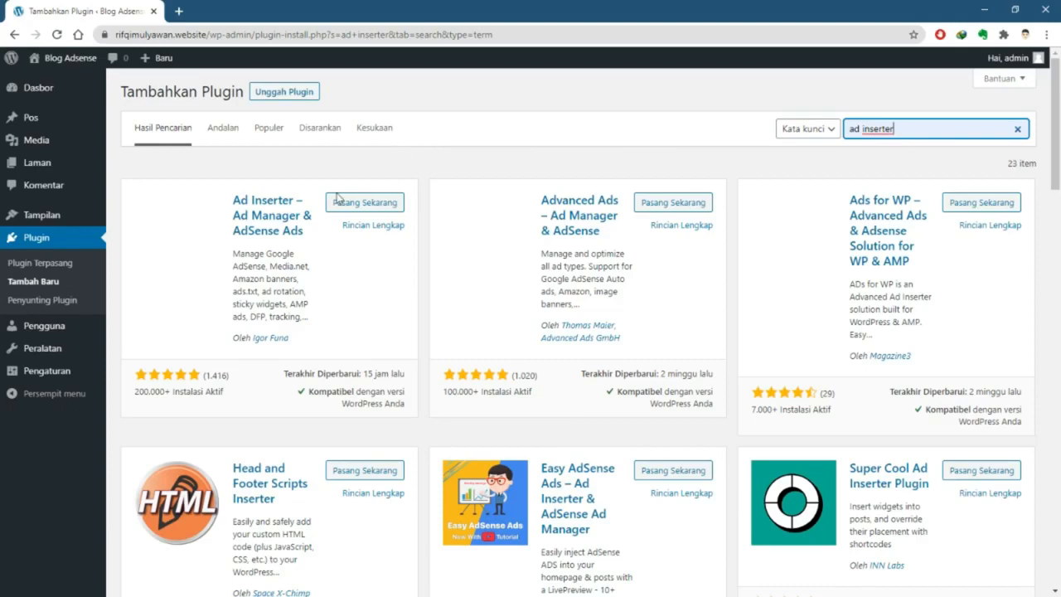
Review the search results and the plugin details of Ad Inserter – Ad Manager & AdSense Ads, closing the details again
{"action": "scroll", "coordinate": [340, 203], "scroll_direction": "down", "scroll_amount": 3}
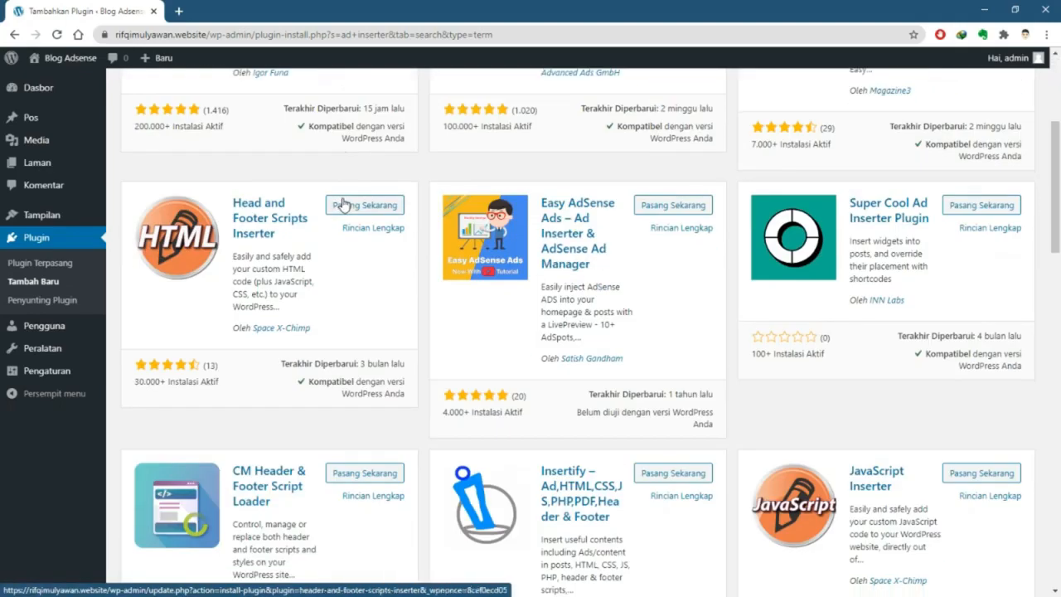
{"action": "scroll", "coordinate": [342, 204], "scroll_direction": "down", "scroll_amount": 3}
{"action": "scroll", "coordinate": [342, 202], "scroll_direction": "up", "scroll_amount": 6}
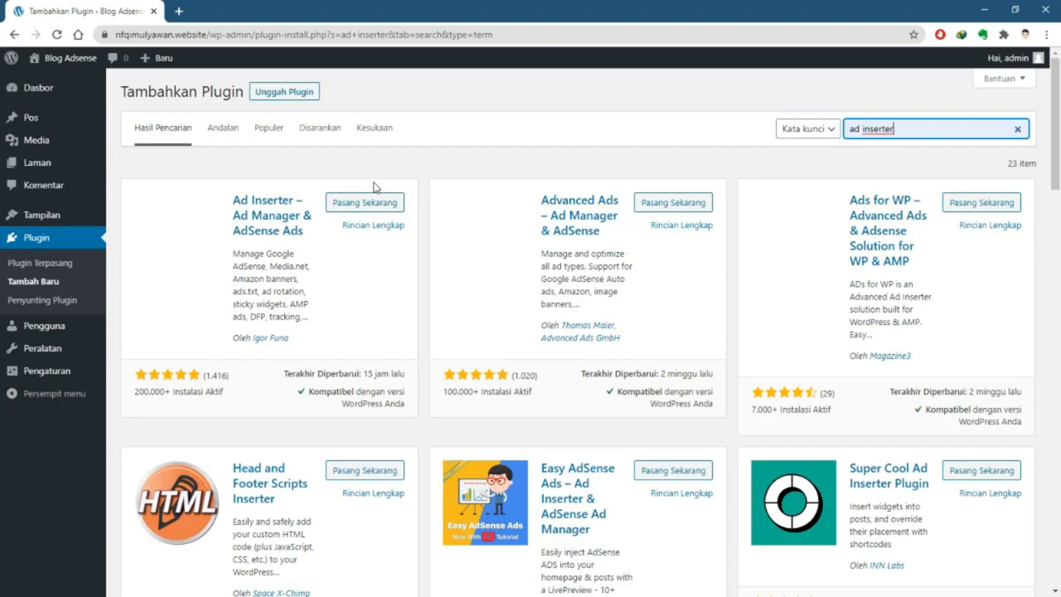
{"action": "left_click", "coordinate": [264, 216]}
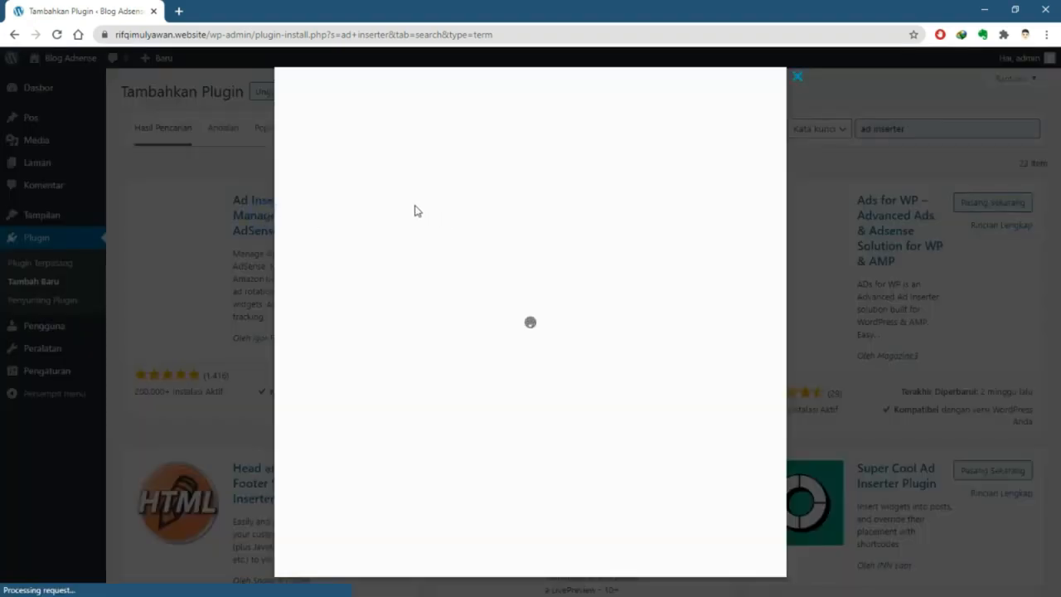
{"action": "scroll", "coordinate": [547, 196], "scroll_direction": "down", "scroll_amount": 5}
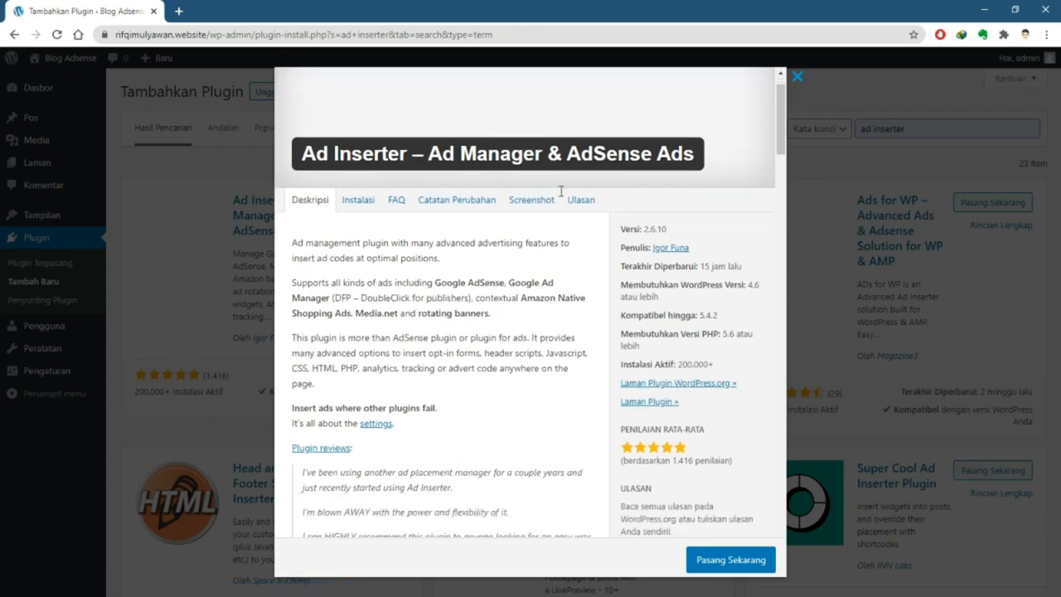
{"action": "scroll", "coordinate": [568, 178], "scroll_direction": "up", "scroll_amount": 5}
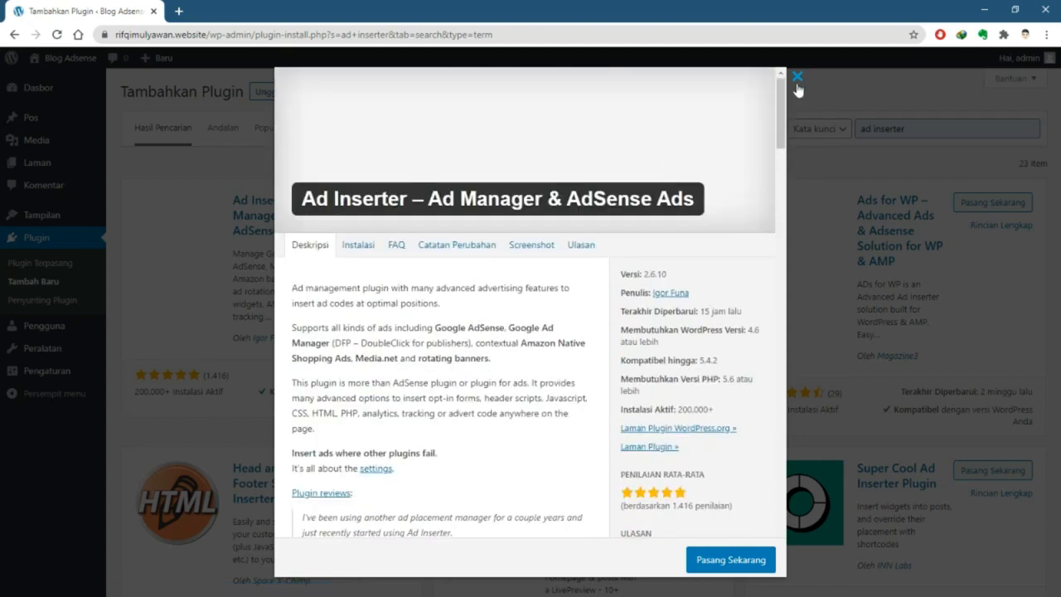
{"action": "left_click", "coordinate": [796, 83]}
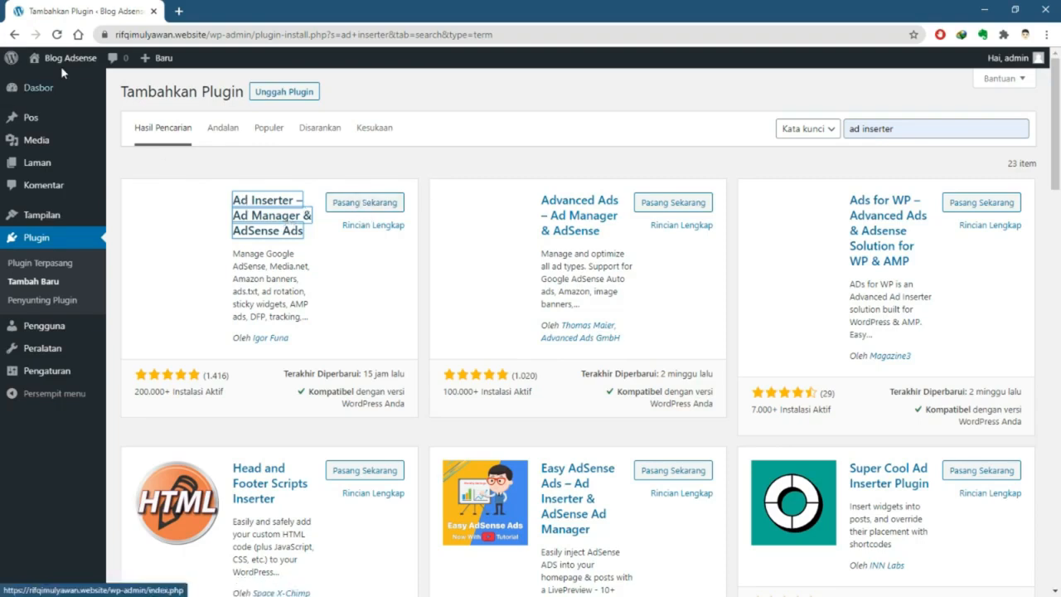
Install and activate the Ad Inserter – Ad Manager & AdSense Ads plugin from the search results
{"action": "left_click", "coordinate": [56, 35]}
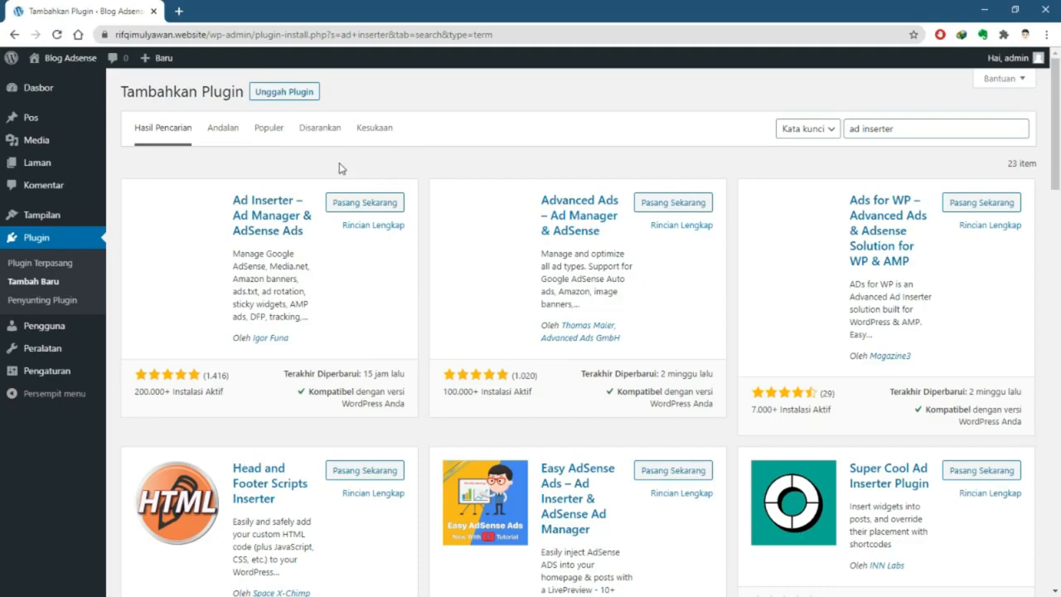
{"action": "scroll", "coordinate": [354, 242], "scroll_direction": "down", "scroll_amount": 1}
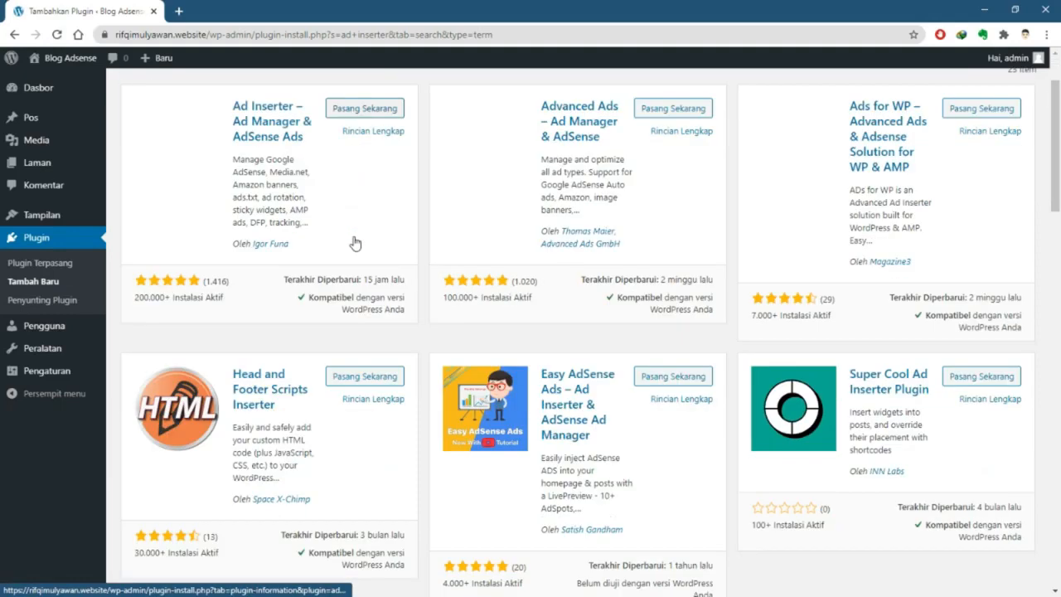
{"action": "scroll", "coordinate": [354, 243], "scroll_direction": "down", "scroll_amount": 1}
{"action": "scroll", "coordinate": [354, 237], "scroll_direction": "up", "scroll_amount": 2}
{"action": "left_click", "coordinate": [363, 206]}
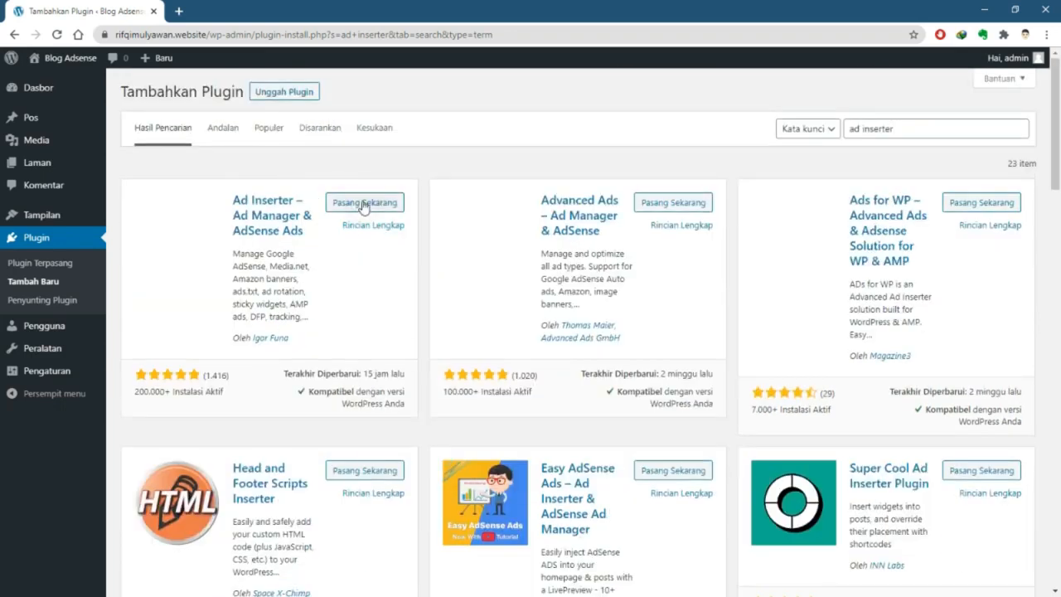
{"action": "left_click", "coordinate": [362, 207]}
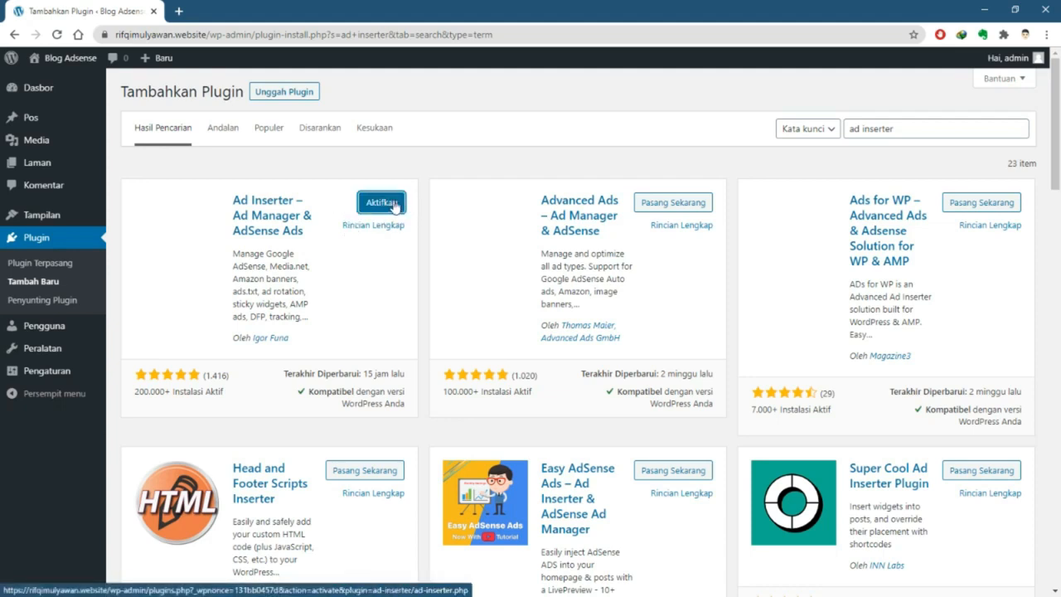
{"action": "left_click", "coordinate": [909, 135]}
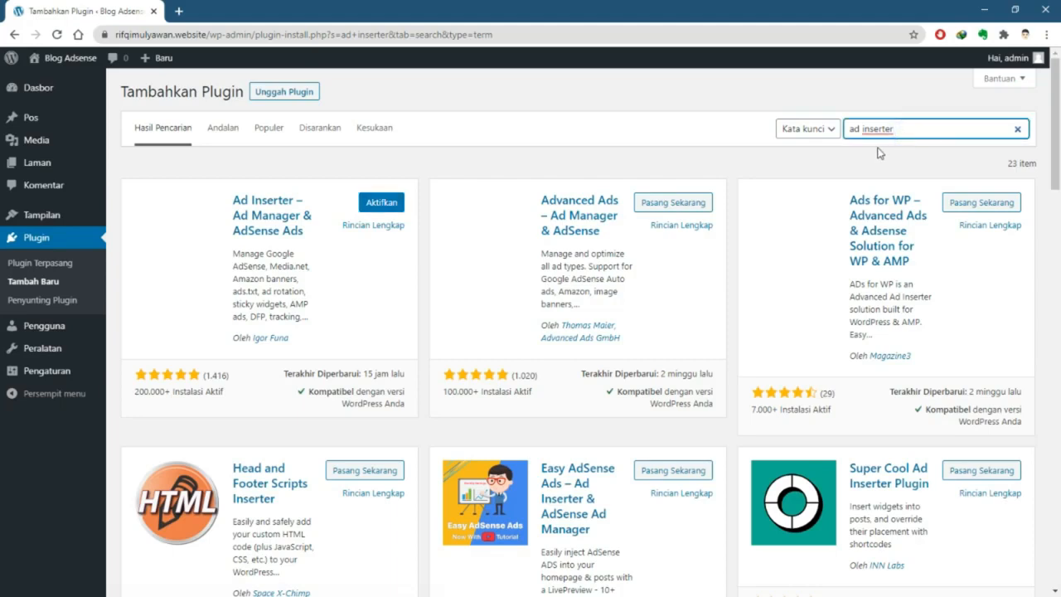
{"action": "left_click", "coordinate": [378, 210]}
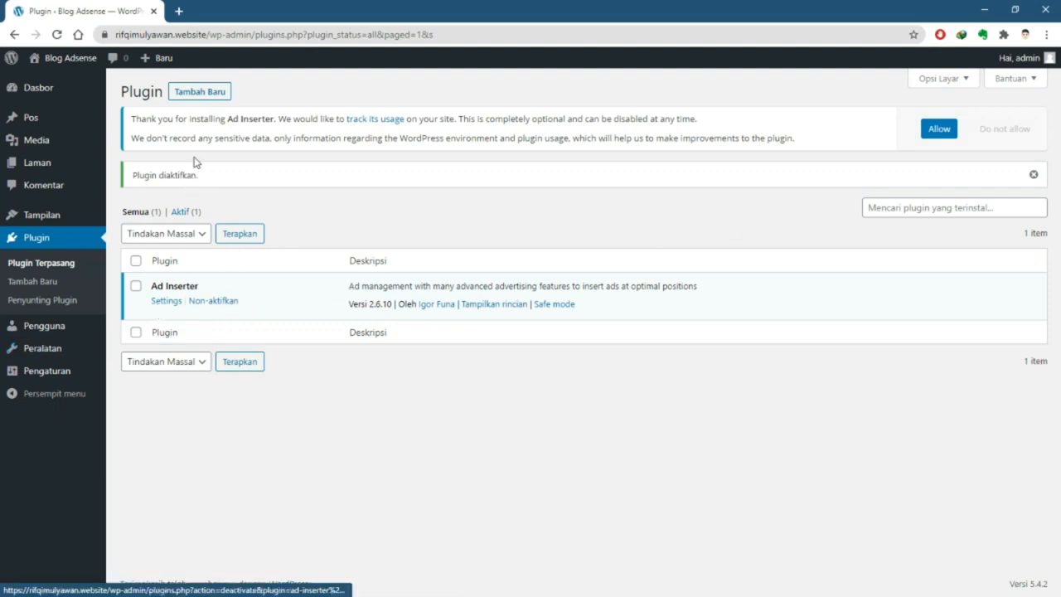
Start adding another plugin and search the plugin directory for "Auto Image Attributes"
{"action": "left_click", "coordinate": [207, 93]}
{"action": "left_click", "coordinate": [207, 94]}
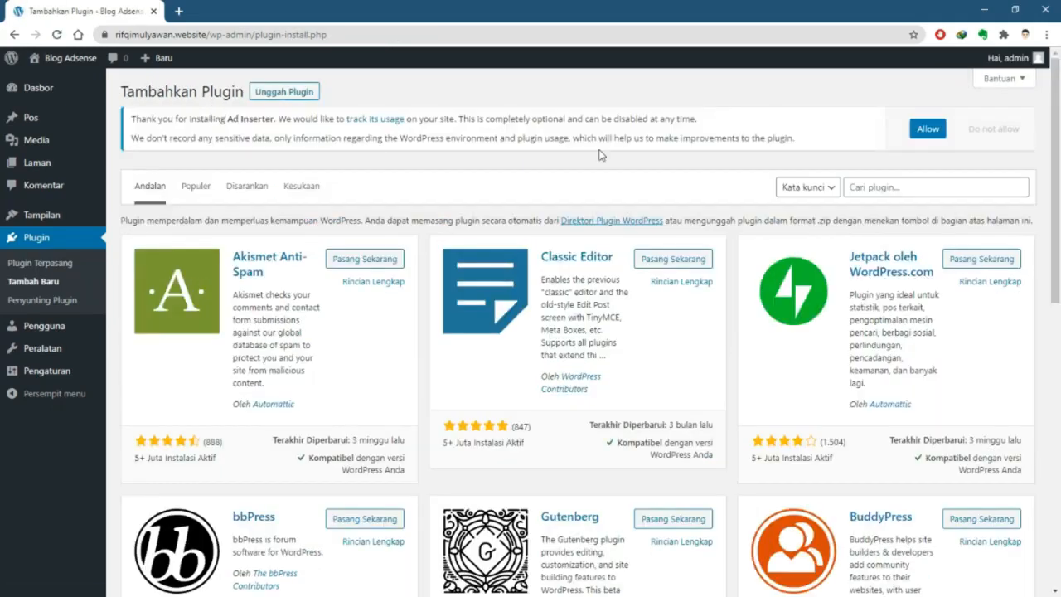
{"action": "left_click", "coordinate": [884, 190]}
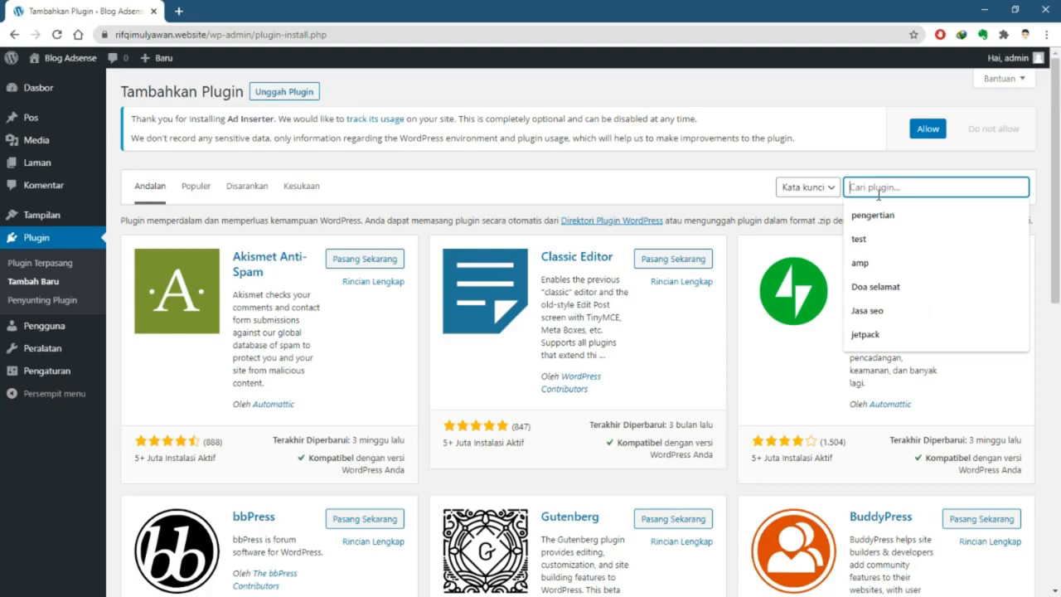
{"action": "type", "text": "Auto Image"}
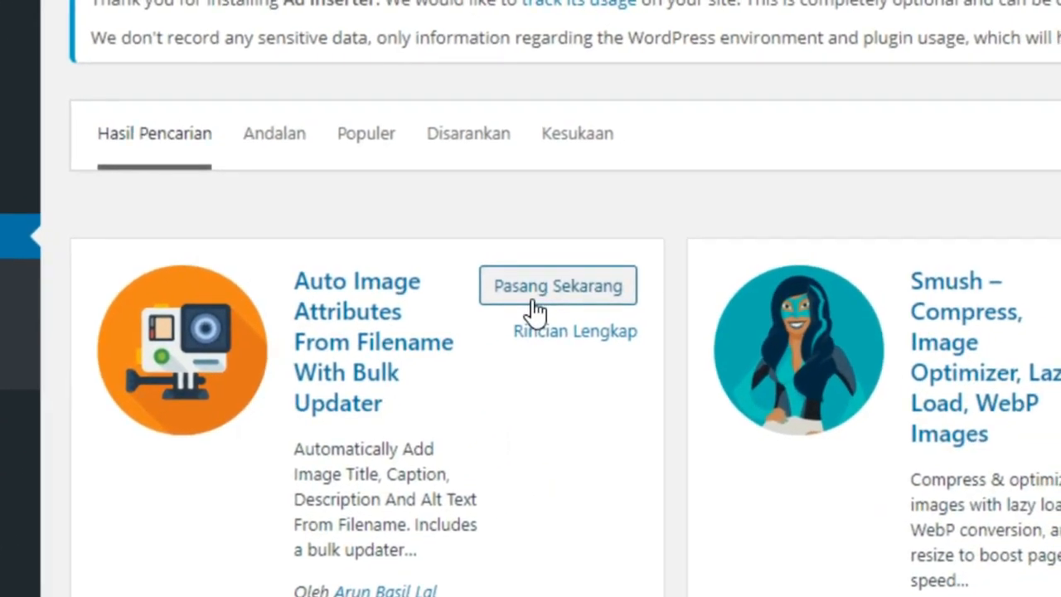
Install and activate the plugin Auto Image Attributes From Filename With Bulk Updater
{"action": "left_click", "coordinate": [535, 312]}
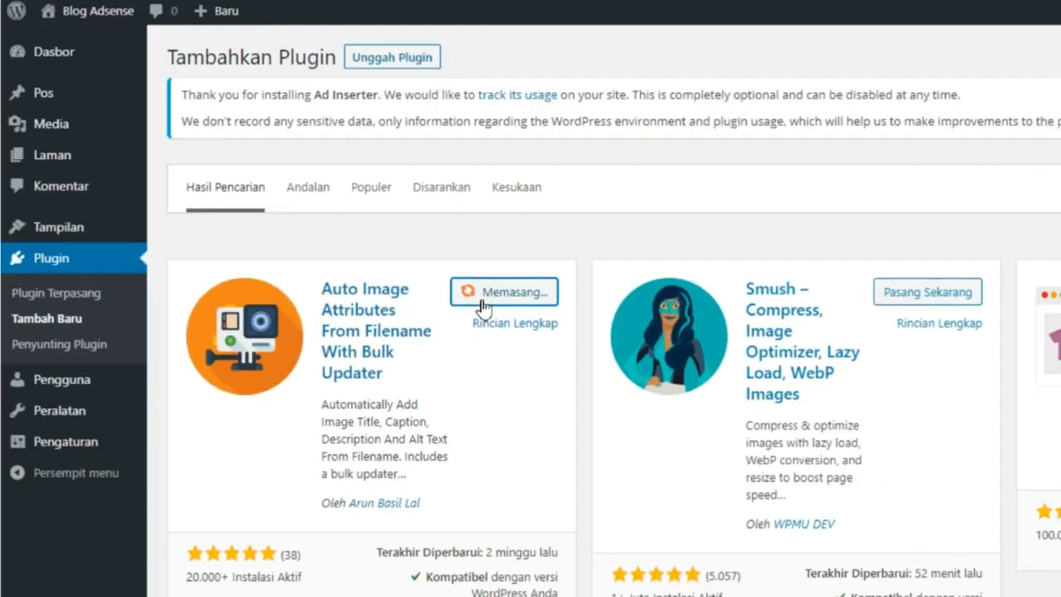
{"action": "scroll", "coordinate": [438, 319], "scroll_direction": "down", "scroll_amount": 3}
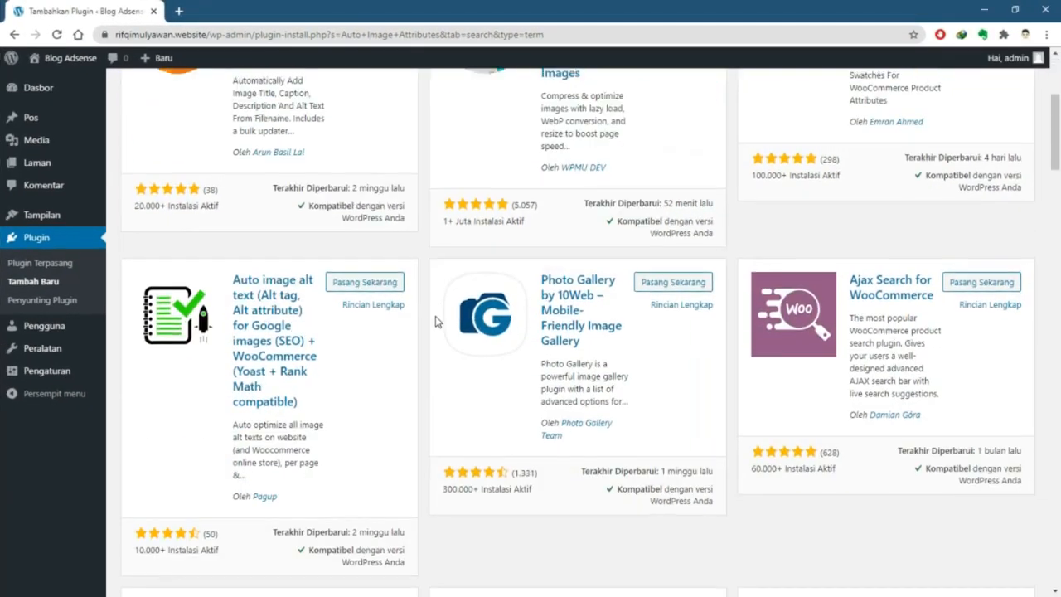
{"action": "scroll", "coordinate": [438, 319], "scroll_direction": "up", "scroll_amount": 4}
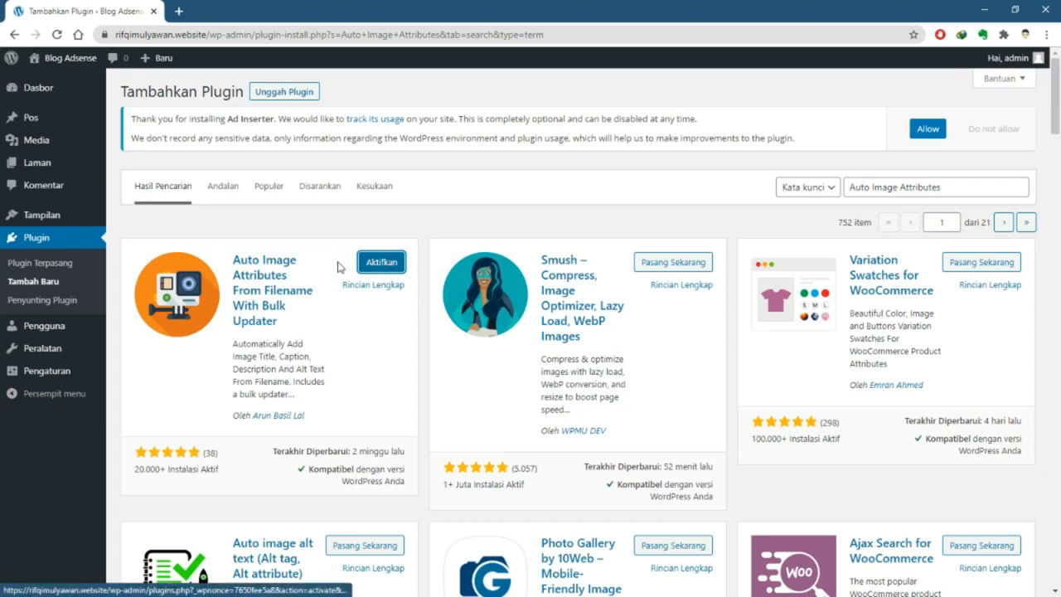
{"action": "left_click", "coordinate": [377, 268]}
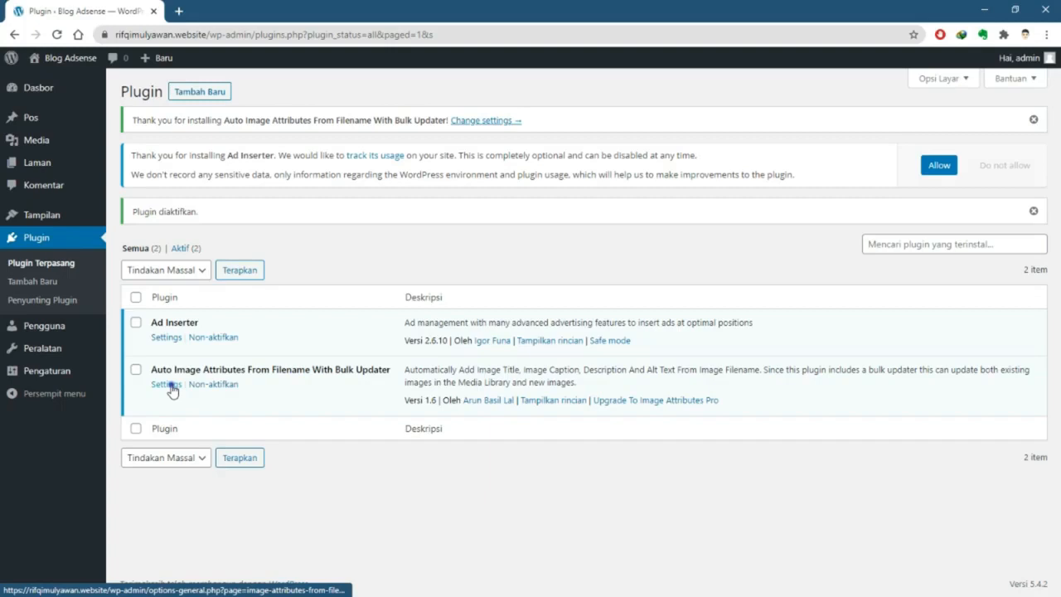
Open the settings of the Auto Image Attributes plugin, check the Basic options and save them
{"action": "left_click", "coordinate": [174, 387]}
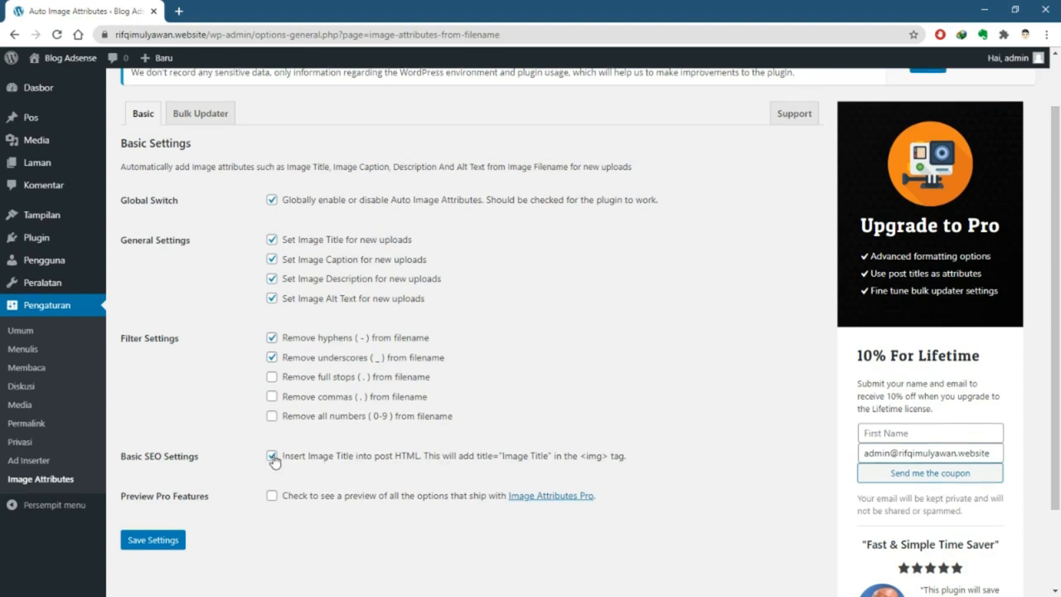
{"action": "scroll", "coordinate": [279, 456], "scroll_direction": "up", "scroll_amount": 1}
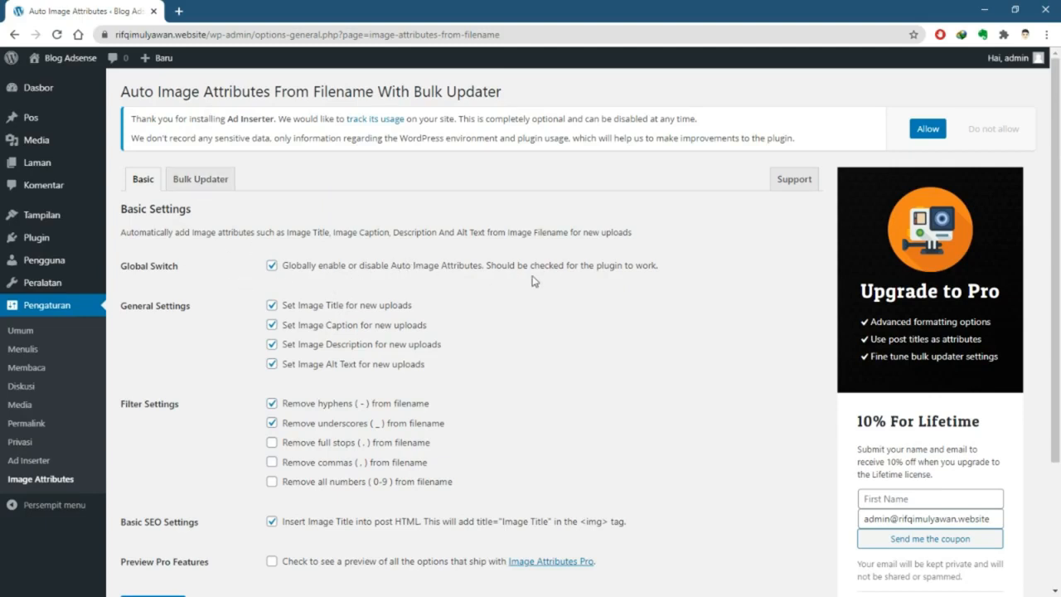
{"action": "scroll", "coordinate": [191, 467], "scroll_direction": "down", "scroll_amount": 2}
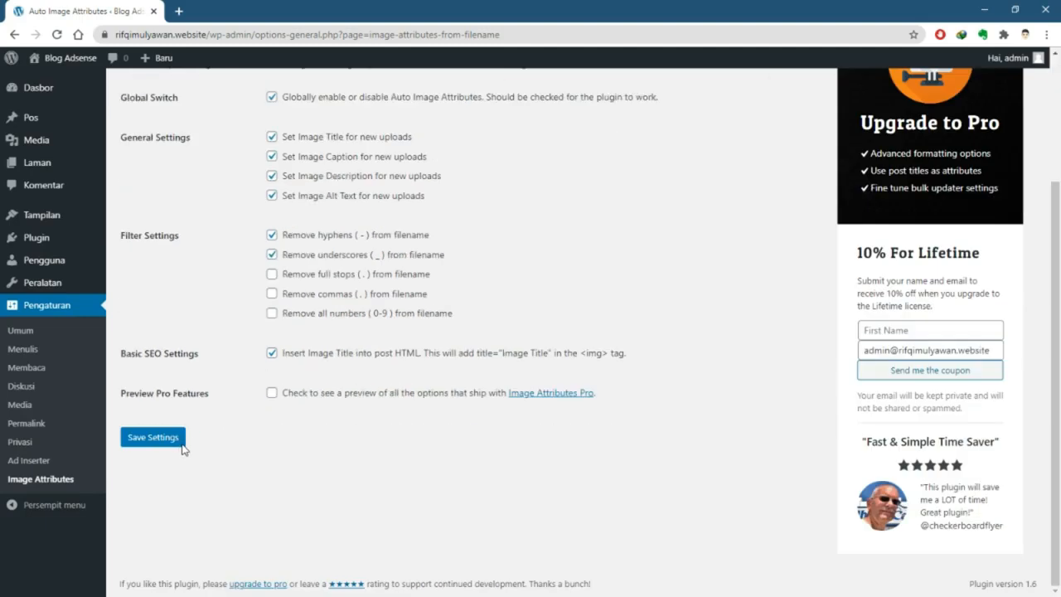
{"action": "scroll", "coordinate": [249, 423], "scroll_direction": "up", "scroll_amount": 1}
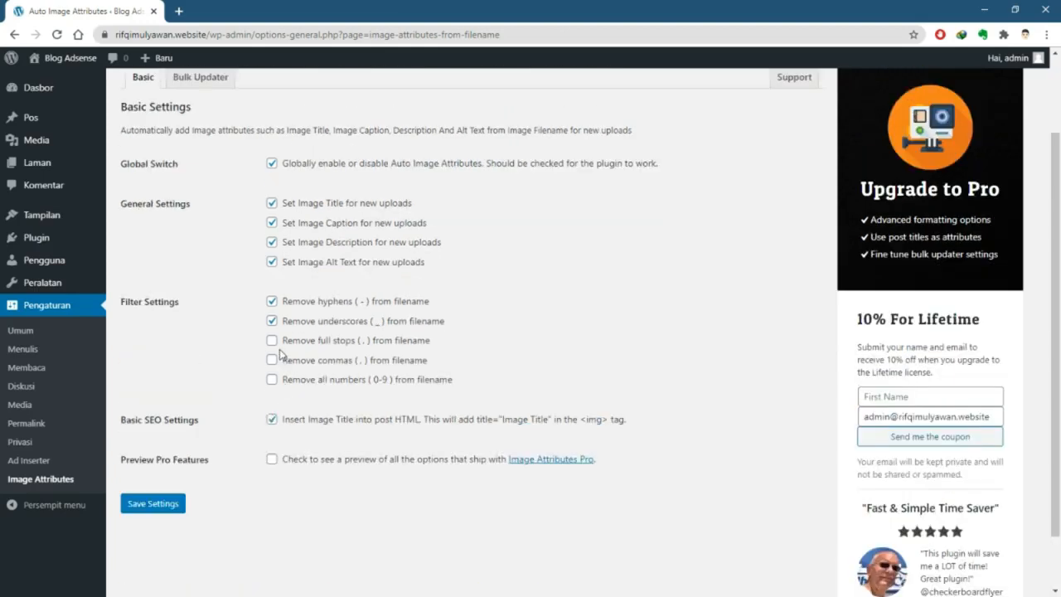
{"action": "left_click", "coordinate": [155, 507]}
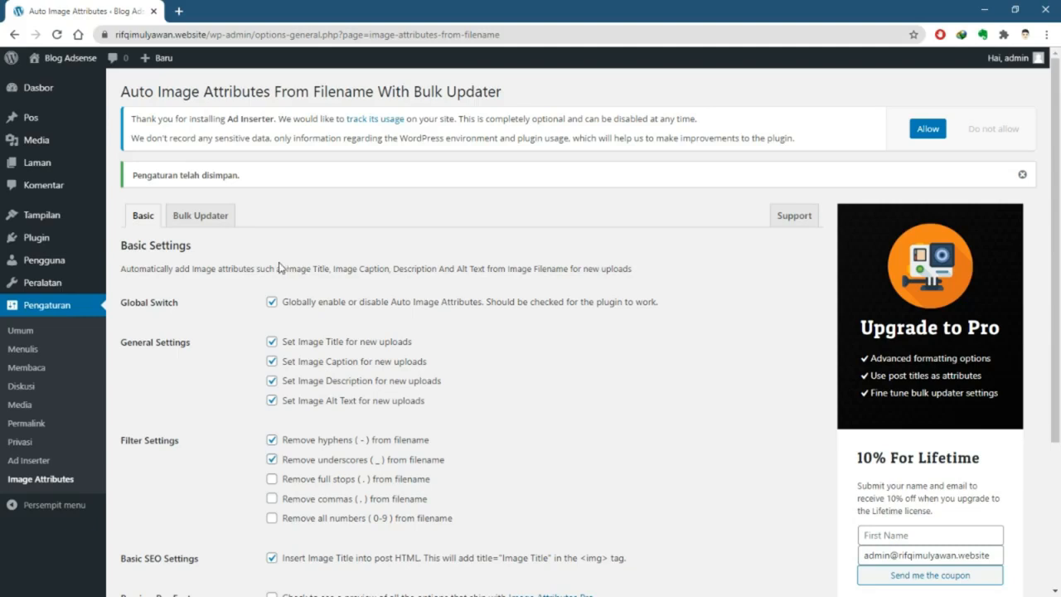
Return to adding new plugins and search the plugin directory for "Contact Form"
{"action": "mouse_move", "coordinate": [71, 243]}
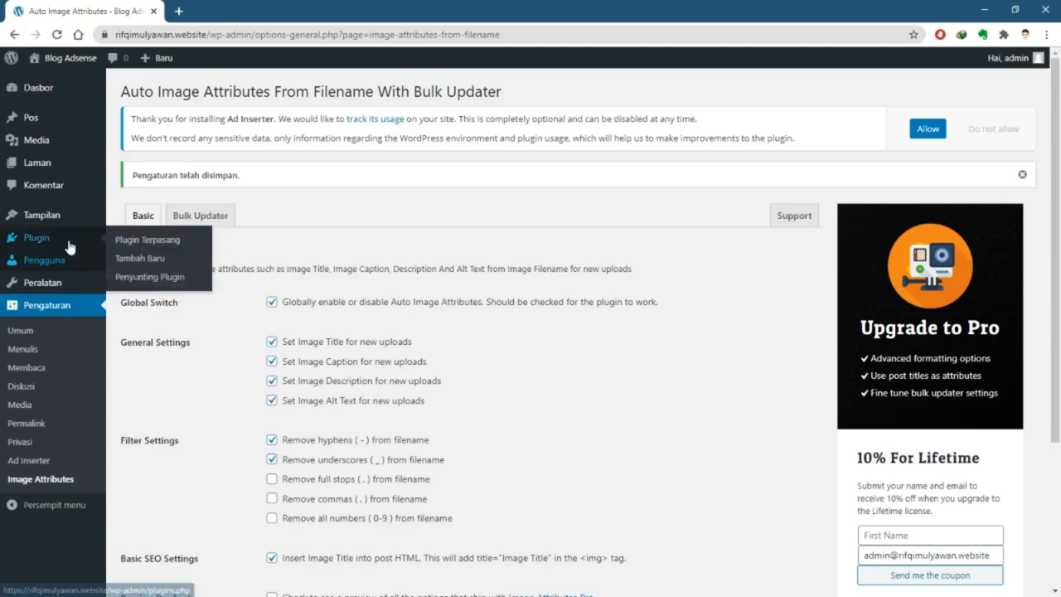
{"action": "left_click", "coordinate": [143, 260]}
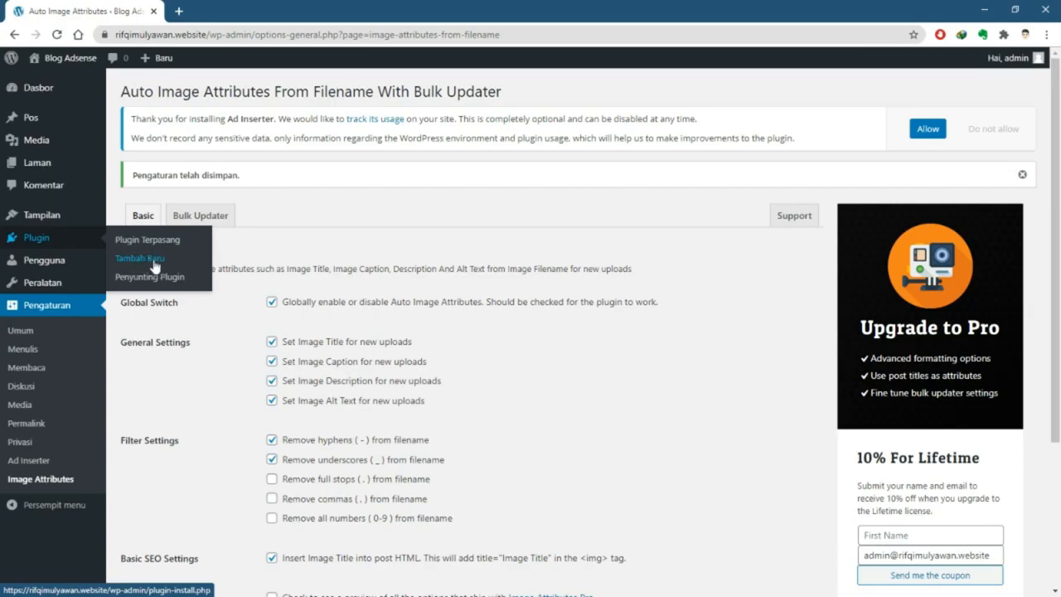
{"action": "right_click", "coordinate": [153, 261]}
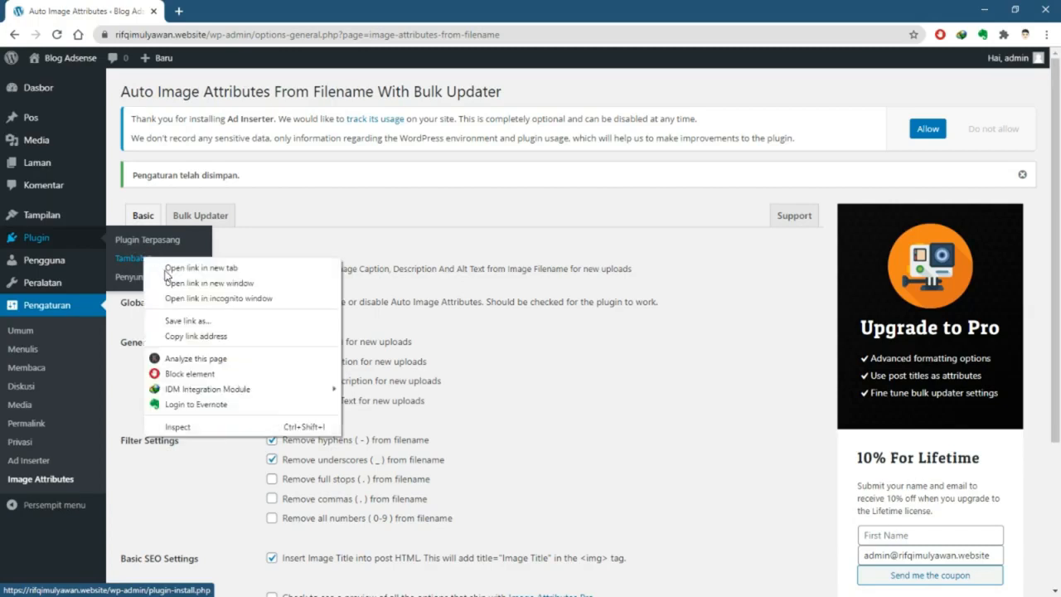
{"action": "left_click", "coordinate": [129, 263]}
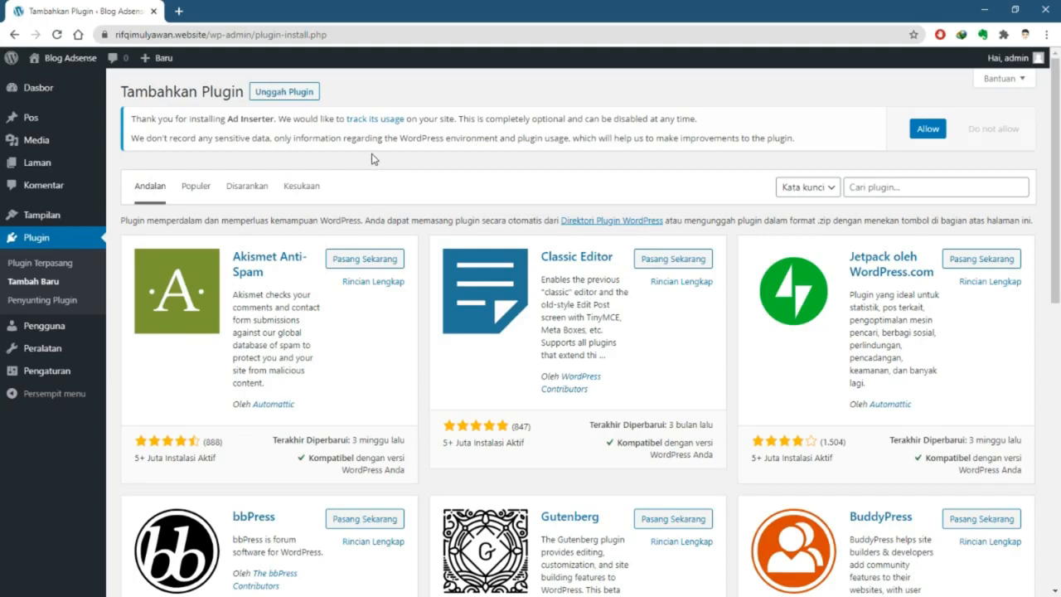
{"action": "left_click", "coordinate": [871, 185]}
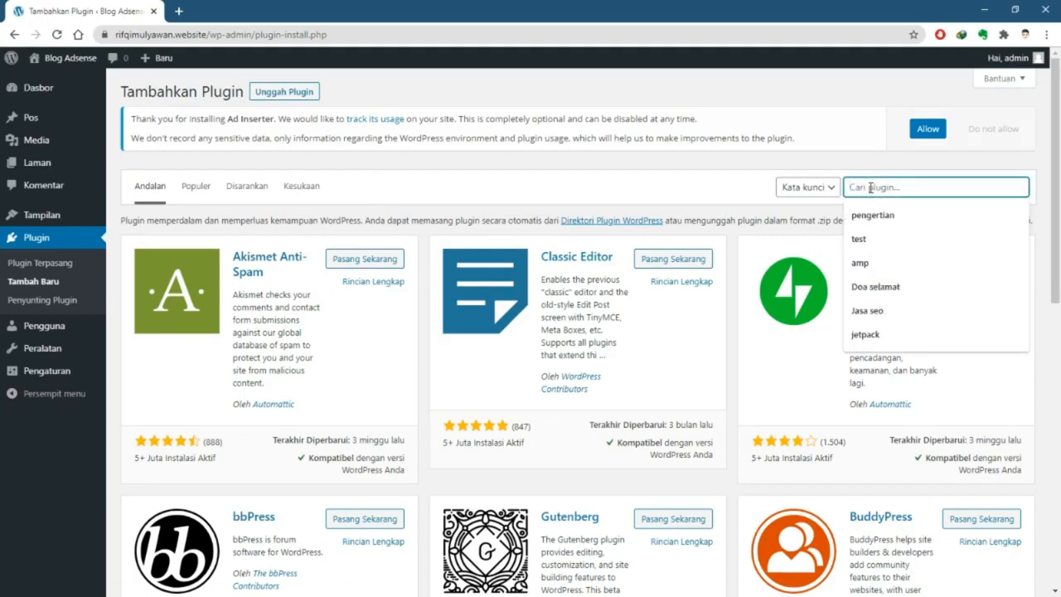
{"action": "type", "text": "c"}
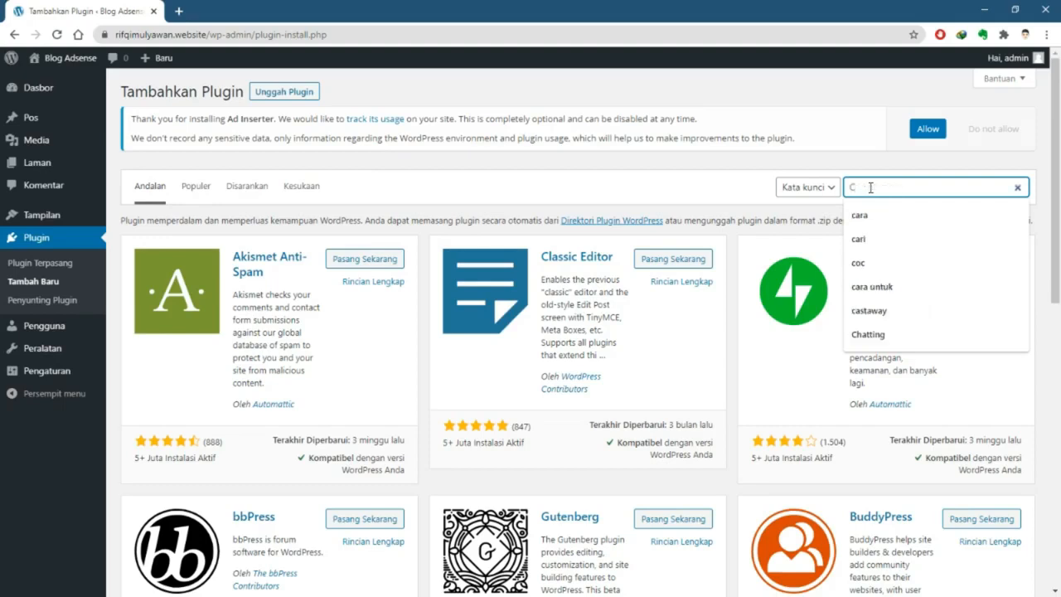
{"action": "type", "text": "ontact Form"}
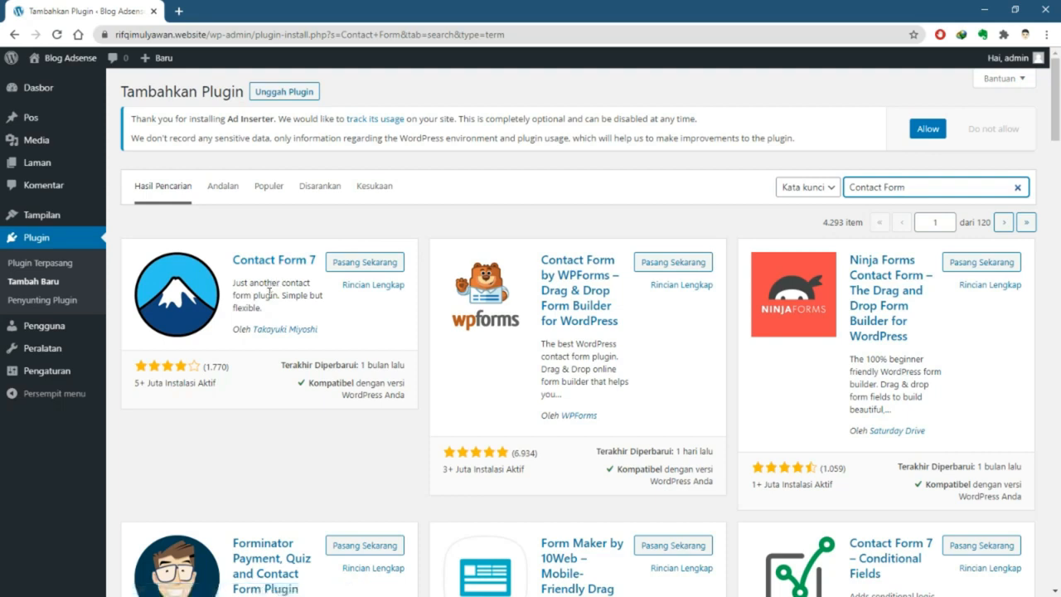
Install and activate the Contact Form 7 plugin from the search results
{"action": "left_click", "coordinate": [268, 289]}
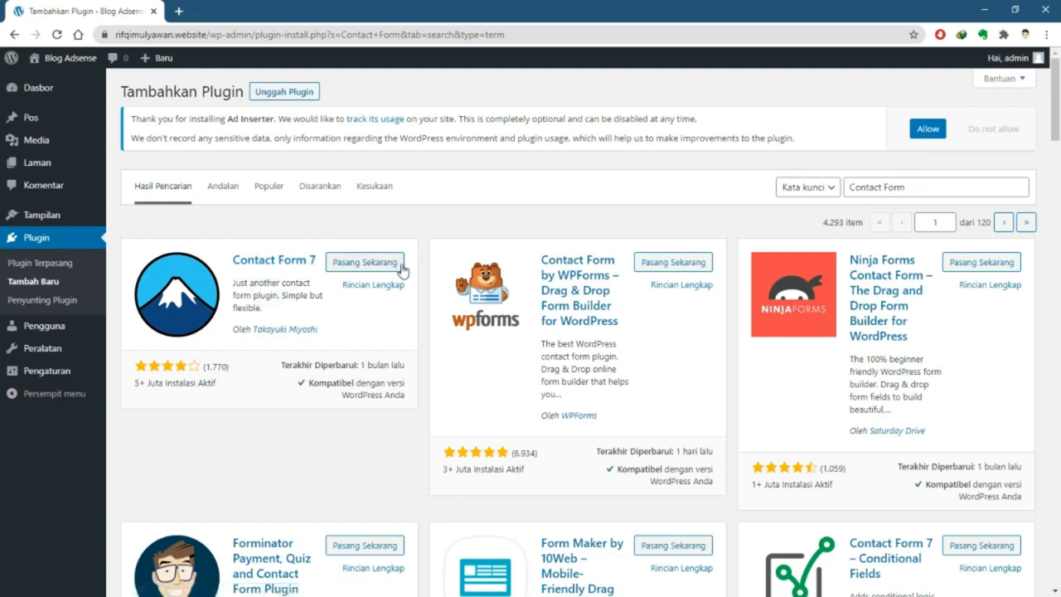
{"action": "left_click", "coordinate": [373, 264]}
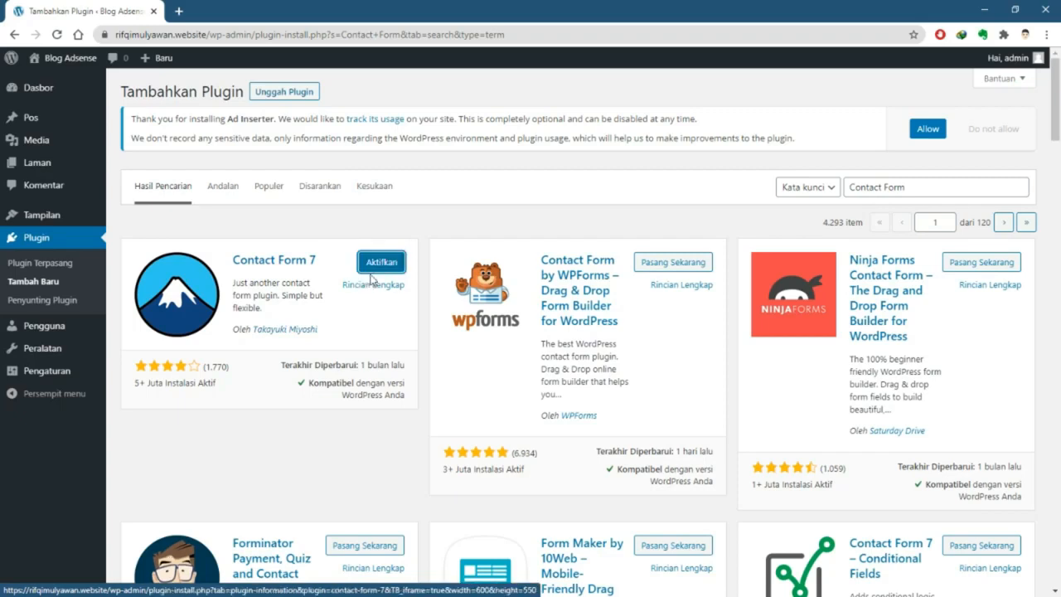
{"action": "left_click", "coordinate": [370, 268]}
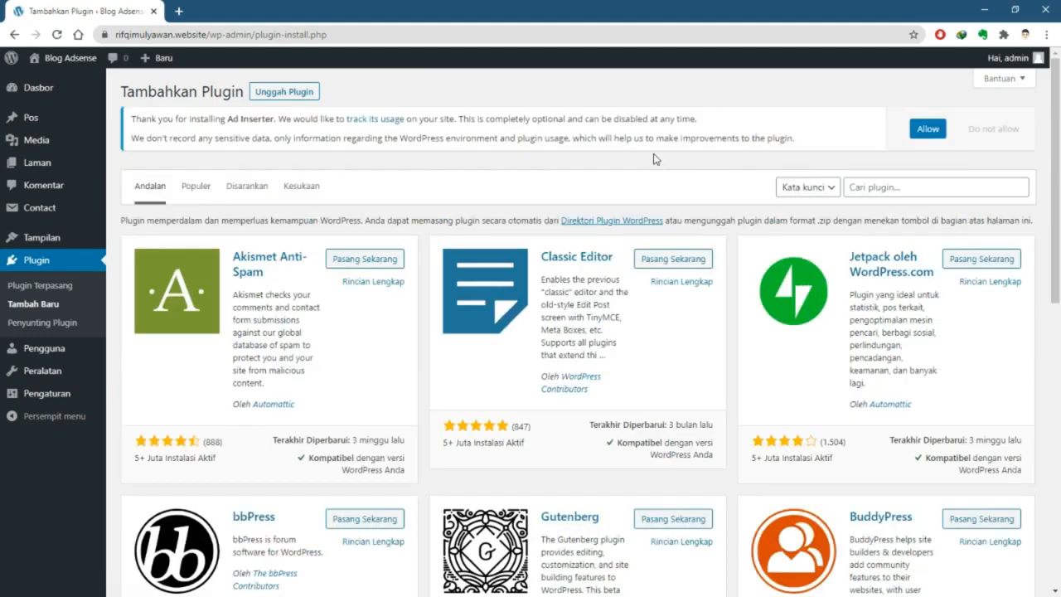
Search the plugin directory for "Easy Table", then install and activate Easy Table of Contents
{"action": "left_click", "coordinate": [896, 191]}
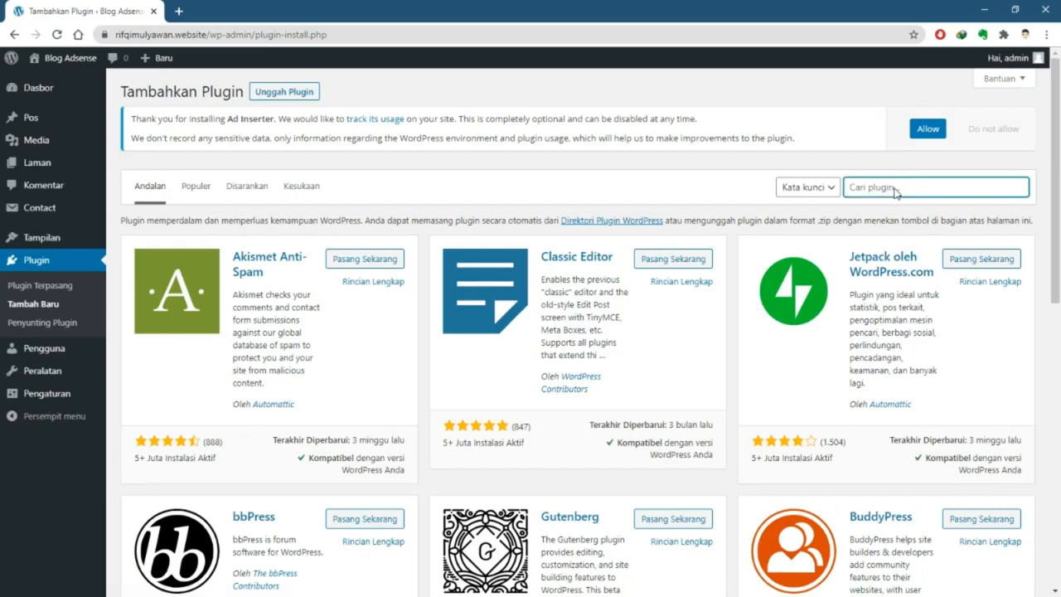
{"action": "type", "text": "Easy "}
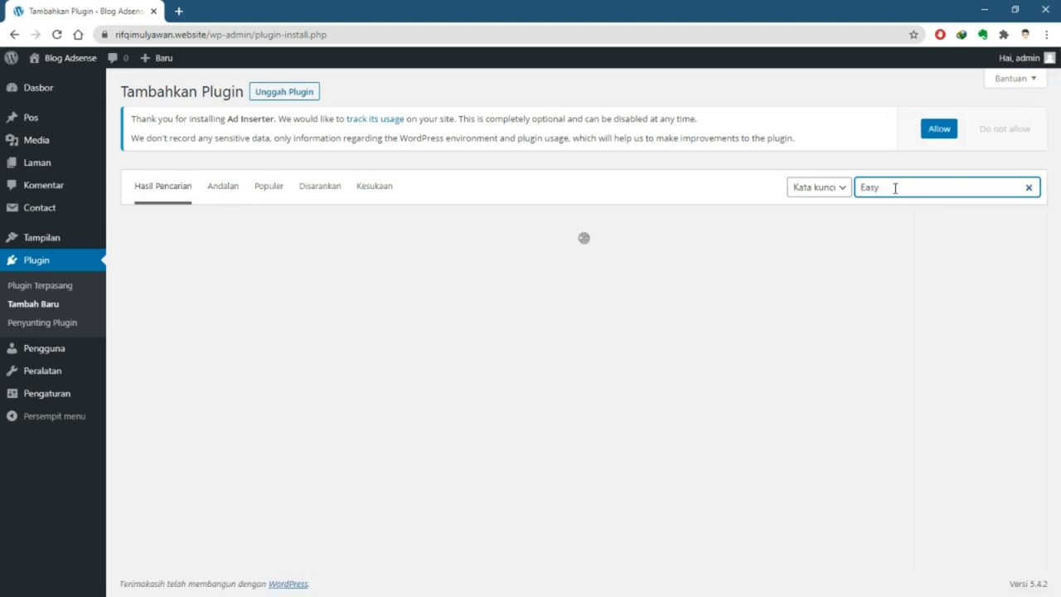
{"action": "type", "text": "Table"}
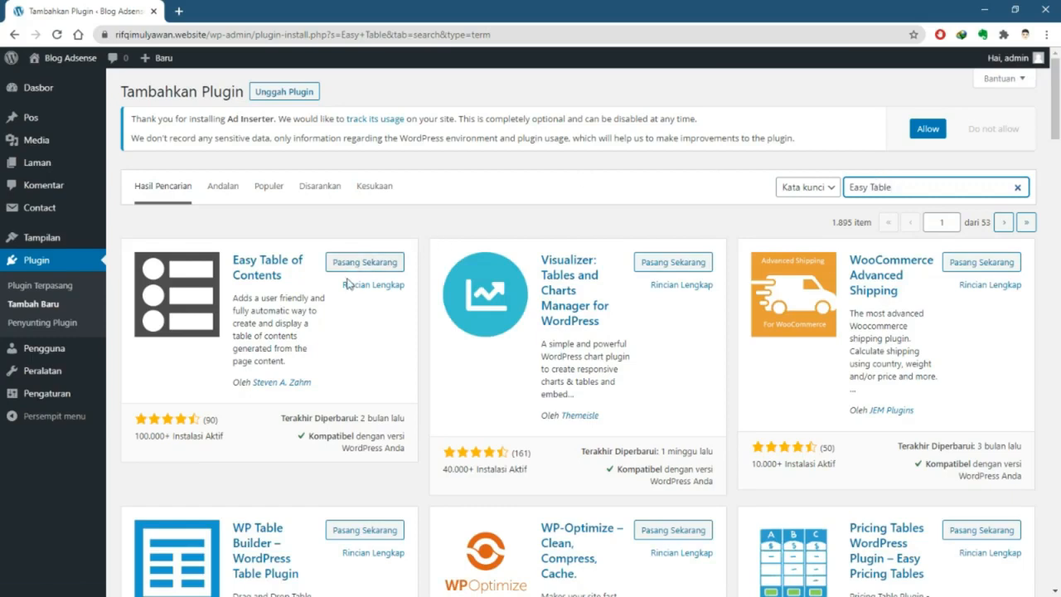
{"action": "left_click", "coordinate": [365, 262]}
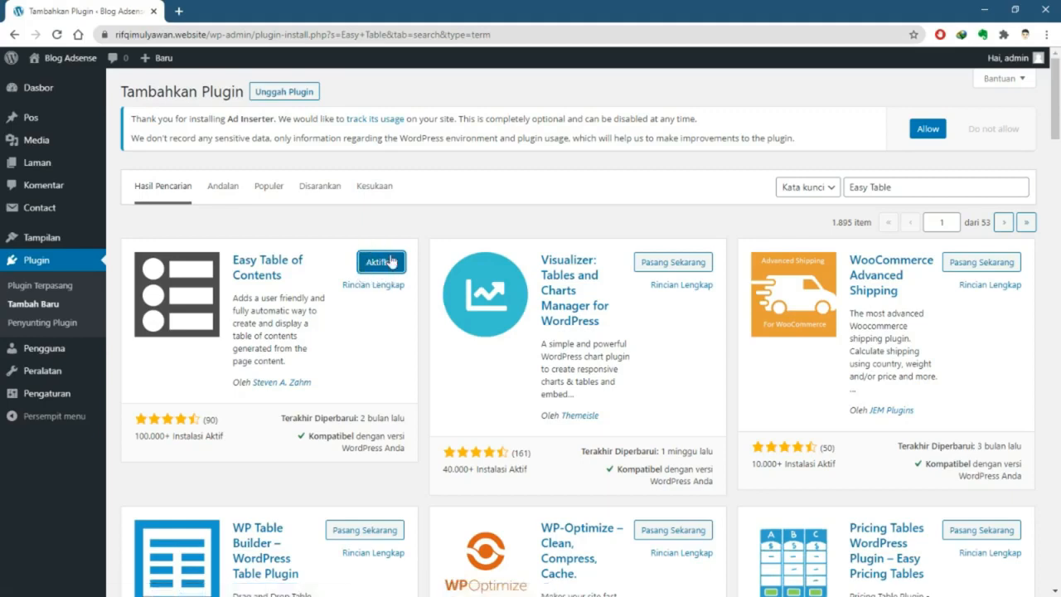
{"action": "left_click", "coordinate": [396, 265]}
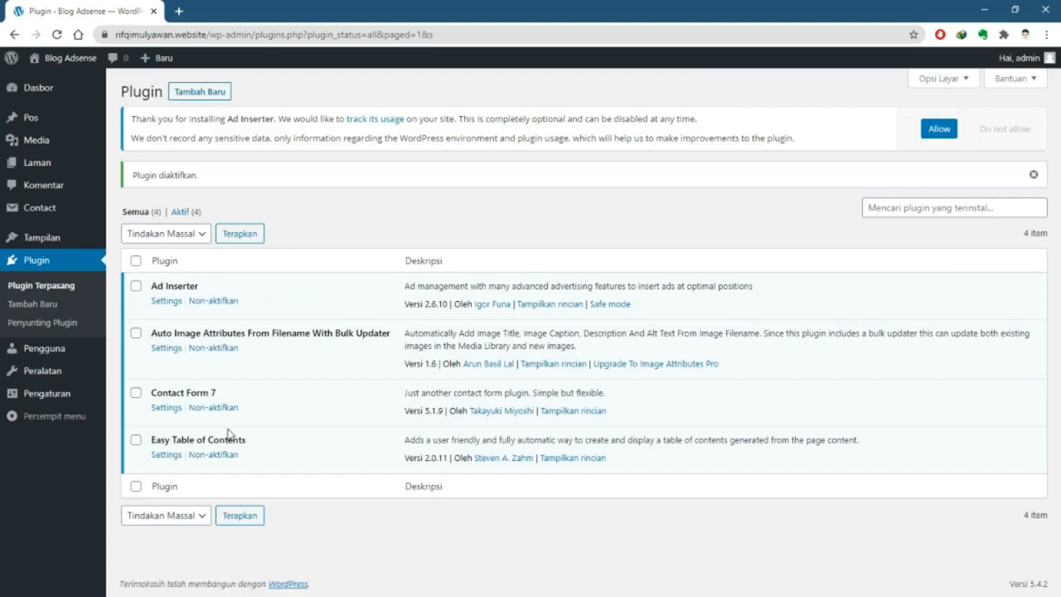
Open the Easy Table of Contents settings and enable automatic insertion for the Pos post type
{"action": "left_click", "coordinate": [166, 456]}
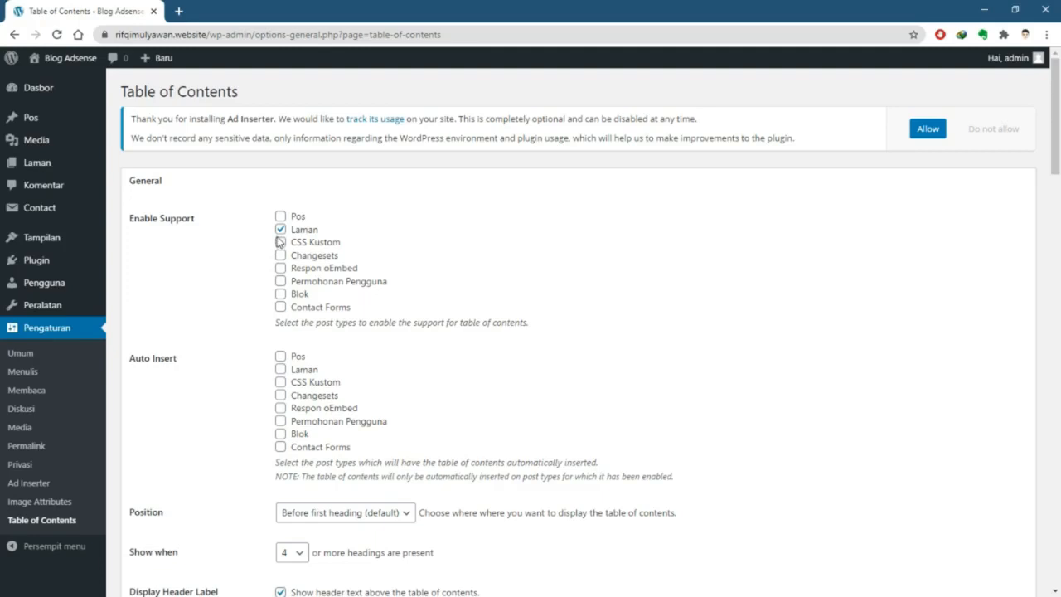
{"action": "scroll", "coordinate": [261, 241], "scroll_direction": "down", "scroll_amount": 3}
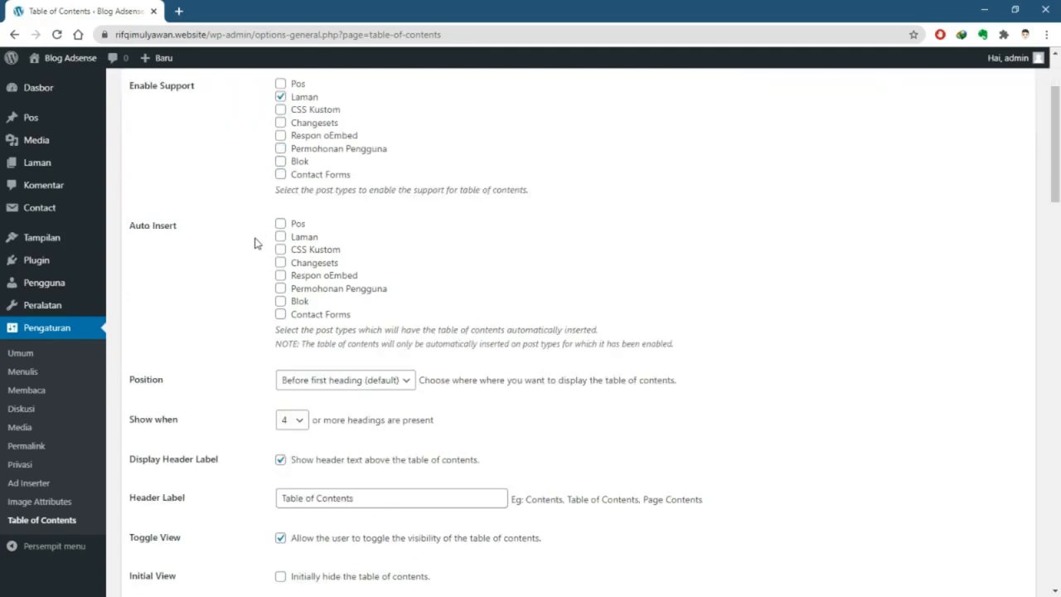
{"action": "left_click", "coordinate": [280, 223]}
Keep the default position before the first heading and show the table of contents when 2 or more headings are present
{"action": "scroll", "coordinate": [301, 265], "scroll_direction": "down", "scroll_amount": 2}
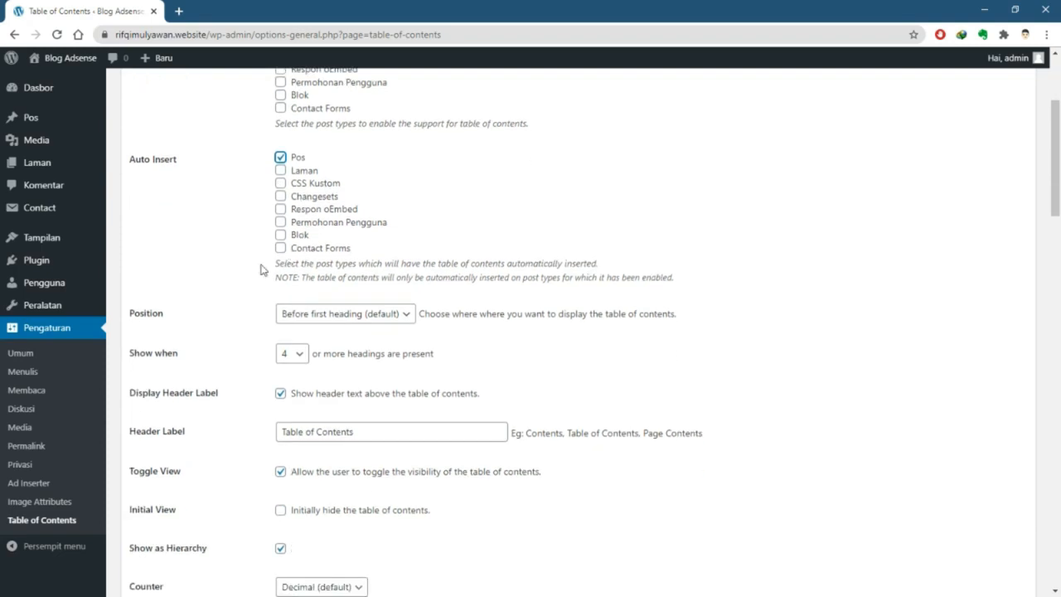
{"action": "scroll", "coordinate": [312, 296], "scroll_direction": "down", "scroll_amount": 2}
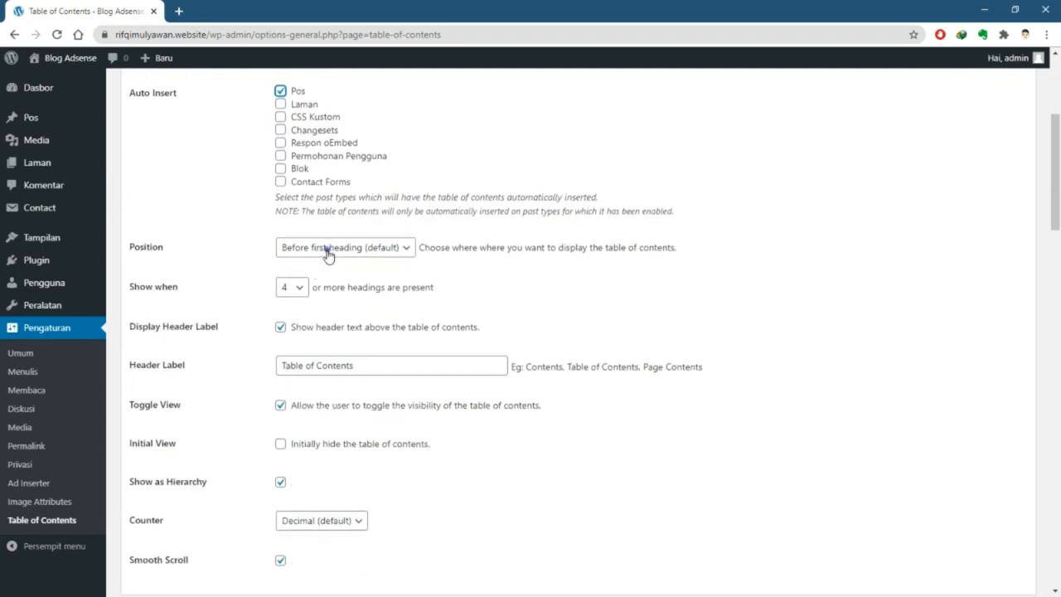
{"action": "left_click", "coordinate": [328, 249]}
{"action": "left_click", "coordinate": [241, 266]}
{"action": "scroll", "coordinate": [241, 267], "scroll_direction": "down", "scroll_amount": 2}
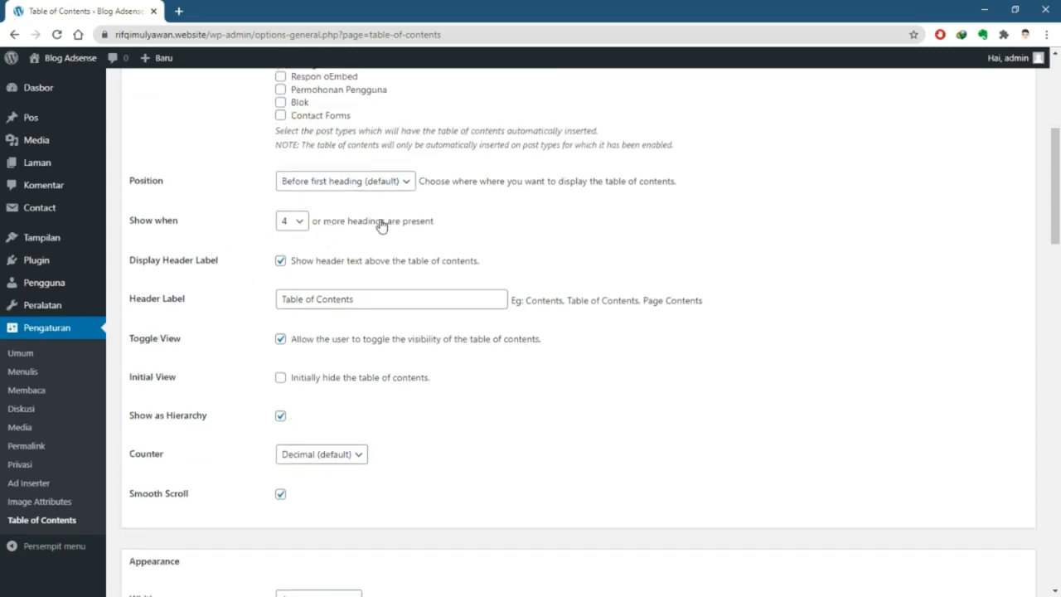
{"action": "left_click", "coordinate": [300, 225]}
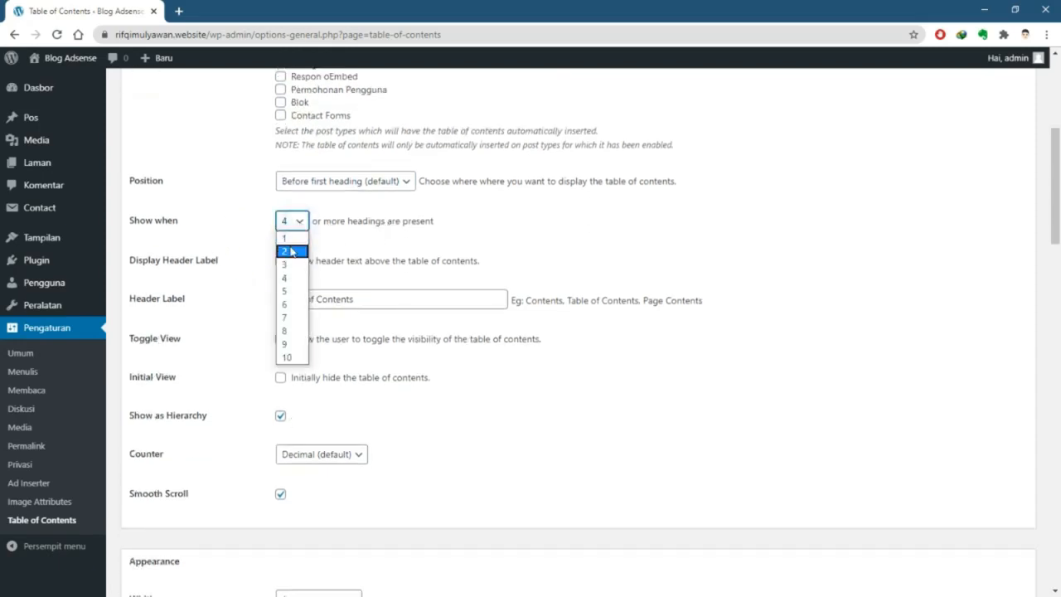
{"action": "left_click", "coordinate": [290, 251]}
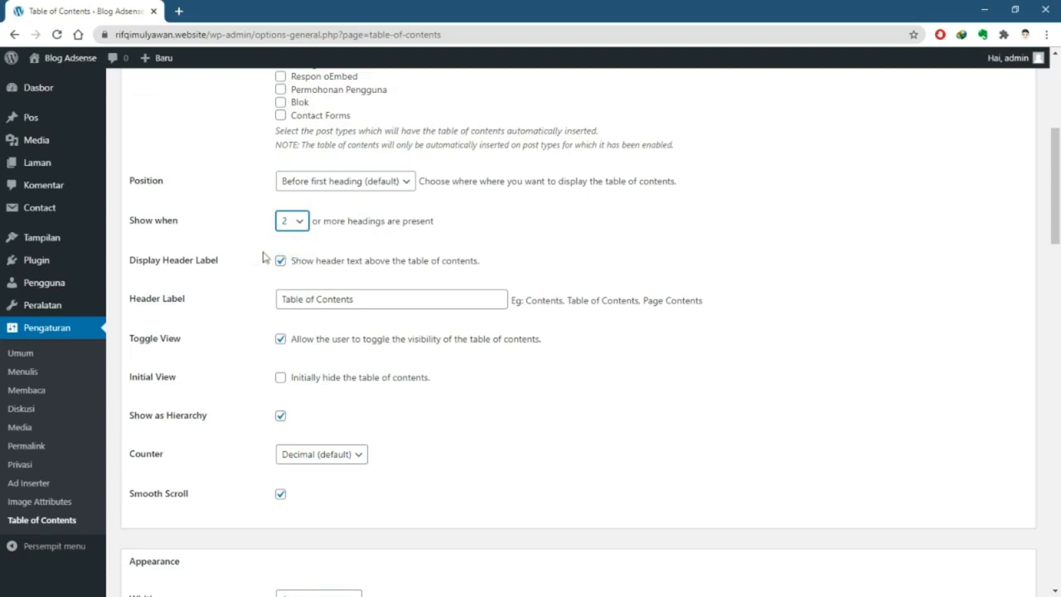
Change the table of contents header label to "Daftar Isi:"
{"action": "scroll", "coordinate": [232, 266], "scroll_direction": "down", "scroll_amount": 2}
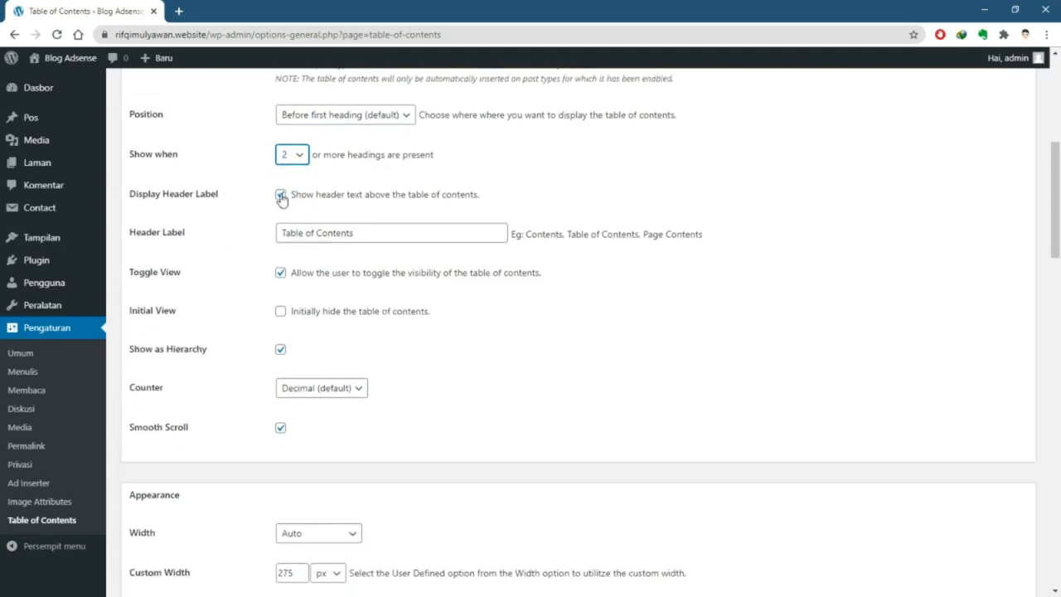
{"action": "triple_click", "coordinate": [294, 236]}
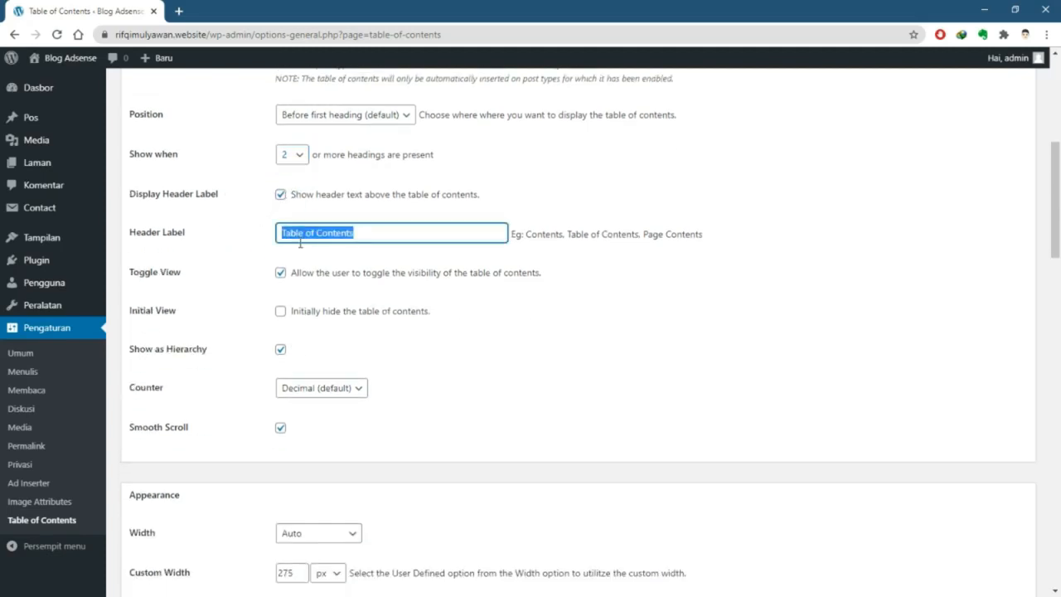
{"action": "type", "text": "Daft"}
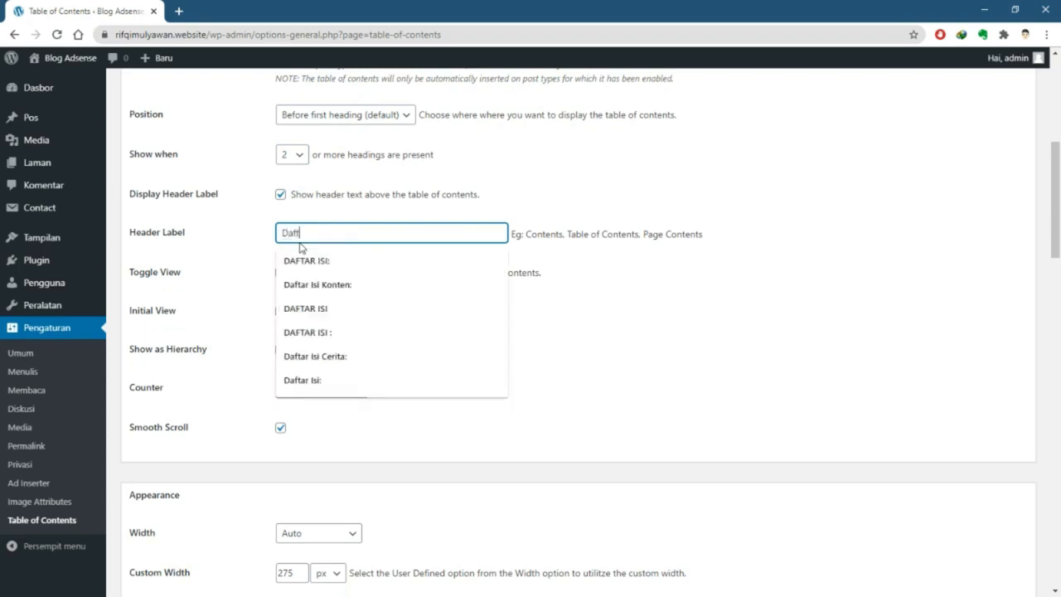
{"action": "type", "text": "ar Isi:"}
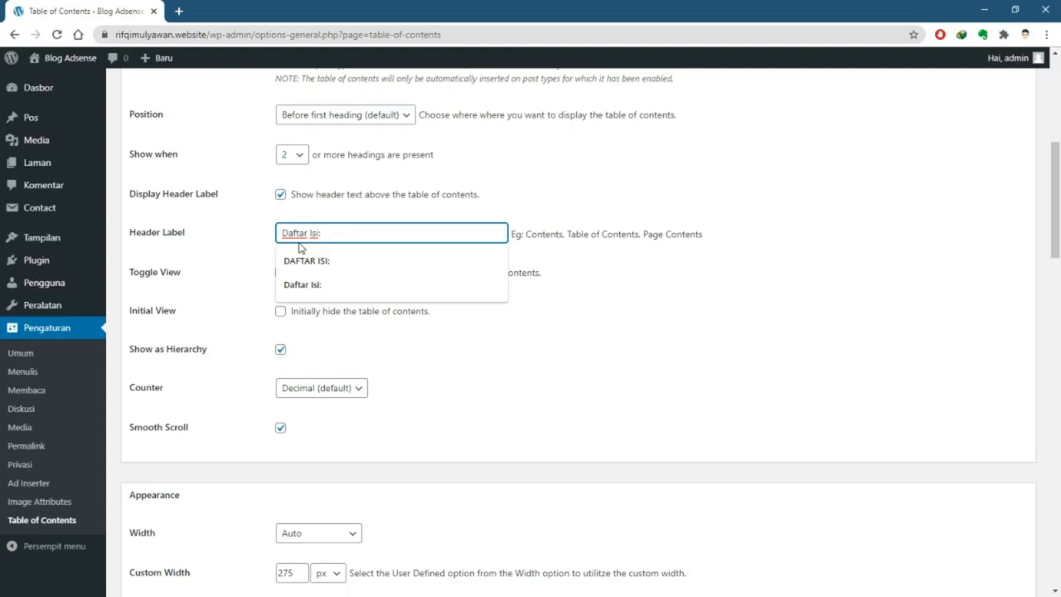
{"action": "left_click", "coordinate": [230, 267]}
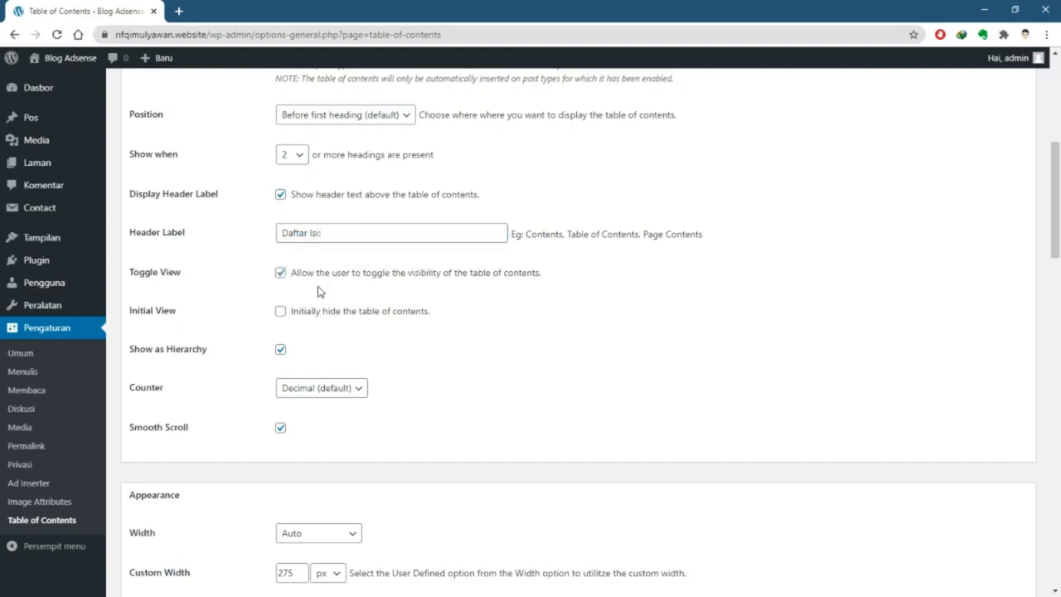
Set the table of contents to be initially hidden and its counter to None
{"action": "left_click", "coordinate": [279, 311]}
{"action": "scroll", "coordinate": [279, 322], "scroll_direction": "down", "scroll_amount": 2}
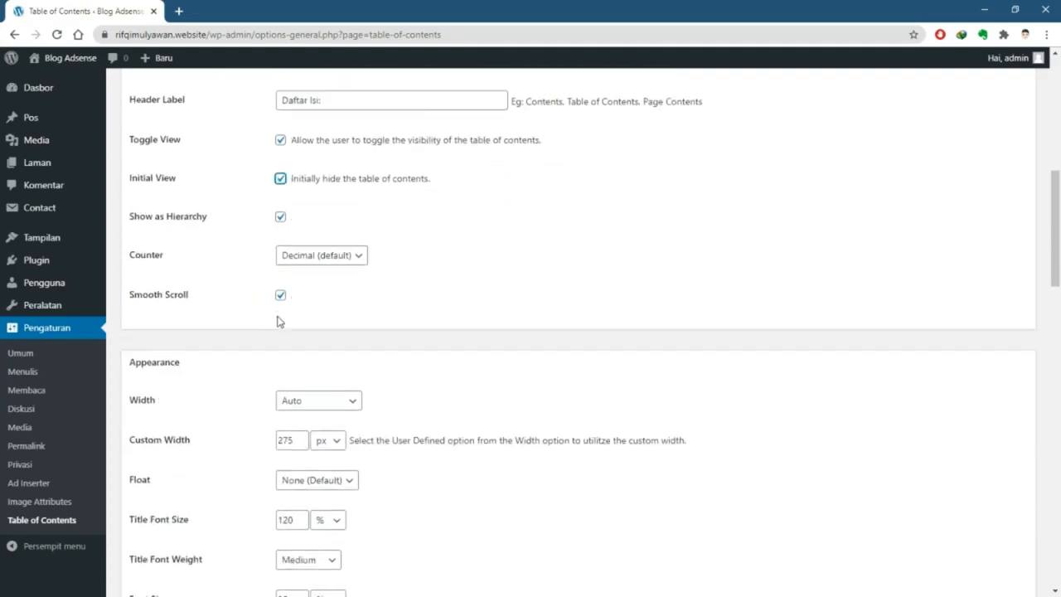
{"action": "left_click", "coordinate": [333, 262]}
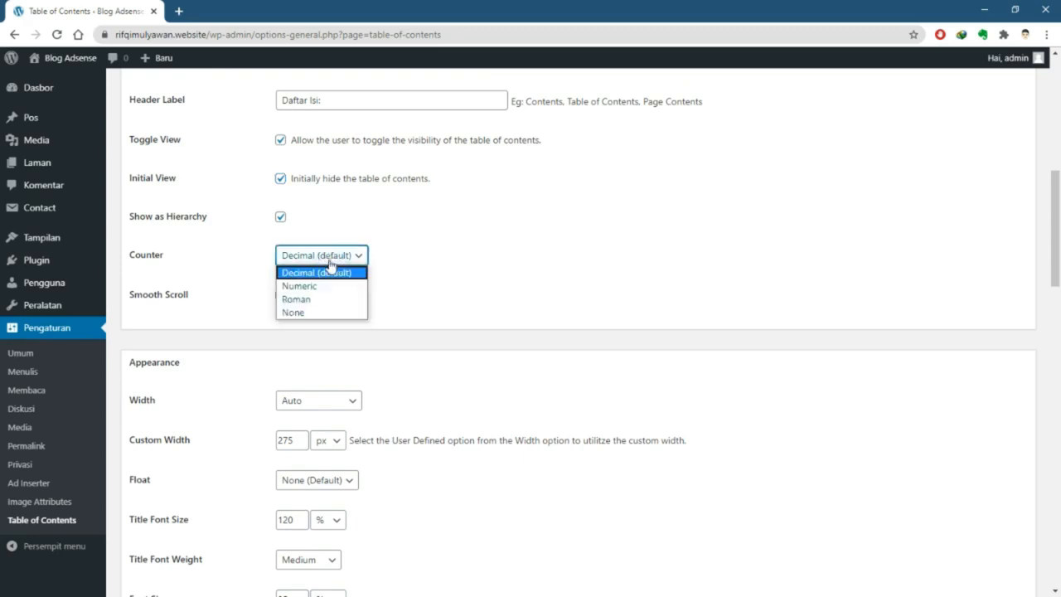
{"action": "left_click", "coordinate": [310, 312]}
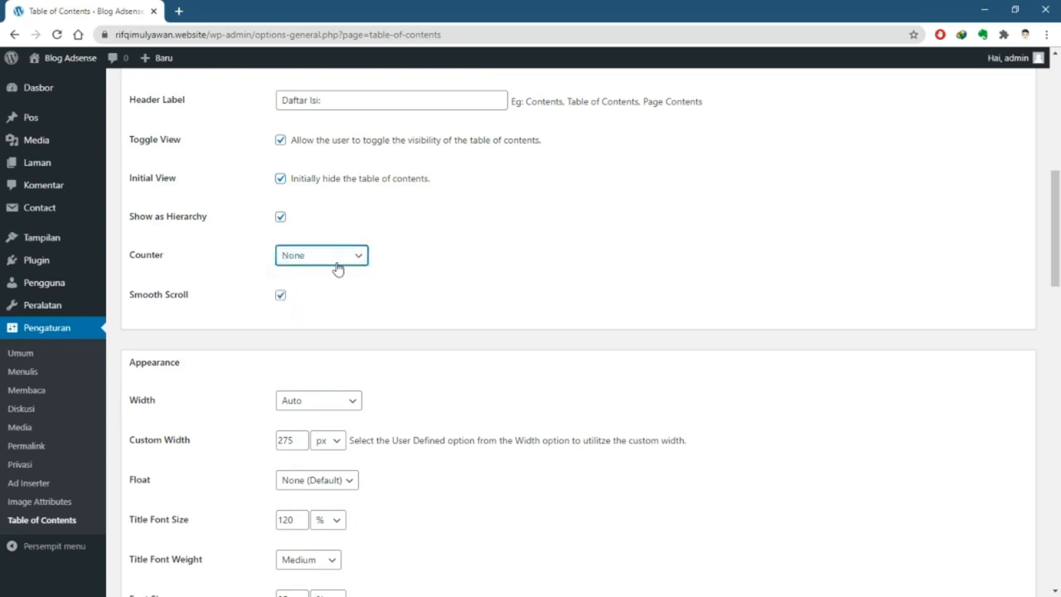
{"action": "left_click", "coordinate": [312, 258]}
{"action": "left_click", "coordinate": [306, 262]}
Choose the Transparent theme in the table of contents appearance settings
{"action": "scroll", "coordinate": [242, 306], "scroll_direction": "down", "scroll_amount": 1}
{"action": "scroll", "coordinate": [276, 239], "scroll_direction": "down", "scroll_amount": 1}
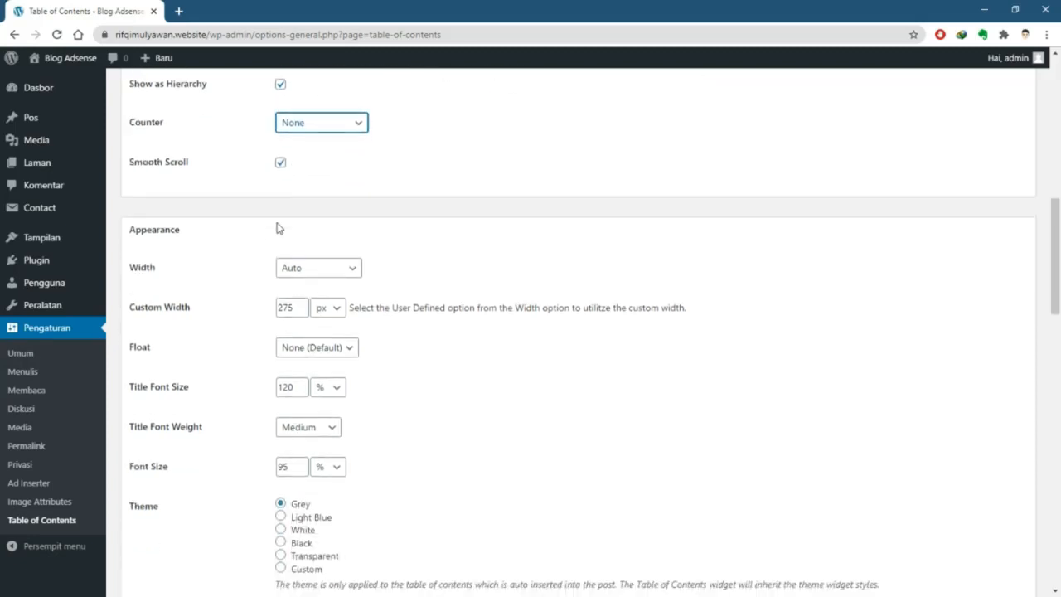
{"action": "scroll", "coordinate": [275, 237], "scroll_direction": "down", "scroll_amount": 1}
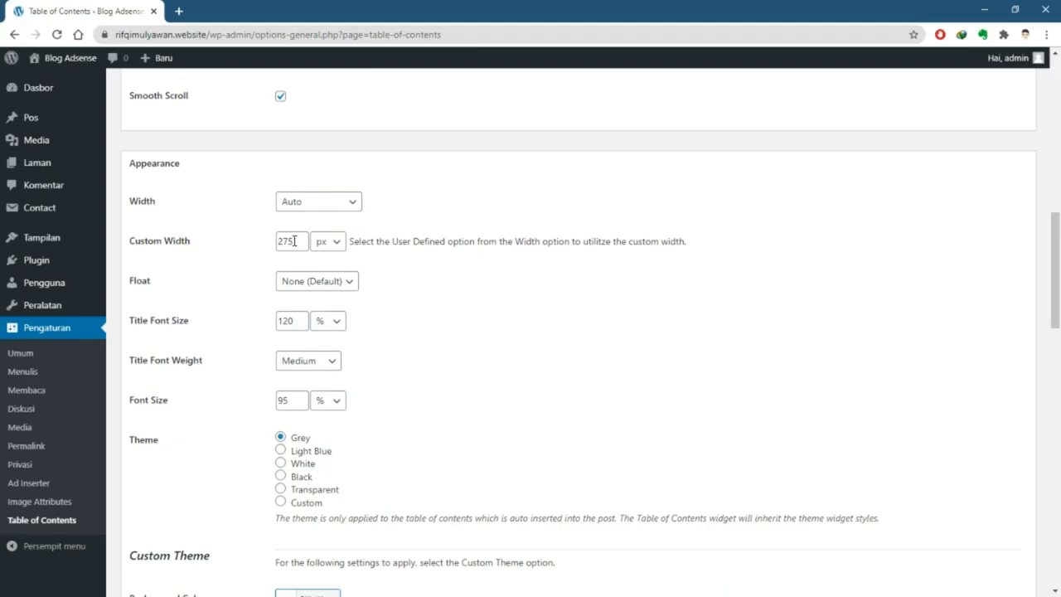
{"action": "scroll", "coordinate": [298, 273], "scroll_direction": "down", "scroll_amount": 1}
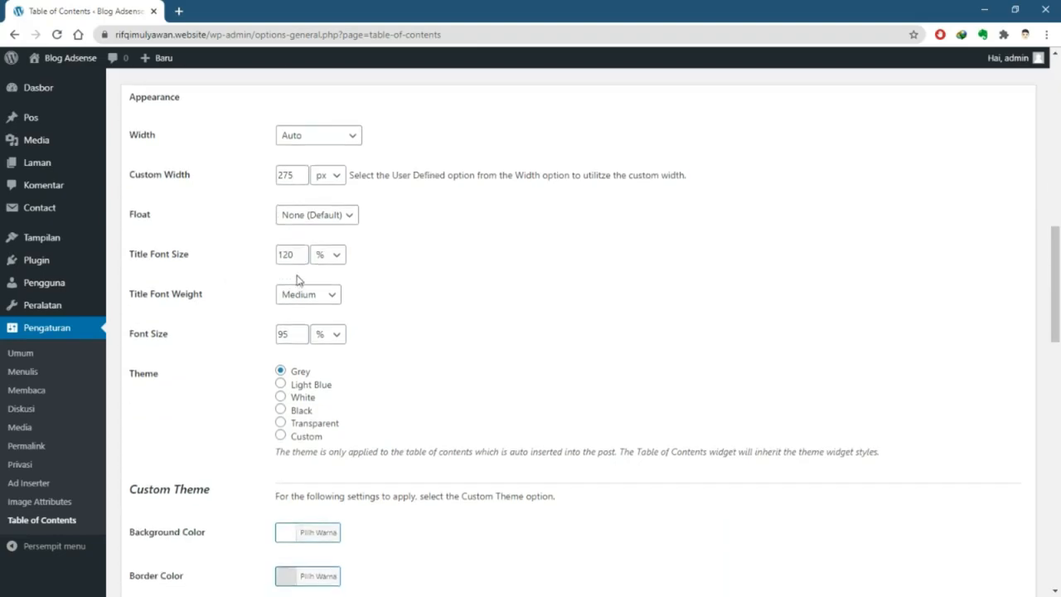
{"action": "scroll", "coordinate": [299, 279], "scroll_direction": "down", "scroll_amount": 1}
{"action": "scroll", "coordinate": [295, 272], "scroll_direction": "down", "scroll_amount": 1}
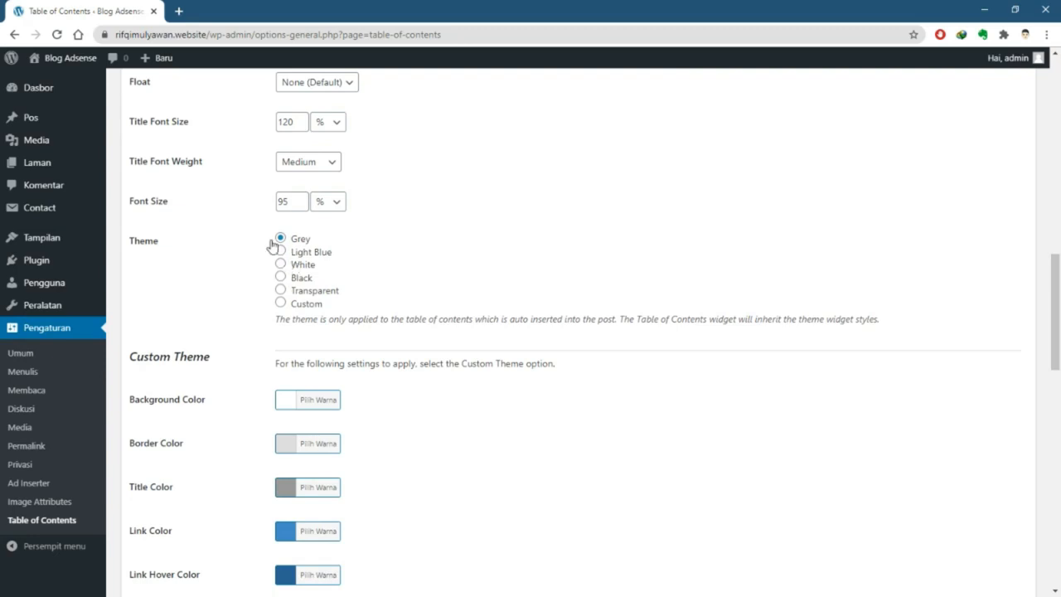
{"action": "left_click", "coordinate": [327, 290]}
Review the remaining custom theme and advanced options and save the Table of Contents settings
{"action": "scroll", "coordinate": [389, 295], "scroll_direction": "down", "scroll_amount": 4}
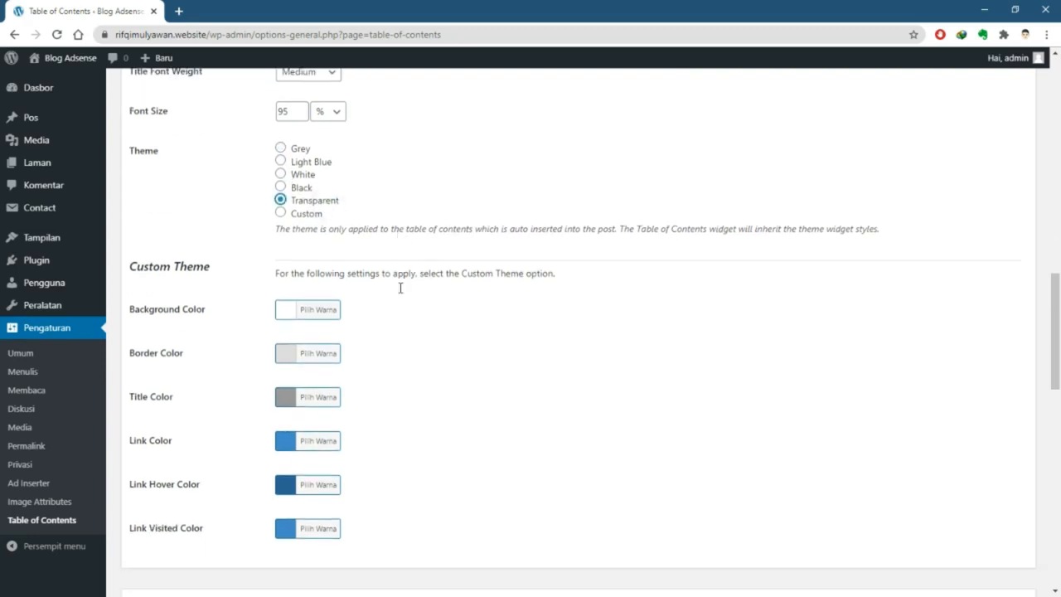
{"action": "scroll", "coordinate": [361, 333], "scroll_direction": "down", "scroll_amount": 4}
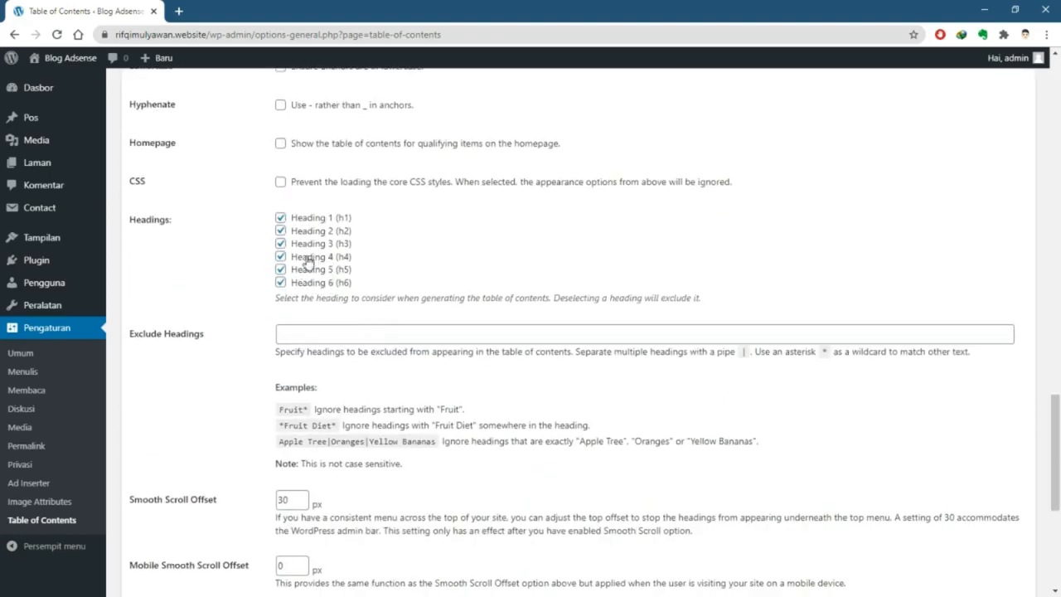
{"action": "scroll", "coordinate": [304, 267], "scroll_direction": "down", "scroll_amount": 4}
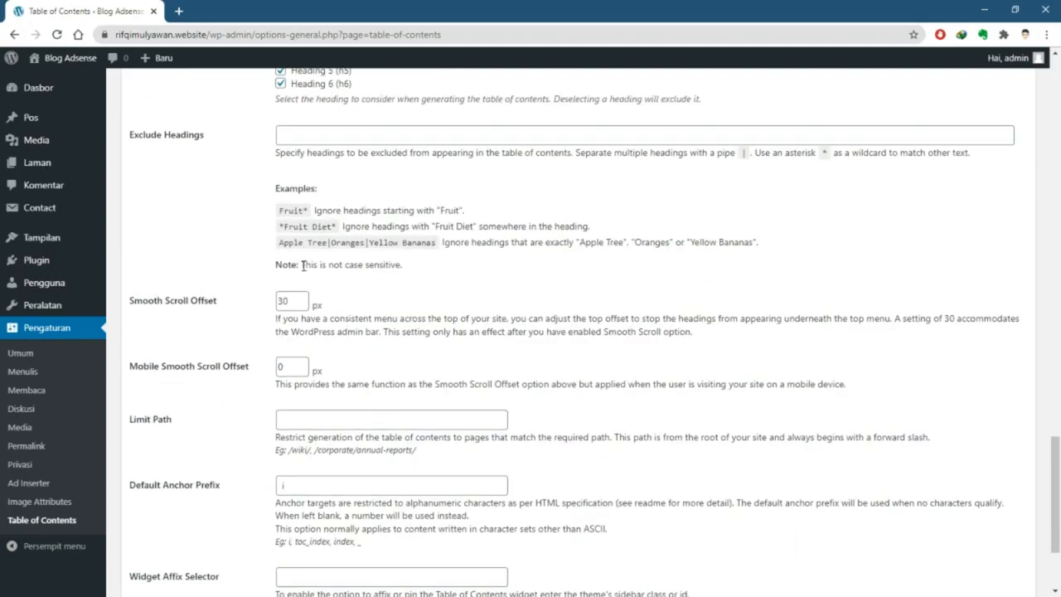
{"action": "left_click", "coordinate": [173, 530]}
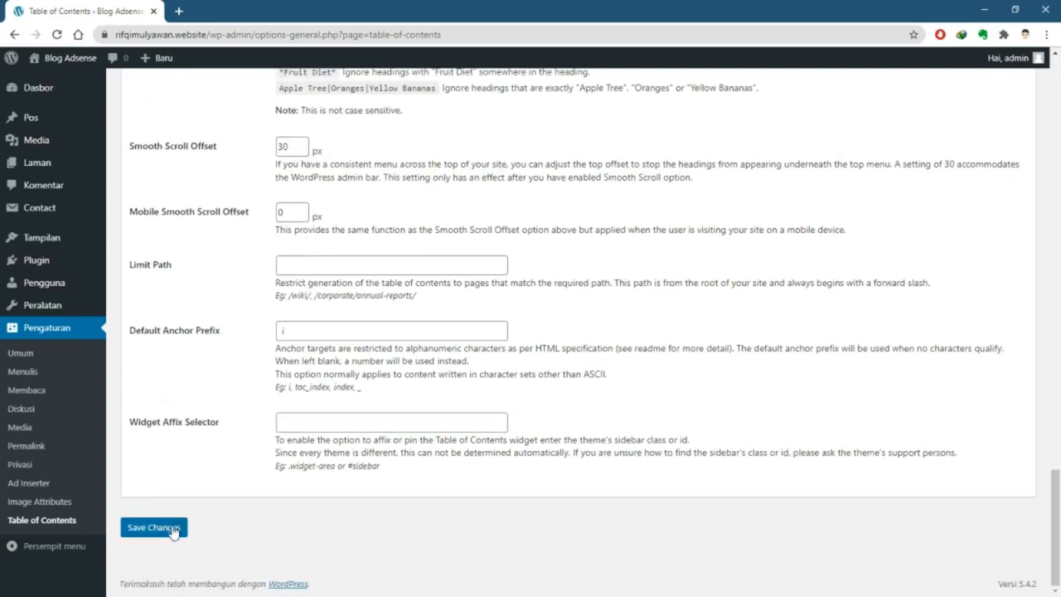
{"action": "left_click", "coordinate": [166, 534]}
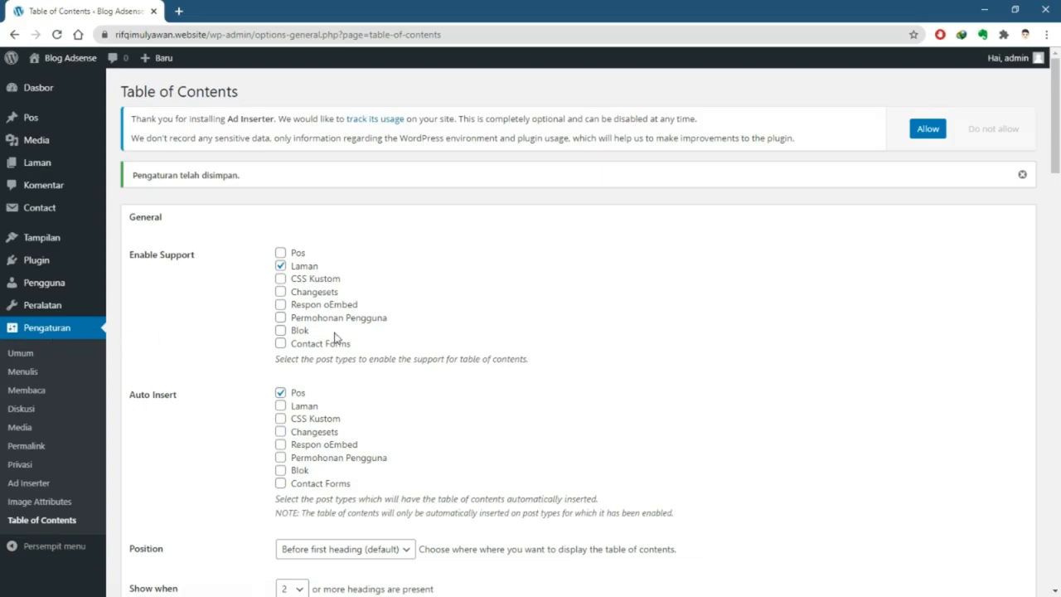
{"action": "scroll", "coordinate": [235, 338], "scroll_direction": "down", "scroll_amount": 1}
{"action": "scroll", "coordinate": [165, 331], "scroll_direction": "up", "scroll_amount": 1}
Return to adding new plugins, search the directory for "GDRP" and look through the results
{"action": "mouse_move", "coordinate": [66, 263]}
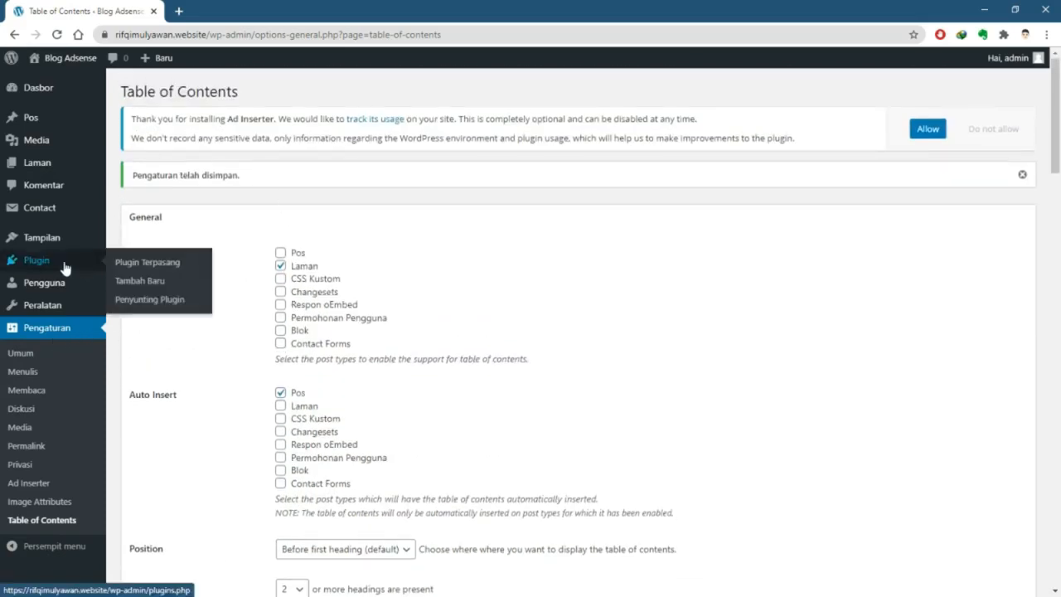
{"action": "left_click", "coordinate": [136, 284]}
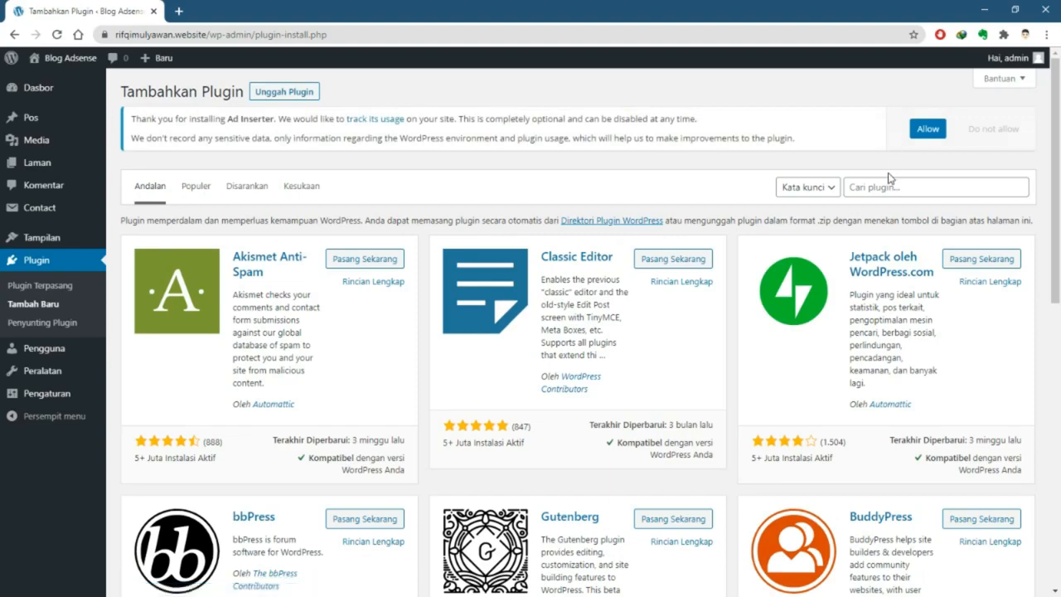
{"action": "left_click", "coordinate": [887, 188]}
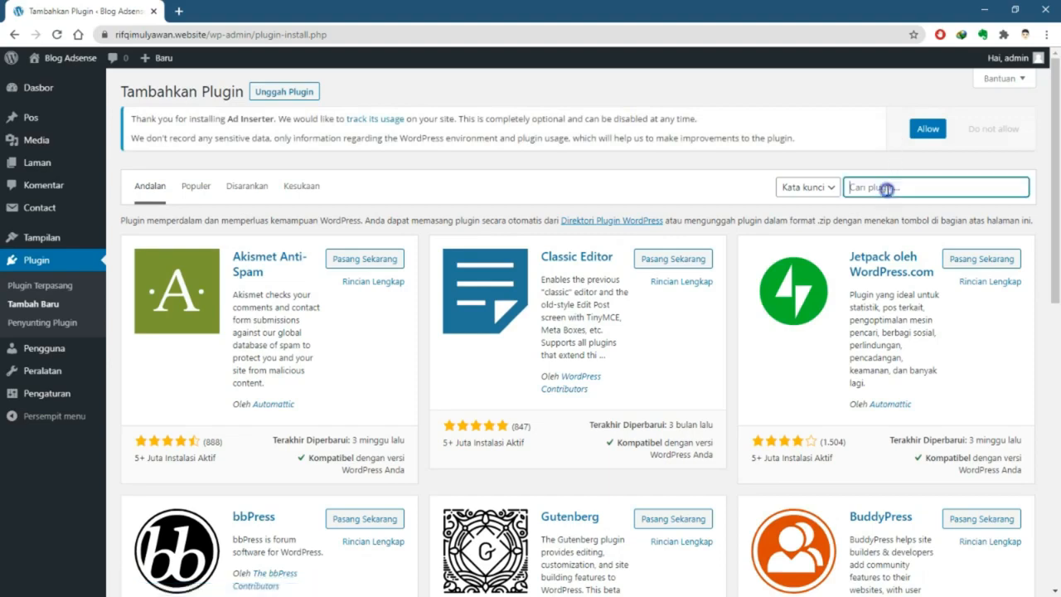
{"action": "type", "text": "GDRP"}
{"action": "key", "text": "Return"}
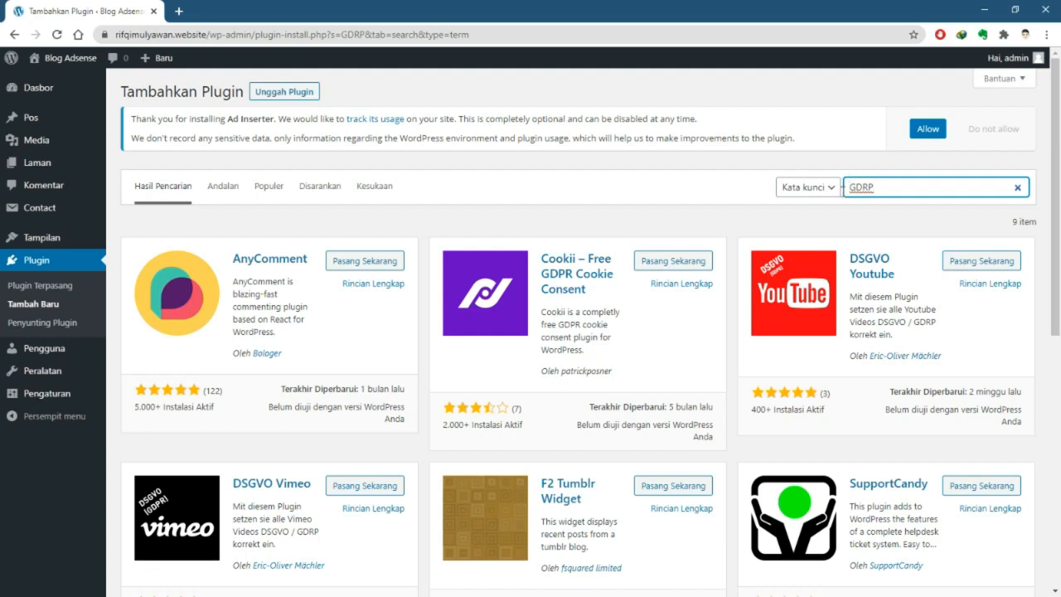
{"action": "scroll", "coordinate": [837, 208], "scroll_direction": "down", "scroll_amount": 6}
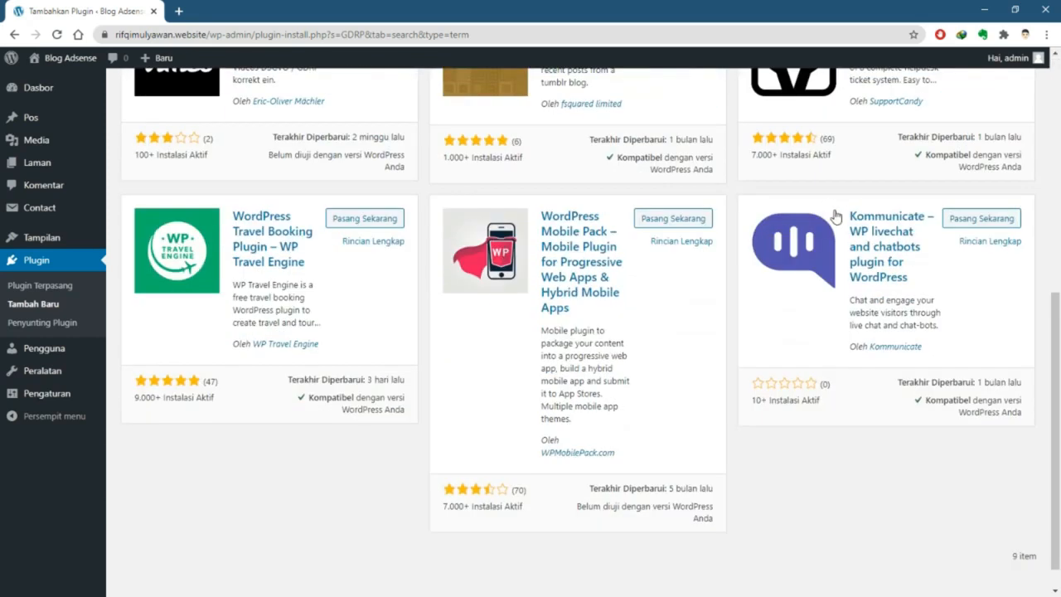
{"action": "scroll", "coordinate": [835, 213], "scroll_direction": "up", "scroll_amount": 6}
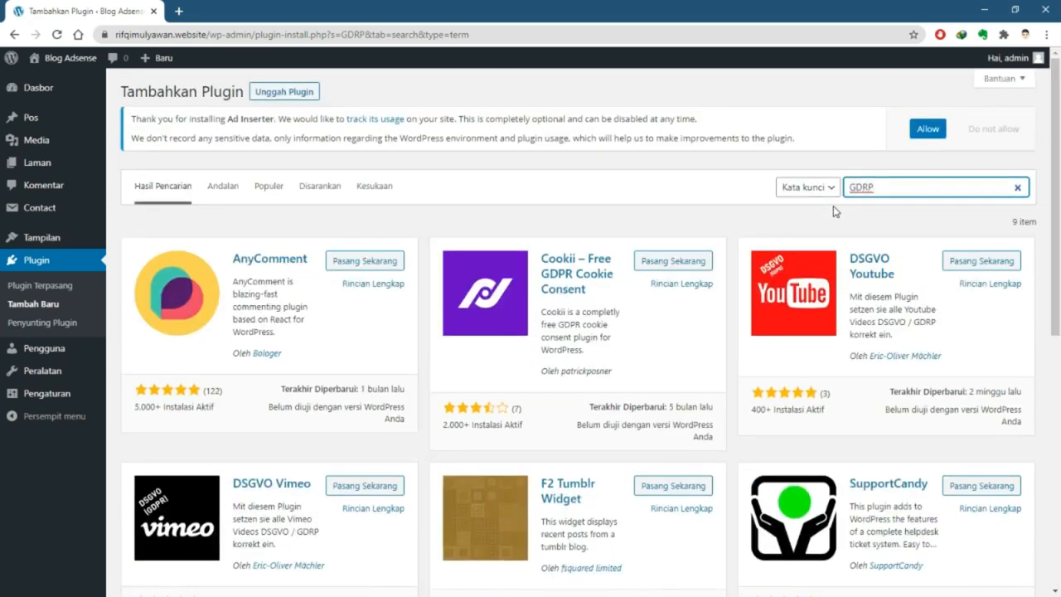
Search the plugin directory for "Cookie Consent" and install and activate the GDPR Cookie Consent plugin
{"action": "double_click", "coordinate": [879, 187]}
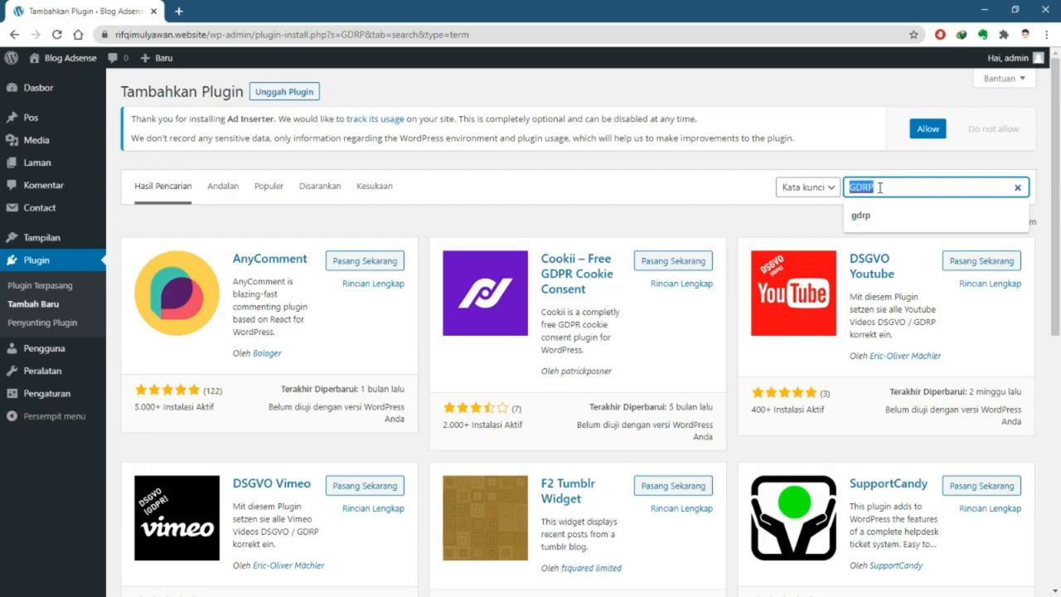
{"action": "type", "text": "Cookie Consent"}
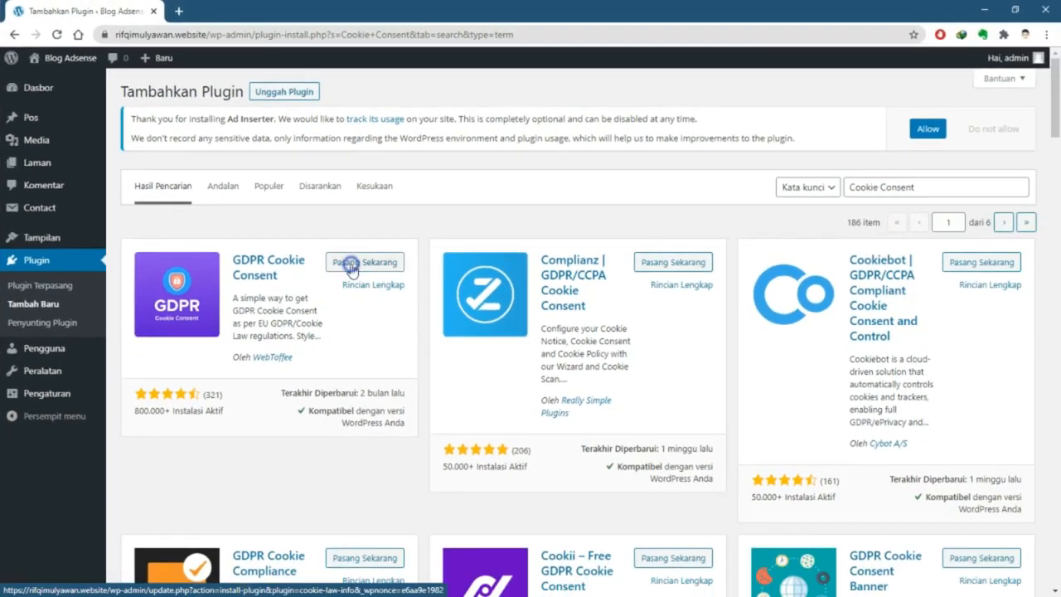
{"action": "left_click", "coordinate": [533, 303]}
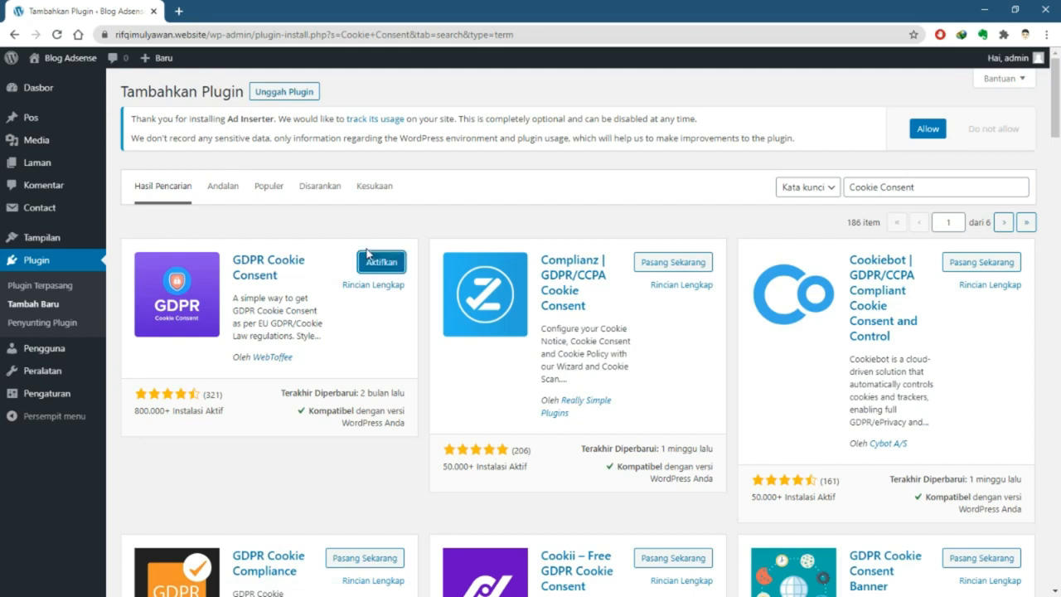
{"action": "left_click", "coordinate": [377, 263]}
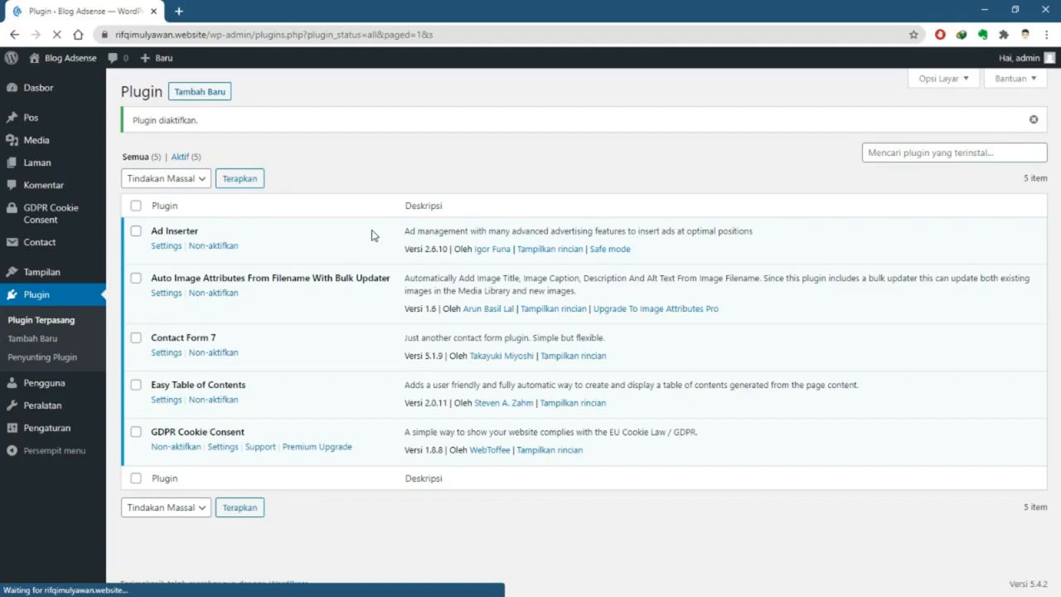
Open the GDPR Cookie Consent settings and set the cookie bar's On hide behaviour to Disappear, leaving On load as Sticky
{"action": "scroll", "coordinate": [325, 278], "scroll_direction": "down", "scroll_amount": 1}
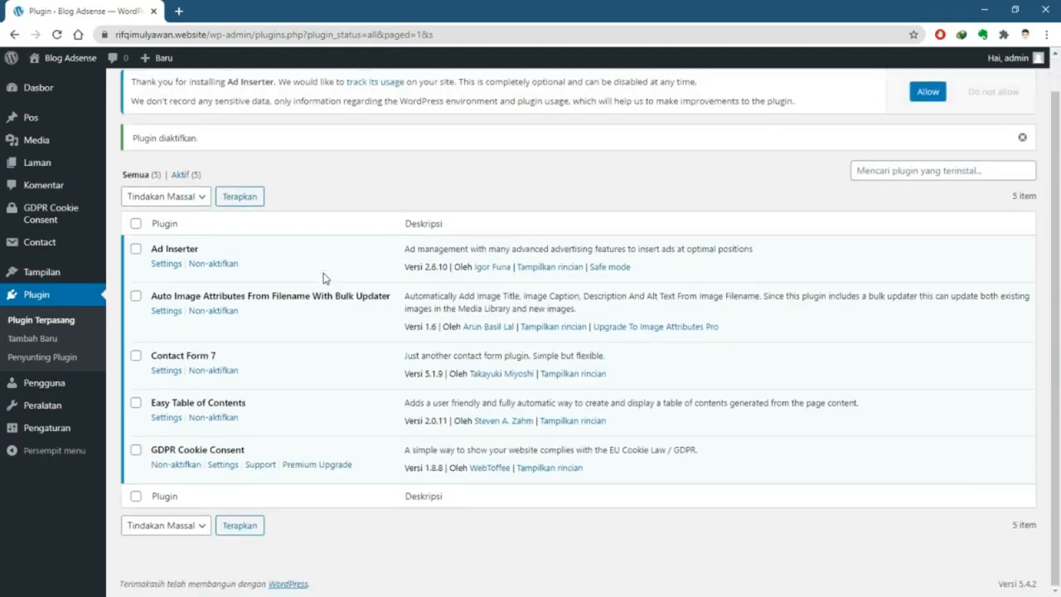
{"action": "left_click", "coordinate": [221, 470]}
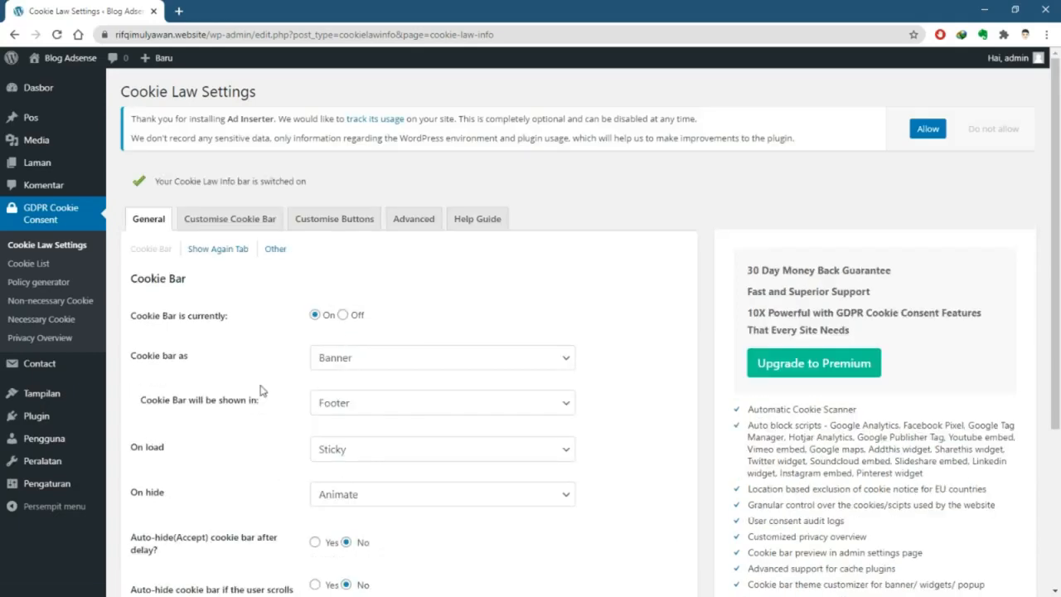
{"action": "scroll", "coordinate": [256, 393], "scroll_direction": "down", "scroll_amount": 2}
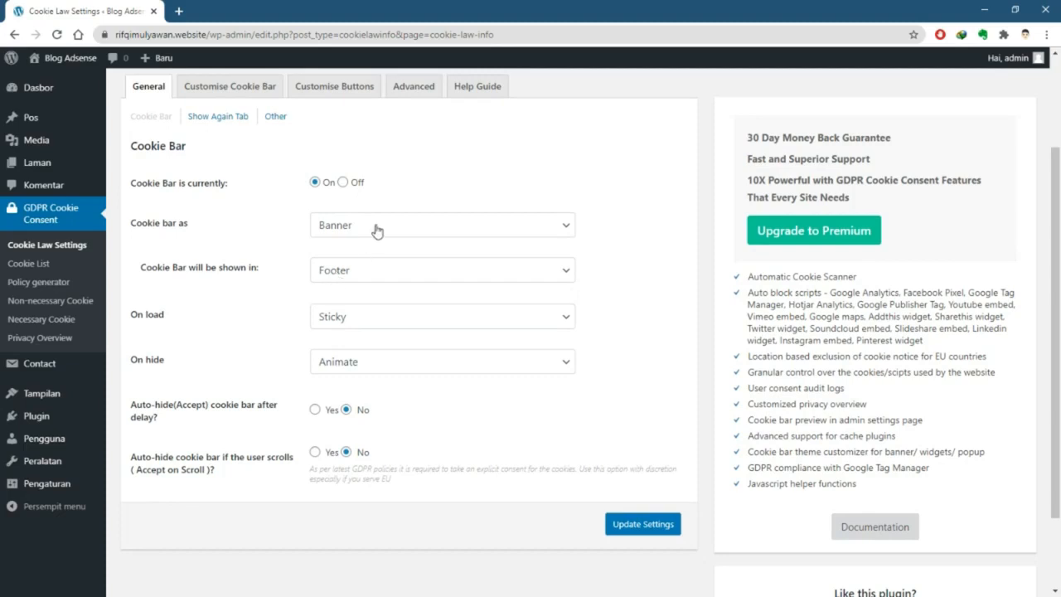
{"action": "left_click", "coordinate": [354, 324]}
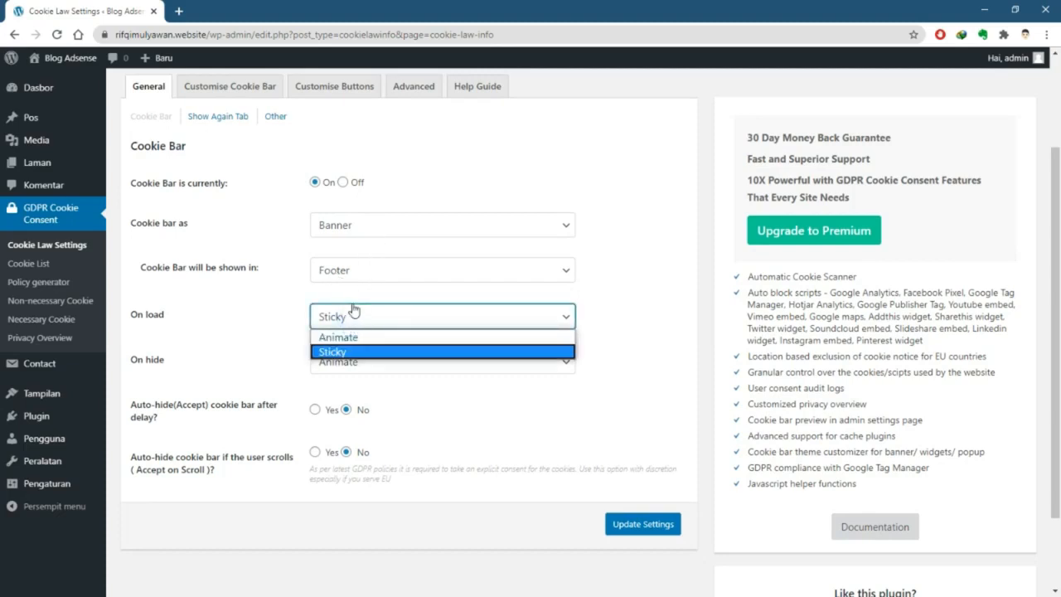
{"action": "left_click", "coordinate": [567, 408]}
{"action": "left_click", "coordinate": [494, 403]}
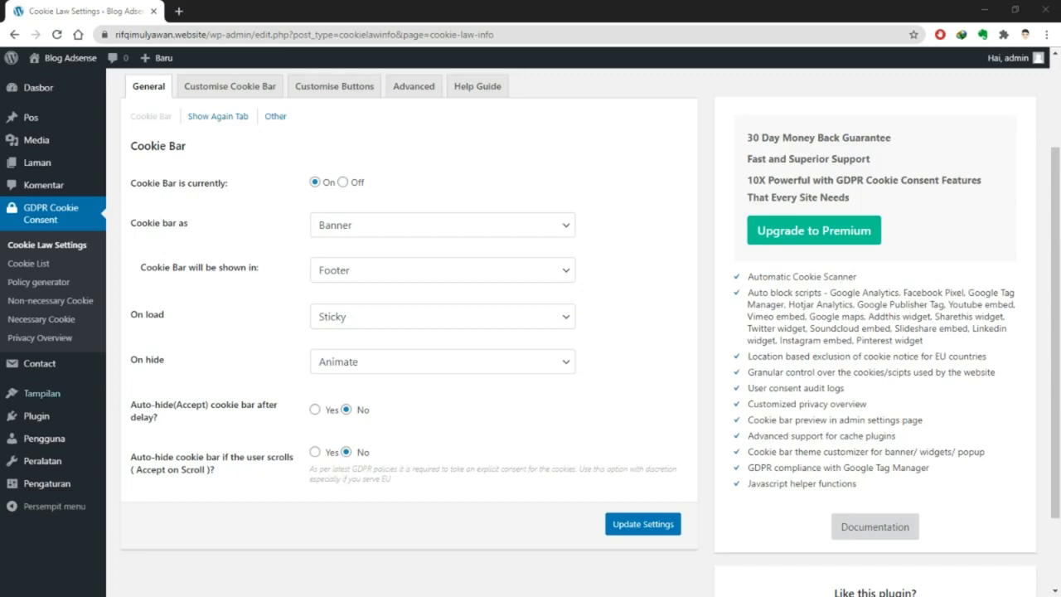
{"action": "left_click", "coordinate": [427, 362]}
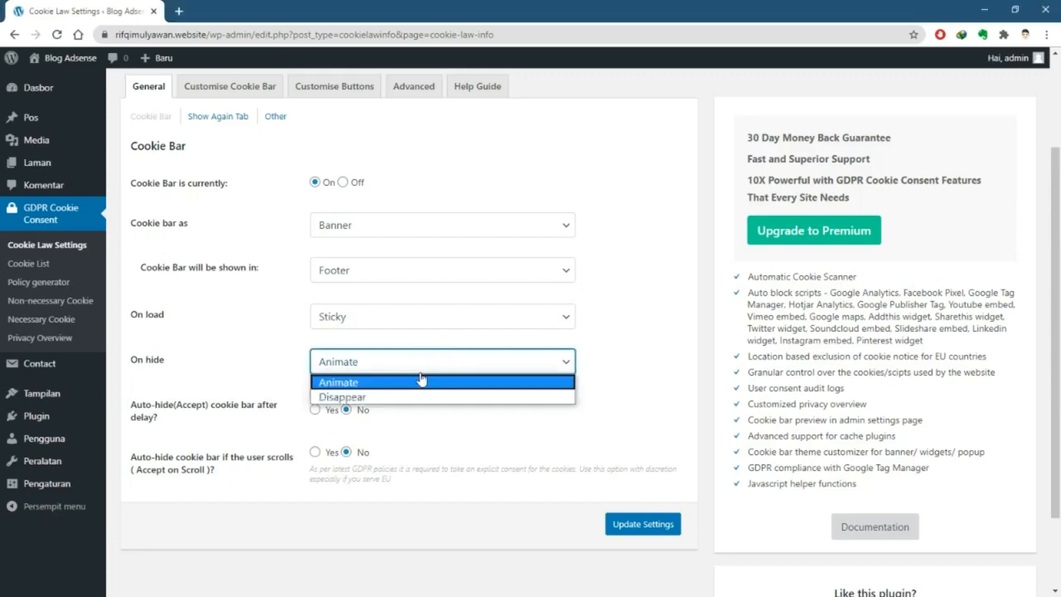
{"action": "left_click", "coordinate": [413, 399]}
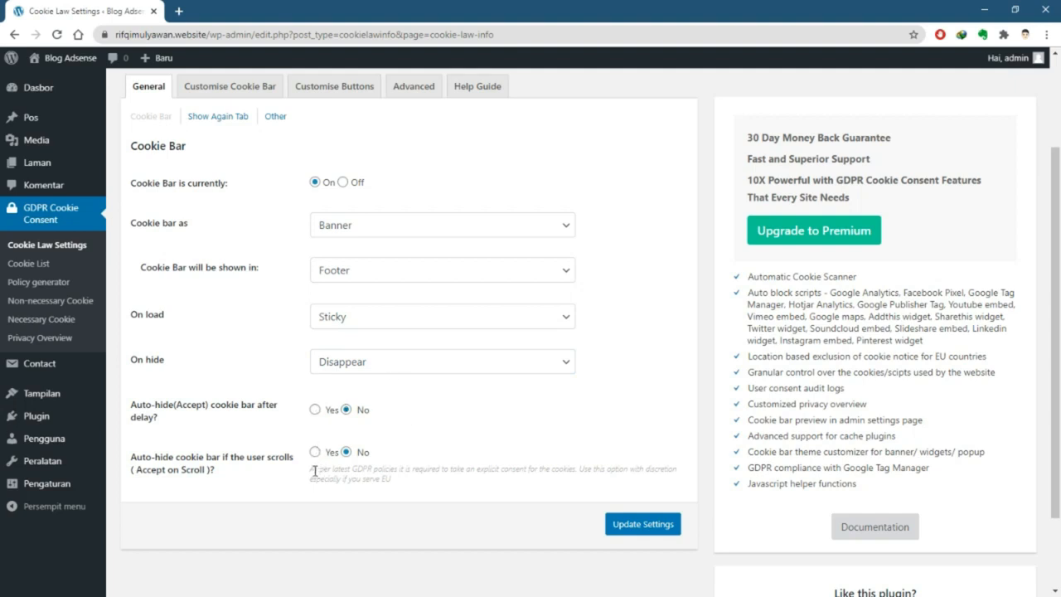
In the Show Again Tab settings, set the tab position to Left and turn off Use Show Again Tab
{"action": "scroll", "coordinate": [313, 481], "scroll_direction": "up", "scroll_amount": 2}
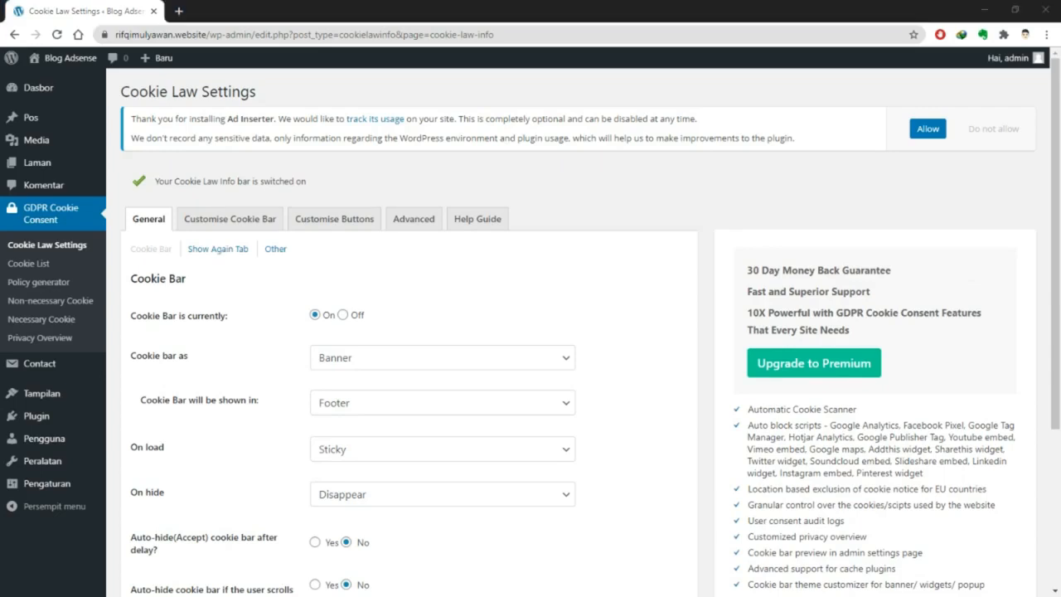
{"action": "left_click", "coordinate": [470, 282]}
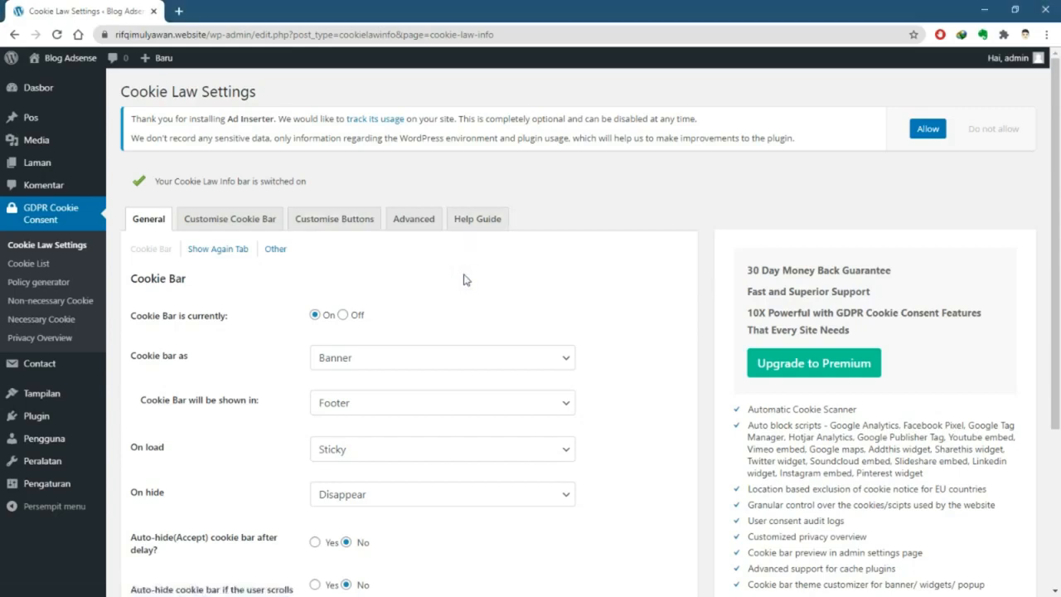
{"action": "scroll", "coordinate": [235, 265], "scroll_direction": "down", "scroll_amount": 1}
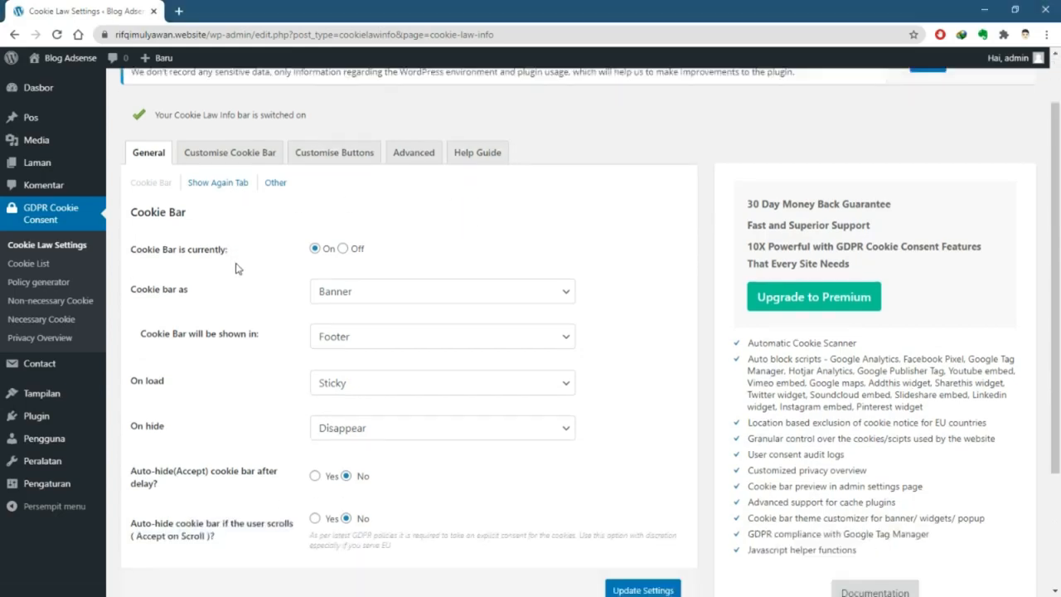
{"action": "scroll", "coordinate": [235, 270], "scroll_direction": "down", "scroll_amount": 2}
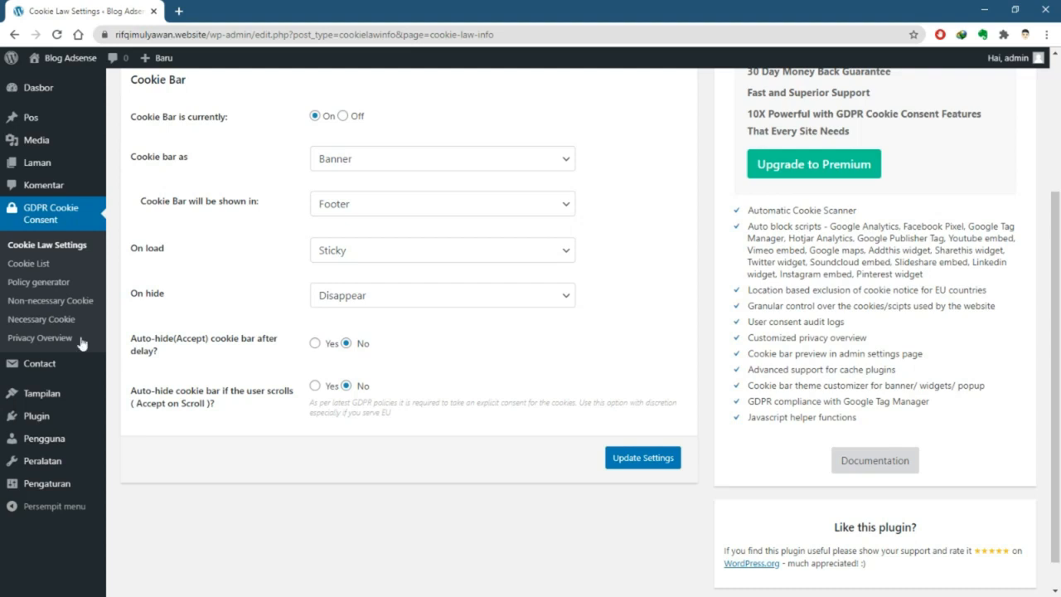
{"action": "scroll", "coordinate": [485, 265], "scroll_direction": "up", "scroll_amount": 3}
{"action": "left_click", "coordinate": [219, 218]}
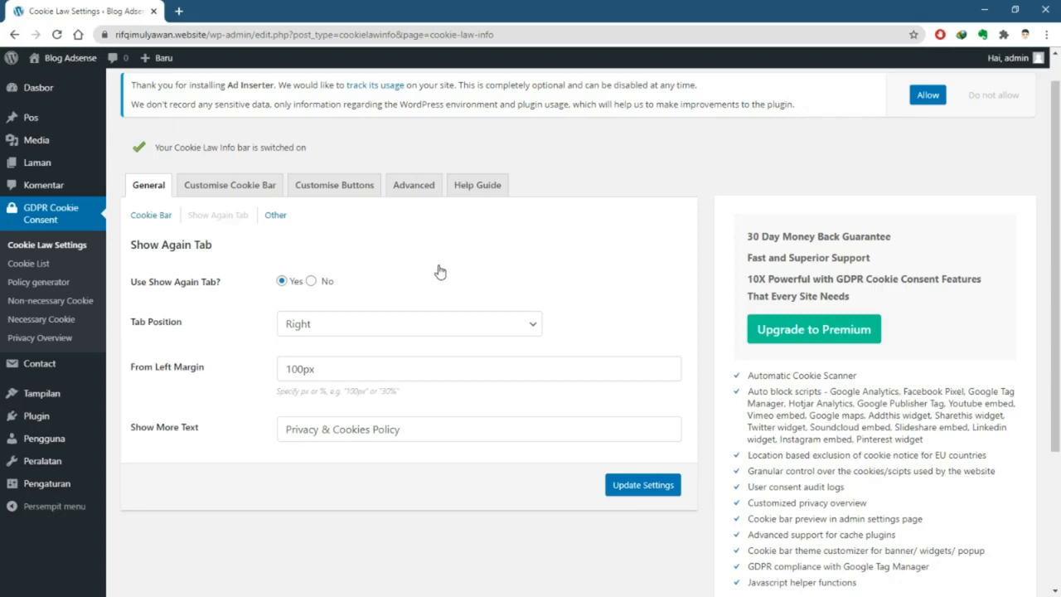
{"action": "left_click", "coordinate": [502, 332]}
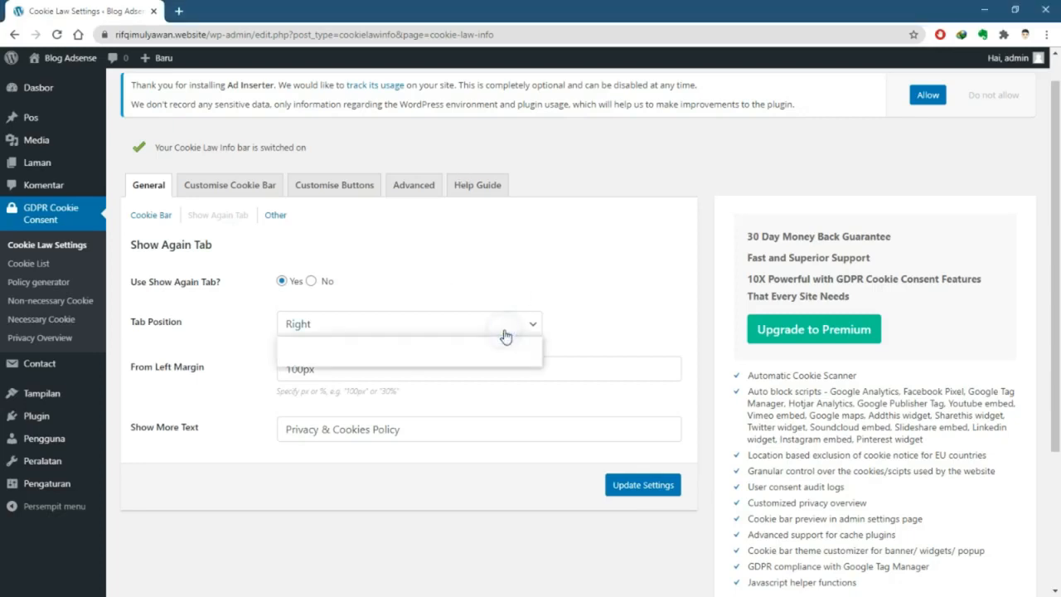
{"action": "left_click", "coordinate": [455, 359]}
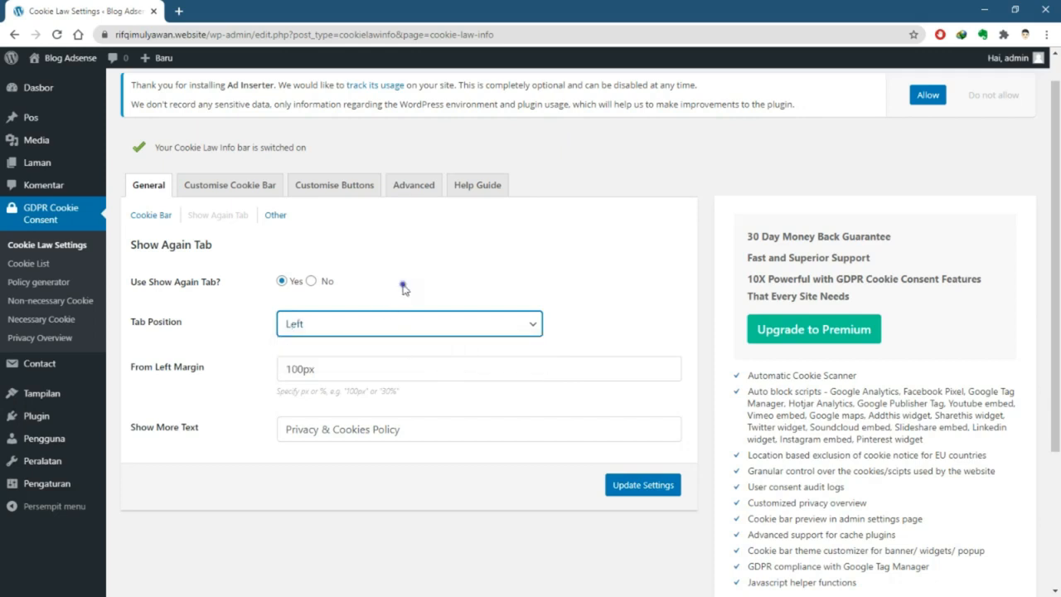
{"action": "left_click", "coordinate": [311, 284]}
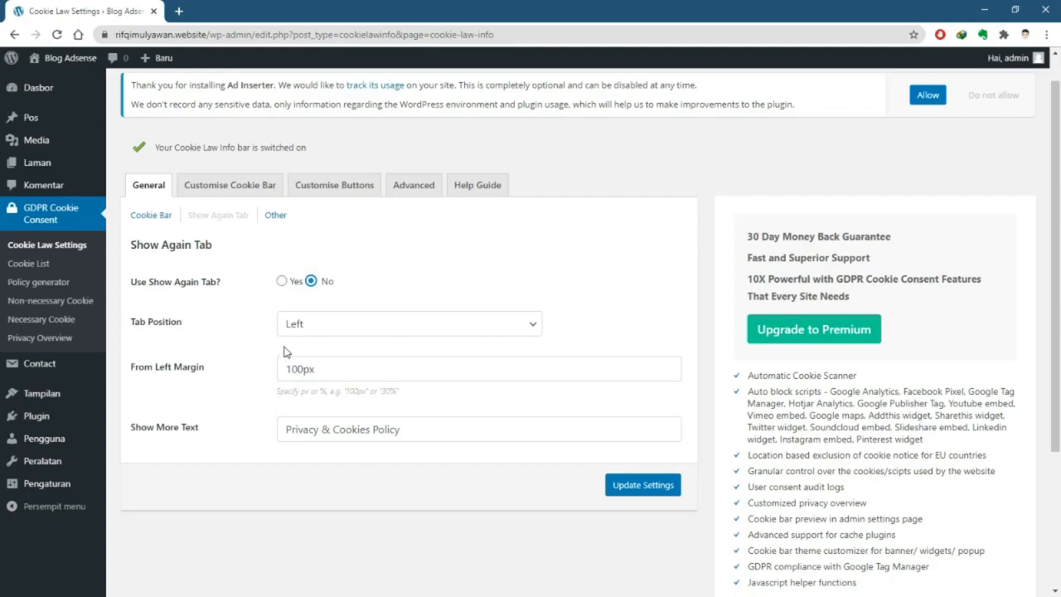
{"action": "scroll", "coordinate": [406, 377], "scroll_direction": "down", "scroll_amount": 1}
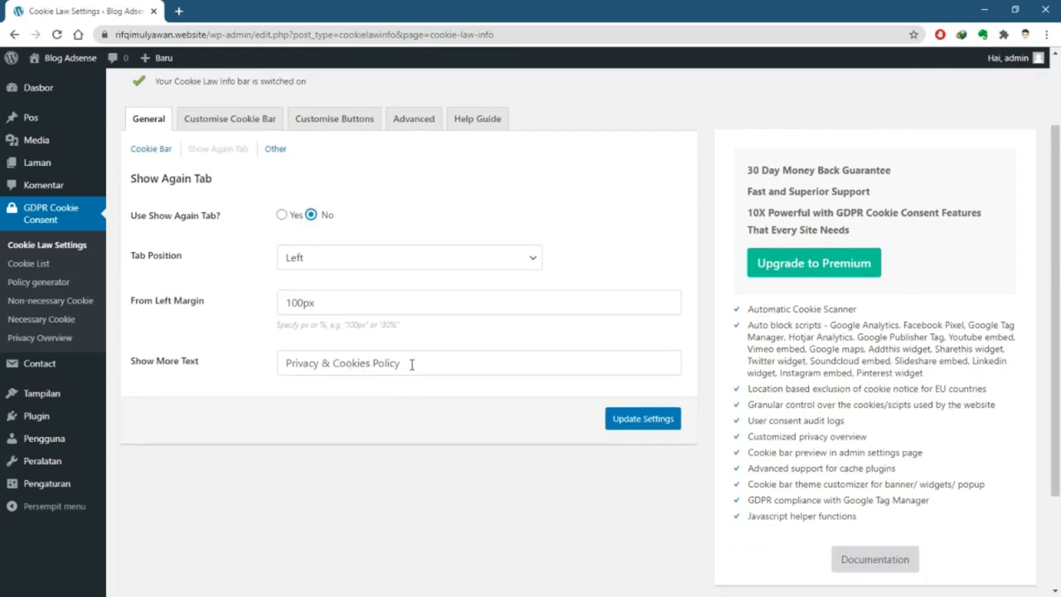
{"action": "left_click", "coordinate": [366, 364]}
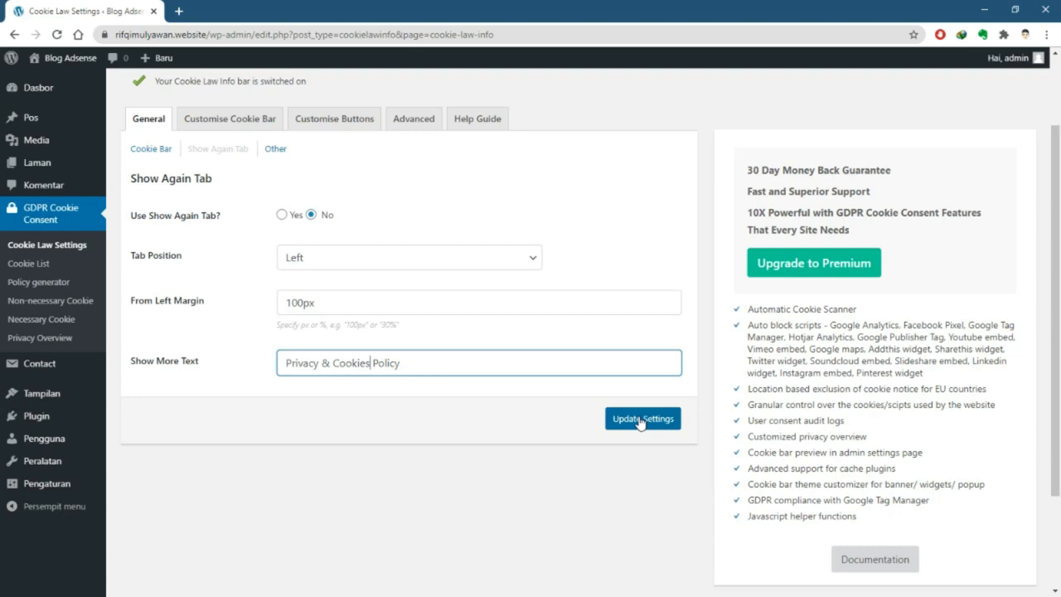
In the Other settings, enable reloading after Accept and Reject button clicks and save the settings
{"action": "left_click", "coordinate": [275, 151]}
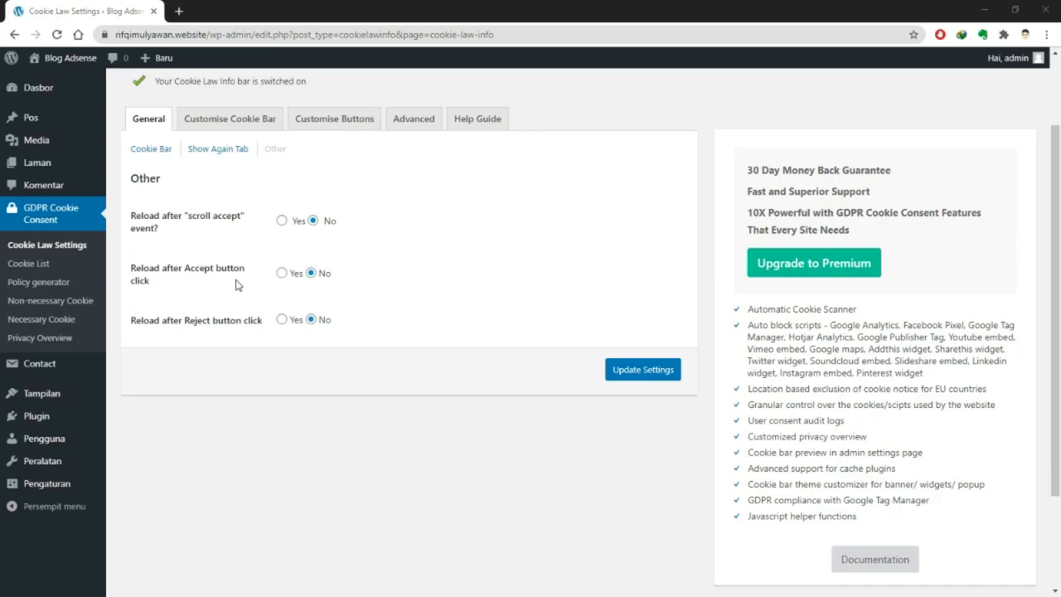
{"action": "left_click", "coordinate": [284, 273]}
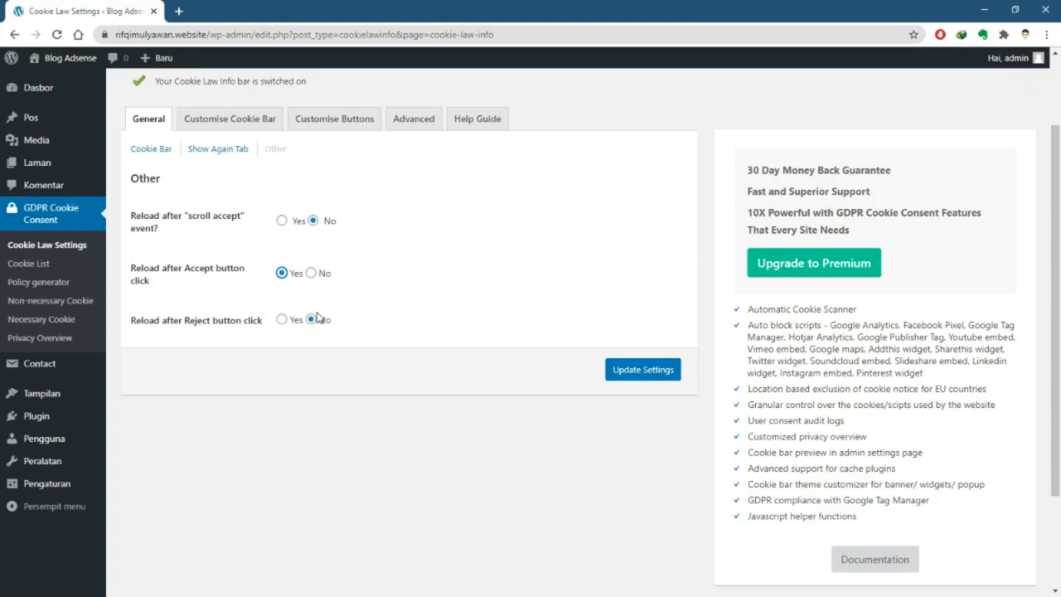
{"action": "left_click", "coordinate": [282, 321]}
{"action": "left_click", "coordinate": [623, 369]}
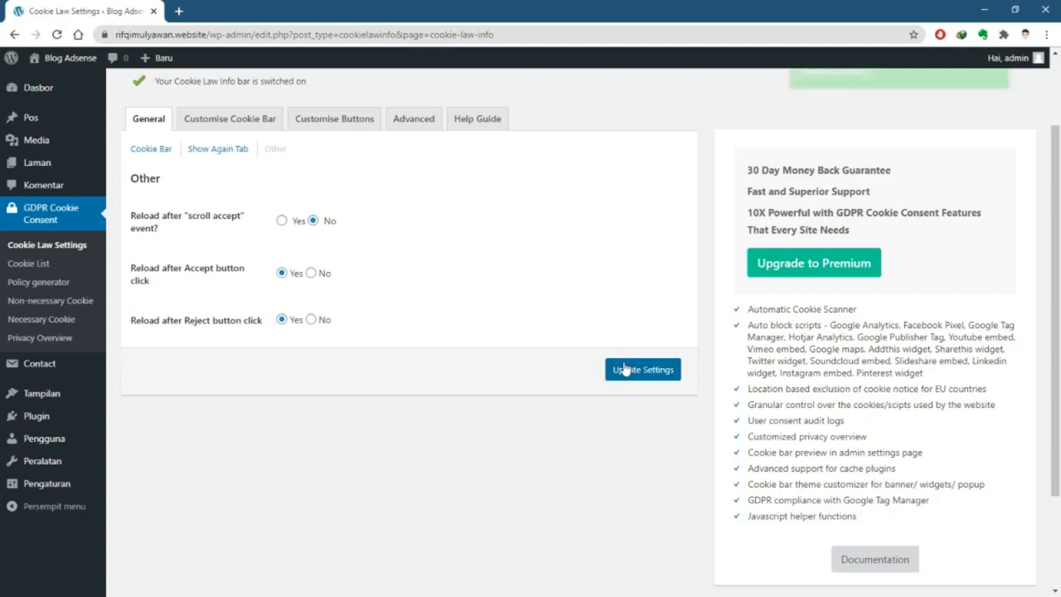
Open the cookie bar customisation settings and place the cursor in the message text
{"action": "left_click", "coordinate": [213, 118]}
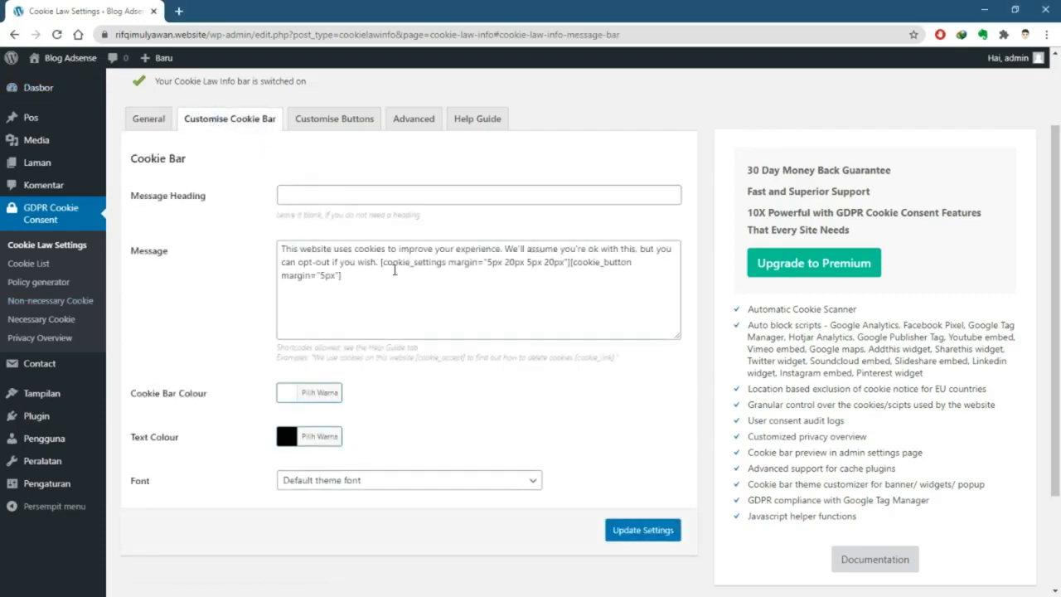
{"action": "left_click", "coordinate": [513, 248]}
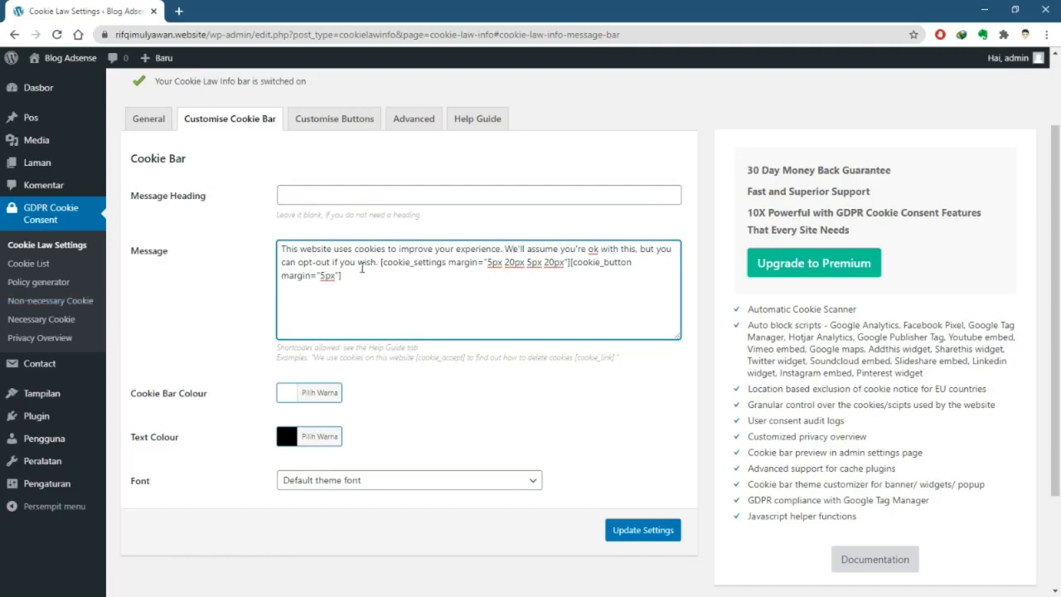
{"action": "scroll", "coordinate": [362, 268], "scroll_direction": "up", "scroll_amount": 1}
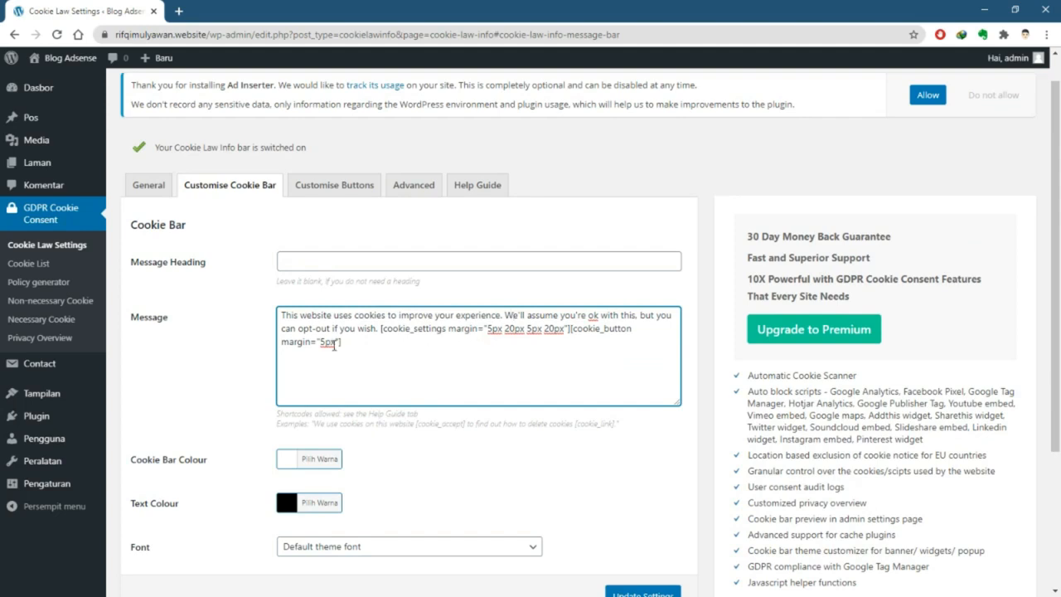
{"action": "left_click_drag", "start_coordinate": [285, 315], "coordinate": [281, 315]}
{"action": "left_click_drag", "start_coordinate": [281, 315], "coordinate": [377, 328]}
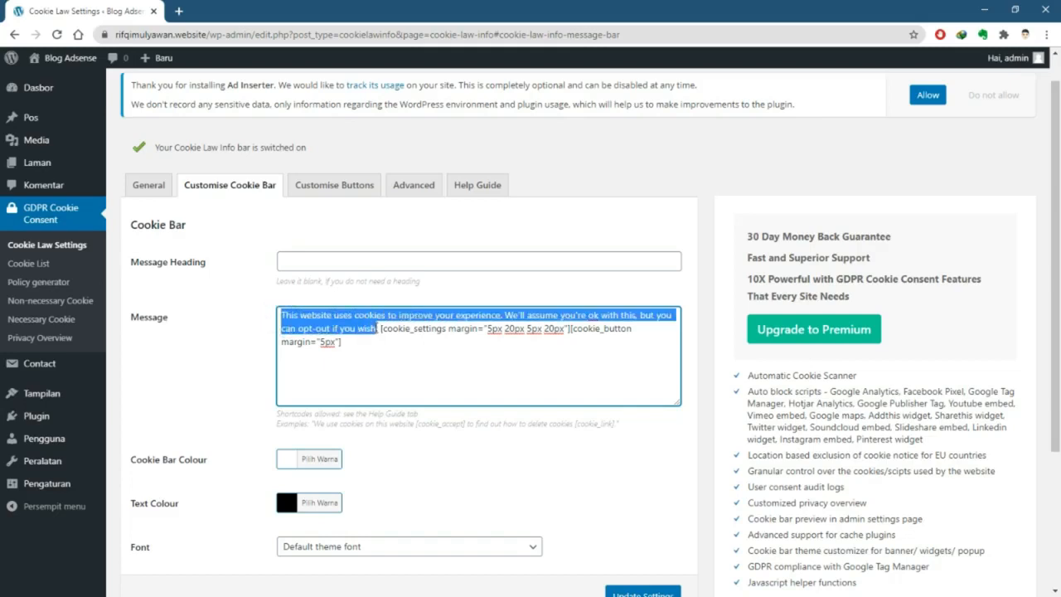
{"action": "left_click", "coordinate": [387, 314]}
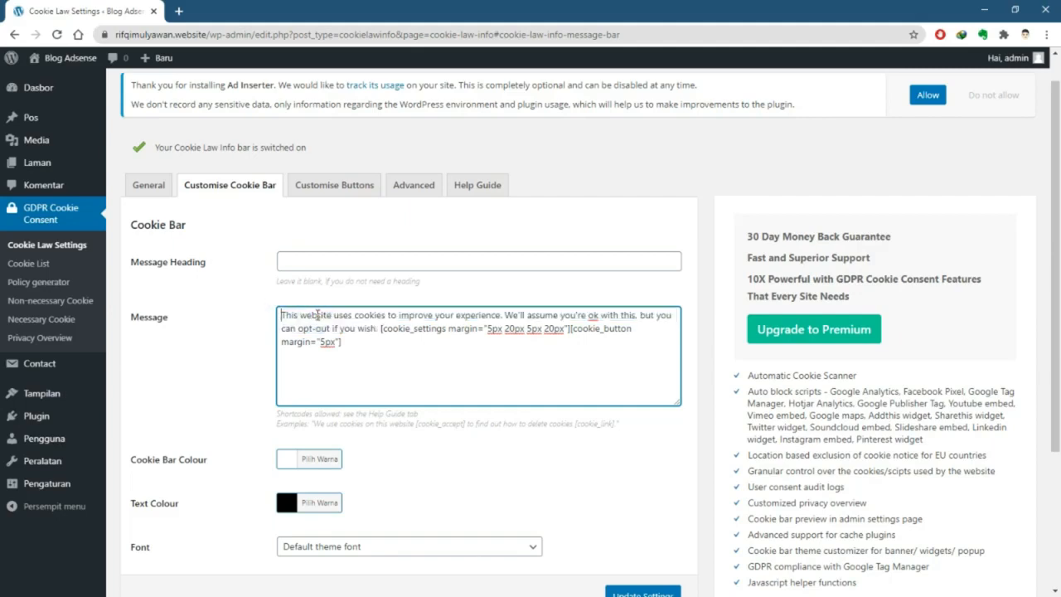
{"action": "type", "text": "W"}
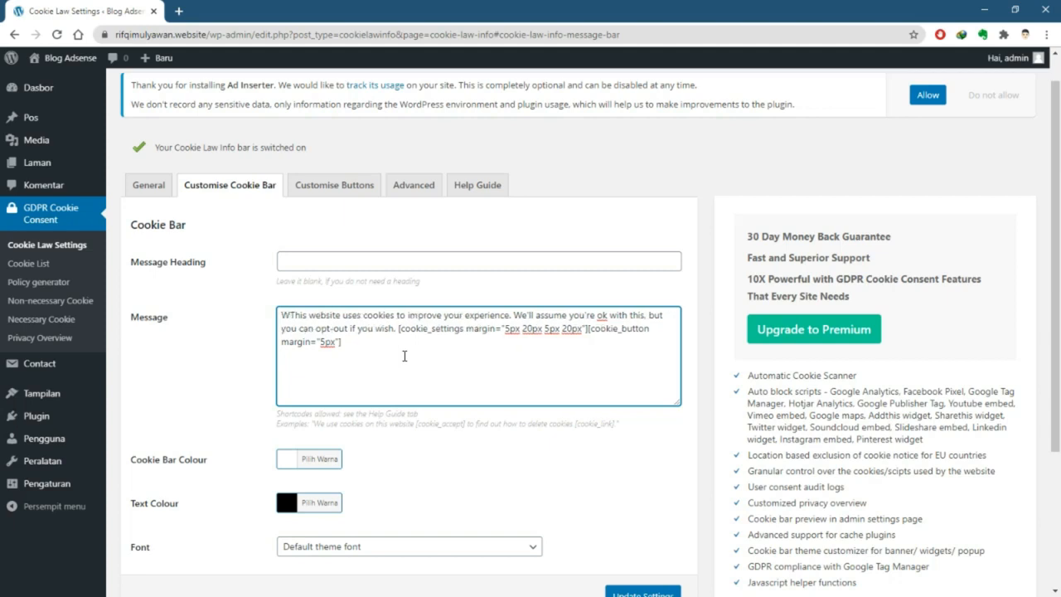
{"action": "key", "text": "BackSpace"}
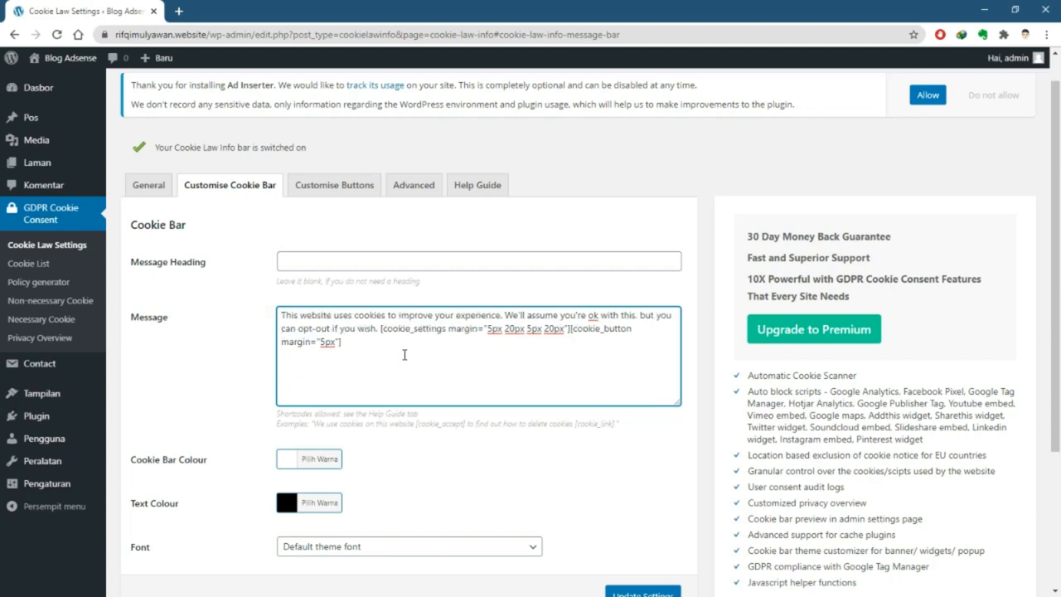
Copy the cookie message text from "This website uses cookies" through "opt-out if you wish", excluding the shortcodes
{"action": "key", "text": "shift+Down"}
{"action": "key", "text": "shift+Right"}
{"action": "key", "text": "shift+Right"}
{"action": "key", "text": "shift+Right"}
{"action": "key", "text": "shift+Right"}
{"action": "key", "text": "shift+Right"}
{"action": "key", "text": "shift+Right"}
{"action": "key", "text": "shift+Right"}
{"action": "key", "text": "shift+Right"}
{"action": "key", "text": "shift+Right"}
{"action": "key", "text": "shift+Right"}
{"action": "key", "text": "shift+Right"}
{"action": "key", "text": "shift+Right"}
{"action": "key", "text": "shift+Right"}
{"action": "key", "text": "shift+Right"}
{"action": "key", "text": "shift+Right"}
{"action": "key", "text": "shift+Right"}
{"action": "key", "text": "shift+Right"}
{"action": "key", "text": "shift+Right"}
{"action": "key", "text": "shift+Right"}
{"action": "key", "text": "shift+Right"}
{"action": "key", "text": "ctrl+c"}
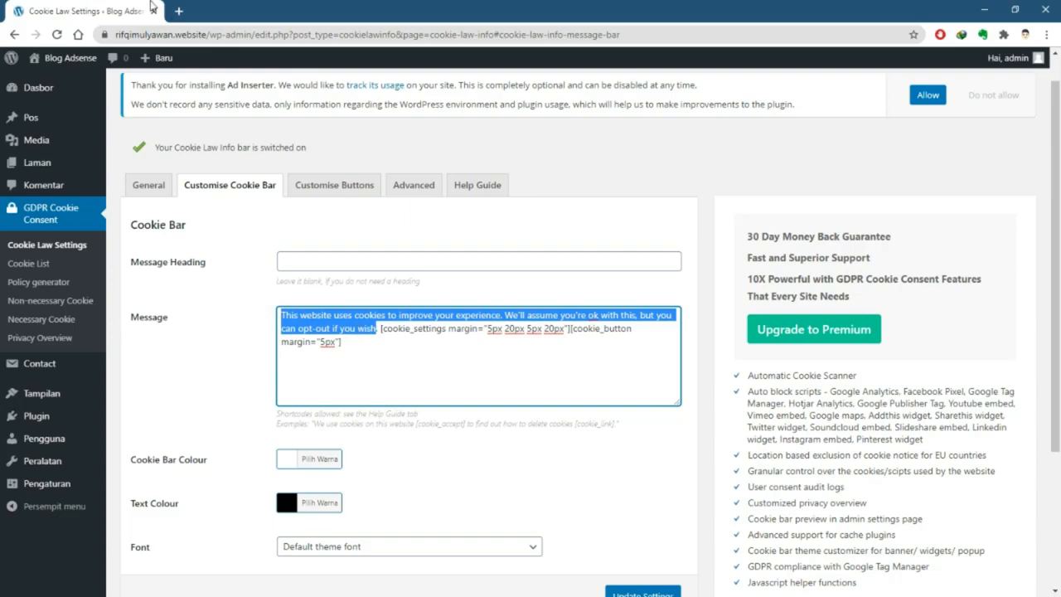
Open Google Translate in a new browser tab, translate the copied cookie message from English to Indonesian and copy the translation
{"action": "left_click", "coordinate": [178, 12]}
{"action": "type", "text": "tra"}
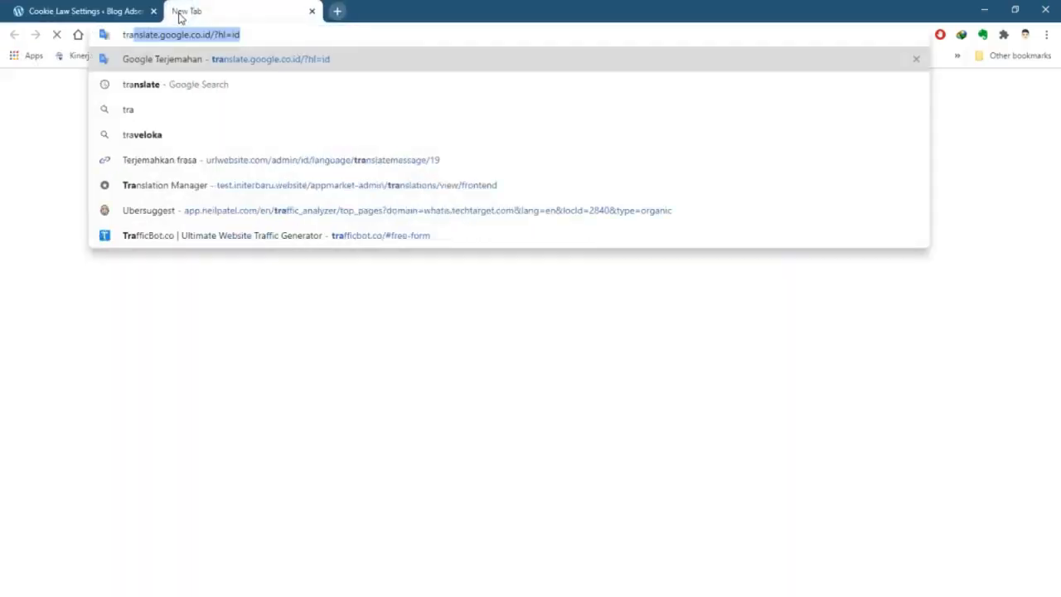
{"action": "key", "text": "Return"}
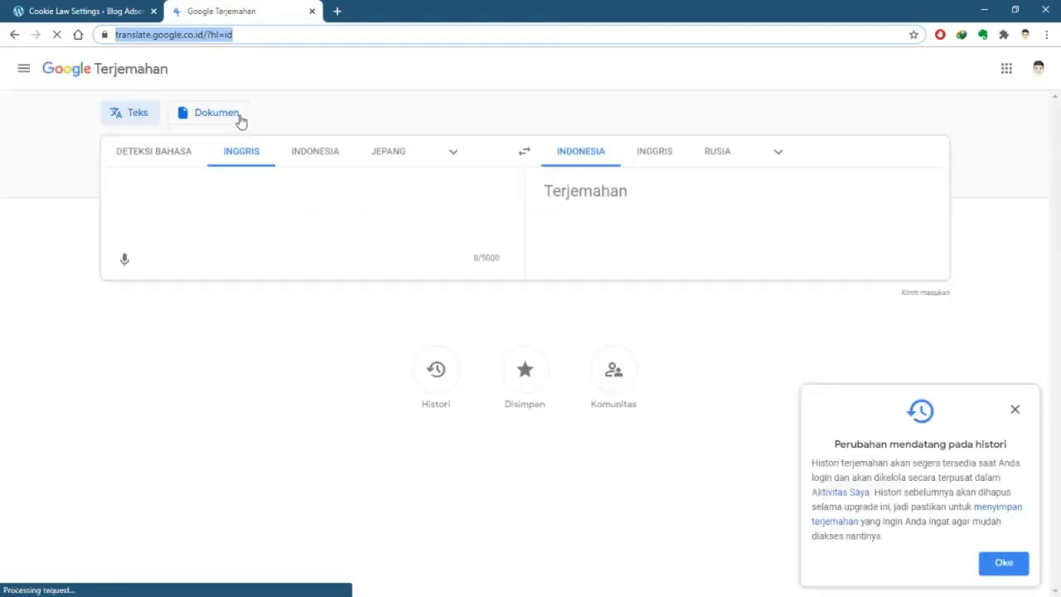
{"action": "right_click", "coordinate": [266, 204]}
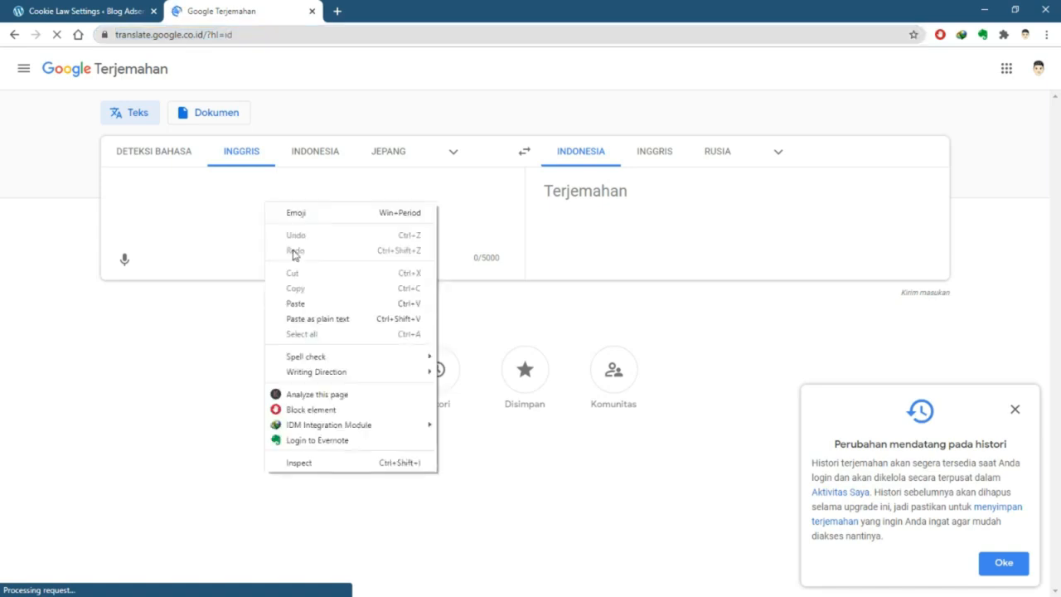
{"action": "left_click", "coordinate": [301, 303]}
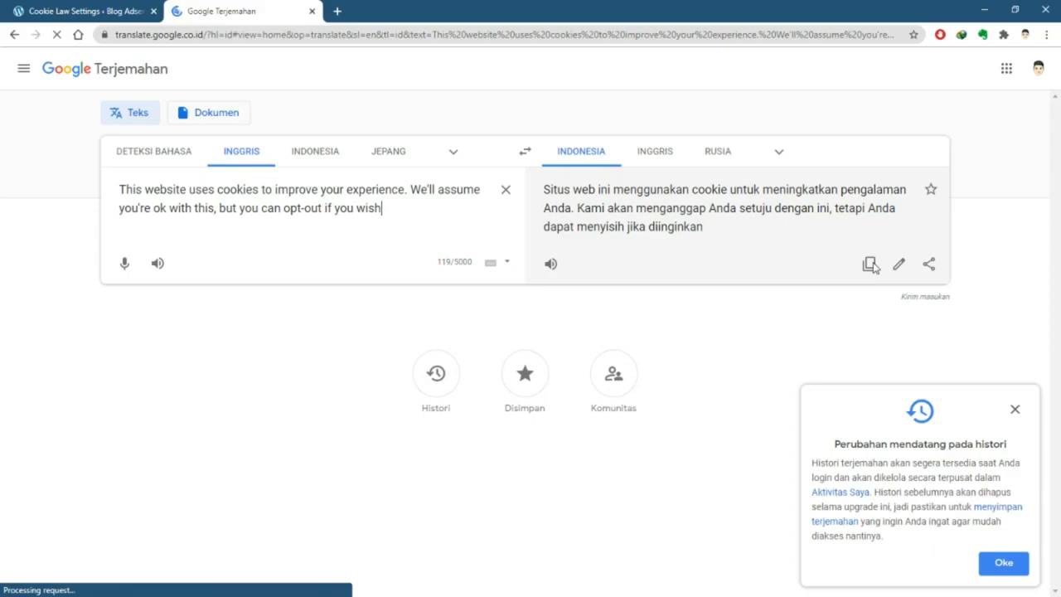
Back in the cookie bar settings, replace the message's English text with the copied Indonesian translation, keeping the shortcodes
{"action": "left_click", "coordinate": [114, 14]}
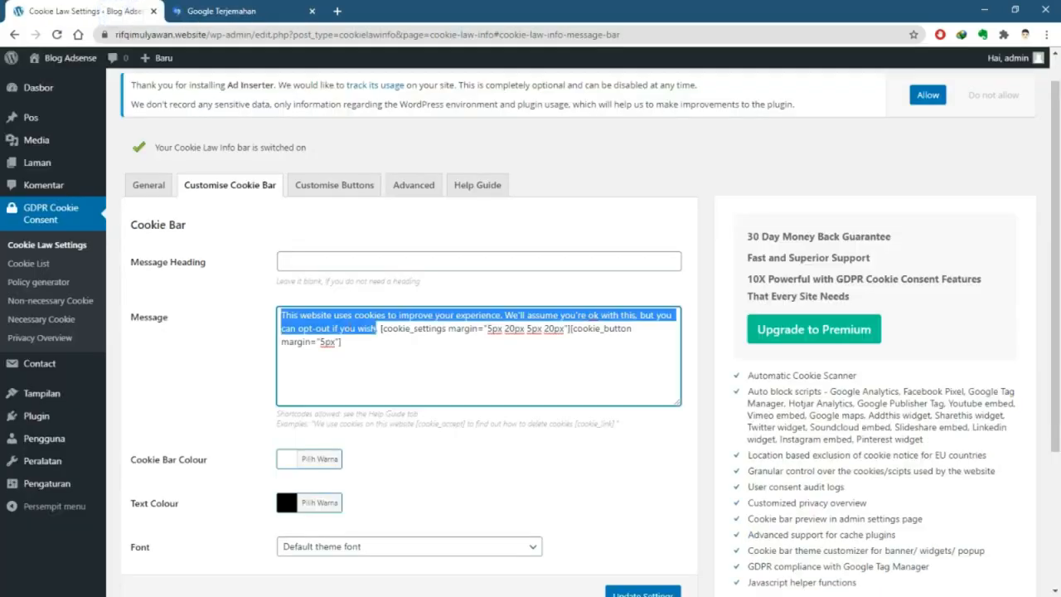
{"action": "left_click", "coordinate": [309, 313]}
{"action": "left_click_drag", "start_coordinate": [282, 315], "coordinate": [369, 328]}
{"action": "type", "text": "Situs web ini menggunakan cookie untuk meningkatkan pengalaman Anda. Kami akan menganggap Anda setuju dengan ini, tetapi Anda dapat menyisih jika diinginkan"}
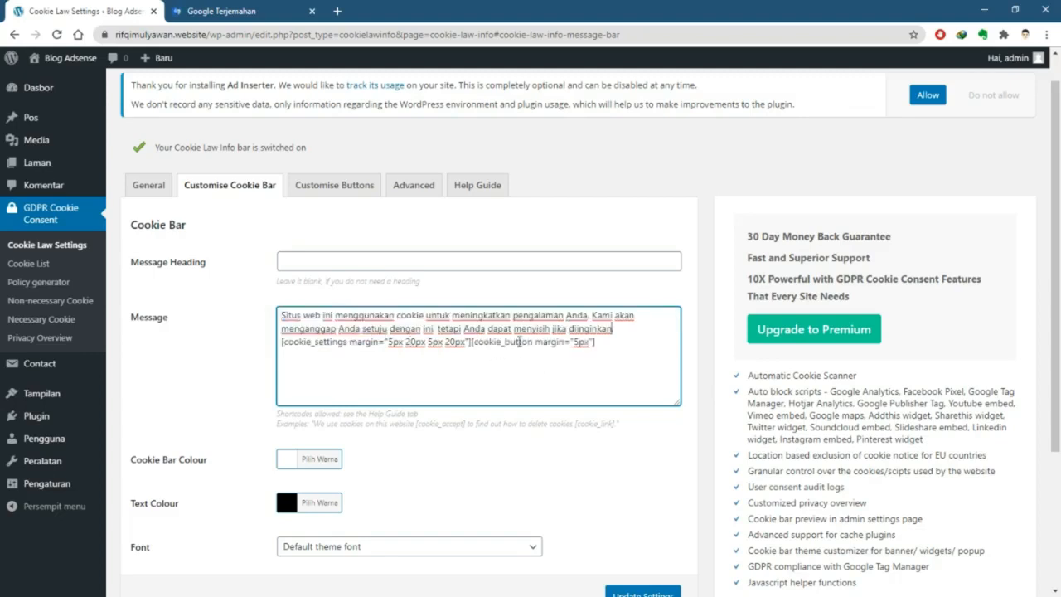
End the translated message with a period, change "menyisih" to "menyisihnya" and save the settings
{"action": "type", "text": "."}
{"action": "left_click", "coordinate": [551, 329]}
{"action": "type", "text": "nya"}
{"action": "left_click", "coordinate": [571, 386]}
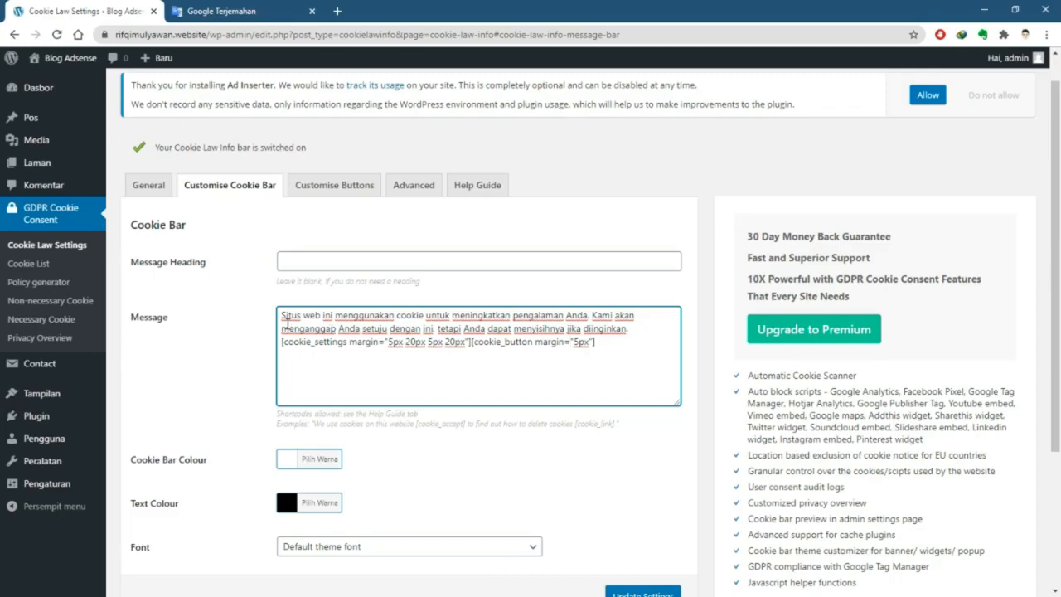
{"action": "scroll", "coordinate": [514, 349], "scroll_direction": "down", "scroll_amount": 3}
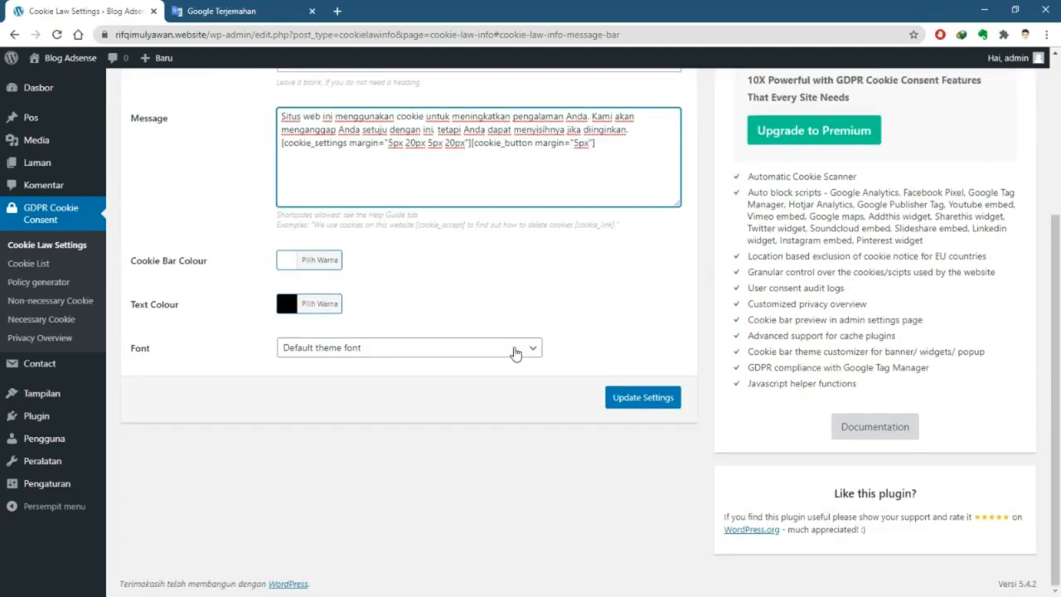
{"action": "scroll", "coordinate": [530, 369], "scroll_direction": "up", "scroll_amount": 3}
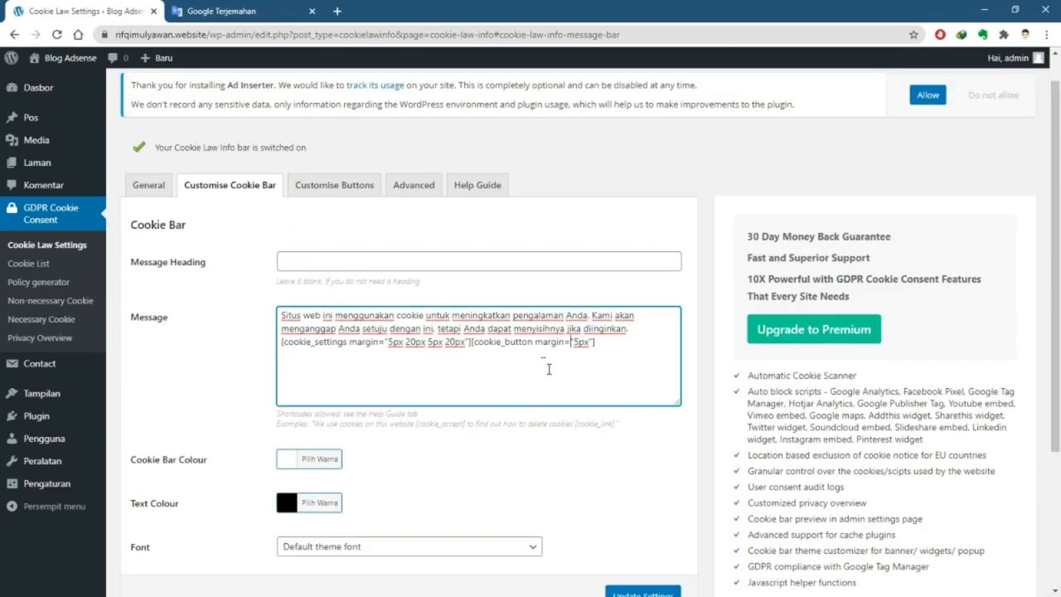
{"action": "scroll", "coordinate": [548, 368], "scroll_direction": "down", "scroll_amount": 1}
{"action": "left_click", "coordinate": [642, 531]}
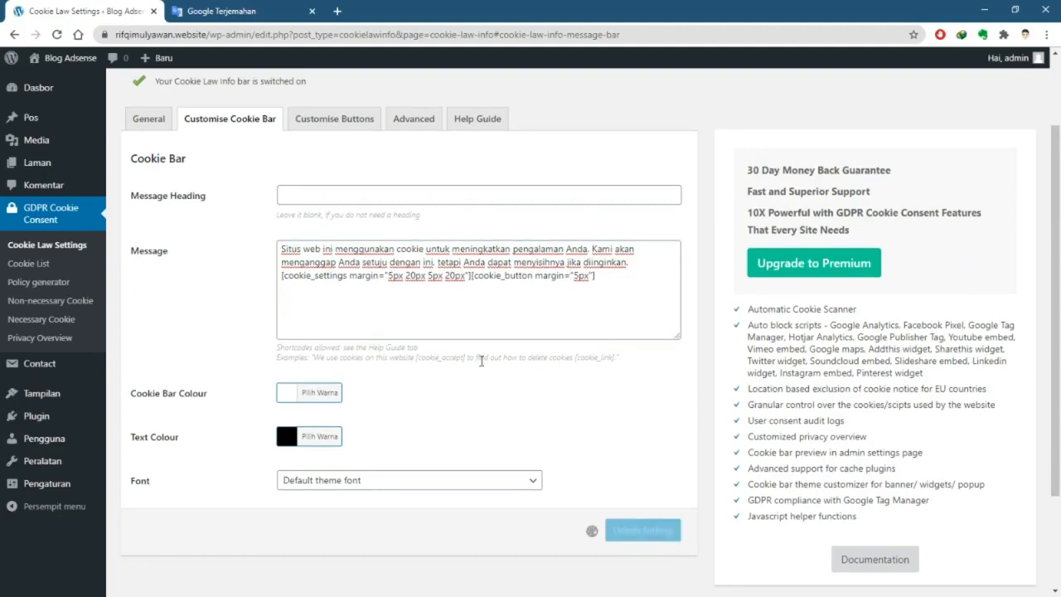
In the button customisation settings, set the Accept button's text to "Terima"
{"action": "left_click", "coordinate": [344, 124]}
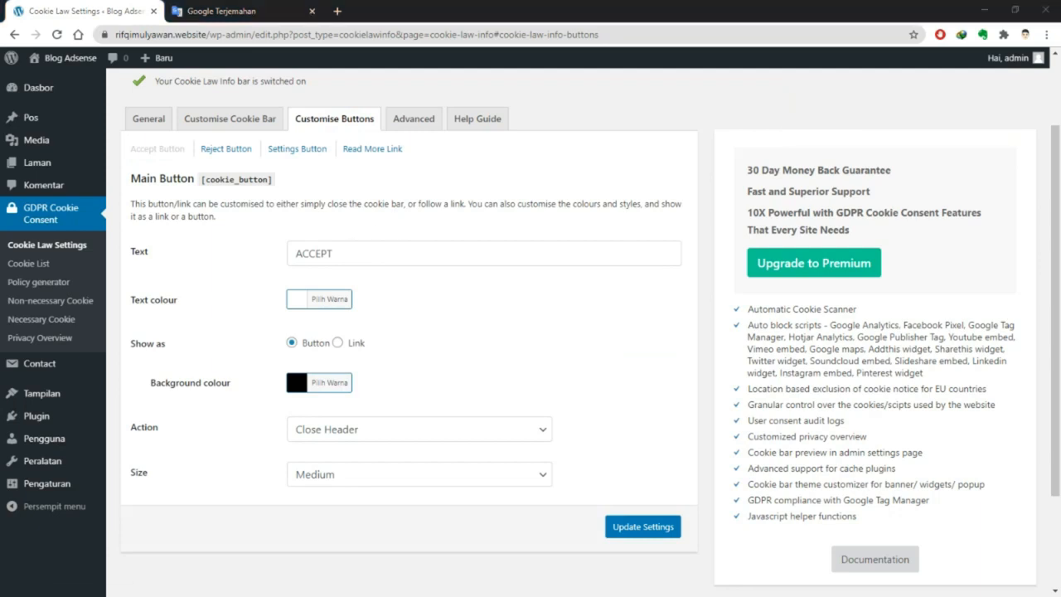
{"action": "double_click", "coordinate": [356, 252]}
{"action": "type", "text": "Terima"}
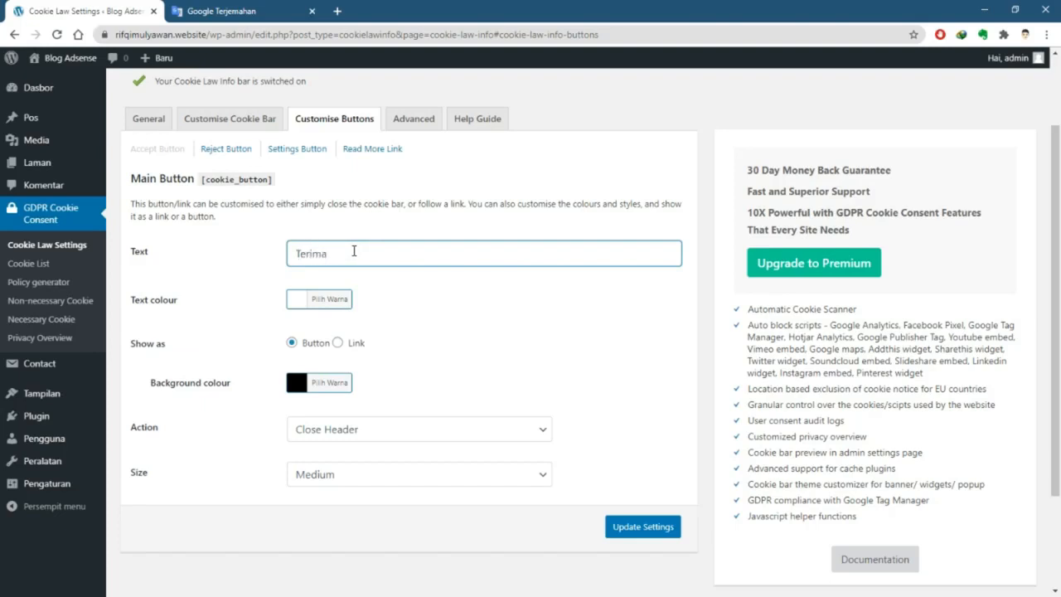
{"action": "left_click", "coordinate": [340, 383]}
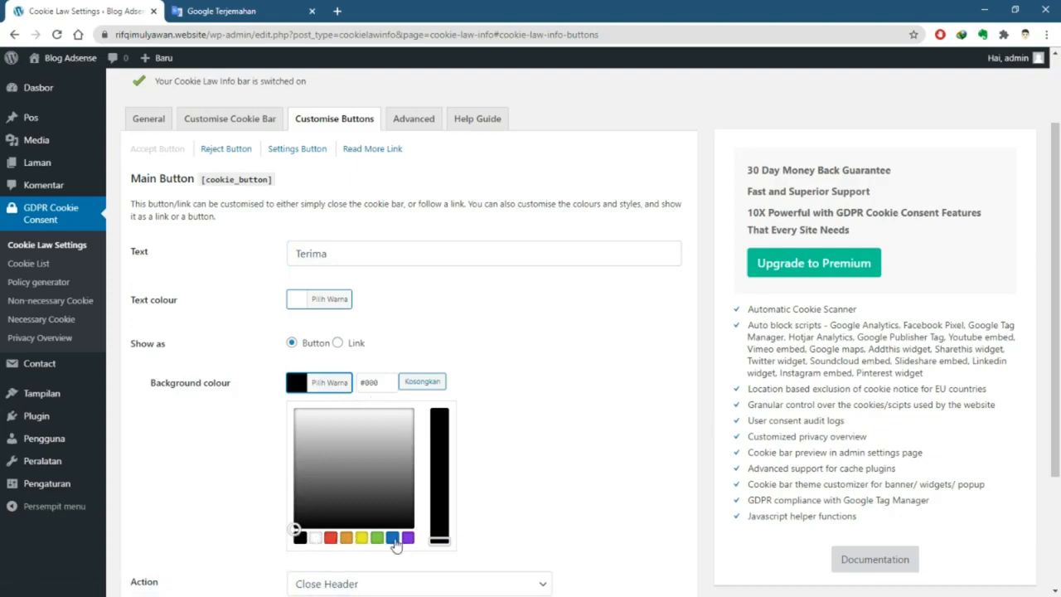
{"action": "left_click", "coordinate": [512, 362]}
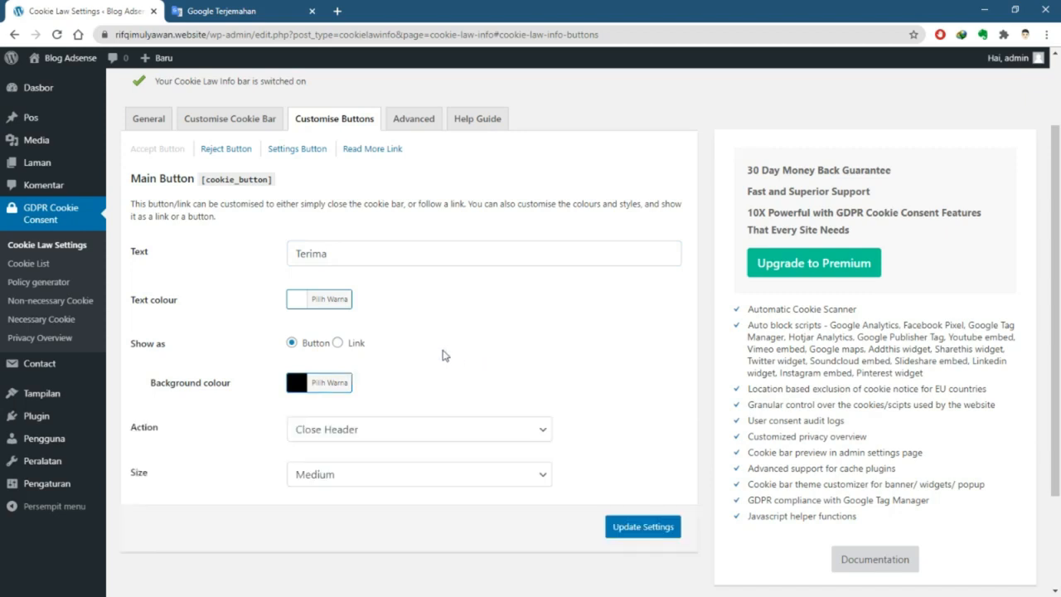
Set the Reject button's text to "Tolak" and save the settings
{"action": "scroll", "coordinate": [422, 357], "scroll_direction": "down", "scroll_amount": 1}
{"action": "scroll", "coordinate": [428, 360], "scroll_direction": "down", "scroll_amount": 1}
{"action": "scroll", "coordinate": [434, 362], "scroll_direction": "up", "scroll_amount": 3}
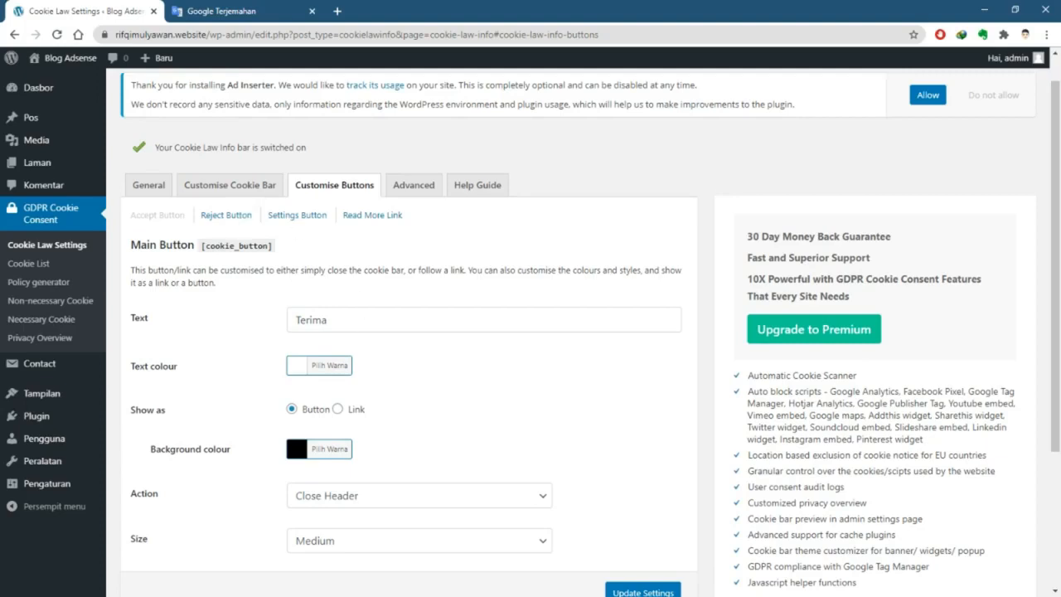
{"action": "left_click", "coordinate": [219, 215]}
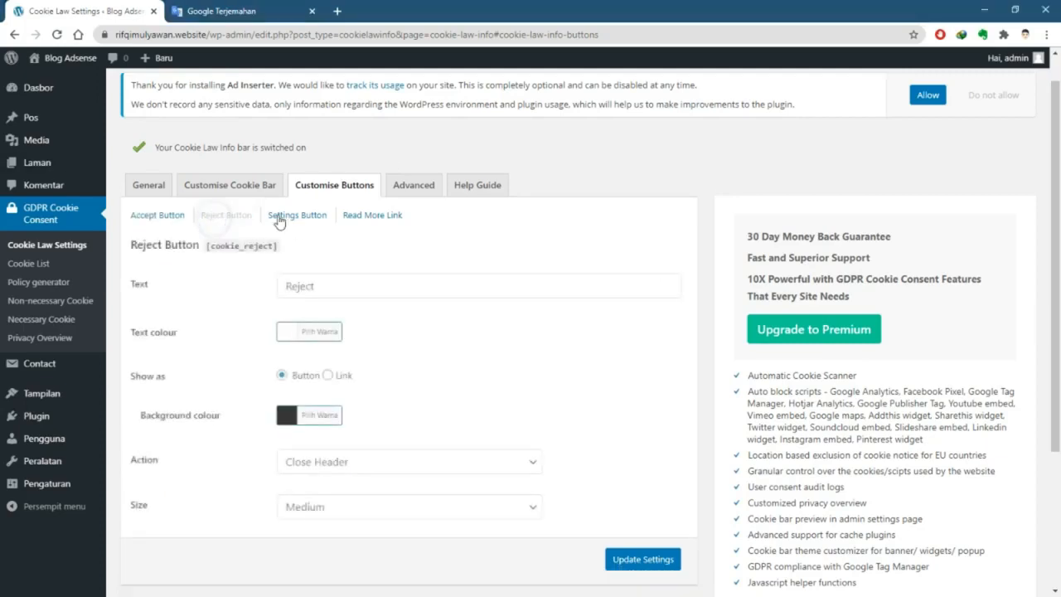
{"action": "double_click", "coordinate": [347, 284]}
{"action": "type", "text": "Tolak"}
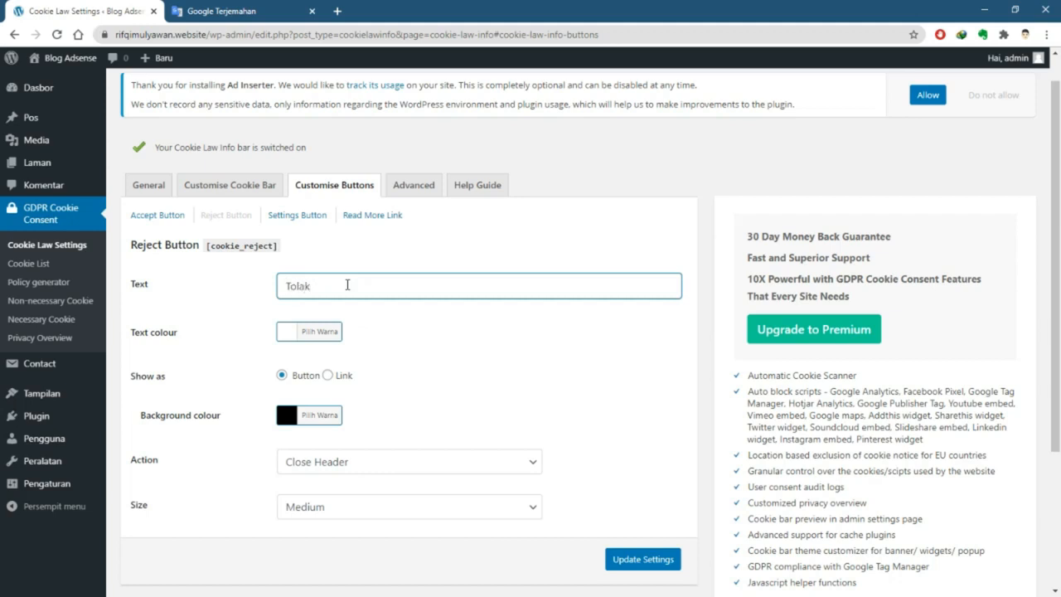
{"action": "left_click", "coordinate": [418, 324]}
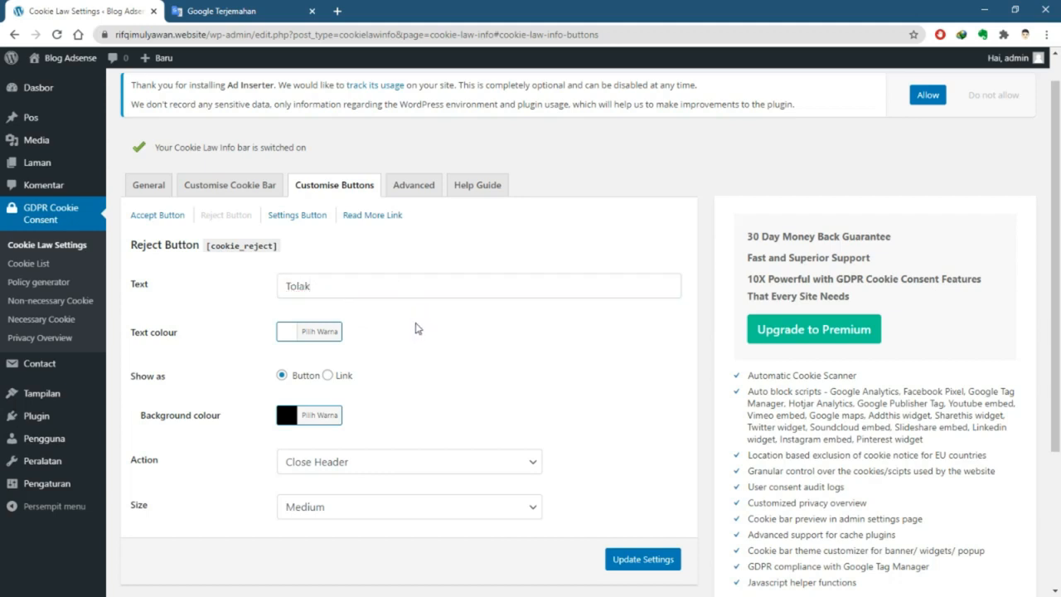
{"action": "scroll", "coordinate": [366, 377], "scroll_direction": "down", "scroll_amount": 1}
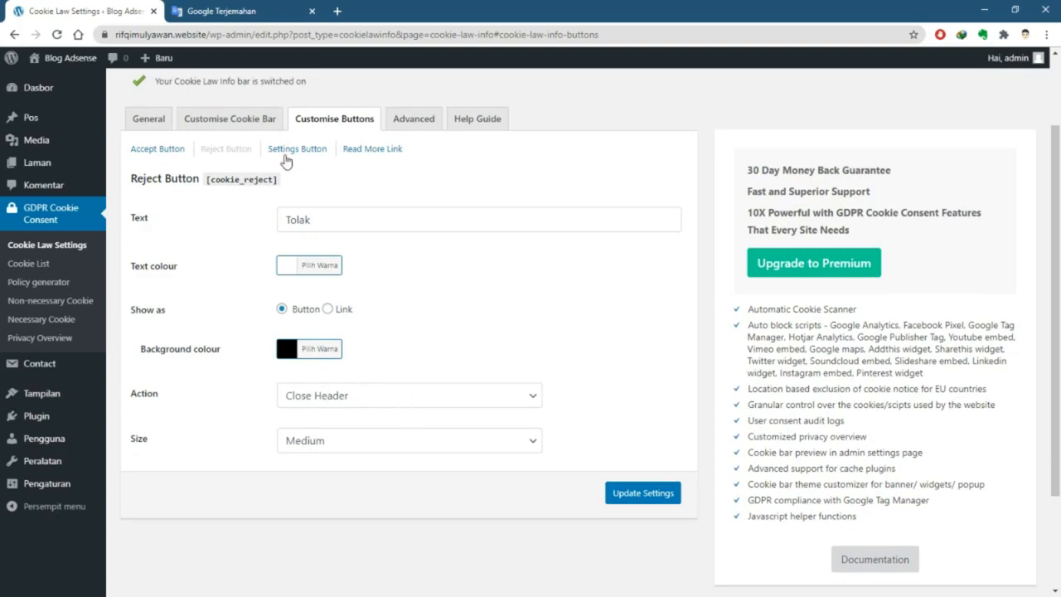
{"action": "left_click", "coordinate": [638, 495]}
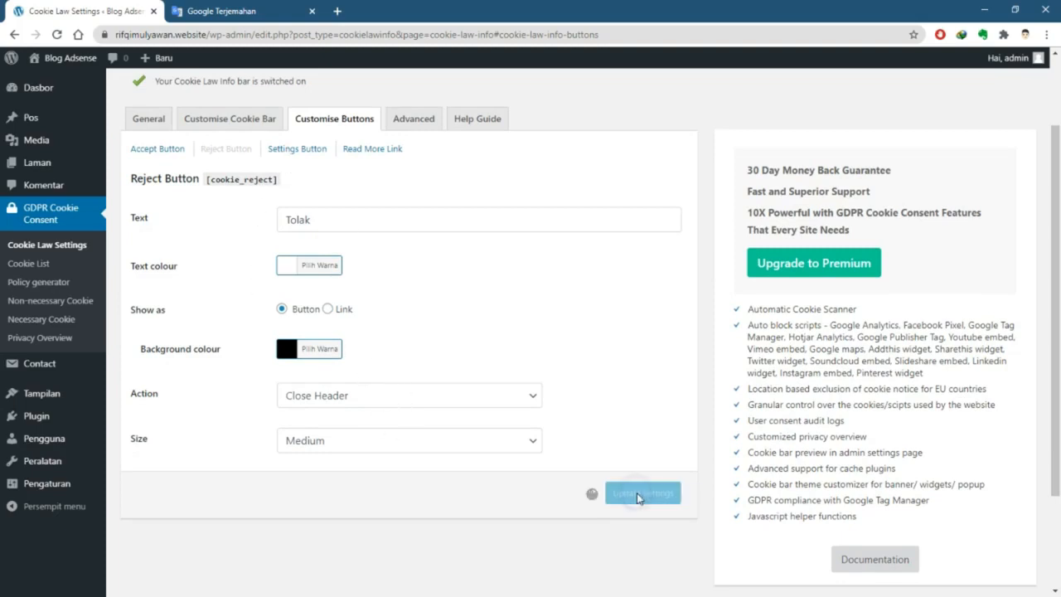
Change the text of the cookie bar's Settings button to "Preferensi Cookie"
{"action": "left_click", "coordinate": [295, 154]}
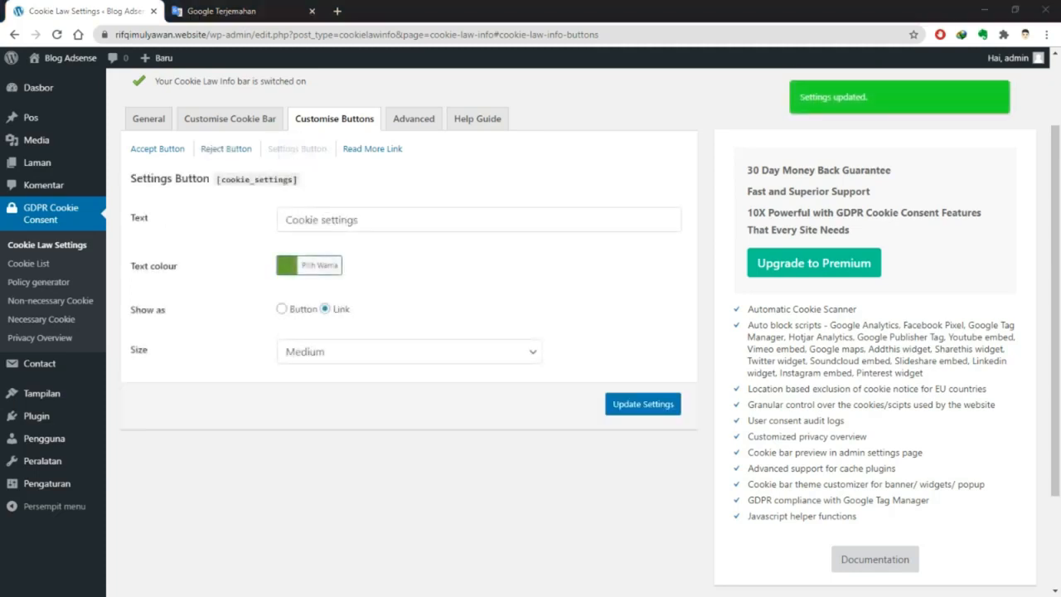
{"action": "left_click", "coordinate": [346, 224]}
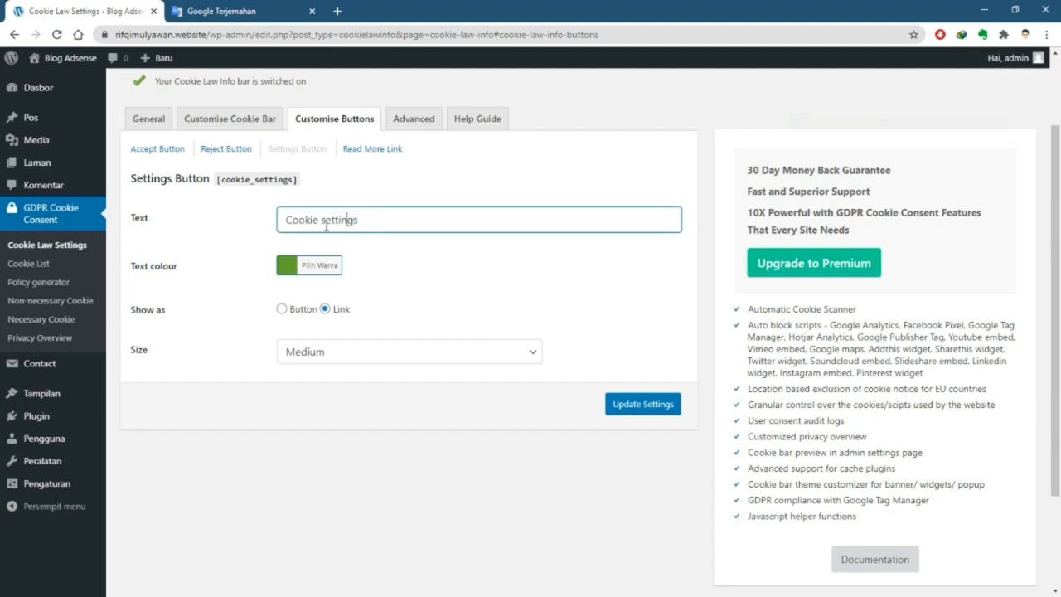
{"action": "double_click", "coordinate": [326, 220]}
{"action": "key", "text": "BackSpace"}
{"action": "key", "text": "Home"}
{"action": "type", "text": "Preferenc"}
{"action": "type", "text": "i"}
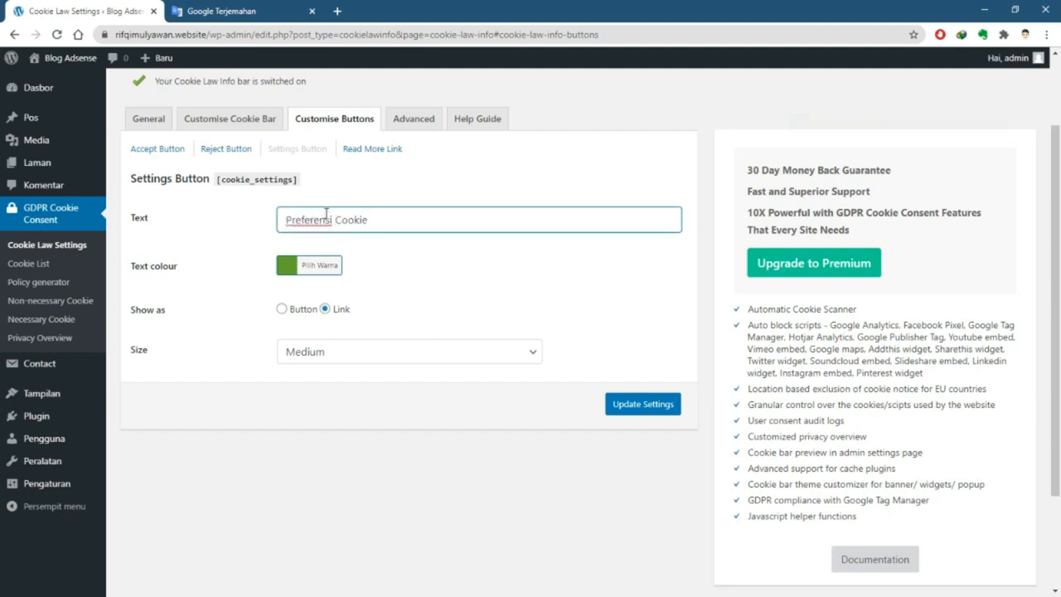
Set the Settings button's text colour to blue and show it as a button
{"action": "left_click", "coordinate": [315, 269]}
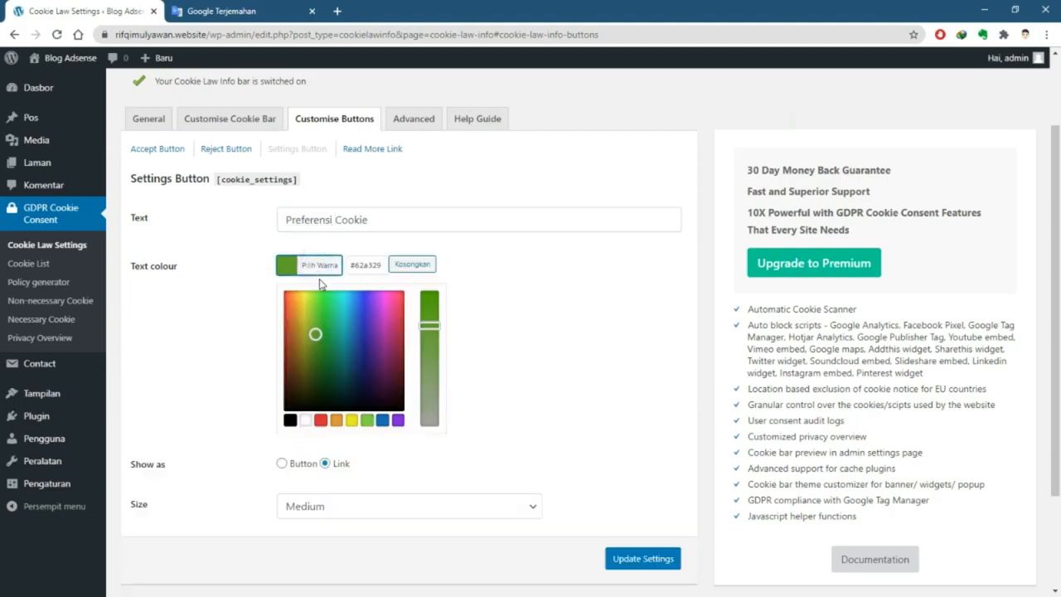
{"action": "left_click", "coordinate": [382, 420]}
{"action": "left_click", "coordinate": [526, 354]}
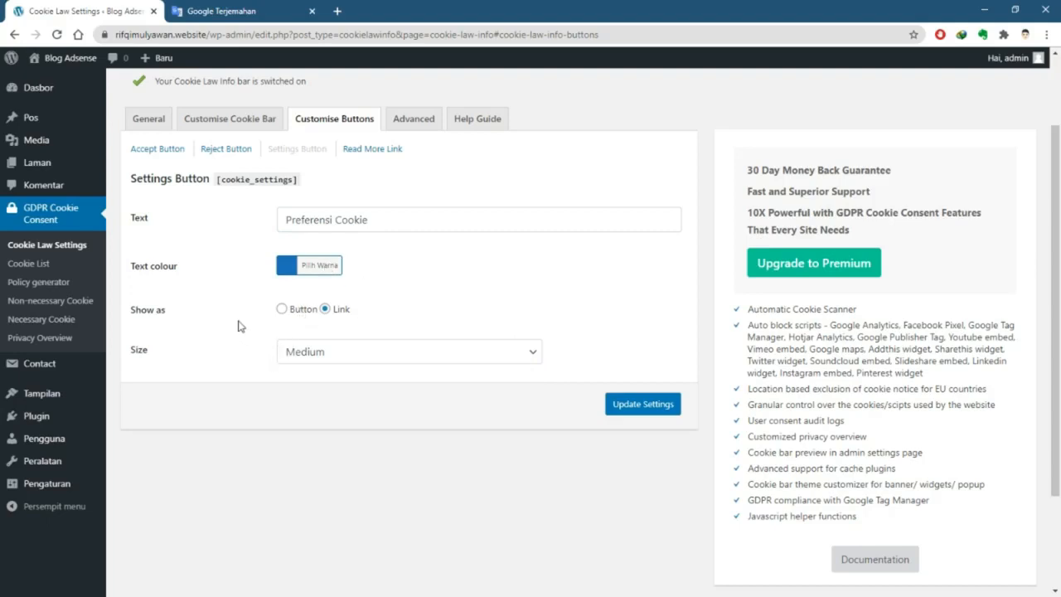
{"action": "left_click", "coordinate": [282, 308]}
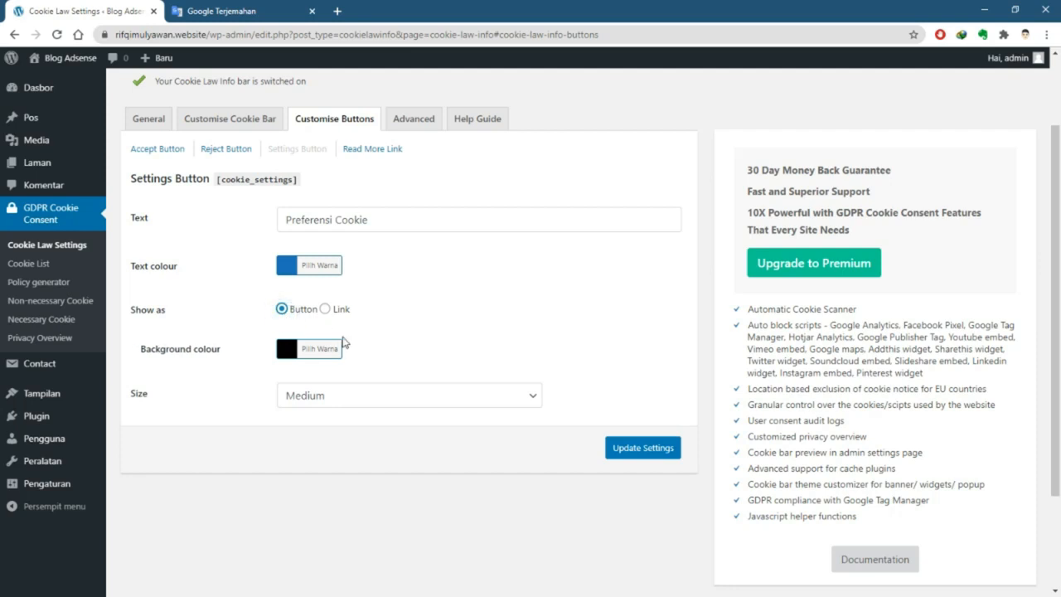
Set the Read More link's text to "Baca Selengkapnya" and show it as a button
{"action": "scroll", "coordinate": [357, 306], "scroll_direction": "up", "scroll_amount": 1}
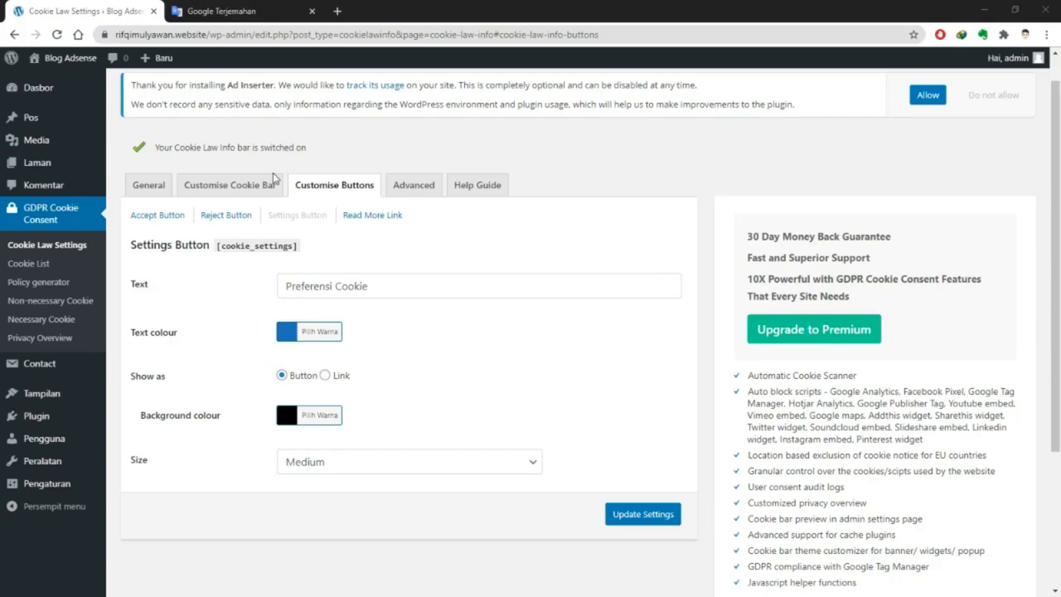
{"action": "left_click", "coordinate": [385, 217]}
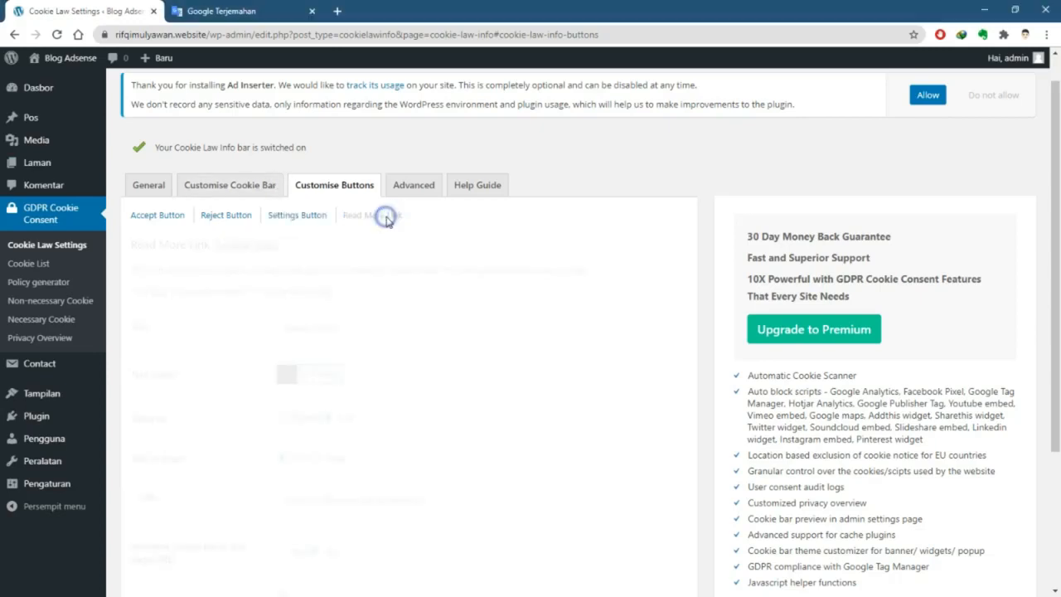
{"action": "triple_click", "coordinate": [348, 326]}
{"action": "type", "text": "B"}
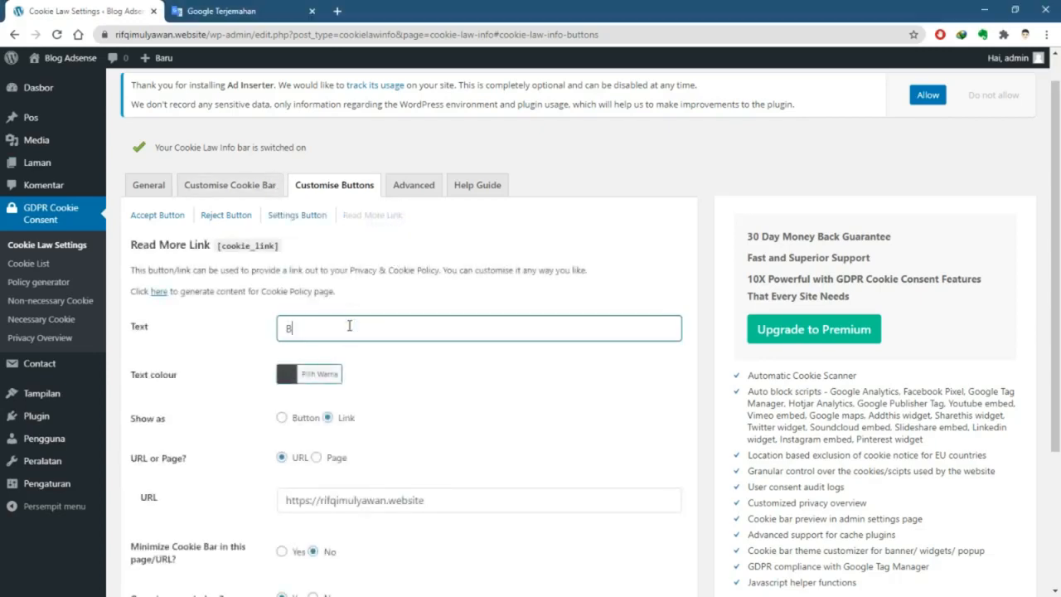
{"action": "type", "text": "aca Selengkapnya"}
{"action": "scroll", "coordinate": [348, 348], "scroll_direction": "down", "scroll_amount": 1}
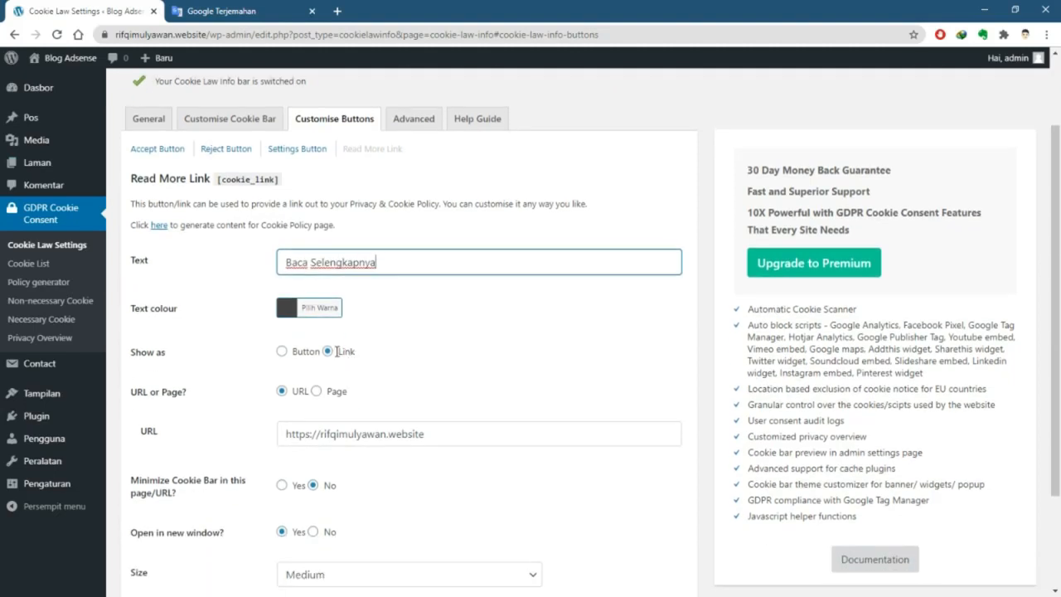
{"action": "left_click", "coordinate": [282, 351]}
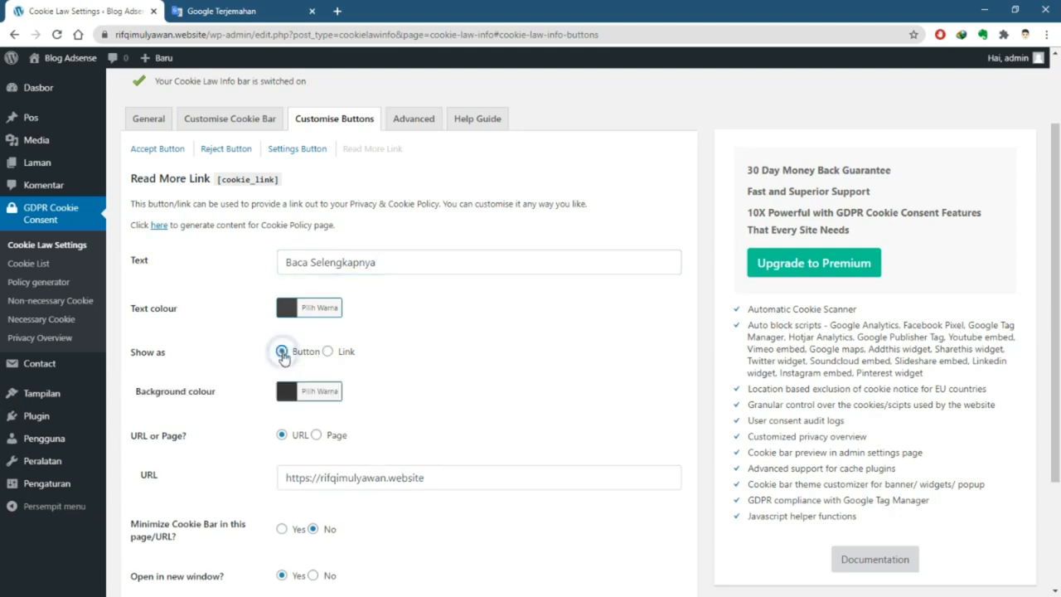
{"action": "scroll", "coordinate": [286, 352], "scroll_direction": "down", "scroll_amount": 2}
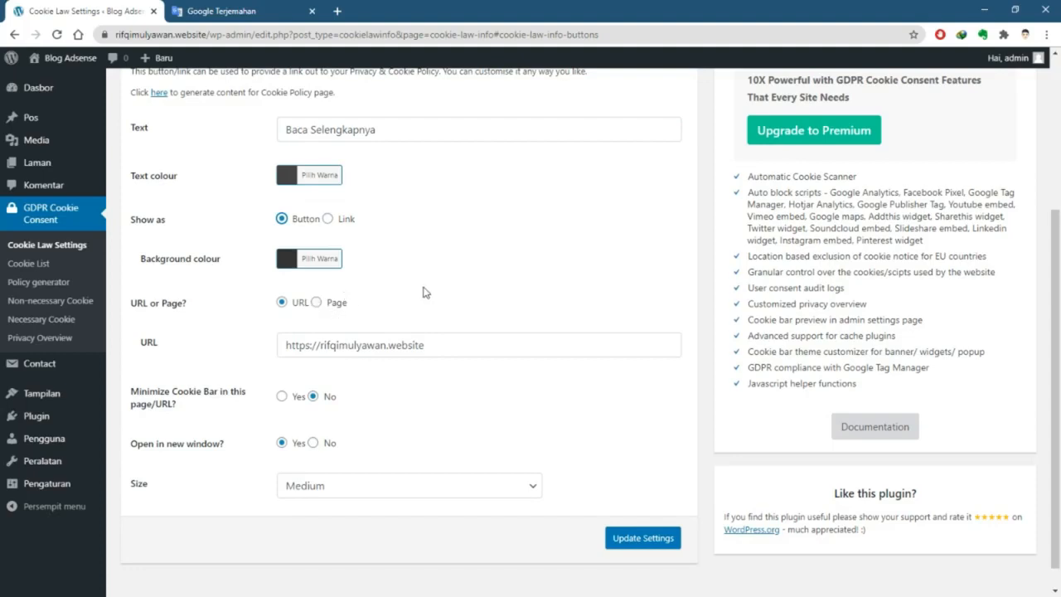
{"action": "scroll", "coordinate": [421, 291], "scroll_direction": "down", "scroll_amount": 1}
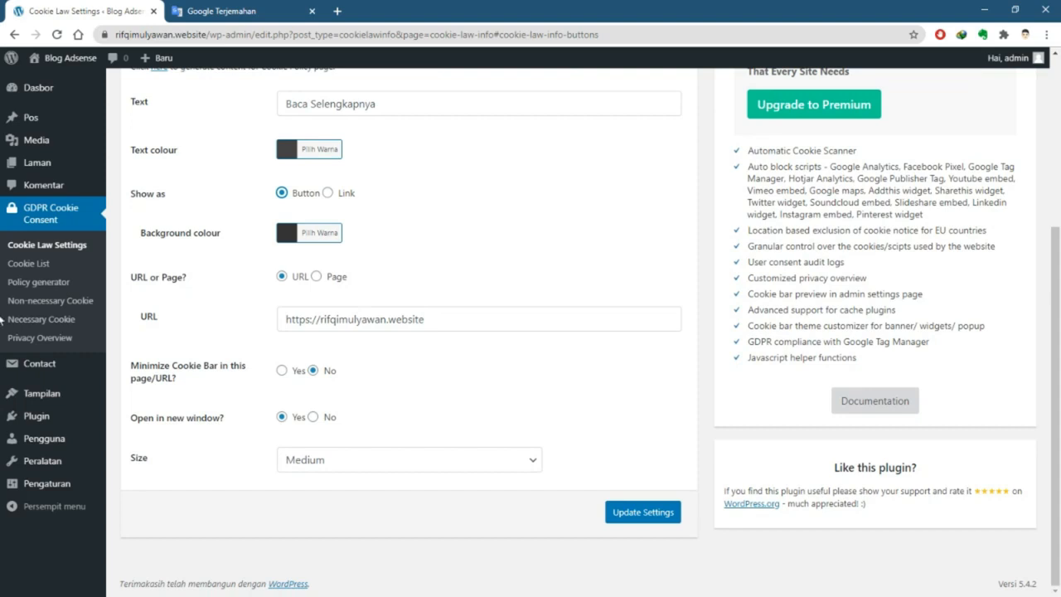
{"action": "left_click", "coordinate": [362, 323]}
{"action": "left_click", "coordinate": [417, 367]}
{"action": "left_click", "coordinate": [318, 276]}
{"action": "left_click", "coordinate": [343, 318]}
{"action": "left_click", "coordinate": [282, 276]}
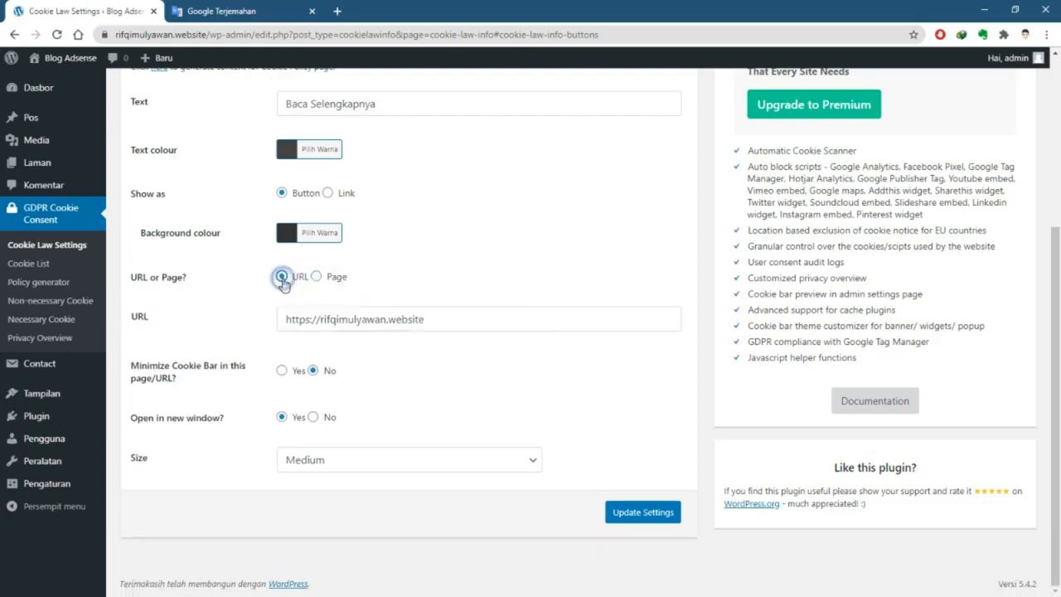
Append "/kebijakan-privasi/" to the site address in the Read More link's URL
{"action": "left_click", "coordinate": [465, 320]}
{"action": "type", "text": "/kebijakan-privasi/"}
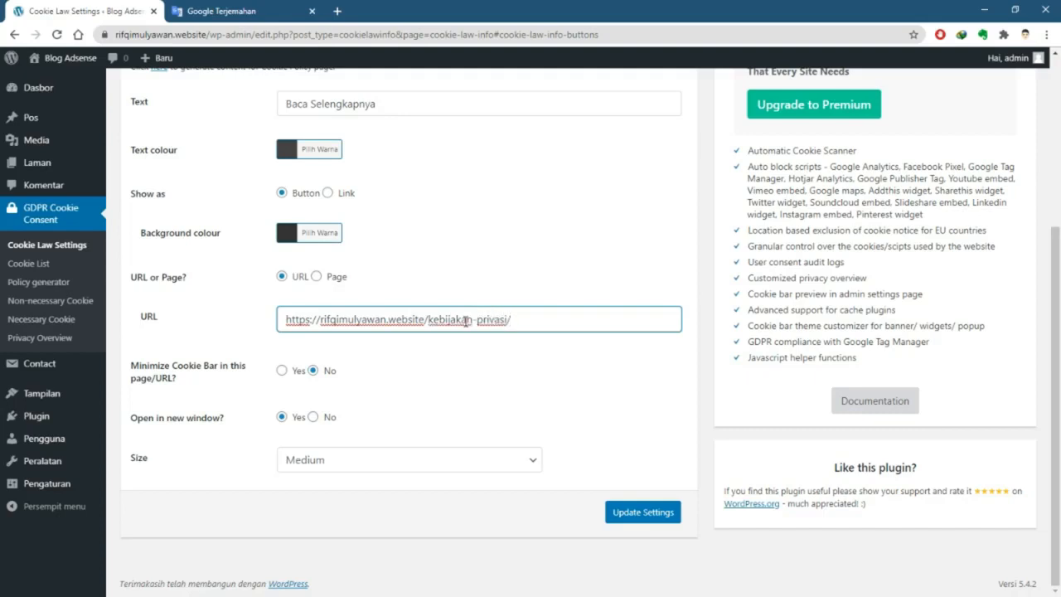
Enable minimizing the cookie bar on the Read More link's page and save the settings
{"action": "left_click", "coordinate": [469, 350]}
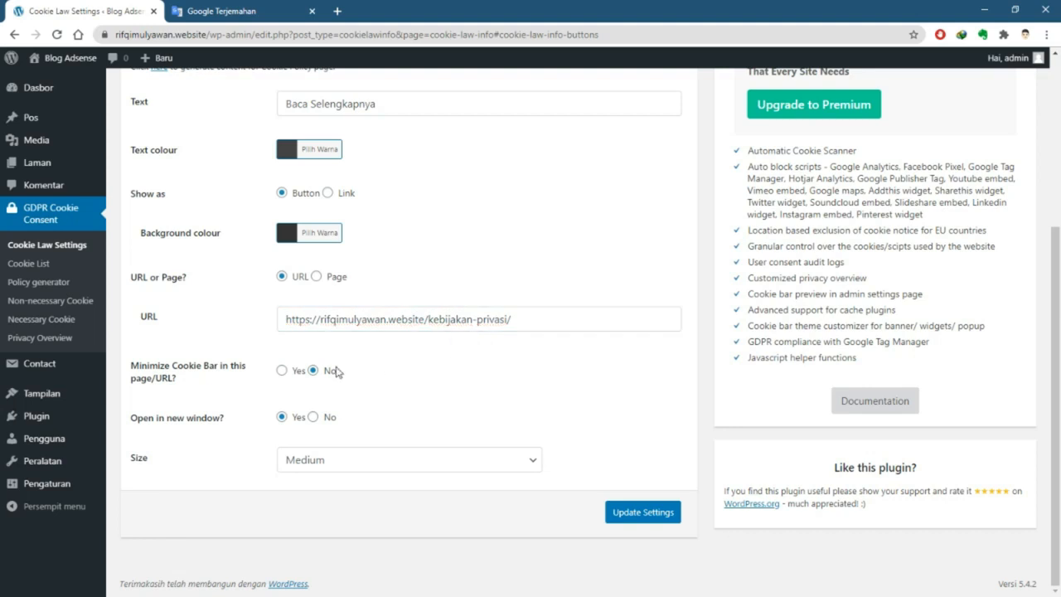
{"action": "left_click", "coordinate": [282, 370]}
{"action": "left_click", "coordinate": [634, 509]}
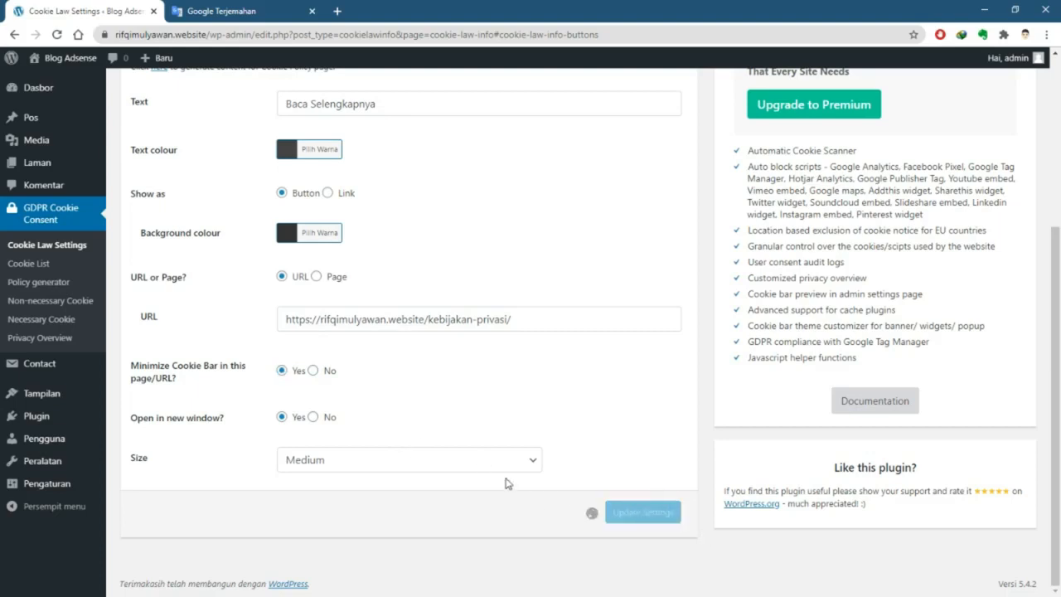
Review the Read More Link, Advanced, Help Guide and General sections of the Cookie Law settings
{"action": "scroll", "coordinate": [505, 484], "scroll_direction": "up", "scroll_amount": 3}
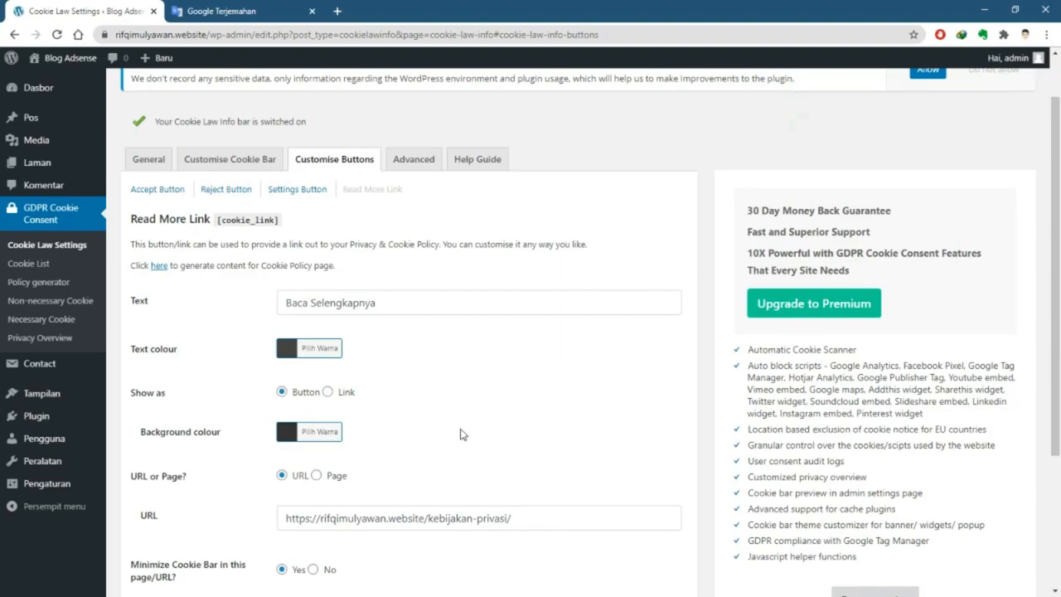
{"action": "scroll", "coordinate": [407, 362], "scroll_direction": "down", "scroll_amount": 1}
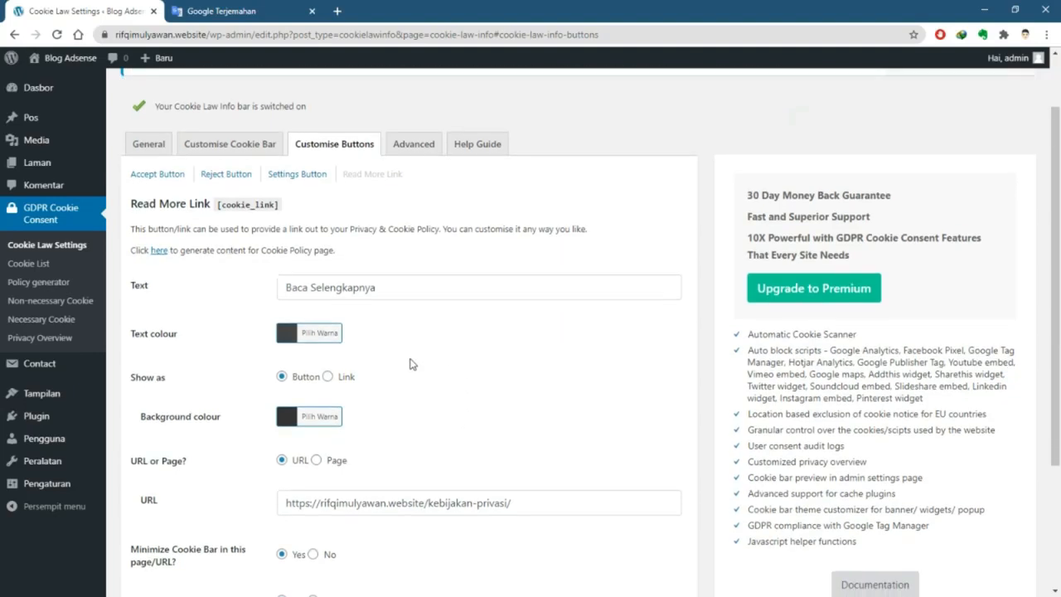
{"action": "scroll", "coordinate": [412, 362], "scroll_direction": "up", "scroll_amount": 2}
{"action": "left_click", "coordinate": [419, 220]}
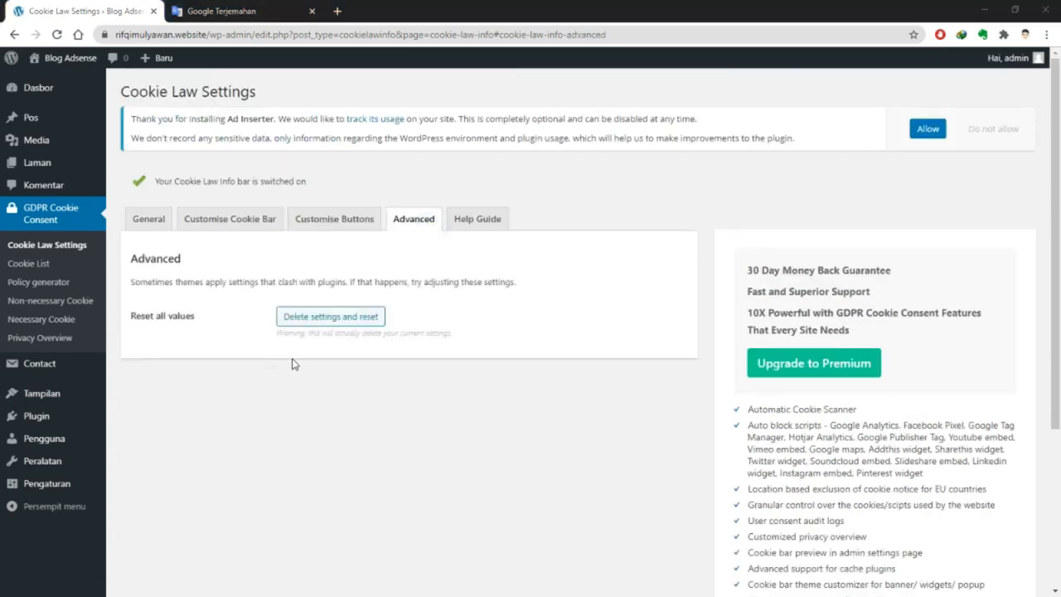
{"action": "left_click", "coordinate": [462, 221]}
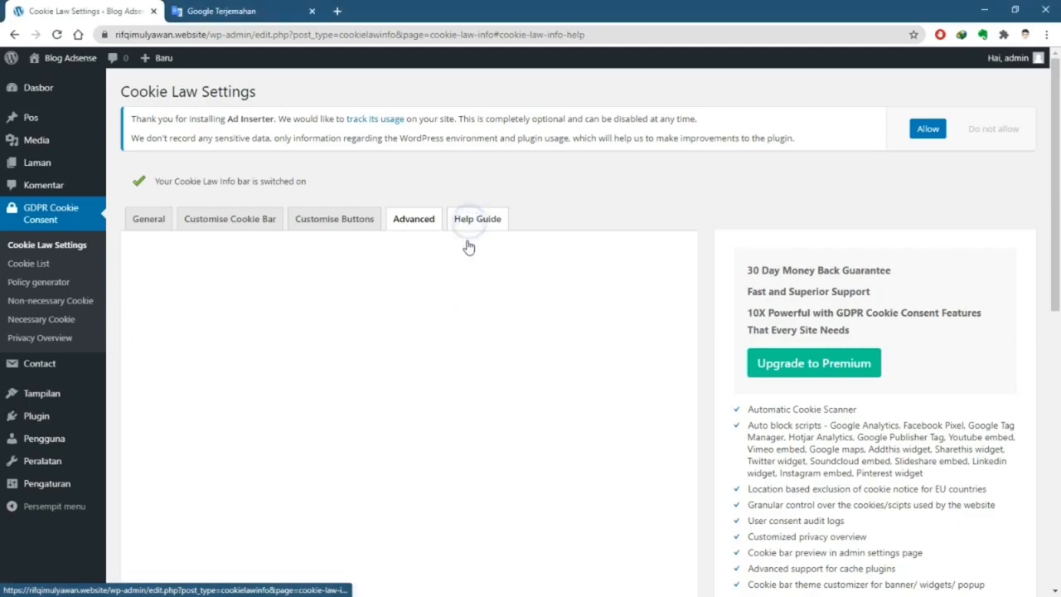
{"action": "scroll", "coordinate": [226, 347], "scroll_direction": "down", "scroll_amount": 3}
{"action": "scroll", "coordinate": [226, 347], "scroll_direction": "up", "scroll_amount": 5}
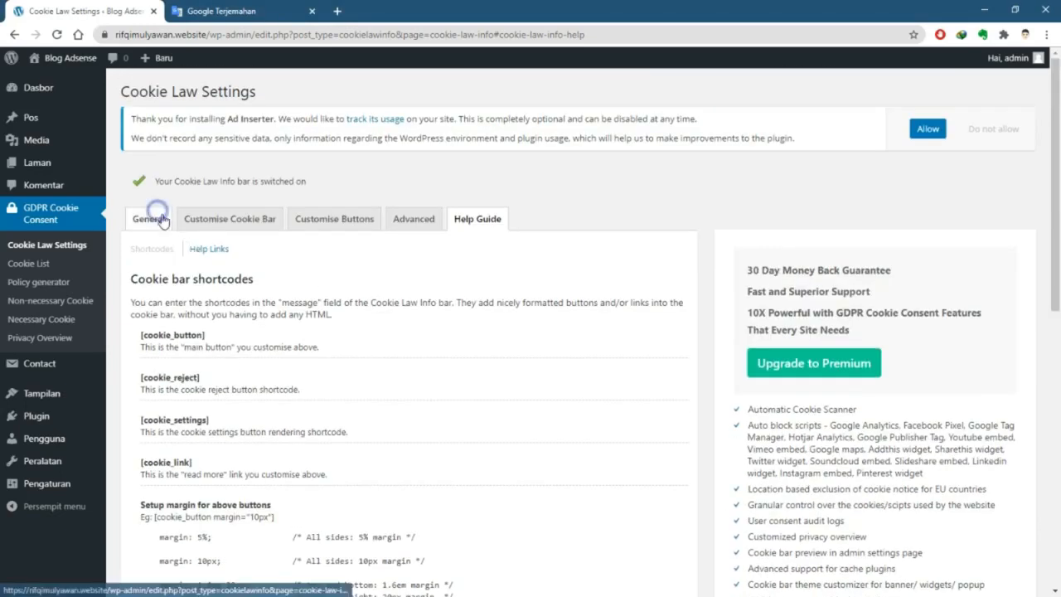
{"action": "left_click", "coordinate": [149, 218]}
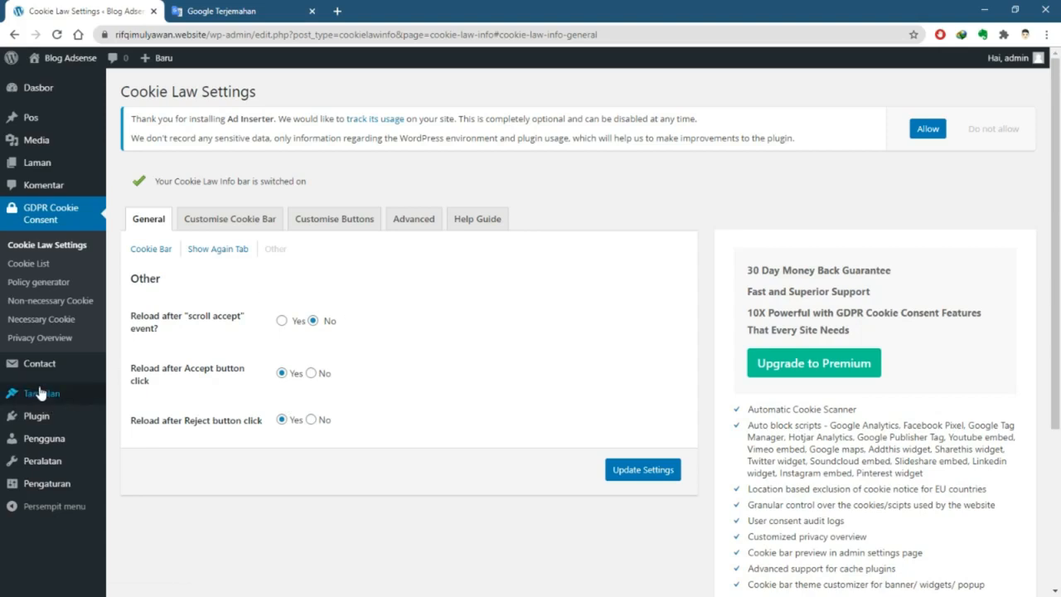
Open the list of installed plugins and look over its entries
{"action": "mouse_move", "coordinate": [55, 427]}
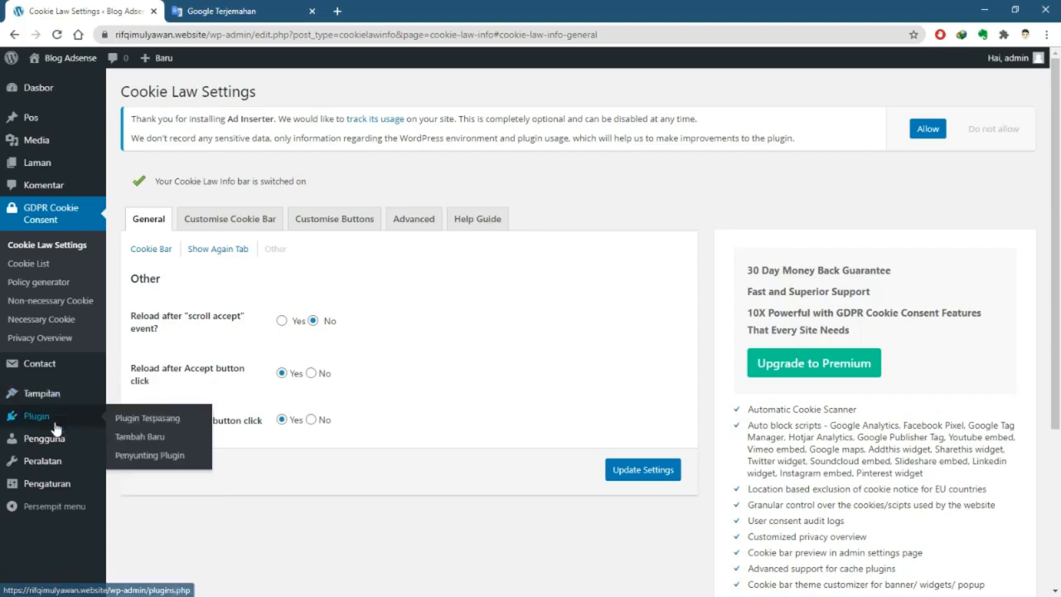
{"action": "left_click", "coordinate": [138, 418]}
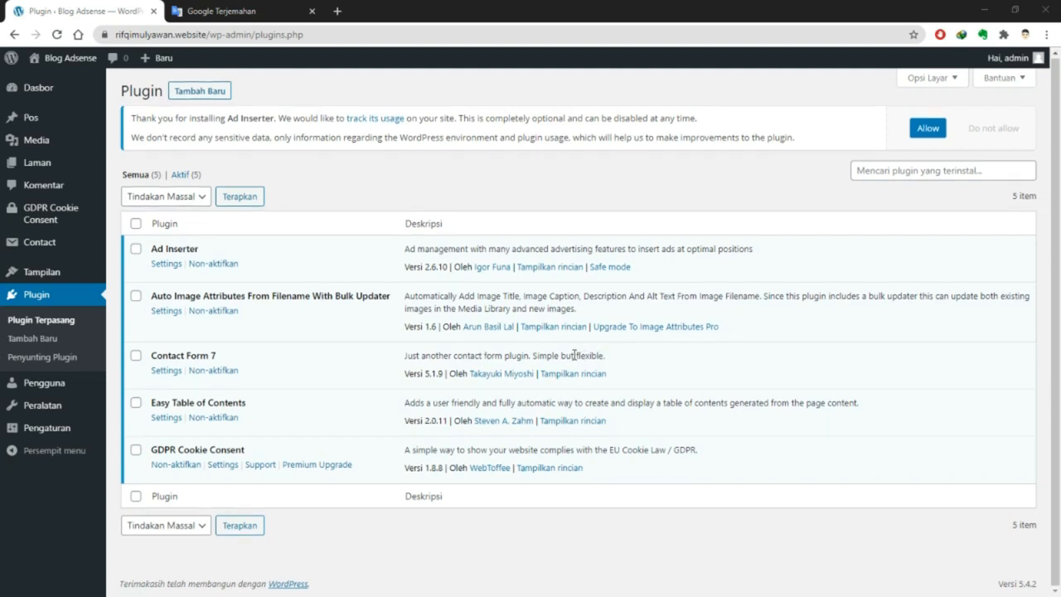
{"action": "scroll", "coordinate": [554, 198], "scroll_direction": "up", "scroll_amount": 1}
{"action": "left_click", "coordinate": [551, 200]}
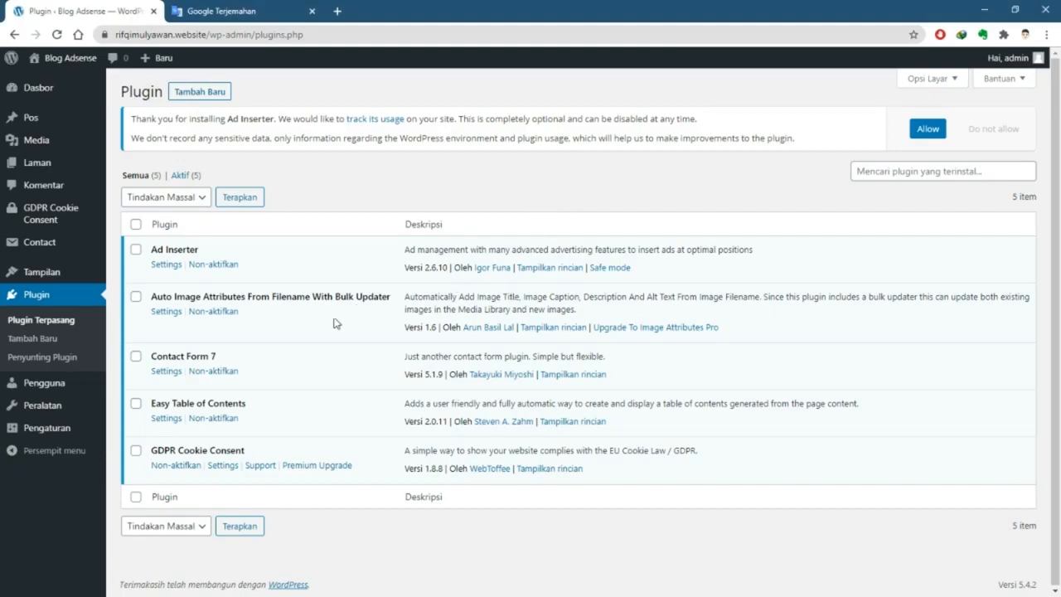
{"action": "scroll", "coordinate": [328, 330], "scroll_direction": "down", "scroll_amount": 1}
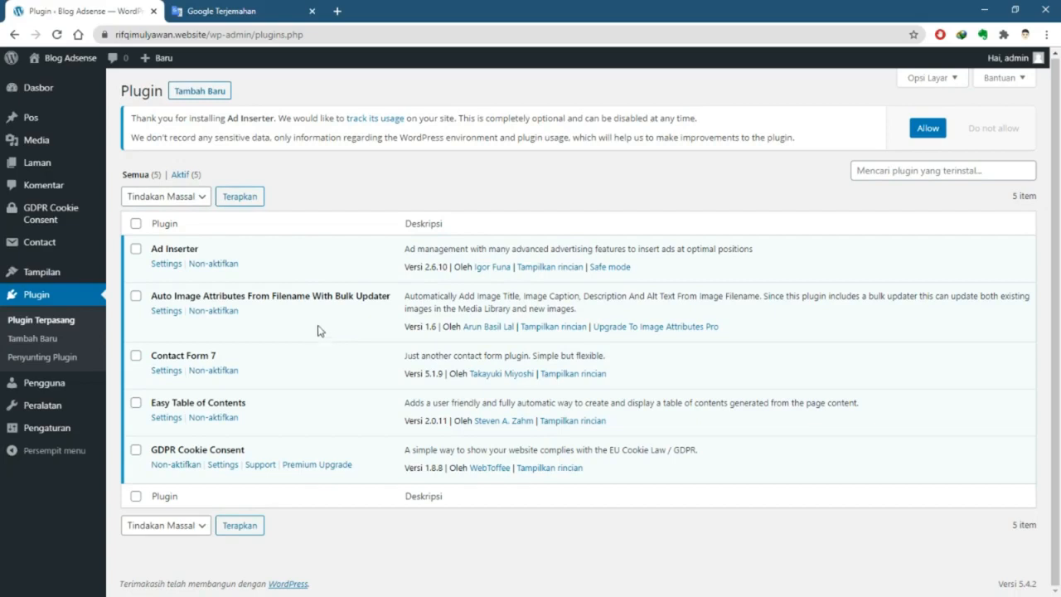
{"action": "left_click", "coordinate": [209, 92]}
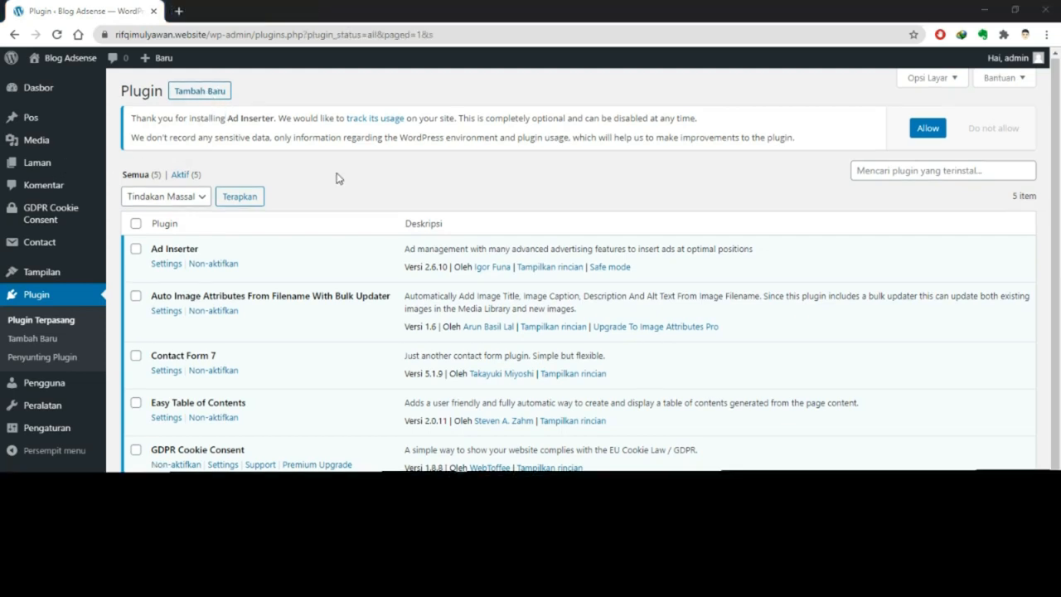
Search the installed plugins for "Image Watermark"
{"action": "left_click", "coordinate": [403, 194]}
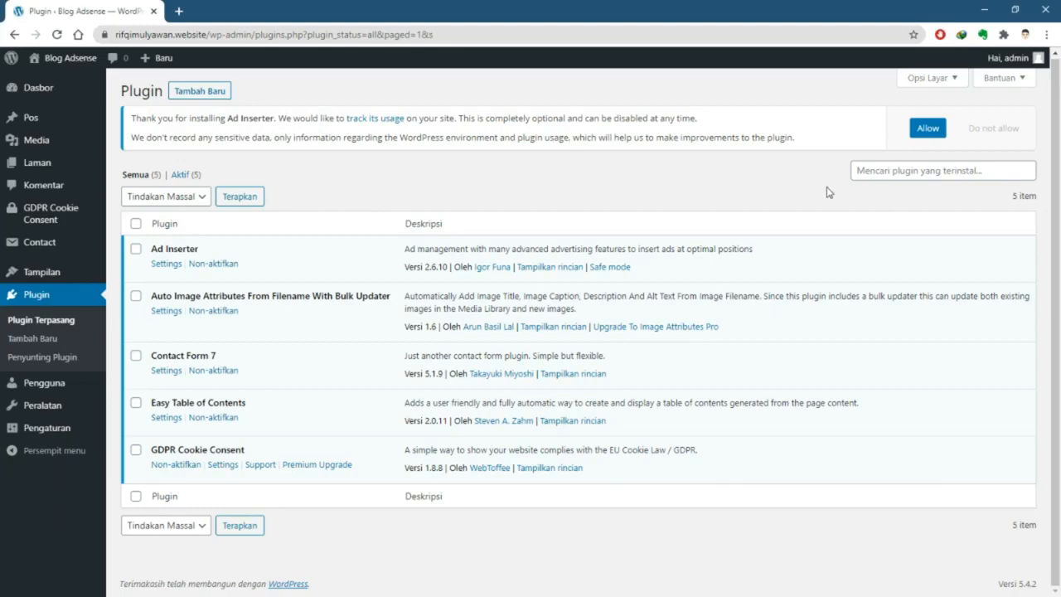
{"action": "left_click", "coordinate": [912, 175]}
{"action": "type", "text": "I"}
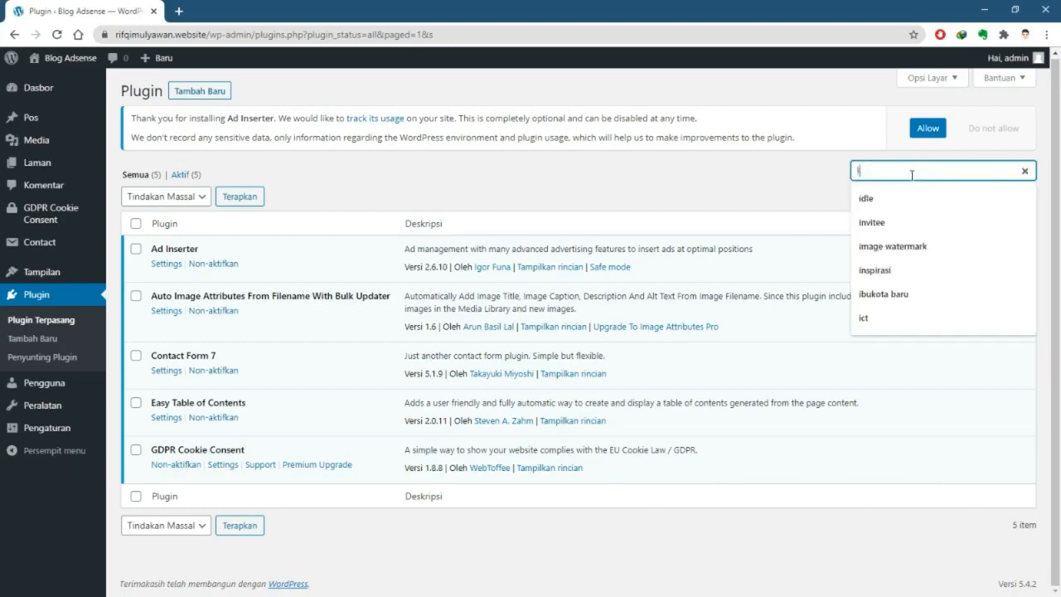
{"action": "type", "text": "mage Waterm"}
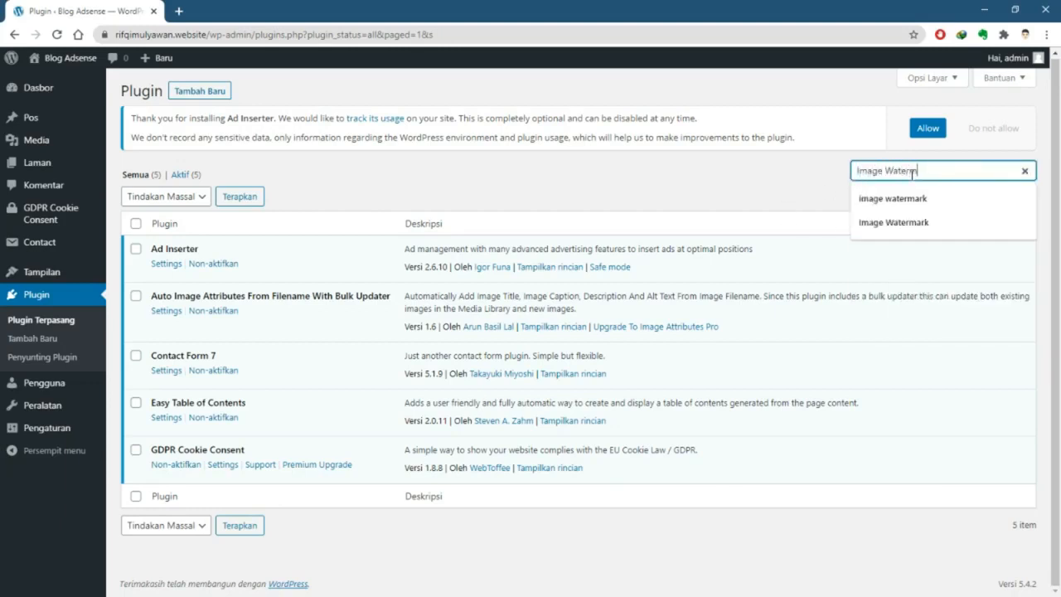
{"action": "type", "text": "ark"}
{"action": "key", "text": "Return"}
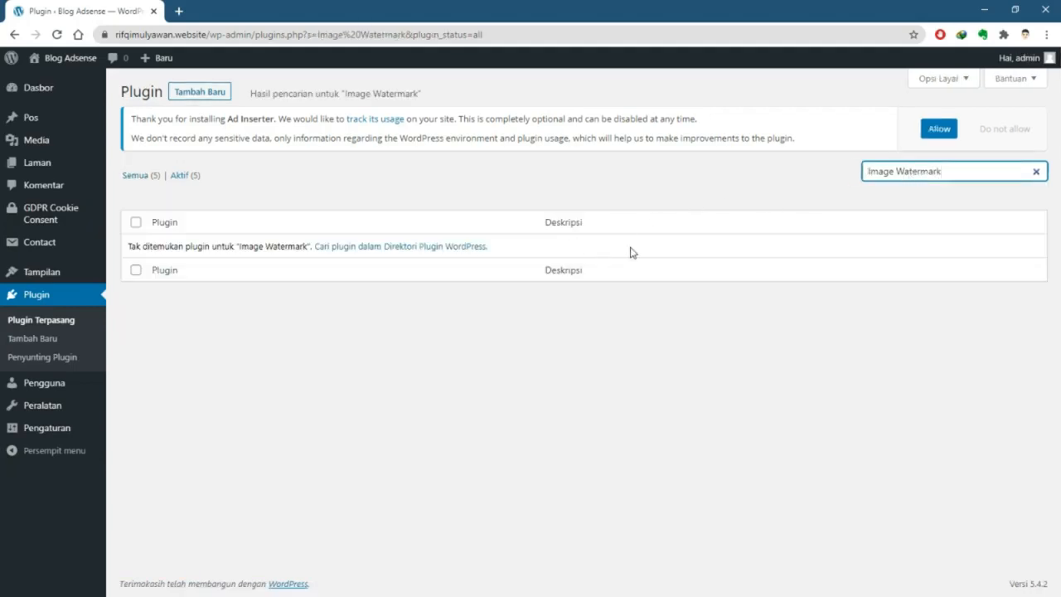
Go to adding a new plugin and search the plugin directory for "Image Watermark"
{"action": "left_click", "coordinate": [196, 184]}
{"action": "left_click", "coordinate": [207, 93]}
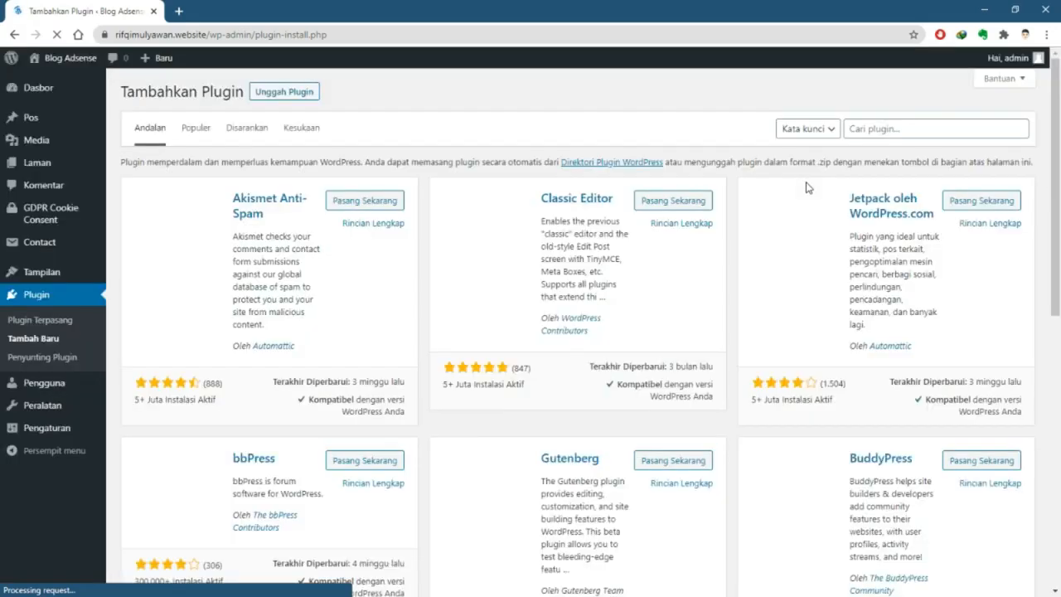
{"action": "left_click", "coordinate": [900, 130]}
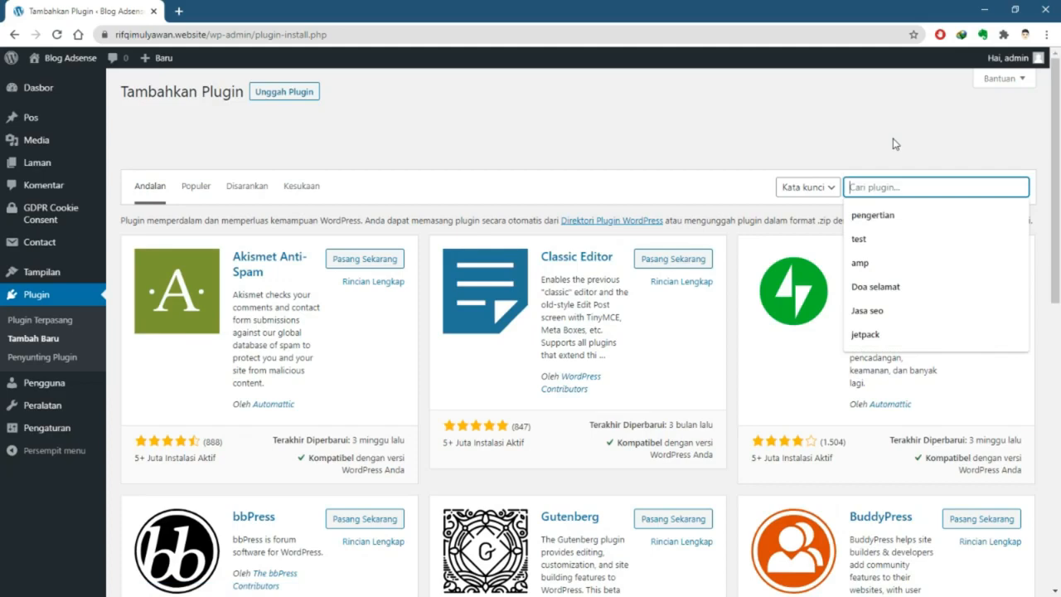
{"action": "type", "text": "Image Water"}
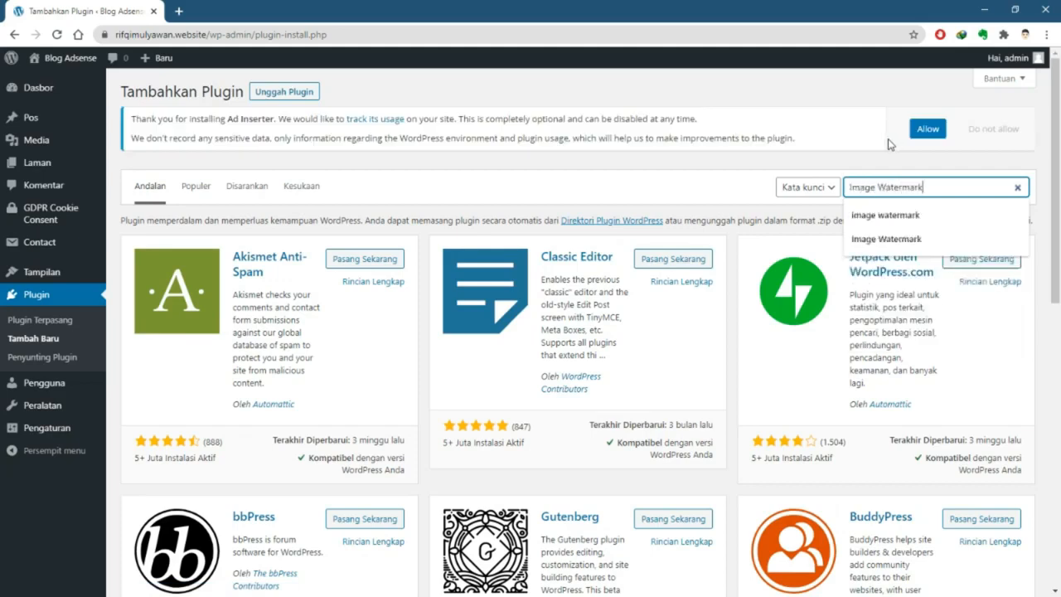
{"action": "type", "text": "mark"}
{"action": "key", "text": "Return"}
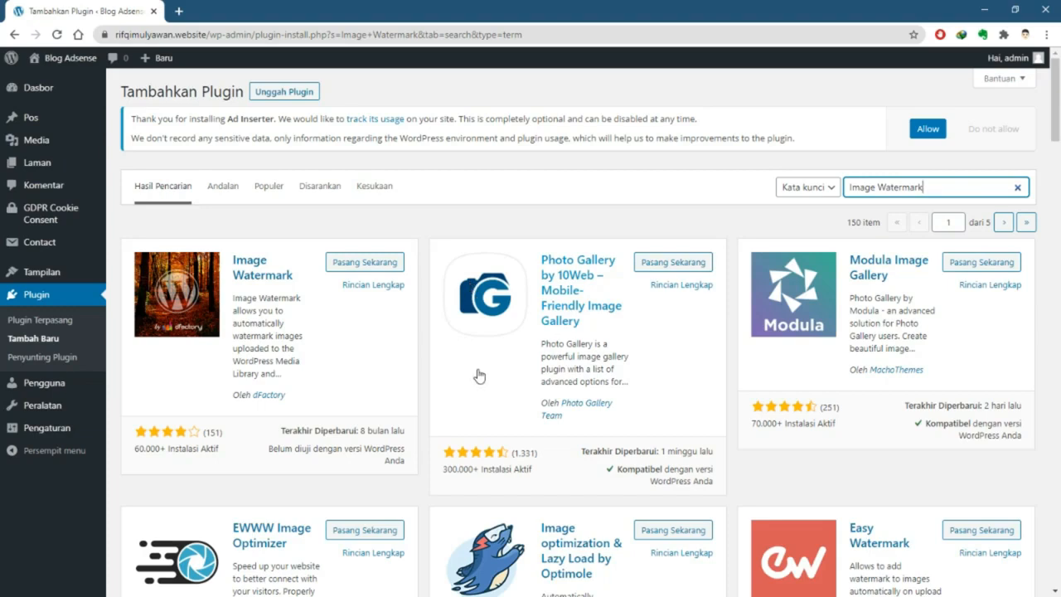
Install and activate the Image Watermark plugin by dFactory
{"action": "scroll", "coordinate": [473, 373], "scroll_direction": "down", "scroll_amount": 1}
{"action": "scroll", "coordinate": [432, 359], "scroll_direction": "up", "scroll_amount": 1}
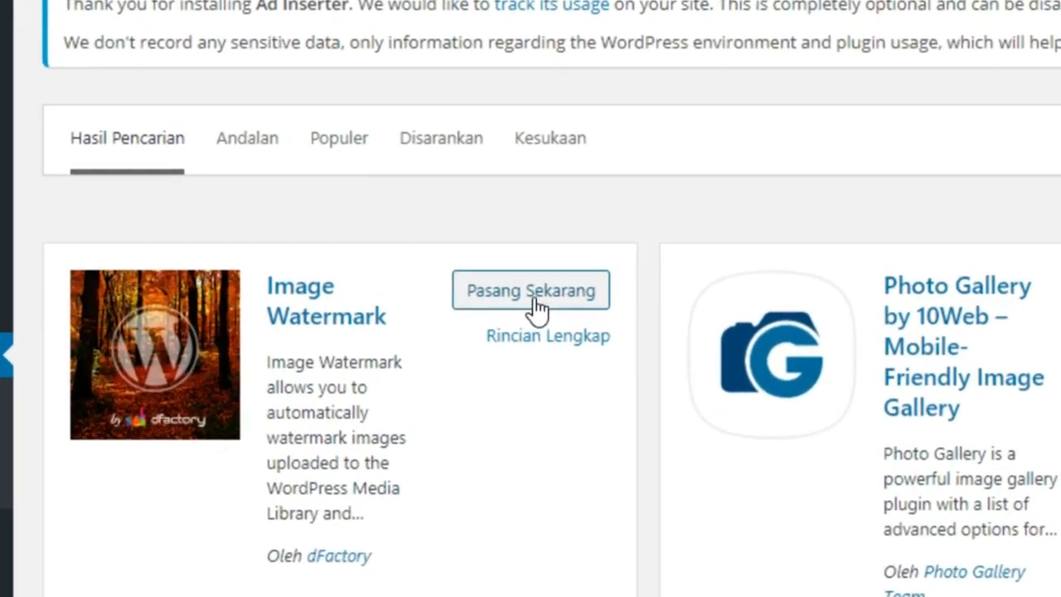
{"action": "left_click", "coordinate": [528, 300]}
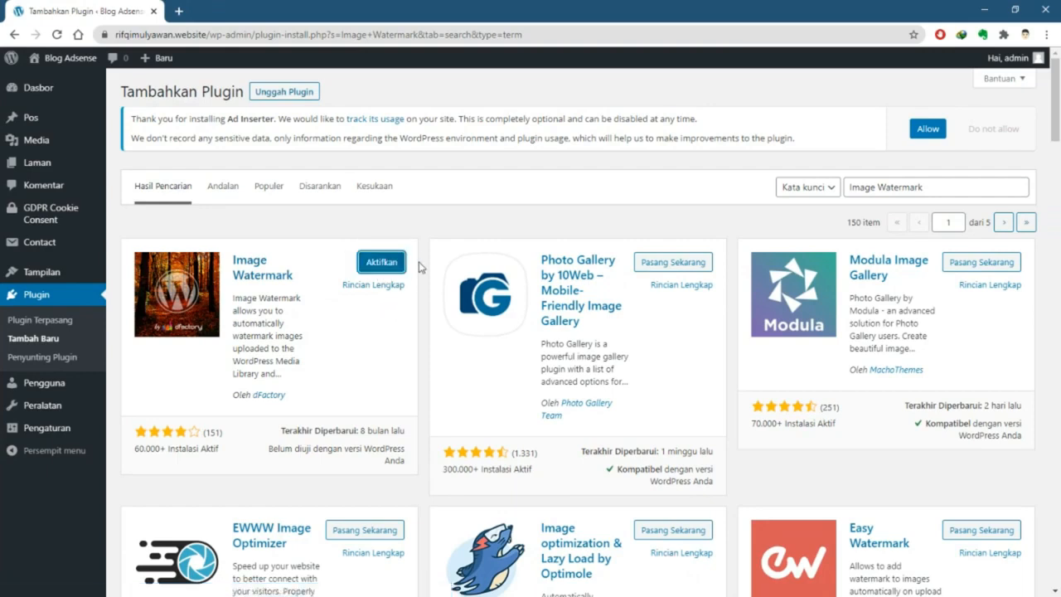
{"action": "left_click", "coordinate": [391, 270]}
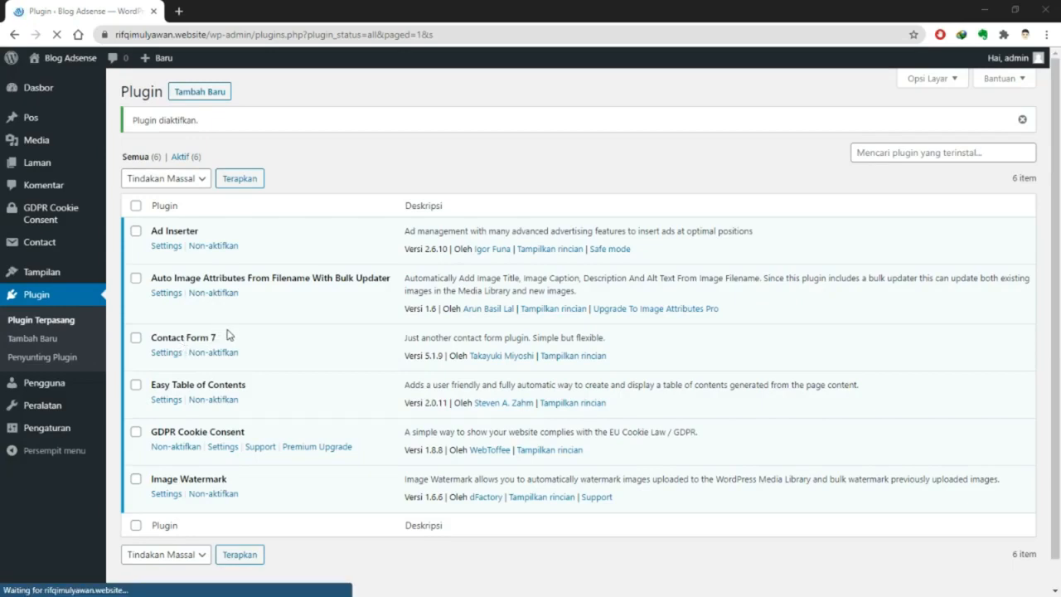
Open the settings of the Image Watermark plugin
{"action": "scroll", "coordinate": [229, 334], "scroll_direction": "down", "scroll_amount": 1}
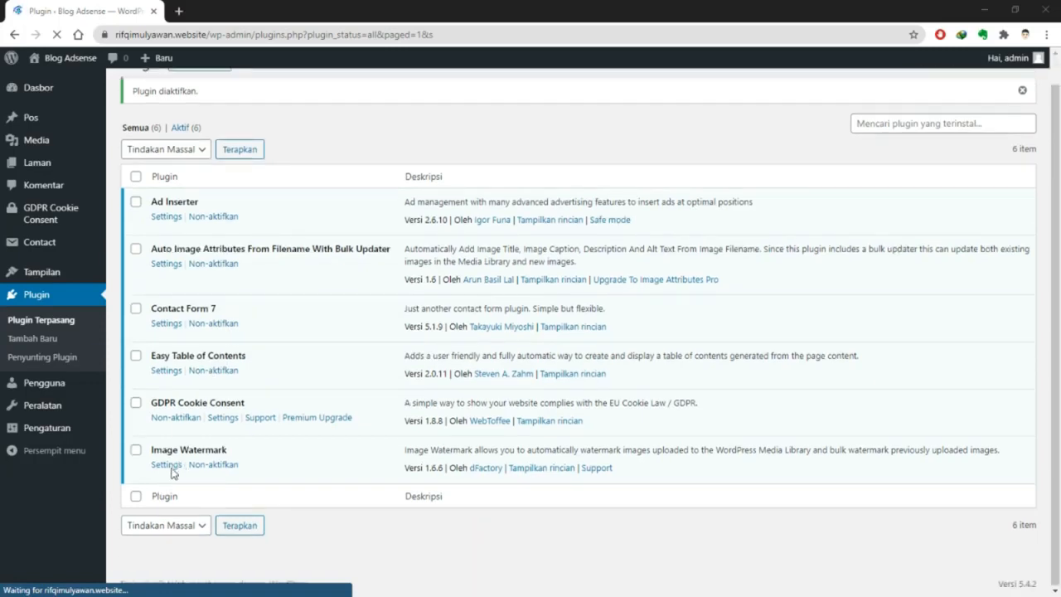
{"action": "left_click", "coordinate": [168, 465]}
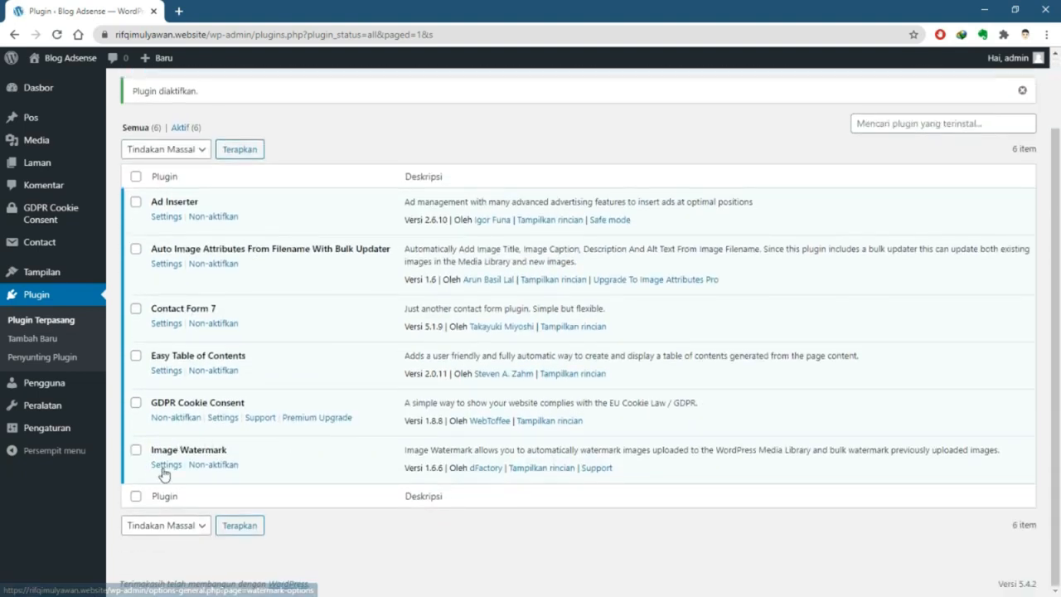
{"action": "left_click", "coordinate": [165, 467]}
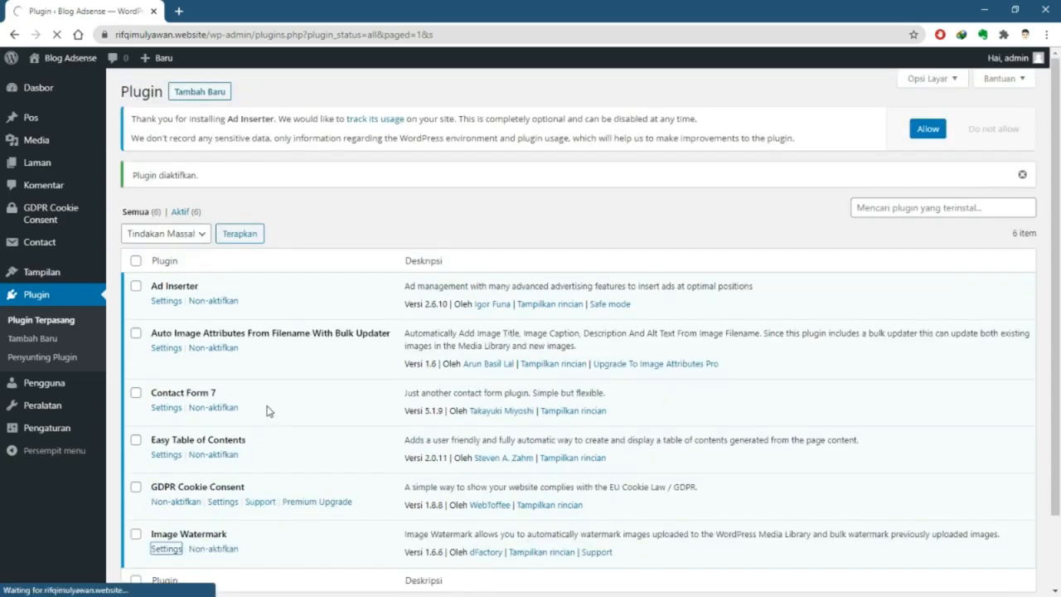
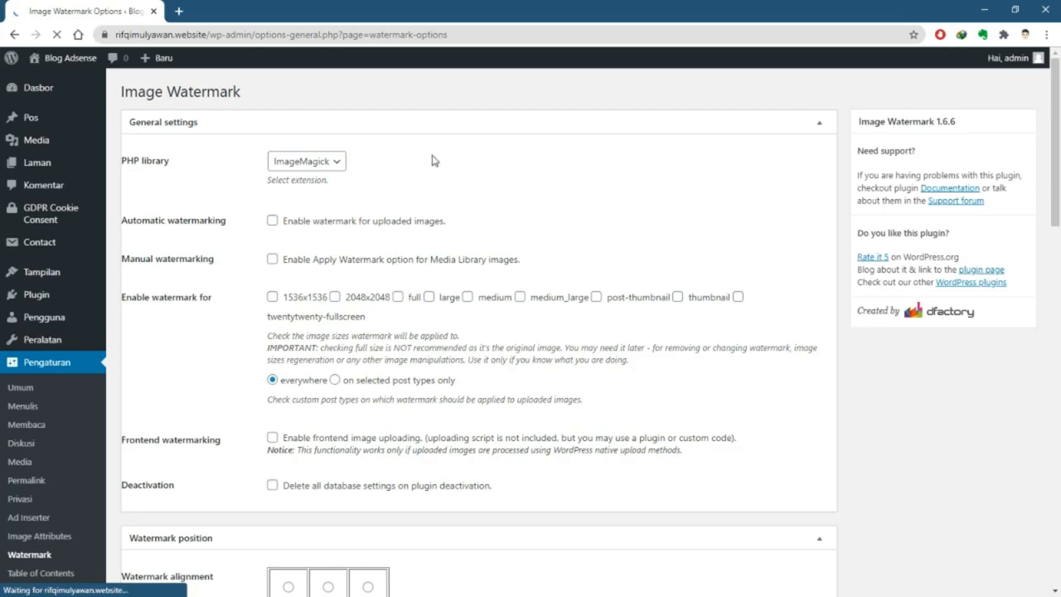
Enable automatic watermarking for uploaded images and the manual Apply Watermark option for Media Library images
{"action": "scroll", "coordinate": [431, 161], "scroll_direction": "down", "scroll_amount": 1}
{"action": "scroll", "coordinate": [433, 161], "scroll_direction": "up", "scroll_amount": 1}
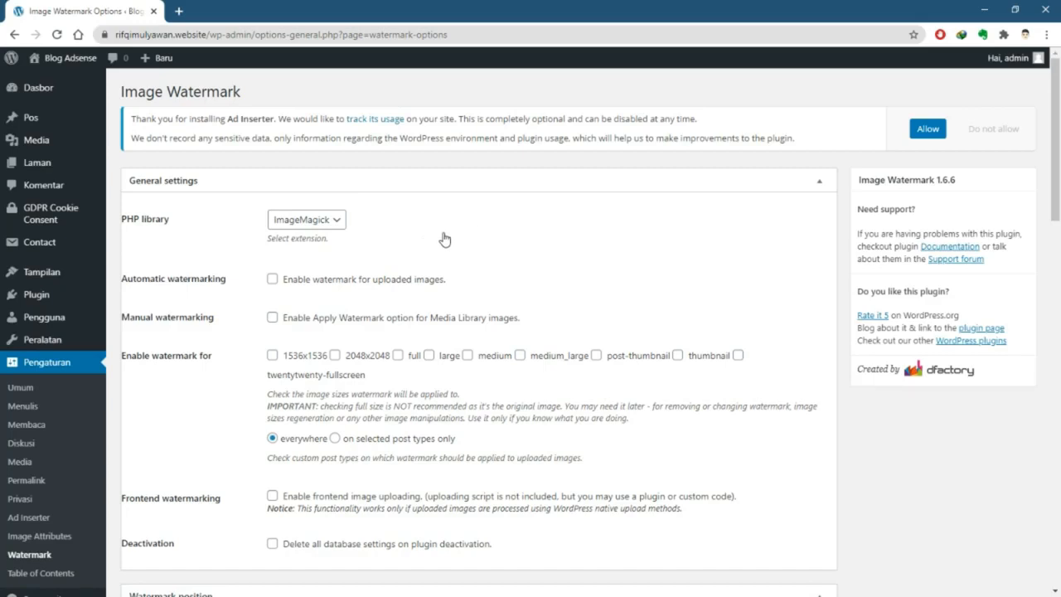
{"action": "left_click", "coordinate": [271, 280]}
{"action": "left_click", "coordinate": [273, 320]}
{"action": "scroll", "coordinate": [290, 325], "scroll_direction": "down", "scroll_amount": 1}
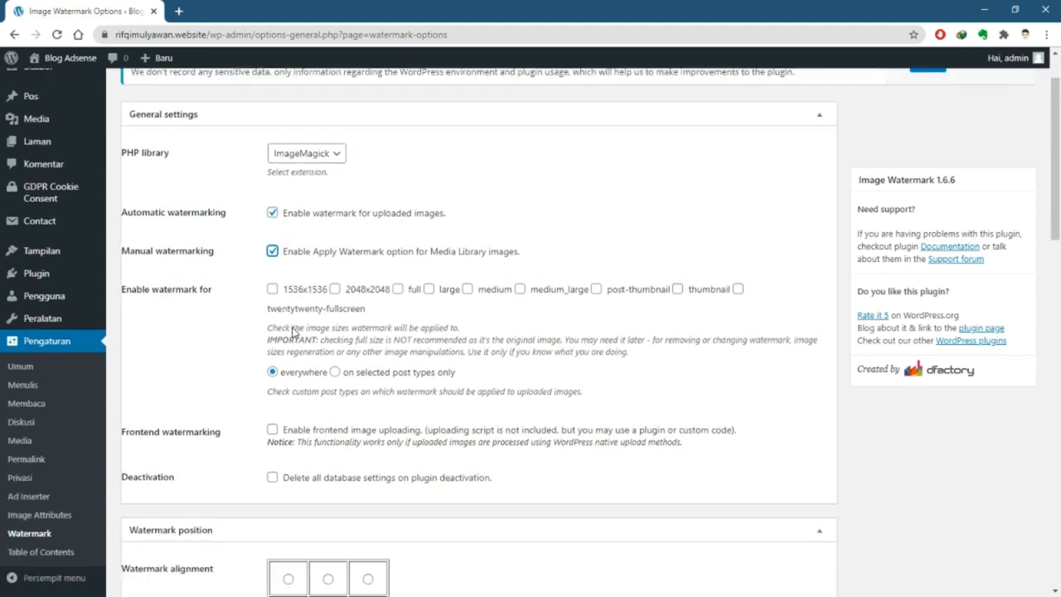
Restrict the watermark to selected post types only and choose post
{"action": "left_click", "coordinate": [334, 373]}
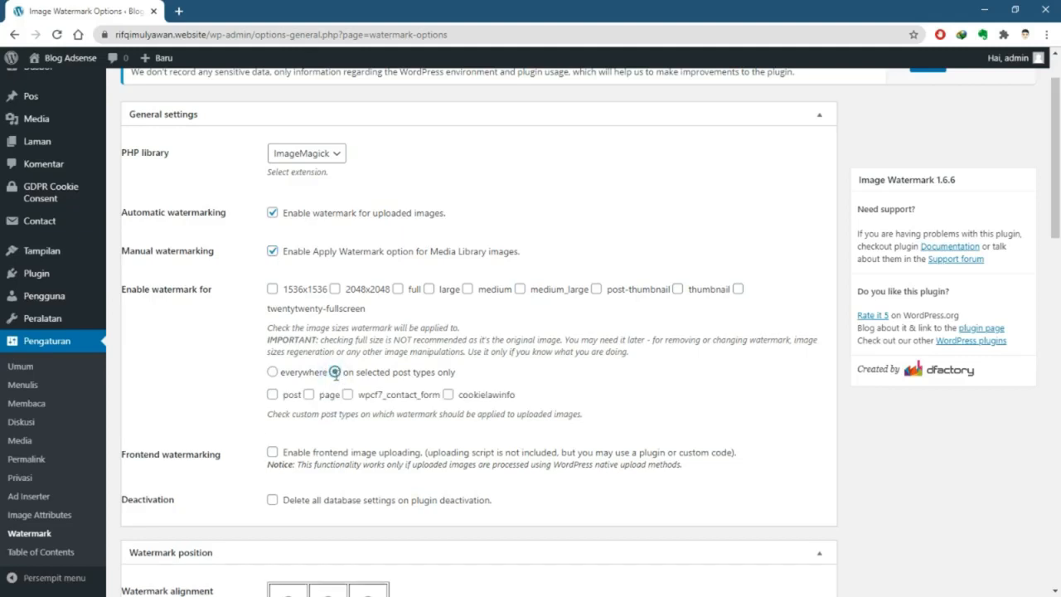
{"action": "left_click", "coordinate": [272, 394]}
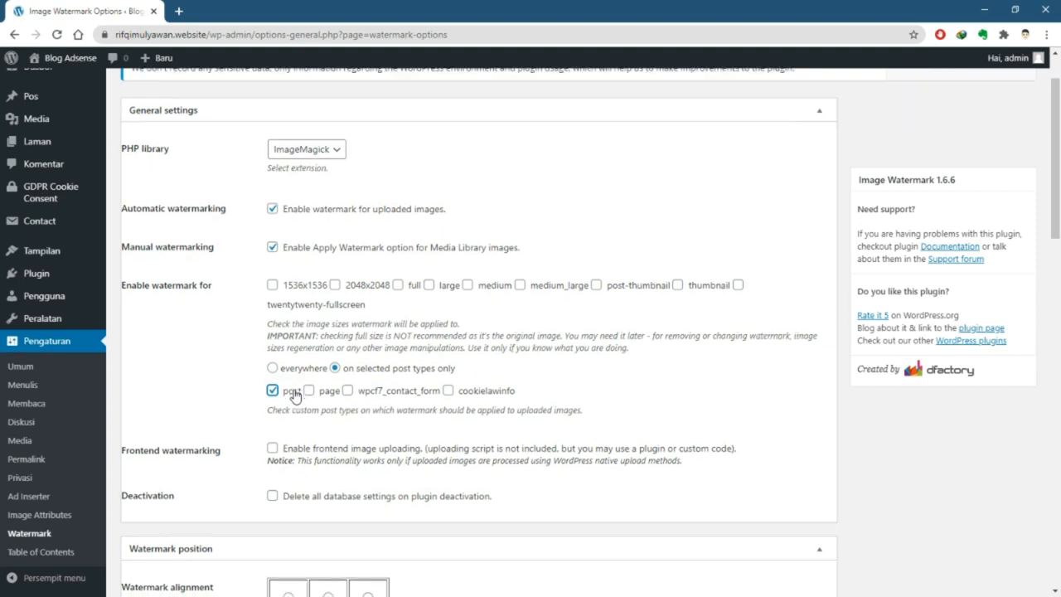
{"action": "scroll", "coordinate": [294, 395], "scroll_direction": "down", "scroll_amount": 1}
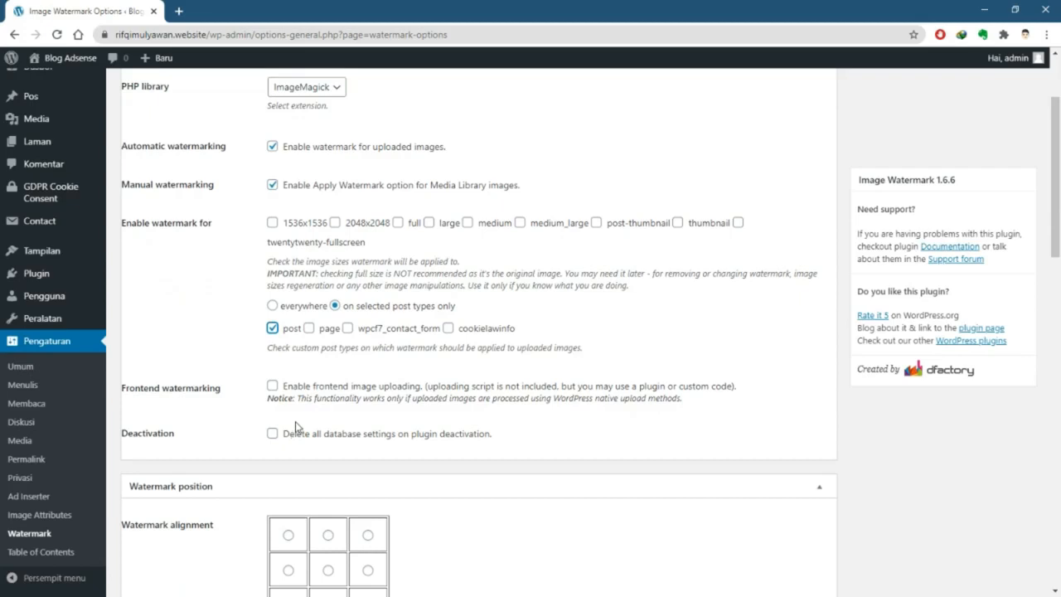
{"action": "scroll", "coordinate": [295, 421], "scroll_direction": "down", "scroll_amount": 1}
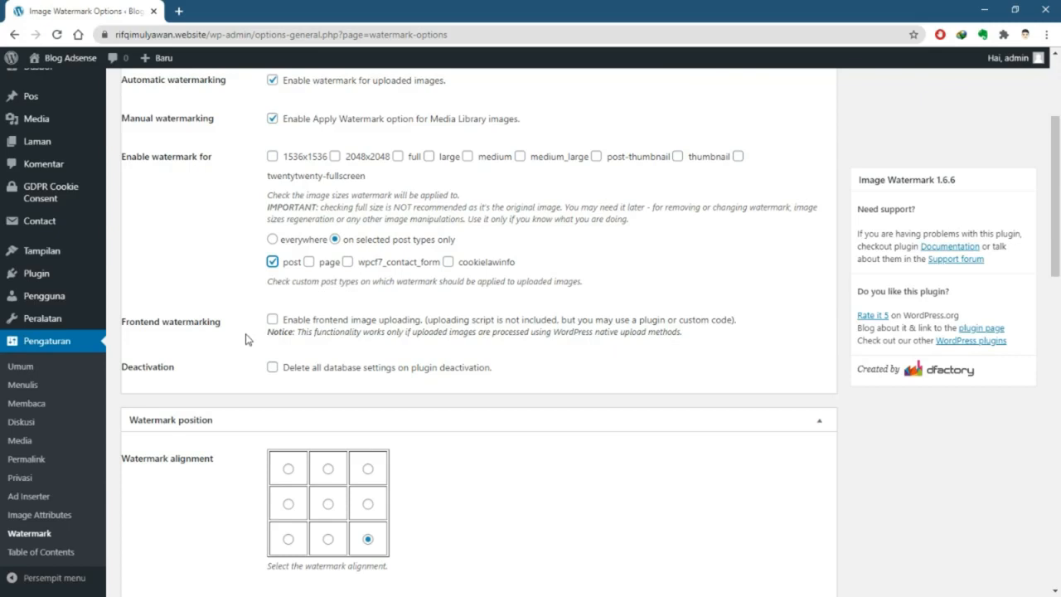
{"action": "scroll", "coordinate": [246, 339], "scroll_direction": "down", "scroll_amount": 1}
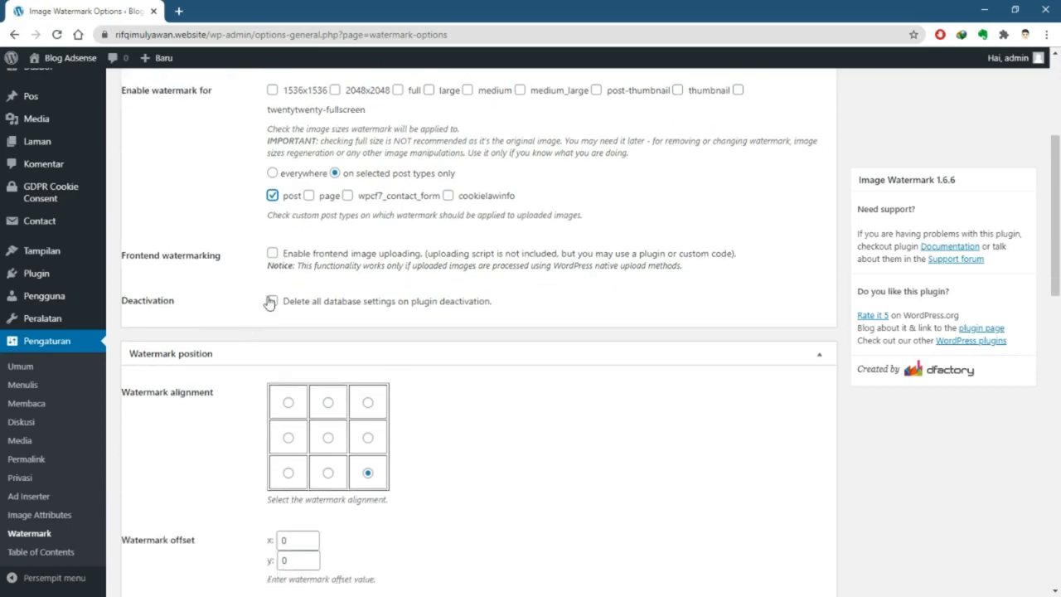
Enable frontend image uploading and set the watermark alignment to the bottom-right cell of the position grid
{"action": "left_click", "coordinate": [273, 255]}
{"action": "scroll", "coordinate": [351, 278], "scroll_direction": "down", "scroll_amount": 1}
{"action": "scroll", "coordinate": [350, 276], "scroll_direction": "down", "scroll_amount": 1}
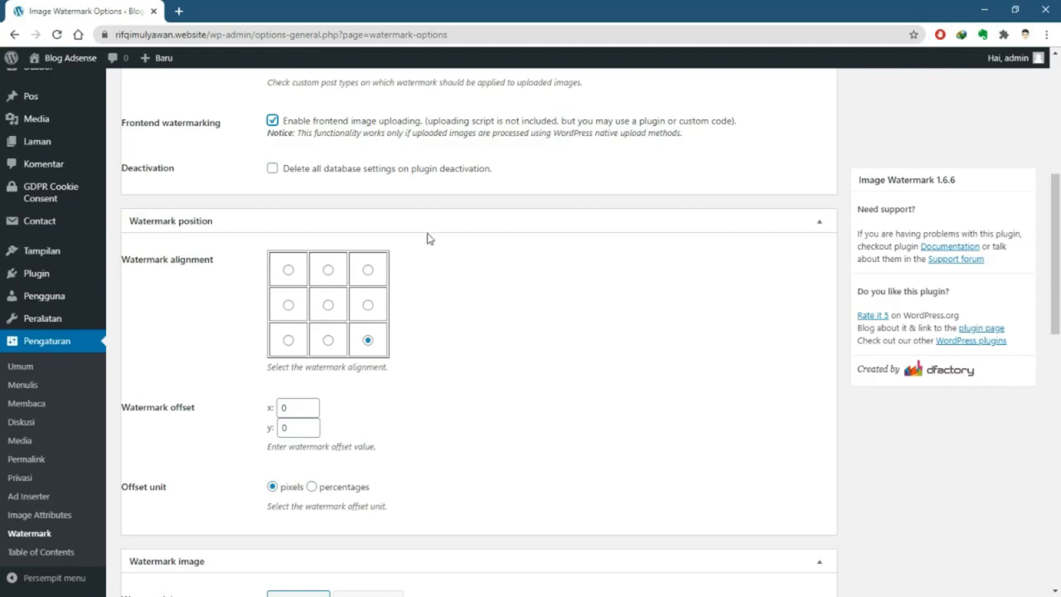
{"action": "scroll", "coordinate": [428, 237], "scroll_direction": "down", "scroll_amount": 1}
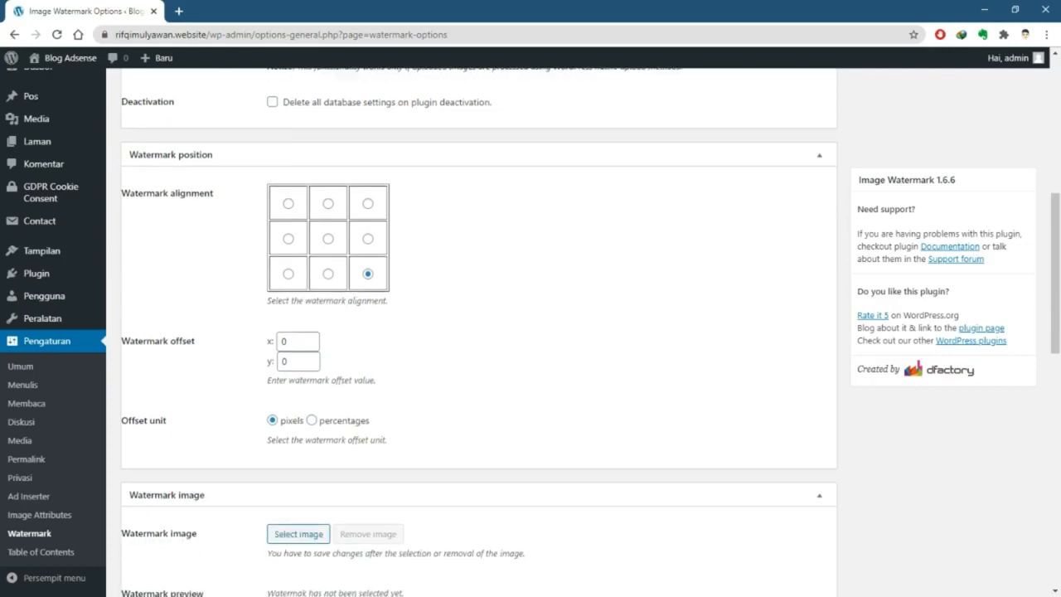
{"action": "left_click", "coordinate": [288, 274]}
{"action": "left_click", "coordinate": [368, 274]}
Start uploading a watermark image from the computer and browse to the website's own folder under Web Work
{"action": "scroll", "coordinate": [419, 331], "scroll_direction": "down", "scroll_amount": 1}
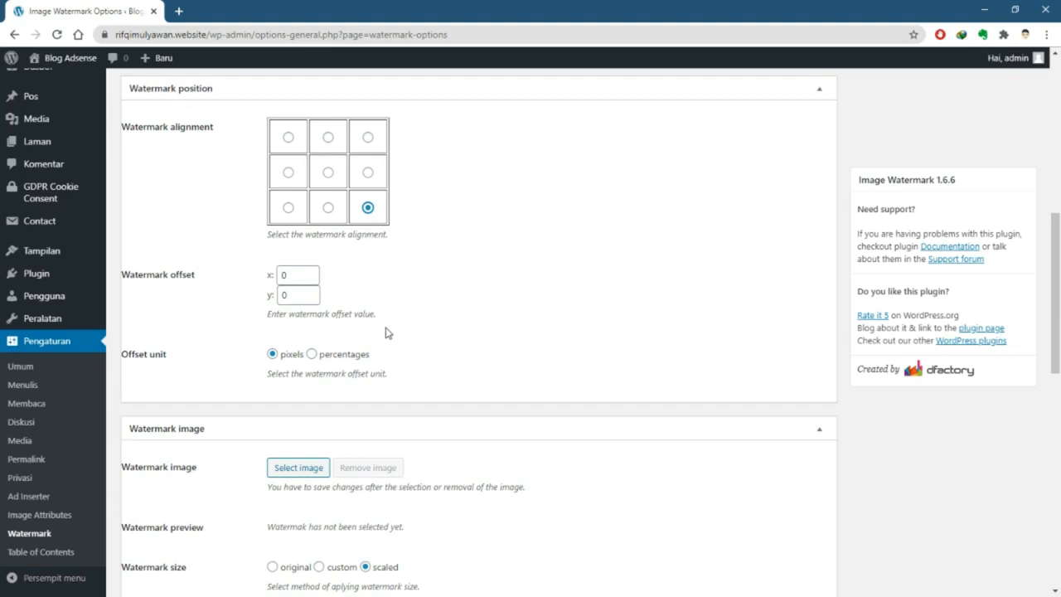
{"action": "scroll", "coordinate": [386, 332], "scroll_direction": "down", "scroll_amount": 2}
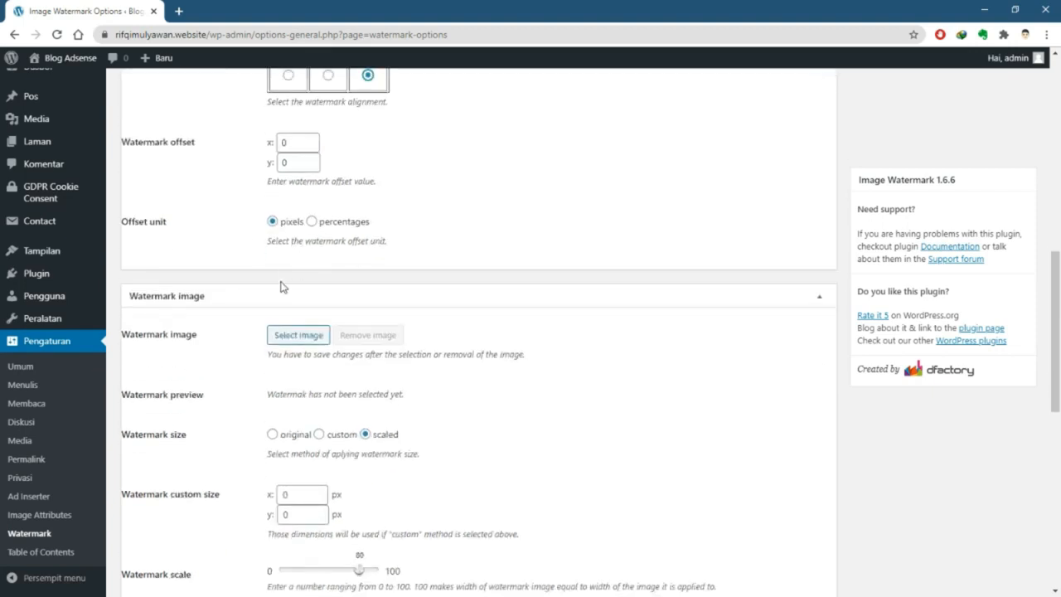
{"action": "scroll", "coordinate": [267, 328], "scroll_direction": "down", "scroll_amount": 2}
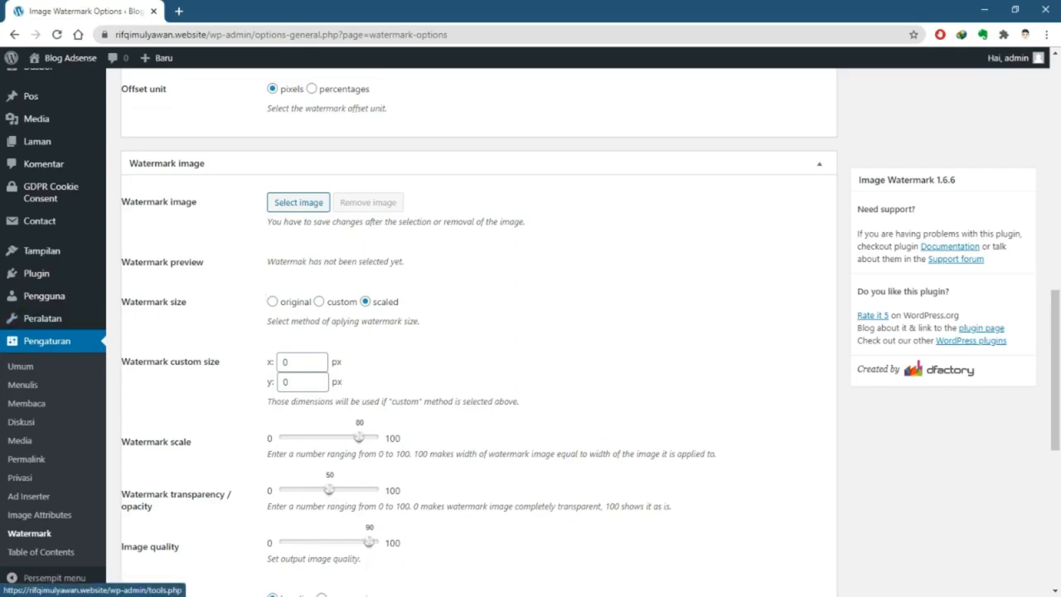
{"action": "left_click", "coordinate": [300, 204]}
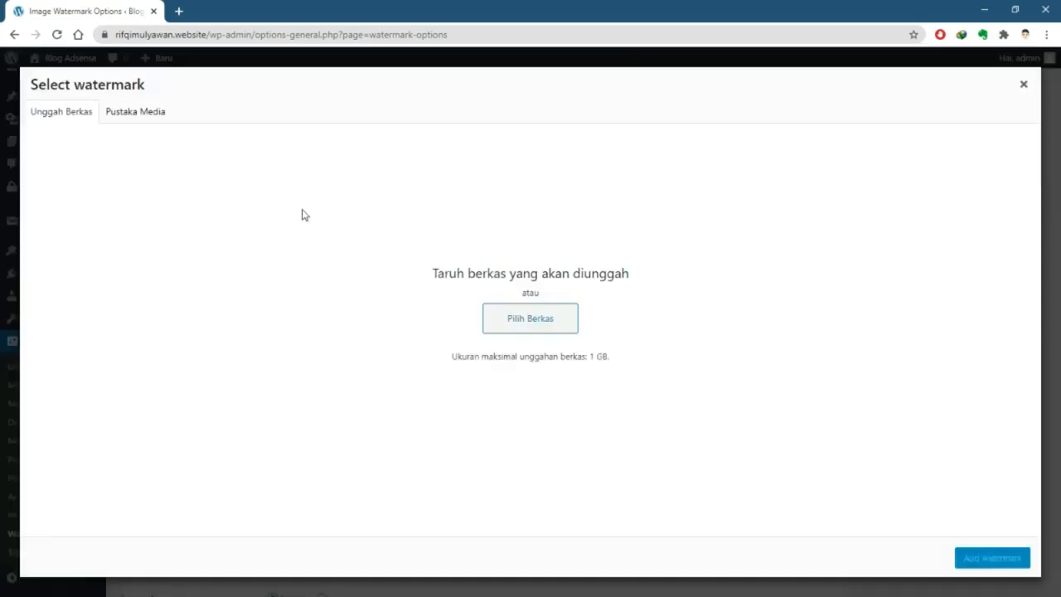
{"action": "left_click", "coordinate": [507, 326]}
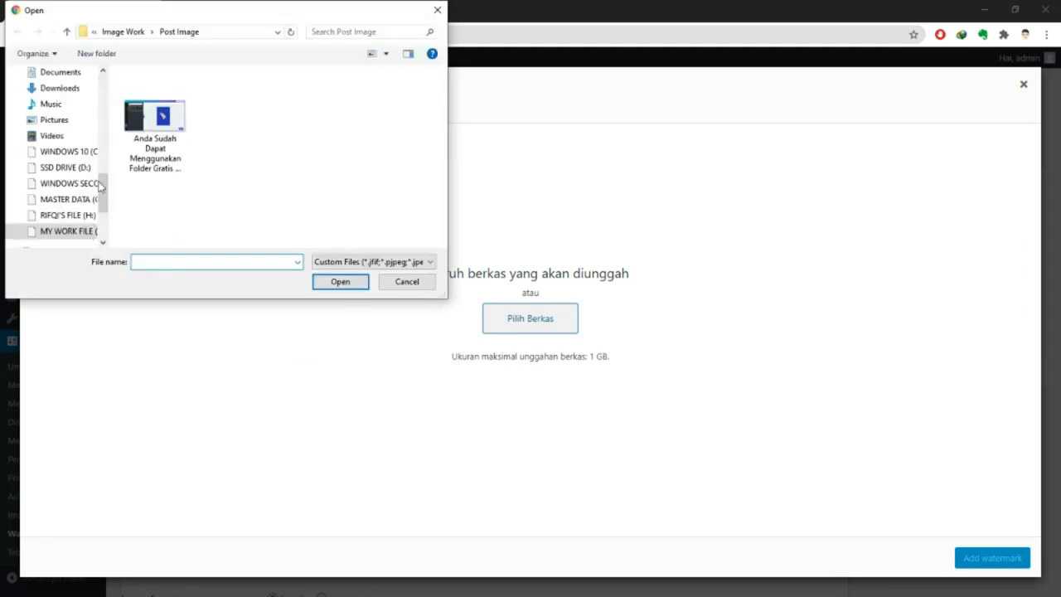
{"action": "scroll", "coordinate": [68, 164], "scroll_direction": "up", "scroll_amount": 1}
{"action": "scroll", "coordinate": [68, 164], "scroll_direction": "up", "scroll_amount": 4}
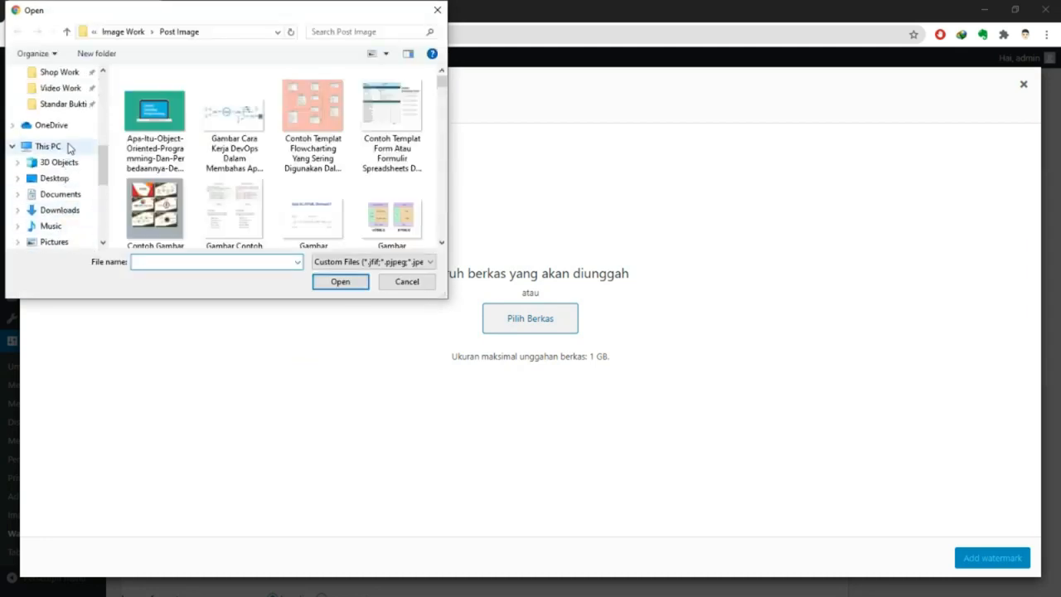
{"action": "scroll", "coordinate": [72, 110], "scroll_direction": "up", "scroll_amount": 3}
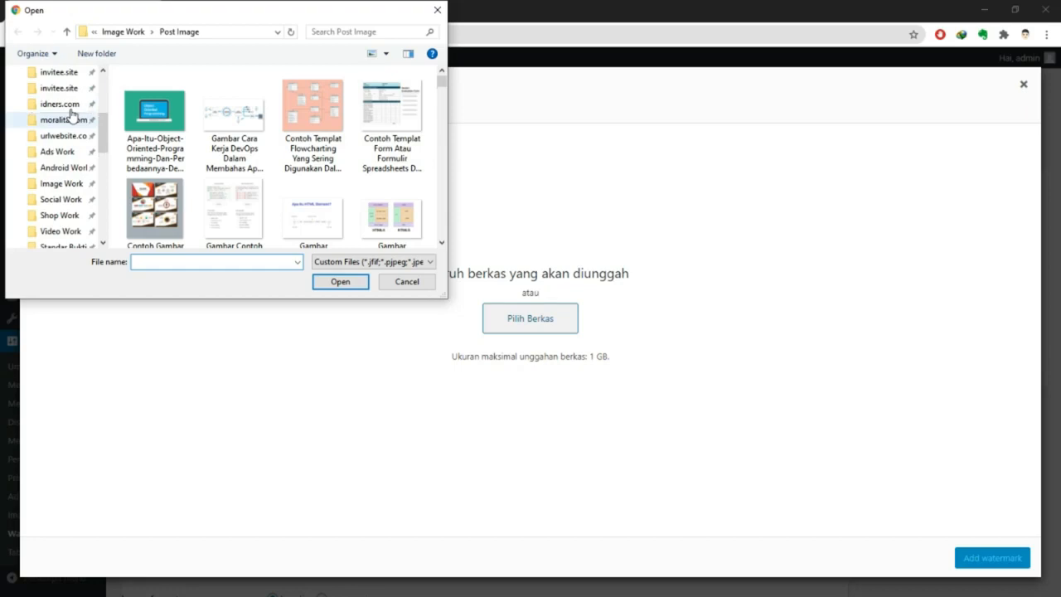
{"action": "left_click", "coordinate": [70, 90]}
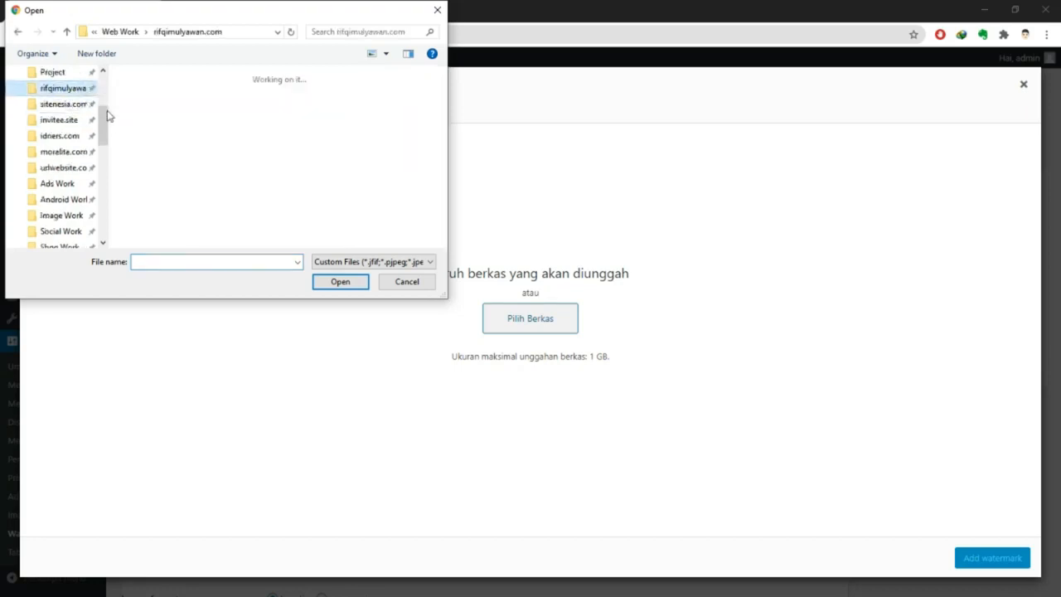
Upload the RM favicon PNG, the one without the 1400 suffix, and add it as the watermark image
{"action": "scroll", "coordinate": [78, 149], "scroll_direction": "down", "scroll_amount": 3}
{"action": "scroll", "coordinate": [83, 149], "scroll_direction": "down", "scroll_amount": 5}
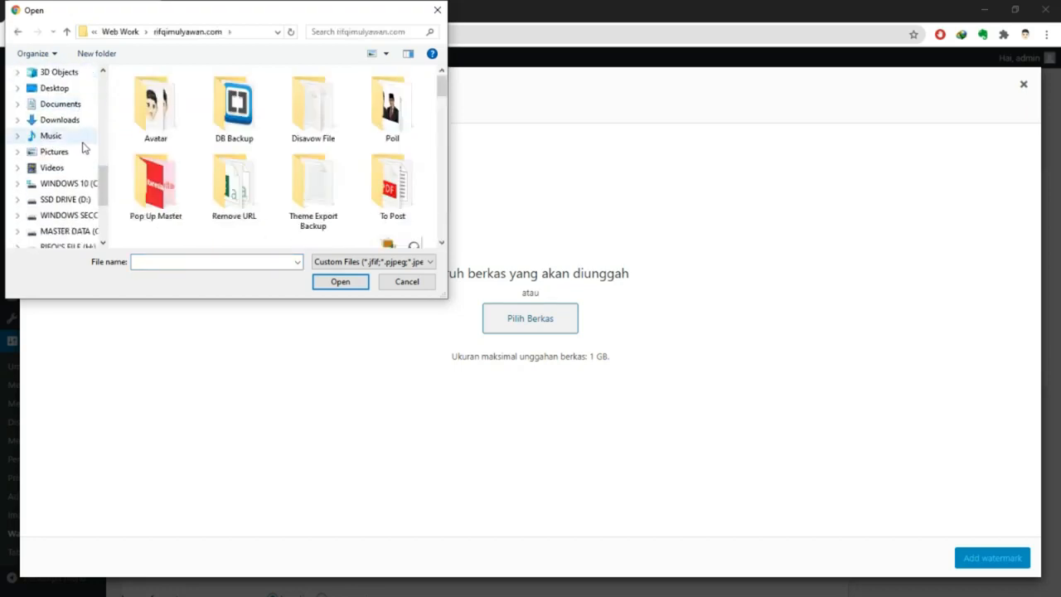
{"action": "scroll", "coordinate": [309, 215], "scroll_direction": "down", "scroll_amount": 2}
{"action": "scroll", "coordinate": [307, 203], "scroll_direction": "down", "scroll_amount": 8}
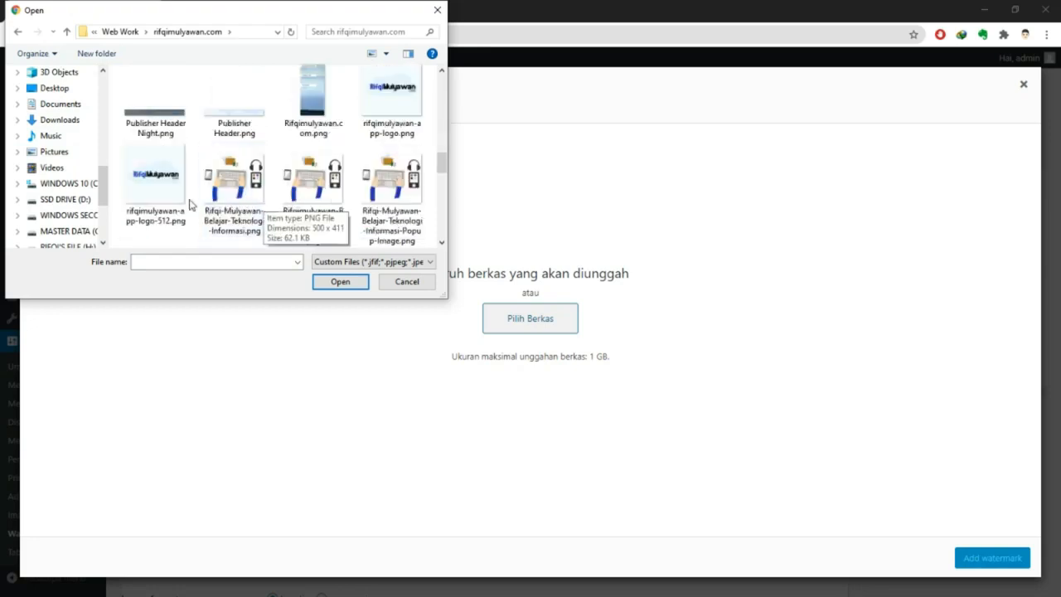
{"action": "scroll", "coordinate": [188, 203], "scroll_direction": "down", "scroll_amount": 3}
{"action": "left_click", "coordinate": [174, 120]}
{"action": "scroll", "coordinate": [294, 209], "scroll_direction": "down", "scroll_amount": 5}
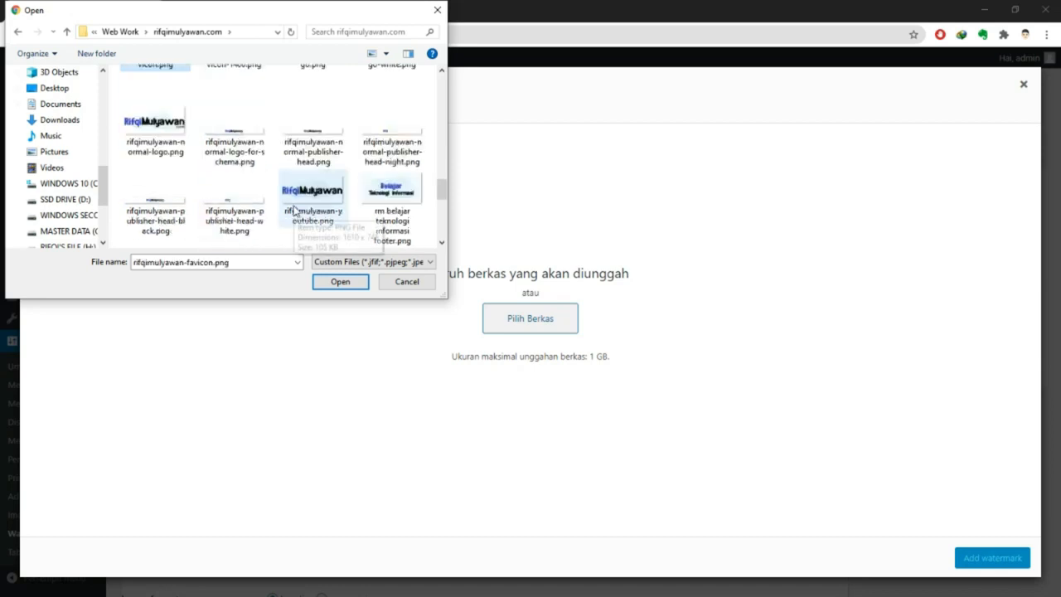
{"action": "scroll", "coordinate": [292, 206], "scroll_direction": "up", "scroll_amount": 5}
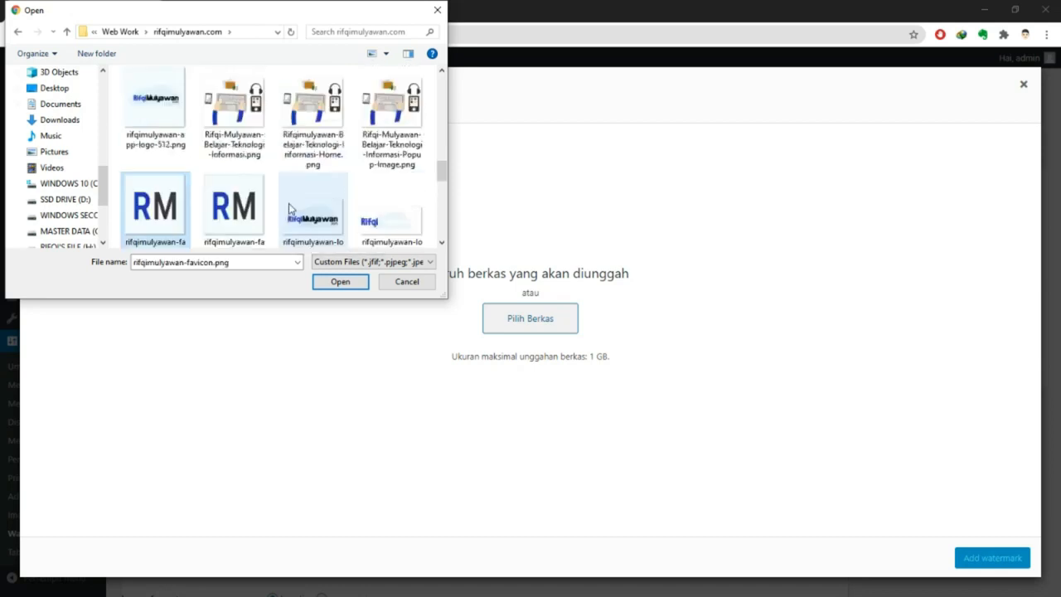
{"action": "scroll", "coordinate": [286, 209], "scroll_direction": "down", "scroll_amount": 1}
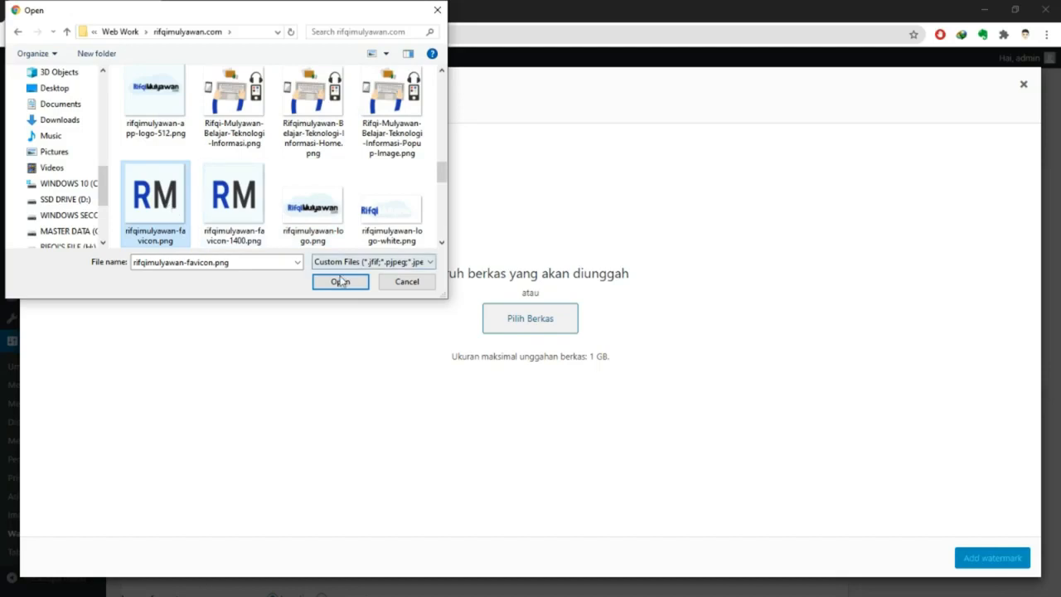
{"action": "left_click", "coordinate": [341, 281]}
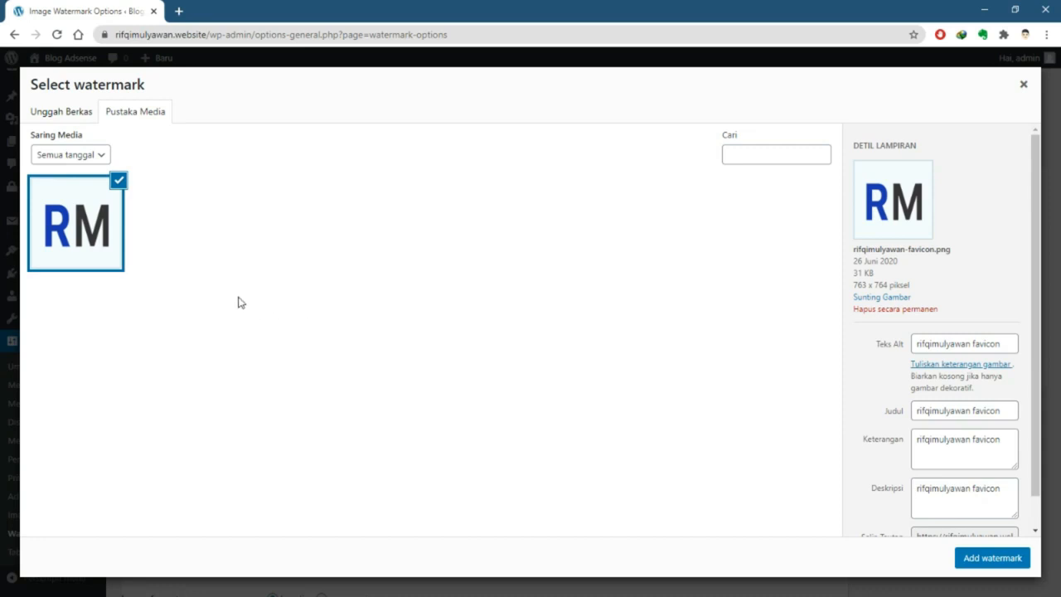
{"action": "left_click", "coordinate": [989, 558]}
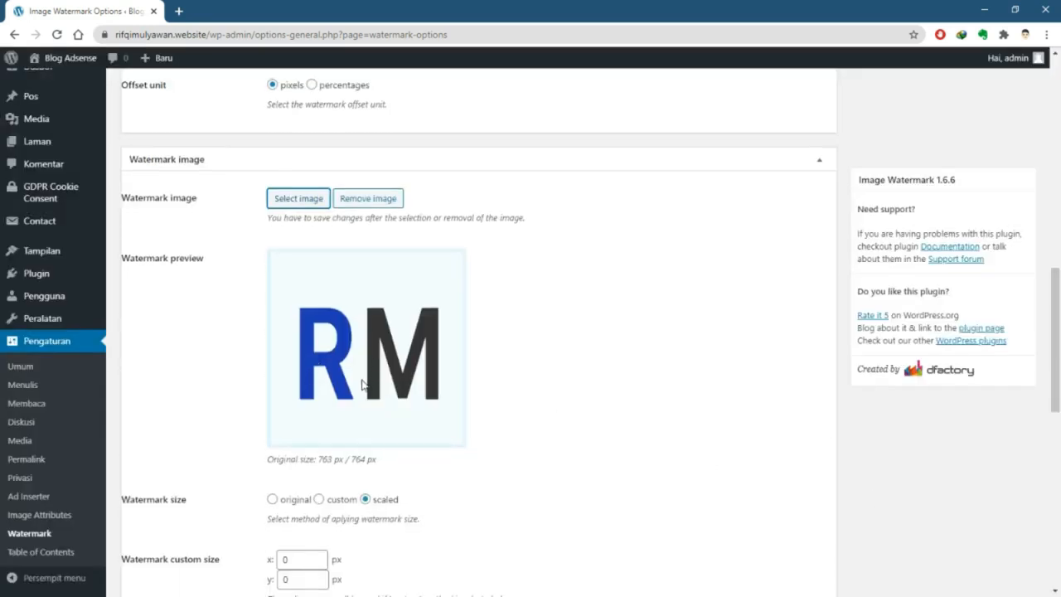
Set the watermark scale to 30 and the image quality to 70
{"action": "scroll", "coordinate": [362, 384], "scroll_direction": "down", "scroll_amount": 1}
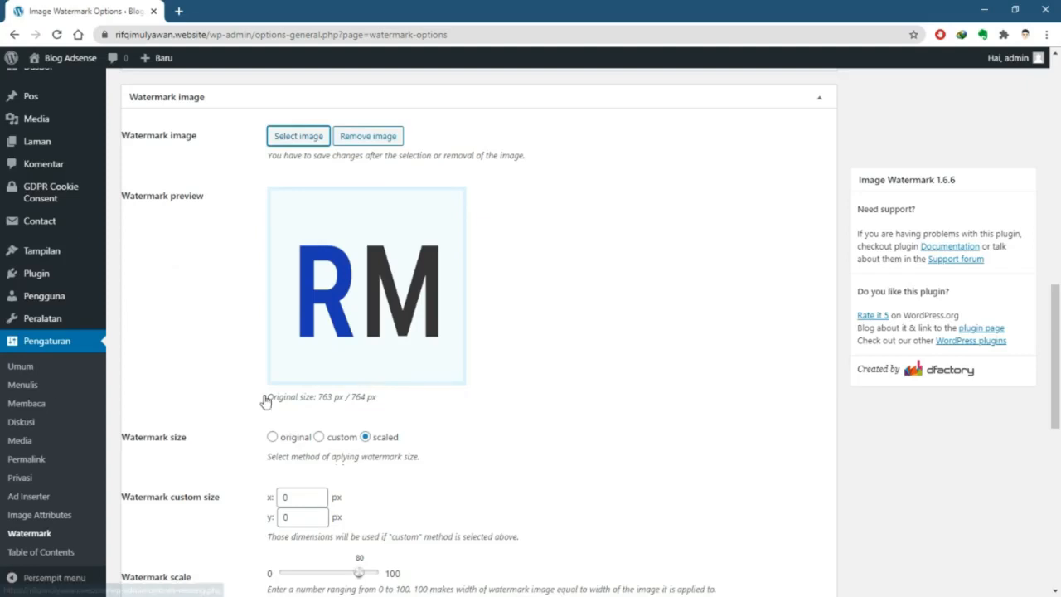
{"action": "scroll", "coordinate": [378, 405], "scroll_direction": "down", "scroll_amount": 3}
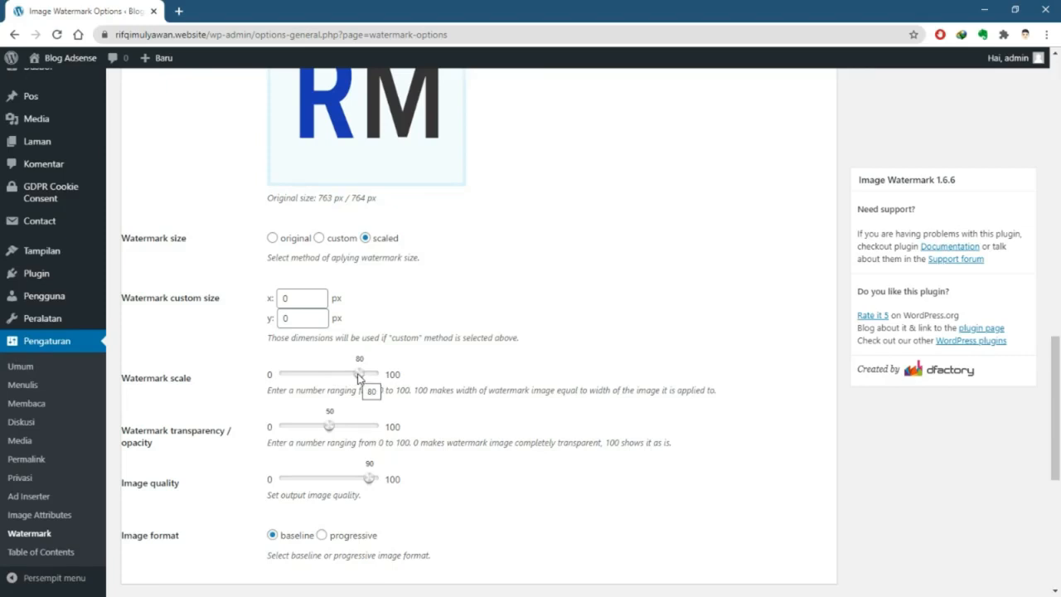
{"action": "left_click_drag", "start_coordinate": [359, 374], "coordinate": [308, 381]}
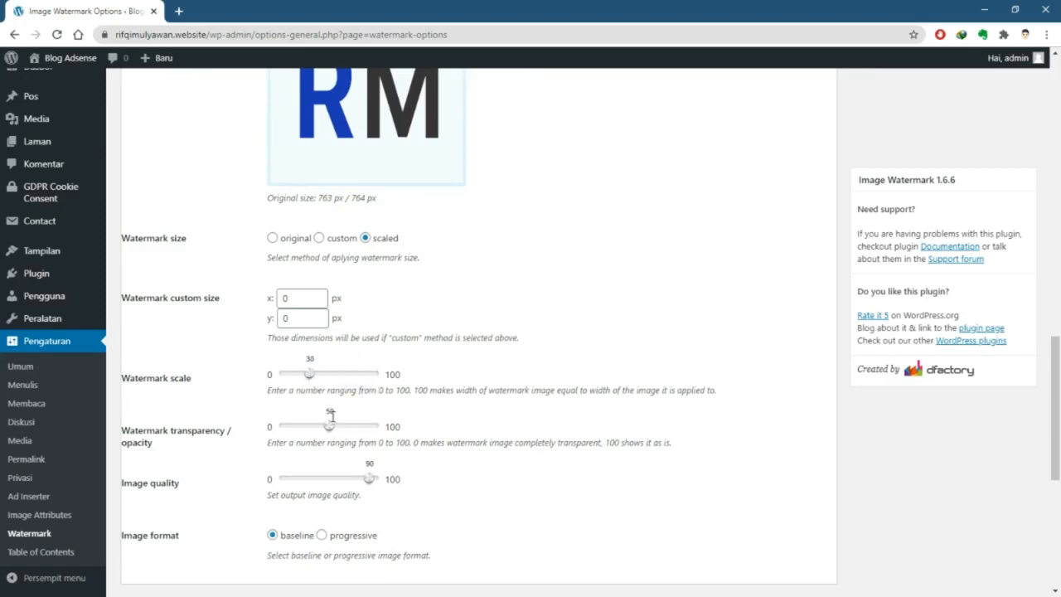
{"action": "left_click_drag", "start_coordinate": [369, 478], "coordinate": [348, 486]}
Review the remaining image protection and backup options, and save the Image Watermark settings
{"action": "scroll", "coordinate": [396, 463], "scroll_direction": "down", "scroll_amount": 2}
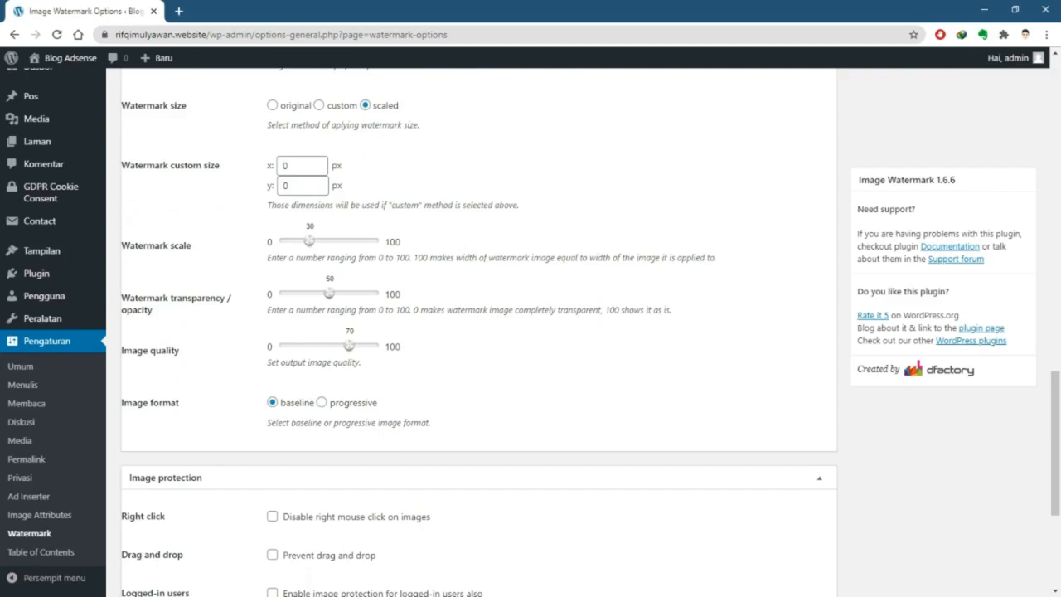
{"action": "scroll", "coordinate": [497, 372], "scroll_direction": "down", "scroll_amount": 3}
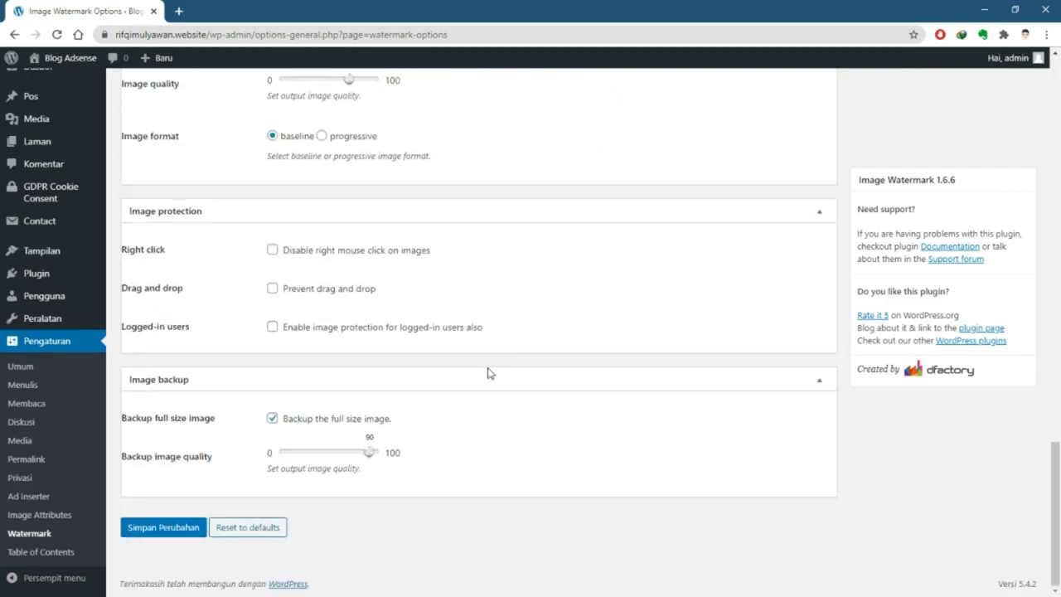
{"action": "scroll", "coordinate": [389, 381], "scroll_direction": "up", "scroll_amount": 3}
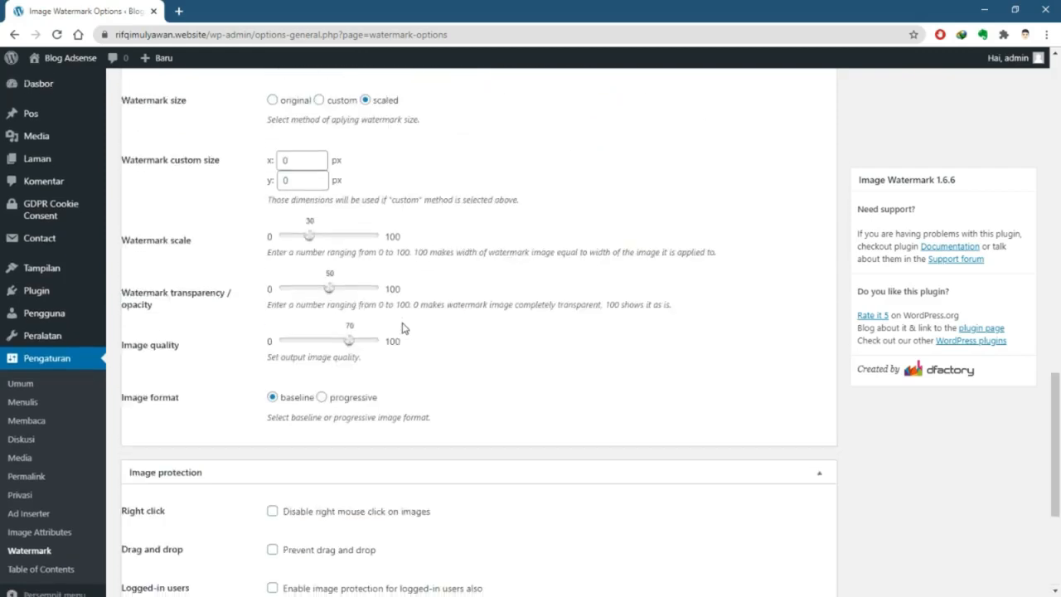
{"action": "scroll", "coordinate": [403, 327], "scroll_direction": "down", "scroll_amount": 3}
{"action": "left_click", "coordinate": [162, 524]}
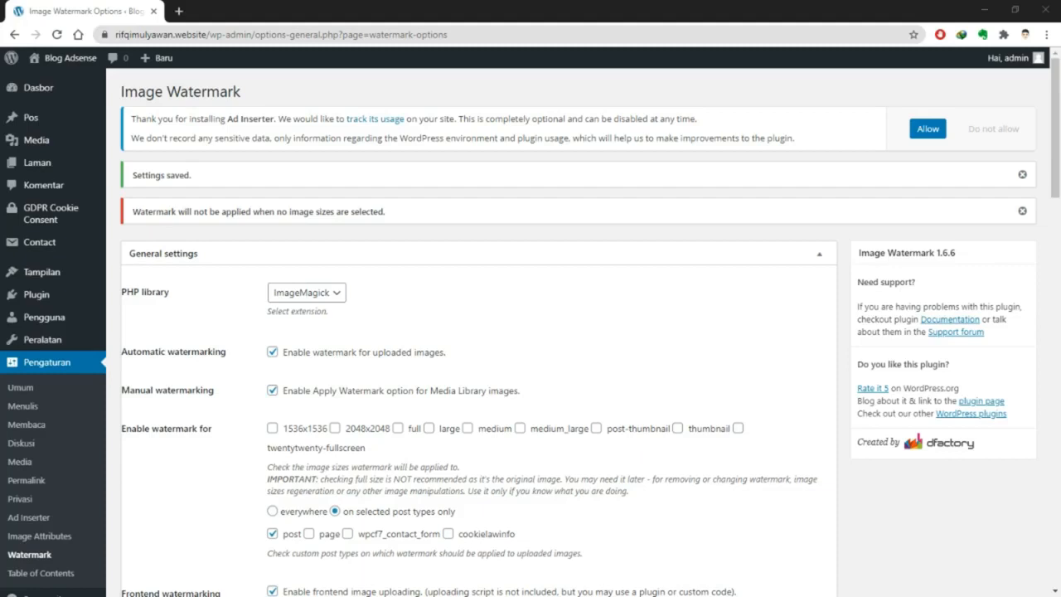
Enable the watermark for the full, large, medium, medium_large, post-thumbnail, thumbnail and twentytwenty-fullscreen image sizes
{"action": "scroll", "coordinate": [48, 426], "scroll_direction": "down", "scroll_amount": 2}
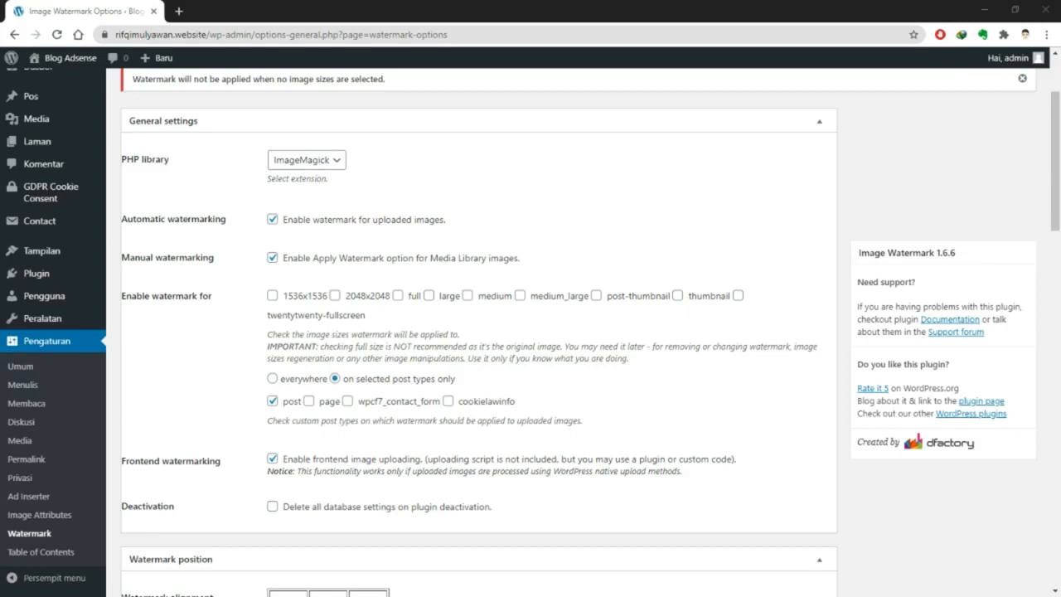
{"action": "left_click", "coordinate": [462, 323]}
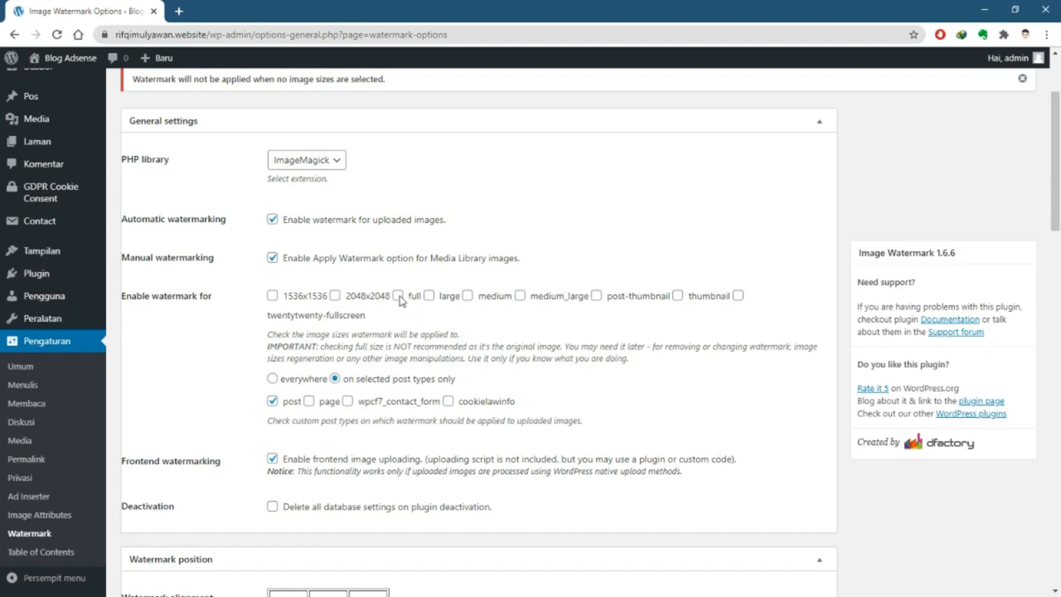
{"action": "left_click", "coordinate": [429, 296]}
{"action": "left_click", "coordinate": [468, 296]}
{"action": "left_click", "coordinate": [520, 298]}
{"action": "left_click", "coordinate": [598, 295]}
{"action": "left_click", "coordinate": [677, 295]}
{"action": "left_click", "coordinate": [737, 296]}
Check the watermark options once more and save the updated image size selection
{"action": "scroll", "coordinate": [564, 307], "scroll_direction": "down", "scroll_amount": 2}
{"action": "scroll", "coordinate": [564, 306], "scroll_direction": "down", "scroll_amount": 8}
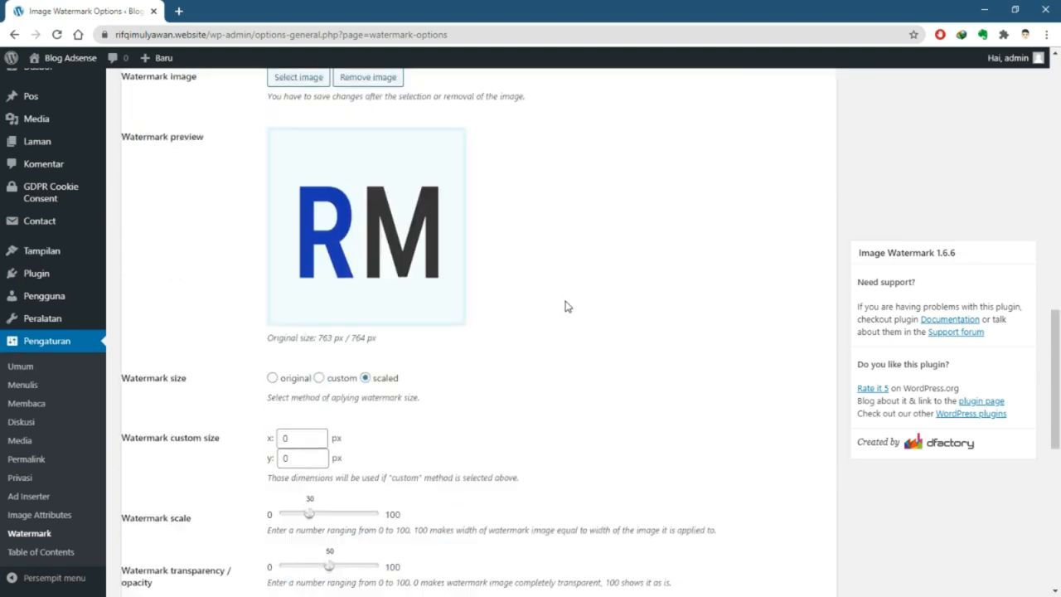
{"action": "scroll", "coordinate": [563, 307], "scroll_direction": "up", "scroll_amount": 8}
{"action": "scroll", "coordinate": [566, 306], "scroll_direction": "up", "scroll_amount": 3}
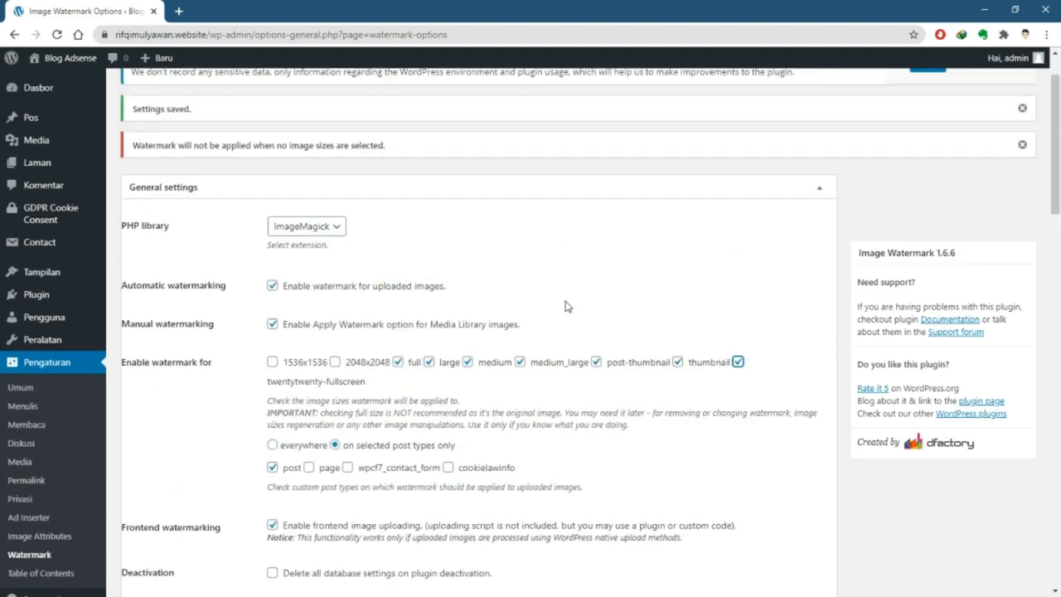
{"action": "scroll", "coordinate": [568, 307], "scroll_direction": "down", "scroll_amount": 1}
{"action": "scroll", "coordinate": [566, 306], "scroll_direction": "down", "scroll_amount": 2}
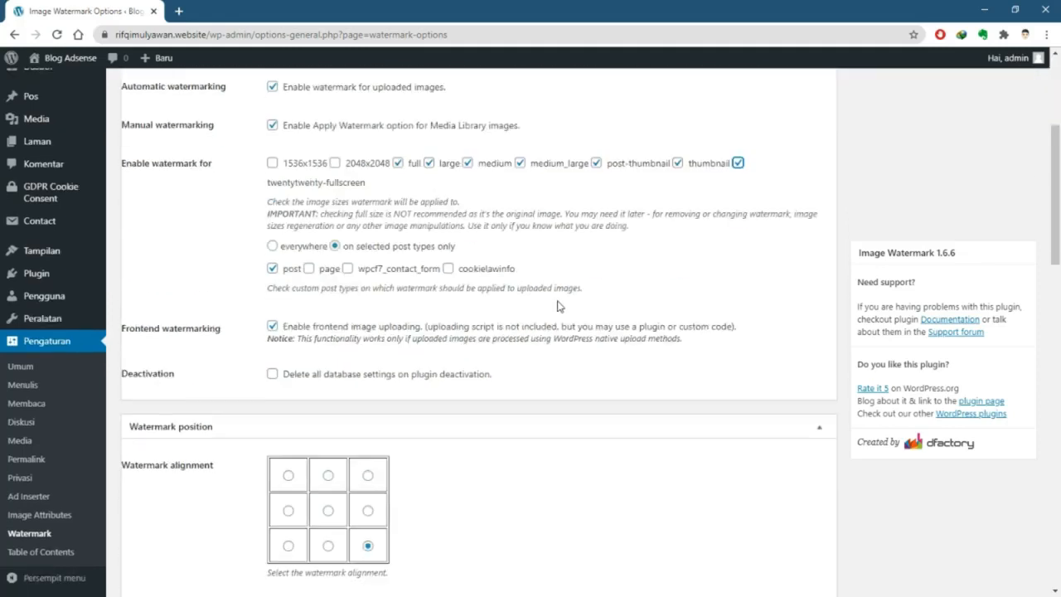
{"action": "scroll", "coordinate": [544, 308], "scroll_direction": "down", "scroll_amount": 6}
{"action": "scroll", "coordinate": [545, 307], "scroll_direction": "down", "scroll_amount": 10}
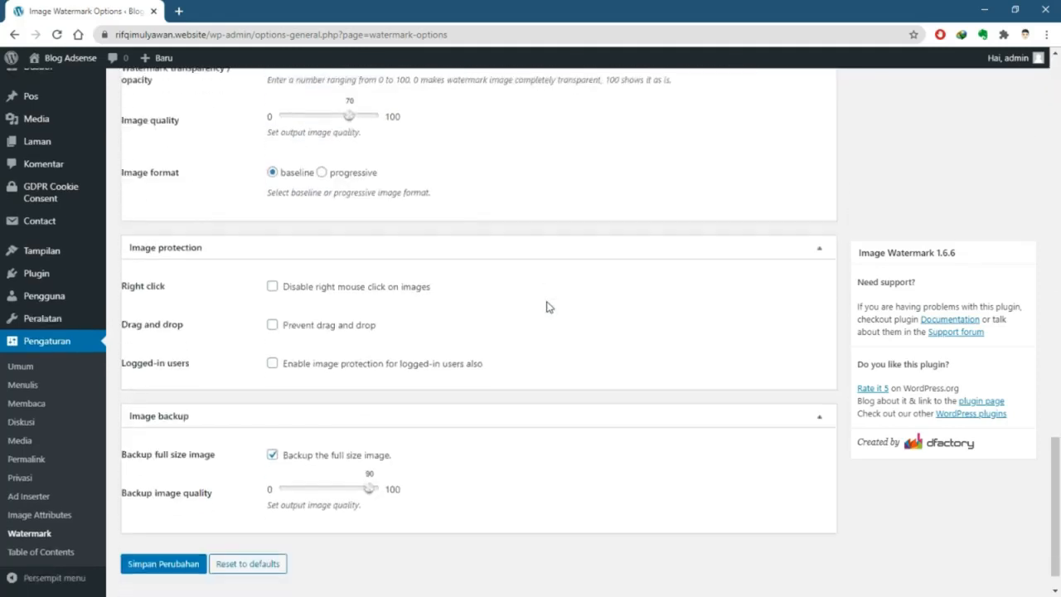
{"action": "left_click", "coordinate": [165, 535]}
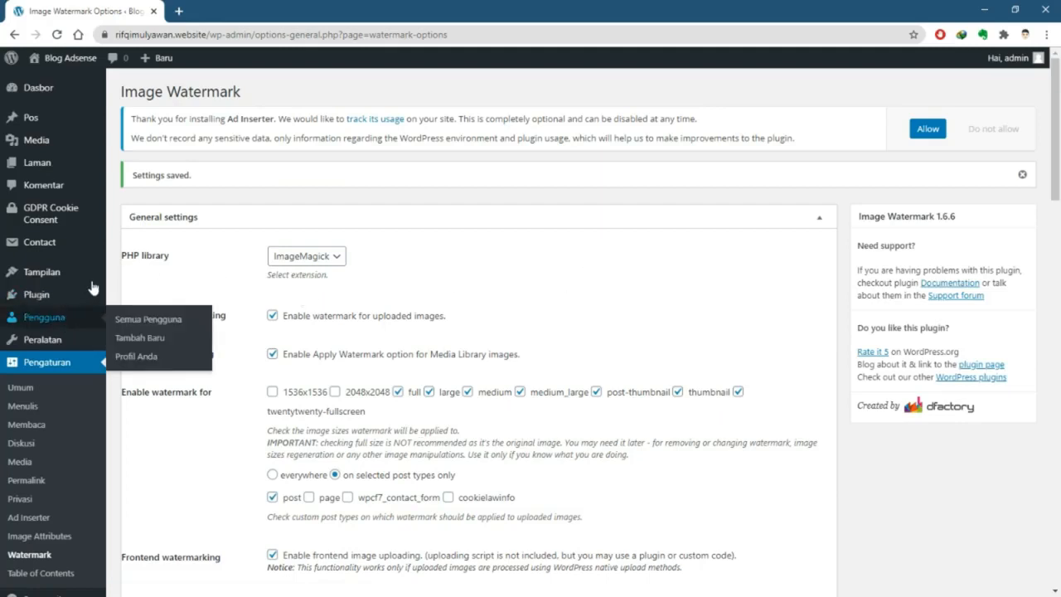
Open the list of installed plugins and look over its entries
{"action": "mouse_move", "coordinate": [82, 295]}
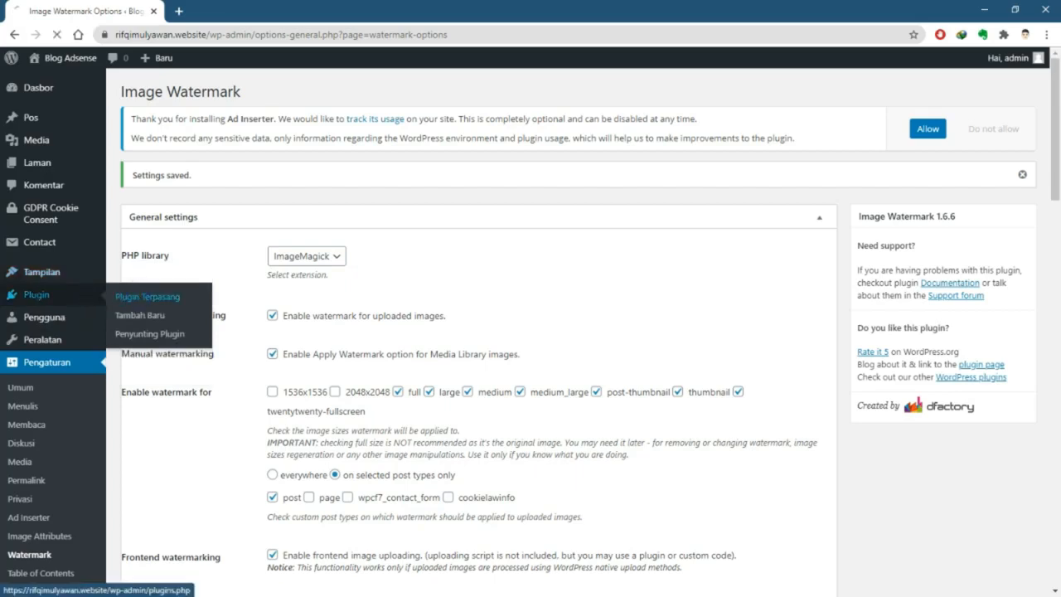
{"action": "left_click", "coordinate": [147, 296]}
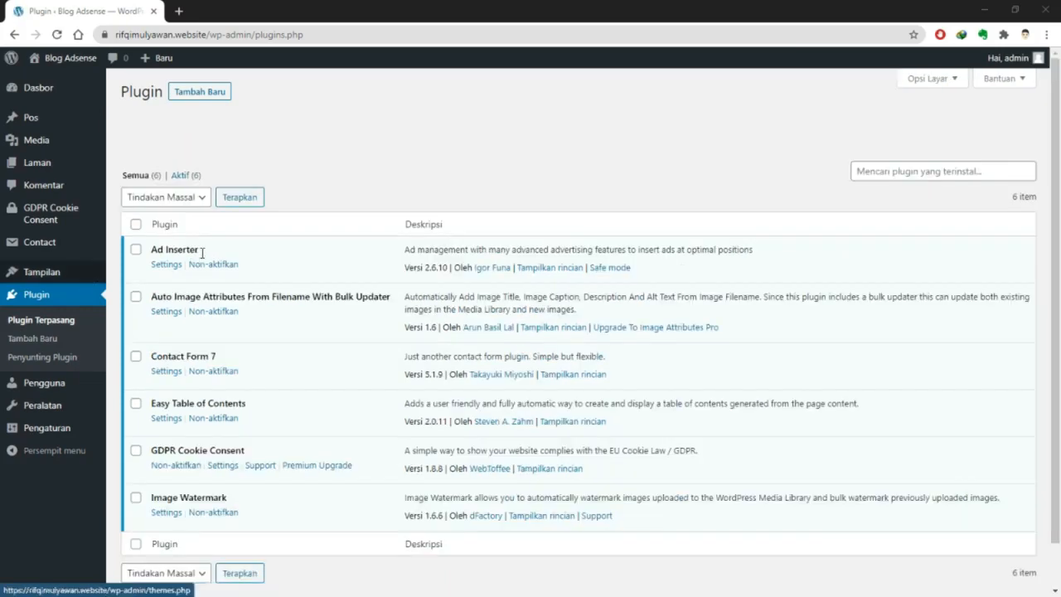
{"action": "scroll", "coordinate": [338, 254], "scroll_direction": "down", "scroll_amount": 1}
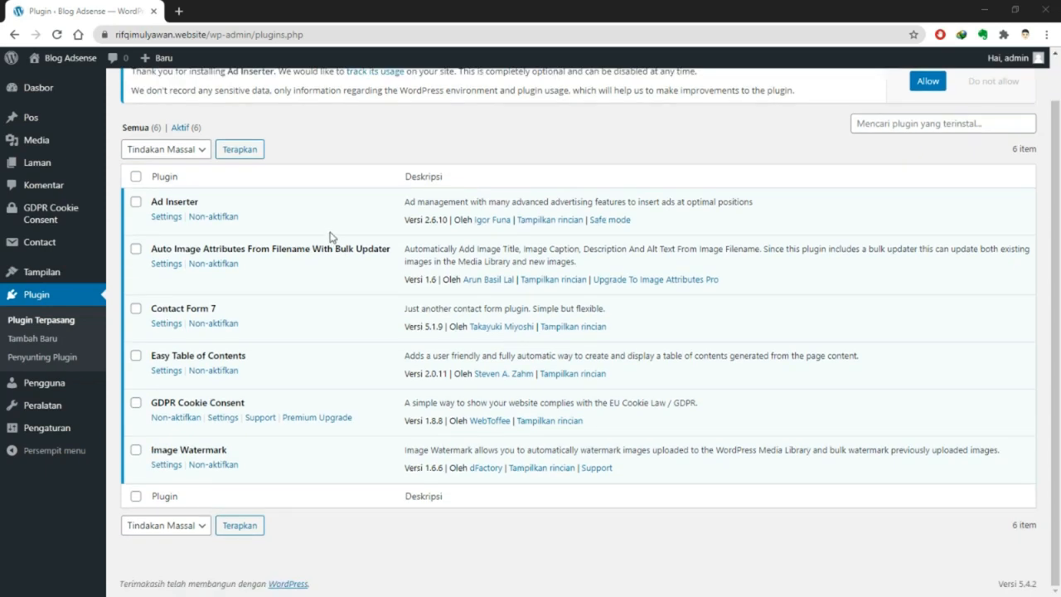
{"action": "scroll", "coordinate": [326, 226], "scroll_direction": "up", "scroll_amount": 1}
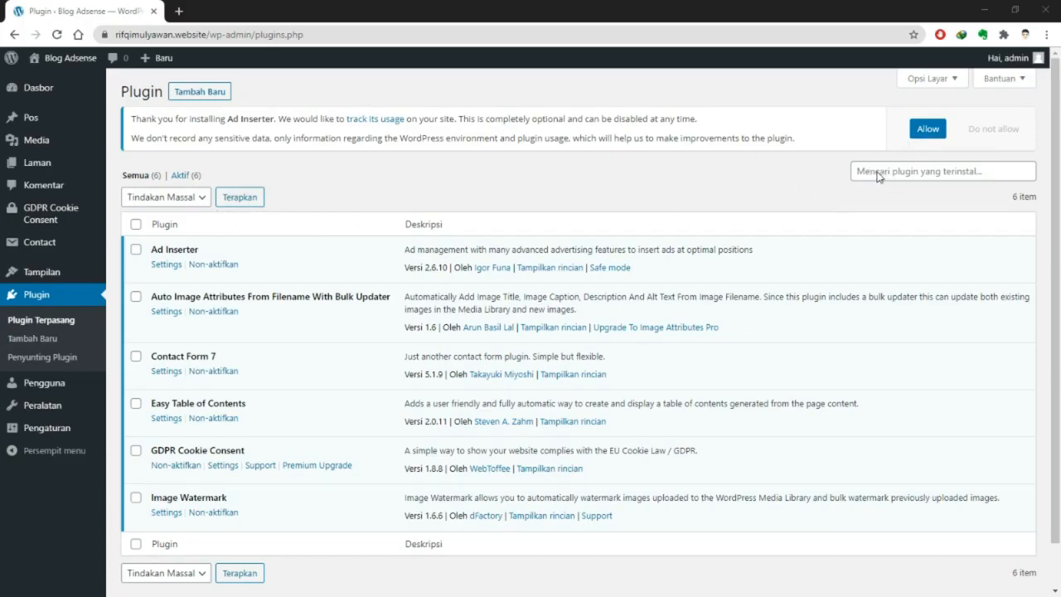
Open the page for adding new plugins and search the directory for "Inline Related"
{"action": "left_click", "coordinate": [295, 91]}
{"action": "left_click", "coordinate": [212, 94]}
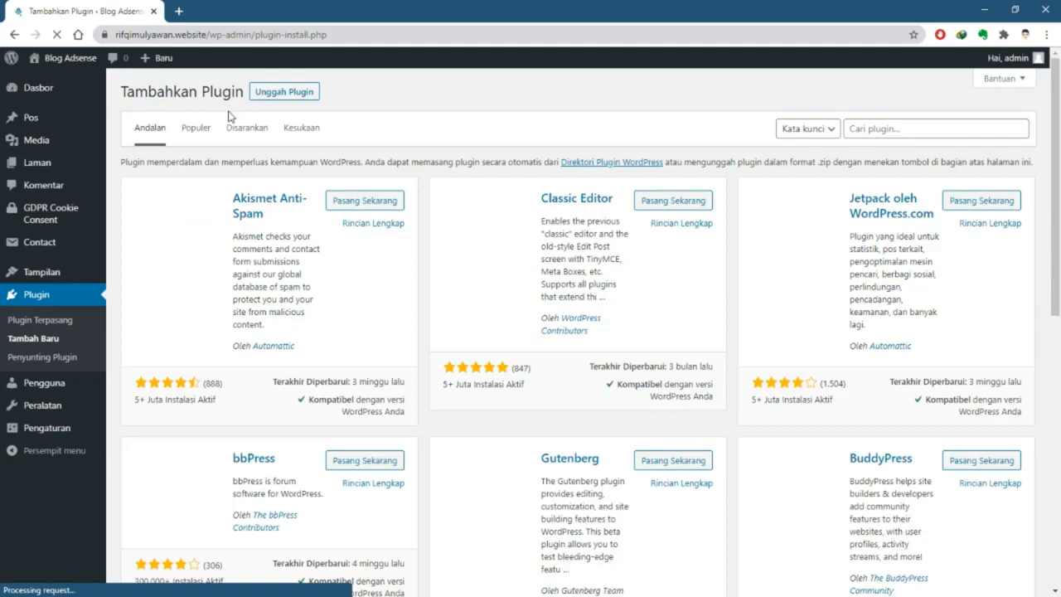
{"action": "left_click", "coordinate": [889, 128]}
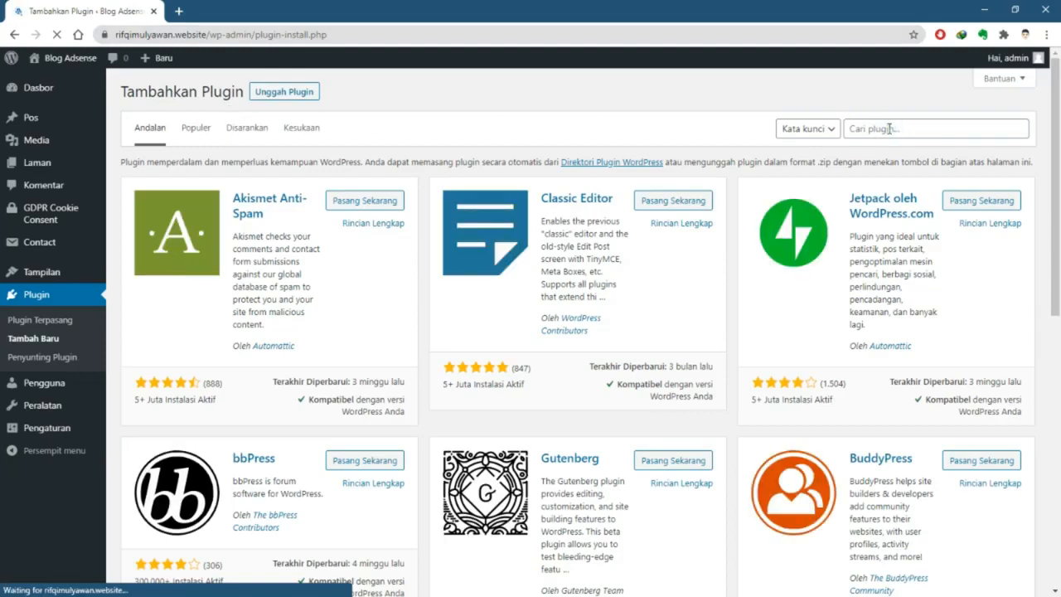
{"action": "type", "text": "Inline"}
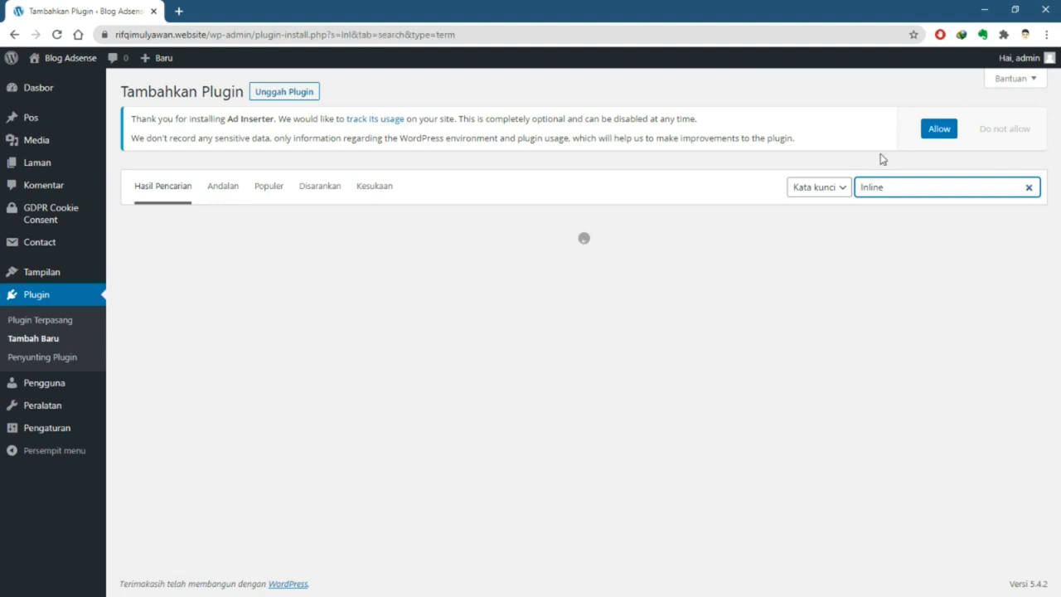
{"action": "type", "text": "Related"}
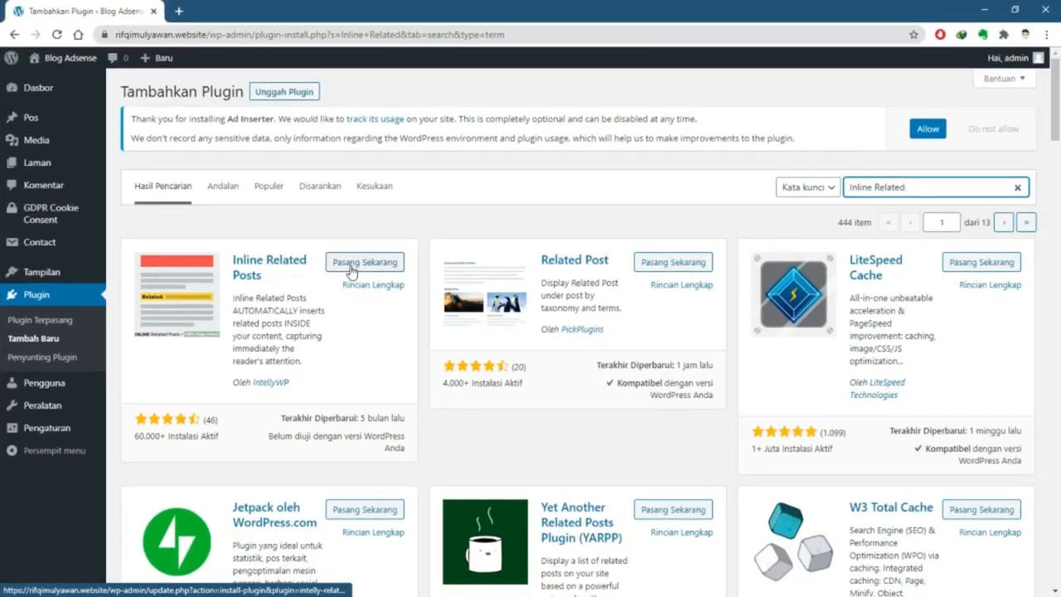
Install and activate the Inline Related Posts plugin by IntellyWP
{"action": "left_click", "coordinate": [364, 262]}
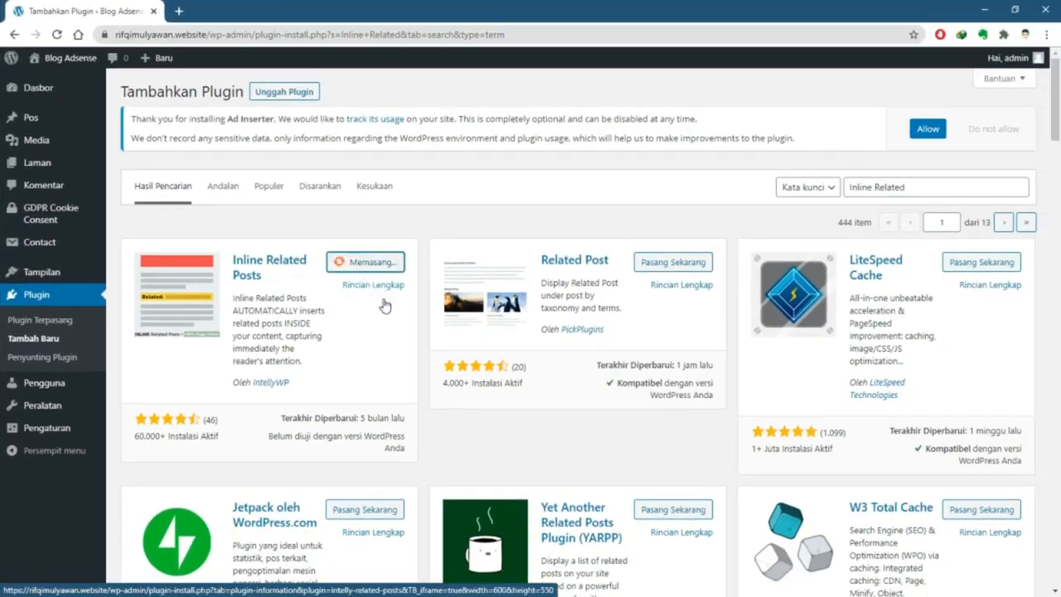
{"action": "scroll", "coordinate": [337, 332], "scroll_direction": "down", "scroll_amount": 1}
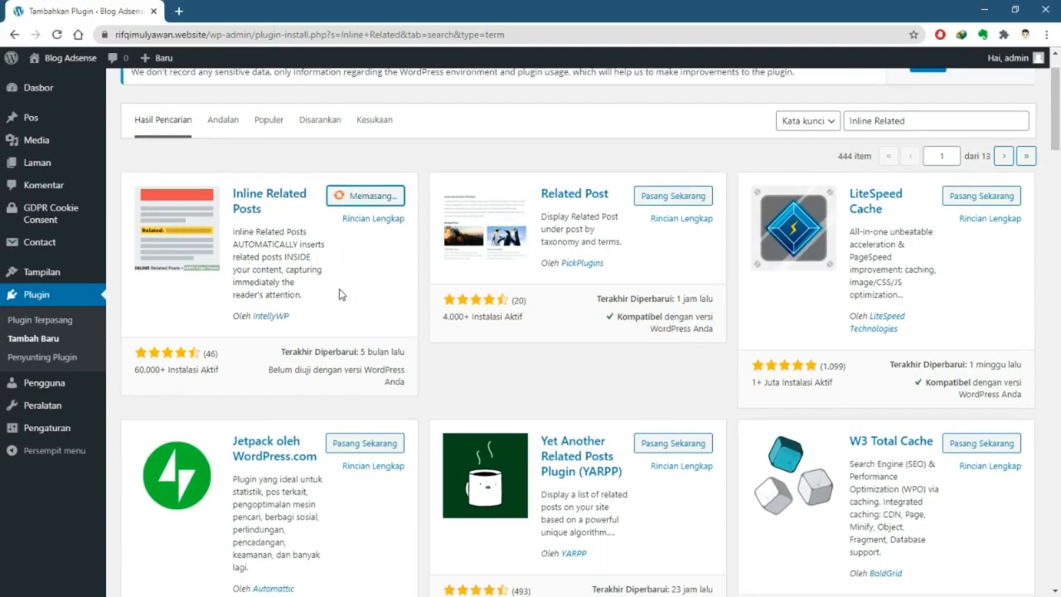
{"action": "scroll", "coordinate": [339, 294], "scroll_direction": "up", "scroll_amount": 1}
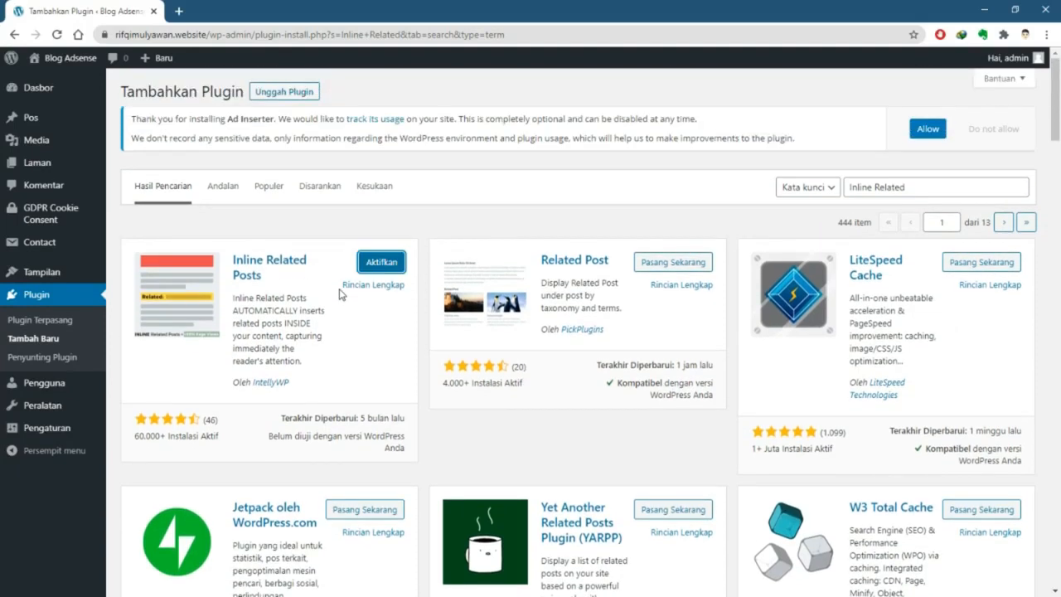
{"action": "left_click", "coordinate": [396, 263]}
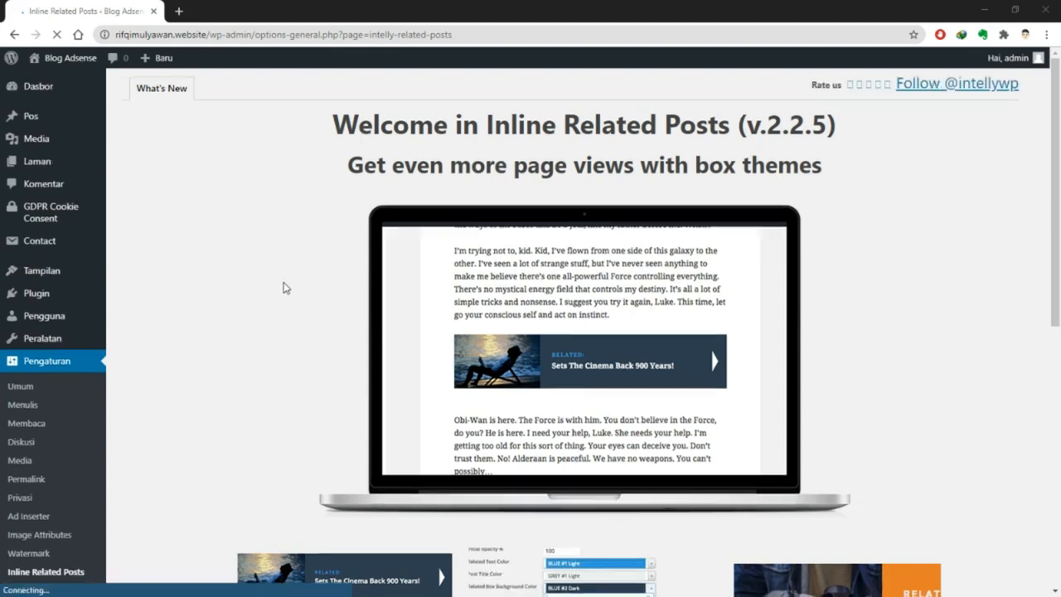
Look through the Inline Related Posts welcome page and continue with the free version
{"action": "scroll", "coordinate": [283, 288], "scroll_direction": "down", "scroll_amount": 2}
{"action": "scroll", "coordinate": [280, 282], "scroll_direction": "up", "scroll_amount": 2}
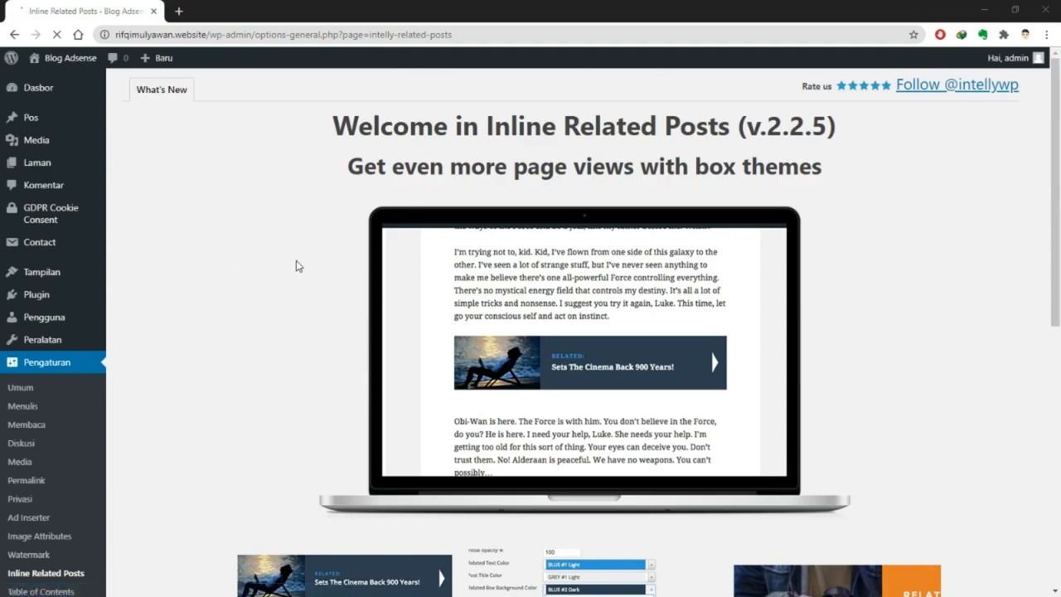
{"action": "scroll", "coordinate": [299, 267], "scroll_direction": "down", "scroll_amount": 10}
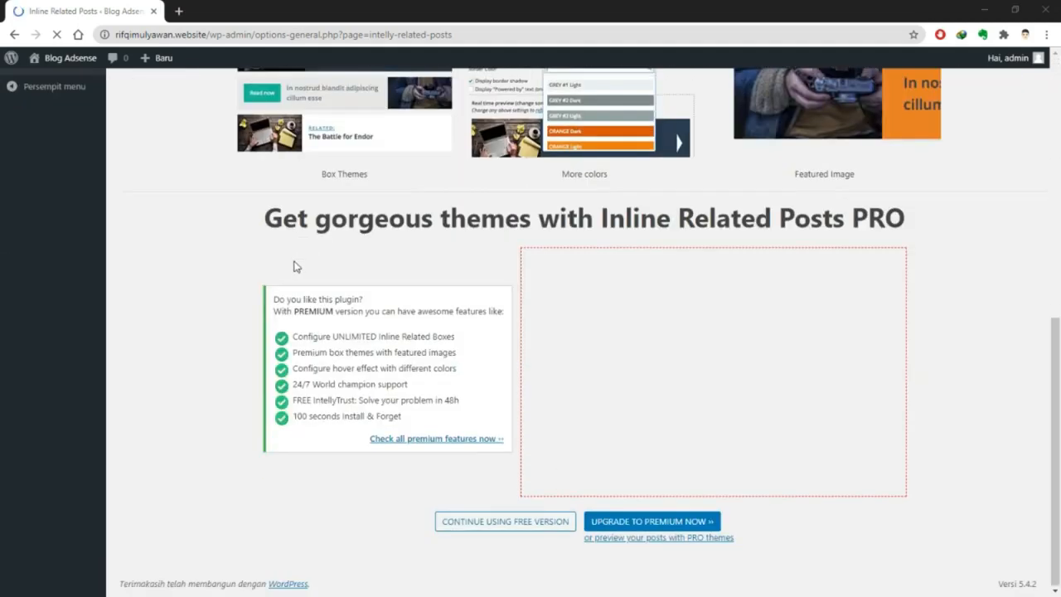
{"action": "left_click", "coordinate": [458, 524]}
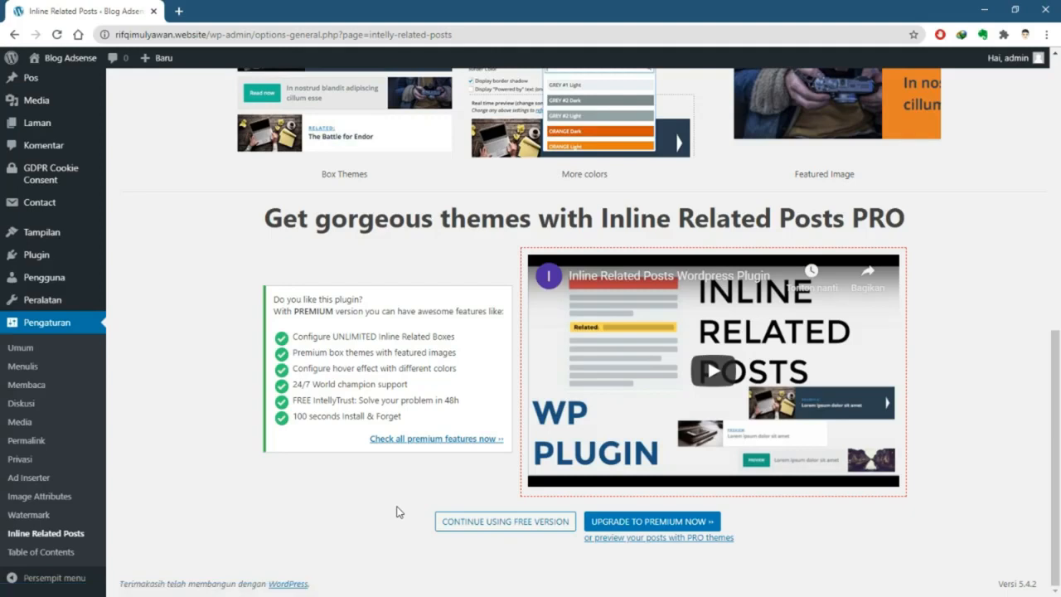
{"action": "left_click", "coordinate": [455, 527]}
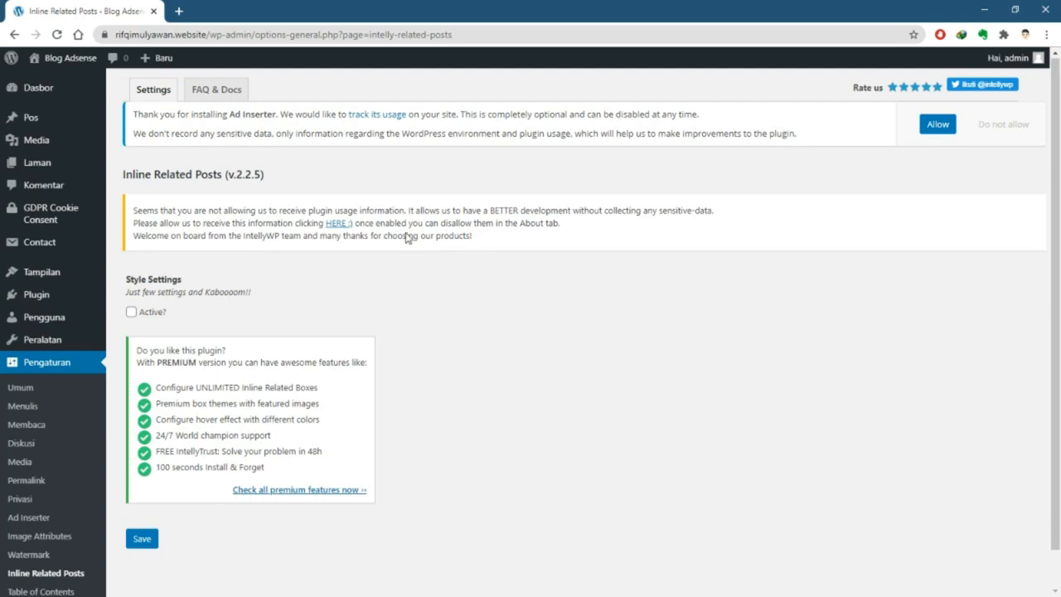
Enable Inline Related Posts as active and set its related text or call-to-action to "Baca Juga :"
{"action": "left_click", "coordinate": [132, 316]}
{"action": "scroll", "coordinate": [249, 299], "scroll_direction": "down", "scroll_amount": 1}
{"action": "left_click", "coordinate": [312, 259]}
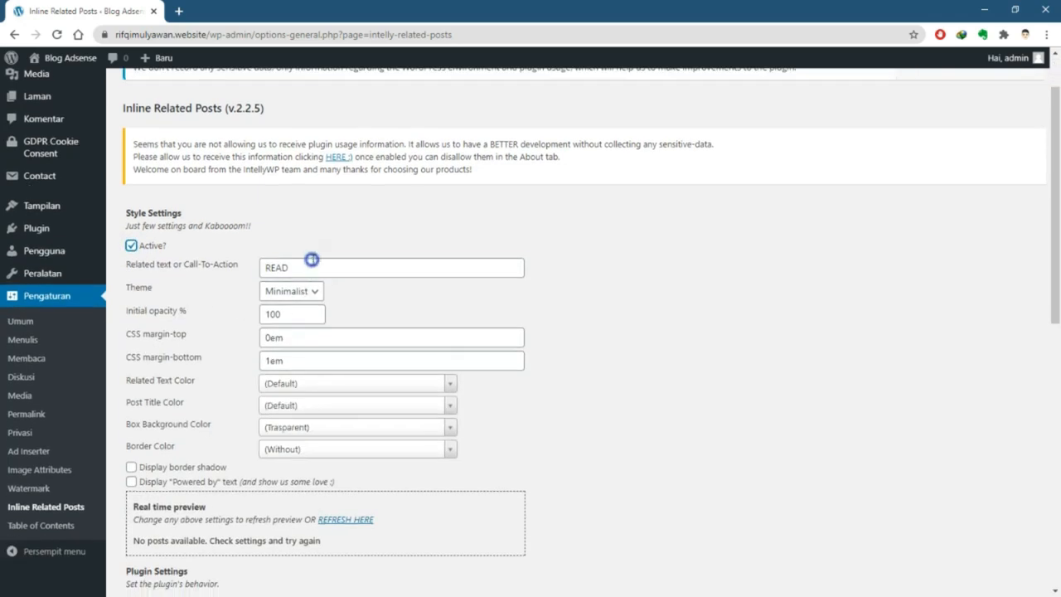
{"action": "double_click", "coordinate": [312, 259]}
{"action": "type", "text": "B"}
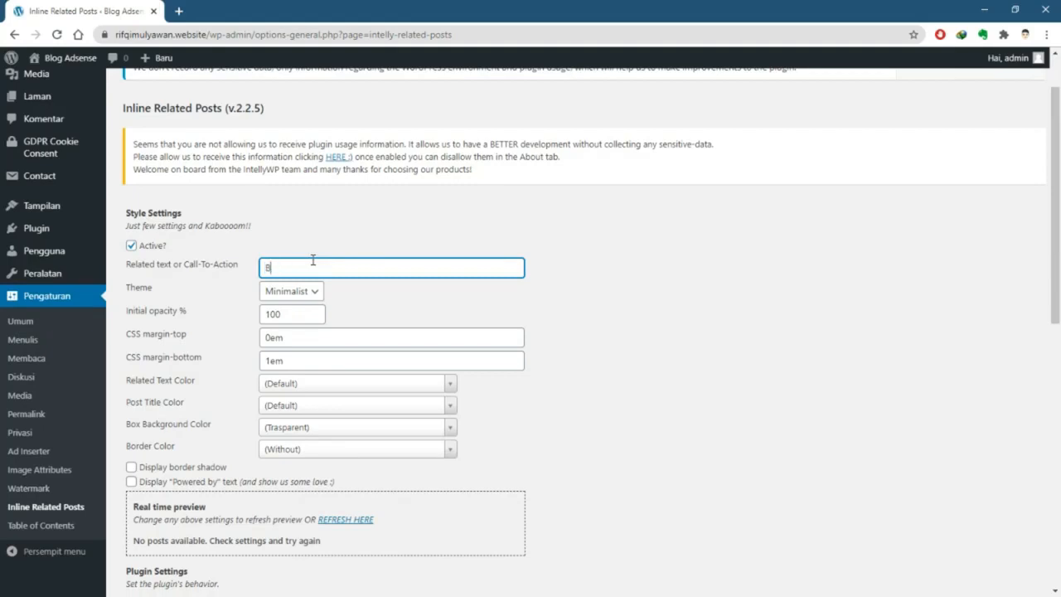
{"action": "type", "text": "aca Juga"}
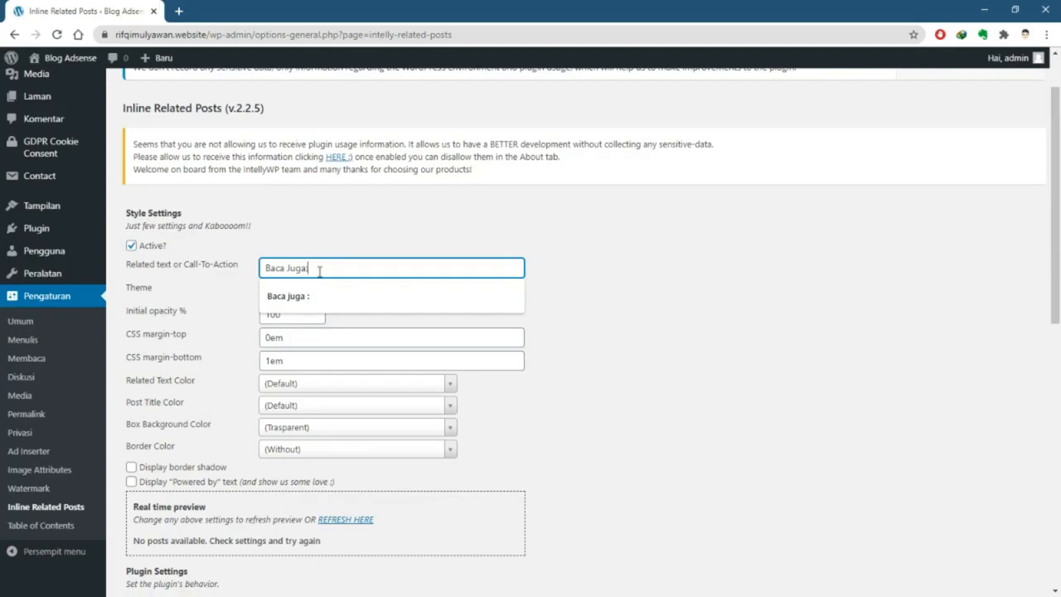
{"action": "type", "text": "::"}
{"action": "left_click", "coordinate": [341, 242]}
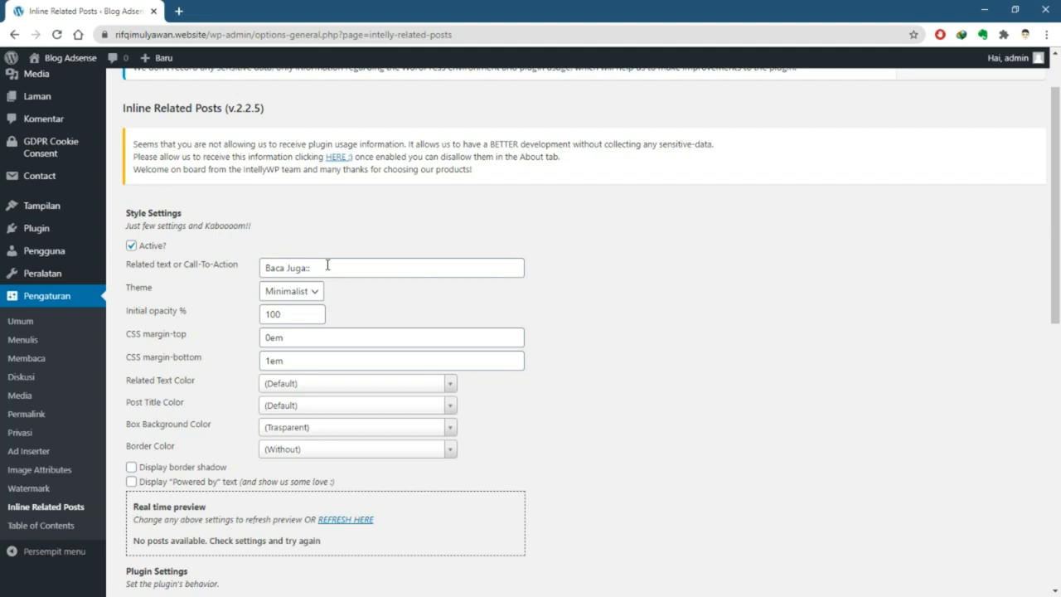
{"action": "left_click", "coordinate": [327, 265]}
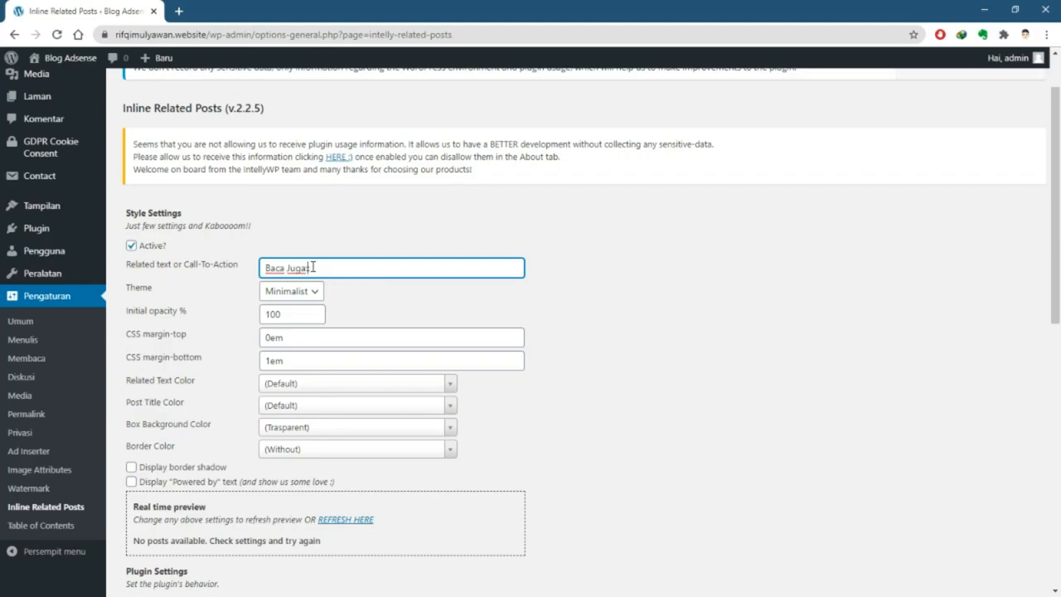
{"action": "key", "text": "BackSpace"}
{"action": "key", "text": "BackSpace"}
Set the box background color of the related posts box to WHITE Dark
{"action": "scroll", "coordinate": [321, 266], "scroll_direction": "down", "scroll_amount": 1}
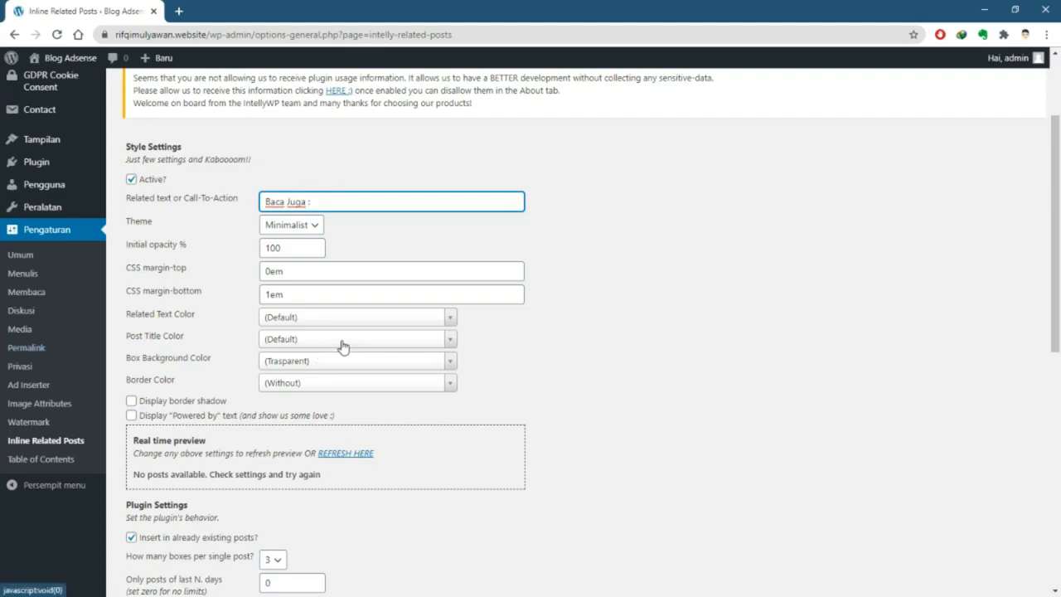
{"action": "left_click", "coordinate": [440, 362]}
{"action": "scroll", "coordinate": [386, 432], "scroll_direction": "down", "scroll_amount": 1}
{"action": "scroll", "coordinate": [386, 432], "scroll_direction": "down", "scroll_amount": 3}
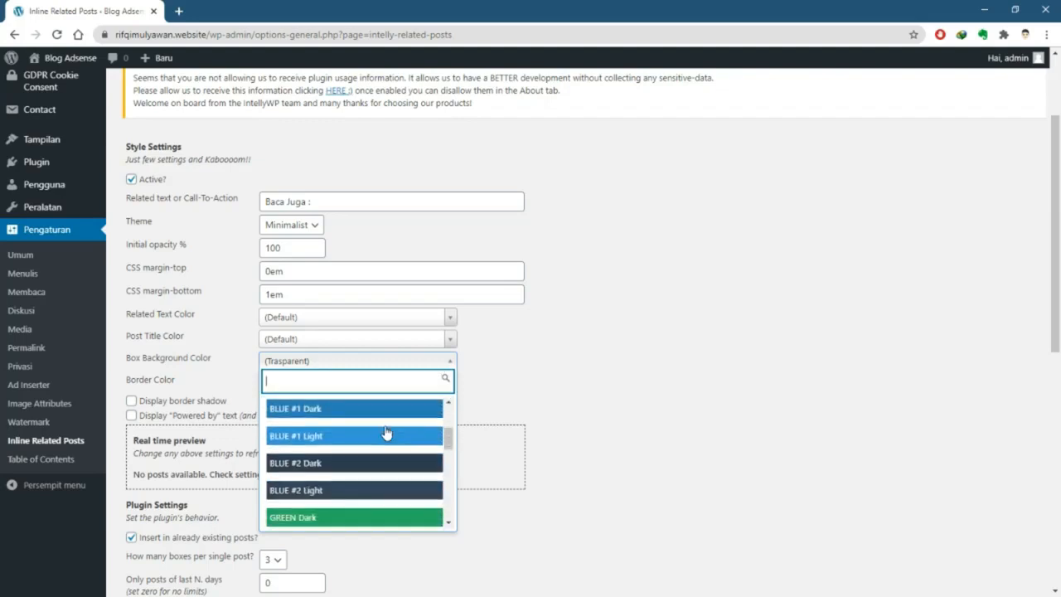
{"action": "scroll", "coordinate": [380, 451], "scroll_direction": "down", "scroll_amount": 5}
{"action": "left_click", "coordinate": [377, 447]}
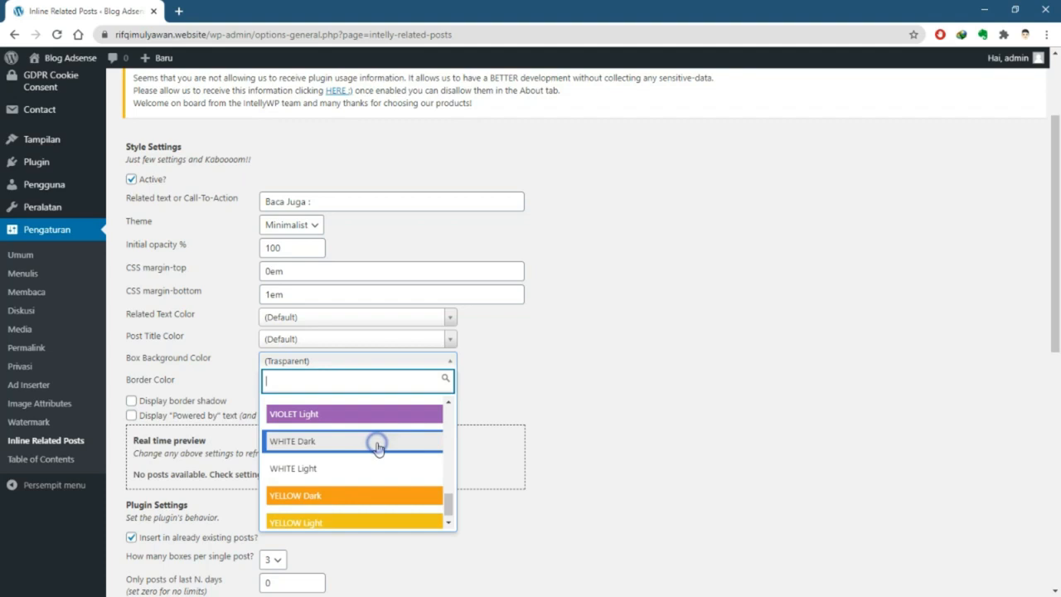
{"action": "left_click", "coordinate": [536, 377]}
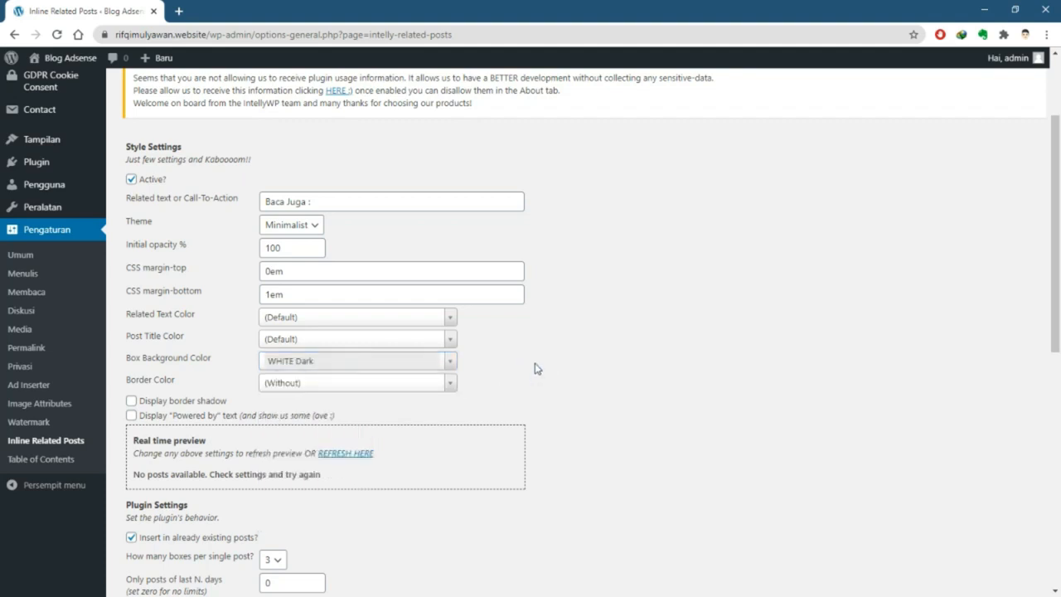
Review the plugin behavior, engine and metabox integration settings, and save the Inline Related Posts configuration
{"action": "scroll", "coordinate": [530, 364], "scroll_direction": "down", "scroll_amount": 1}
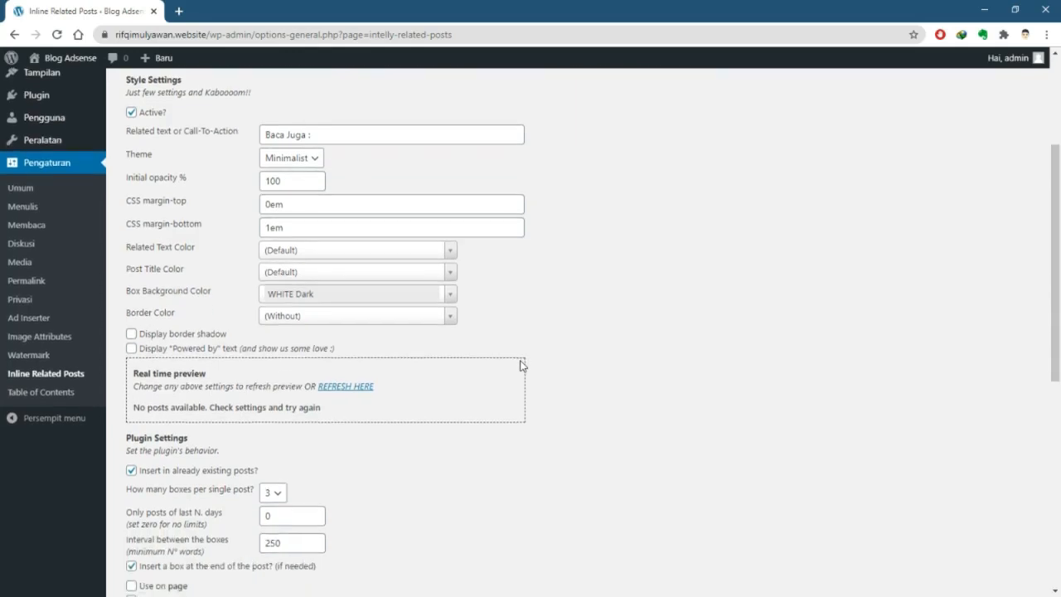
{"action": "scroll", "coordinate": [522, 364], "scroll_direction": "down", "scroll_amount": 1}
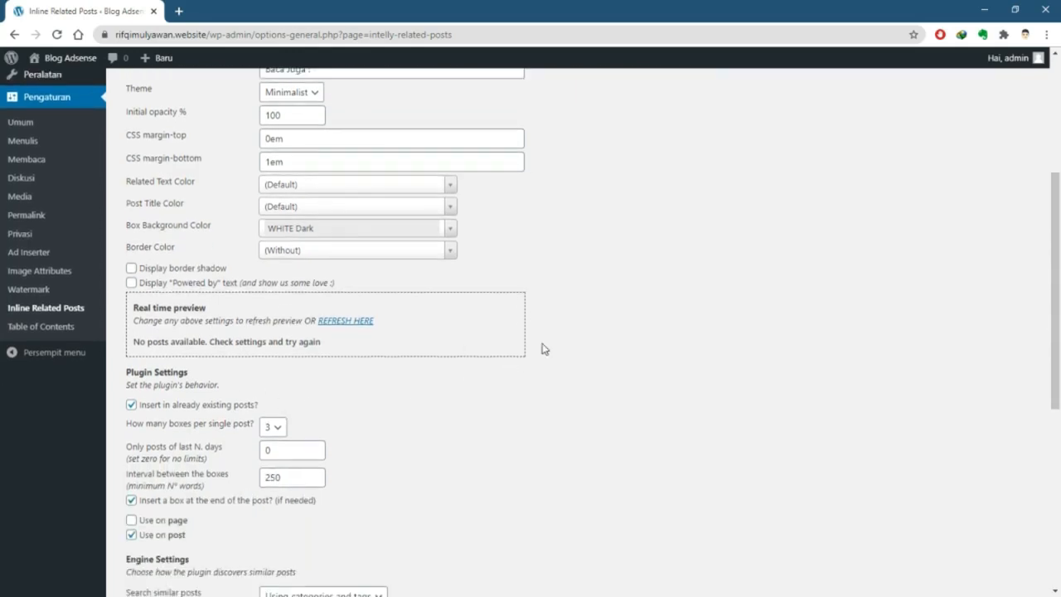
{"action": "scroll", "coordinate": [543, 349], "scroll_direction": "down", "scroll_amount": 2}
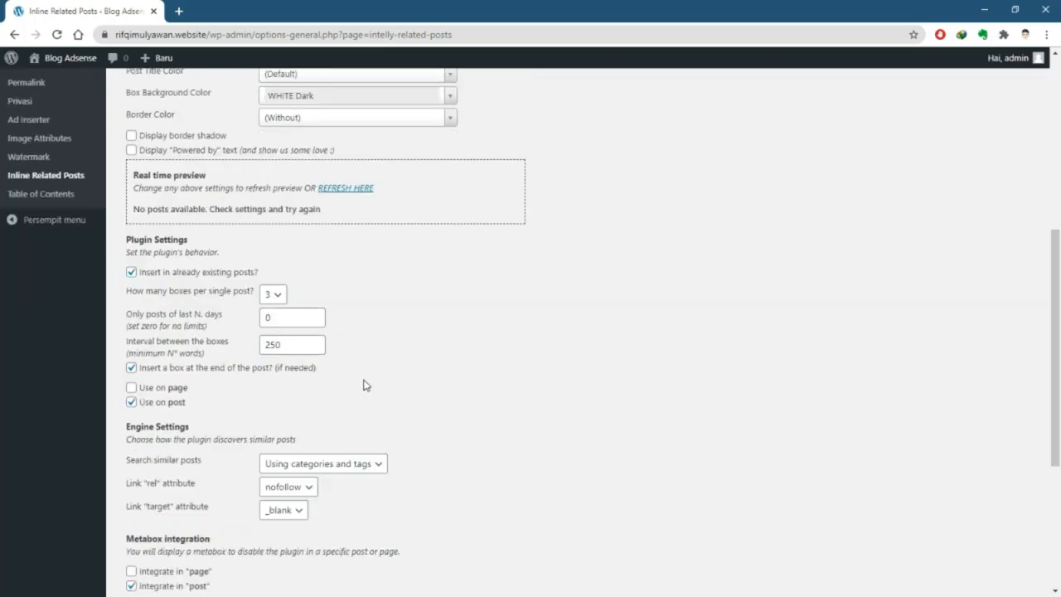
{"action": "scroll", "coordinate": [361, 385], "scroll_direction": "down", "scroll_amount": 1}
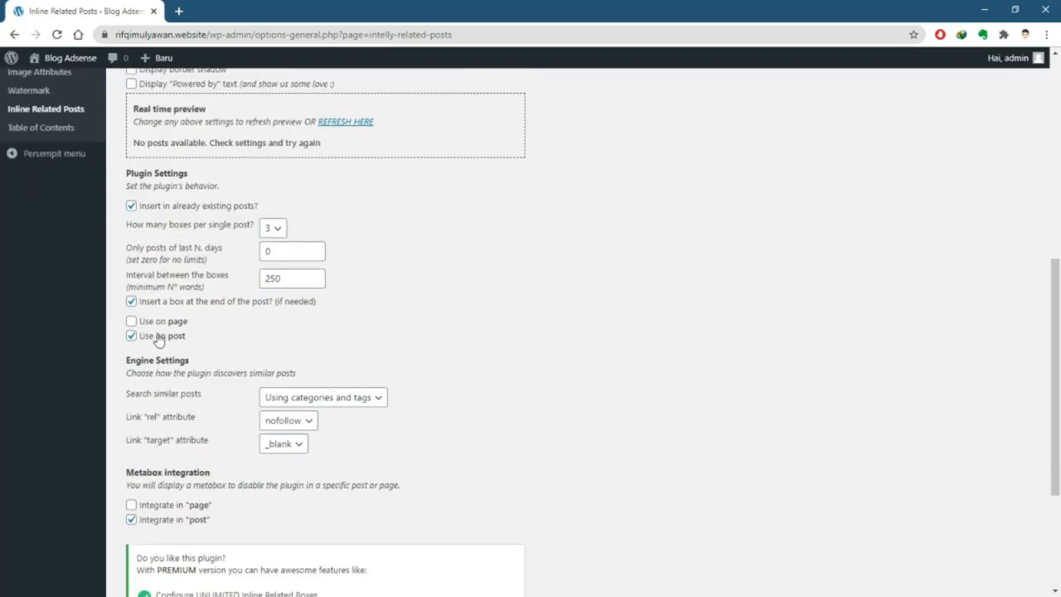
{"action": "scroll", "coordinate": [166, 340], "scroll_direction": "down", "scroll_amount": 1}
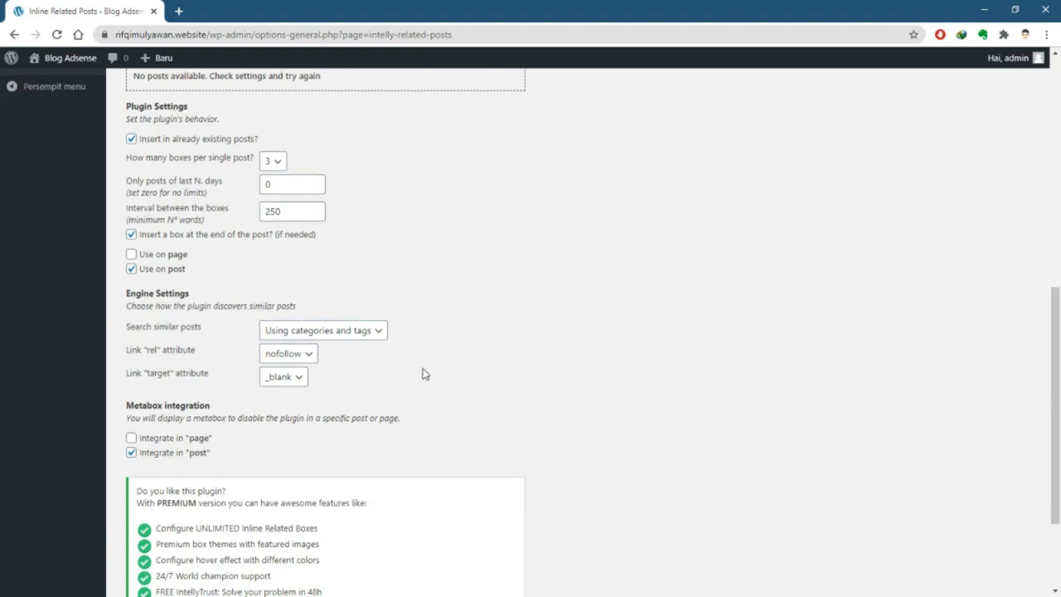
{"action": "scroll", "coordinate": [423, 372], "scroll_direction": "down", "scroll_amount": 1}
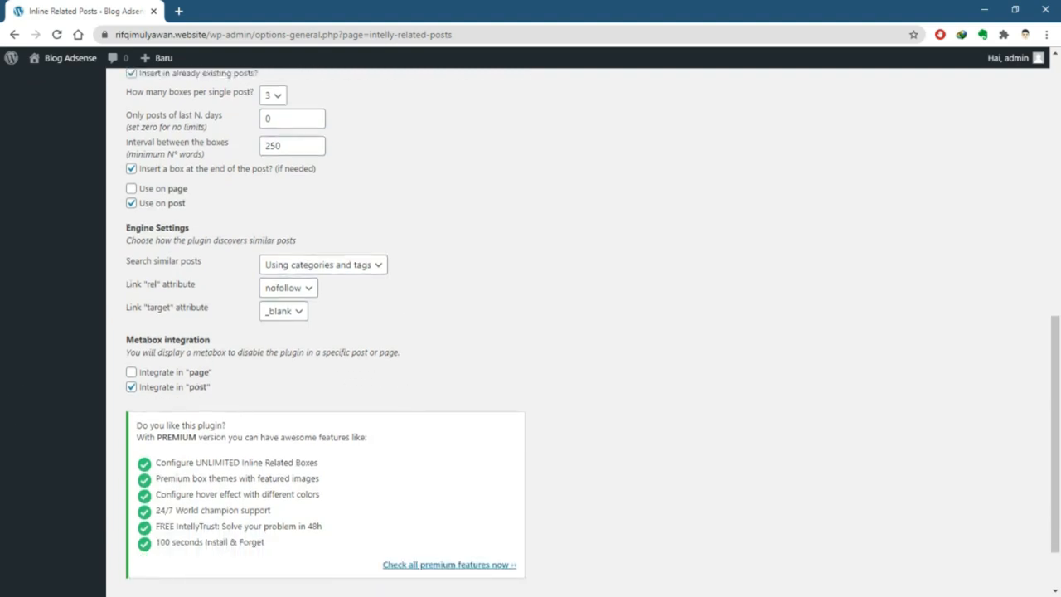
{"action": "scroll", "coordinate": [389, 351], "scroll_direction": "down", "scroll_amount": 1}
{"action": "scroll", "coordinate": [389, 360], "scroll_direction": "up", "scroll_amount": 5}
{"action": "scroll", "coordinate": [385, 360], "scroll_direction": "down", "scroll_amount": 1}
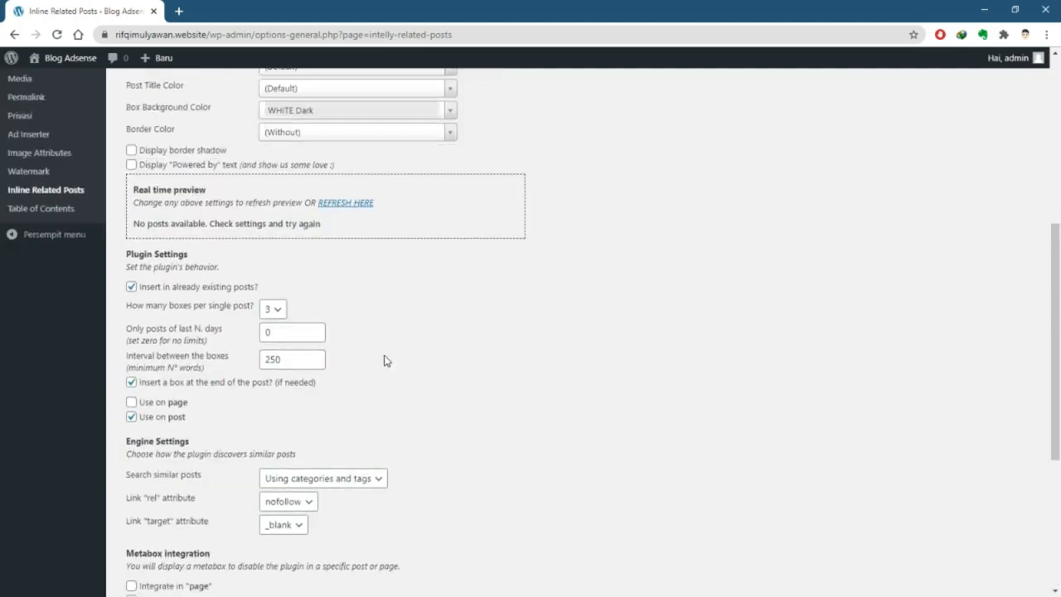
{"action": "scroll", "coordinate": [384, 360], "scroll_direction": "down", "scroll_amount": 4}
{"action": "left_click", "coordinate": [147, 539]}
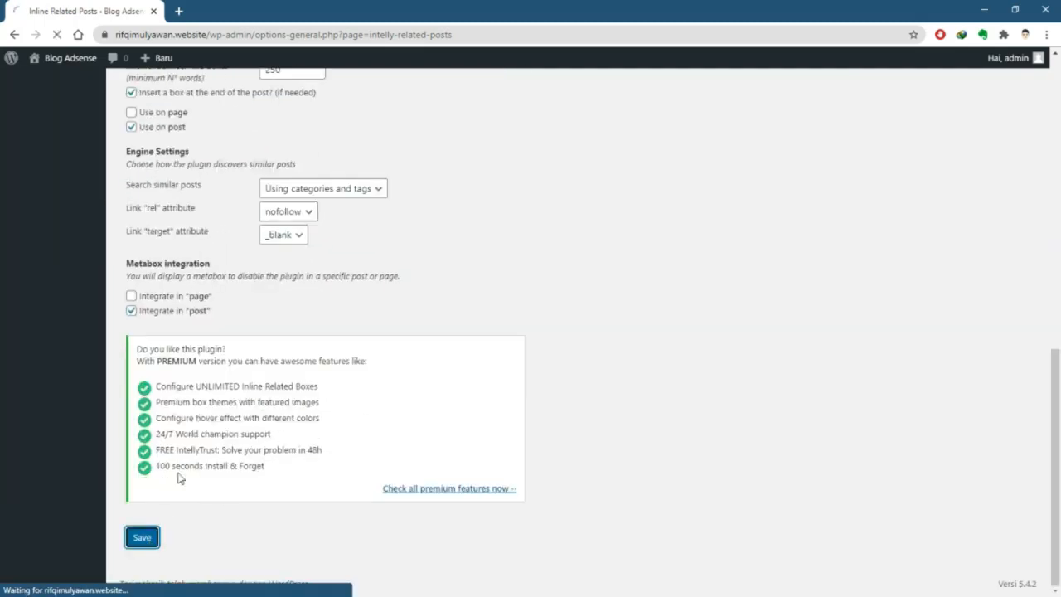
Check the saved Inline Related Posts style and plugin settings once more, and return to the list of installed plugins
{"action": "scroll", "coordinate": [510, 376], "scroll_direction": "up", "scroll_amount": 7}
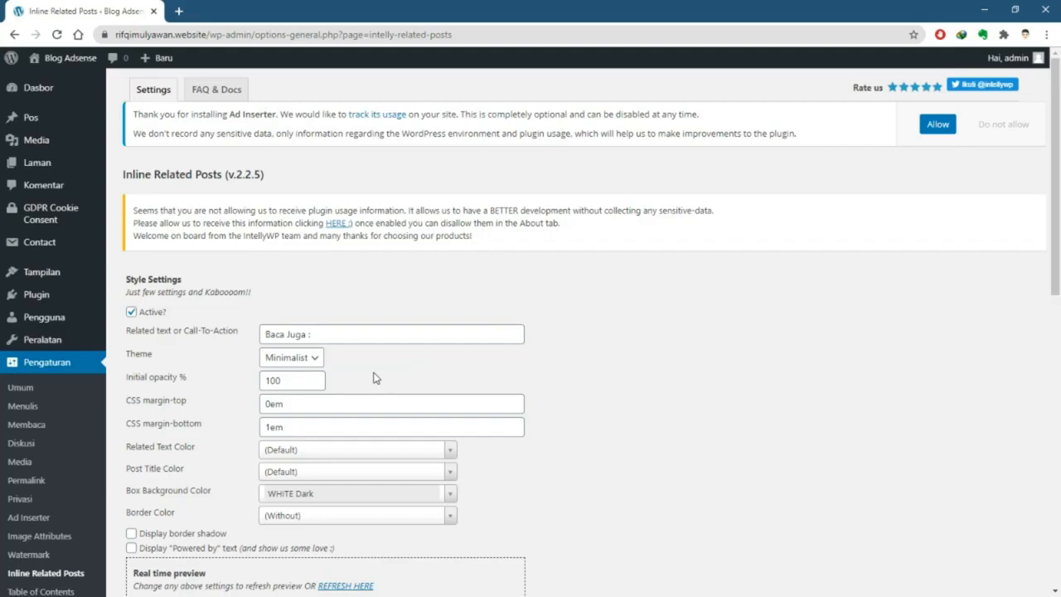
{"action": "scroll", "coordinate": [373, 378], "scroll_direction": "down", "scroll_amount": 2}
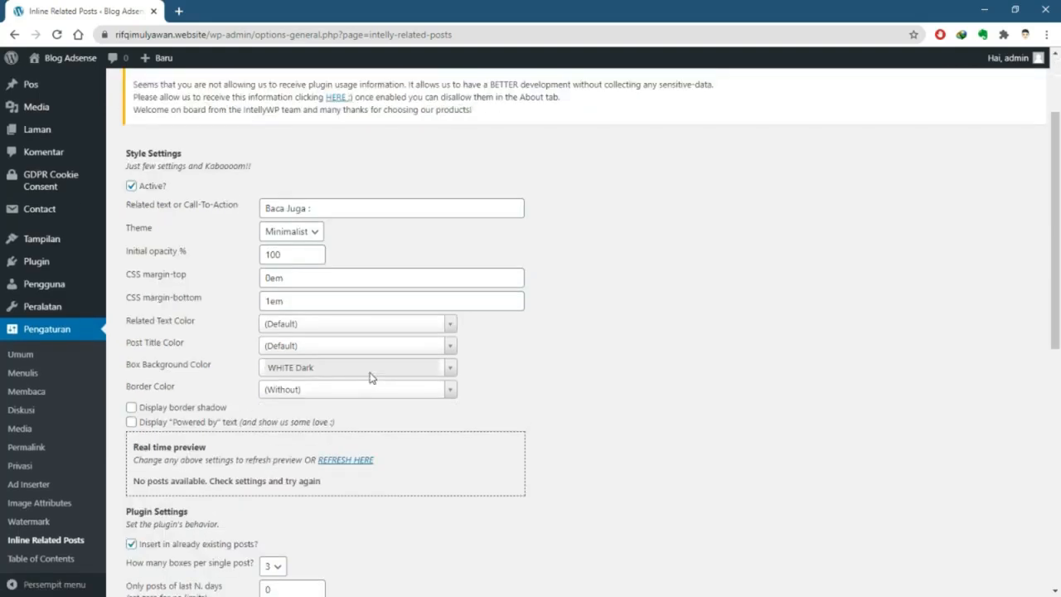
{"action": "scroll", "coordinate": [369, 376], "scroll_direction": "up", "scroll_amount": 3}
{"action": "scroll", "coordinate": [370, 373], "scroll_direction": "down", "scroll_amount": 3}
{"action": "scroll", "coordinate": [367, 377], "scroll_direction": "down", "scroll_amount": 3}
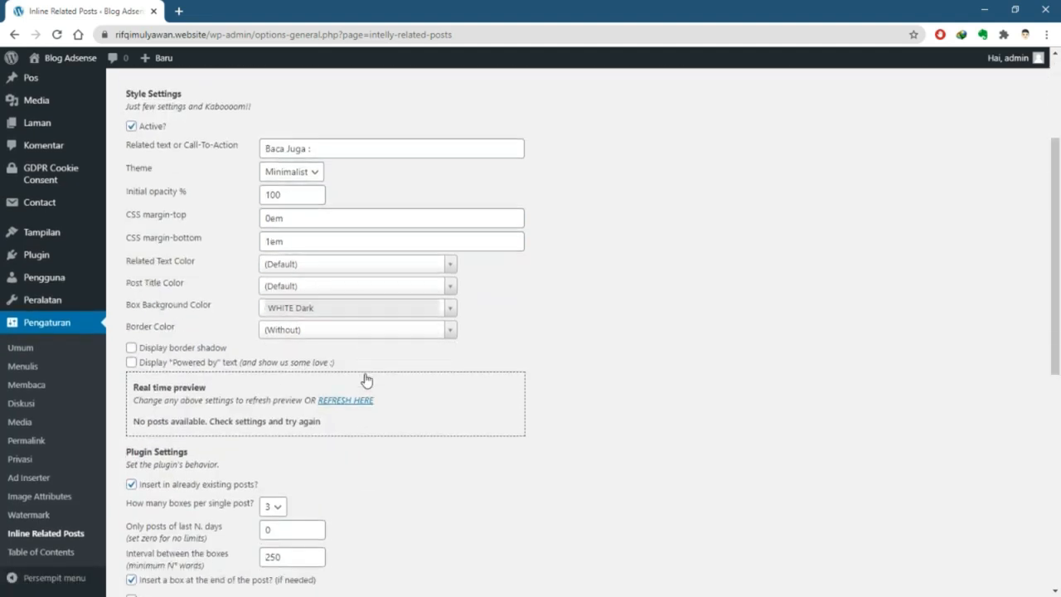
{"action": "scroll", "coordinate": [365, 375], "scroll_direction": "down", "scroll_amount": 2}
{"action": "scroll", "coordinate": [365, 374], "scroll_direction": "up", "scroll_amount": 8}
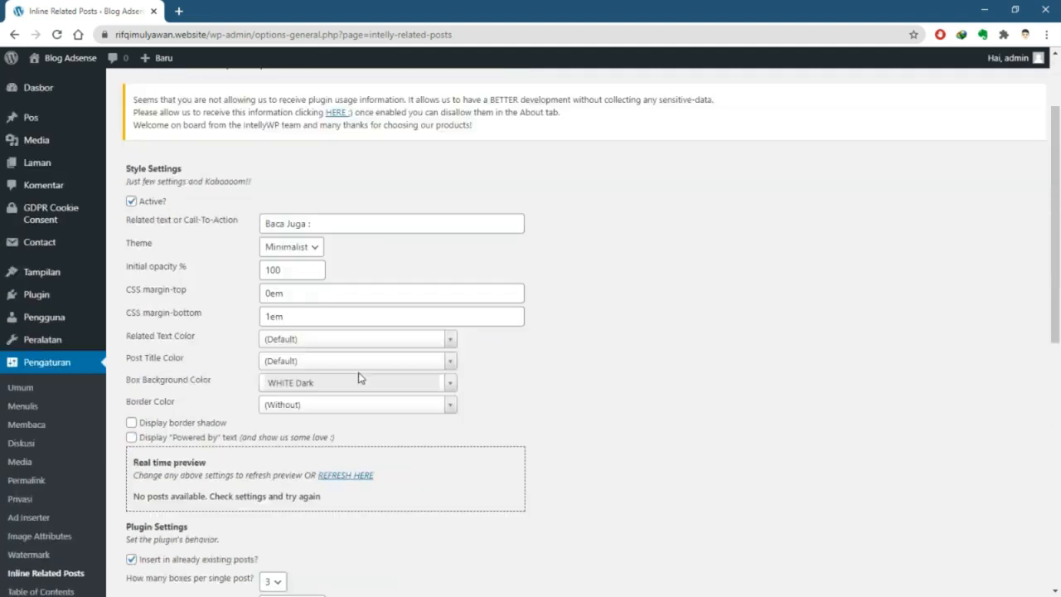
{"action": "mouse_move", "coordinate": [68, 300]}
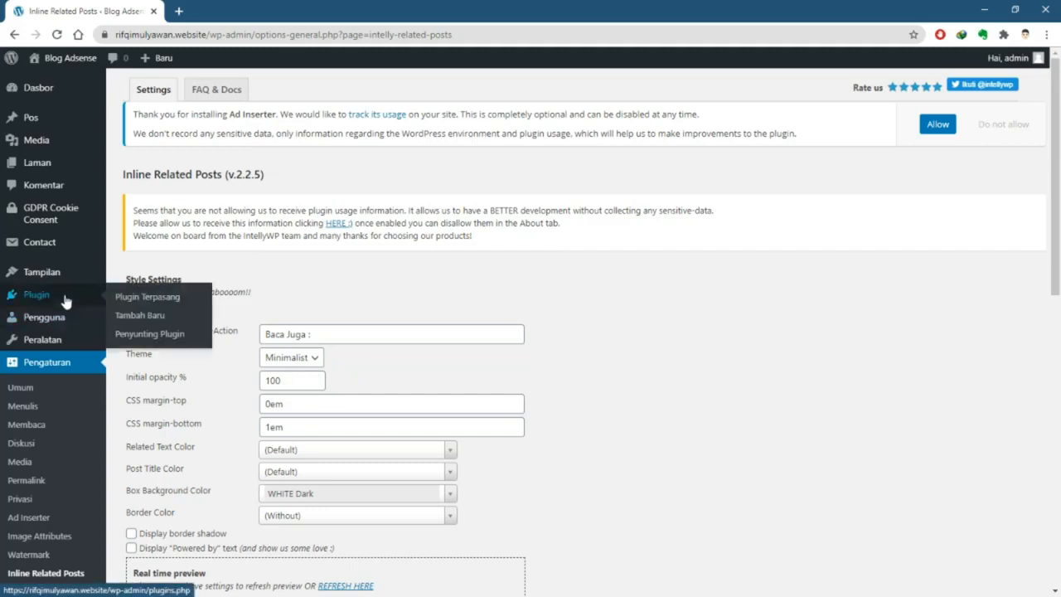
{"action": "left_click", "coordinate": [122, 300]}
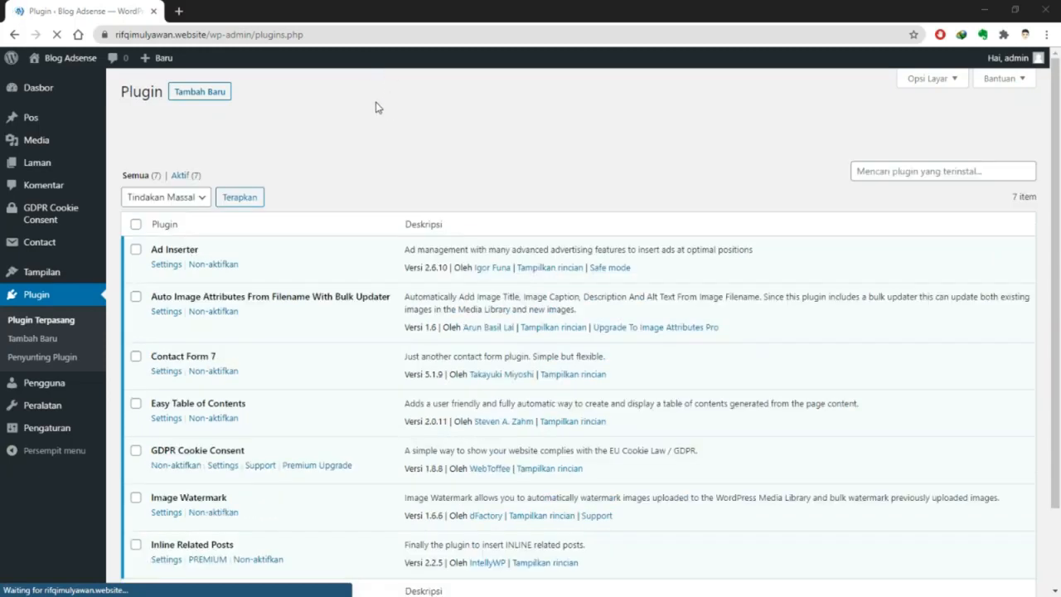
{"action": "left_click", "coordinate": [488, 17]}
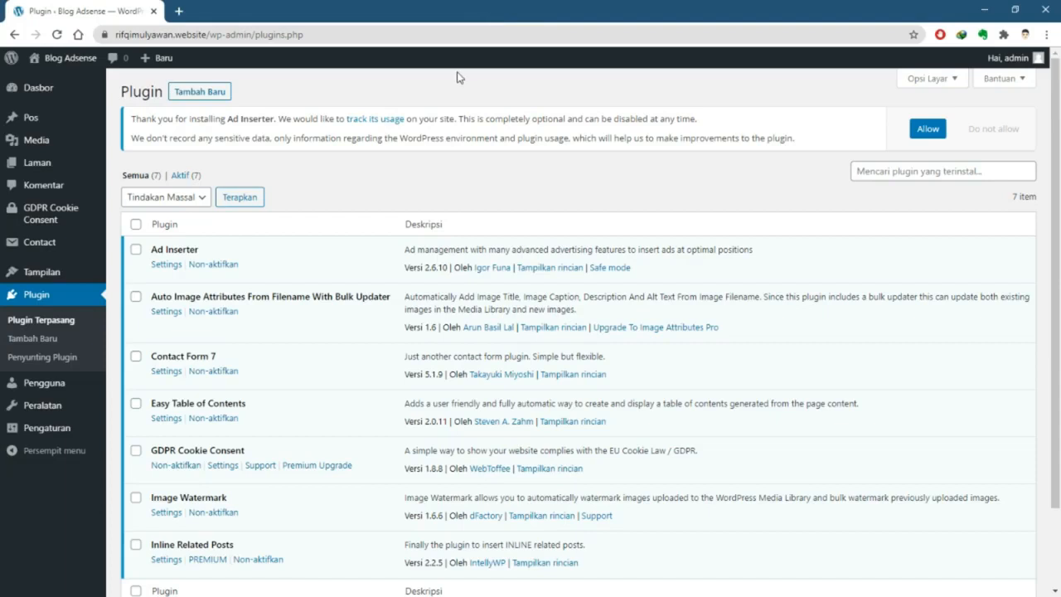
{"action": "scroll", "coordinate": [416, 108], "scroll_direction": "down", "scroll_amount": 2}
{"action": "scroll", "coordinate": [412, 112], "scroll_direction": "up", "scroll_amount": 2}
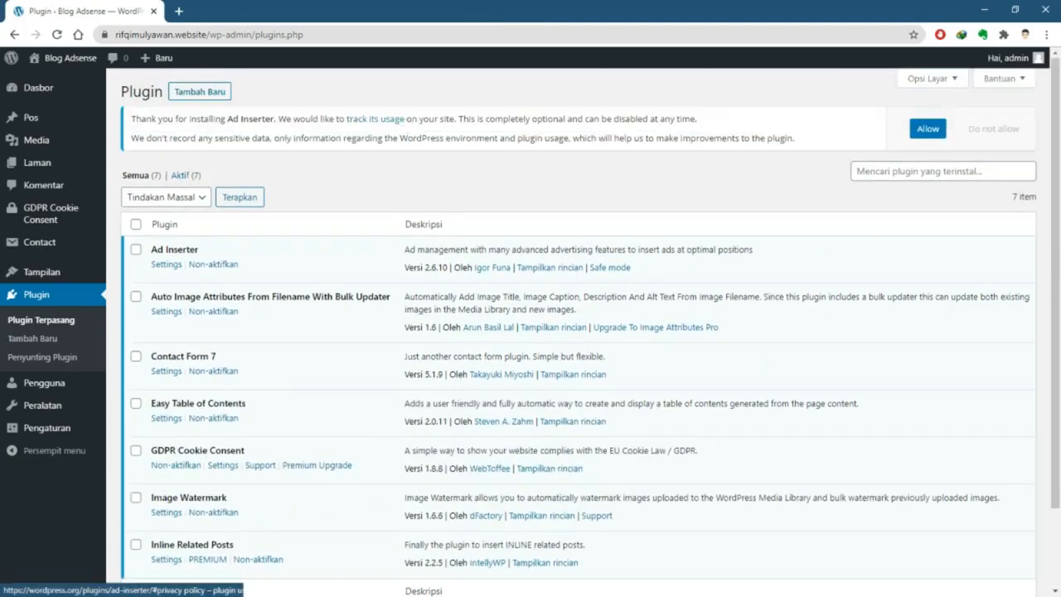
{"action": "scroll", "coordinate": [385, 121], "scroll_direction": "down", "scroll_amount": 1}
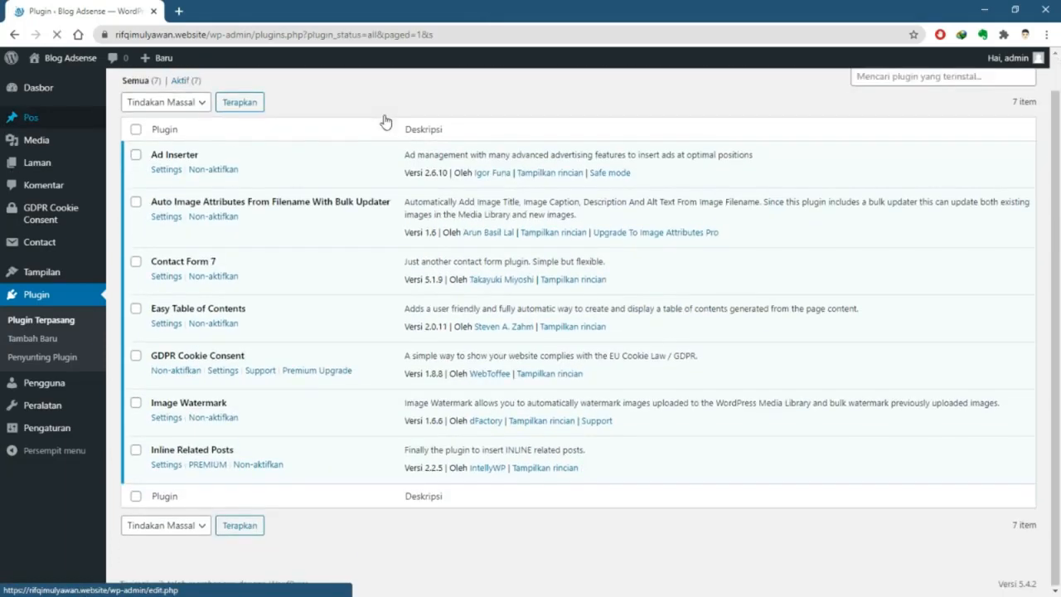
{"action": "scroll", "coordinate": [383, 127], "scroll_direction": "up", "scroll_amount": 1}
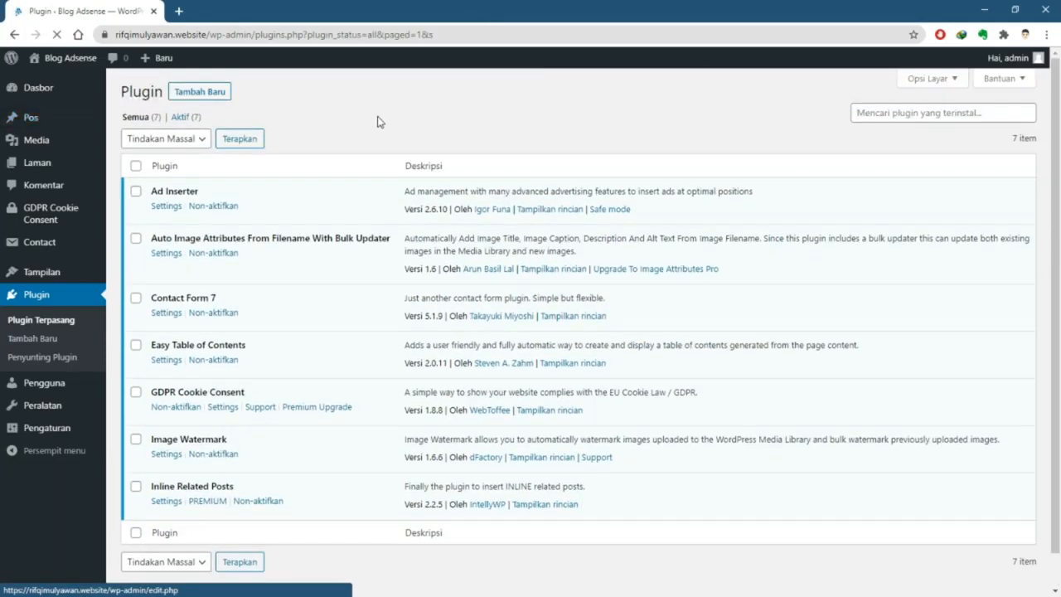
Install the Jetpack plugin by WordPress.com from the add-plugins page and activate it
{"action": "left_click", "coordinate": [209, 96]}
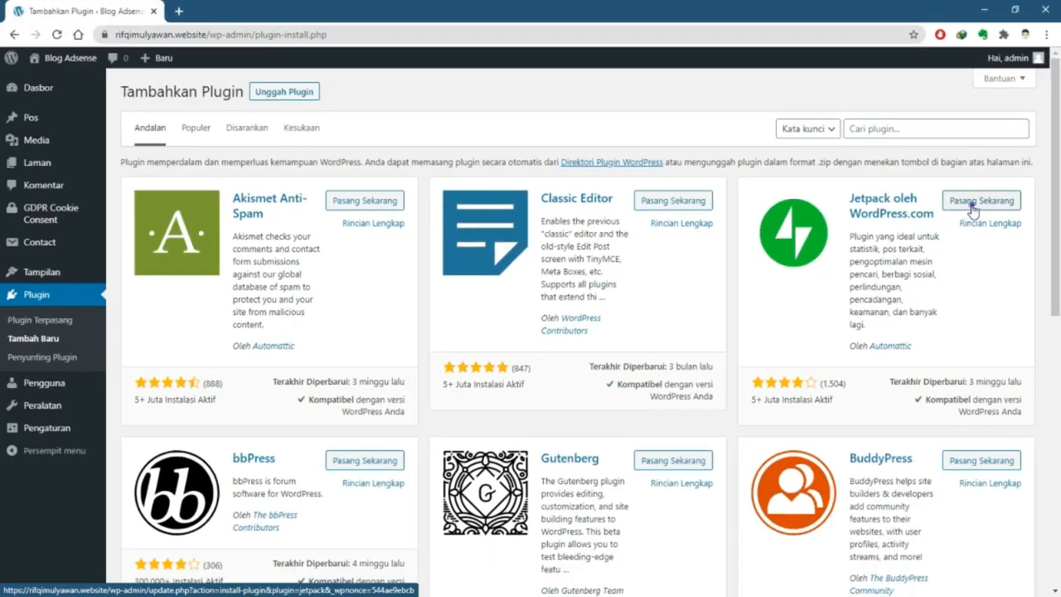
{"action": "left_click", "coordinate": [972, 207]}
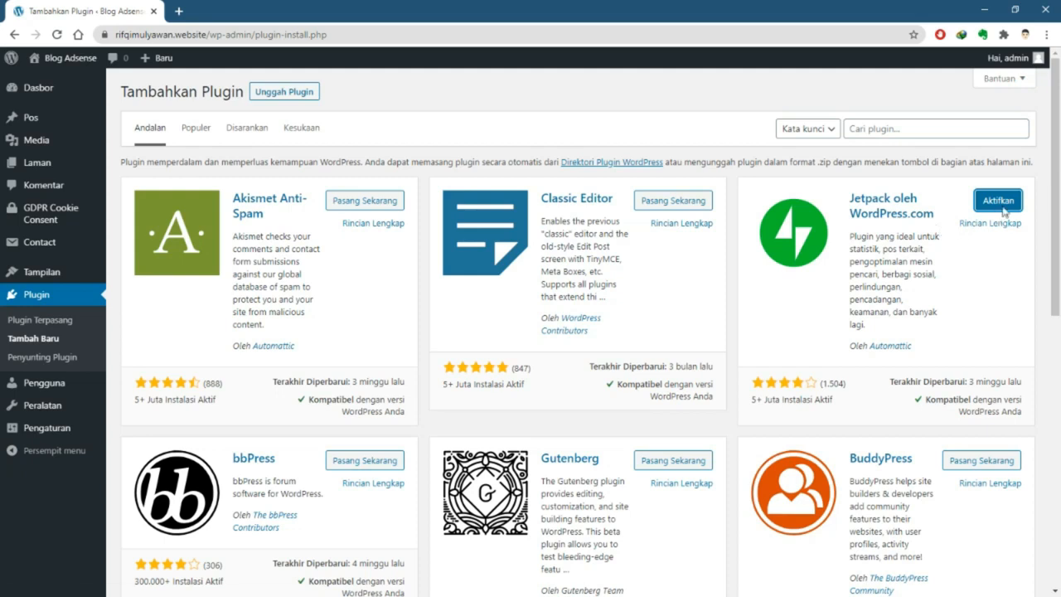
{"action": "left_click", "coordinate": [995, 208]}
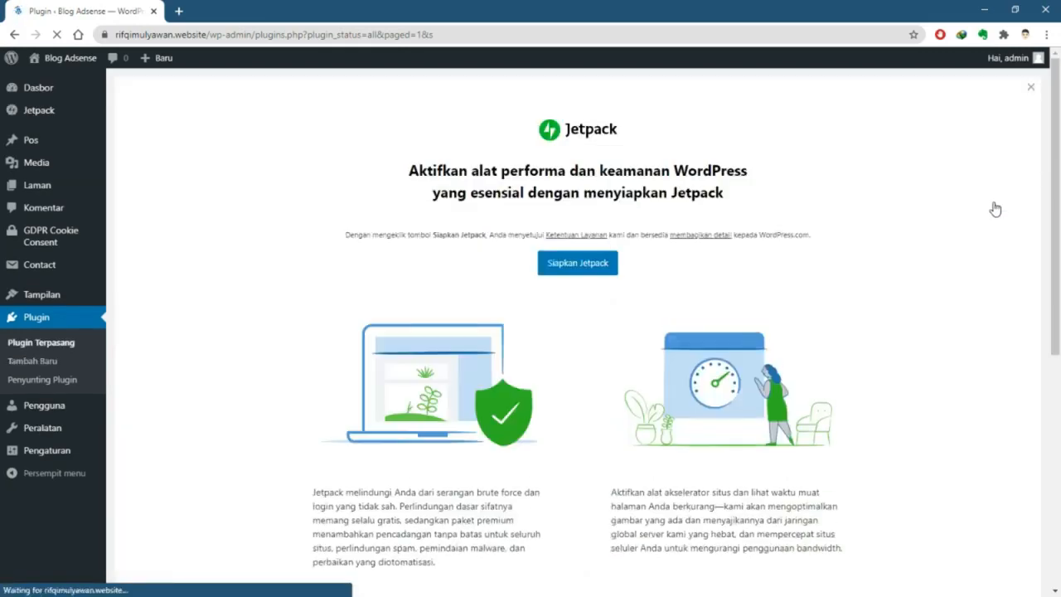
{"action": "scroll", "coordinate": [667, 301], "scroll_direction": "down", "scroll_amount": 3}
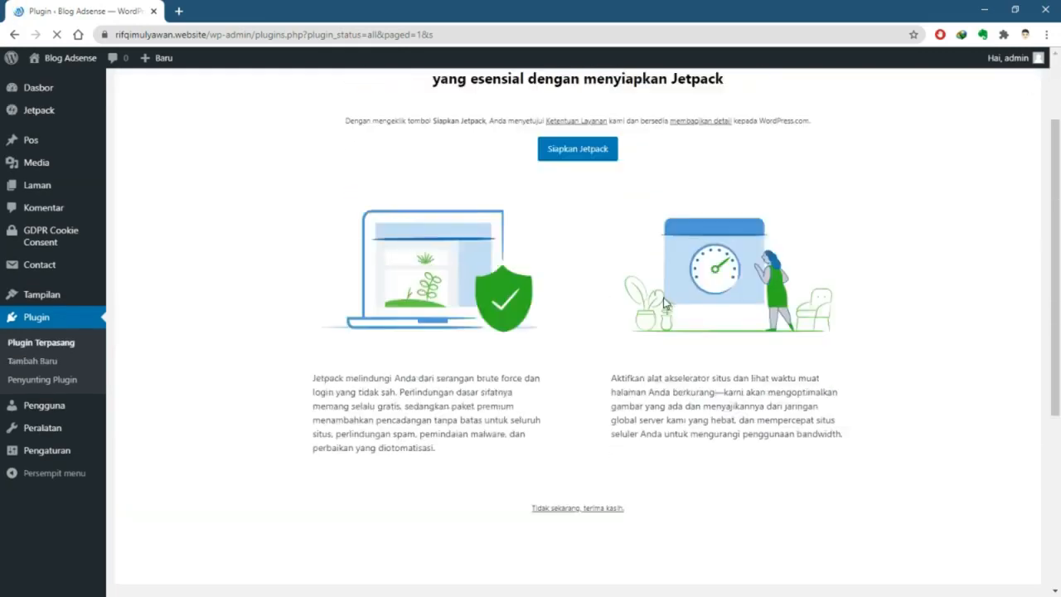
{"action": "scroll", "coordinate": [663, 302], "scroll_direction": "up", "scroll_amount": 2}
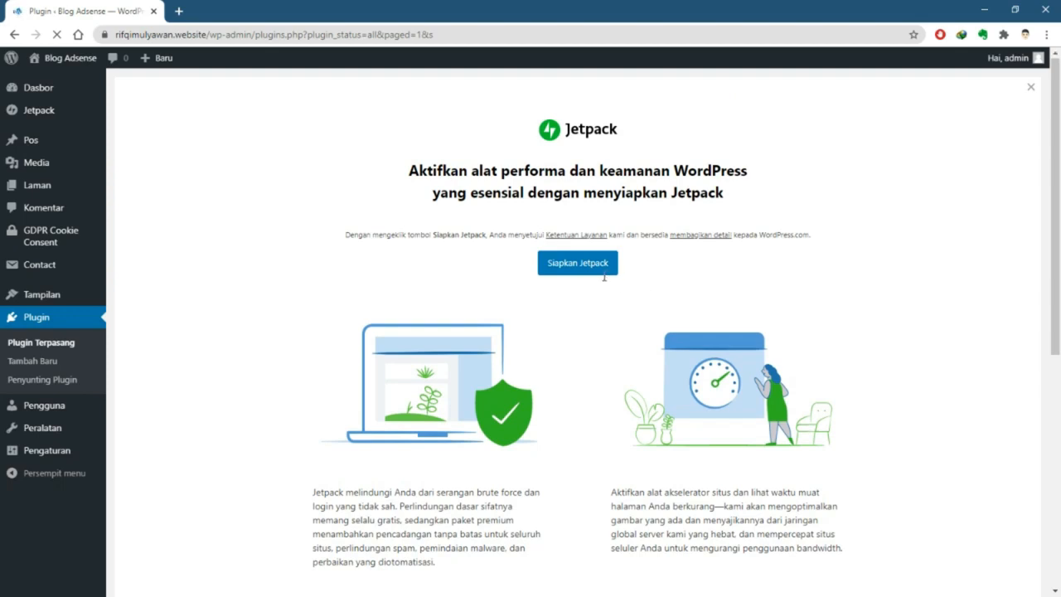
{"action": "scroll", "coordinate": [558, 354], "scroll_direction": "down", "scroll_amount": 1}
{"action": "scroll", "coordinate": [558, 353], "scroll_direction": "down", "scroll_amount": 2}
{"action": "scroll", "coordinate": [556, 351], "scroll_direction": "up", "scroll_amount": 3}
{"action": "left_click", "coordinate": [558, 269]}
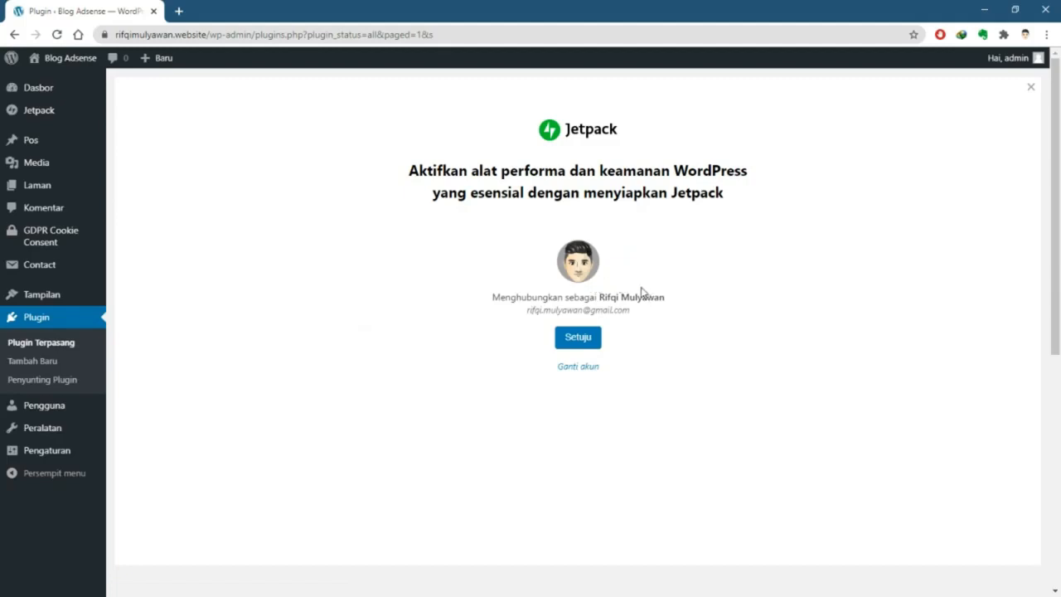
{"action": "left_click", "coordinate": [589, 374]}
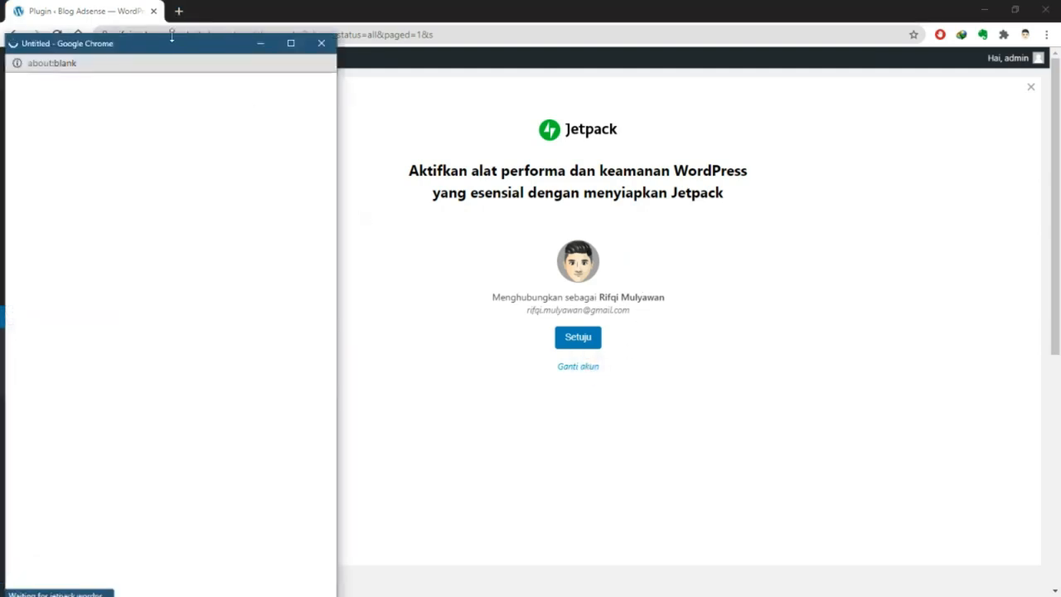
{"action": "left_click_drag", "start_coordinate": [177, 48], "coordinate": [553, 50]}
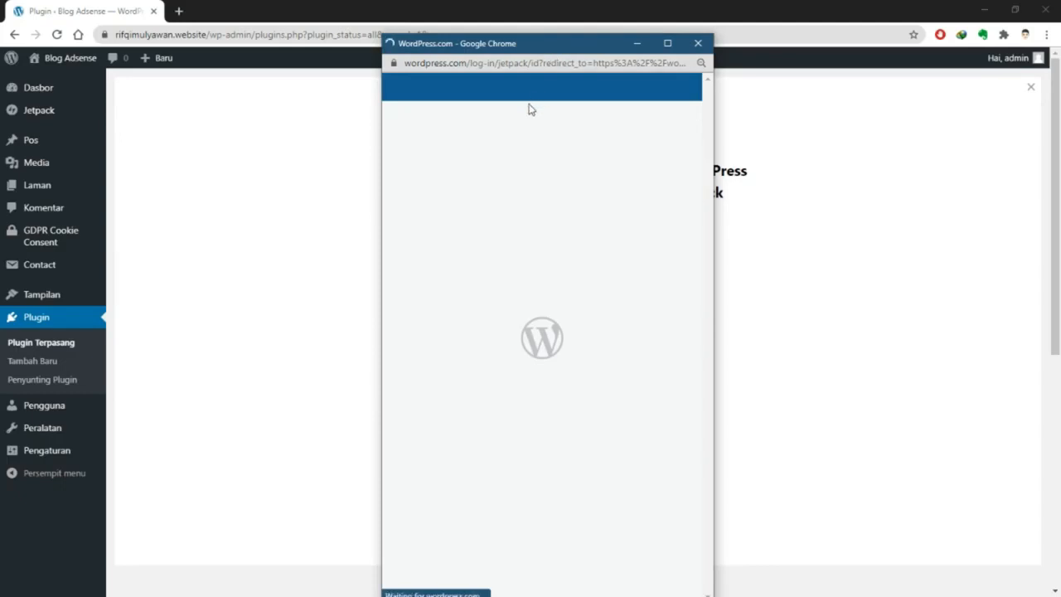
{"action": "scroll", "coordinate": [506, 223], "scroll_direction": "down", "scroll_amount": 2}
{"action": "key", "text": "ctrl+v"}
{"action": "scroll", "coordinate": [506, 222], "scroll_direction": "up", "scroll_amount": 2}
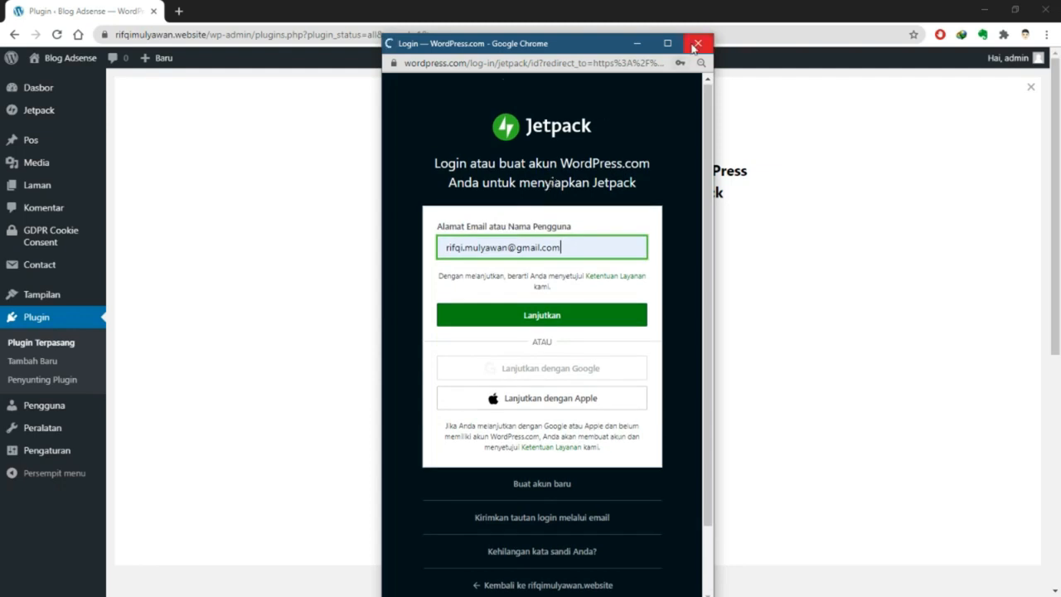
{"action": "left_click", "coordinate": [696, 44]}
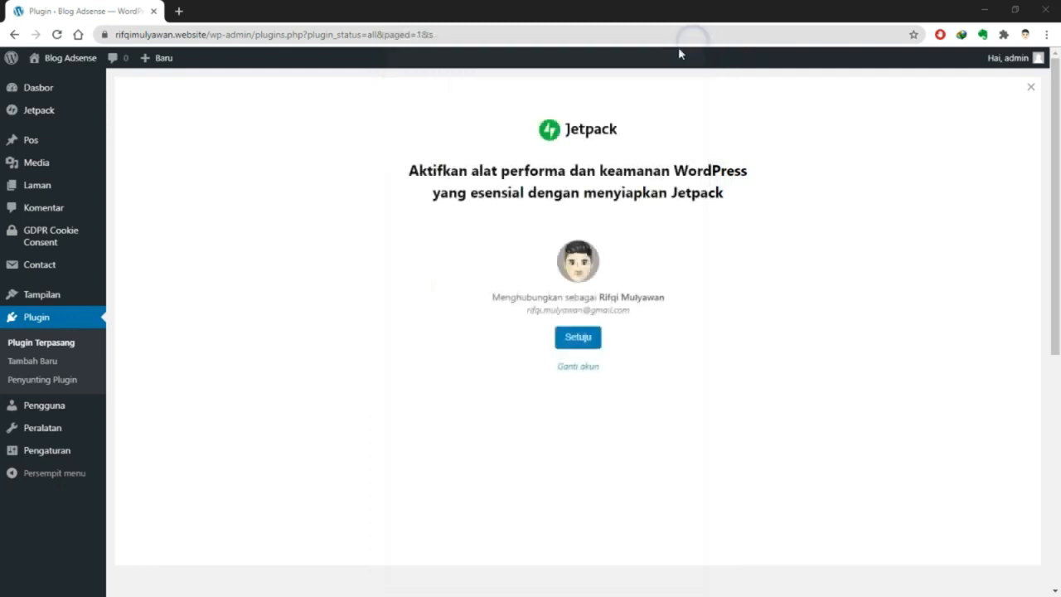
{"action": "left_click", "coordinate": [11, 35]}
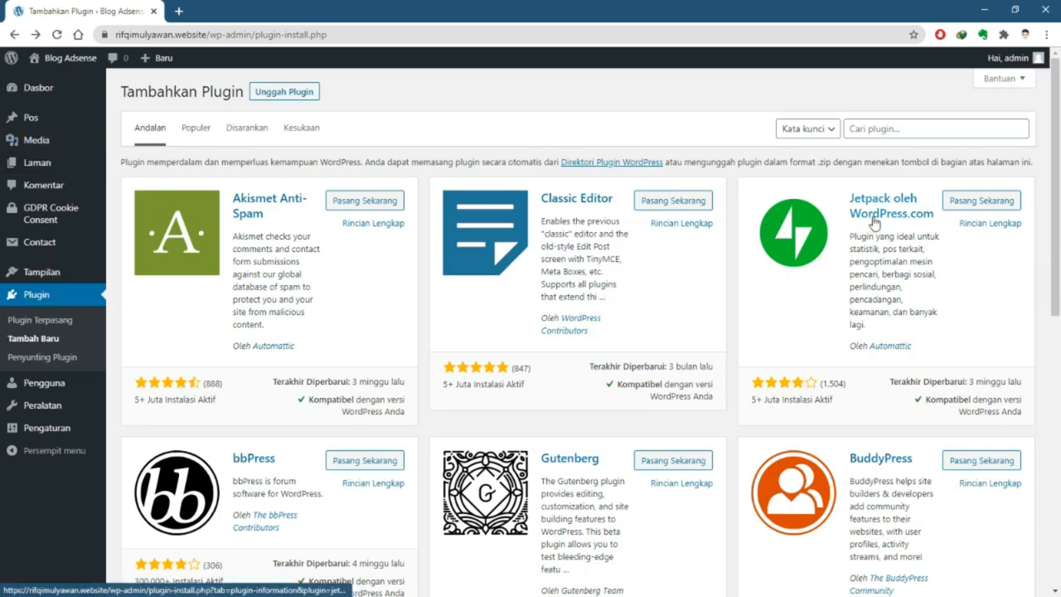
Open the Jetpack page in the site admin and start the Jetpack setup
{"action": "left_click", "coordinate": [47, 321]}
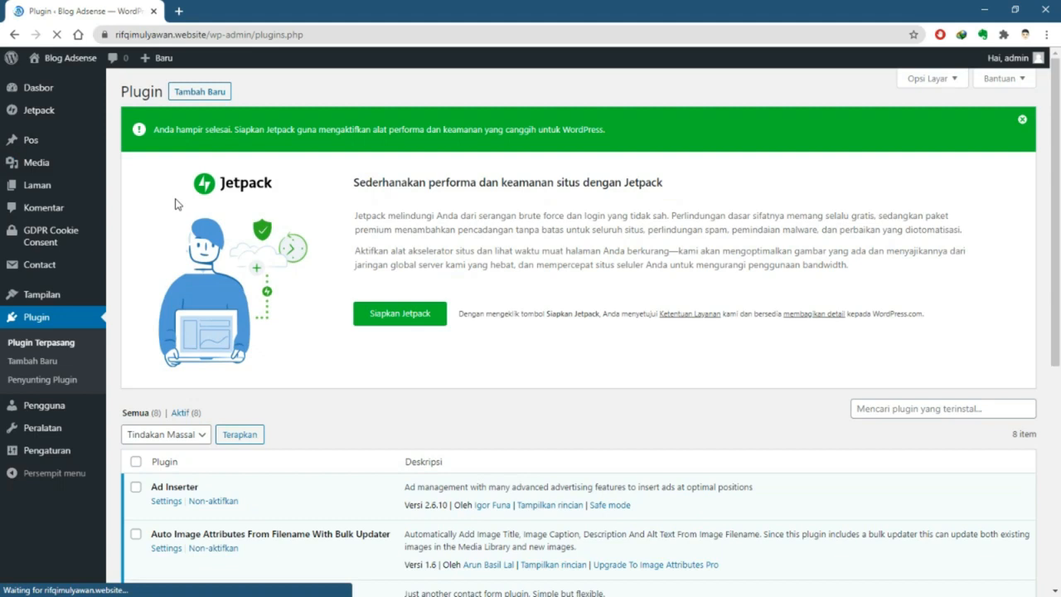
{"action": "left_click", "coordinate": [47, 118]}
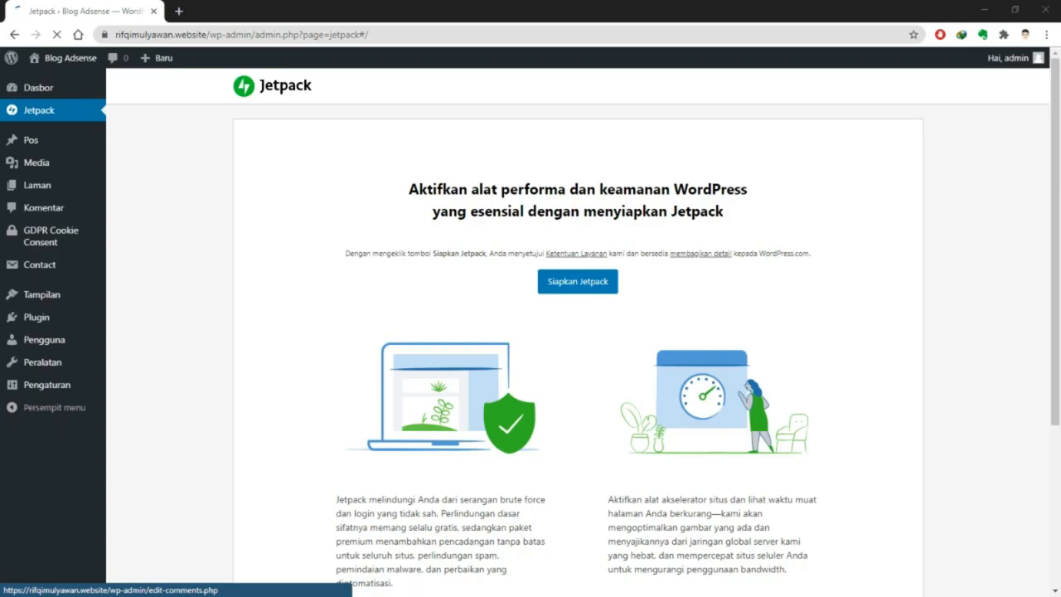
{"action": "scroll", "coordinate": [638, 279], "scroll_direction": "down", "scroll_amount": 3}
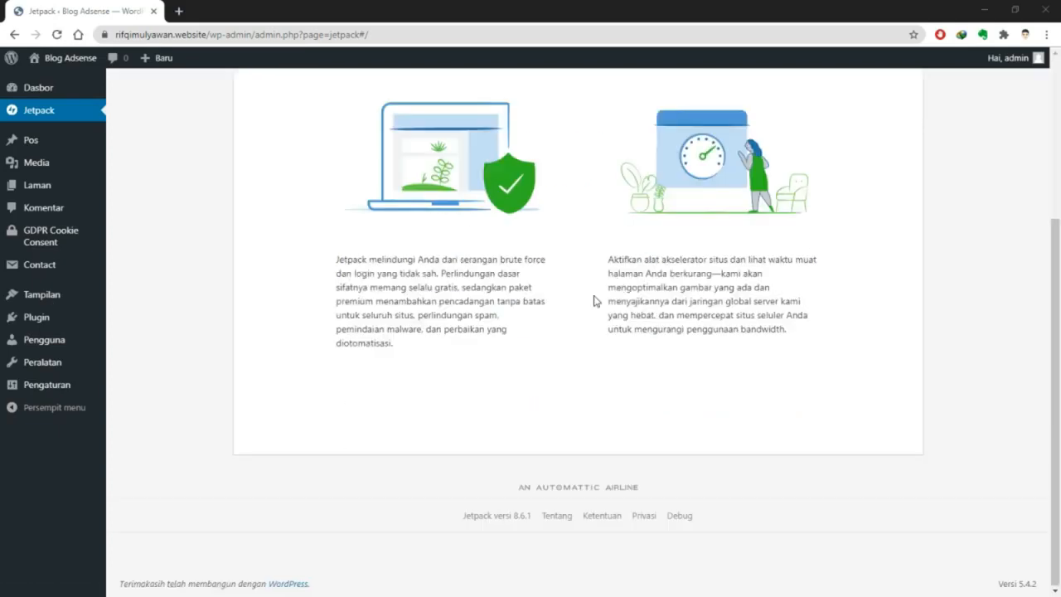
{"action": "scroll", "coordinate": [594, 304], "scroll_direction": "up", "scroll_amount": 3}
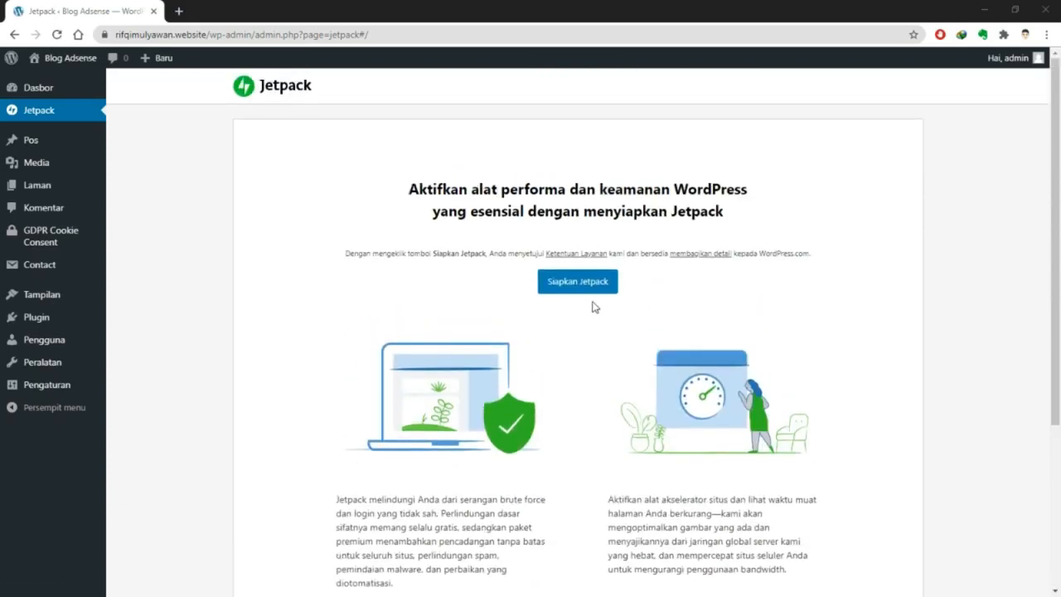
{"action": "scroll", "coordinate": [583, 310], "scroll_direction": "down", "scroll_amount": 1}
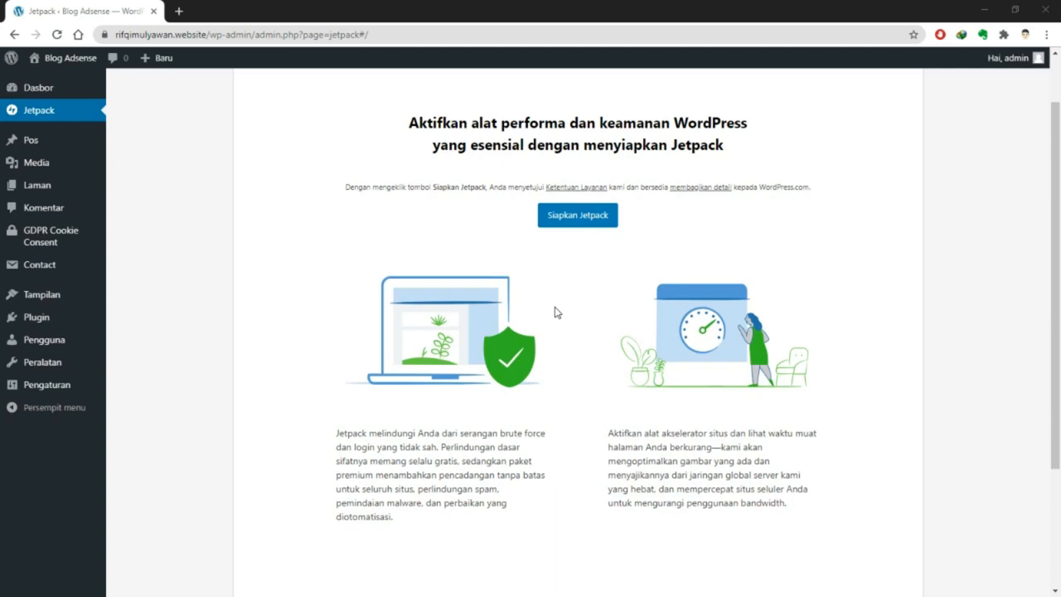
{"action": "left_click", "coordinate": [589, 221]}
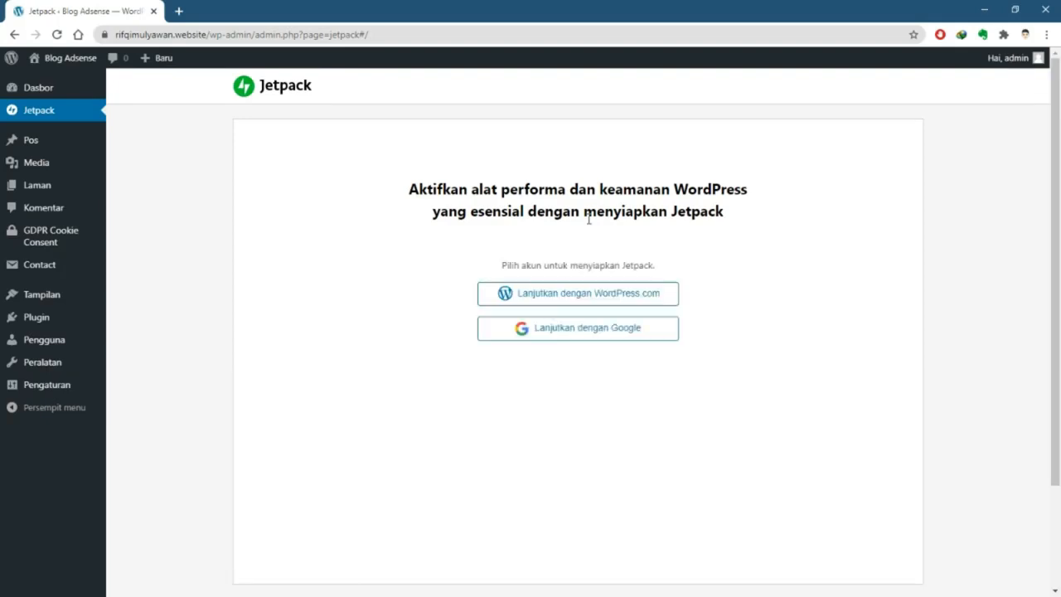
Continue the Jetpack setup with Google and connect it using the last Google account in the account list
{"action": "scroll", "coordinate": [585, 230], "scroll_direction": "down", "scroll_amount": 2}
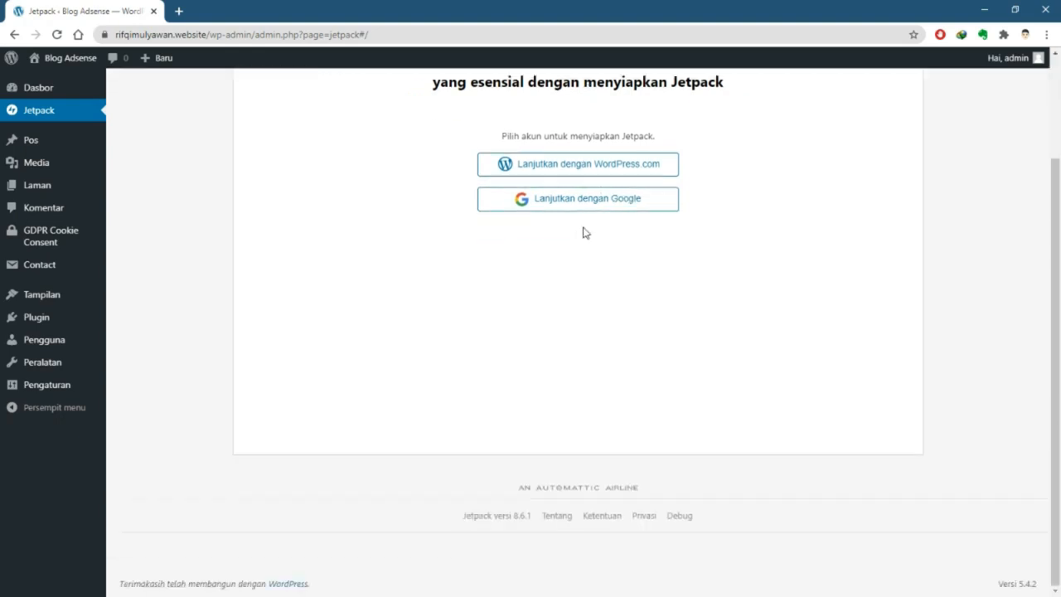
{"action": "scroll", "coordinate": [588, 232], "scroll_direction": "up", "scroll_amount": 2}
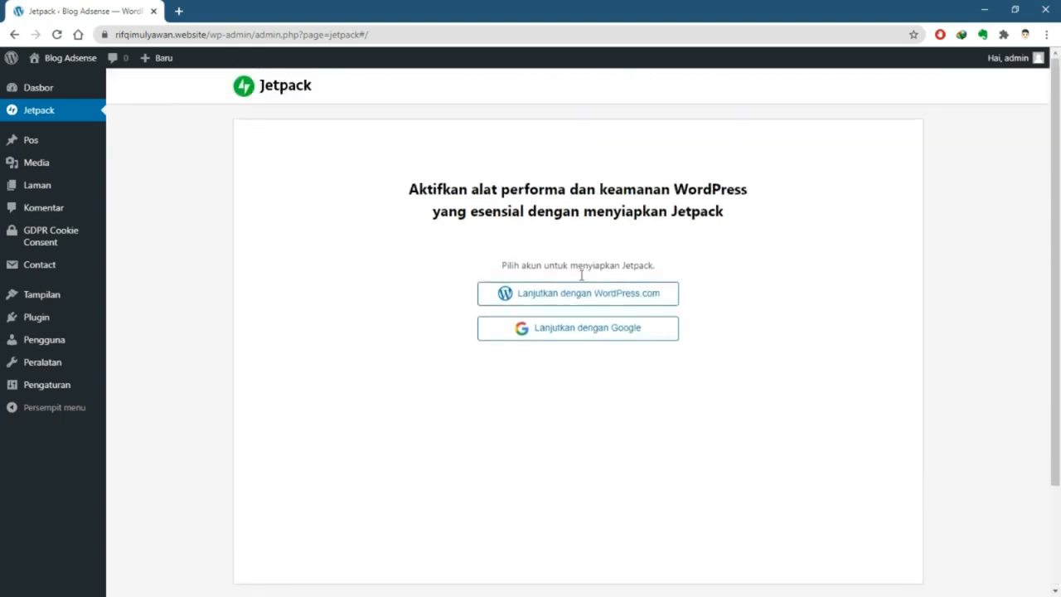
{"action": "left_click", "coordinate": [586, 341]}
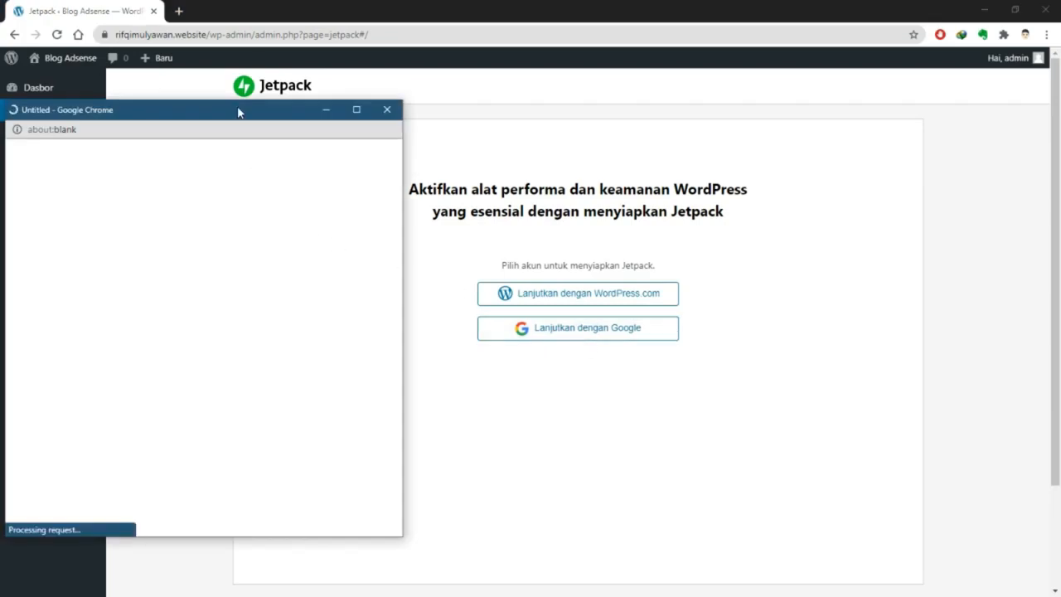
{"action": "left_click_drag", "start_coordinate": [238, 112], "coordinate": [611, 113]}
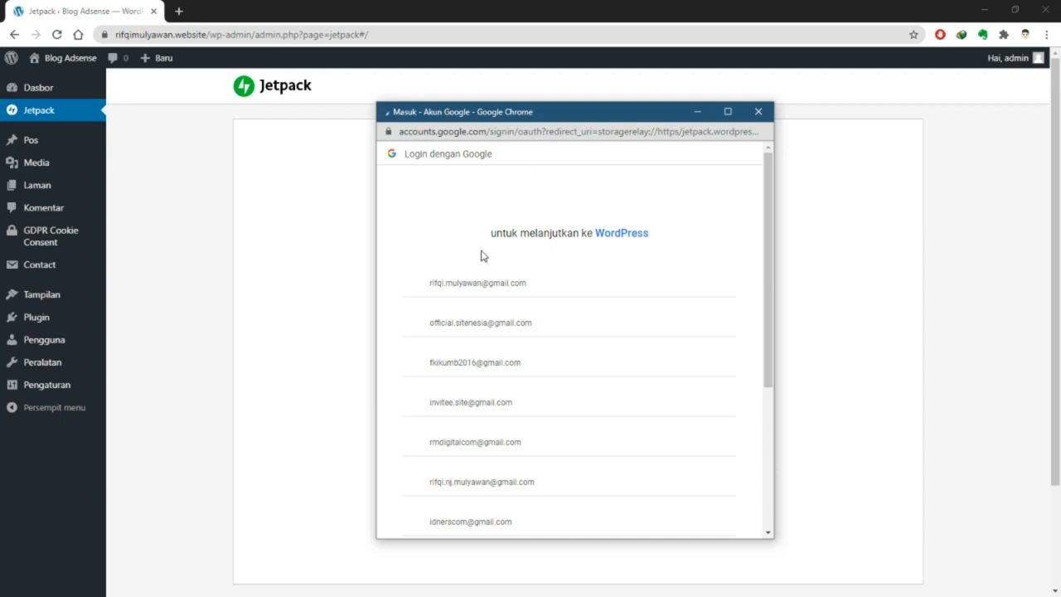
{"action": "scroll", "coordinate": [483, 254], "scroll_direction": "down", "scroll_amount": 3}
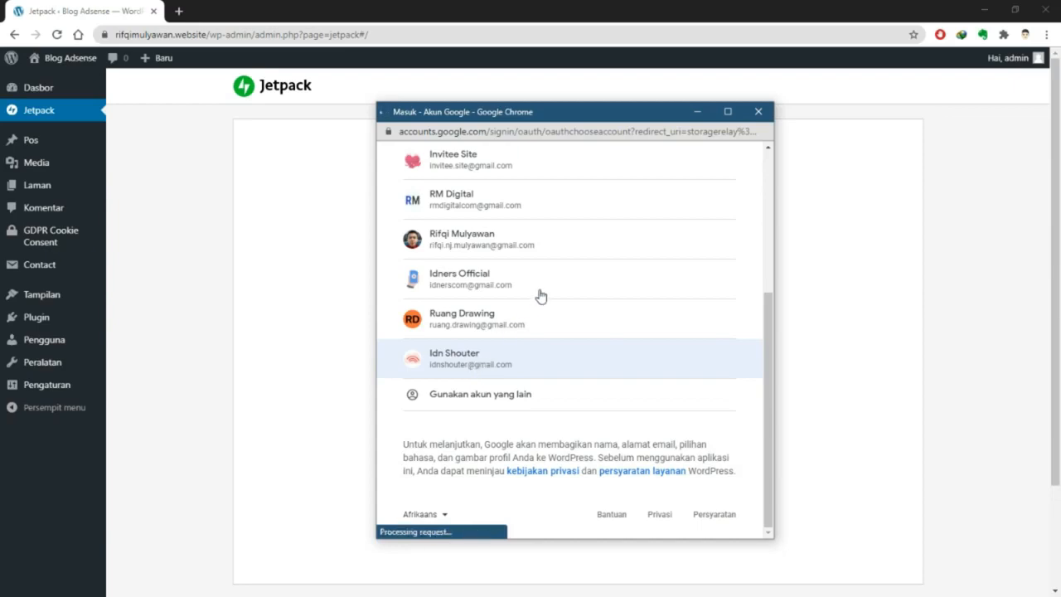
{"action": "scroll", "coordinate": [535, 294], "scroll_direction": "up", "scroll_amount": 3}
{"action": "scroll", "coordinate": [530, 294], "scroll_direction": "down", "scroll_amount": 3}
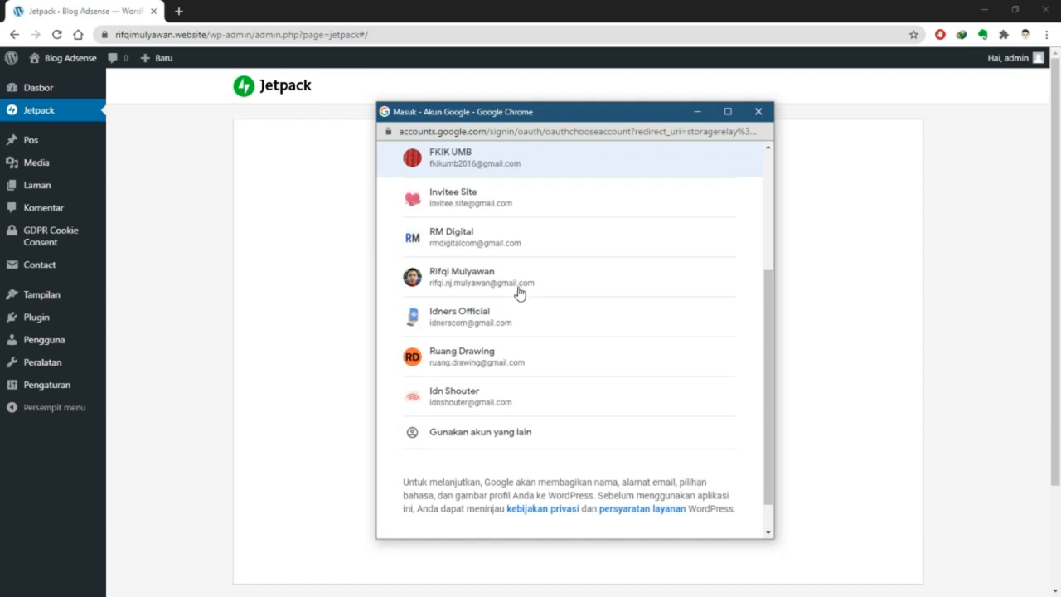
{"action": "left_click", "coordinate": [464, 398]}
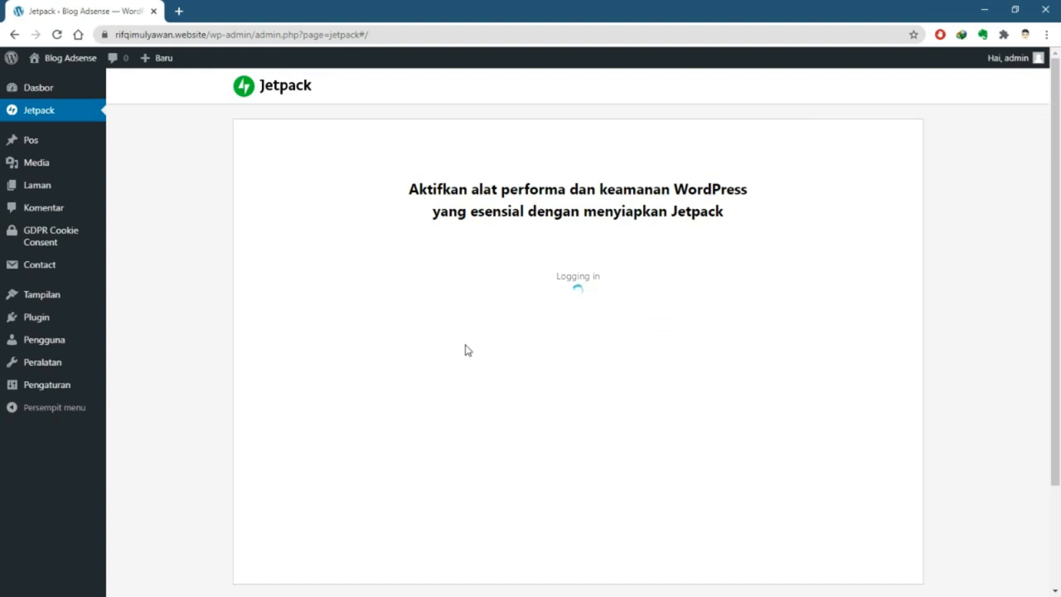
{"action": "scroll", "coordinate": [516, 351], "scroll_direction": "down", "scroll_amount": 2}
{"action": "scroll", "coordinate": [519, 348], "scroll_direction": "up", "scroll_amount": 2}
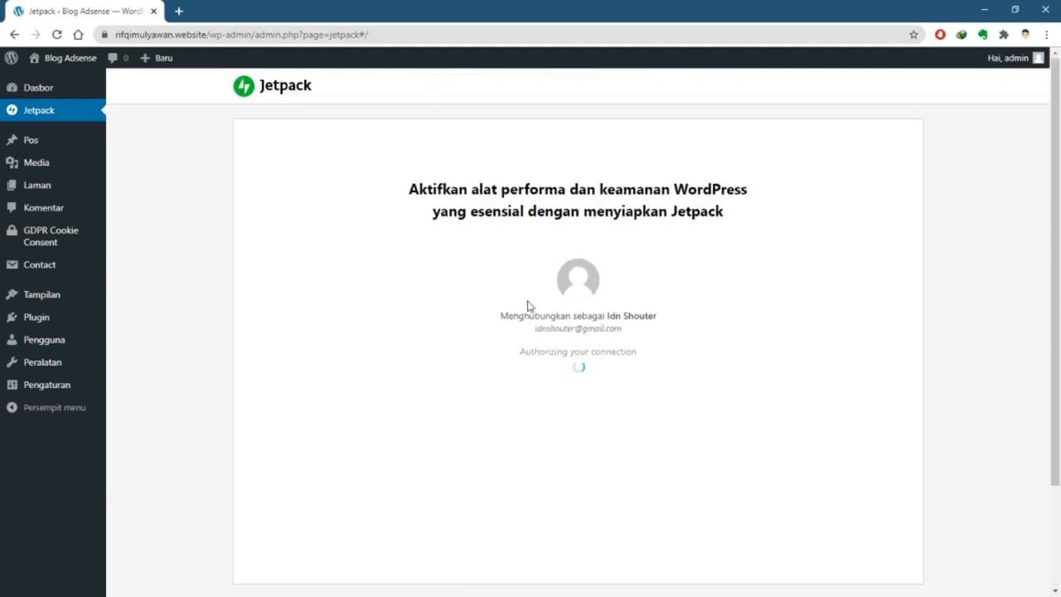
Look through the Jetpack plans and solutions and start with the free option
{"action": "left_click", "coordinate": [674, 292]}
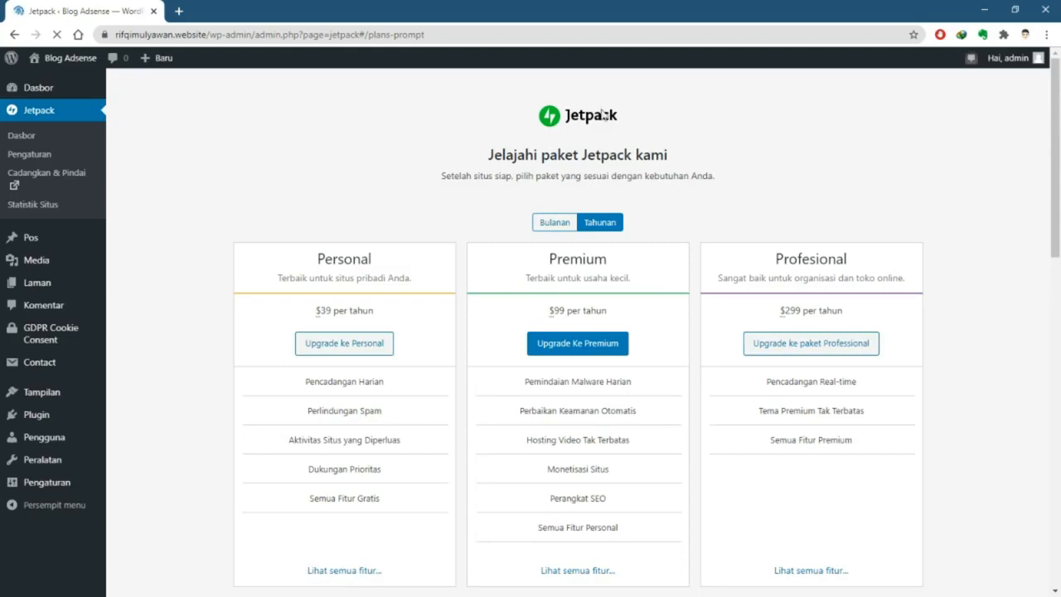
{"action": "scroll", "coordinate": [617, 262], "scroll_direction": "down", "scroll_amount": 4}
{"action": "scroll", "coordinate": [535, 261], "scroll_direction": "down", "scroll_amount": 5}
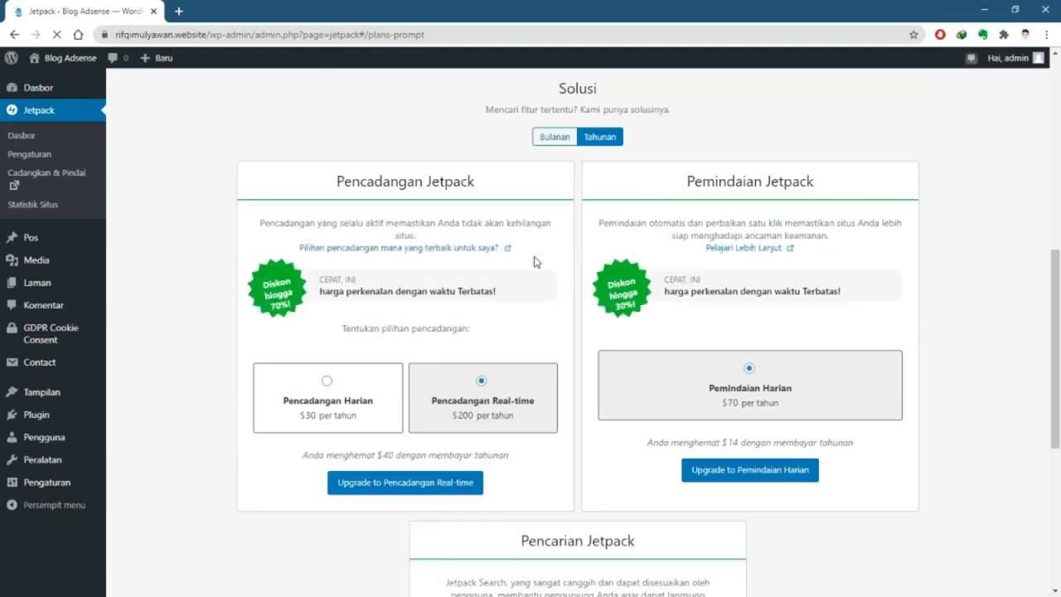
{"action": "scroll", "coordinate": [535, 259], "scroll_direction": "down", "scroll_amount": 2}
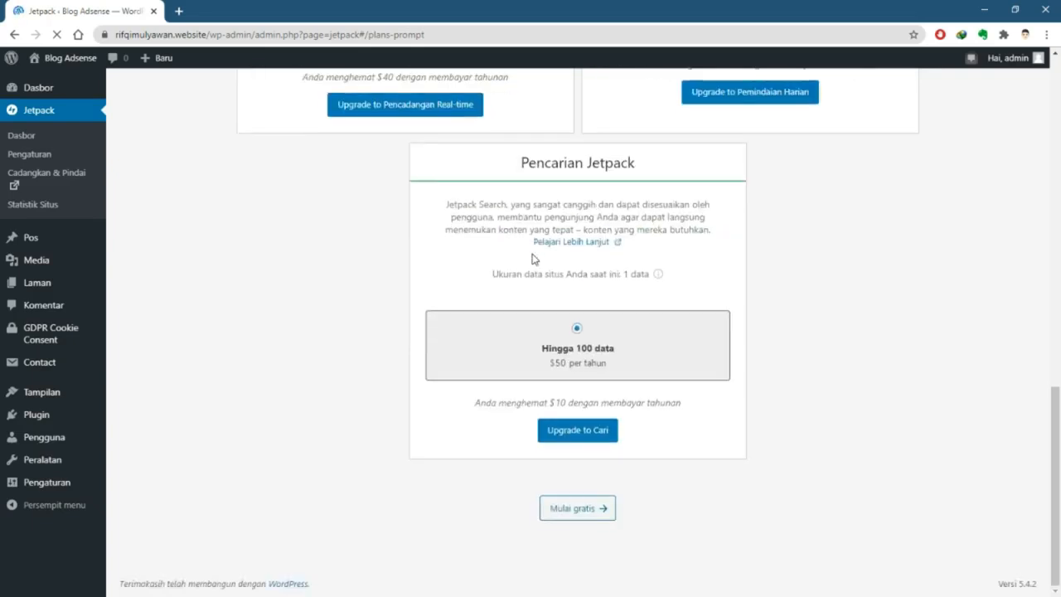
{"action": "left_click", "coordinate": [592, 513]}
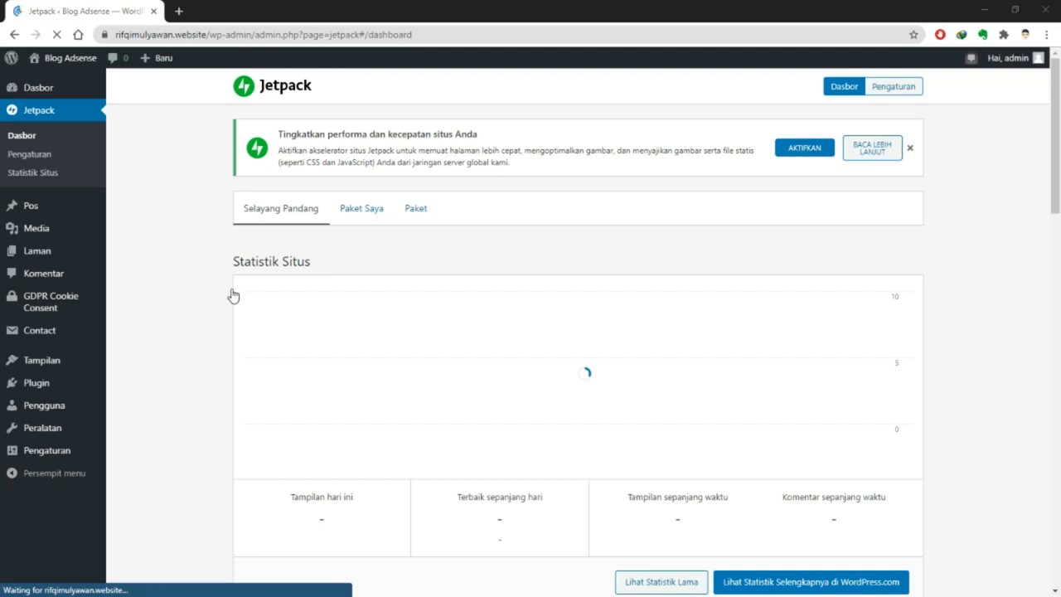
Look through the Jetpack dashboard, from the site statistics and security cards to the connection and support sections
{"action": "scroll", "coordinate": [236, 257], "scroll_direction": "down", "scroll_amount": 3}
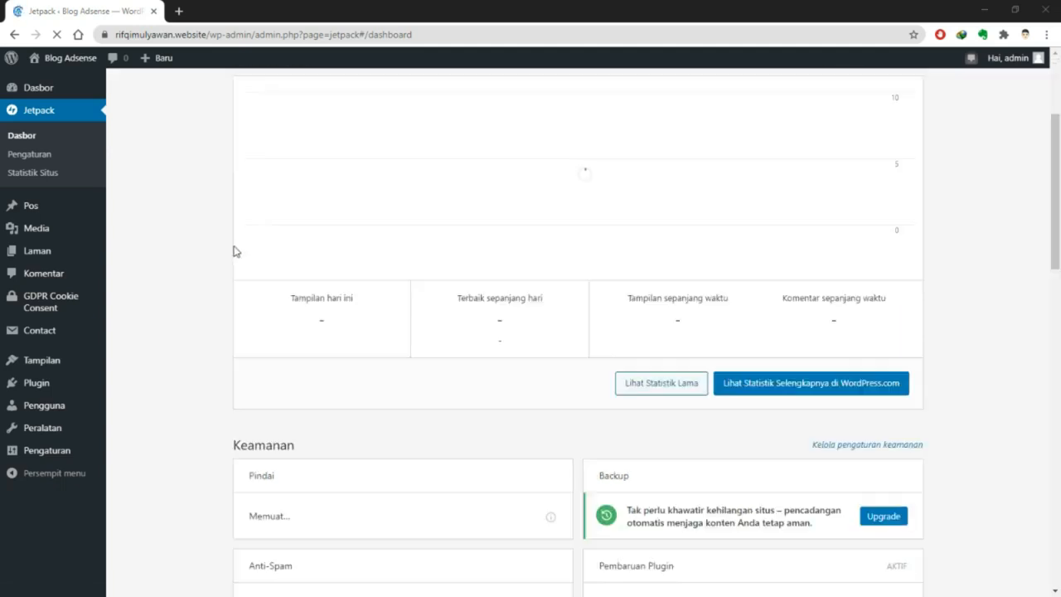
{"action": "scroll", "coordinate": [233, 251], "scroll_direction": "down", "scroll_amount": 5}
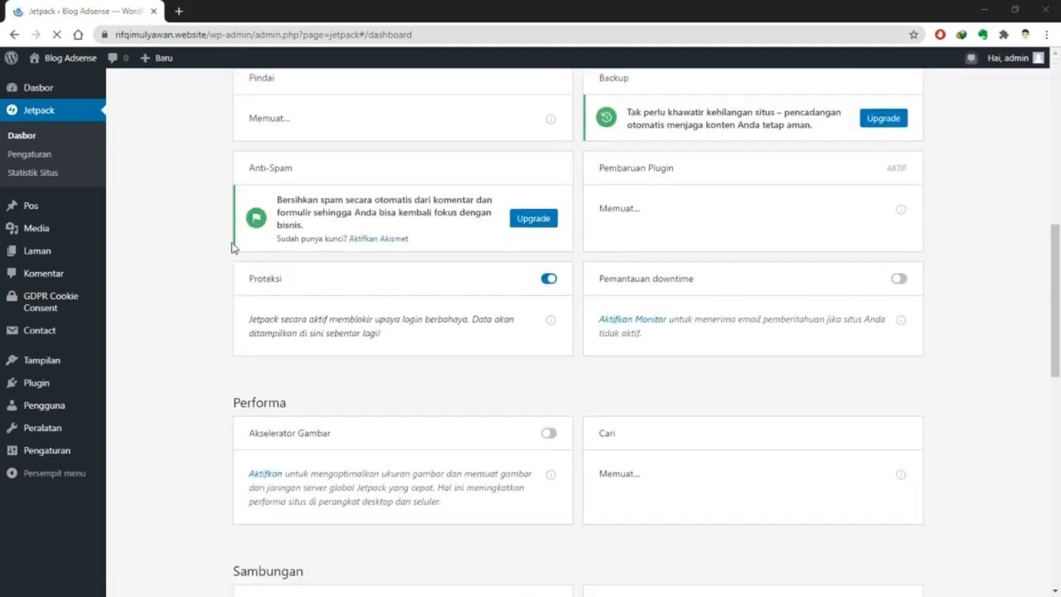
{"action": "scroll", "coordinate": [230, 244], "scroll_direction": "down", "scroll_amount": 8}
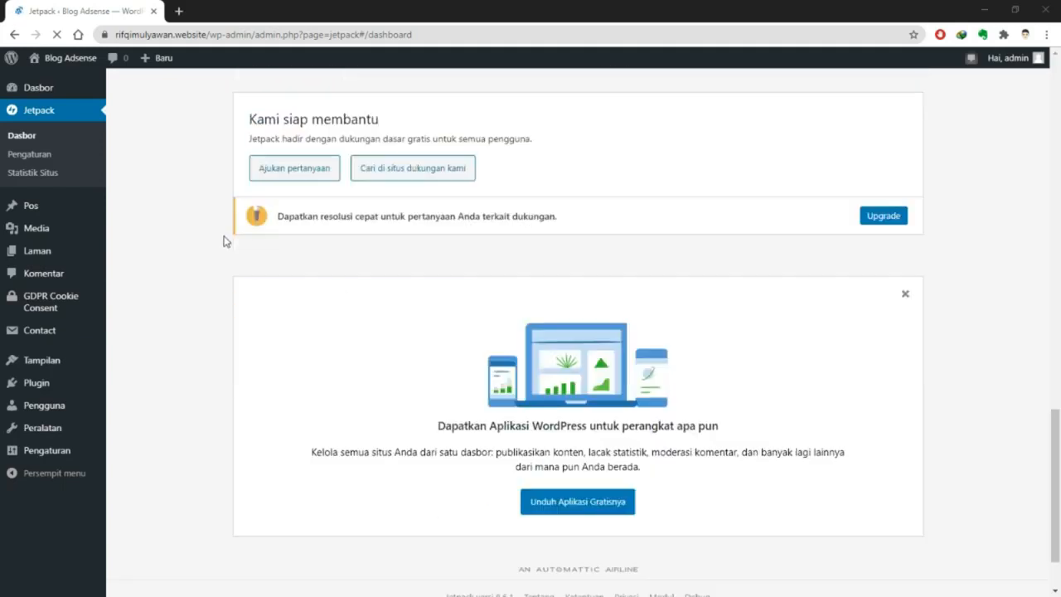
{"action": "scroll", "coordinate": [224, 240], "scroll_direction": "down", "scroll_amount": 1}
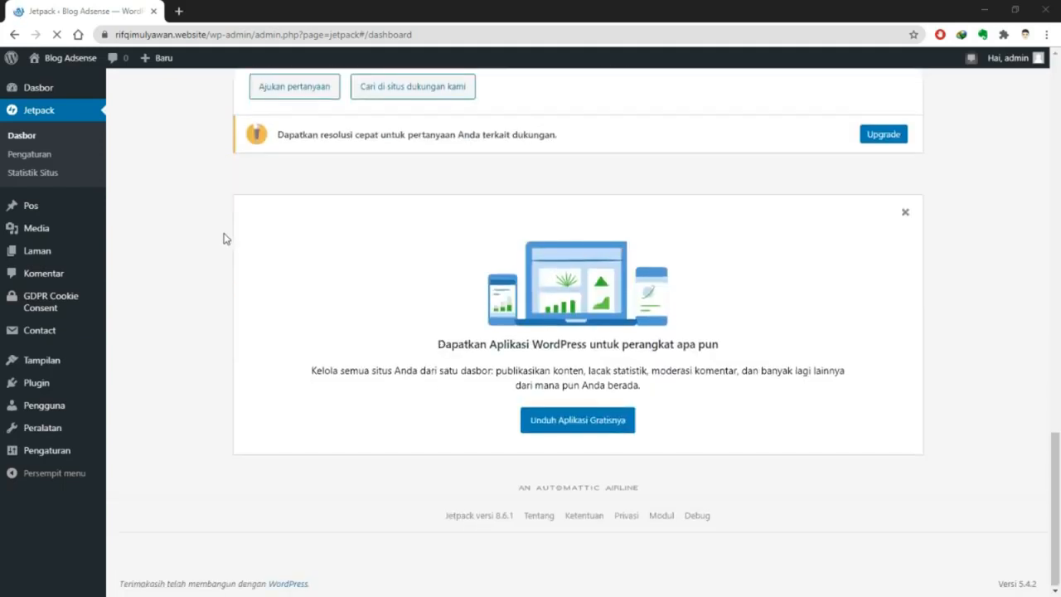
{"action": "scroll", "coordinate": [223, 238], "scroll_direction": "up", "scroll_amount": 3}
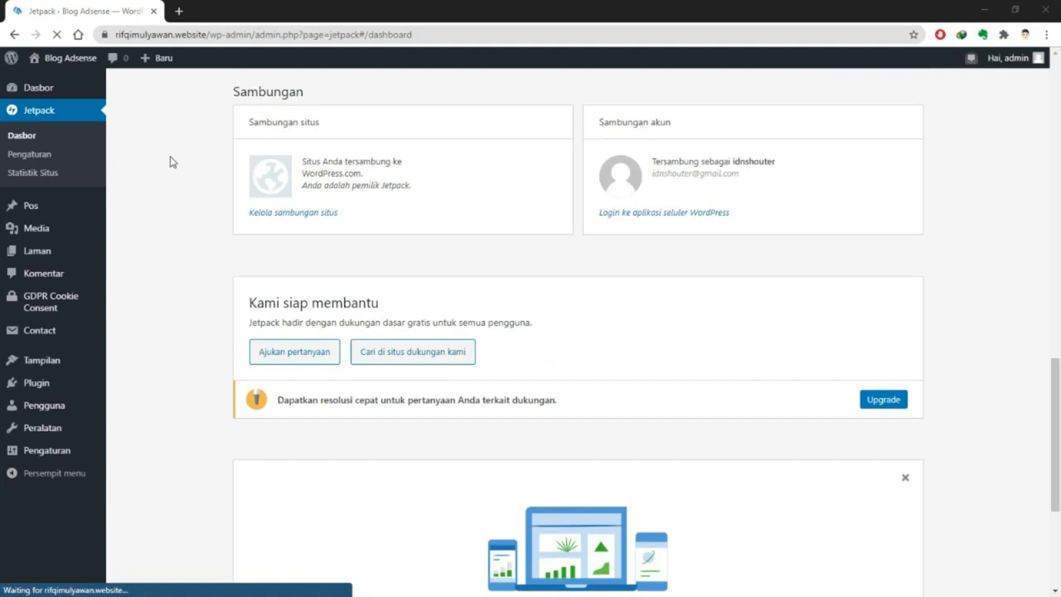
{"action": "scroll", "coordinate": [245, 189], "scroll_direction": "up", "scroll_amount": 6}
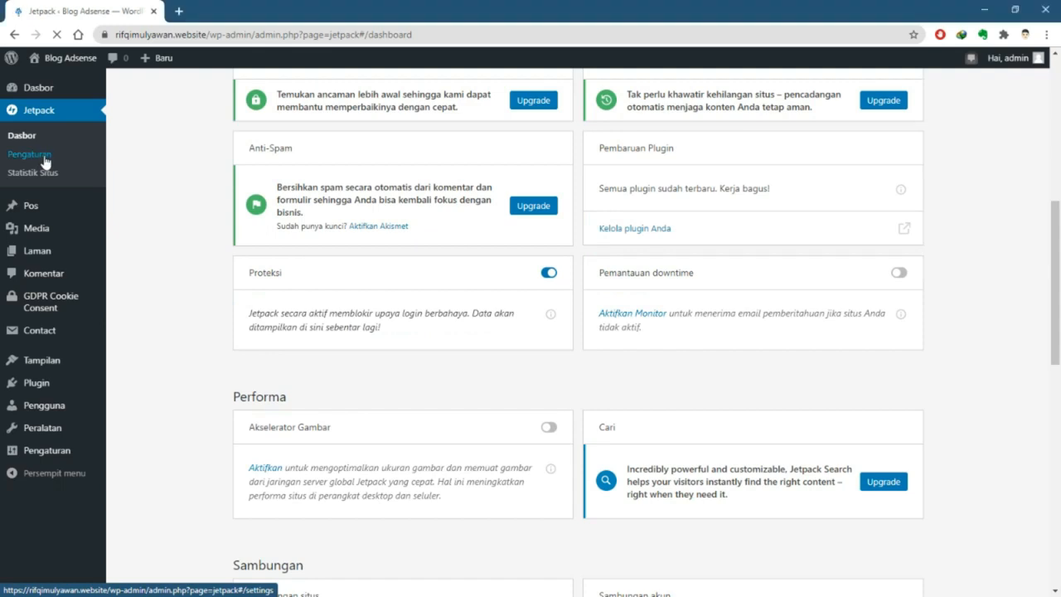
Open the Jetpack settings, review the security section and allow users to log in to this site with WordPress.com accounts
{"action": "left_click", "coordinate": [46, 158]}
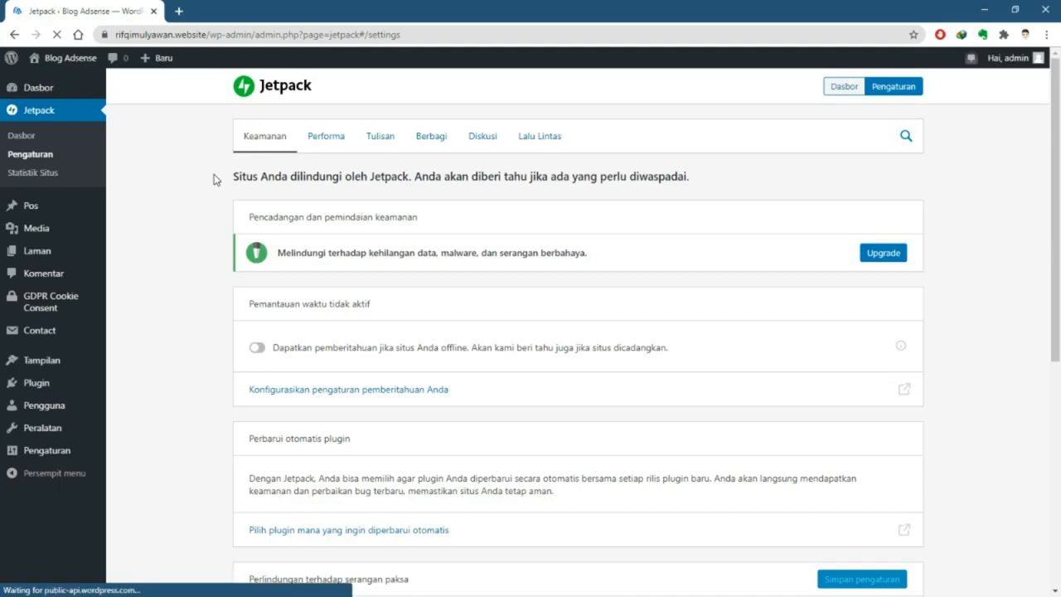
{"action": "scroll", "coordinate": [485, 281], "scroll_direction": "down", "scroll_amount": 1}
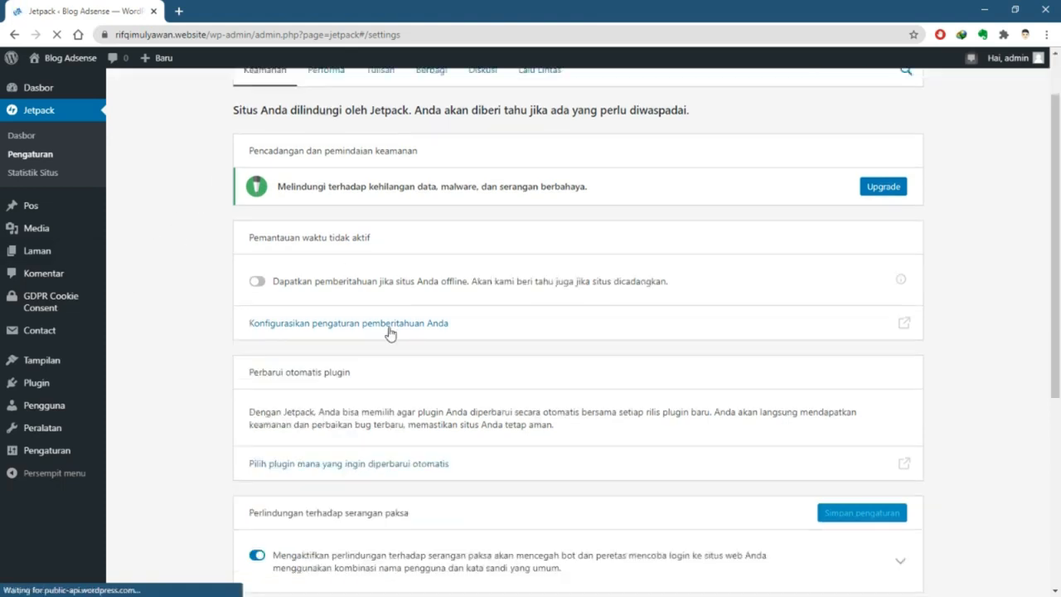
{"action": "scroll", "coordinate": [475, 327], "scroll_direction": "up", "scroll_amount": 1}
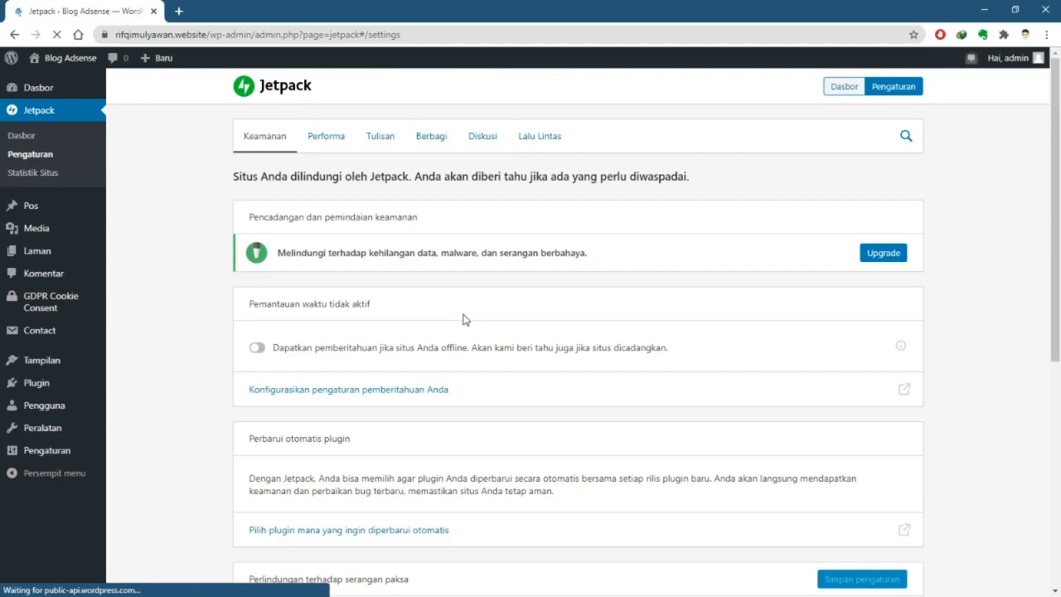
{"action": "scroll", "coordinate": [464, 319], "scroll_direction": "down", "scroll_amount": 3}
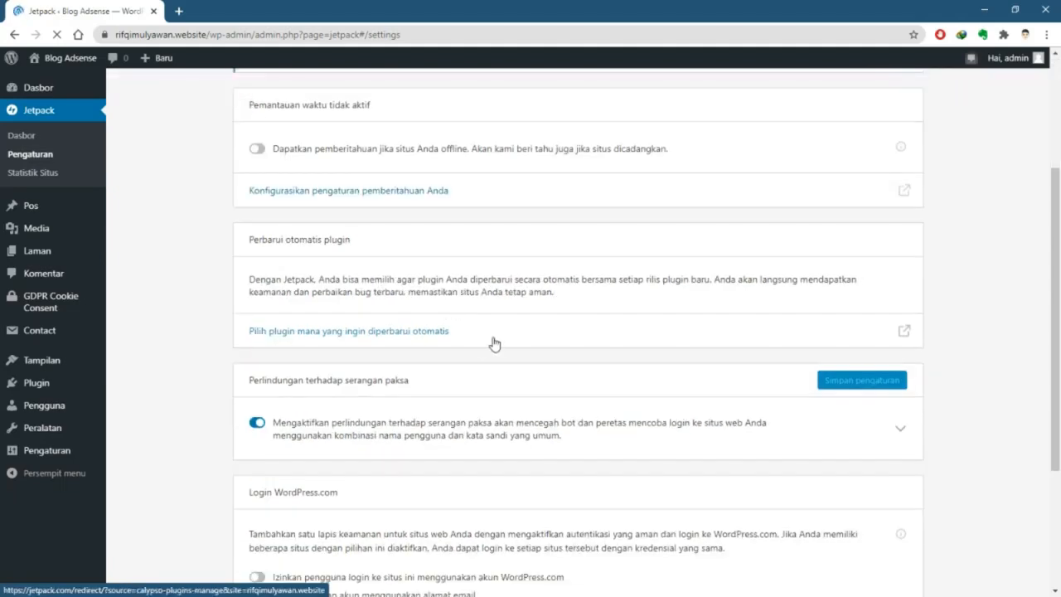
{"action": "scroll", "coordinate": [464, 343], "scroll_direction": "down", "scroll_amount": 1}
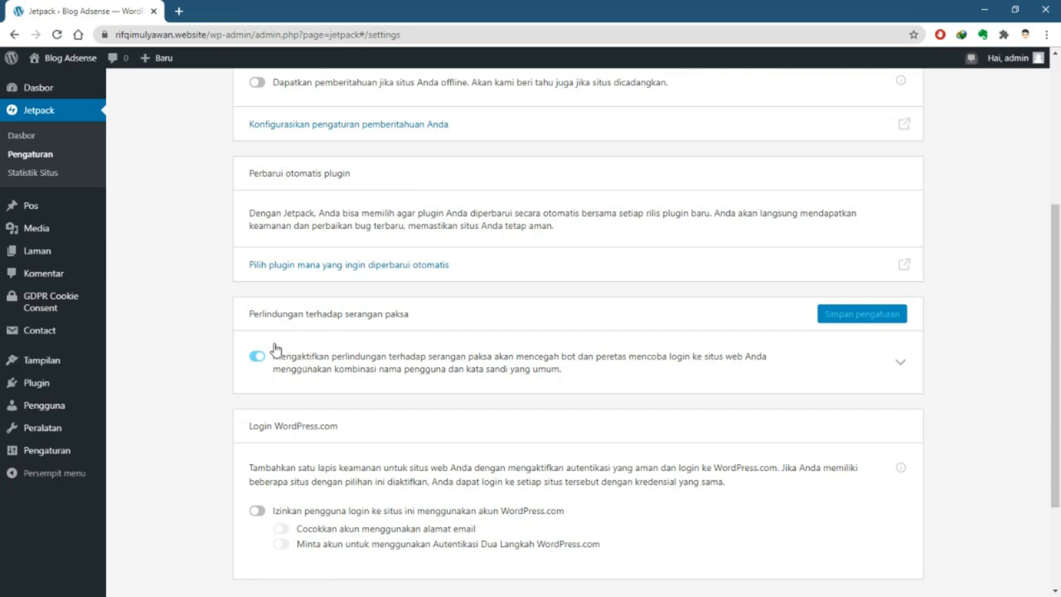
{"action": "scroll", "coordinate": [252, 362], "scroll_direction": "down", "scroll_amount": 2}
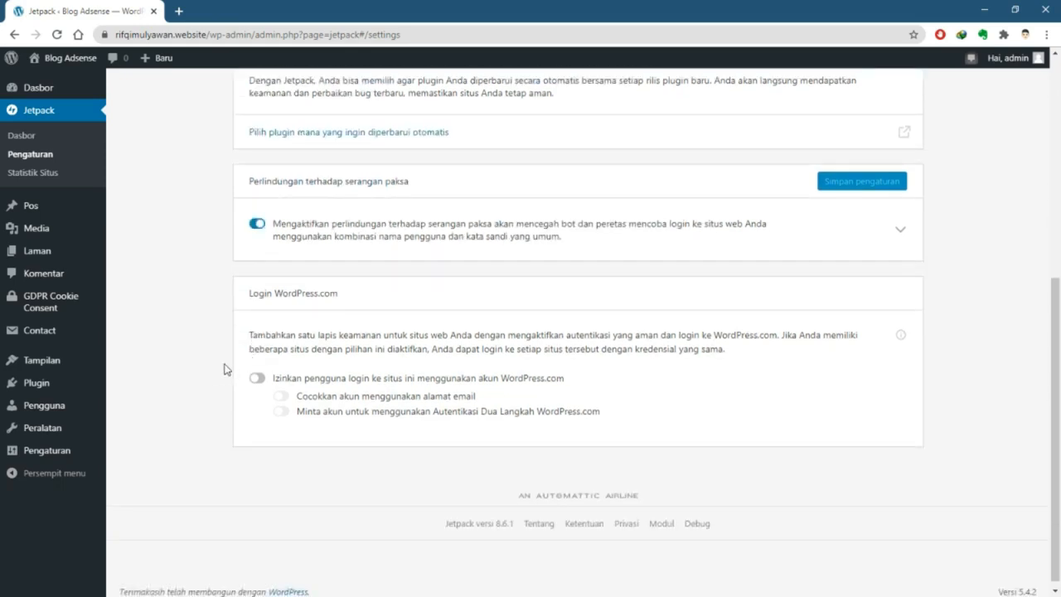
{"action": "left_click", "coordinate": [257, 381]}
{"action": "scroll", "coordinate": [257, 383], "scroll_direction": "up", "scroll_amount": 5}
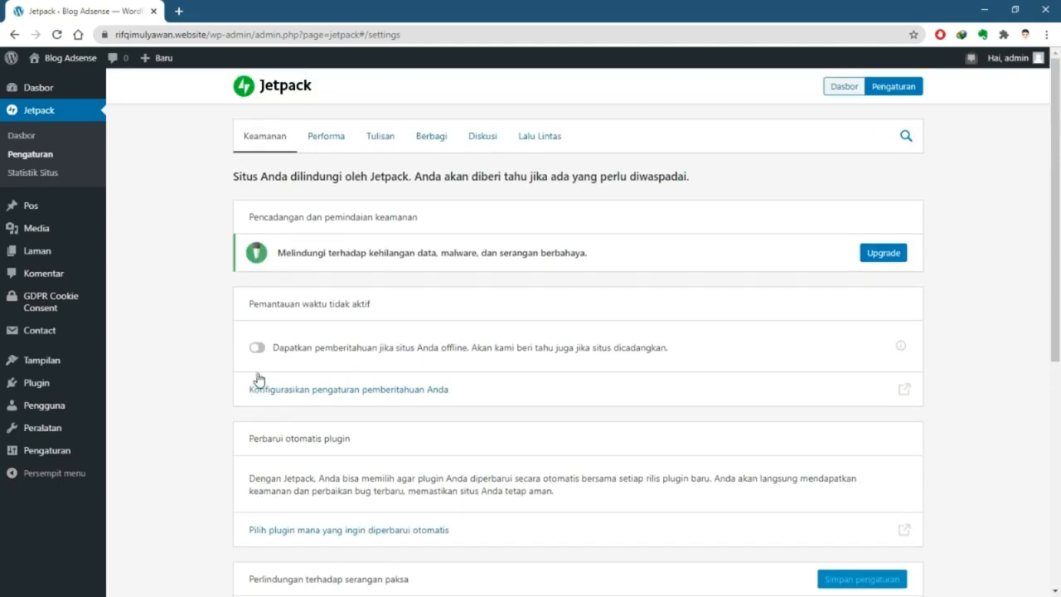
Open the performance section of the Jetpack settings
{"action": "left_click", "coordinate": [324, 138]}
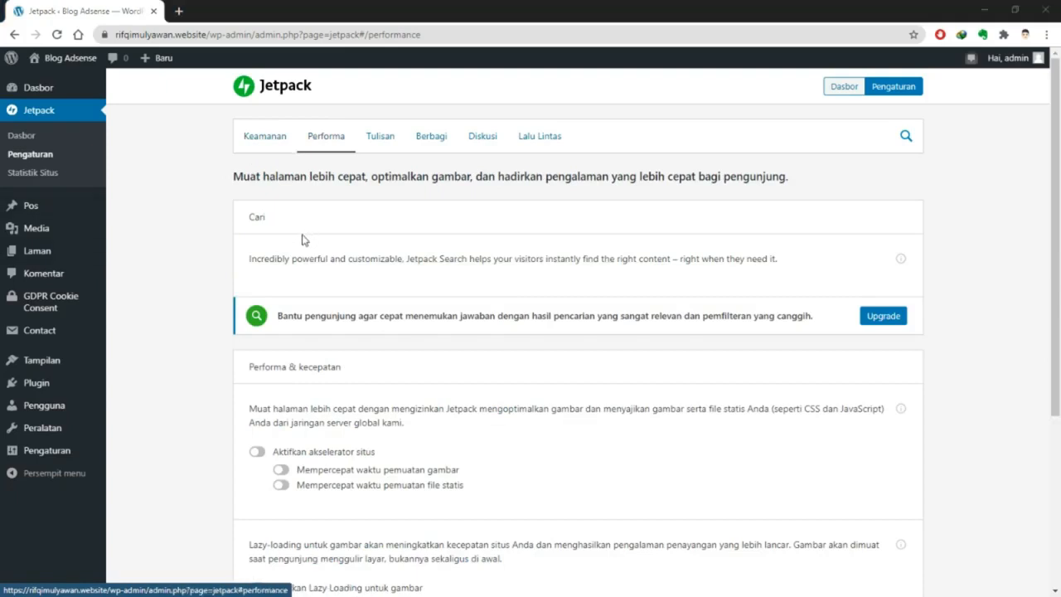
Enable Jetpack's site accelerator (Aktifkan akselerator situs) for both images and static files in the performance settings
{"action": "scroll", "coordinate": [278, 279], "scroll_direction": "down", "scroll_amount": 2}
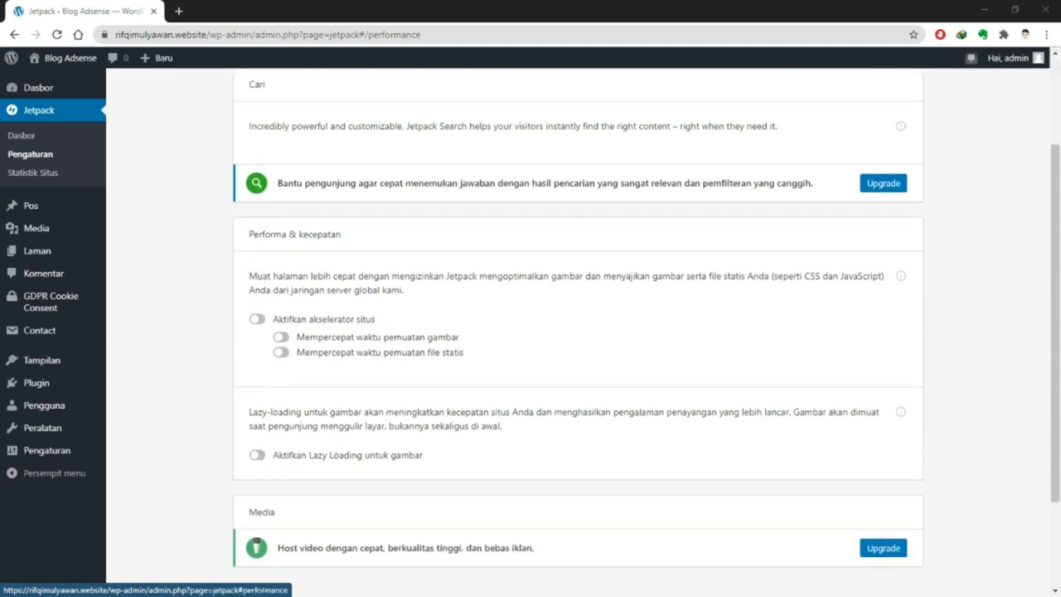
{"action": "scroll", "coordinate": [405, 274], "scroll_direction": "down", "scroll_amount": 2}
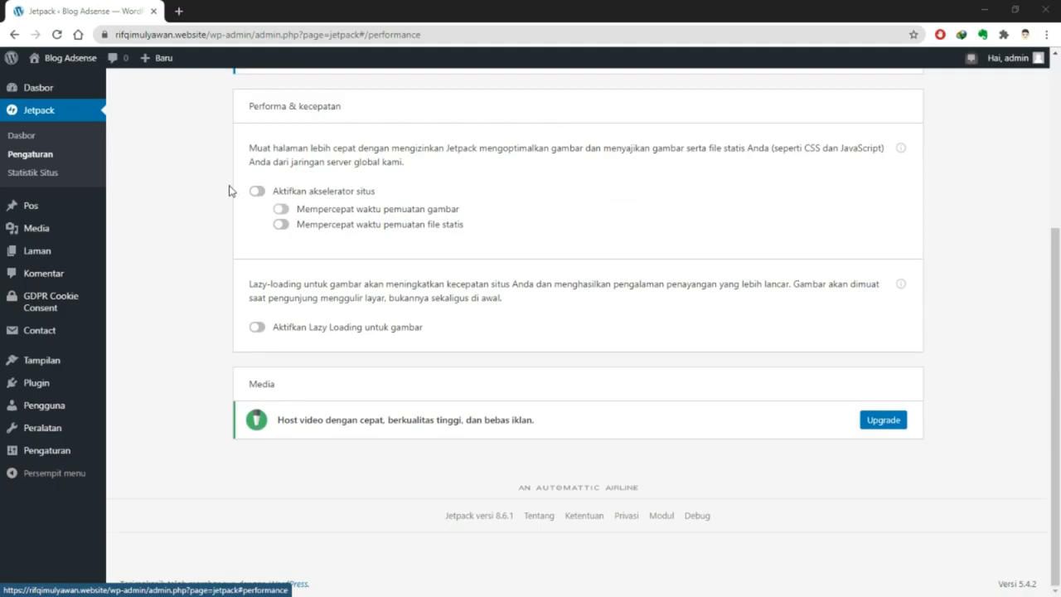
{"action": "left_click", "coordinate": [257, 192]}
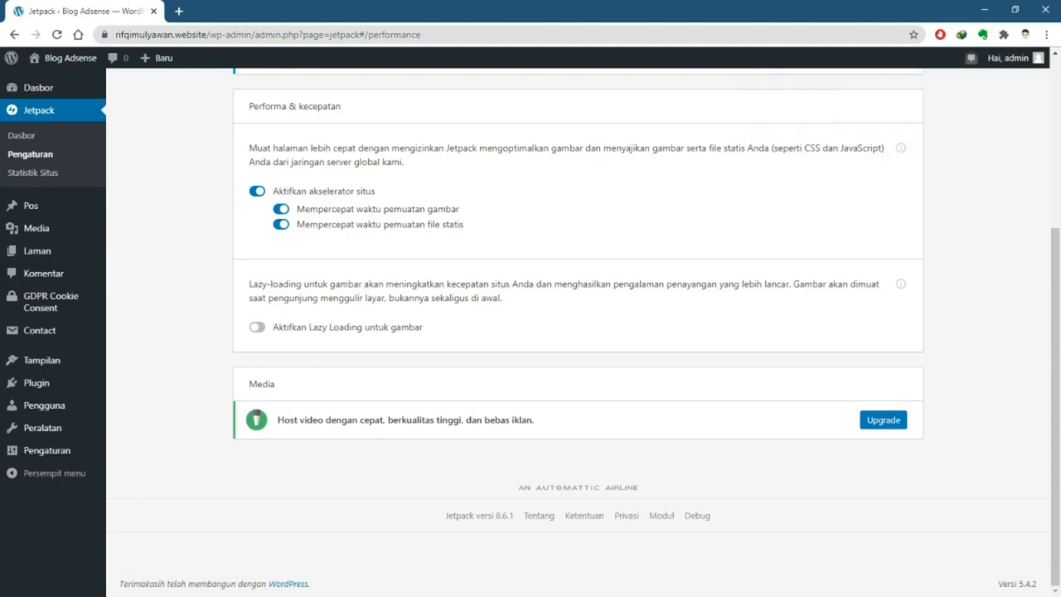
{"action": "scroll", "coordinate": [470, 327], "scroll_direction": "up", "scroll_amount": 4}
{"action": "scroll", "coordinate": [452, 312], "scroll_direction": "down", "scroll_amount": 4}
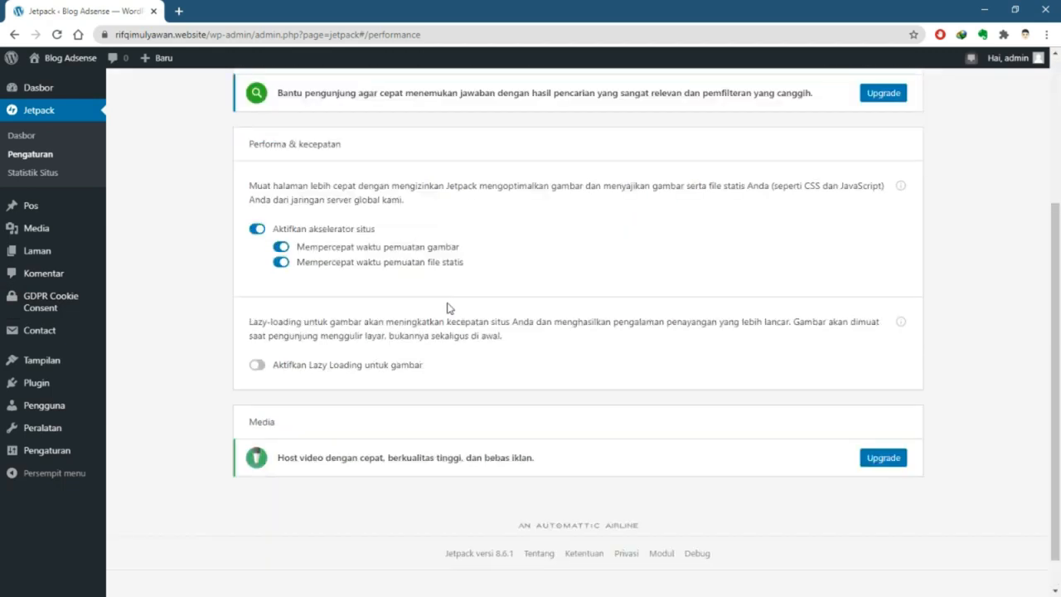
{"action": "scroll", "coordinate": [334, 332], "scroll_direction": "up", "scroll_amount": 3}
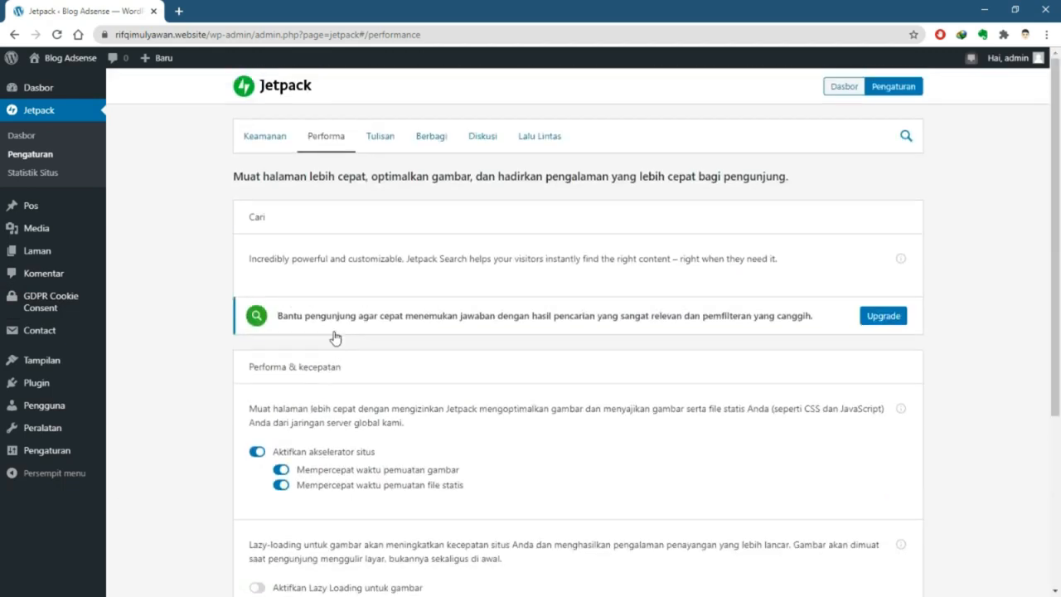
Review Jetpack's writing settings (Tulisan), from media and composing options through theme enhancements, widgets, post by email and the WordPress.com toolbar
{"action": "left_click", "coordinate": [382, 141]}
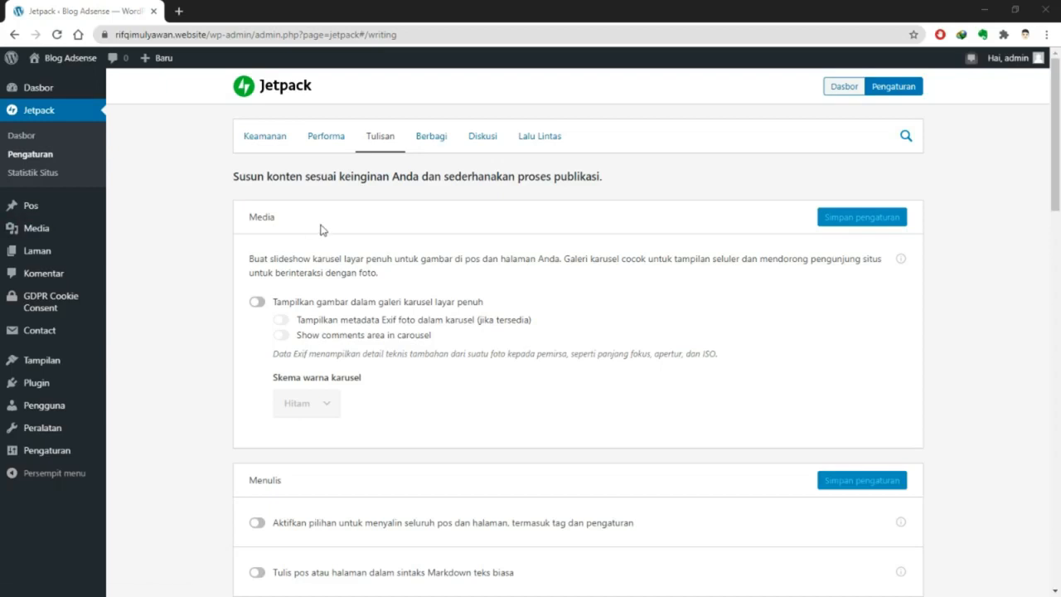
{"action": "scroll", "coordinate": [324, 230], "scroll_direction": "down", "scroll_amount": 2}
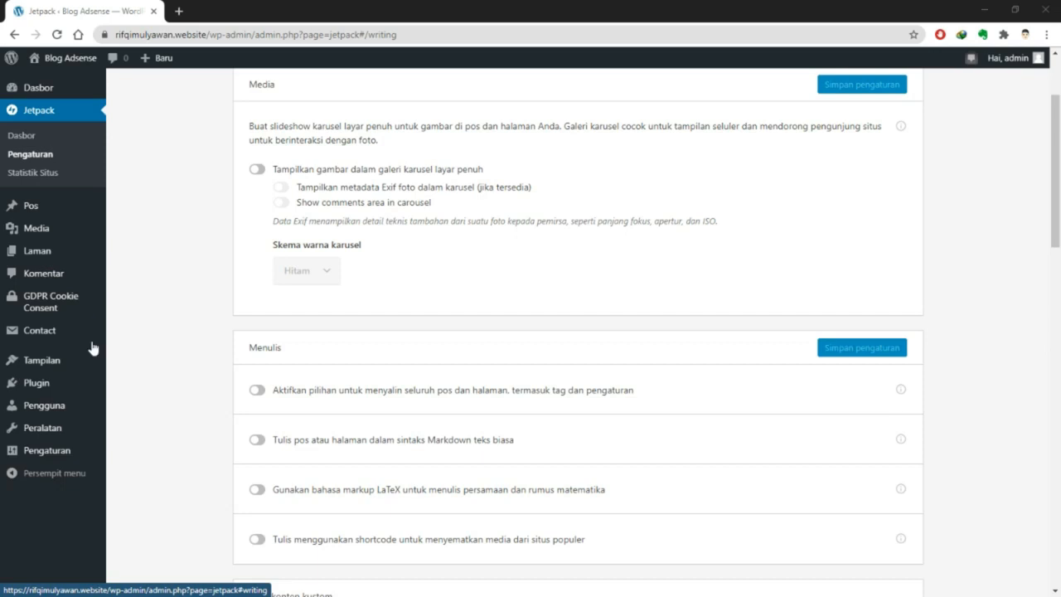
{"action": "scroll", "coordinate": [454, 329], "scroll_direction": "down", "scroll_amount": 8}
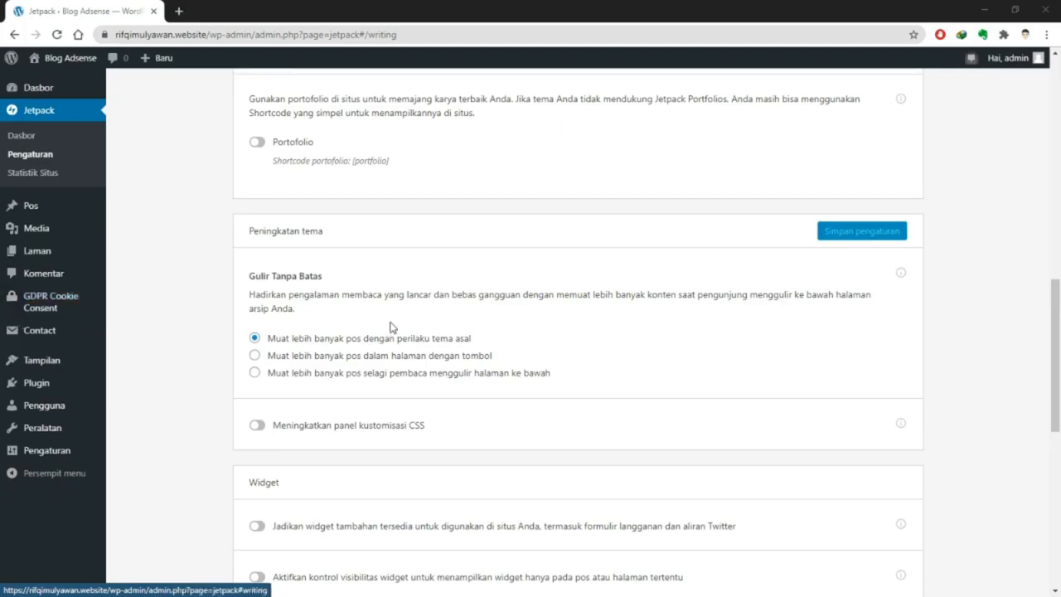
{"action": "scroll", "coordinate": [402, 352], "scroll_direction": "down", "scroll_amount": 1}
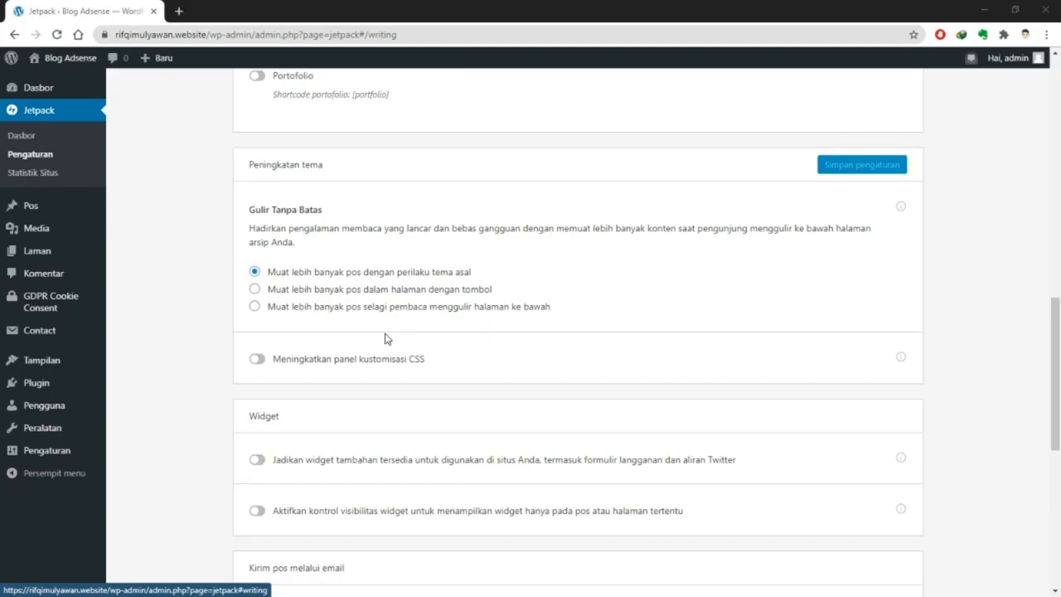
{"action": "scroll", "coordinate": [370, 322], "scroll_direction": "down", "scroll_amount": 2}
{"action": "scroll", "coordinate": [370, 322], "scroll_direction": "up", "scroll_amount": 2}
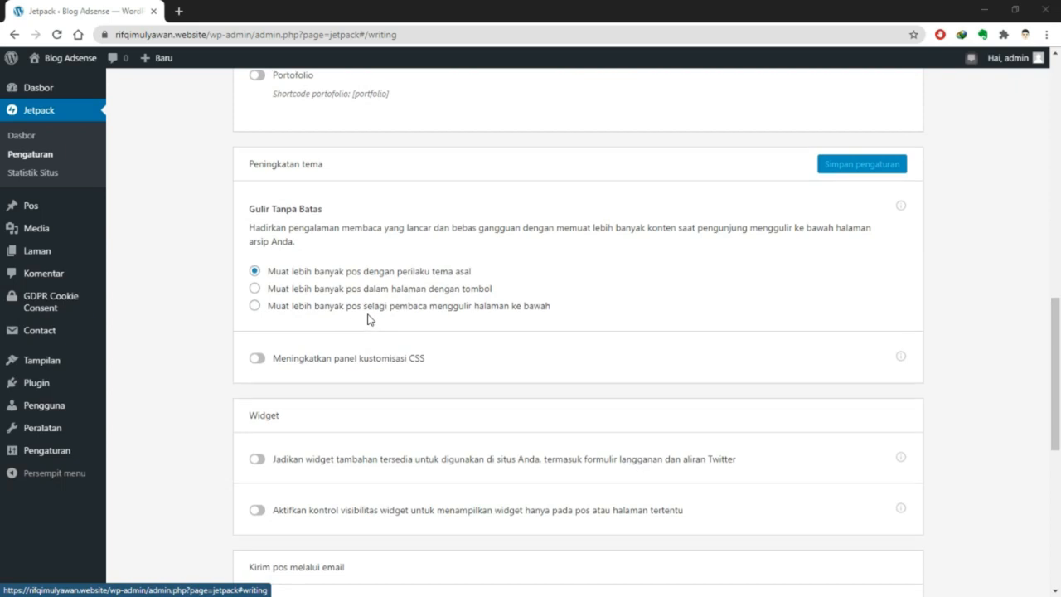
{"action": "scroll", "coordinate": [370, 320], "scroll_direction": "down", "scroll_amount": 4}
{"action": "scroll", "coordinate": [369, 319], "scroll_direction": "down", "scroll_amount": 3}
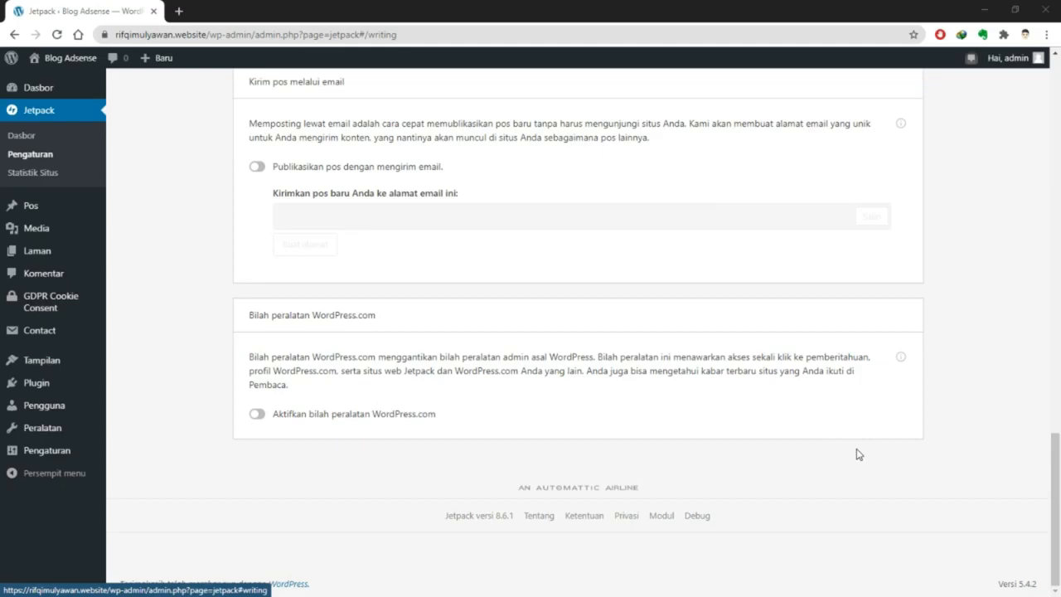
{"action": "scroll", "coordinate": [857, 454], "scroll_direction": "up", "scroll_amount": 15}
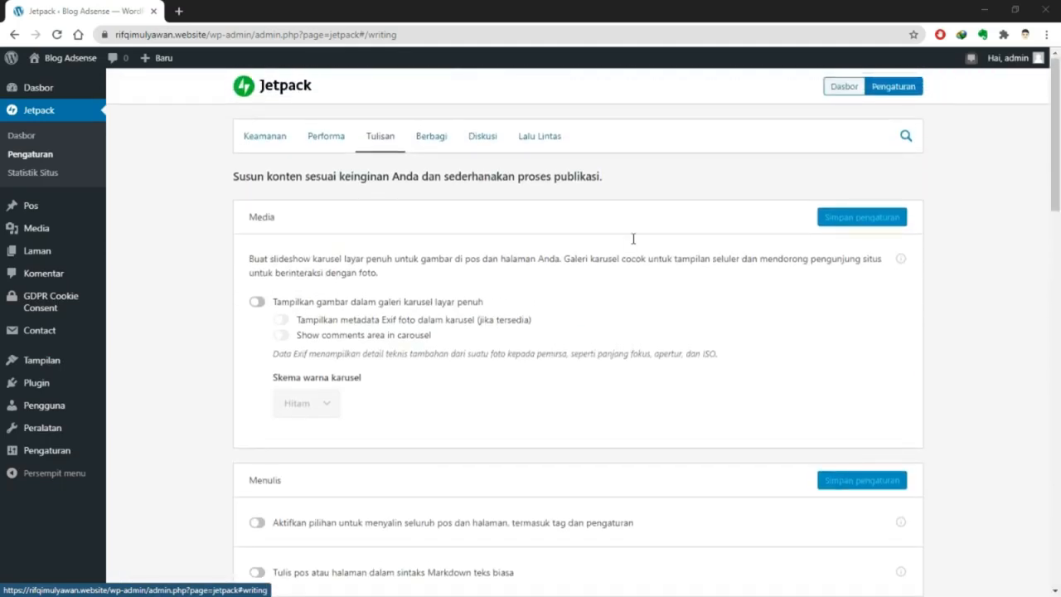
In Jetpack's sharing settings (Berbagi), enable automatic post sharing to social networks and sharing buttons on posts and pages
{"action": "left_click", "coordinate": [422, 139]}
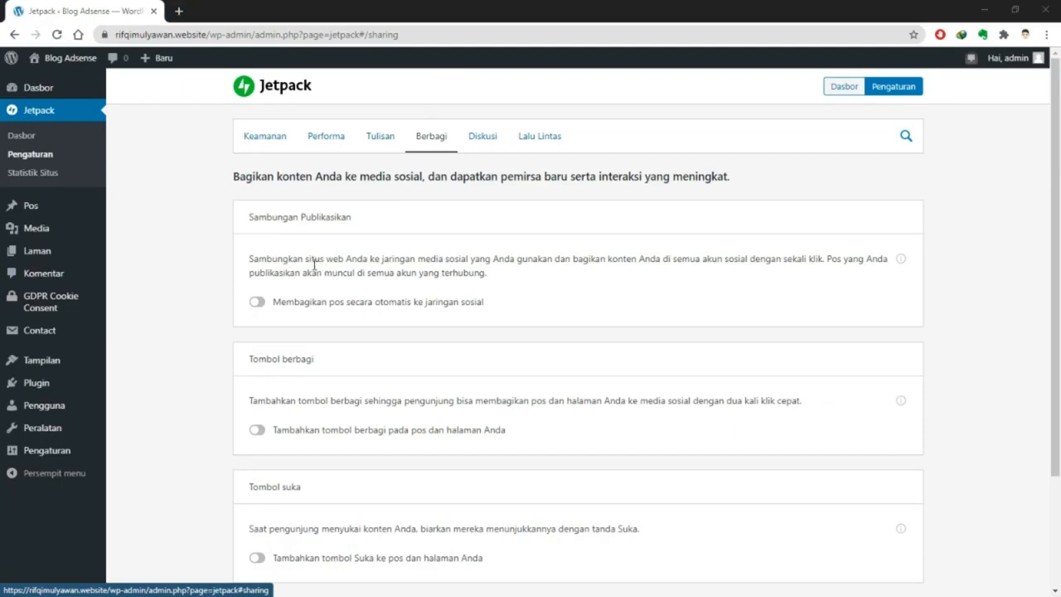
{"action": "scroll", "coordinate": [314, 263], "scroll_direction": "down", "scroll_amount": 1}
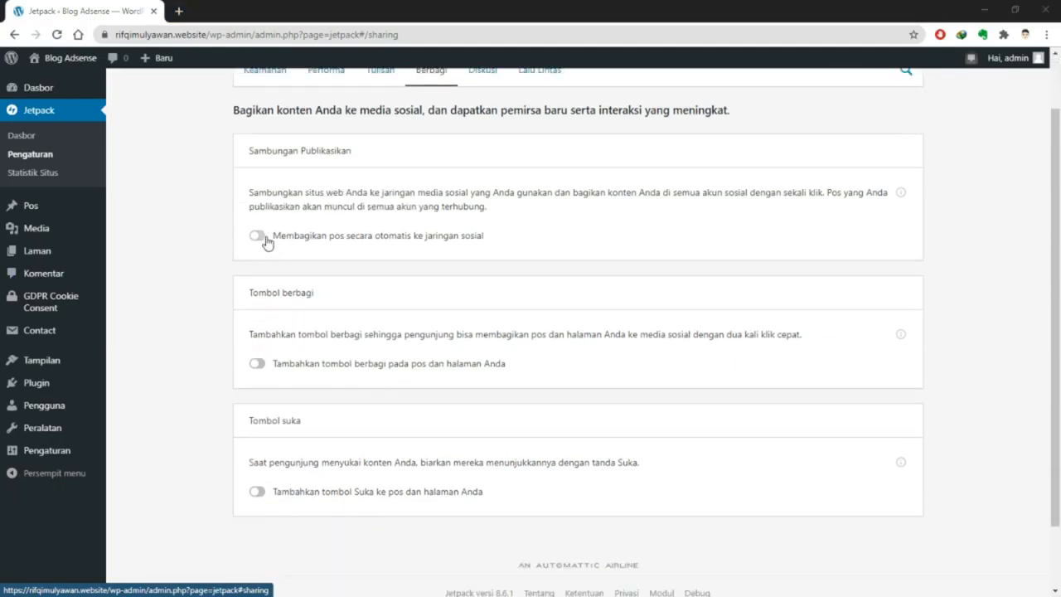
{"action": "left_click", "coordinate": [265, 238]}
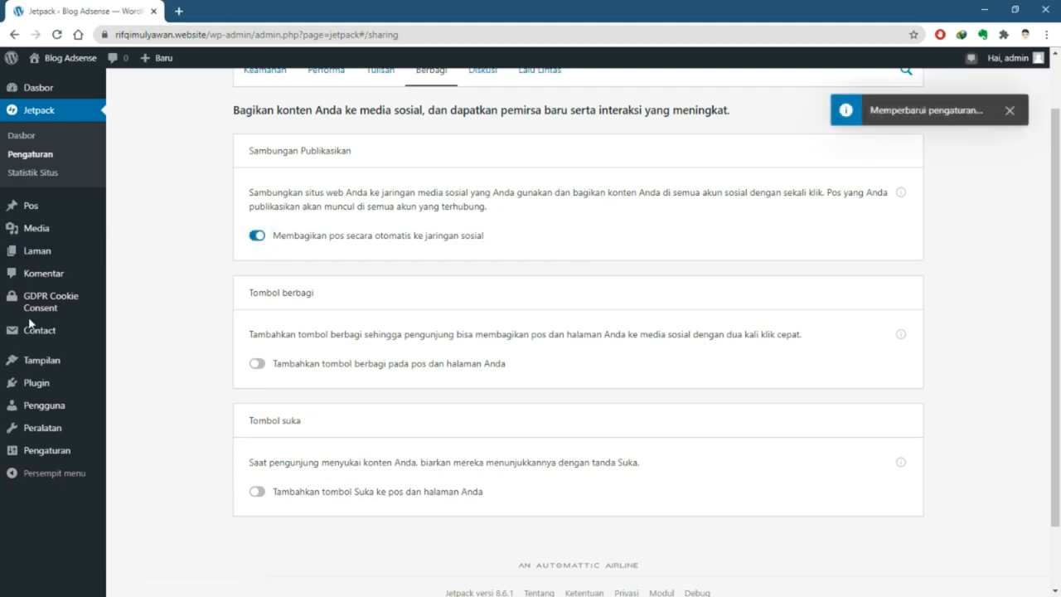
{"action": "left_click", "coordinate": [257, 363]}
{"action": "scroll", "coordinate": [294, 358], "scroll_direction": "down", "scroll_amount": 2}
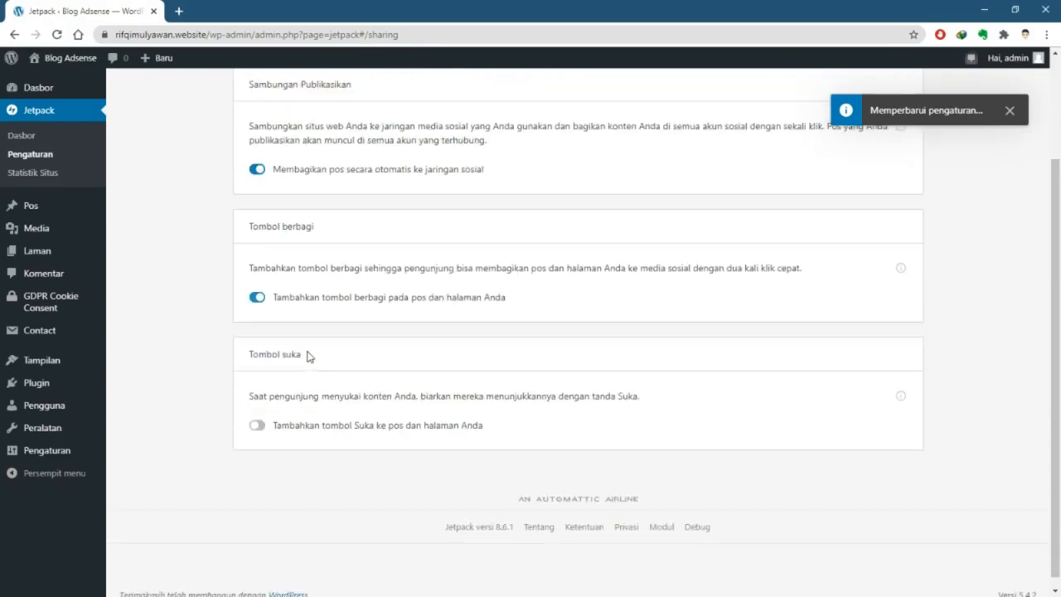
{"action": "scroll", "coordinate": [507, 331], "scroll_direction": "up", "scroll_amount": 3}
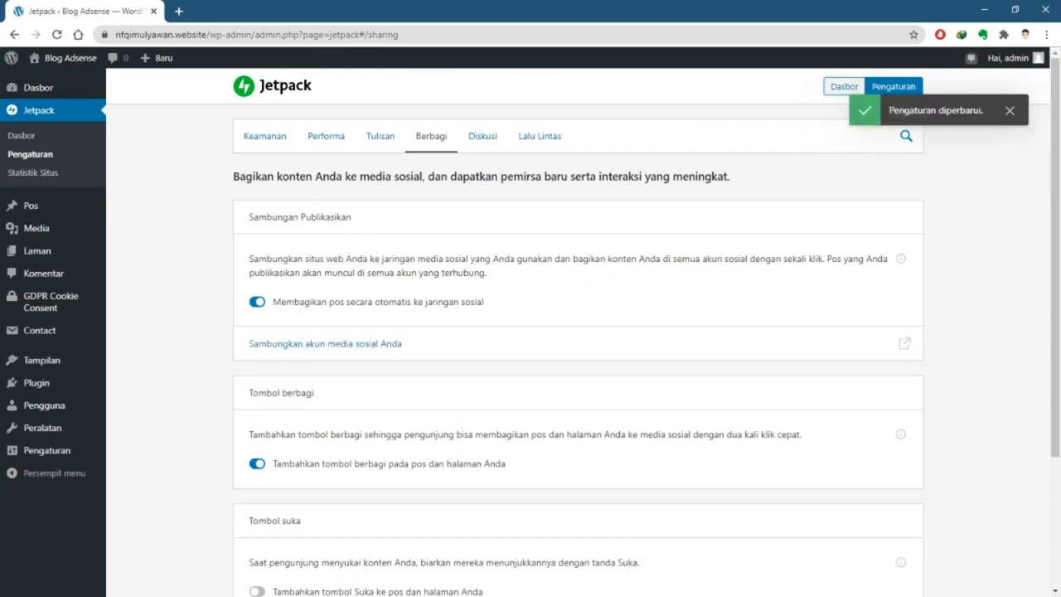
In the discussion settings, allow commenting with WordPress.com, Twitter, Facebook or Google accounts and enable email subscriptions with both comment-form subscribe options
{"action": "left_click", "coordinate": [484, 143]}
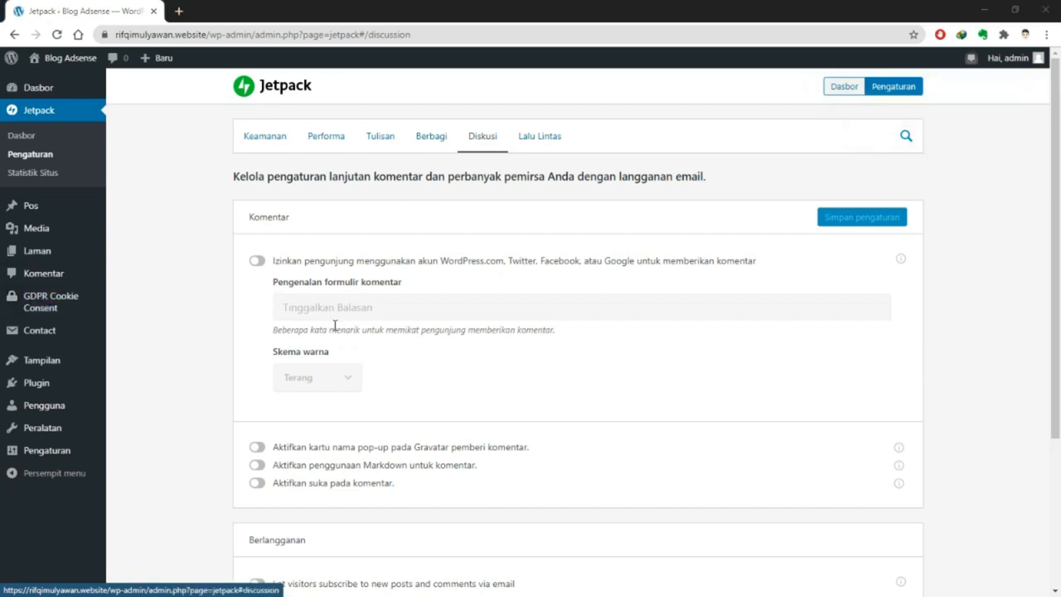
{"action": "left_click", "coordinate": [254, 263]}
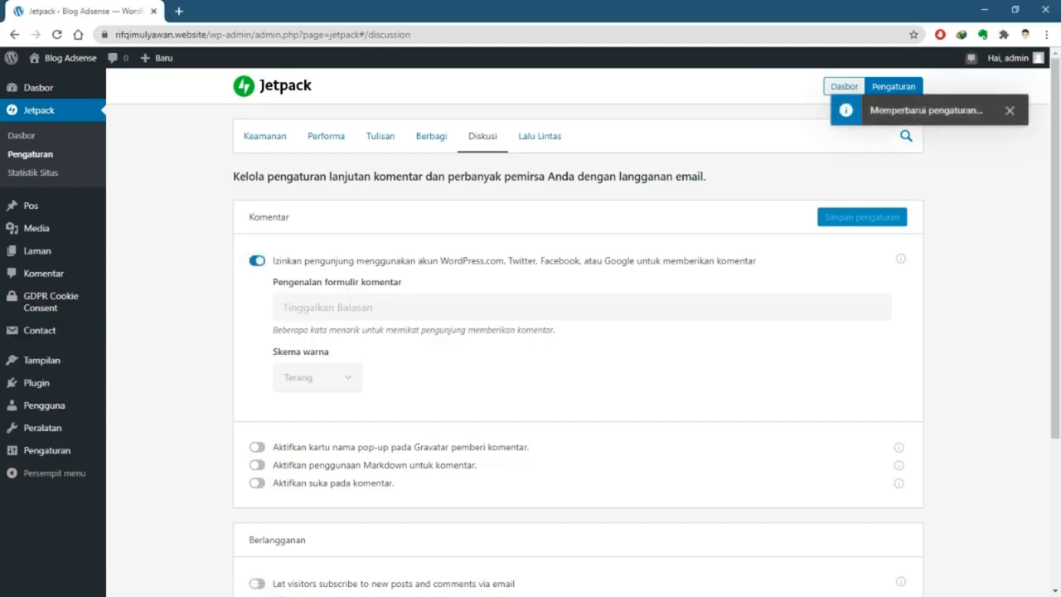
{"action": "scroll", "coordinate": [506, 392], "scroll_direction": "down", "scroll_amount": 3}
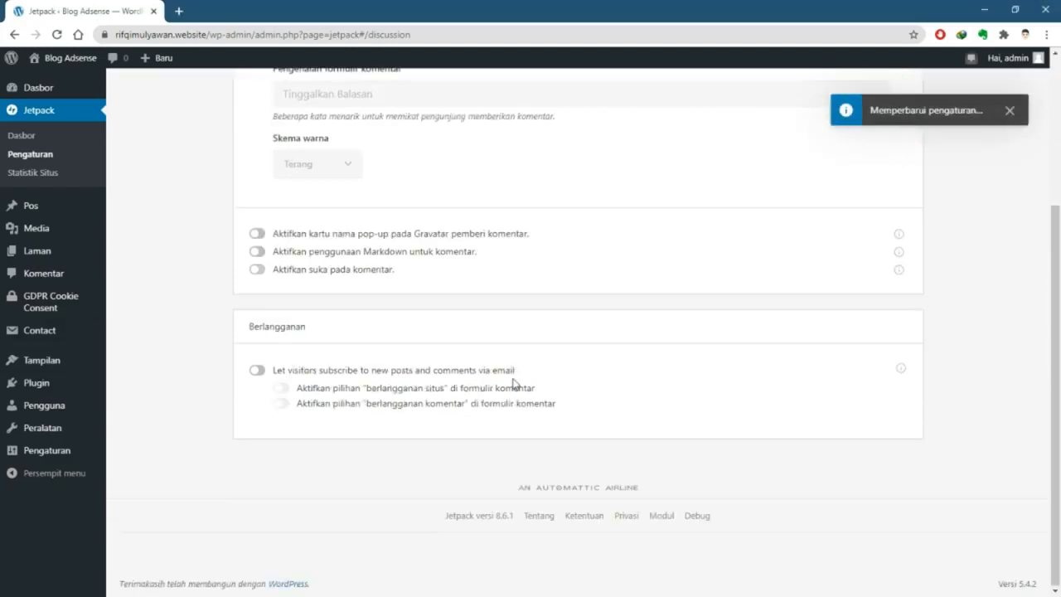
{"action": "left_click", "coordinate": [256, 370]}
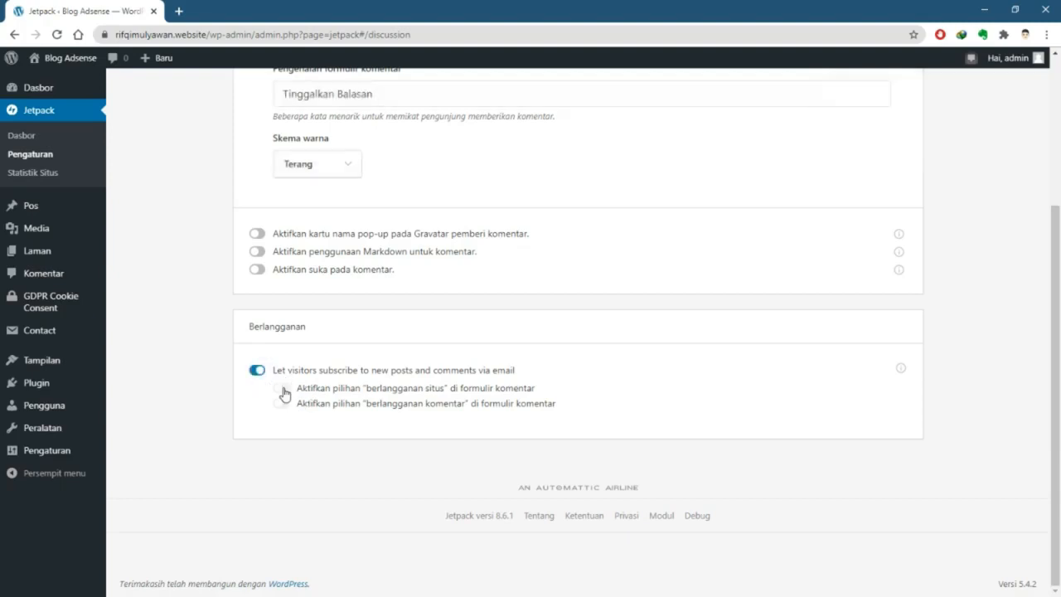
{"action": "left_click", "coordinate": [283, 390]}
{"action": "left_click", "coordinate": [282, 404]}
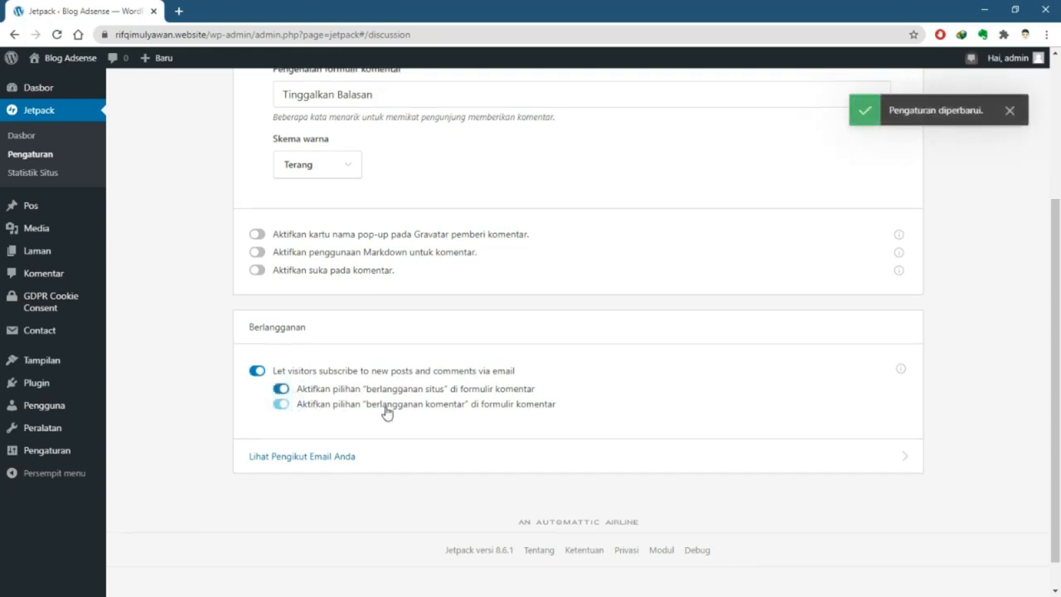
{"action": "scroll", "coordinate": [386, 412], "scroll_direction": "up", "scroll_amount": 3}
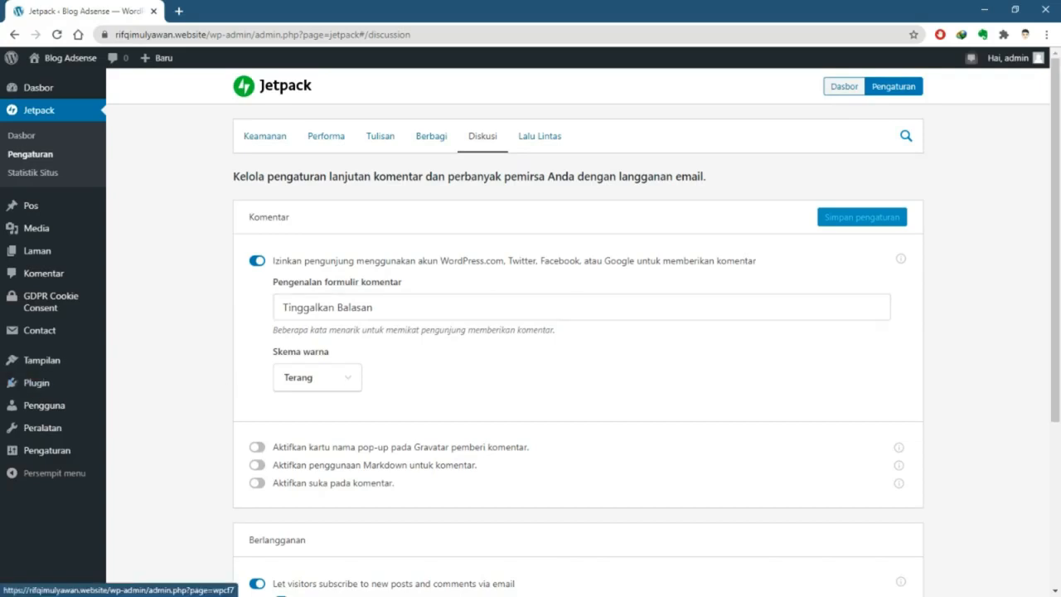
Disable site ownership verification with third-party services (Verifikasi situs) in Jetpack's traffic settings (Lalu Lintas)
{"action": "left_click", "coordinate": [539, 136]}
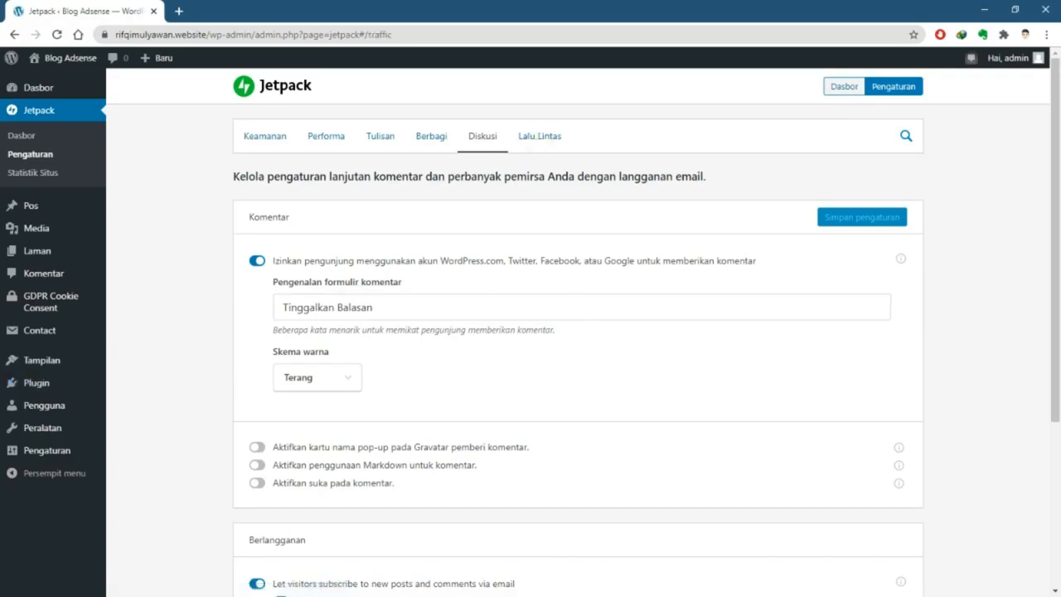
{"action": "left_click", "coordinate": [538, 138]}
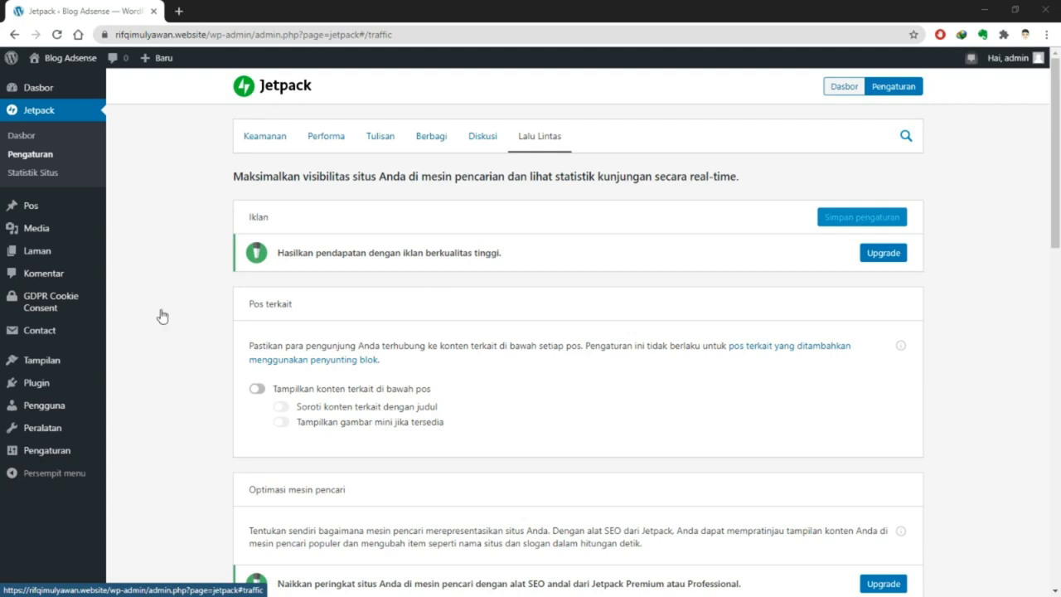
{"action": "scroll", "coordinate": [634, 274], "scroll_direction": "down", "scroll_amount": 4}
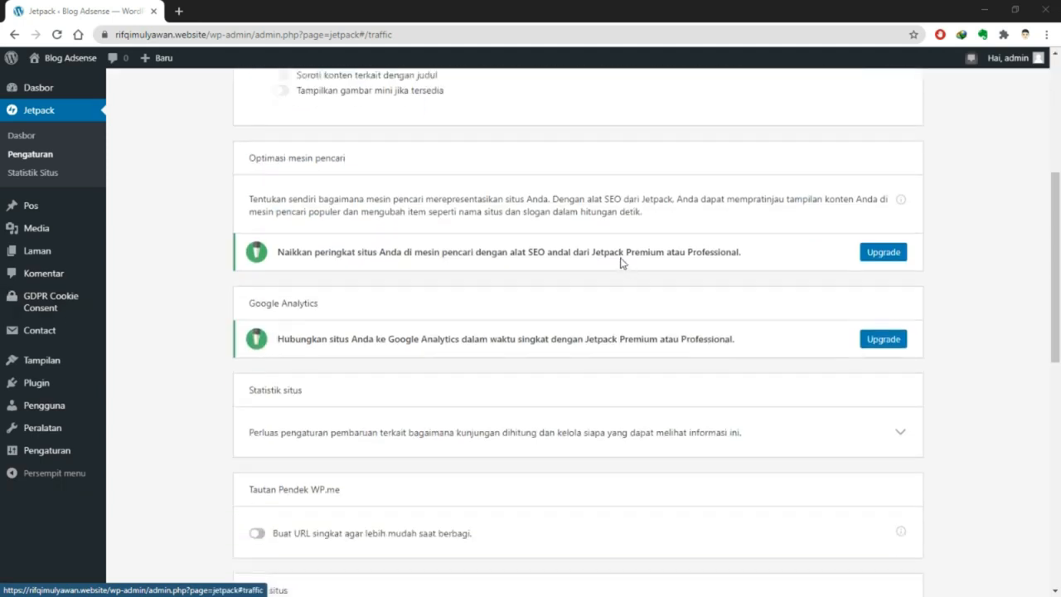
{"action": "scroll", "coordinate": [621, 261], "scroll_direction": "down", "scroll_amount": 8}
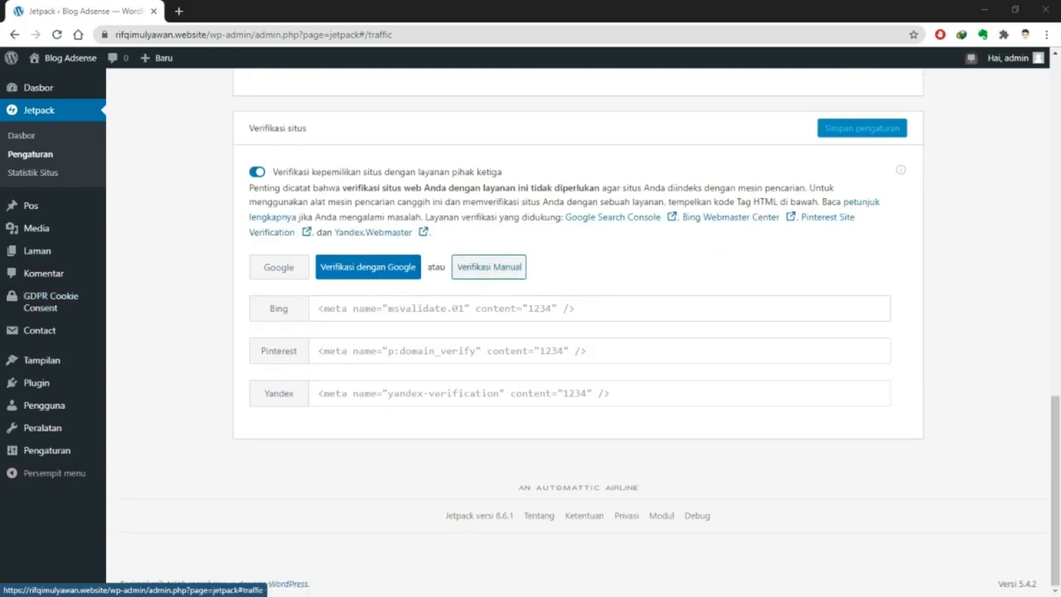
{"action": "left_click", "coordinate": [257, 172]}
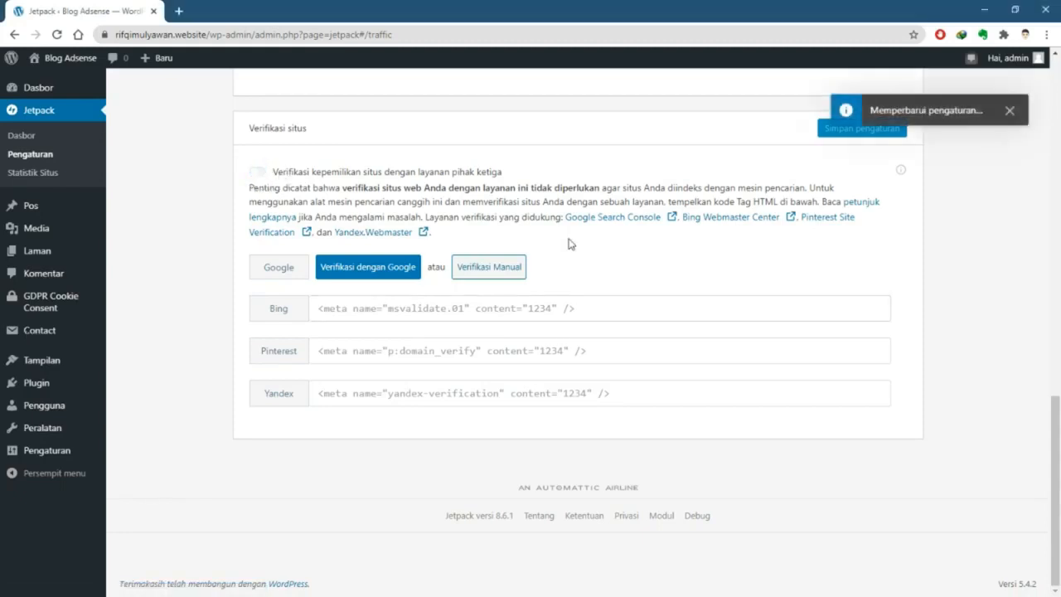
{"action": "scroll", "coordinate": [570, 259], "scroll_direction": "up", "scroll_amount": 10}
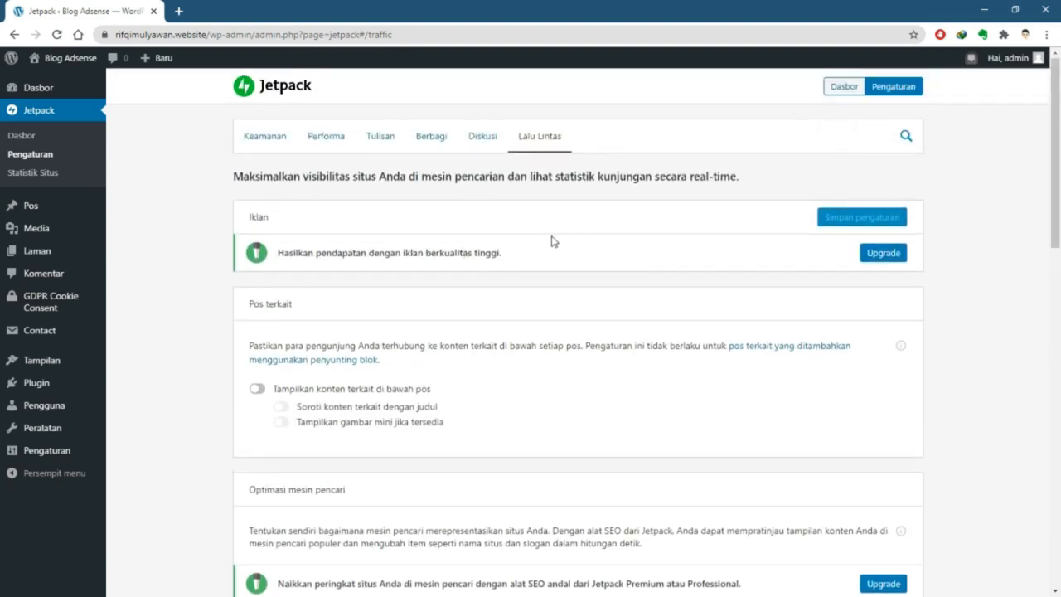
Open Jetpack's full module list (Modul) from the traffic settings page
{"action": "scroll", "coordinate": [323, 251], "scroll_direction": "down", "scroll_amount": 1}
{"action": "scroll", "coordinate": [323, 250], "scroll_direction": "down", "scroll_amount": 15}
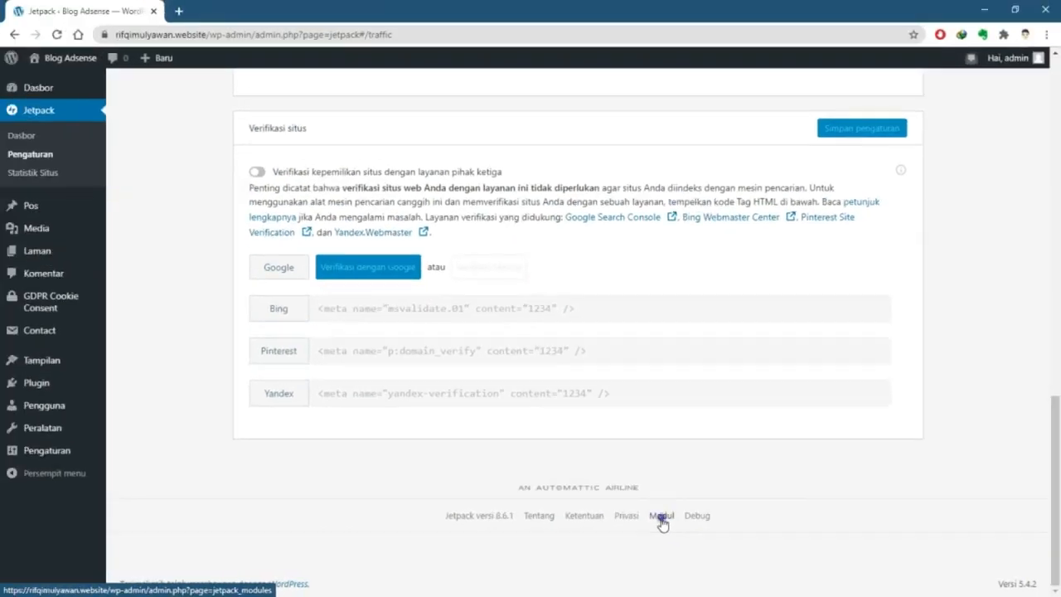
{"action": "left_click", "coordinate": [531, 453]}
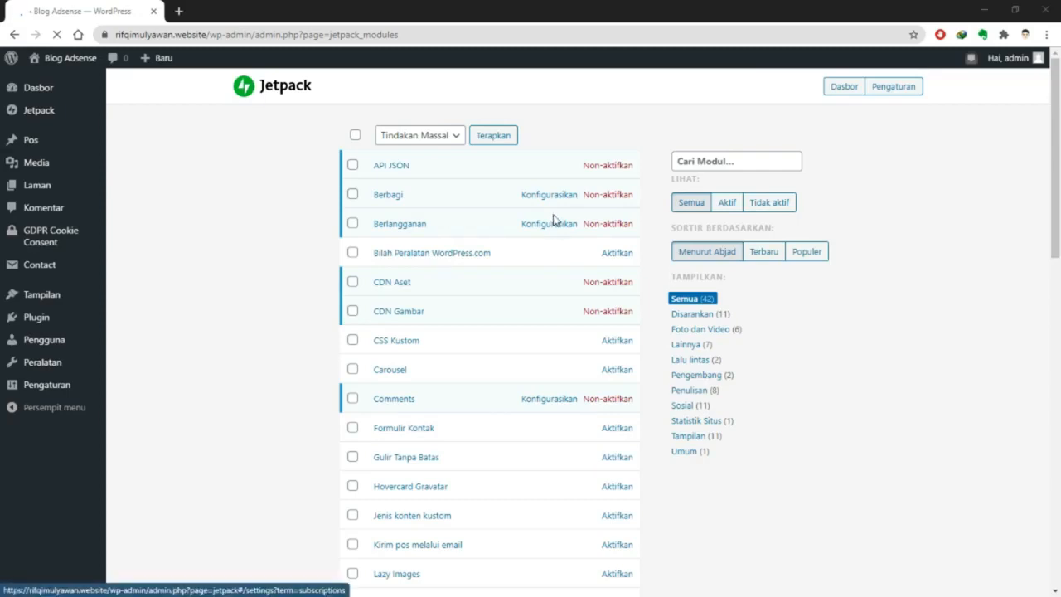
Bulk-deactivate (Non-aktifkan) the Jetpack modules API JSON, Pemberitahuan, Peningkatan Distribusi, Protect, Statistik Situs and Tiled Gallery
{"action": "left_click", "coordinate": [353, 167]}
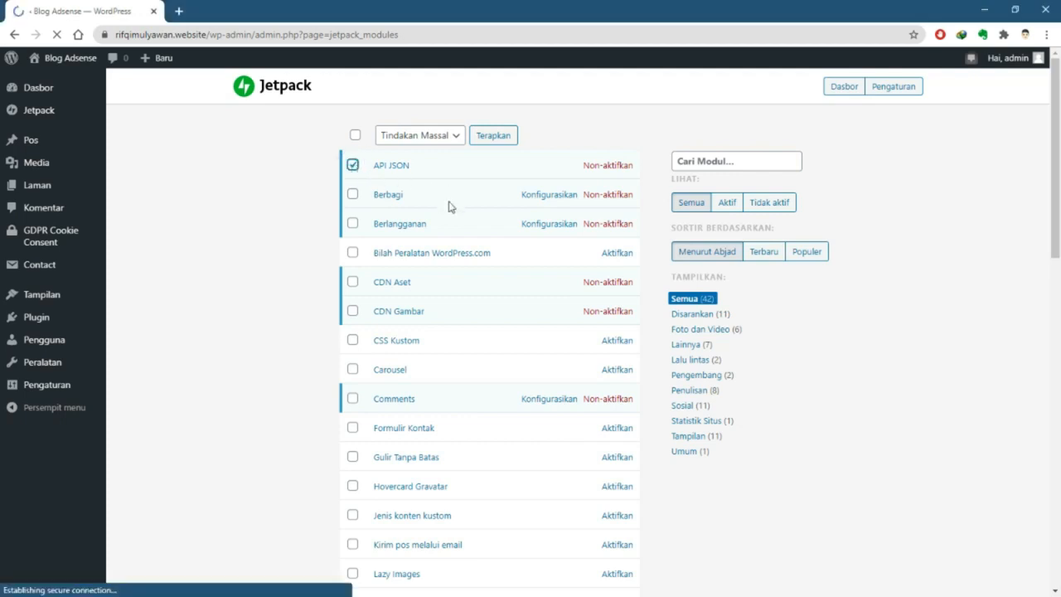
{"action": "scroll", "coordinate": [450, 206], "scroll_direction": "down", "scroll_amount": 3}
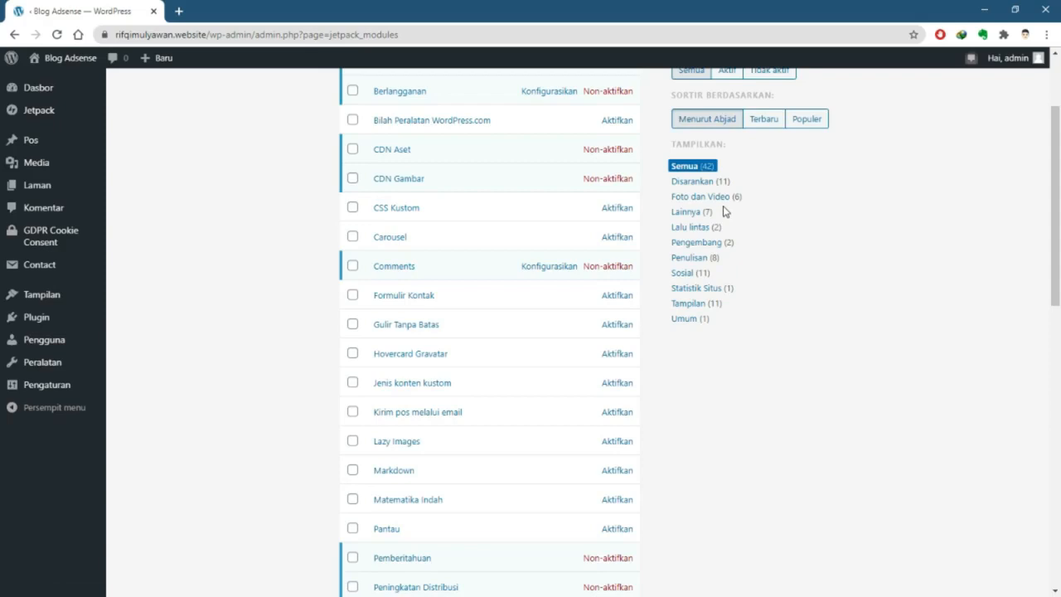
{"action": "scroll", "coordinate": [674, 213], "scroll_direction": "down", "scroll_amount": 3}
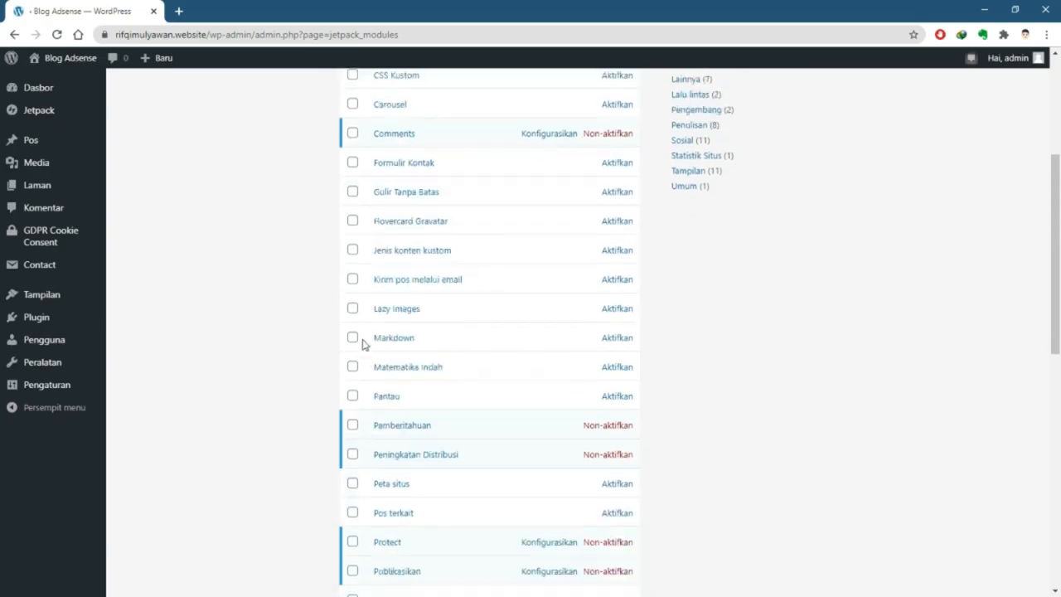
{"action": "left_click", "coordinate": [352, 426]}
{"action": "left_click", "coordinate": [352, 456]}
{"action": "scroll", "coordinate": [422, 443], "scroll_direction": "down", "scroll_amount": 3}
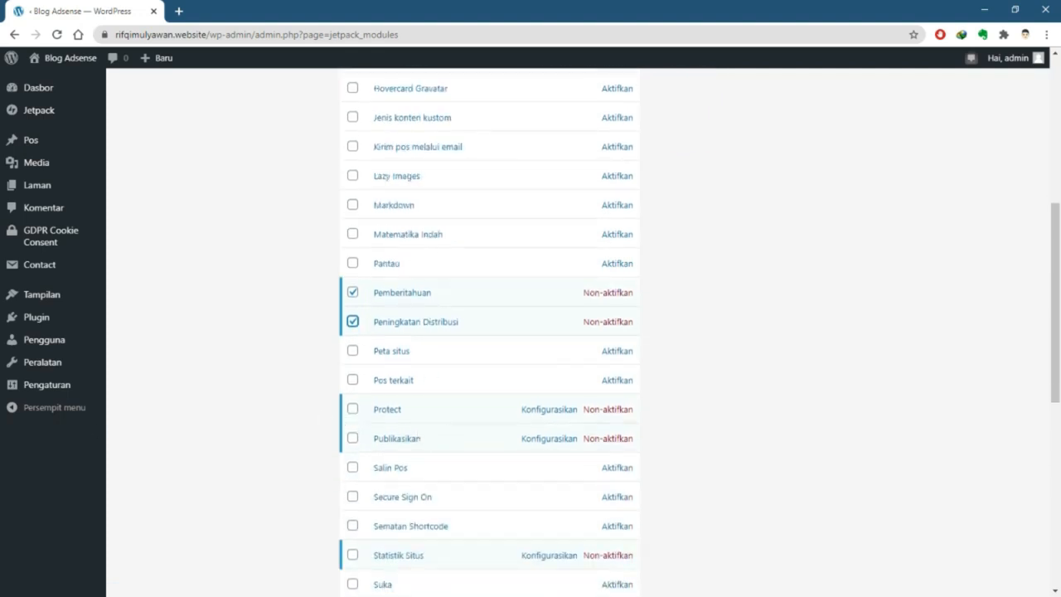
{"action": "left_click", "coordinate": [353, 412]}
{"action": "scroll", "coordinate": [357, 410], "scroll_direction": "down", "scroll_amount": 3}
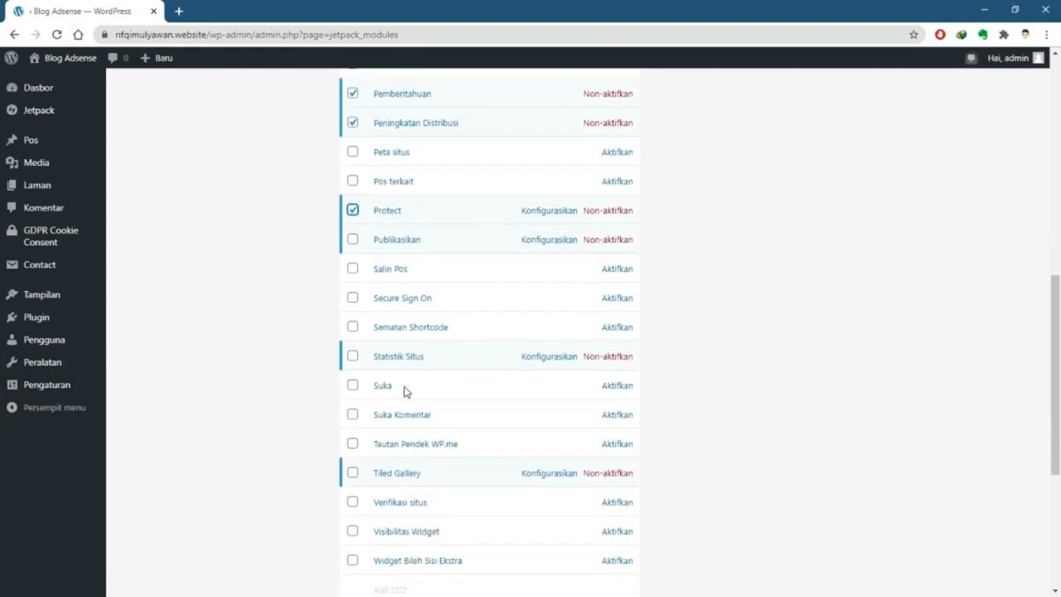
{"action": "left_click", "coordinate": [352, 355]}
{"action": "scroll", "coordinate": [443, 398], "scroll_direction": "down", "scroll_amount": 1}
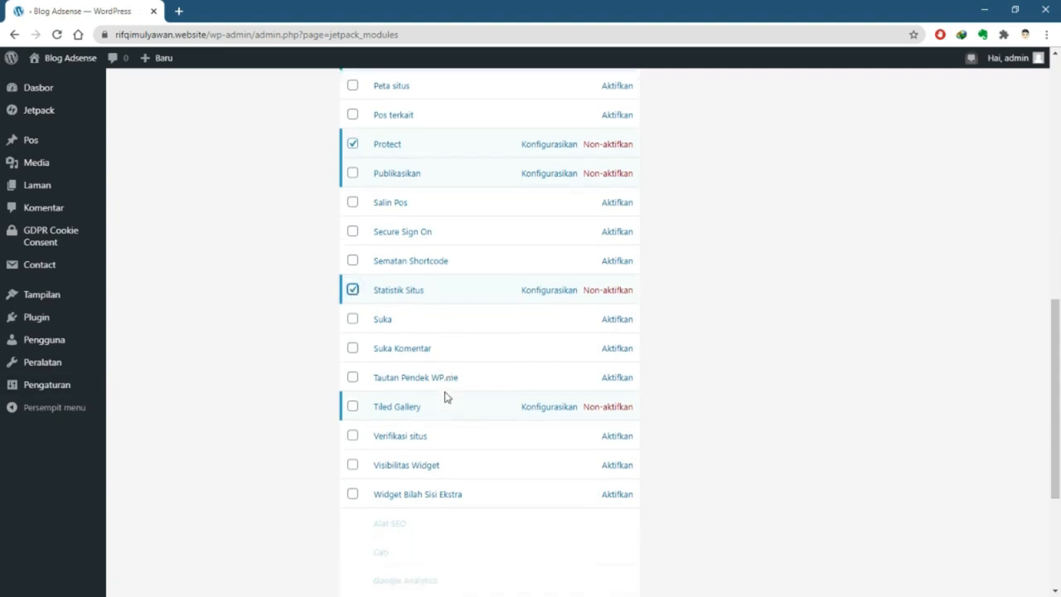
{"action": "left_click", "coordinate": [353, 406]}
{"action": "scroll", "coordinate": [426, 369], "scroll_direction": "down", "scroll_amount": 3}
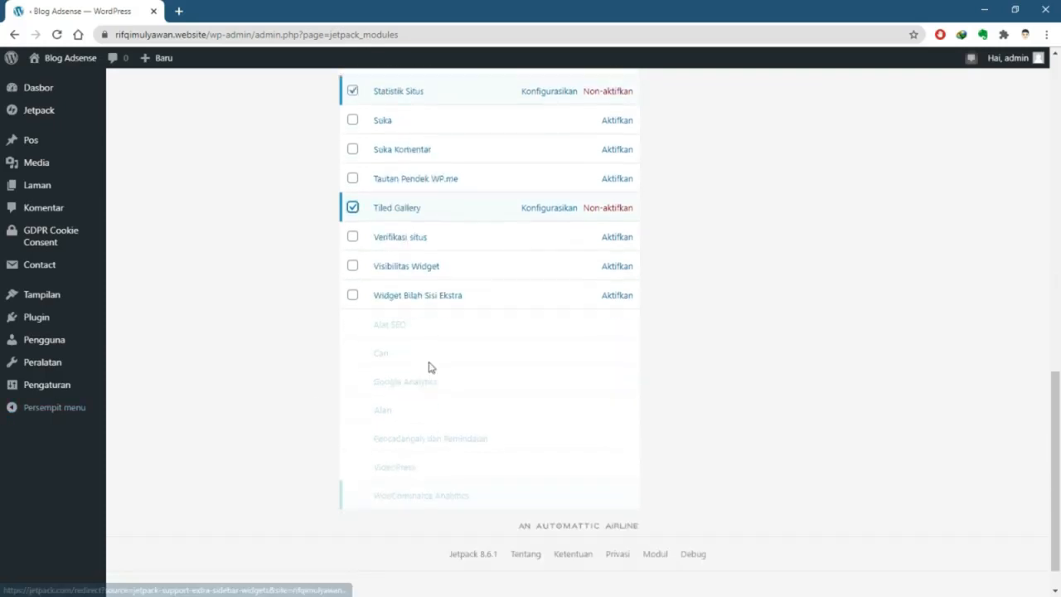
{"action": "scroll", "coordinate": [419, 371], "scroll_direction": "up", "scroll_amount": 13}
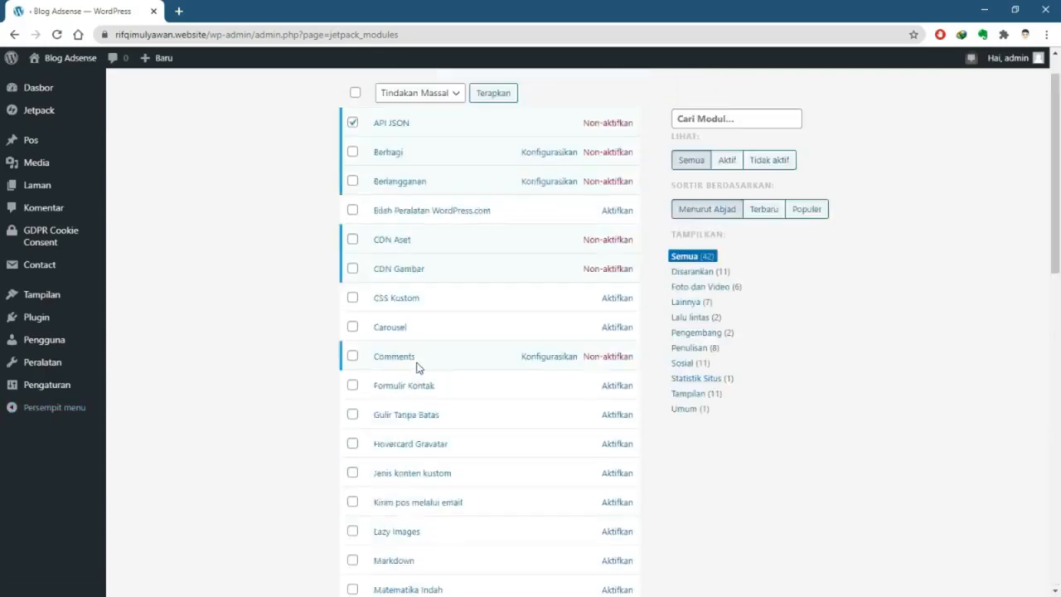
{"action": "left_click", "coordinate": [407, 136]}
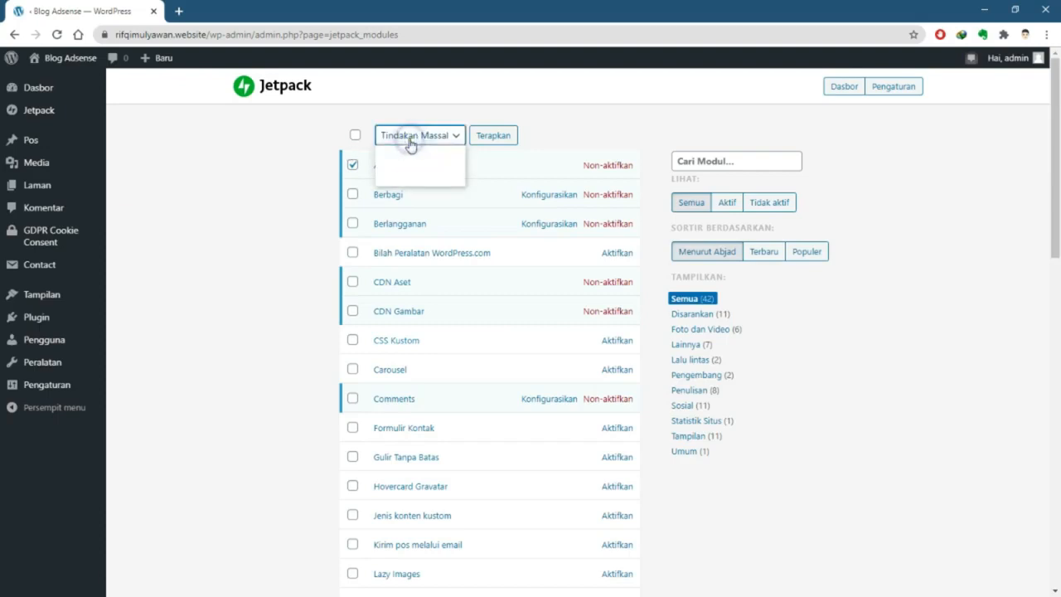
{"action": "left_click", "coordinate": [400, 180]}
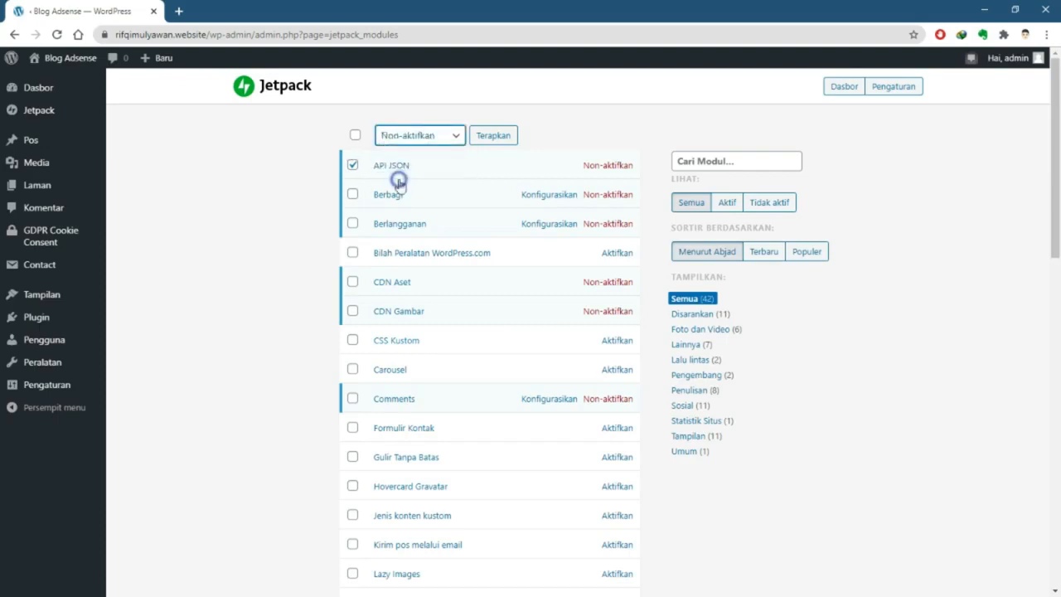
{"action": "left_click", "coordinate": [498, 143]}
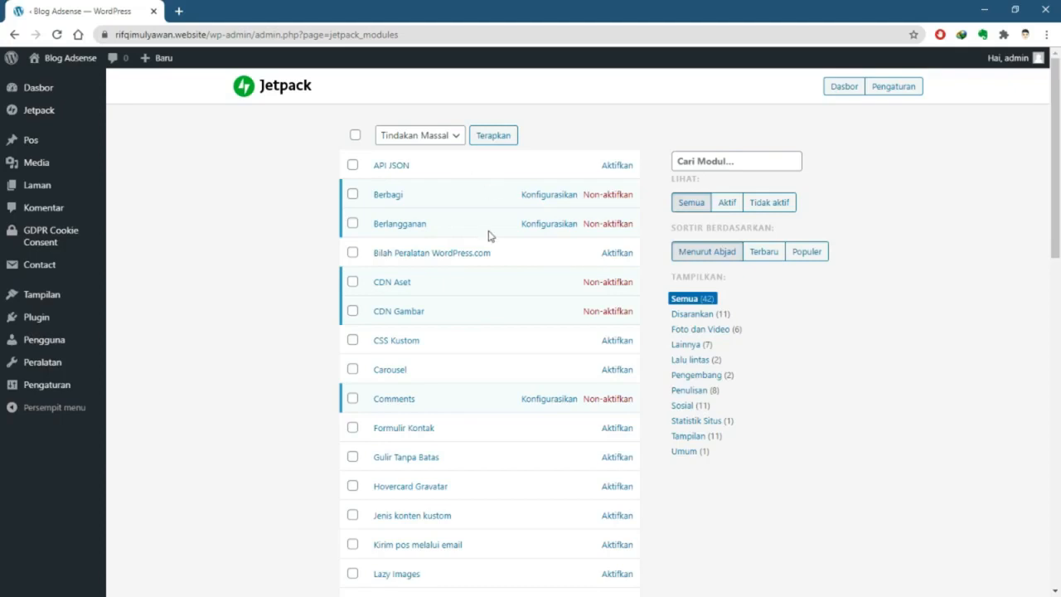
Review the whole Jetpack module list to check which modules are active and which are inactive
{"action": "scroll", "coordinate": [488, 237], "scroll_direction": "down", "scroll_amount": 4}
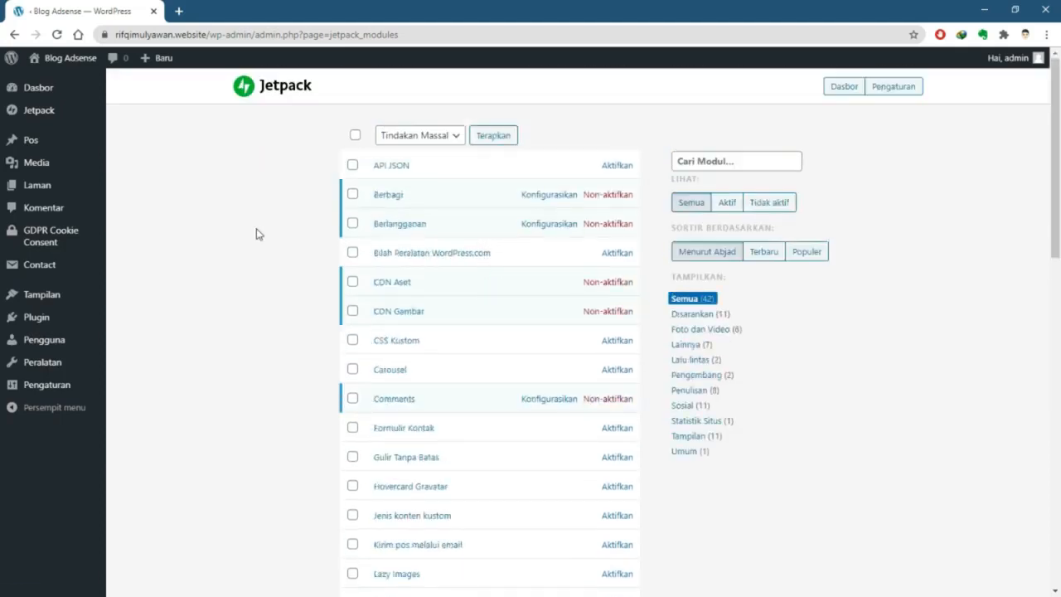
{"action": "scroll", "coordinate": [256, 235], "scroll_direction": "down", "scroll_amount": 3}
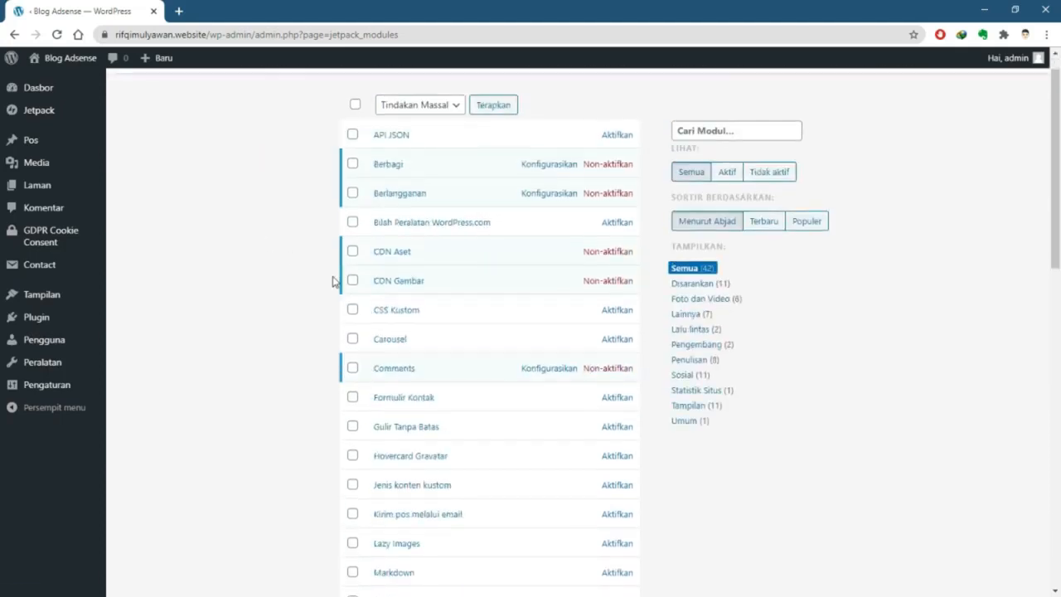
{"action": "scroll", "coordinate": [183, 341], "scroll_direction": "up", "scroll_amount": 3}
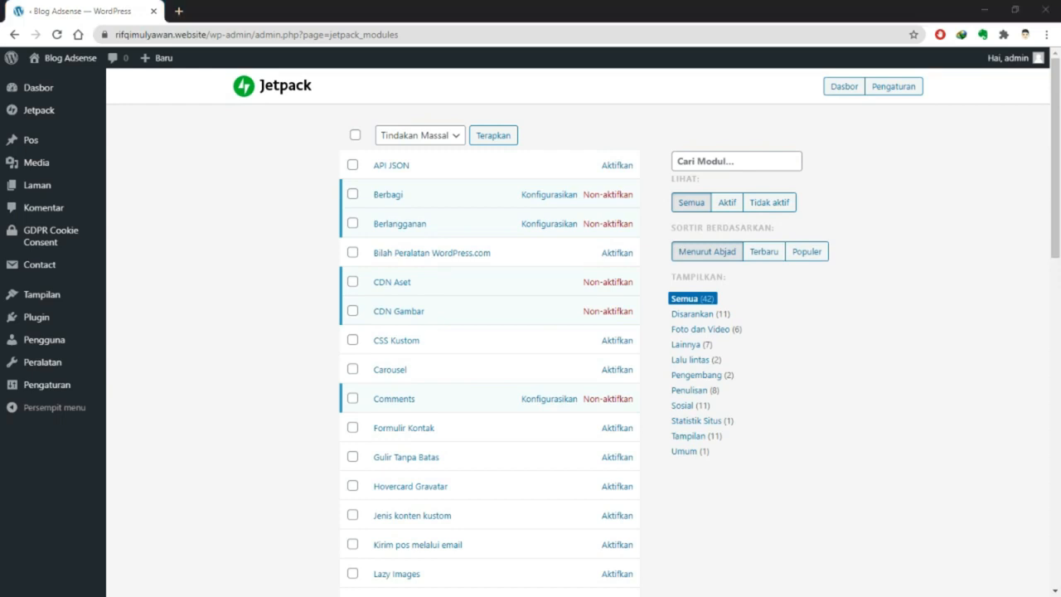
{"action": "scroll", "coordinate": [322, 313], "scroll_direction": "down", "scroll_amount": 3}
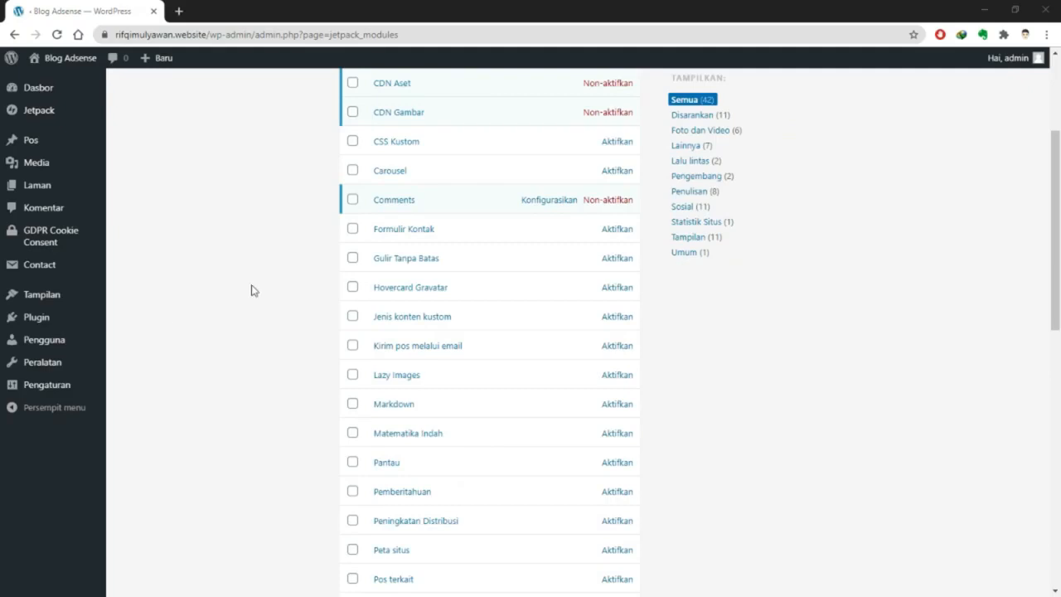
{"action": "scroll", "coordinate": [367, 288], "scroll_direction": "up", "scroll_amount": 1}
{"action": "scroll", "coordinate": [367, 287], "scroll_direction": "down", "scroll_amount": 8}
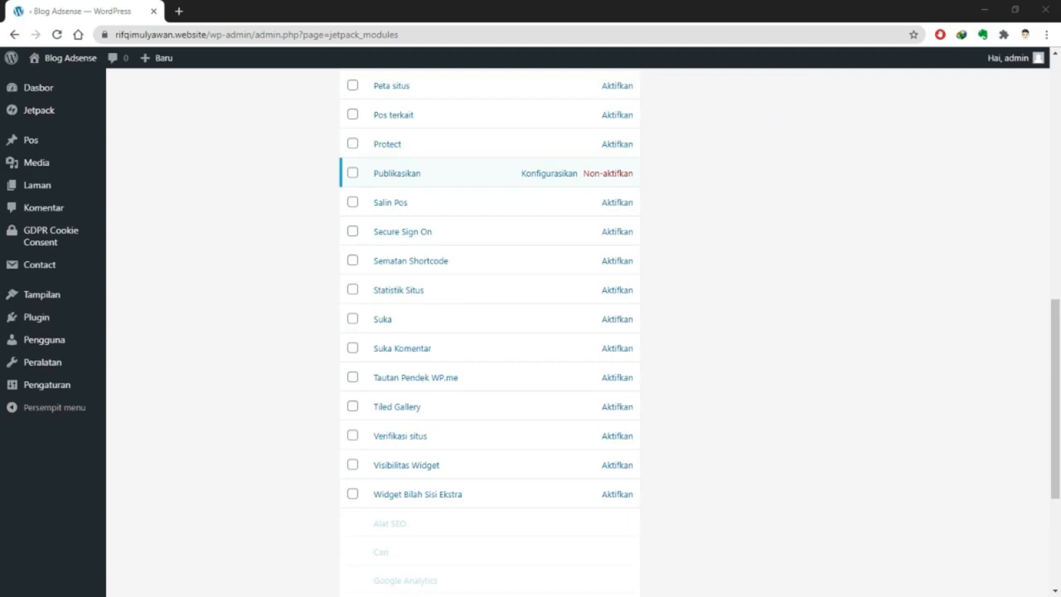
{"action": "scroll", "coordinate": [350, 355], "scroll_direction": "up", "scroll_amount": 3}
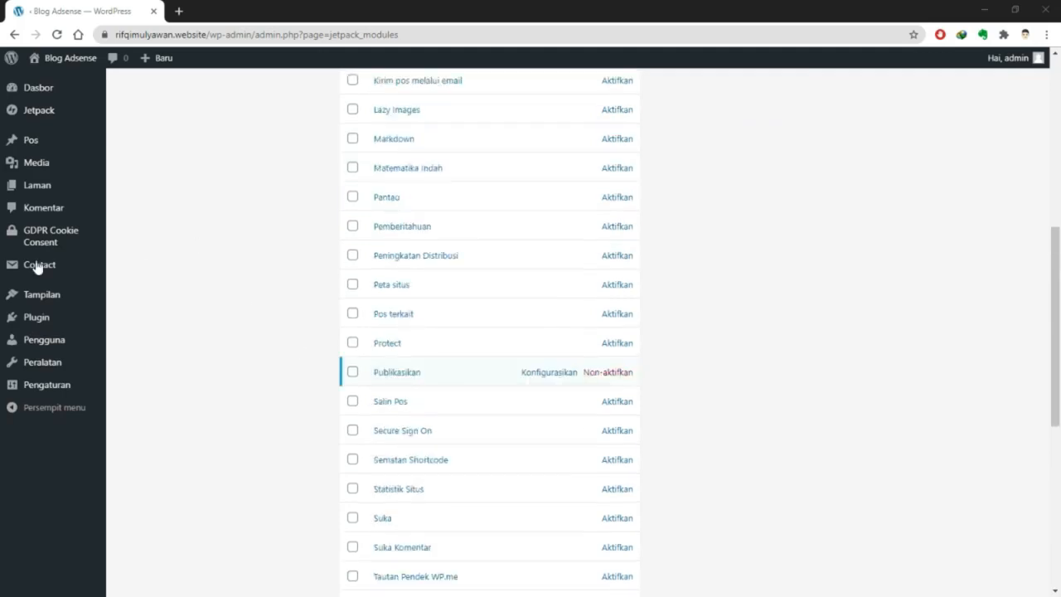
Search for LiteSpeed among the new plugins that can be added and install LiteSpeed Cache
{"action": "mouse_move", "coordinate": [45, 322]}
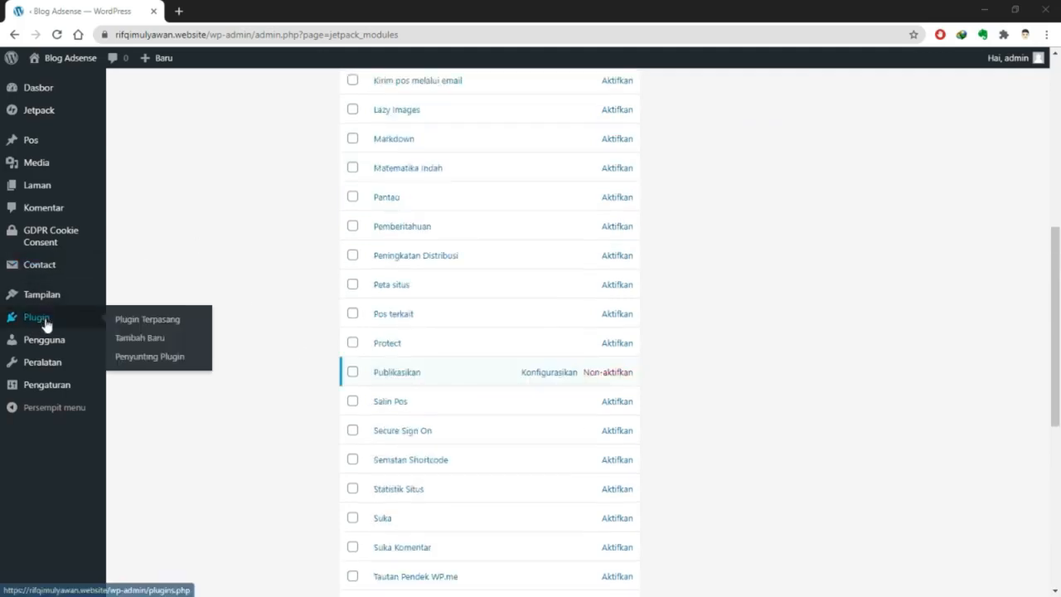
{"action": "left_click", "coordinate": [151, 320]}
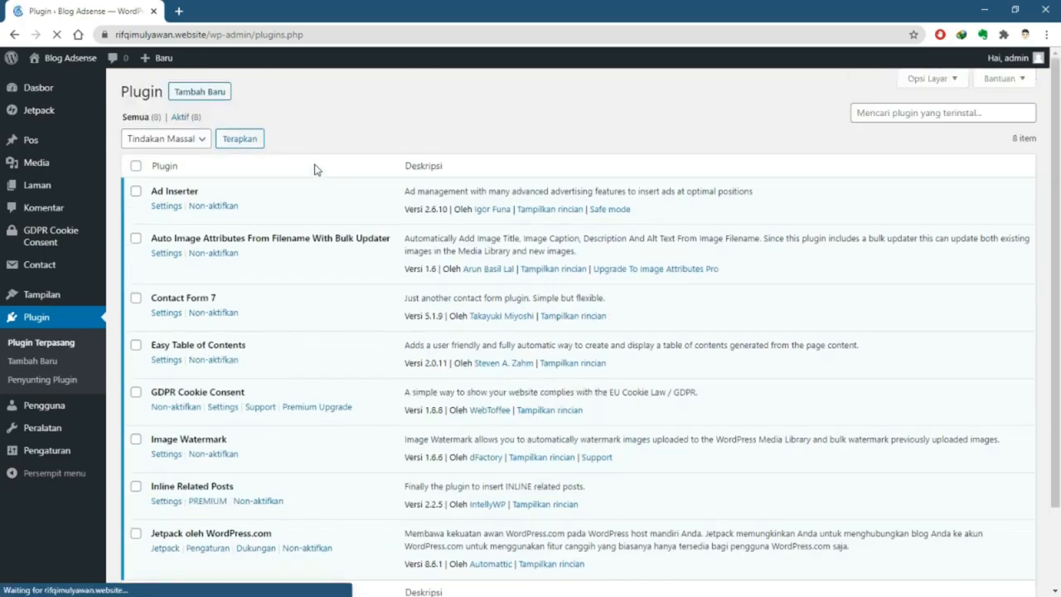
{"action": "left_click", "coordinate": [216, 91]}
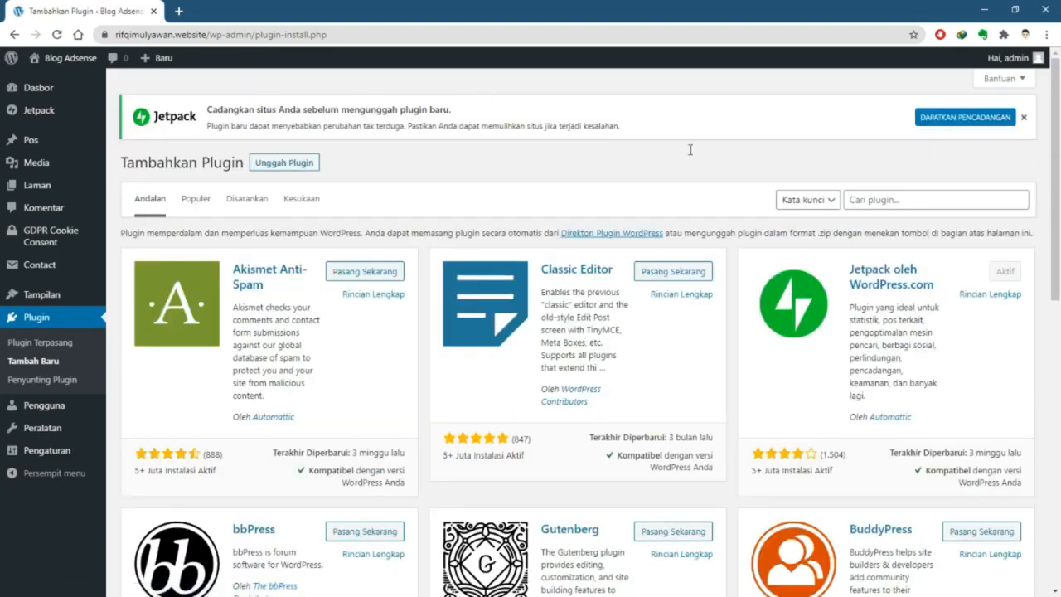
{"action": "left_click", "coordinate": [903, 200]}
{"action": "type", "text": "LiteSp"}
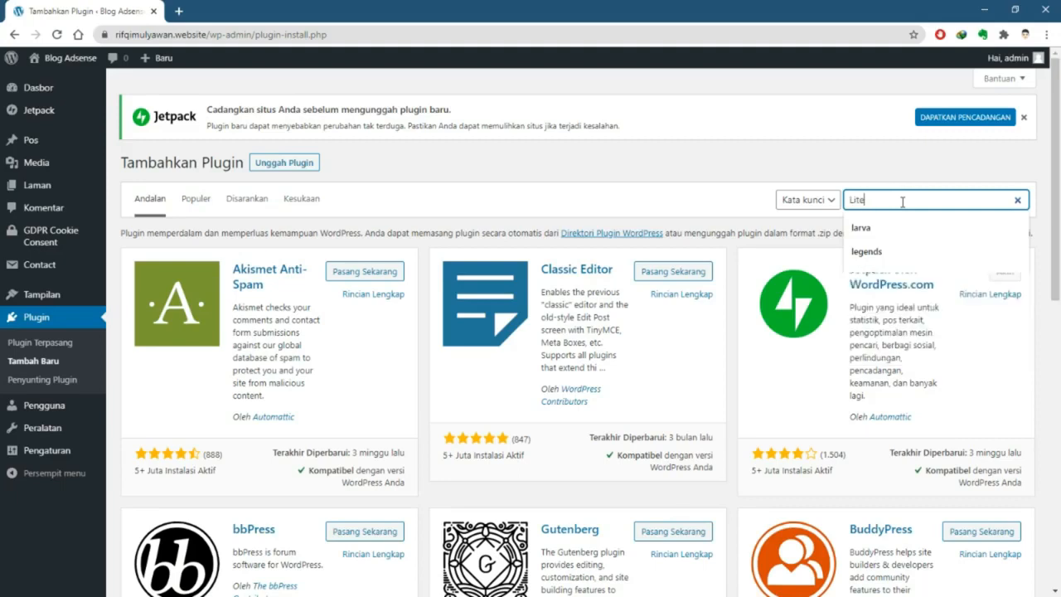
{"action": "type", "text": "eed"}
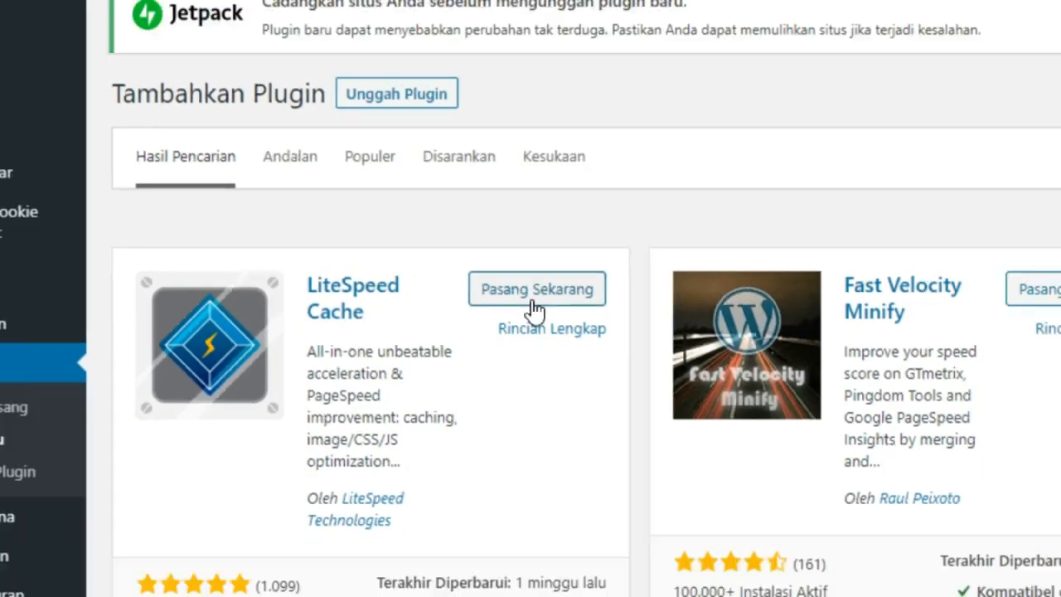
{"action": "left_click", "coordinate": [534, 305]}
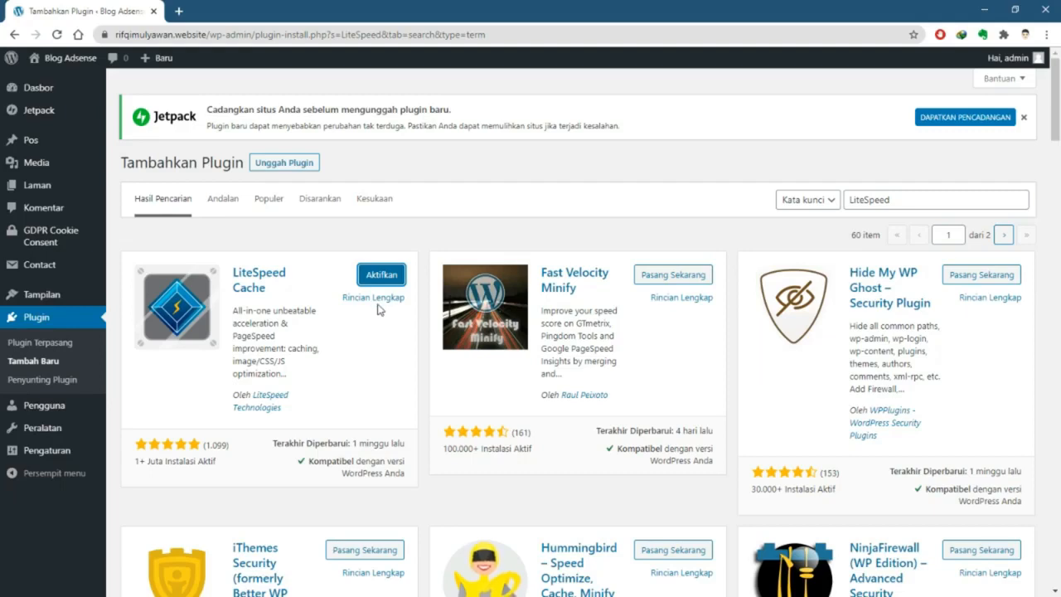
Open the list of installed plugins (Plugin Terpasang) and examine its entries and their activation status, including LiteSpeed Cache
{"action": "scroll", "coordinate": [337, 354], "scroll_direction": "down", "scroll_amount": 2}
{"action": "scroll", "coordinate": [337, 355], "scroll_direction": "up", "scroll_amount": 2}
{"action": "left_click", "coordinate": [66, 345]}
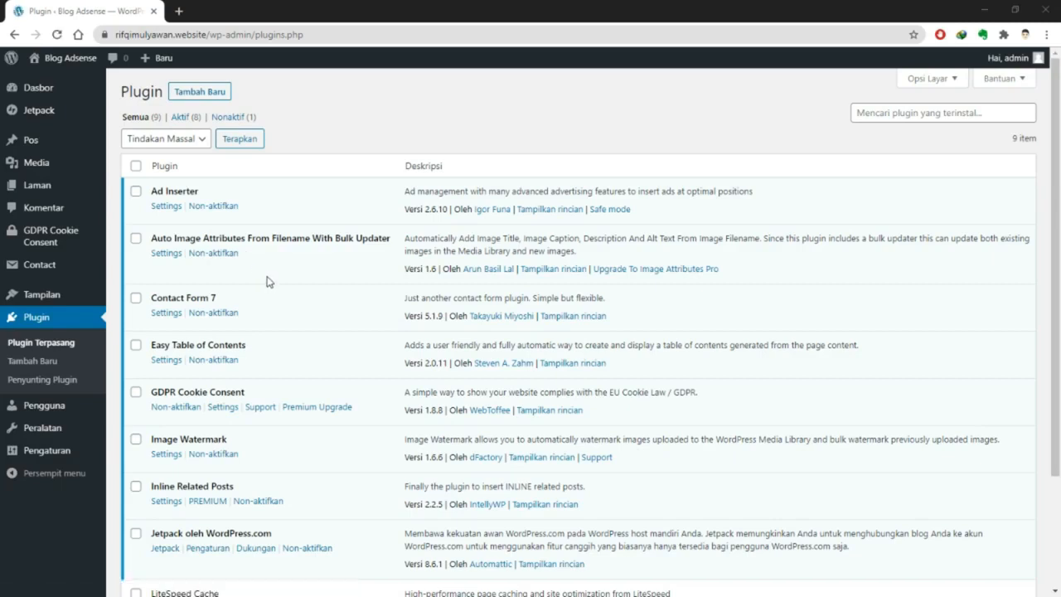
{"action": "scroll", "coordinate": [270, 285], "scroll_direction": "down", "scroll_amount": 3}
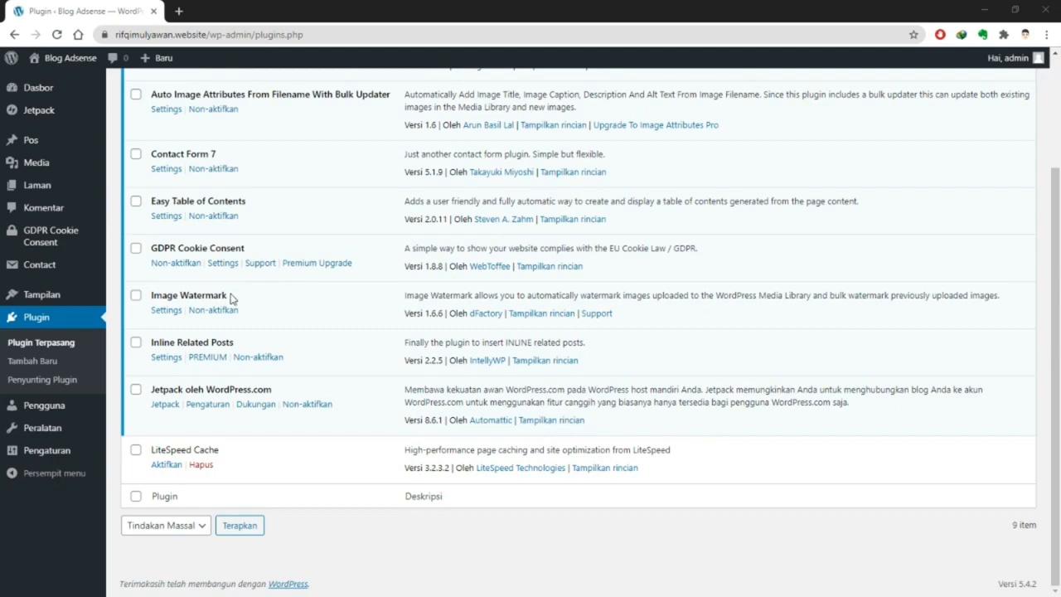
{"action": "scroll", "coordinate": [231, 297], "scroll_direction": "up", "scroll_amount": 2}
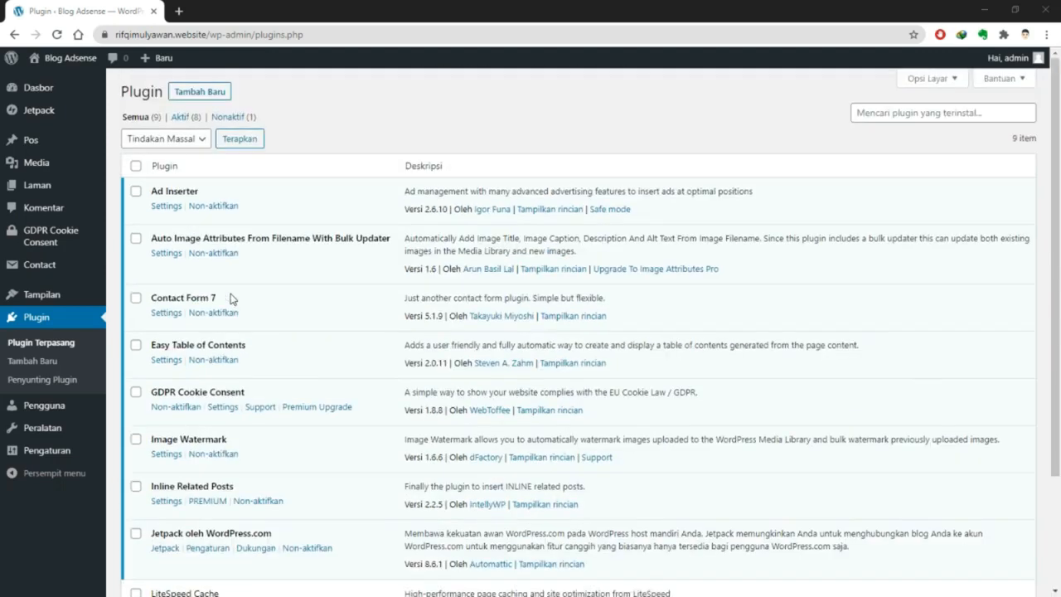
{"action": "scroll", "coordinate": [231, 297], "scroll_direction": "down", "scroll_amount": 1}
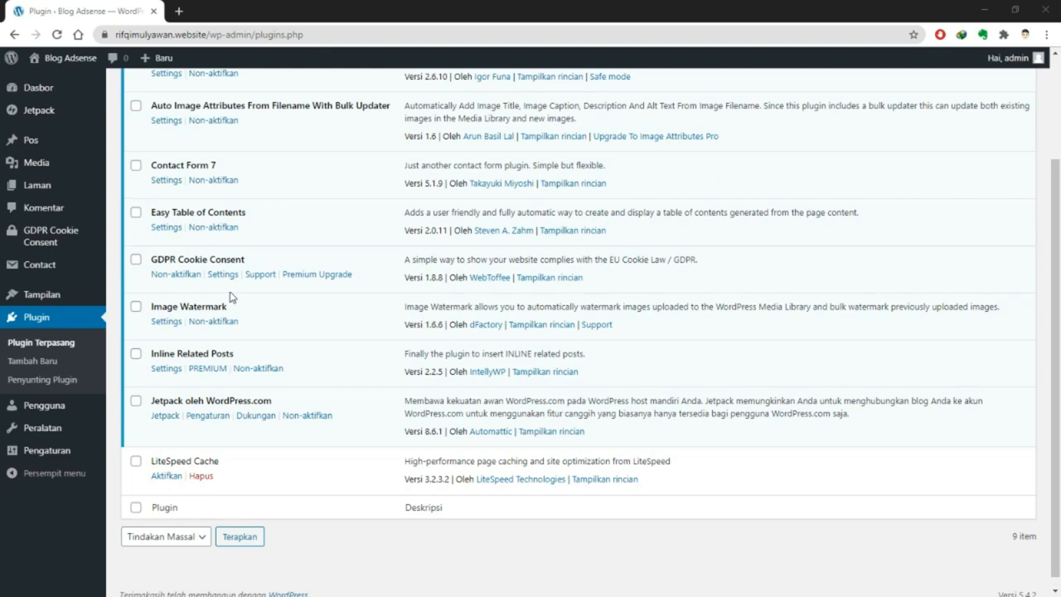
{"action": "scroll", "coordinate": [236, 295], "scroll_direction": "up", "scroll_amount": 2}
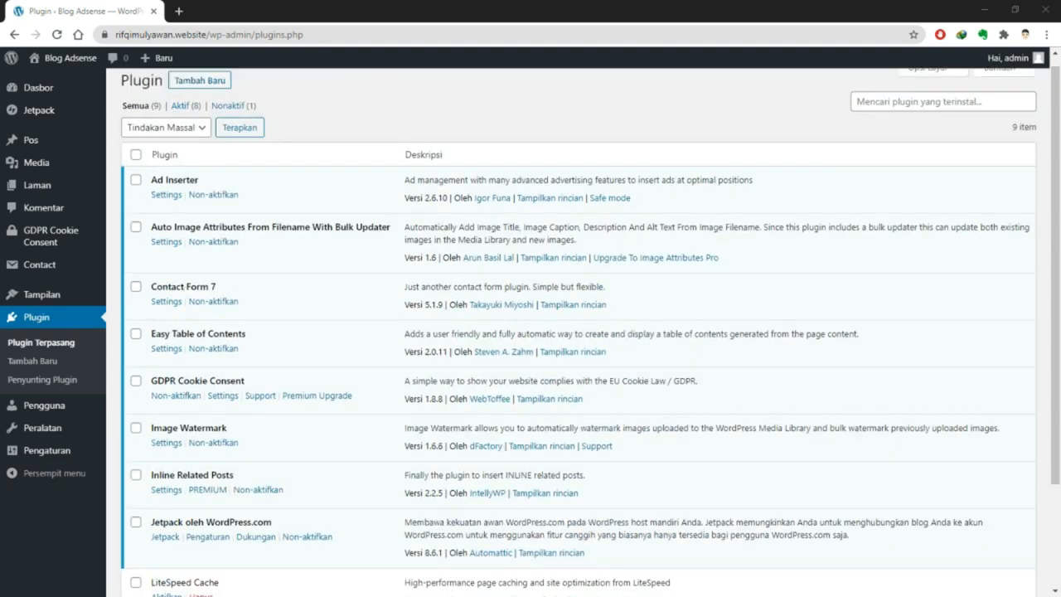
{"action": "scroll", "coordinate": [320, 355], "scroll_direction": "down", "scroll_amount": 2}
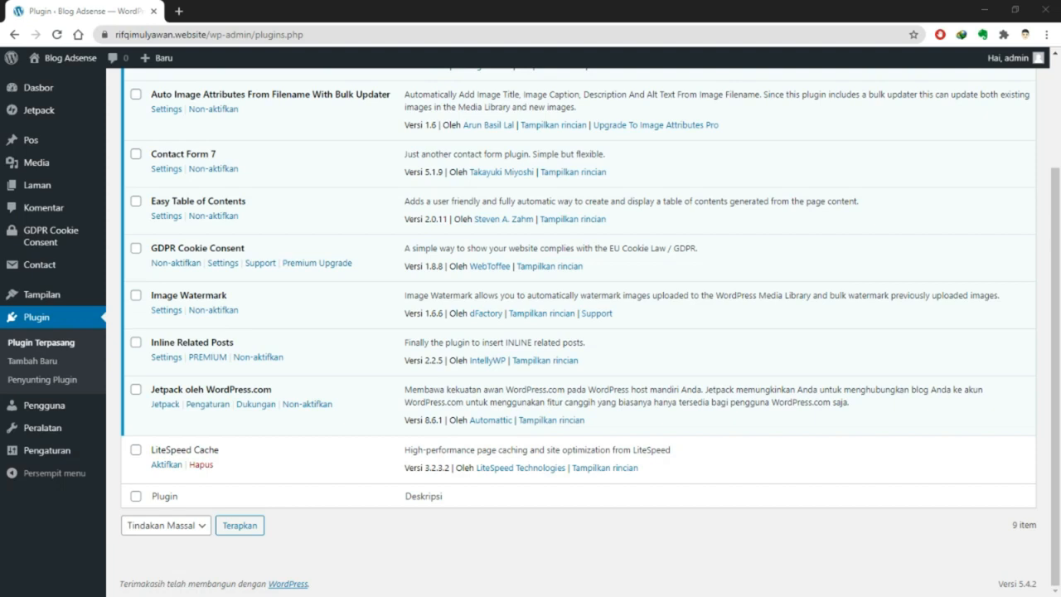
{"action": "scroll", "coordinate": [588, 315], "scroll_direction": "up", "scroll_amount": 2}
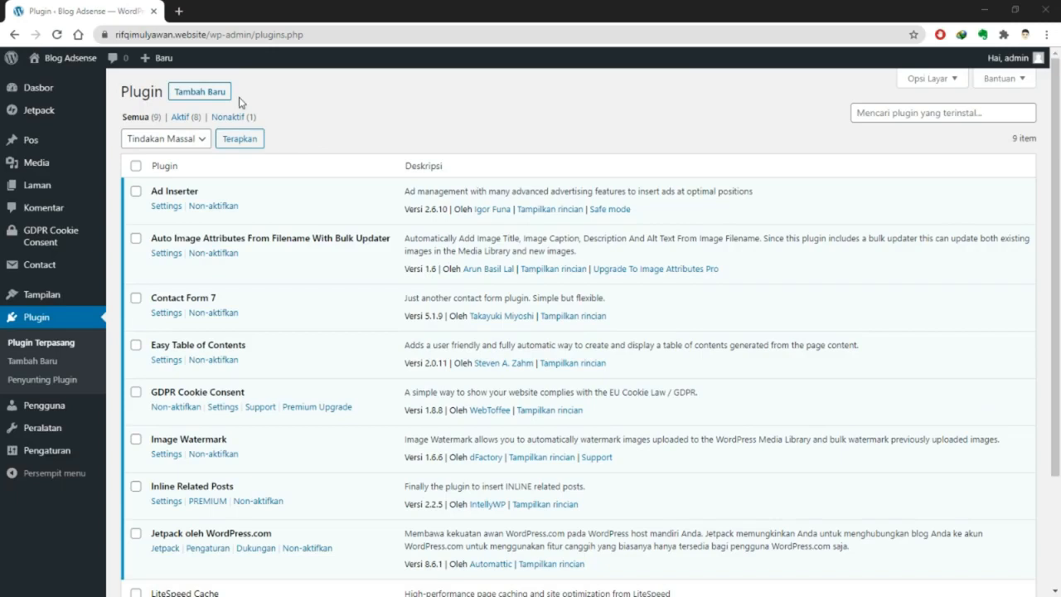
Find the OneSignal – Web Push Notifications plugin by searching for OneSignal, then install and activate it
{"action": "left_click", "coordinate": [209, 90]}
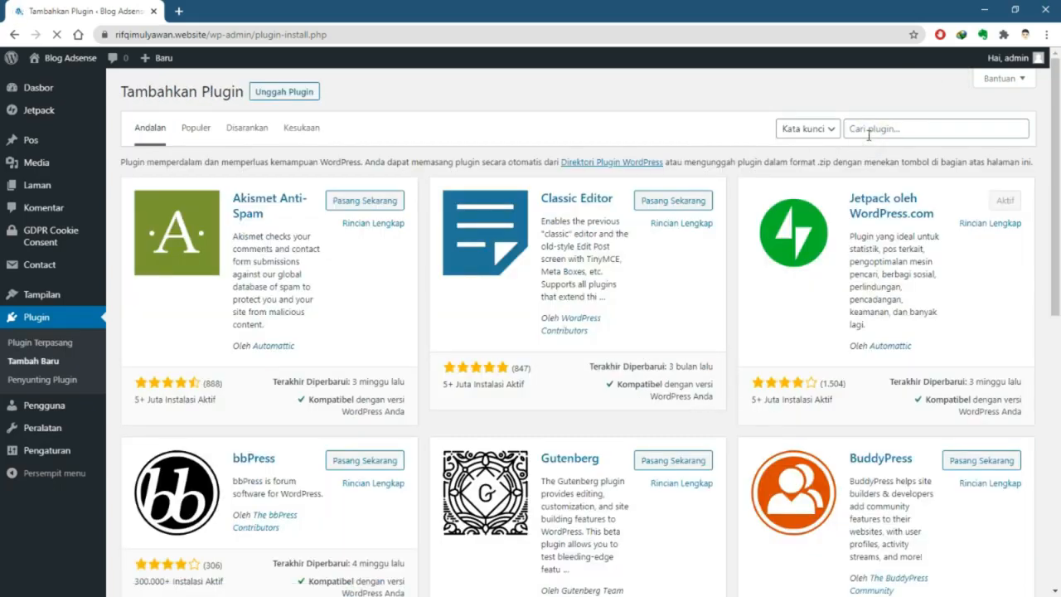
{"action": "left_click", "coordinate": [868, 135]}
{"action": "type", "text": "OneSignal"}
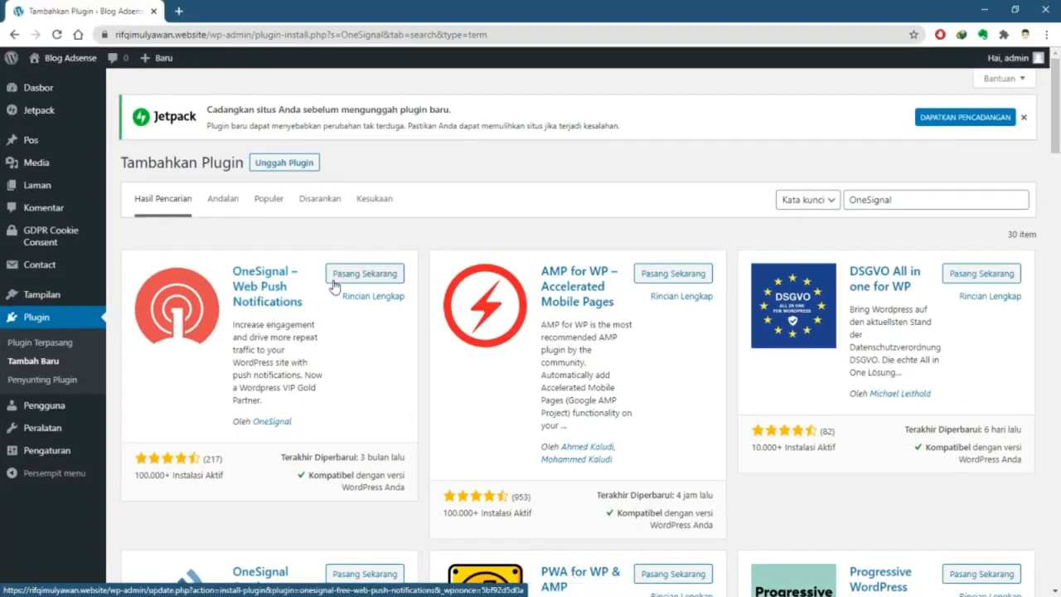
{"action": "left_click", "coordinate": [349, 277]}
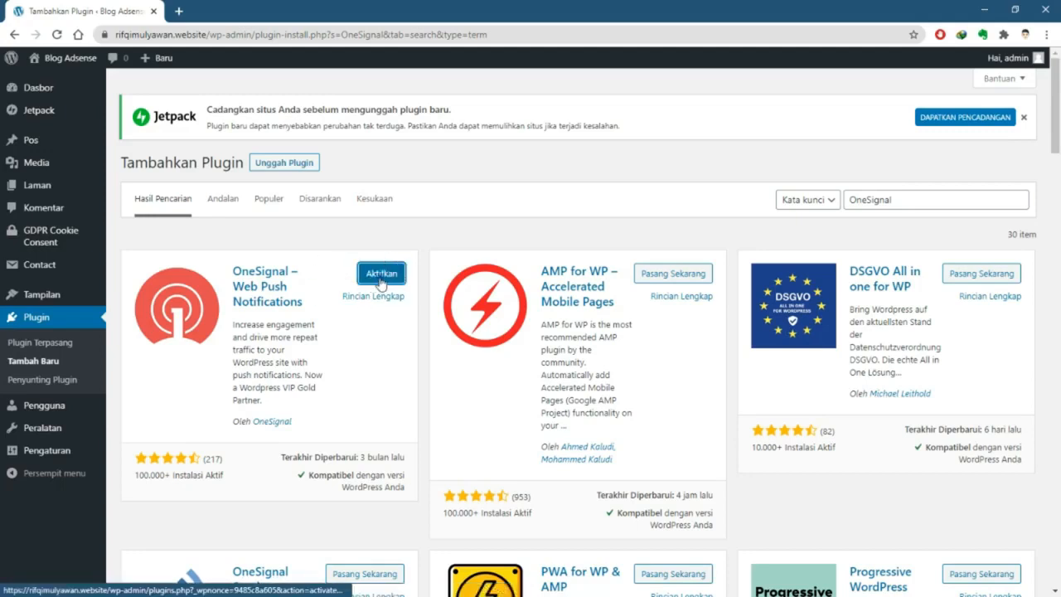
{"action": "left_click", "coordinate": [381, 281]}
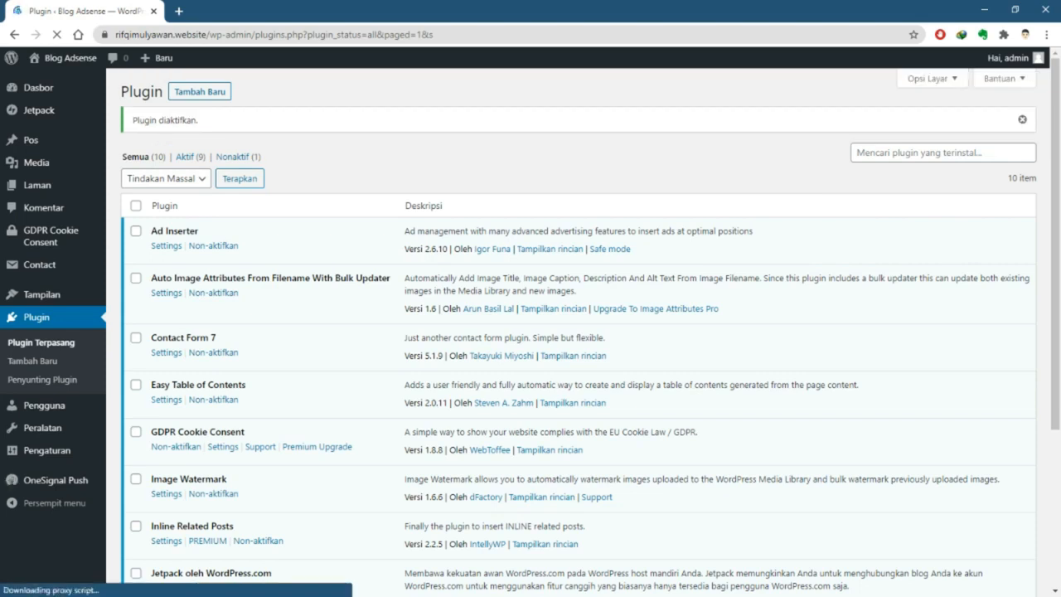
{"action": "scroll", "coordinate": [299, 331], "scroll_direction": "down", "scroll_amount": 3}
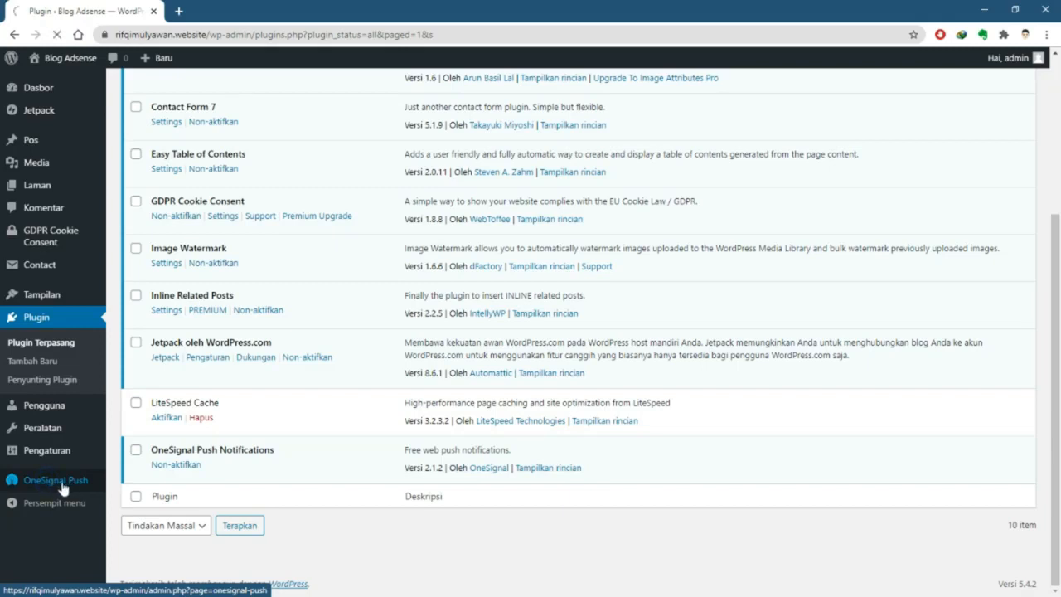
Open the OneSignal Push plugin's page and read its setup overview for adding web push to the blog
{"action": "left_click", "coordinate": [34, 489]}
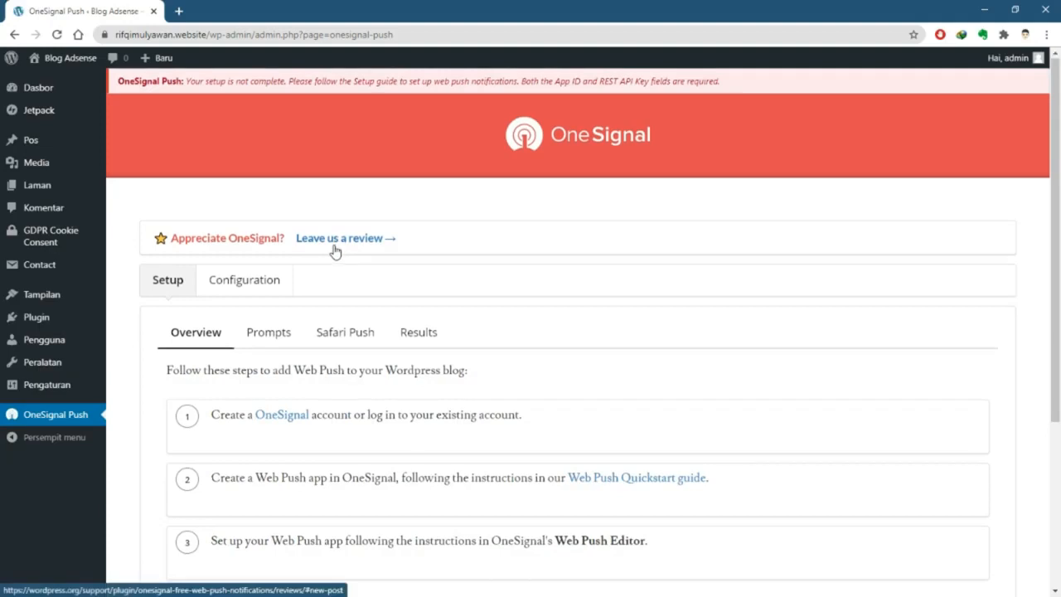
{"action": "scroll", "coordinate": [335, 251], "scroll_direction": "down", "scroll_amount": 3}
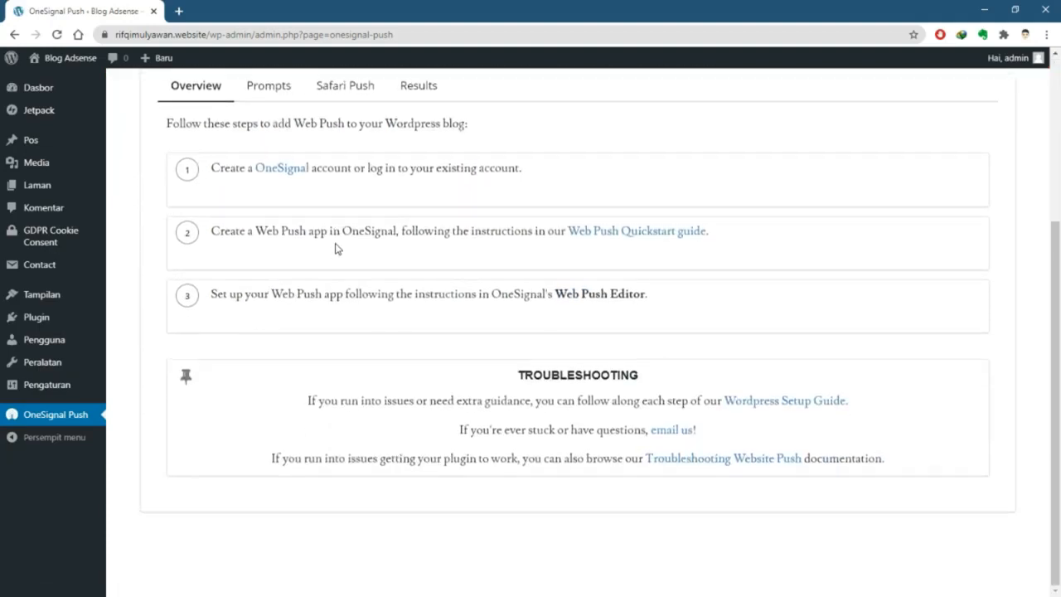
{"action": "scroll", "coordinate": [336, 249], "scroll_direction": "up", "scroll_amount": 3}
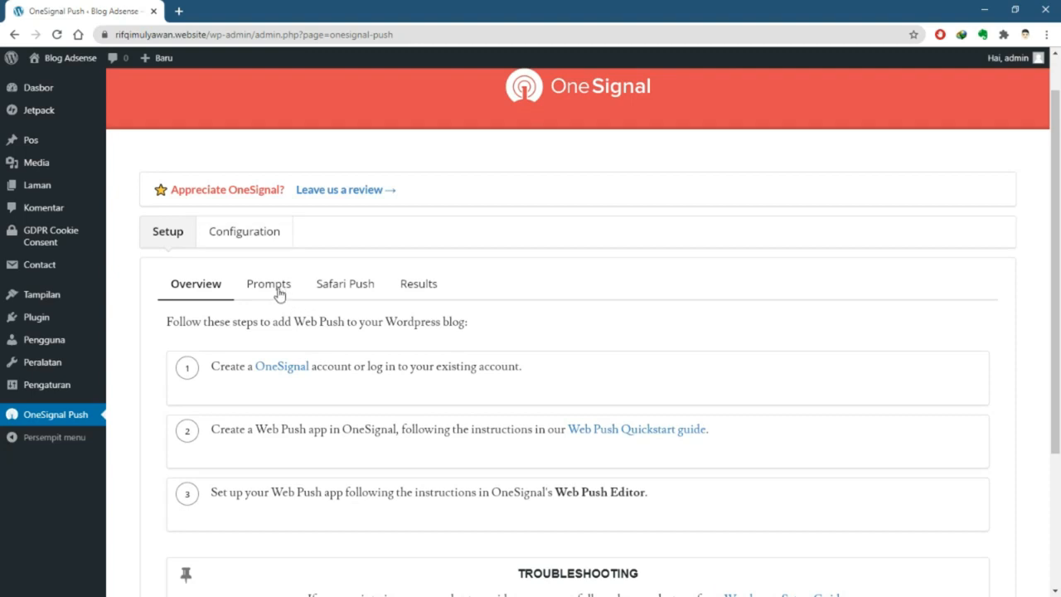
{"action": "scroll", "coordinate": [245, 322], "scroll_direction": "down", "scroll_amount": 3}
{"action": "scroll", "coordinate": [249, 323], "scroll_direction": "up", "scroll_amount": 4}
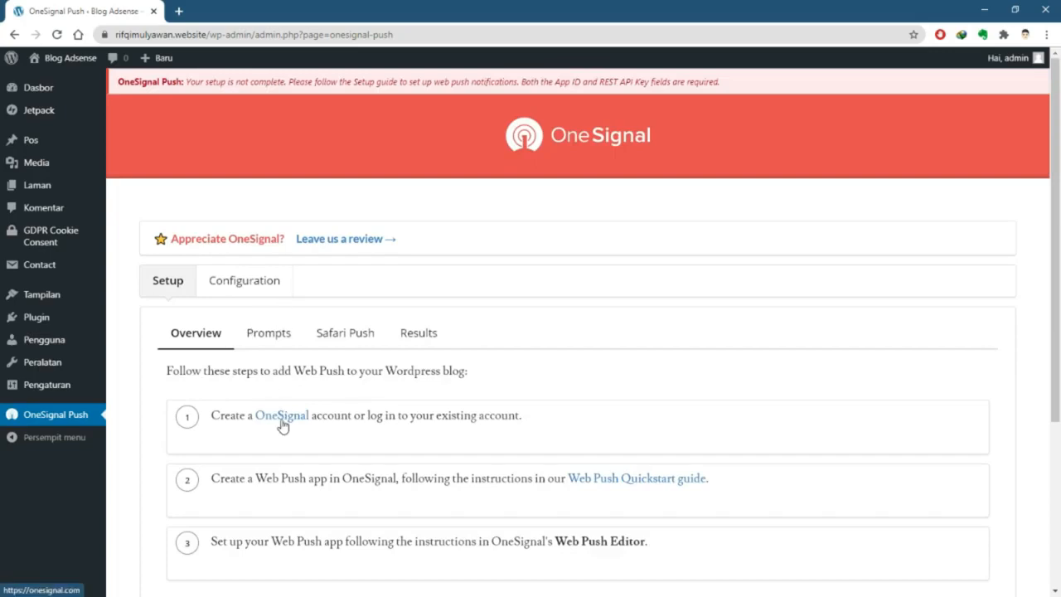
Open the OneSignal website in a new tab from the first setup instruction and start the free sign-up
{"action": "right_click", "coordinate": [282, 424]}
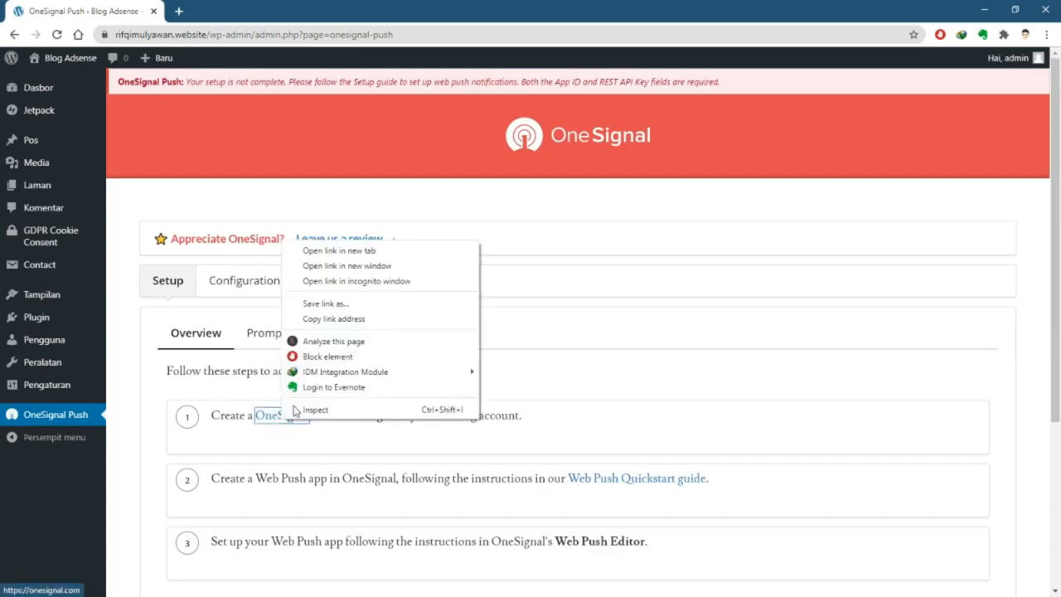
{"action": "left_click", "coordinate": [344, 248]}
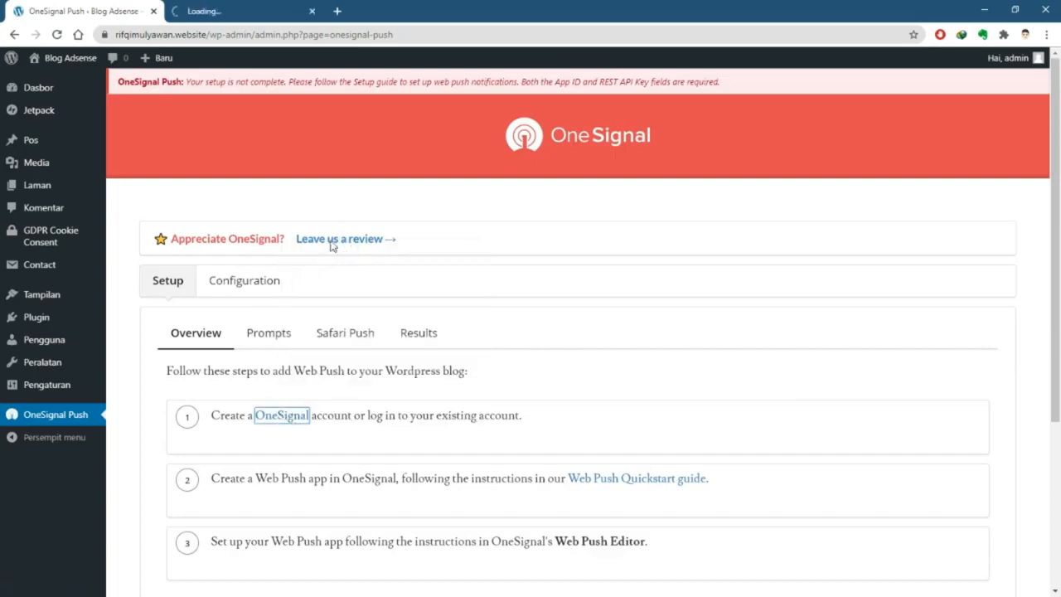
{"action": "left_click", "coordinate": [241, 8]}
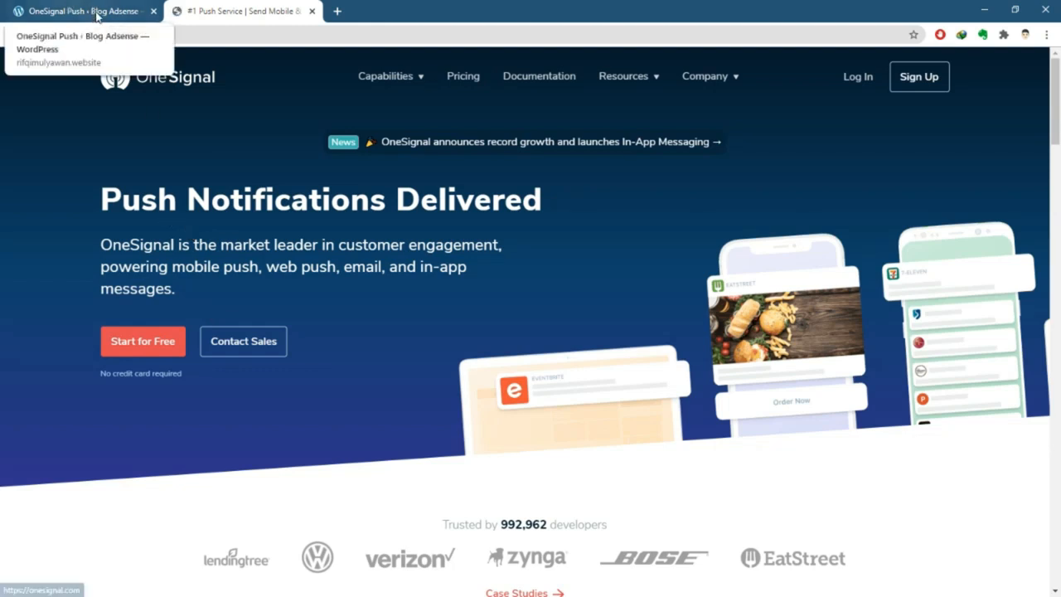
{"action": "left_click", "coordinate": [142, 351]}
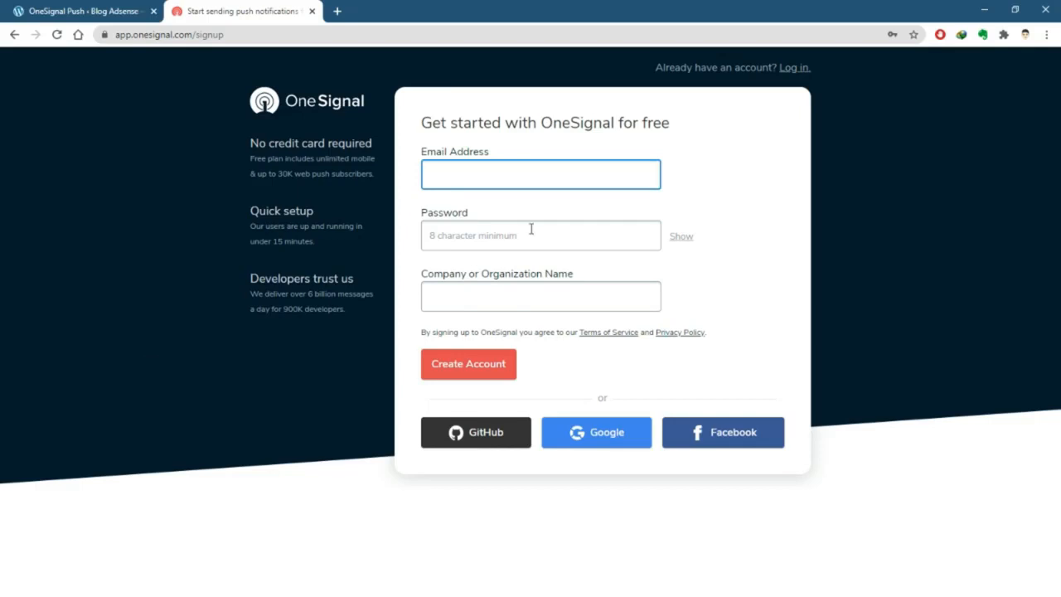
Fill in the OneSignal sign-up form with the e-mail address, the account password and the organization name RM Digital
{"action": "left_click", "coordinate": [510, 178]}
{"action": "type", "text": "id"}
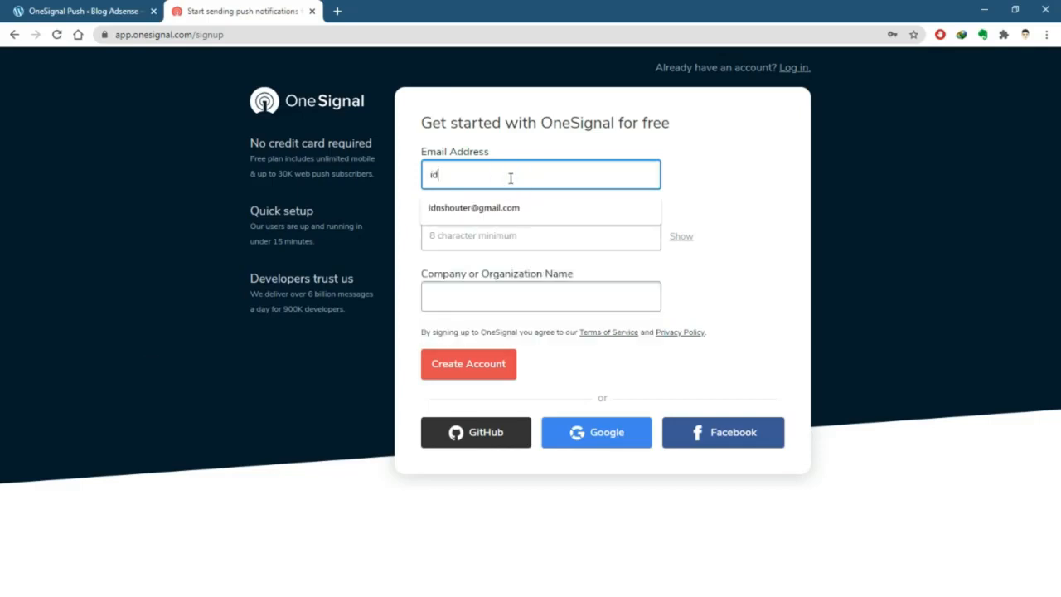
{"action": "key", "text": "Down"}
{"action": "key", "text": "Return"}
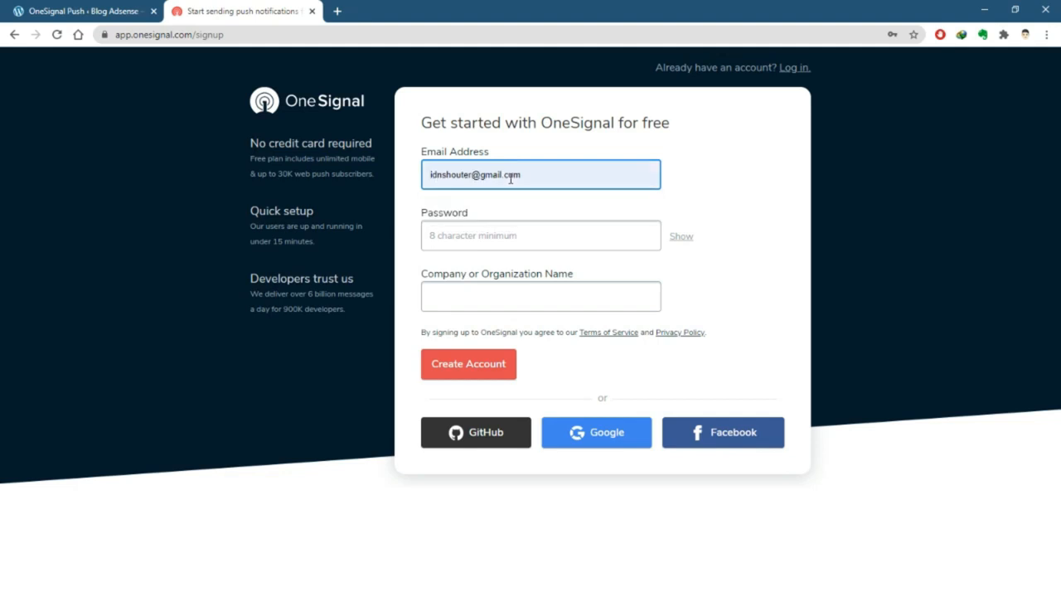
{"action": "key", "text": "Tab"}
{"action": "type", "text": "•"}
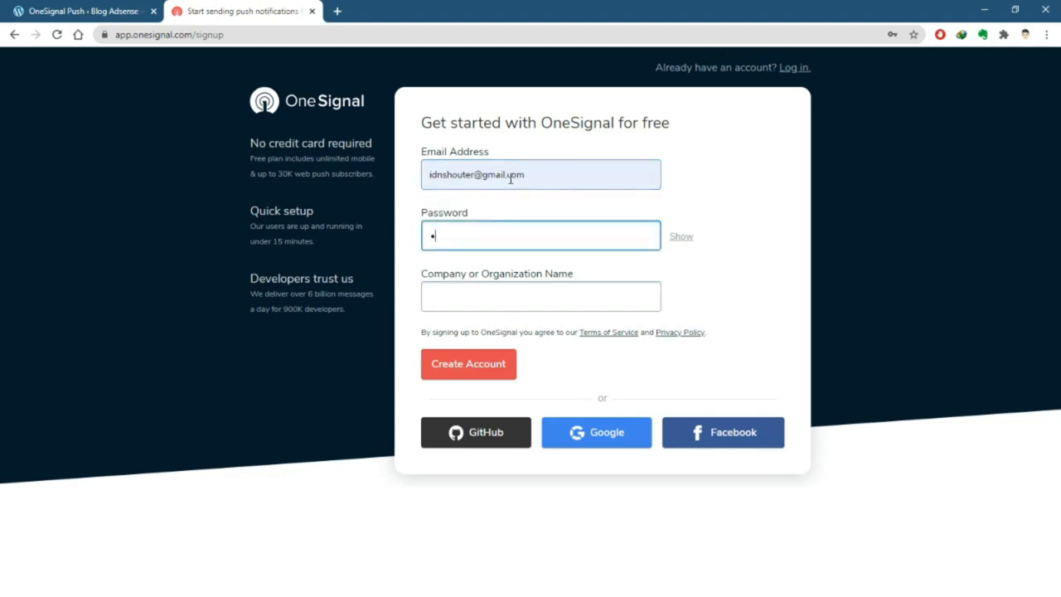
{"action": "type", "text": "•••••••••"}
{"action": "left_click", "coordinate": [502, 305]}
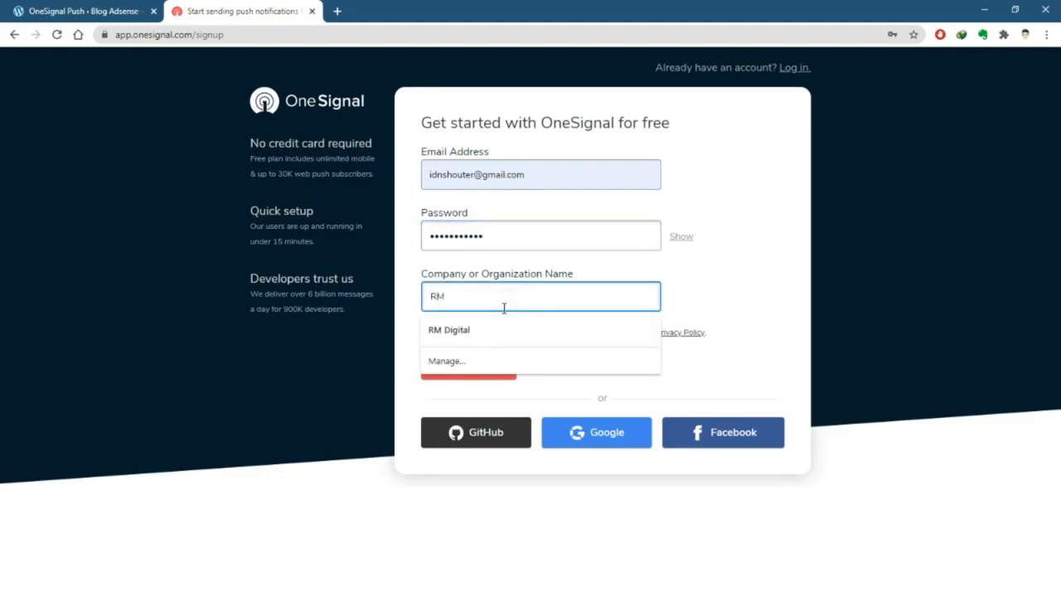
{"action": "type", "text": "RM Dig"}
{"action": "left_click", "coordinate": [705, 291]}
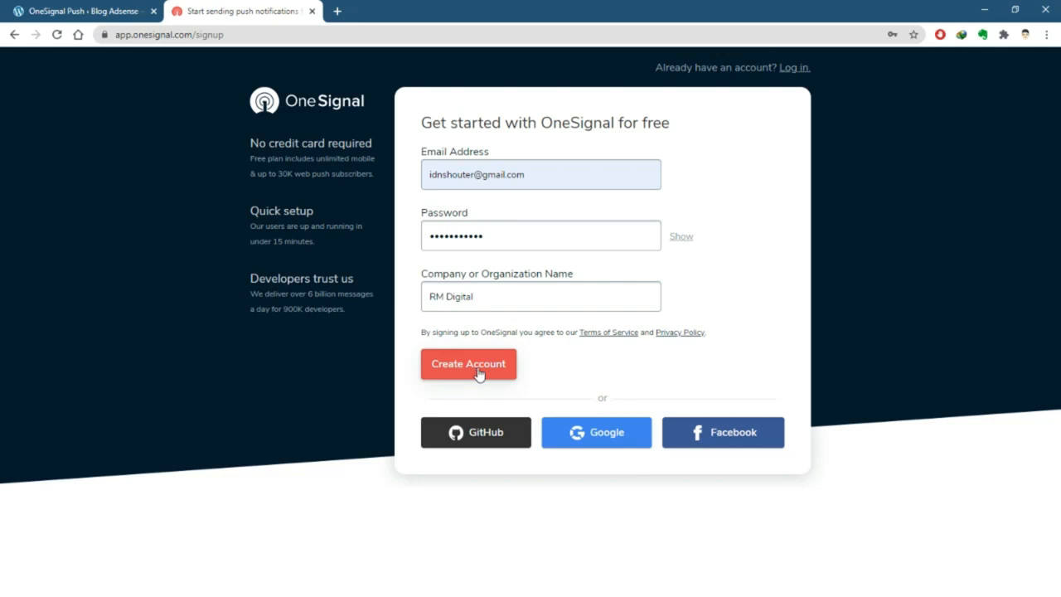
Sign up to OneSignal with Google instead, choosing the Google account that matches the e-mail entered in the form
{"action": "left_click", "coordinate": [611, 442]}
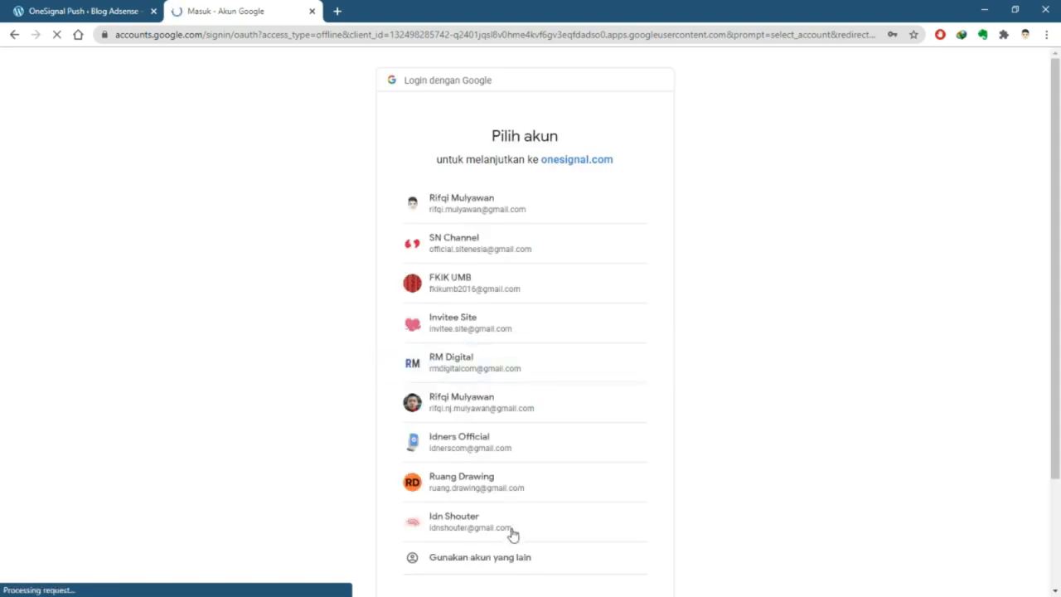
{"action": "left_click", "coordinate": [512, 533]}
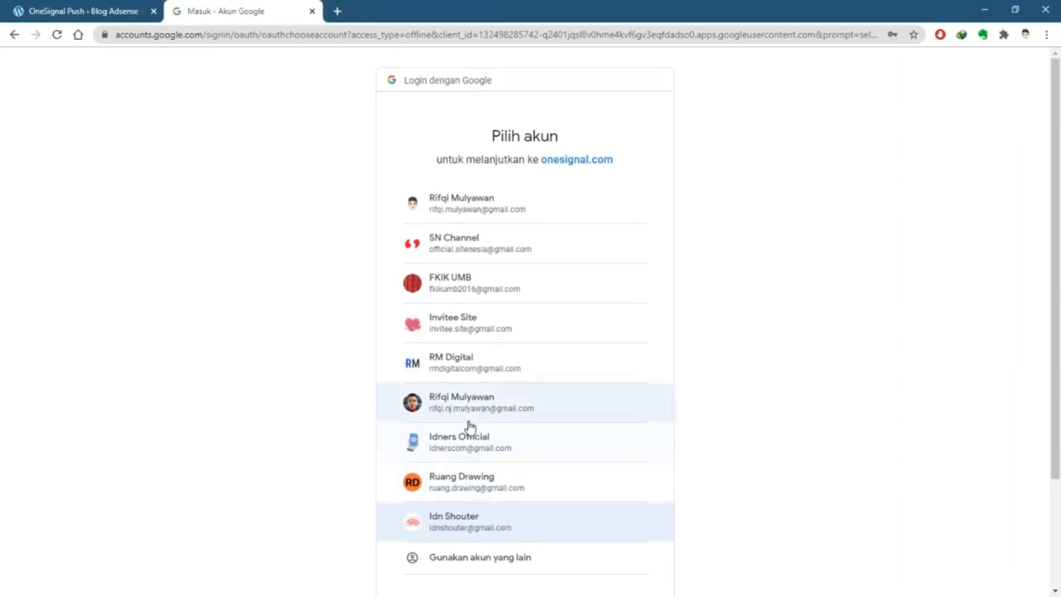
{"action": "left_click", "coordinate": [480, 527]}
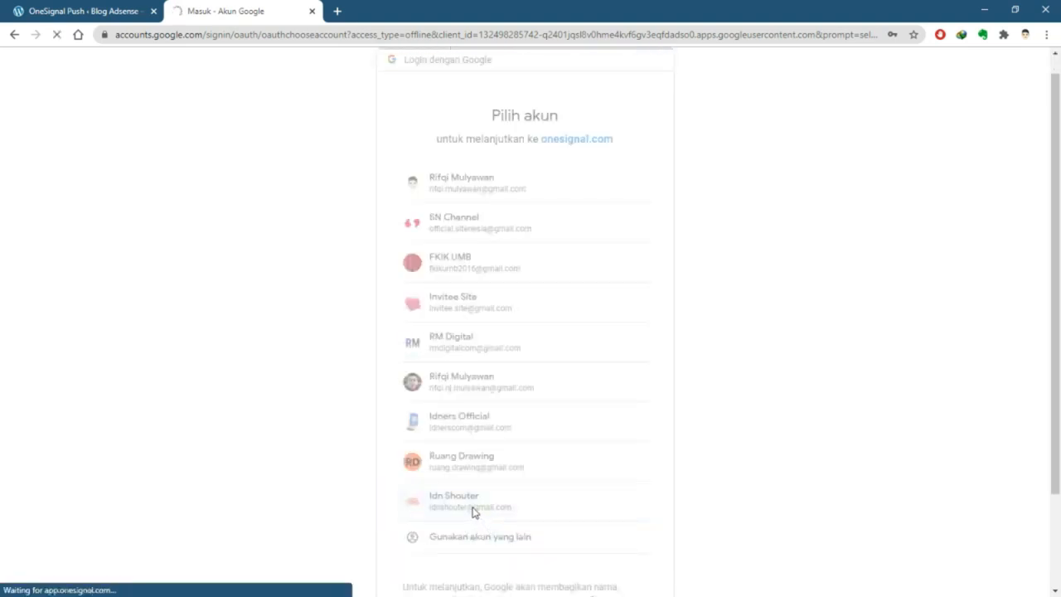
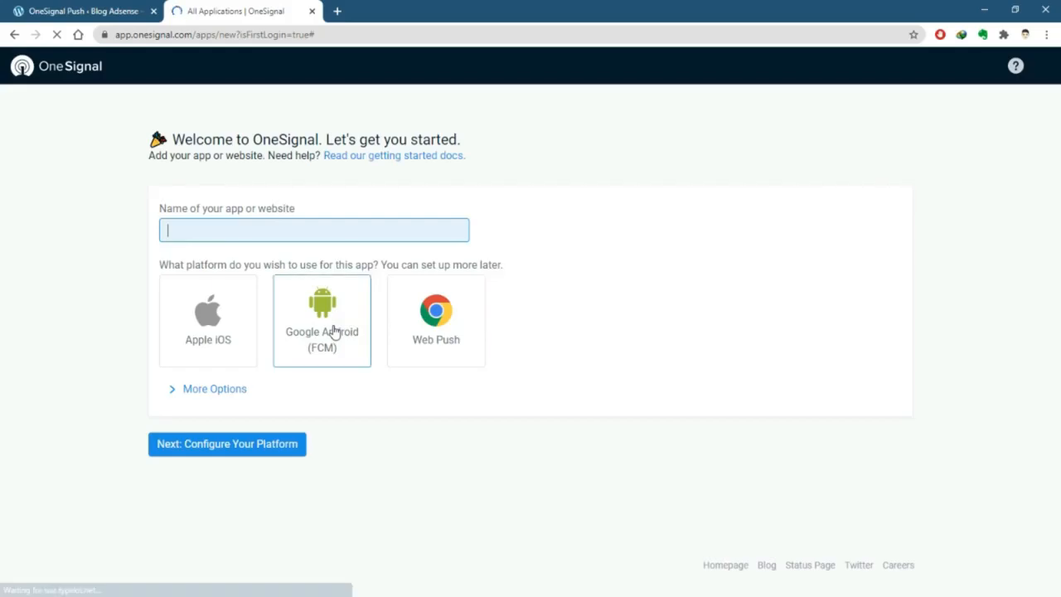
Name the new OneSignal app RM Website, choose Web Push as its platform and continue to the platform configuration
{"action": "left_click", "coordinate": [182, 231]}
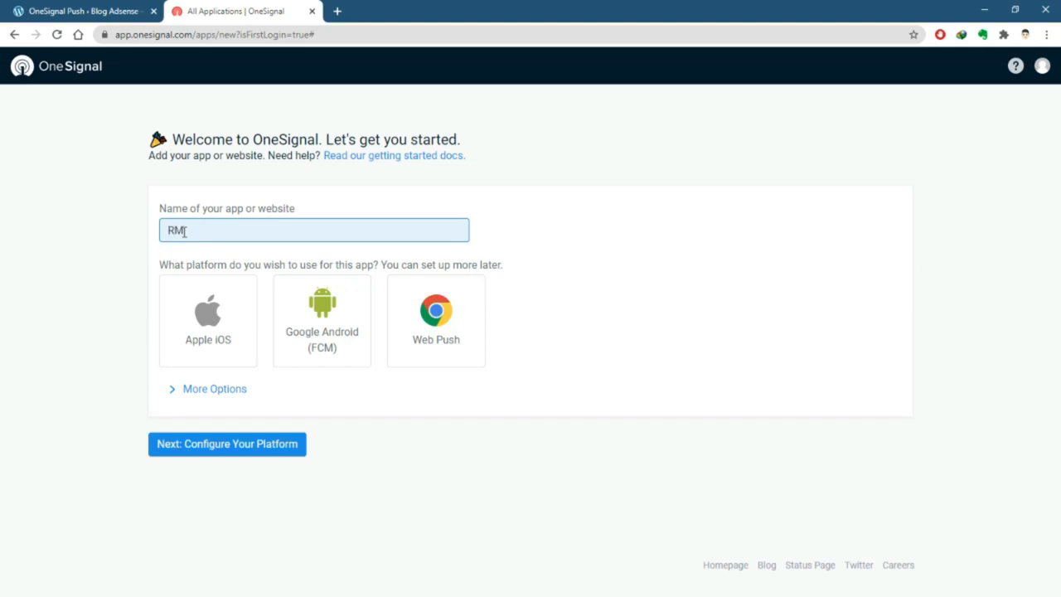
{"action": "type", "text": "Website"}
{"action": "left_click", "coordinate": [448, 329]}
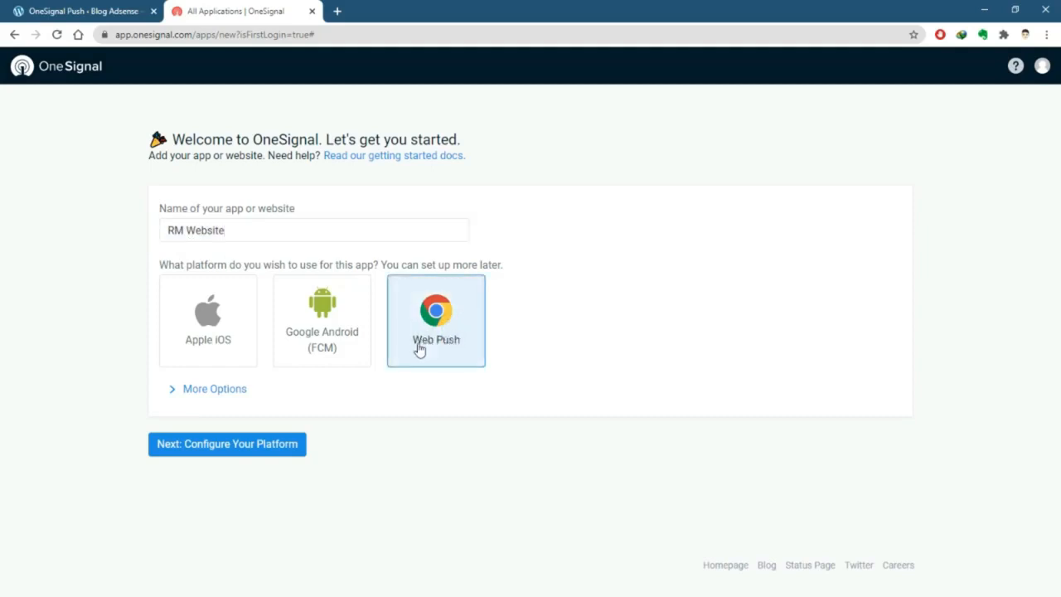
{"action": "left_click", "coordinate": [267, 456]}
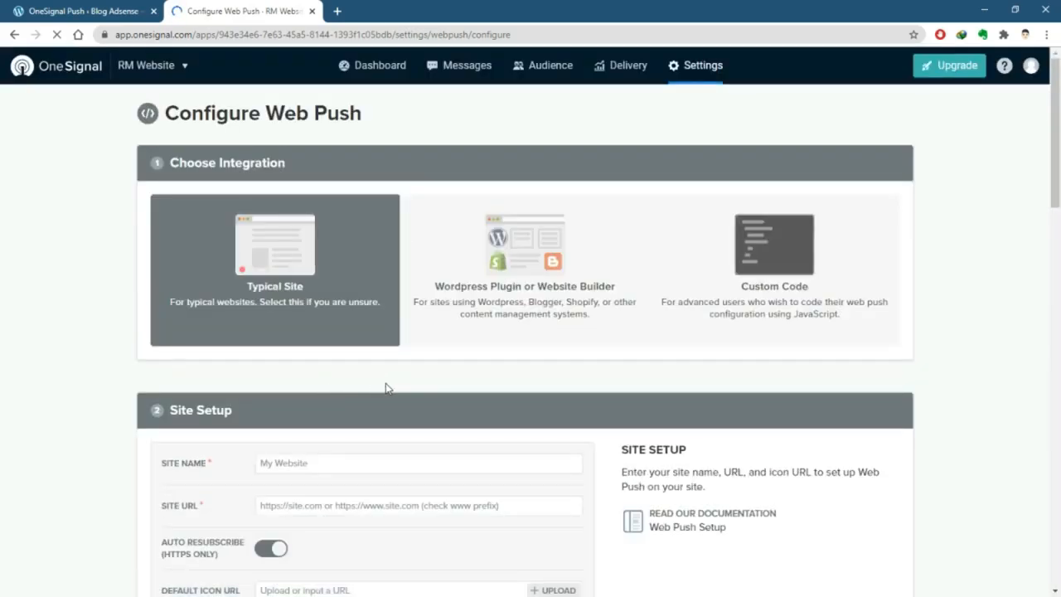
Examine the Configure Web Push sections for site setup, permission prompts, welcome notification and advanced options
{"action": "scroll", "coordinate": [393, 377], "scroll_direction": "down", "scroll_amount": 1}
{"action": "scroll", "coordinate": [396, 377], "scroll_direction": "down", "scroll_amount": 2}
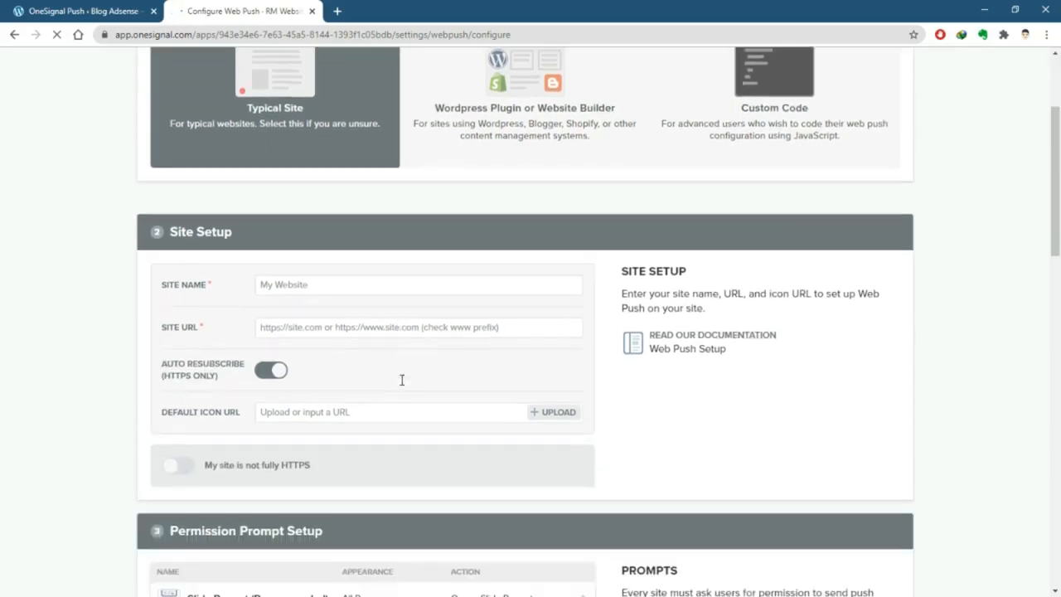
{"action": "scroll", "coordinate": [402, 350], "scroll_direction": "down", "scroll_amount": 2}
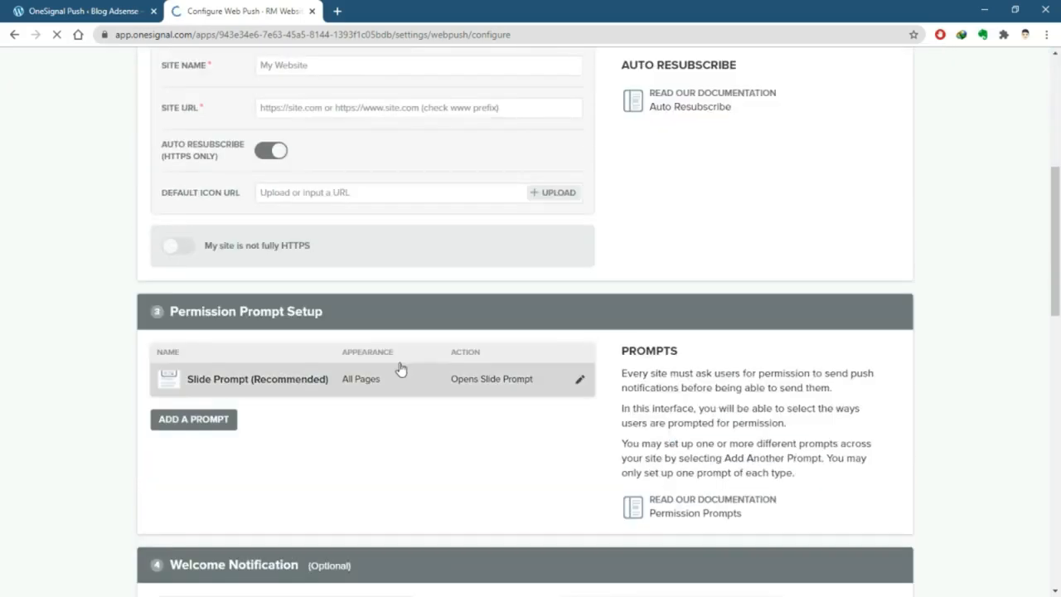
{"action": "scroll", "coordinate": [400, 370], "scroll_direction": "down", "scroll_amount": 2}
{"action": "scroll", "coordinate": [394, 367], "scroll_direction": "down", "scroll_amount": 6}
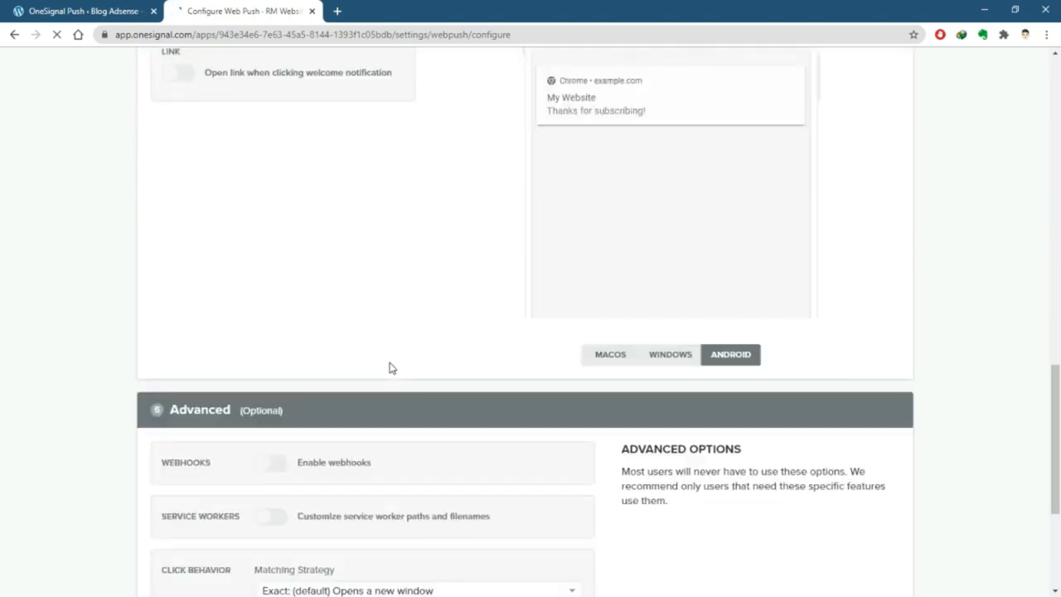
{"action": "scroll", "coordinate": [386, 367], "scroll_direction": "down", "scroll_amount": 2}
{"action": "scroll", "coordinate": [386, 367], "scroll_direction": "up", "scroll_amount": 15}
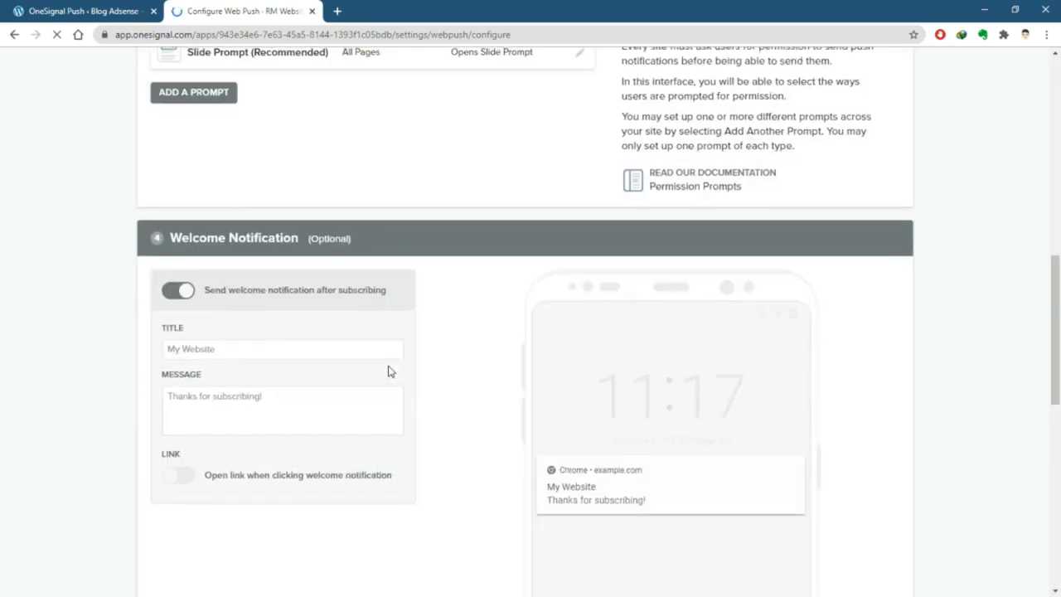
{"action": "scroll", "coordinate": [390, 370], "scroll_direction": "up", "scroll_amount": 2}
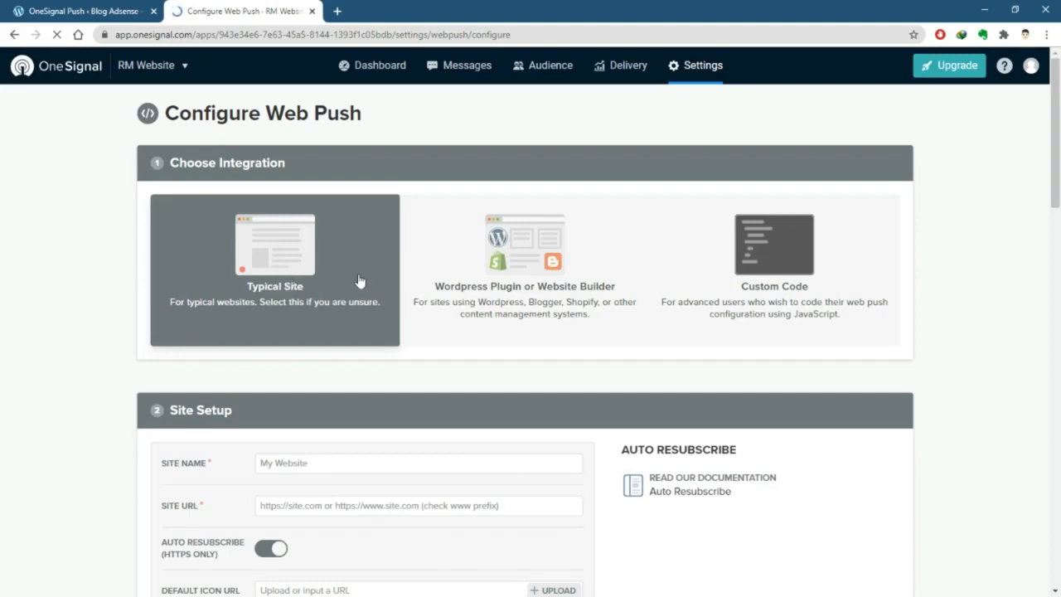
Choose the Wordpress Plugin or Website Builder integration with WordPress as the website builder
{"action": "left_click", "coordinate": [517, 274]}
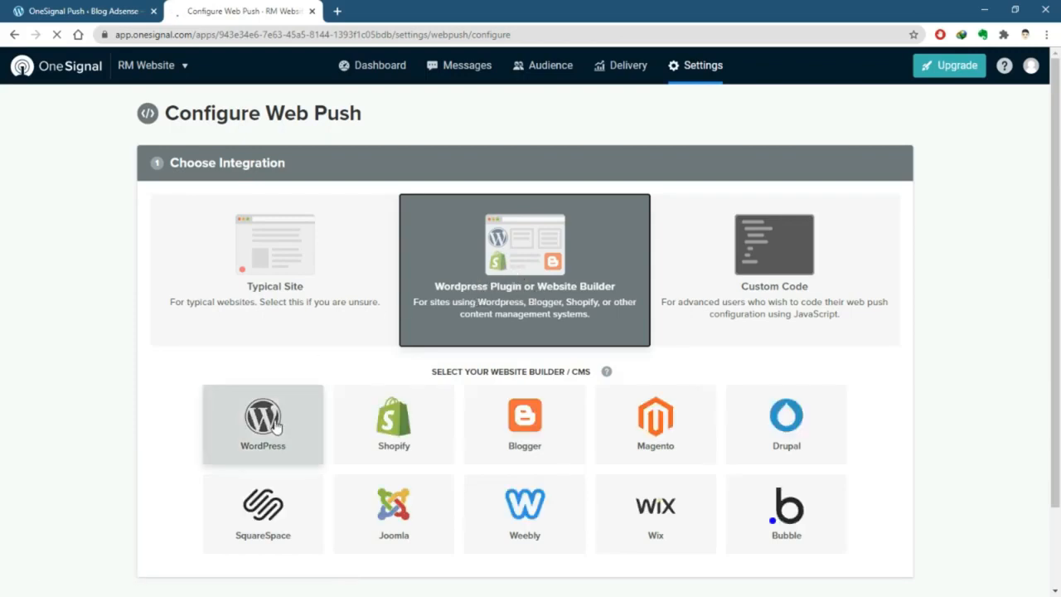
{"action": "scroll", "coordinate": [334, 398], "scroll_direction": "down", "scroll_amount": 2}
{"action": "left_click", "coordinate": [257, 333]}
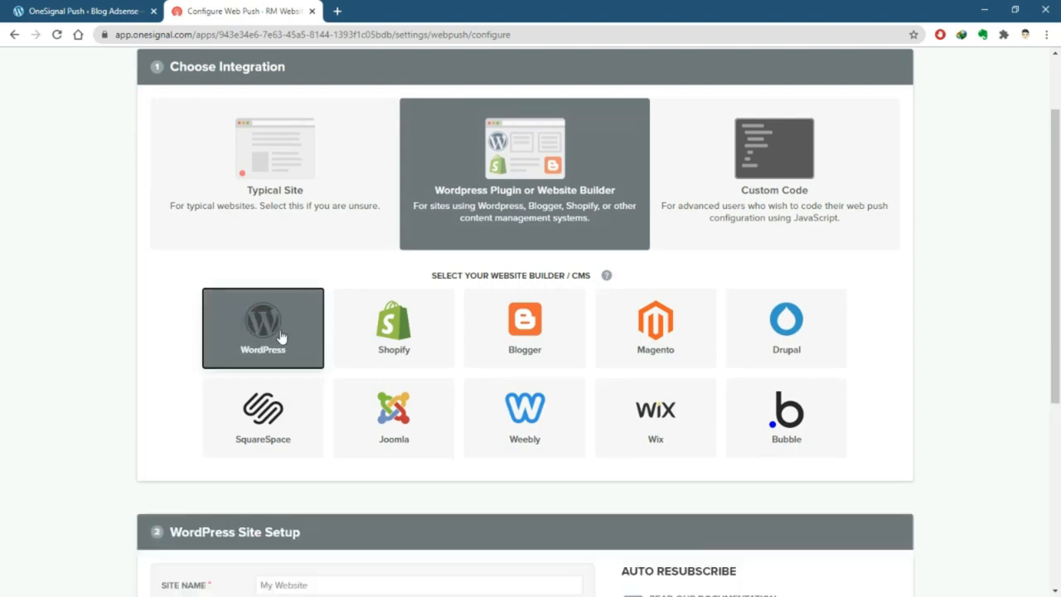
In the WordPress site setup, set the site name to RM Website and enter the blog's https address as the site URL
{"action": "scroll", "coordinate": [282, 336], "scroll_direction": "down", "scroll_amount": 4}
{"action": "scroll", "coordinate": [346, 360], "scroll_direction": "down", "scroll_amount": 3}
{"action": "left_click", "coordinate": [297, 254]}
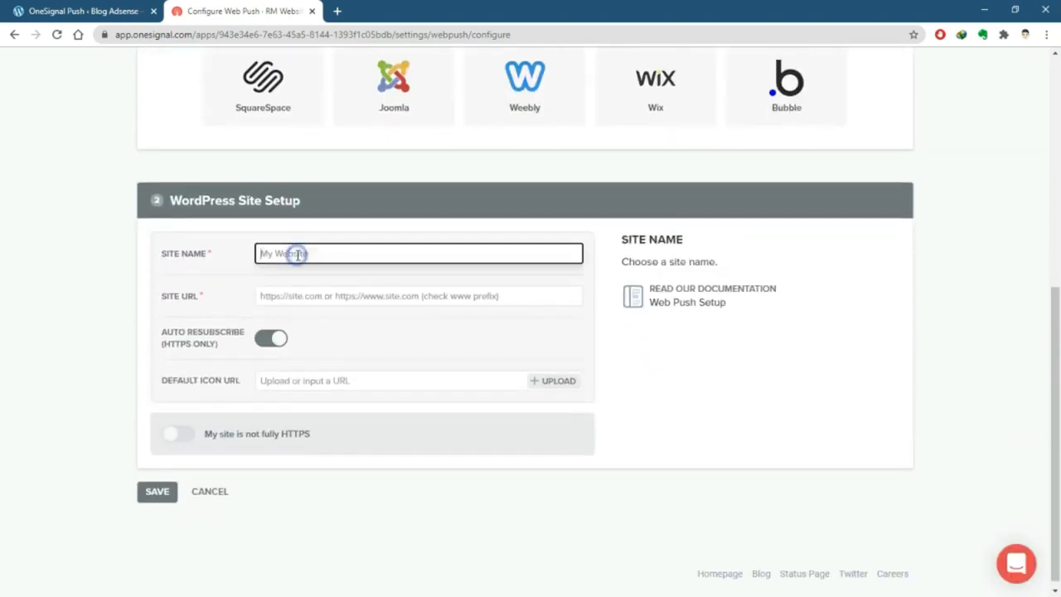
{"action": "type", "text": "RM Website"}
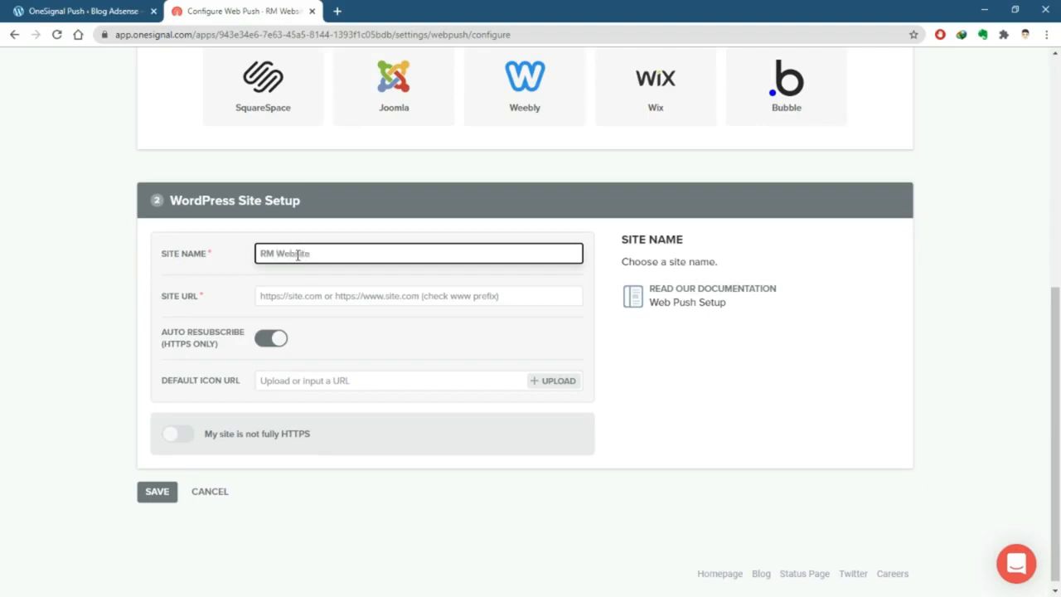
{"action": "key", "text": "Tab"}
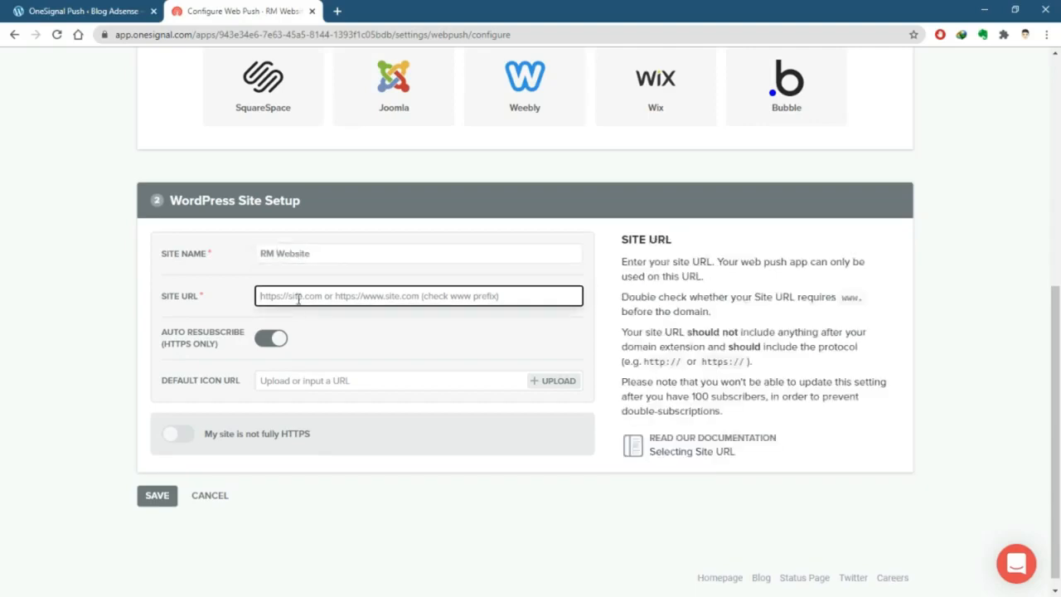
{"action": "type", "text": "https://rifqimulyawan.website"}
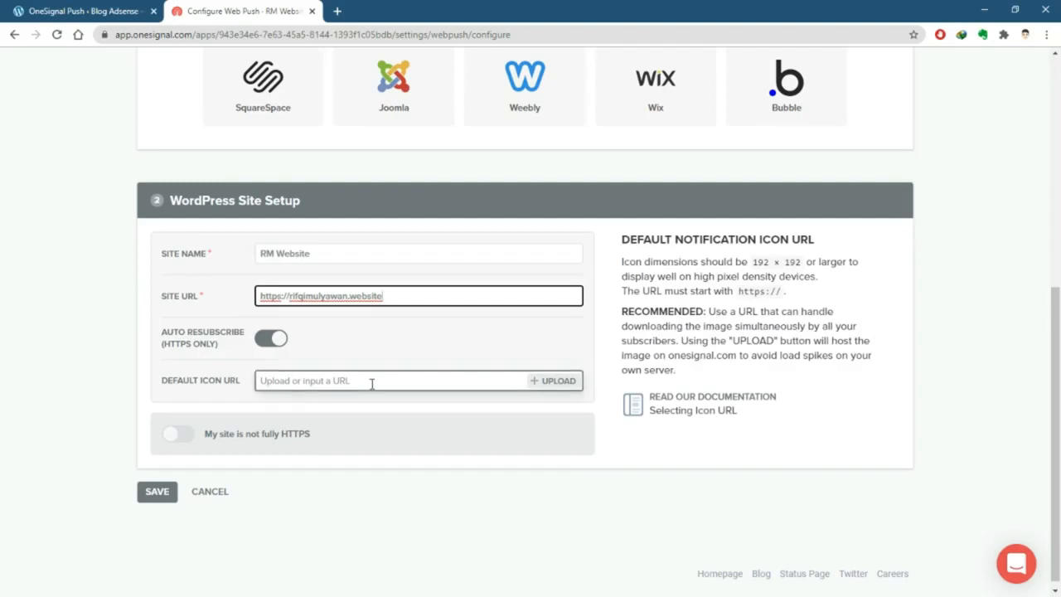
Upload the smaller RM favicon PNG from the computer as the default icon and save it with its full crop area
{"action": "left_click", "coordinate": [558, 381]}
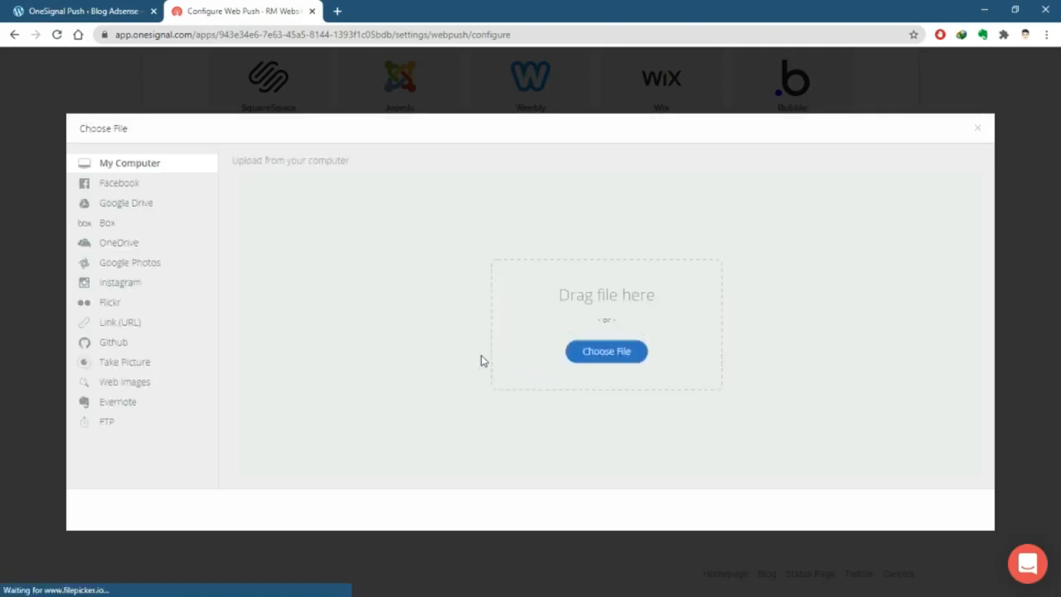
{"action": "left_click", "coordinate": [601, 365]}
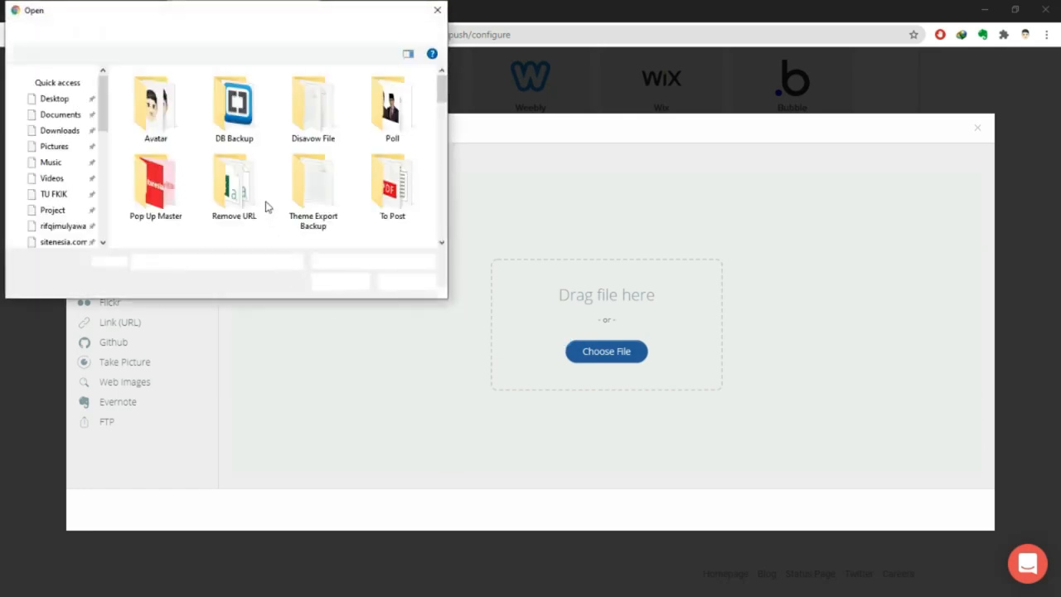
{"action": "scroll", "coordinate": [263, 206], "scroll_direction": "down", "scroll_amount": 5}
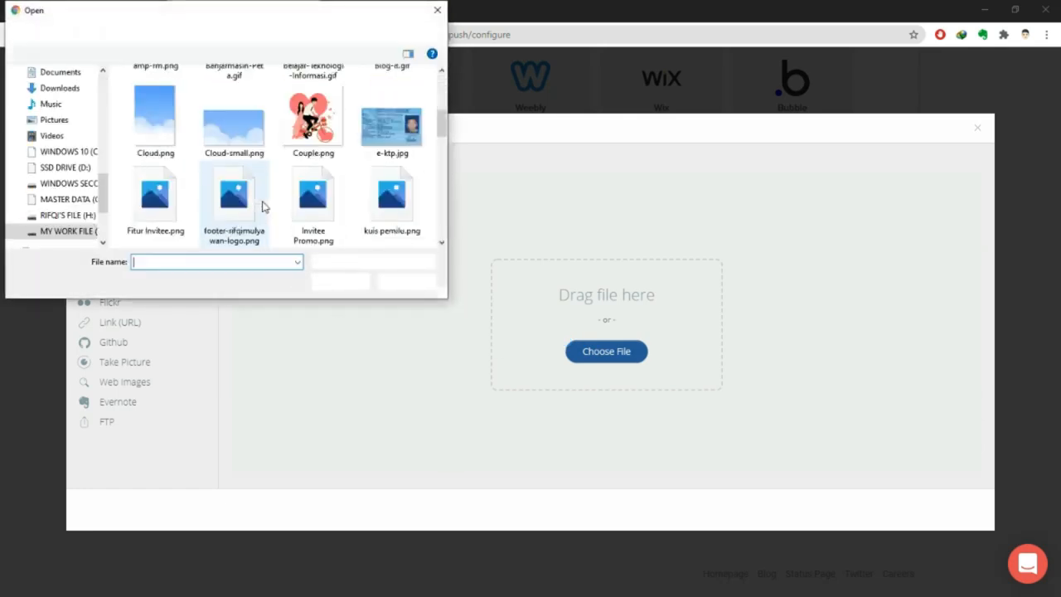
{"action": "scroll", "coordinate": [263, 207], "scroll_direction": "down", "scroll_amount": 10}
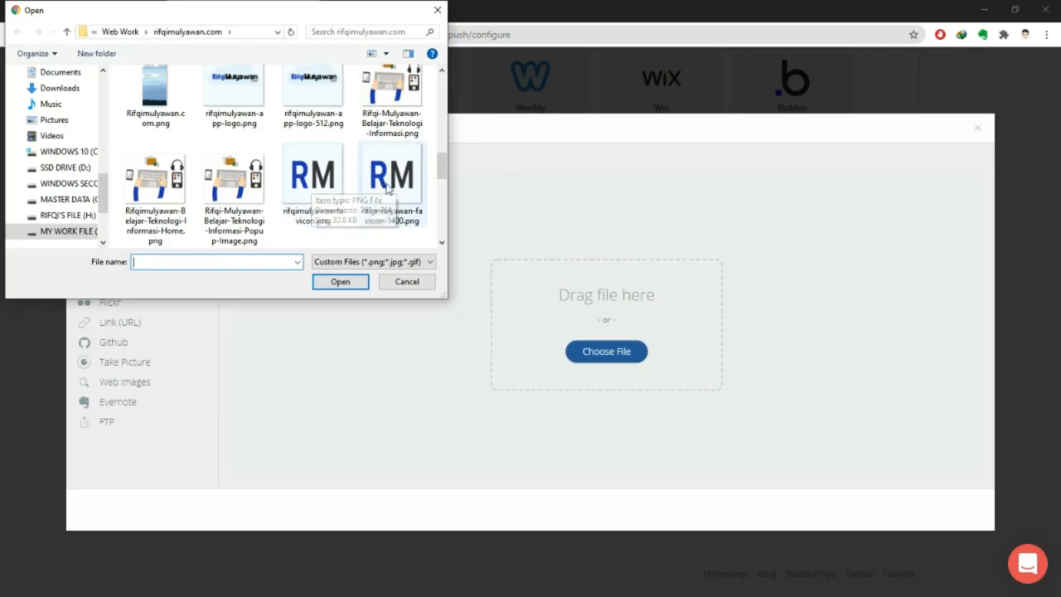
{"action": "left_click", "coordinate": [289, 172]}
{"action": "left_click", "coordinate": [326, 282]}
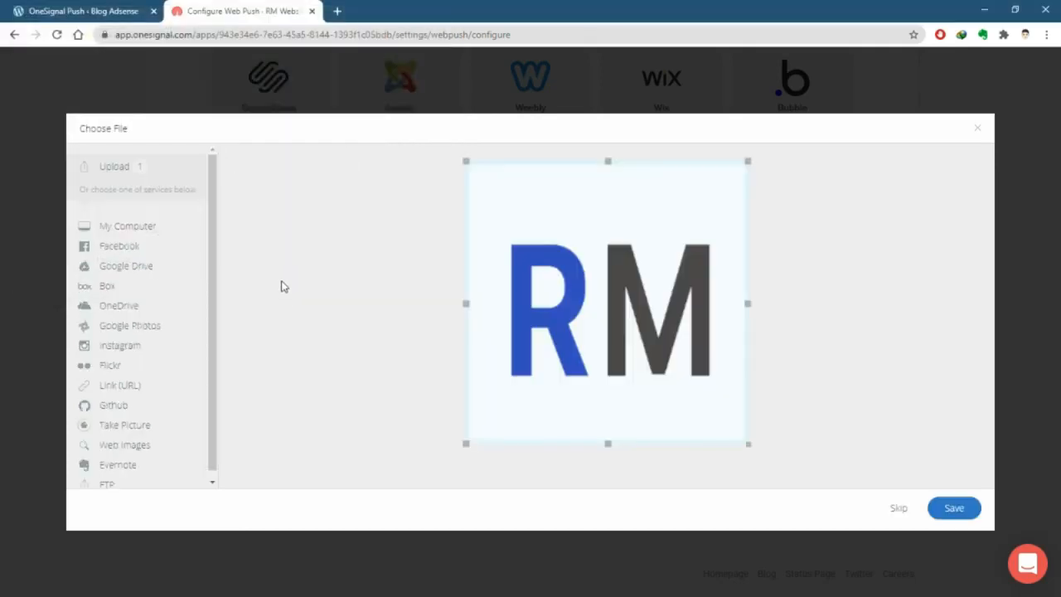
{"action": "left_click", "coordinate": [950, 509]}
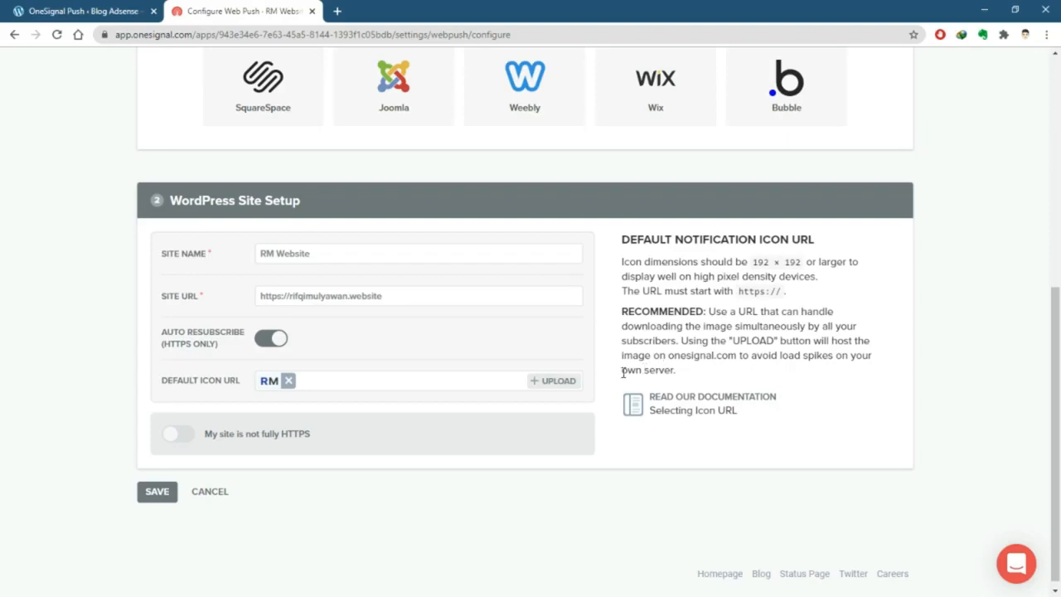
Review the WordPress integration choices and save the site setup to continue to the plugin configuration
{"action": "scroll", "coordinate": [447, 390], "scroll_direction": "up", "scroll_amount": 5}
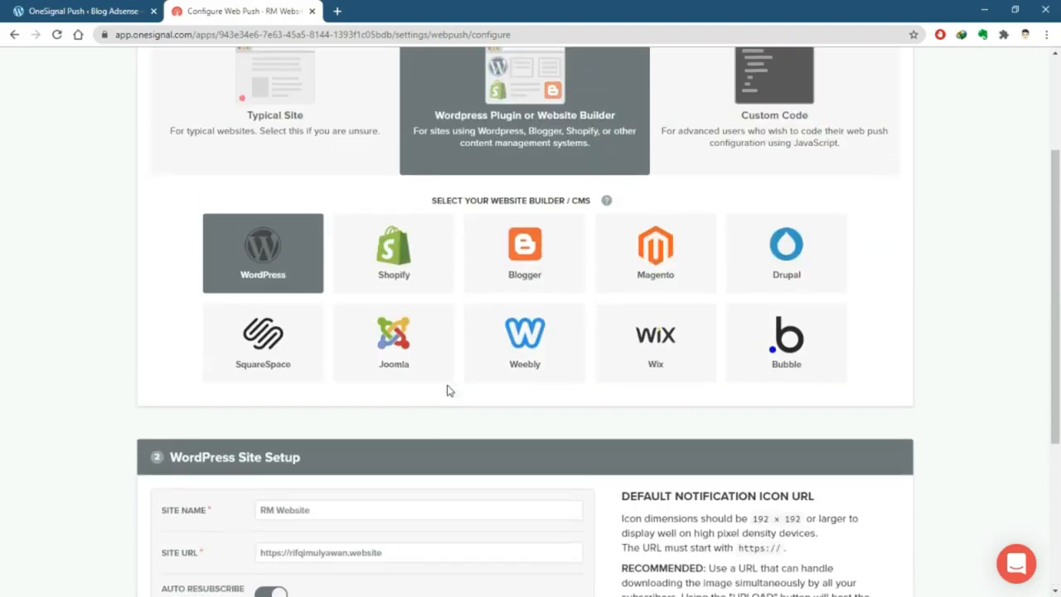
{"action": "scroll", "coordinate": [448, 389], "scroll_direction": "down", "scroll_amount": 5}
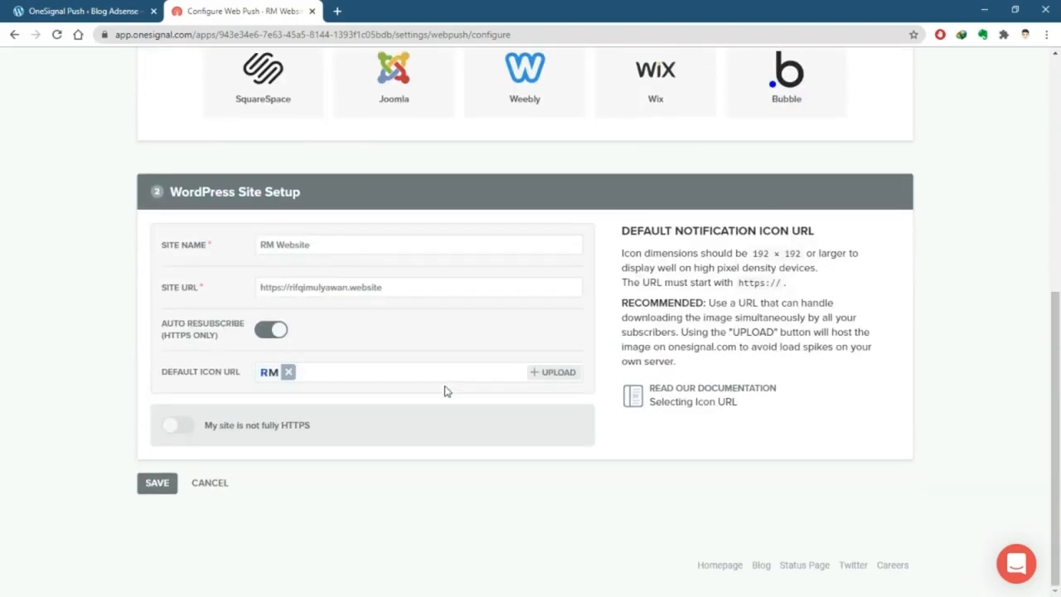
{"action": "left_click", "coordinate": [156, 490]}
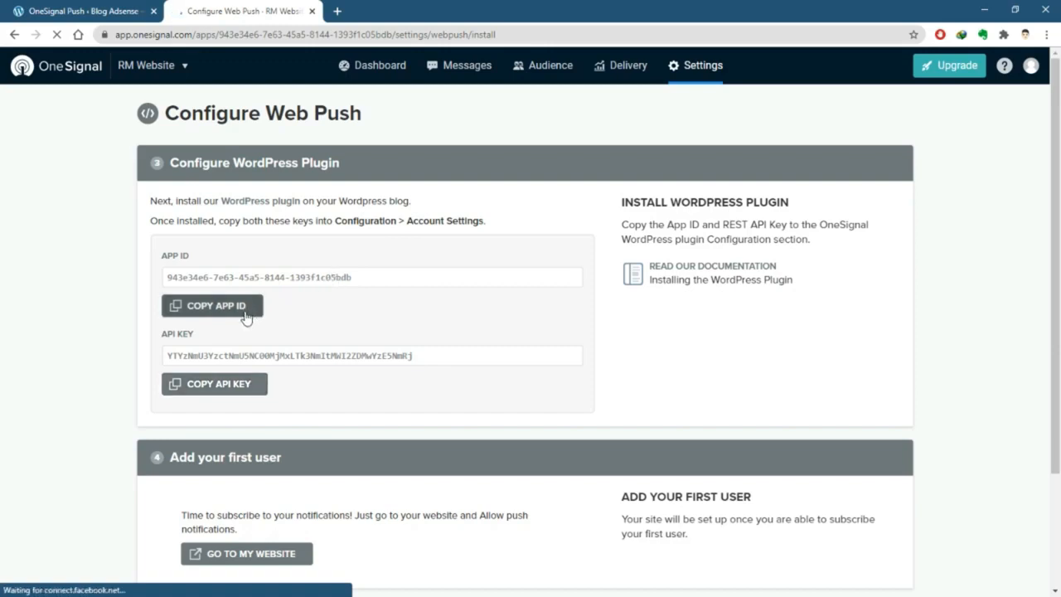
Copy the app's App ID from OneSignal and enter it as the App ID in the WordPress OneSignal Push configuration
{"action": "scroll", "coordinate": [246, 317], "scroll_direction": "down", "scroll_amount": 1}
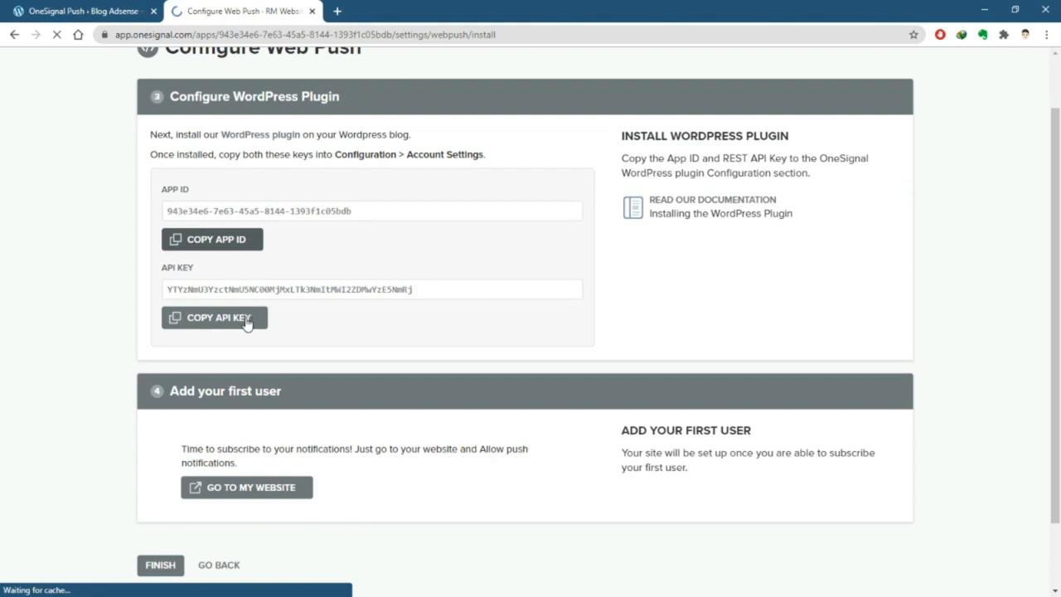
{"action": "scroll", "coordinate": [246, 327], "scroll_direction": "up", "scroll_amount": 1}
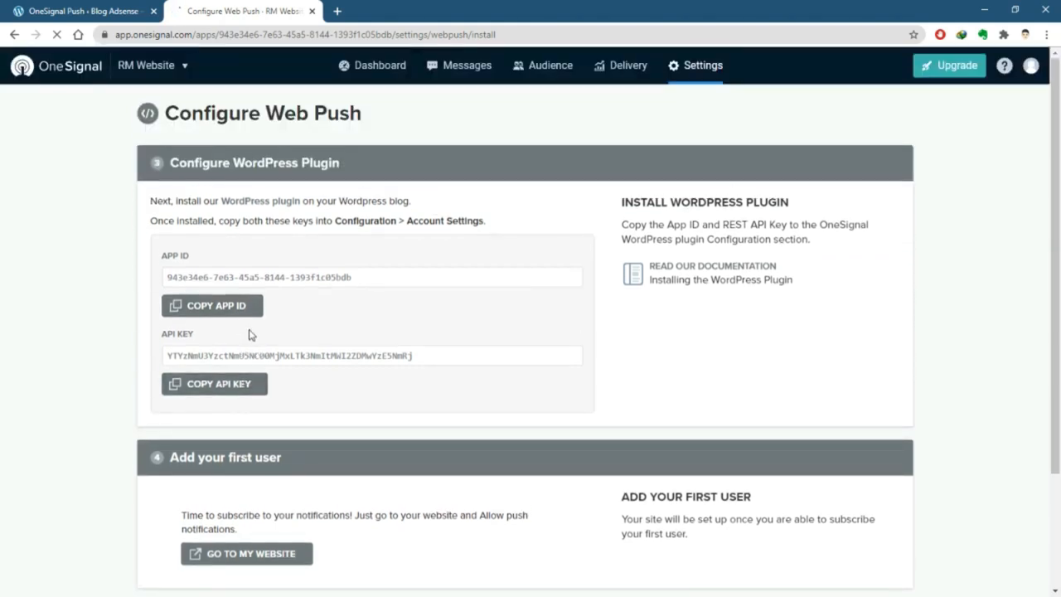
{"action": "left_click", "coordinate": [219, 311]}
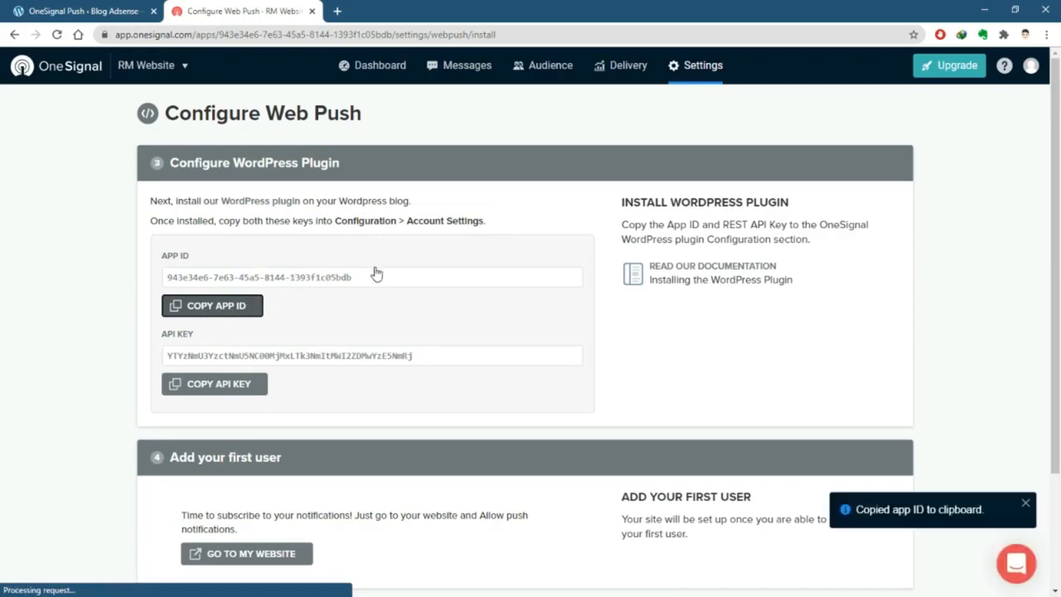
{"action": "left_click", "coordinate": [97, 11]}
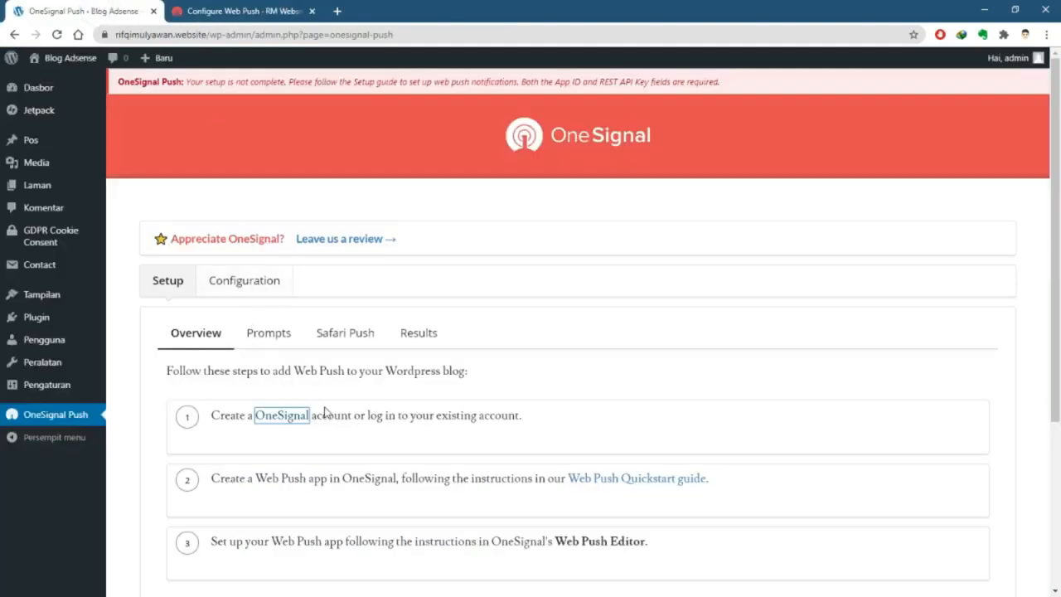
{"action": "scroll", "coordinate": [327, 422], "scroll_direction": "down", "scroll_amount": 3}
{"action": "scroll", "coordinate": [328, 428], "scroll_direction": "up", "scroll_amount": 3}
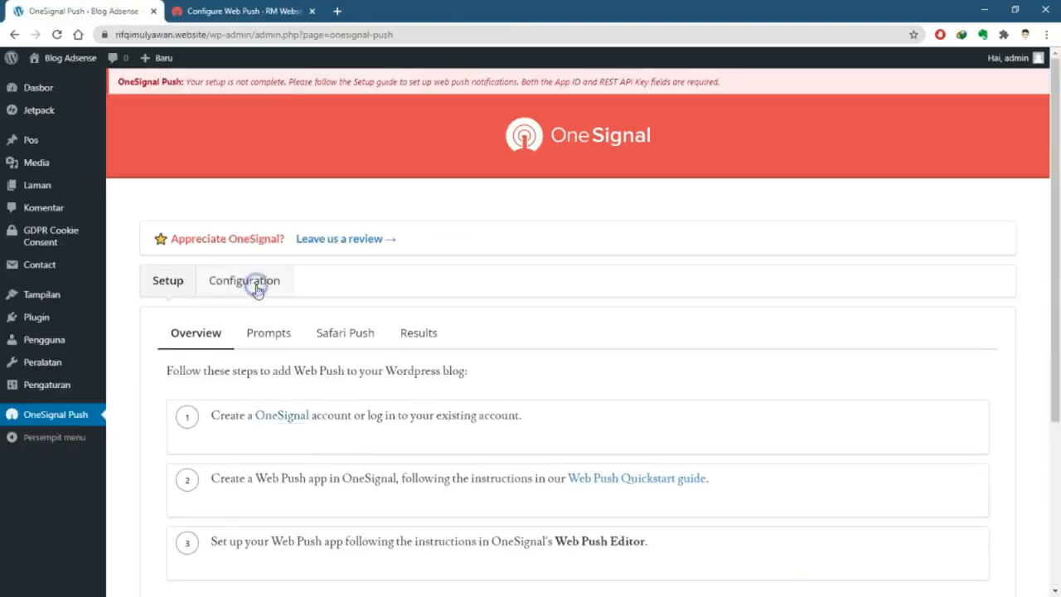
{"action": "left_click", "coordinate": [256, 290]}
{"action": "scroll", "coordinate": [260, 331], "scroll_direction": "down", "scroll_amount": 2}
{"action": "left_click", "coordinate": [259, 302]}
{"action": "type", "text": "943e34e6-7e63-45a5-8144-1393f1c05bdb"}
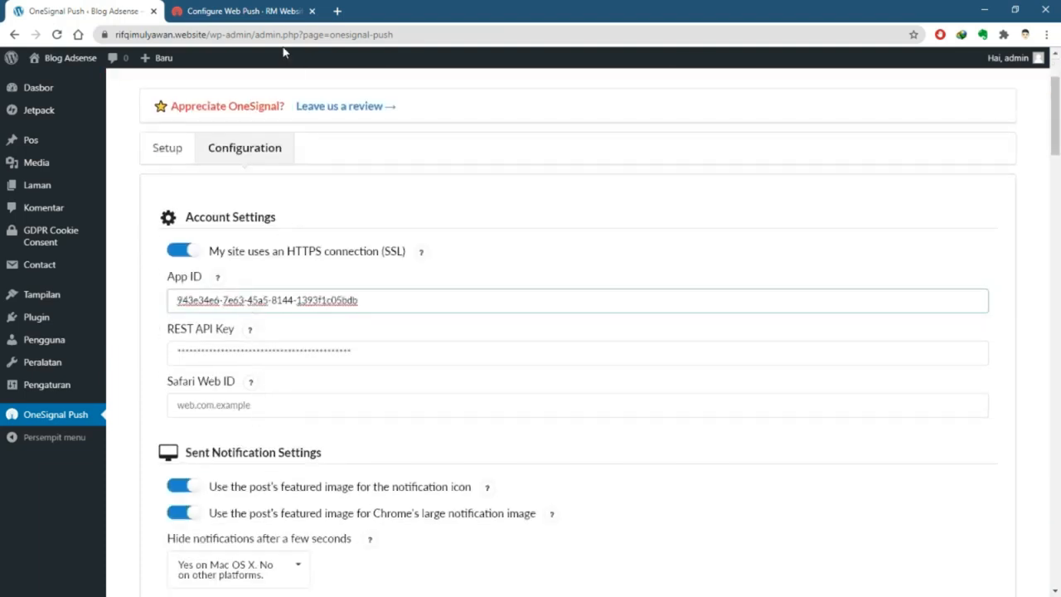
Copy the API key from OneSignal and replace the REST API Key in the WordPress plugin's account settings with it
{"action": "left_click", "coordinate": [265, 11]}
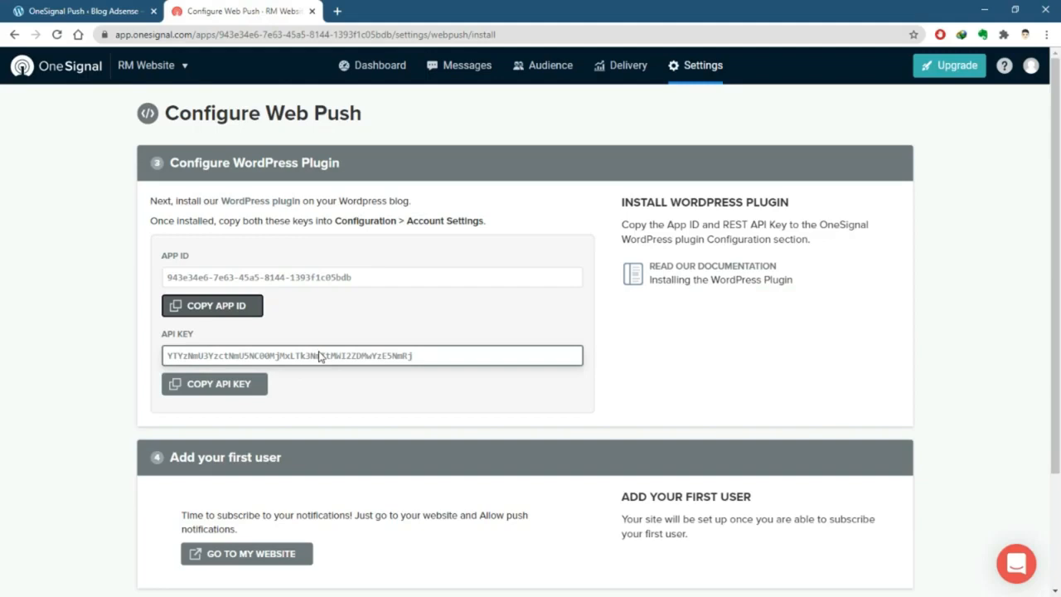
{"action": "left_click", "coordinate": [217, 384]}
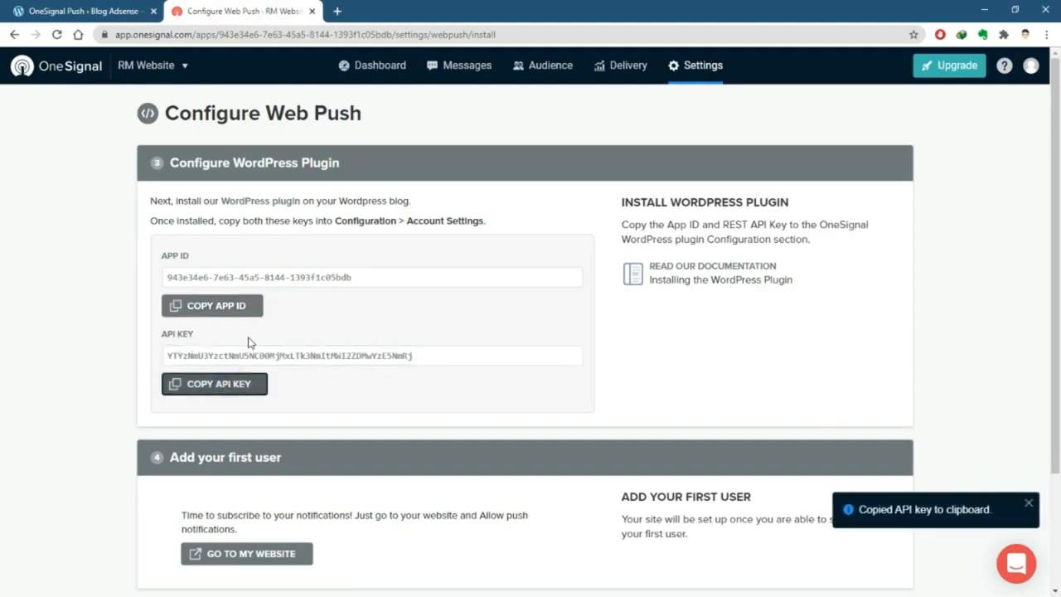
{"action": "left_click", "coordinate": [89, 10]}
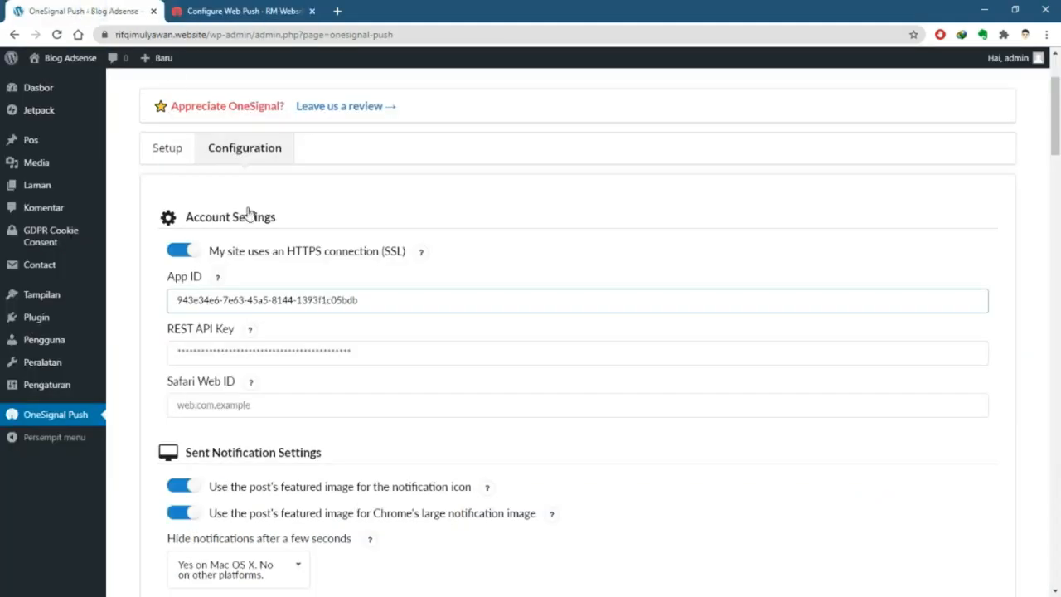
{"action": "left_click", "coordinate": [267, 352]}
{"action": "key", "text": "ctrl+v"}
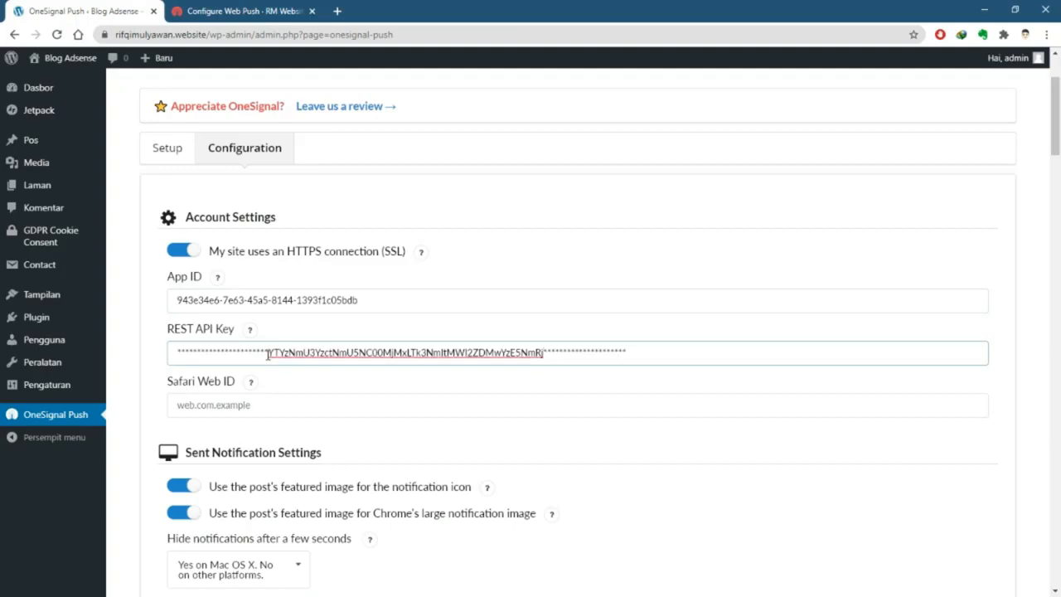
{"action": "key", "text": "ctrl+a"}
{"action": "key", "text": "ctrl+v"}
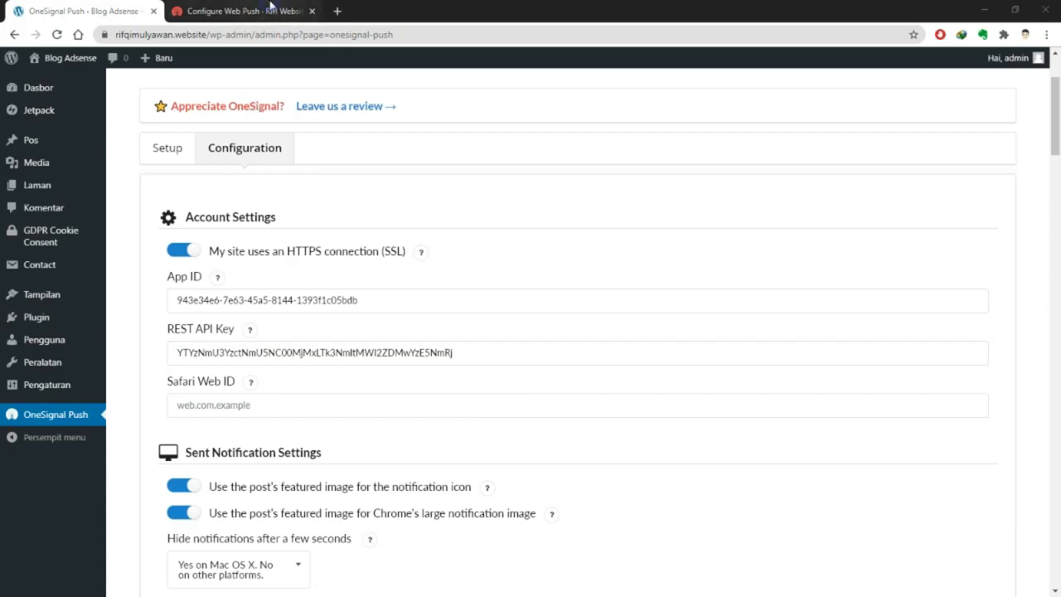
{"action": "left_click", "coordinate": [270, 6]}
{"action": "scroll", "coordinate": [293, 284], "scroll_direction": "down", "scroll_amount": 3}
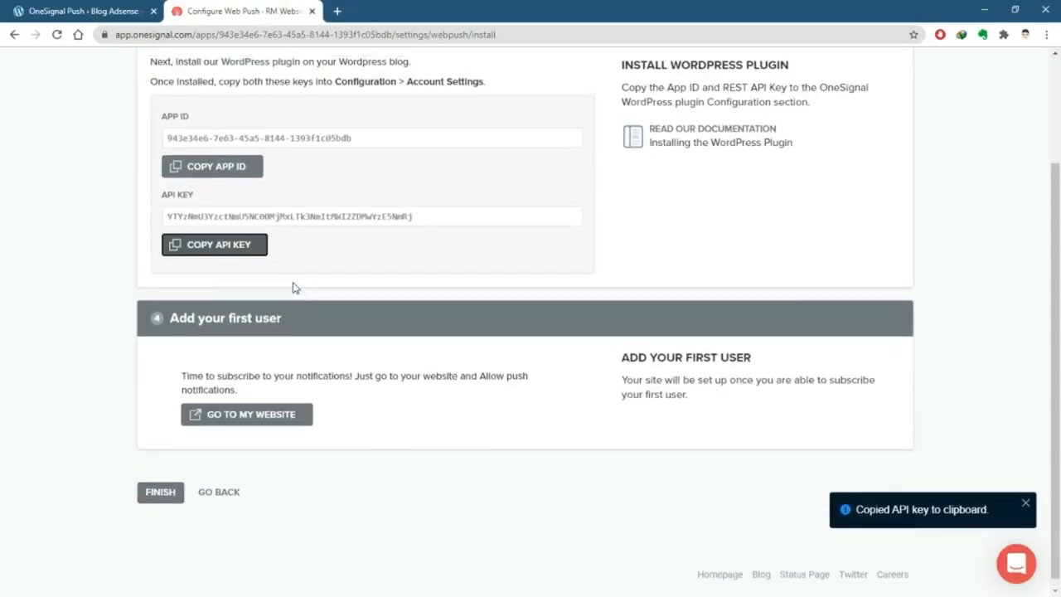
{"action": "scroll", "coordinate": [294, 284], "scroll_direction": "up", "scroll_amount": 3}
{"action": "left_click", "coordinate": [97, 8]}
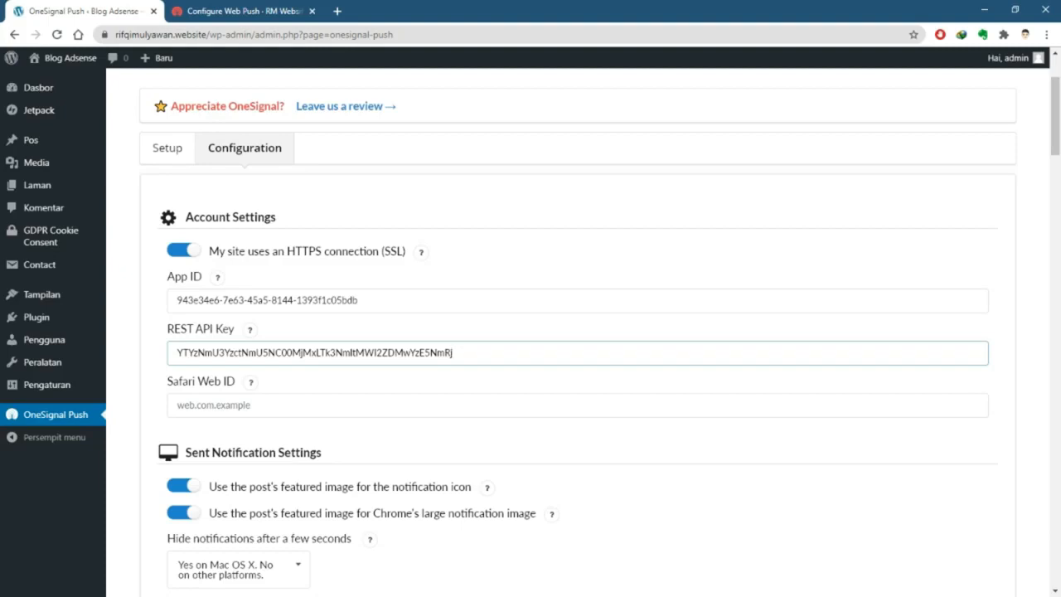
Set the notification title in the Sent Notification Settings to "Ada update terbaru! Ayo kita lihat!"
{"action": "scroll", "coordinate": [395, 320], "scroll_direction": "down", "scroll_amount": 3}
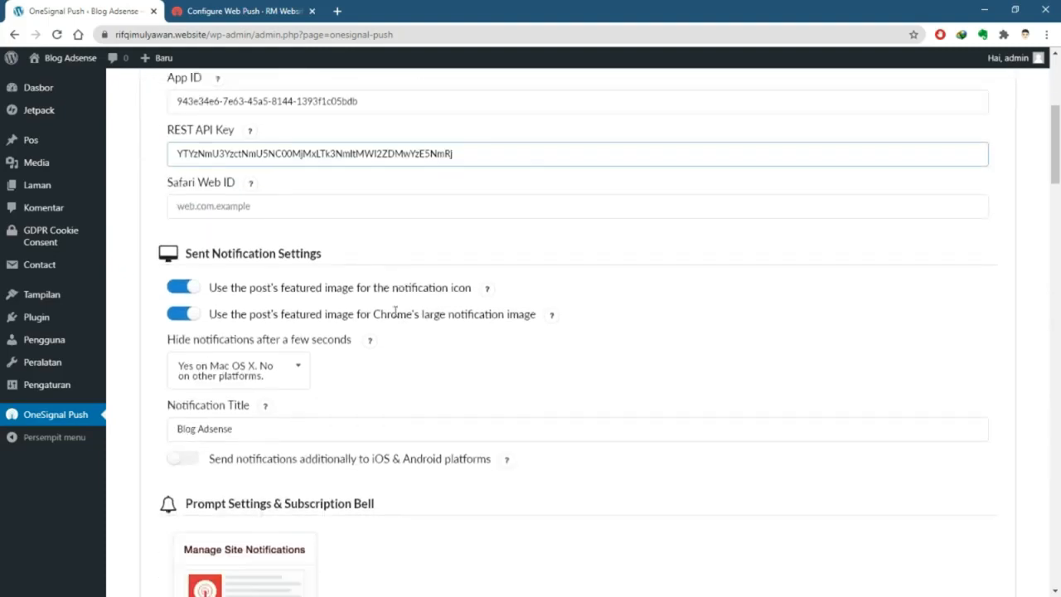
{"action": "scroll", "coordinate": [323, 292], "scroll_direction": "down", "scroll_amount": 1}
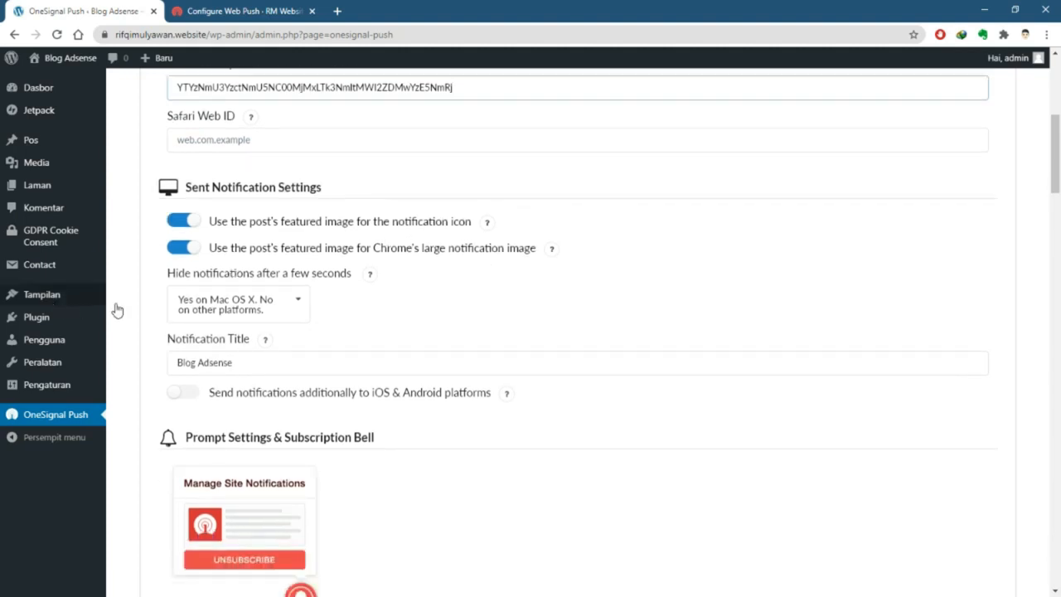
{"action": "left_click", "coordinate": [295, 358]}
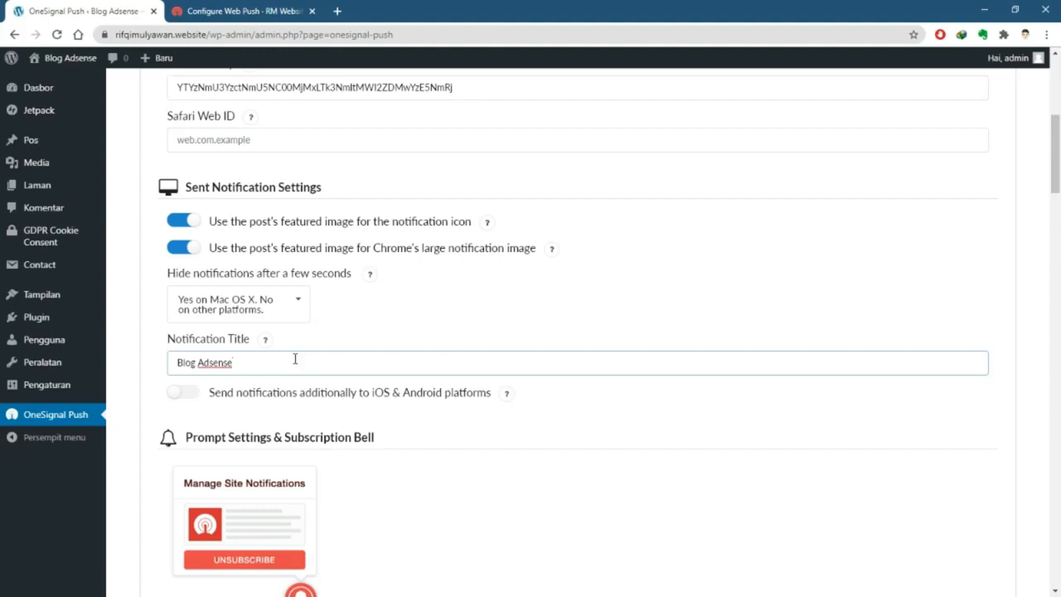
{"action": "key", "text": "ctrl+a"}
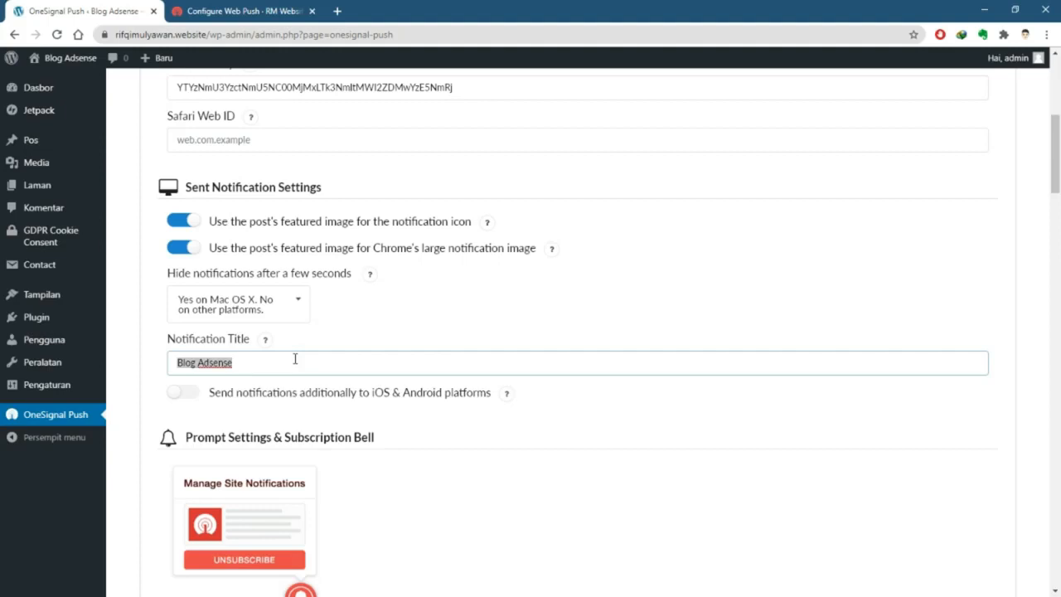
{"action": "type", "text": "A"}
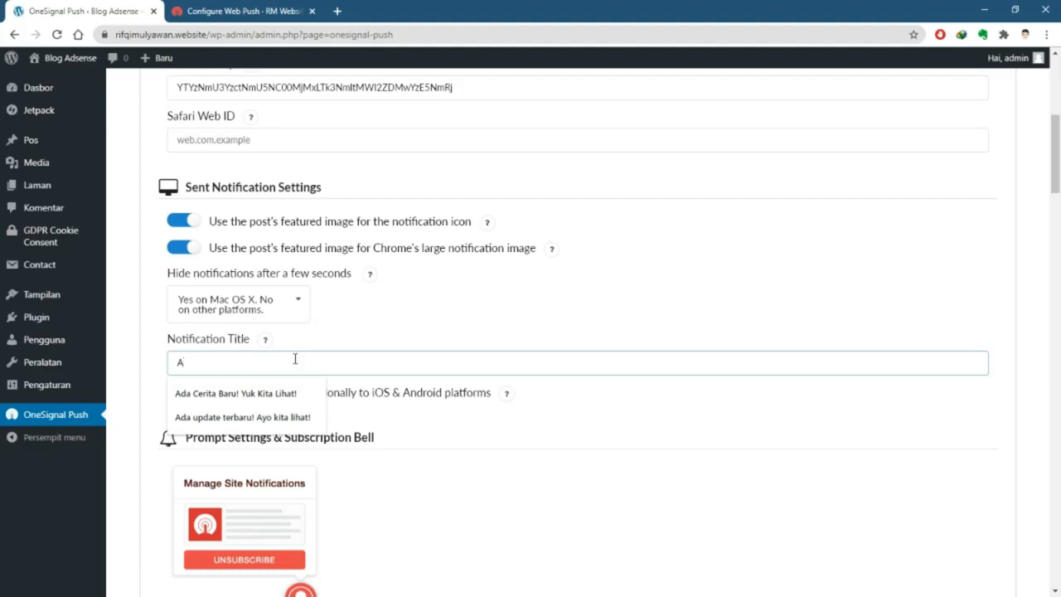
{"action": "key", "text": "Down"}
{"action": "key", "text": "Down"}
{"action": "key", "text": "Return"}
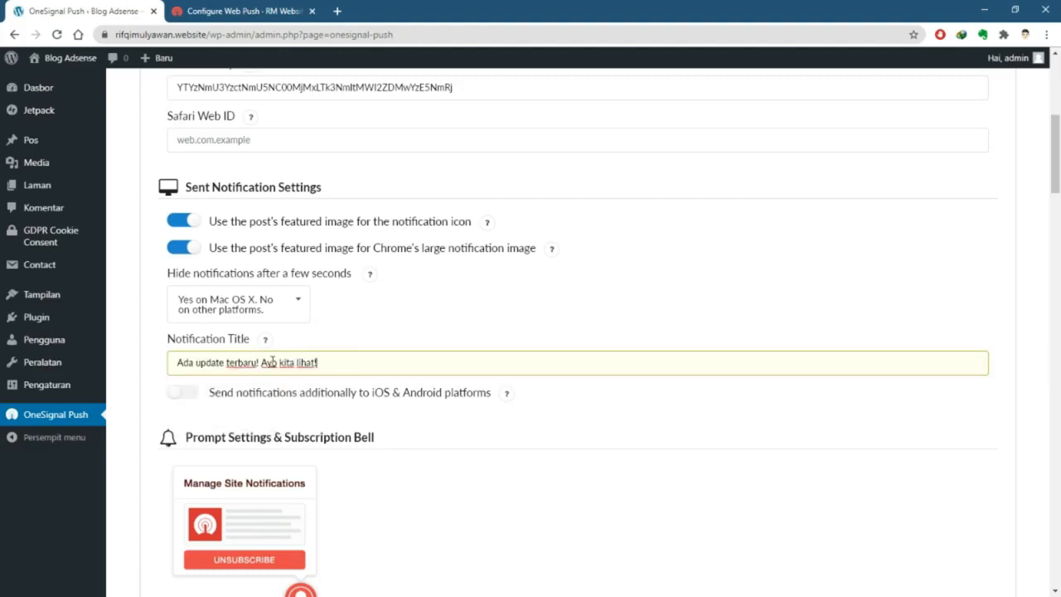
Disable the Subscription Bell and enable automatically prompting new site visitors with the OneSignal Slide Prompt
{"action": "scroll", "coordinate": [343, 355], "scroll_direction": "down", "scroll_amount": 1}
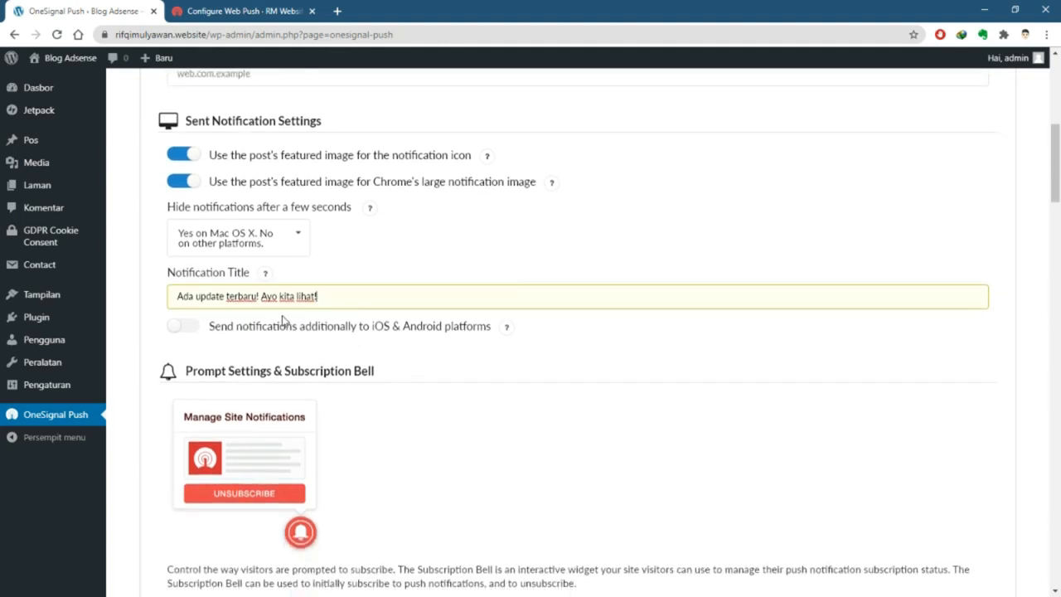
{"action": "scroll", "coordinate": [281, 319], "scroll_direction": "down", "scroll_amount": 4}
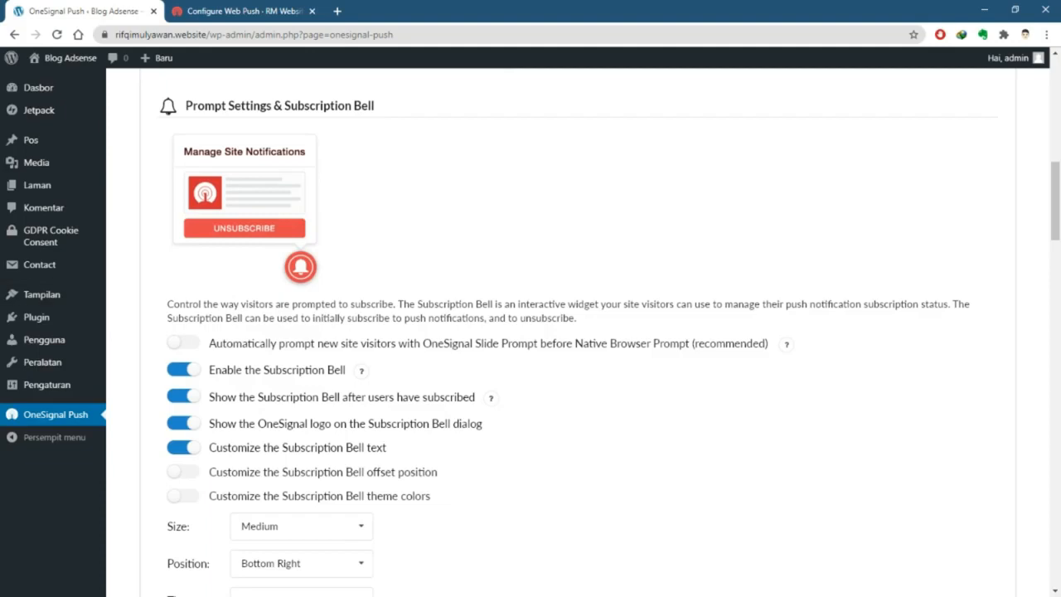
{"action": "scroll", "coordinate": [359, 361], "scroll_direction": "down", "scroll_amount": 2}
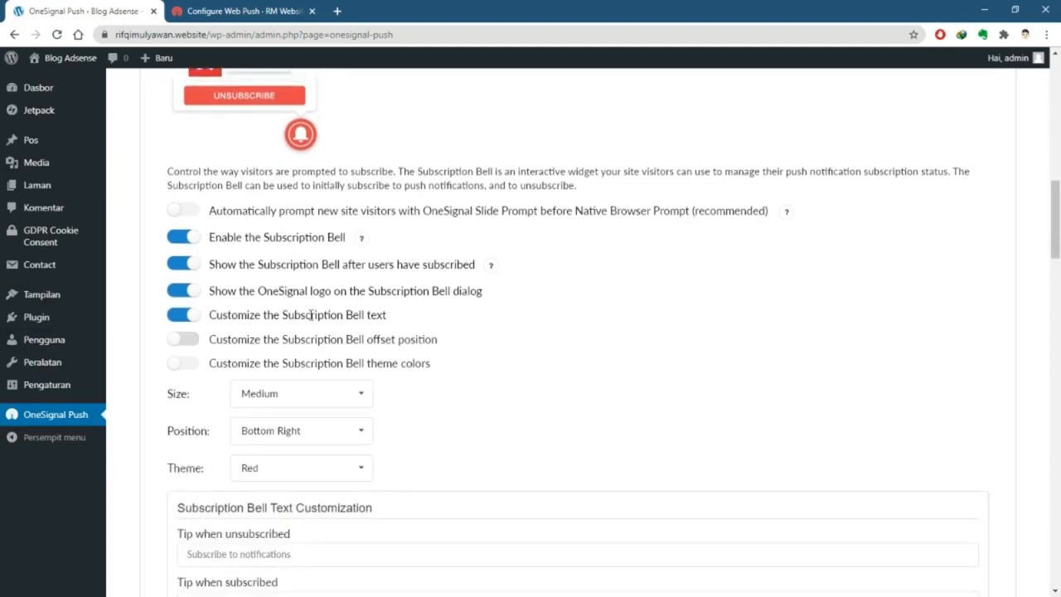
{"action": "left_click", "coordinate": [180, 238]}
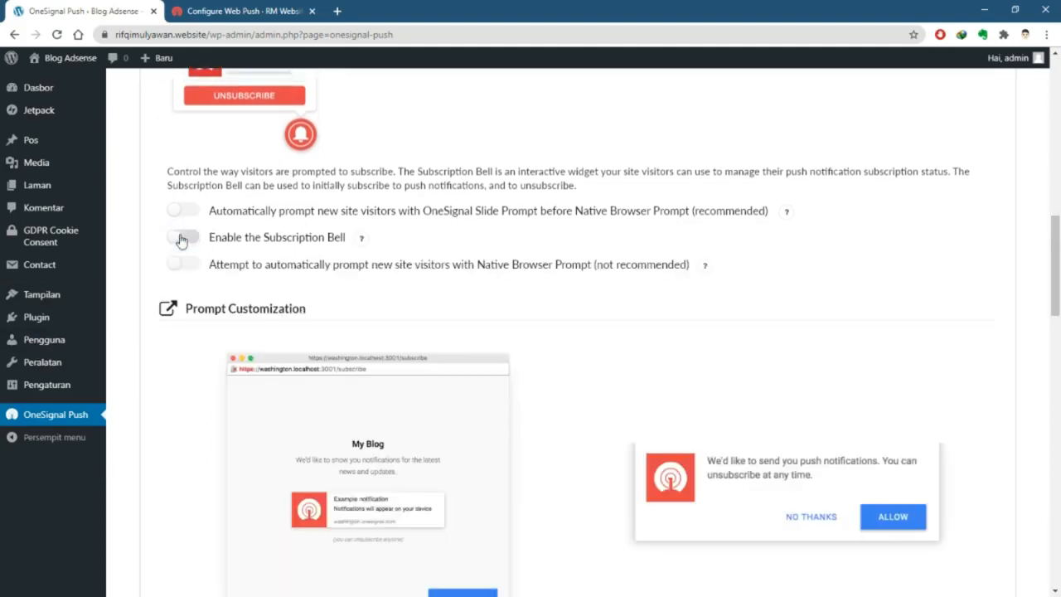
{"action": "left_click", "coordinate": [188, 212]}
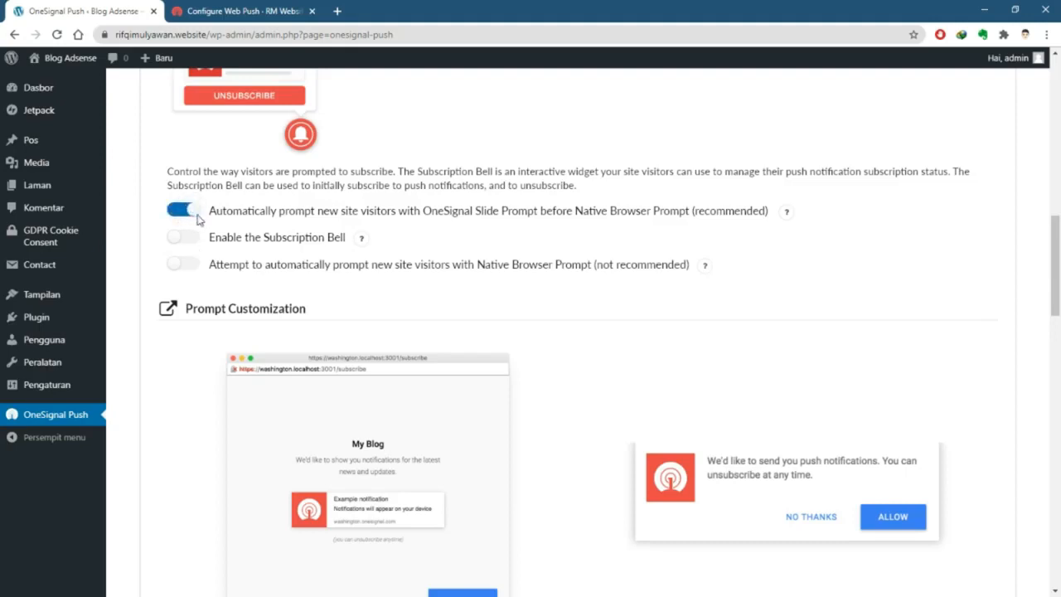
Set the customized prompt's Action Message to "Klik lanjutkan untuk mendapatkan notifikasi pembaruan Kami"
{"action": "scroll", "coordinate": [295, 259], "scroll_direction": "down", "scroll_amount": 4}
{"action": "scroll", "coordinate": [295, 259], "scroll_direction": "down", "scroll_amount": 3}
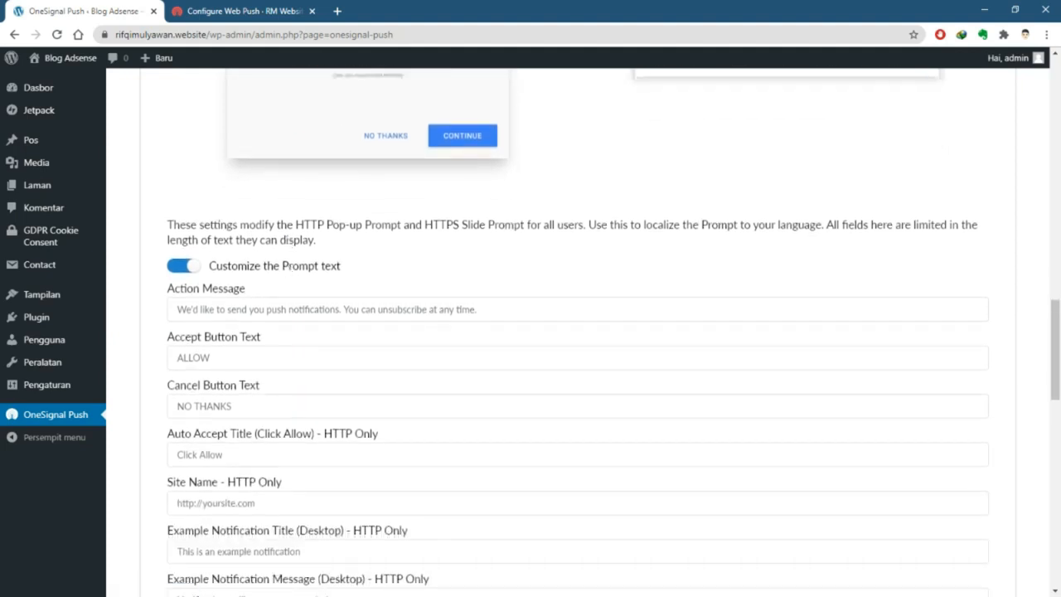
{"action": "left_click", "coordinate": [331, 309]}
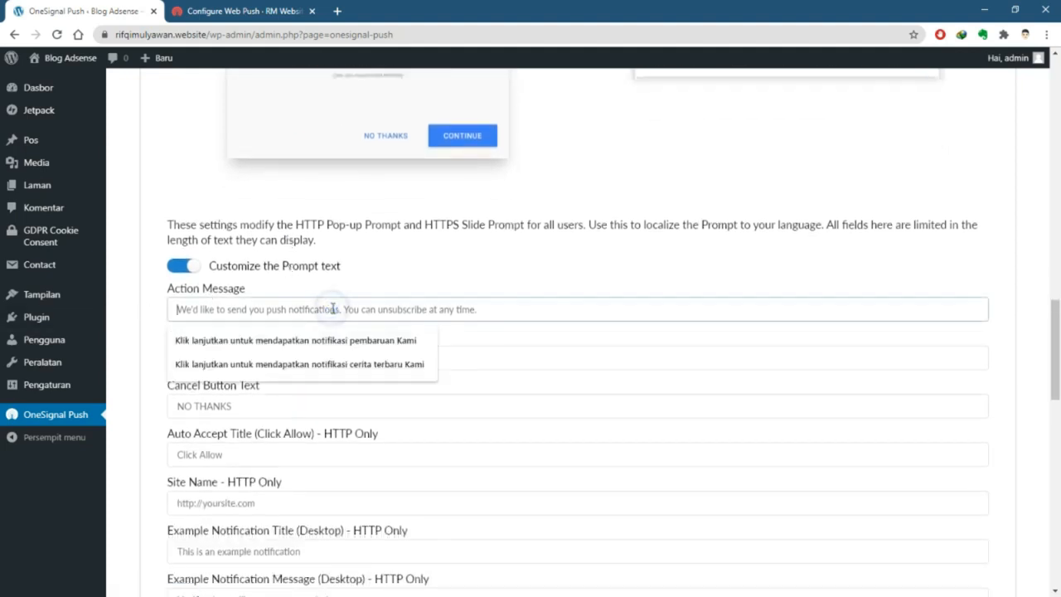
{"action": "left_click", "coordinate": [313, 340]}
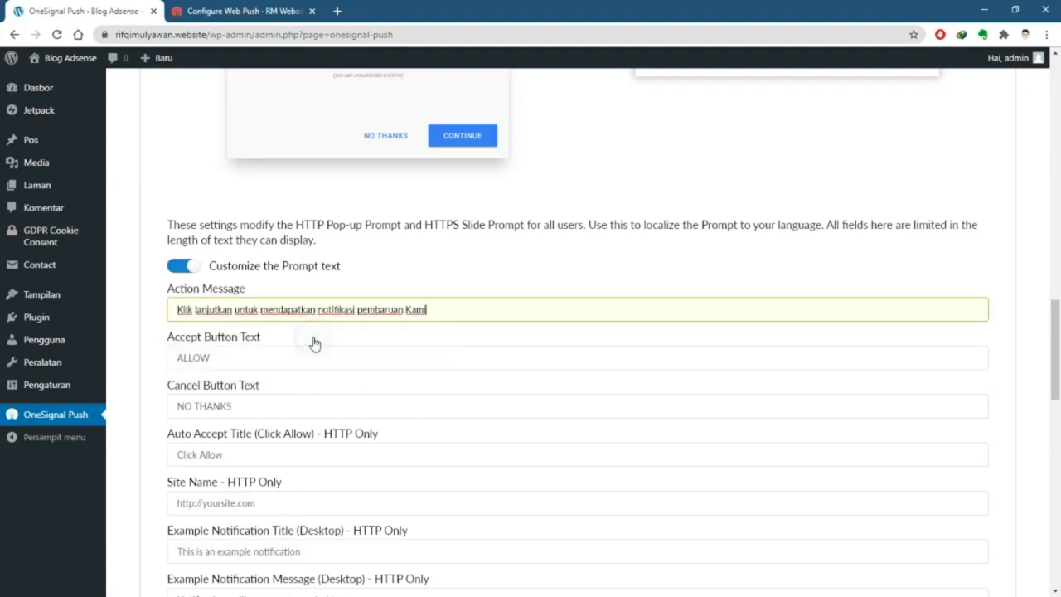
{"action": "scroll", "coordinate": [314, 329], "scroll_direction": "down", "scroll_amount": 1}
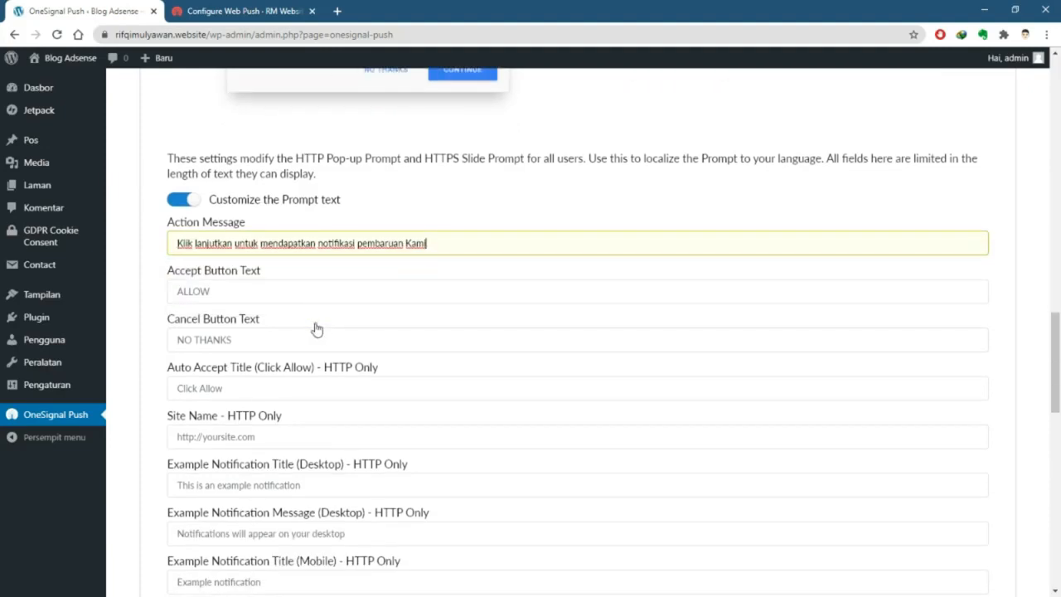
Set the prompt's Accept Button Text to "Terima" and its Cancel Button Text to "Batal"
{"action": "left_click", "coordinate": [293, 285]}
{"action": "type", "text": "T"}
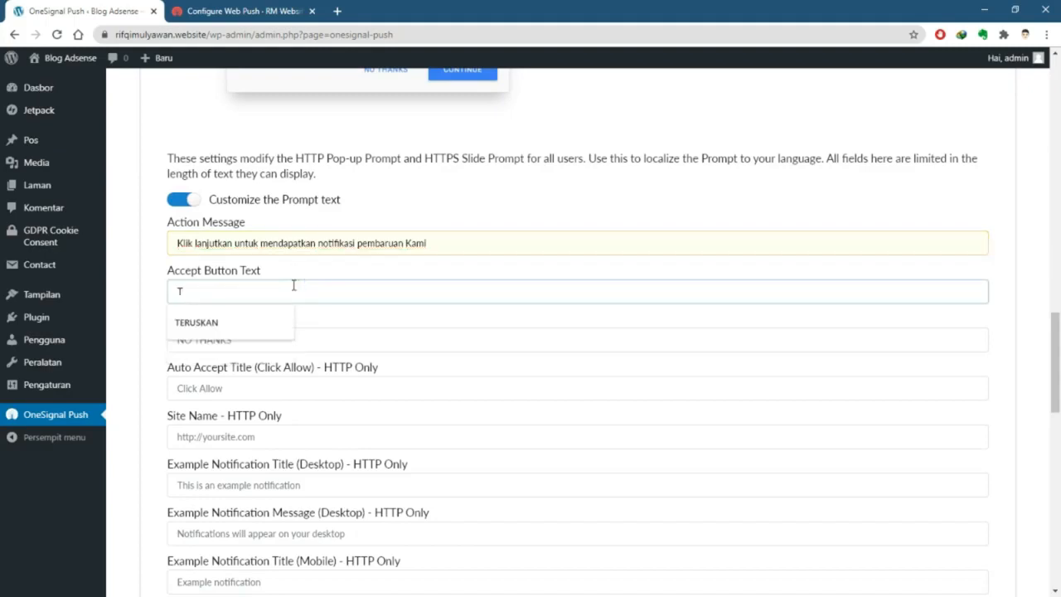
{"action": "type", "text": "erima"}
{"action": "key", "text": "Tab"}
{"action": "type", "text": "K"}
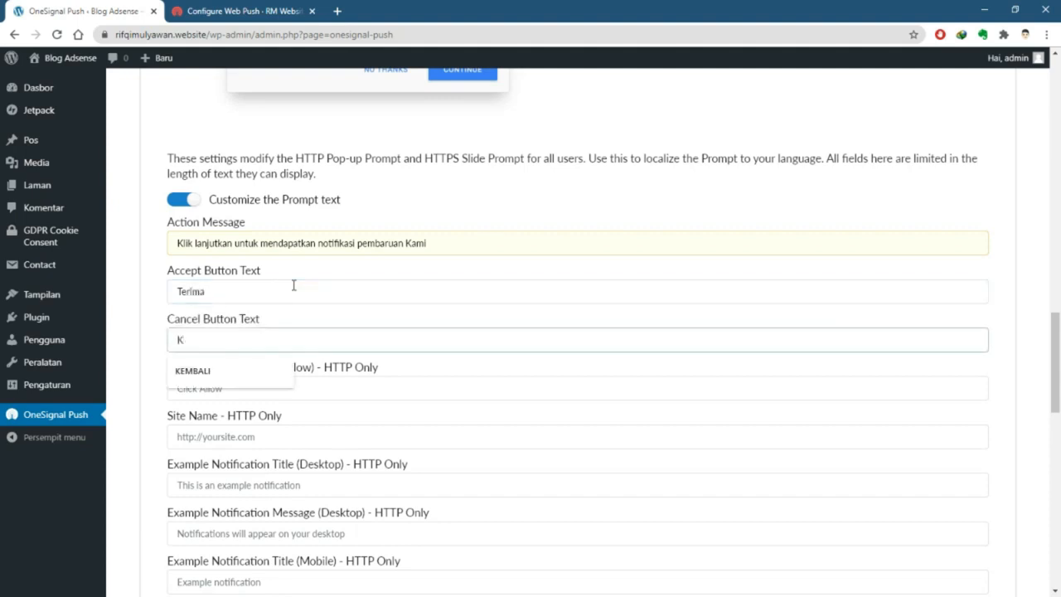
{"action": "key", "text": "BackSpace"}
{"action": "type", "text": "Batal"}
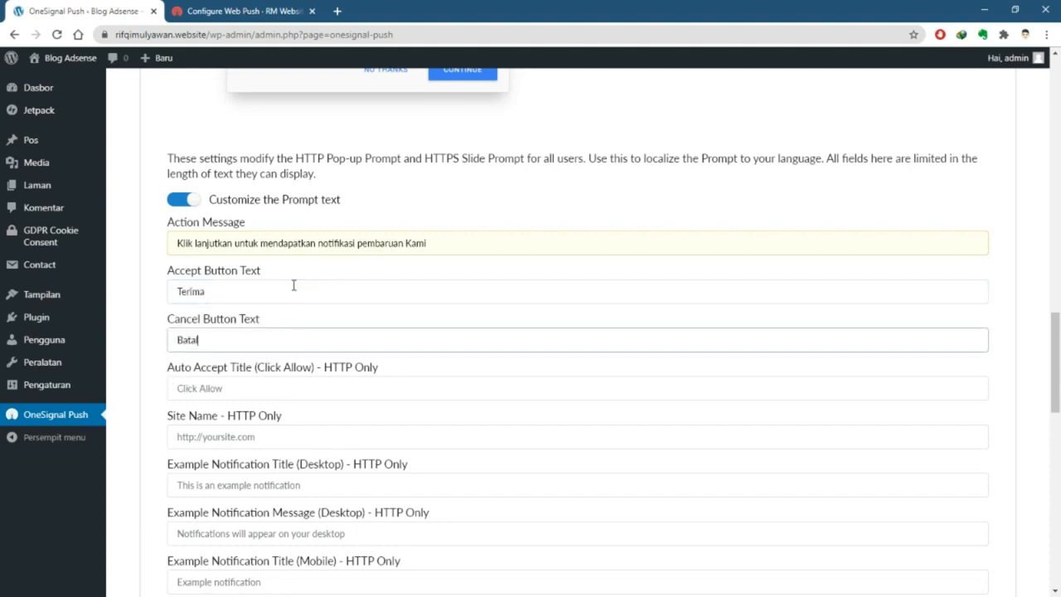
Set the Auto Accept Title to "Klik Terima" and enter the blog's own https address, without a trailing slash, as the Site Name
{"action": "scroll", "coordinate": [293, 285], "scroll_direction": "down", "scroll_amount": 1}
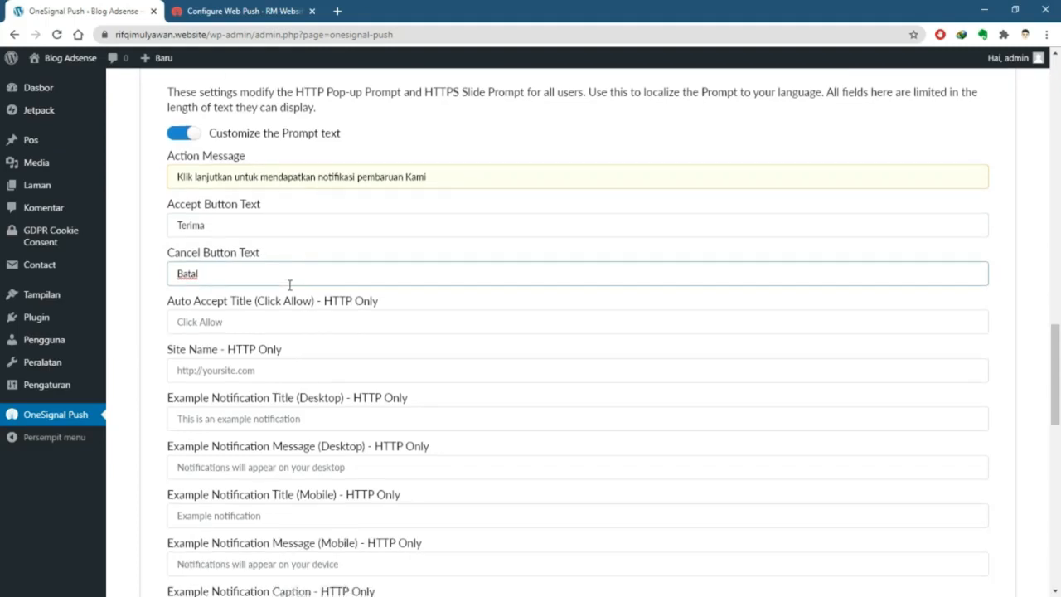
{"action": "left_click", "coordinate": [284, 321]}
{"action": "type", "text": "Klik Terima"}
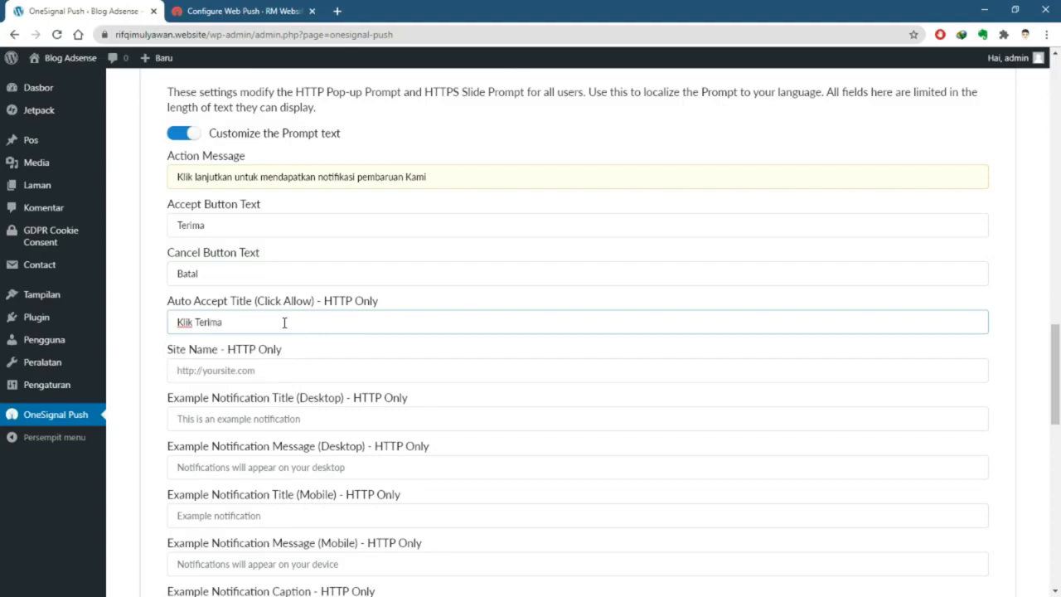
{"action": "scroll", "coordinate": [276, 305], "scroll_direction": "down", "scroll_amount": 1}
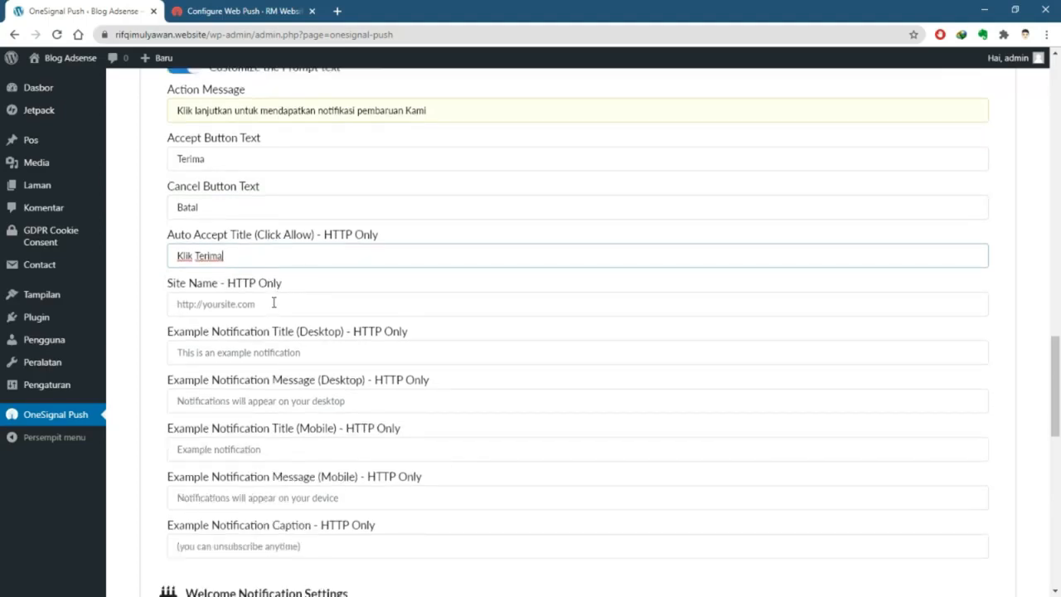
{"action": "left_click", "coordinate": [272, 302]}
{"action": "type", "text": "ht"}
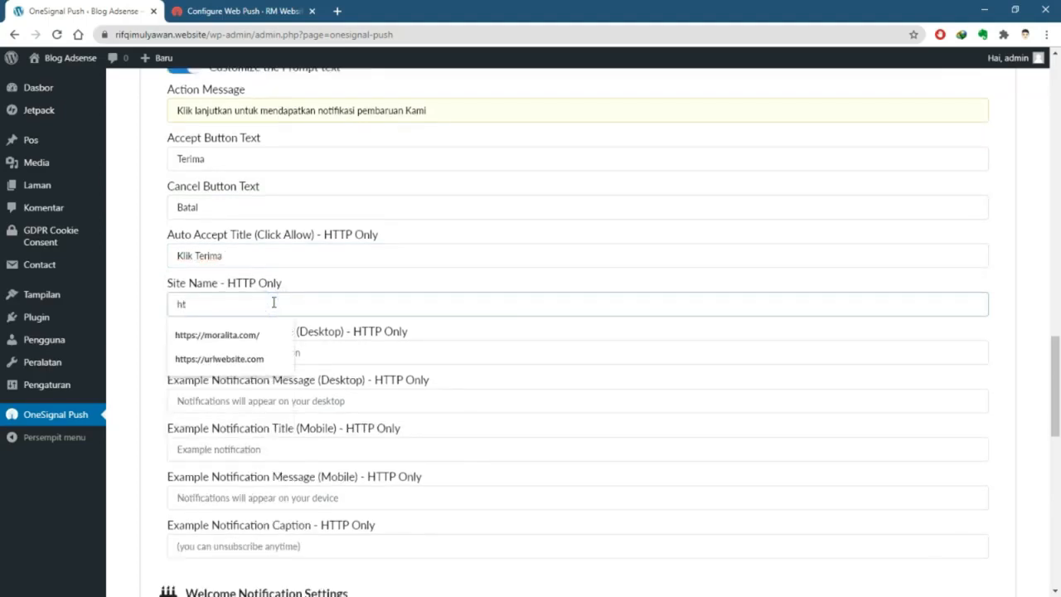
{"action": "type", "text": "tps://rifqimulyawan.website"}
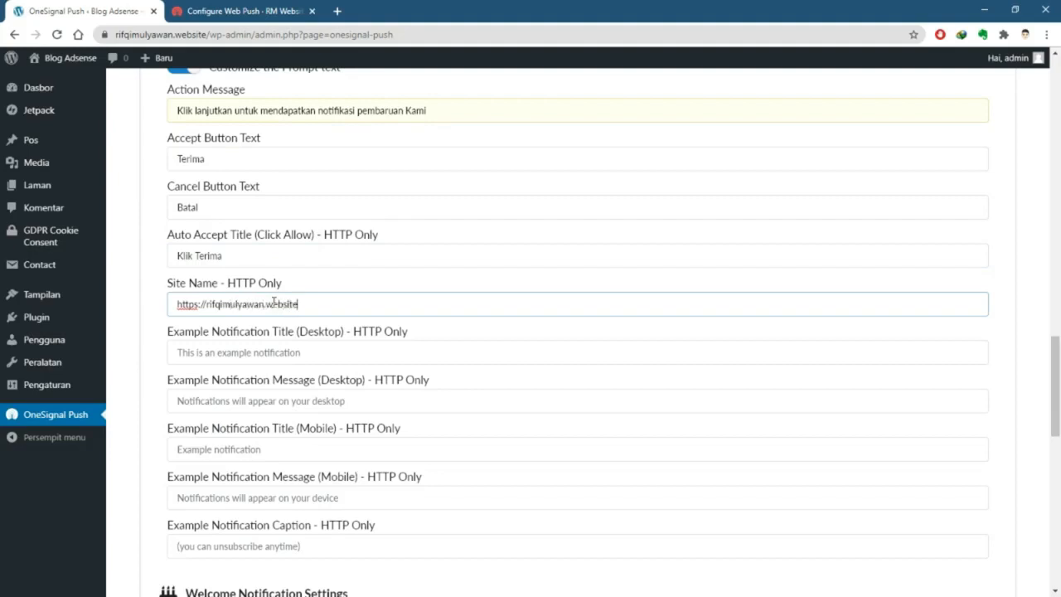
{"action": "key", "text": "ctrl+a"}
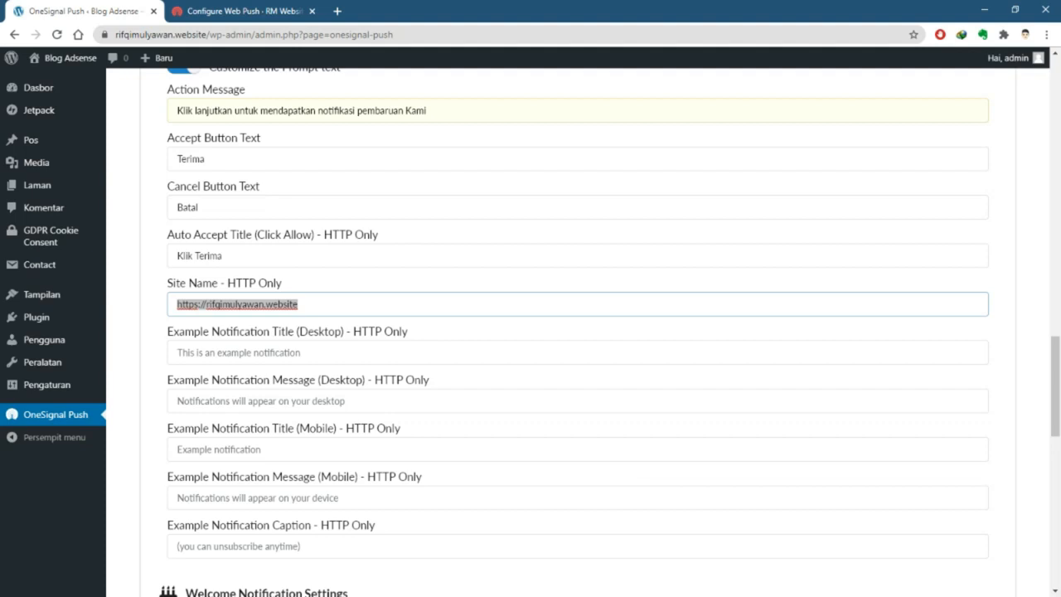
Set the desktop example notification's title to "Blog Adsense" and its message to "Klik lanjutkan untuk mendapatkan notifikasi pembaruan Kami"
{"action": "left_click", "coordinate": [312, 355]}
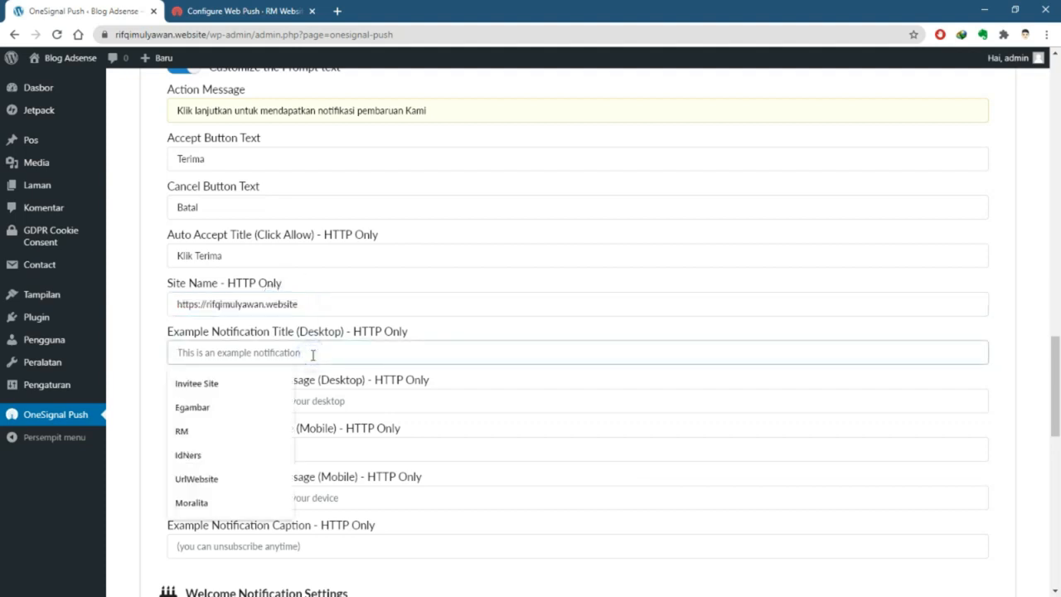
{"action": "type", "text": "Blog Adsense"}
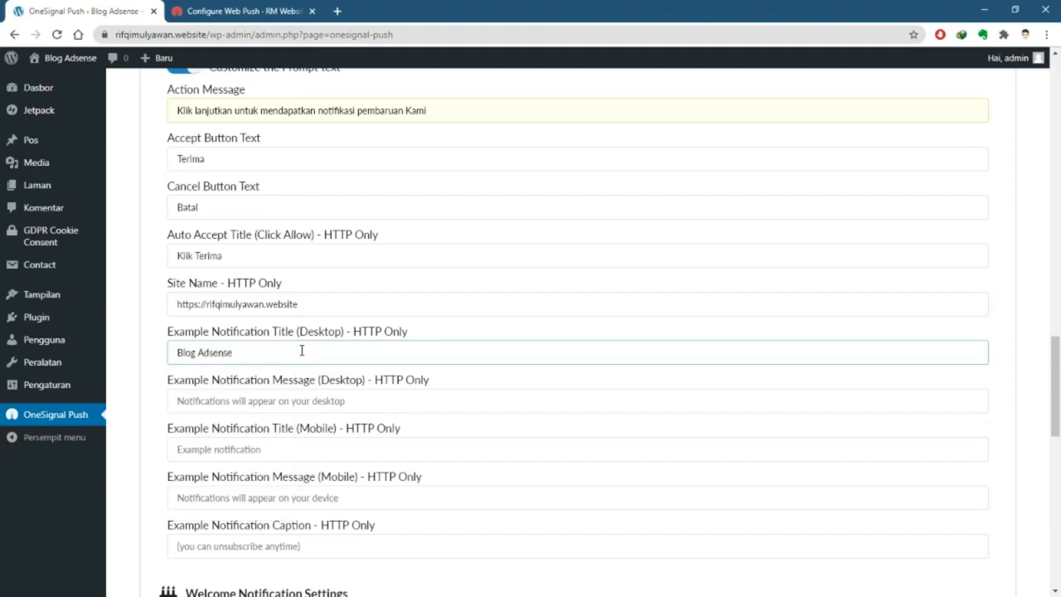
{"action": "scroll", "coordinate": [258, 356], "scroll_direction": "down", "scroll_amount": 2}
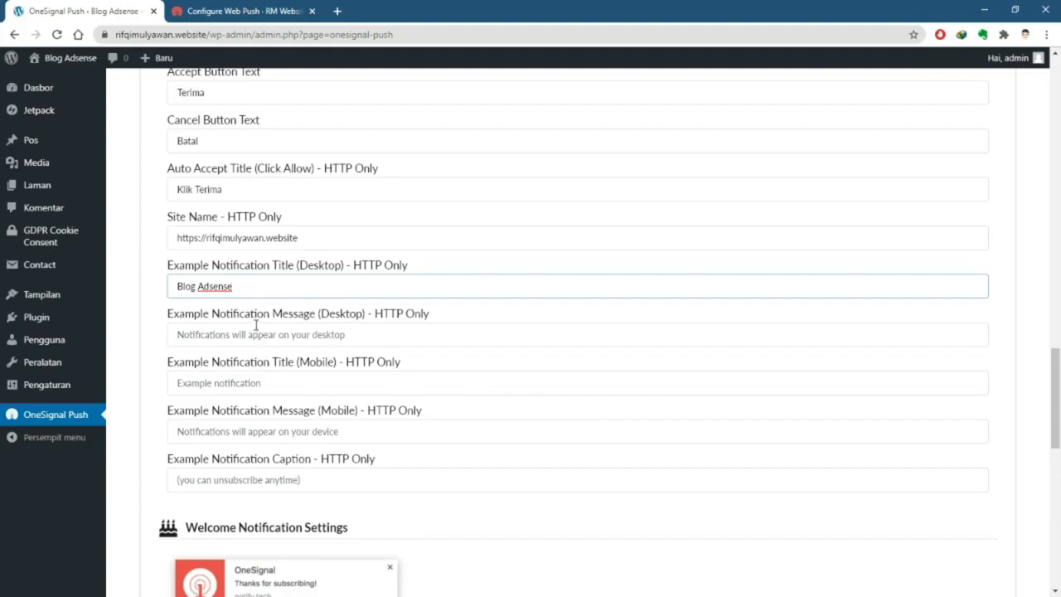
{"action": "left_click", "coordinate": [256, 333]}
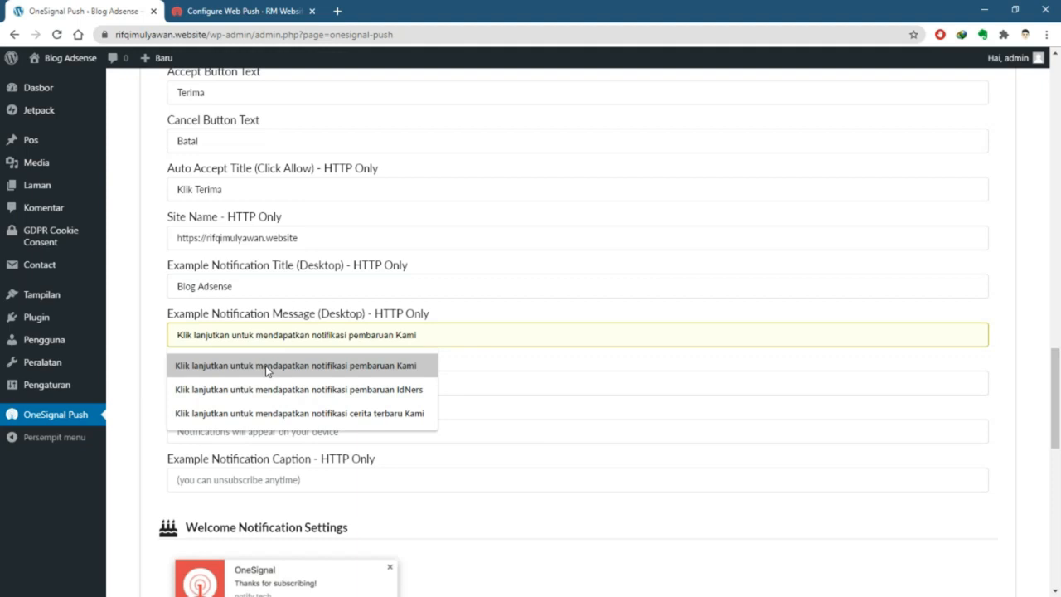
{"action": "left_click", "coordinate": [279, 368]}
{"action": "scroll", "coordinate": [279, 368], "scroll_direction": "up", "scroll_amount": 2}
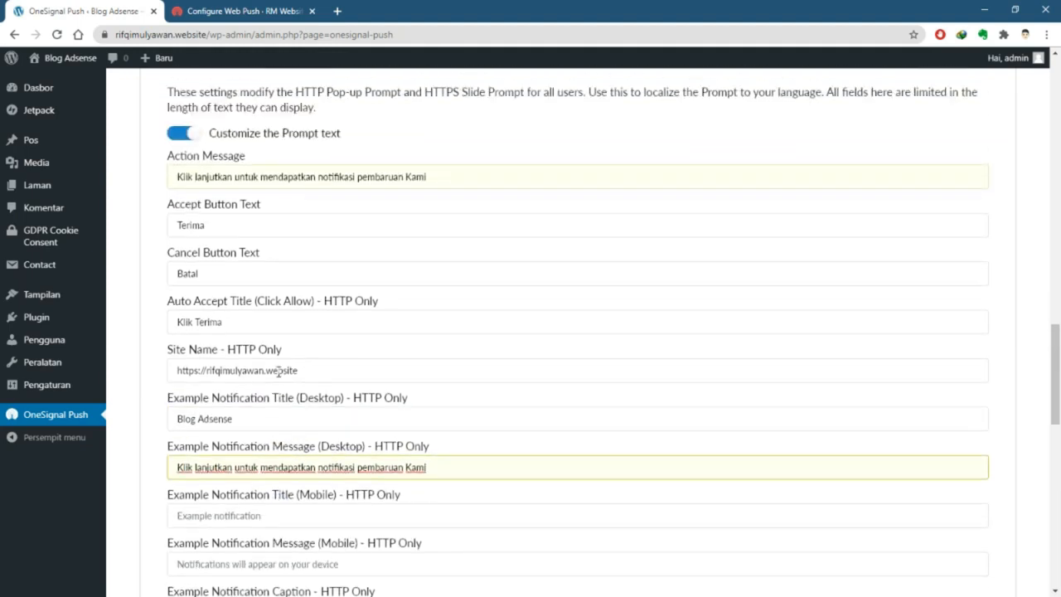
{"action": "scroll", "coordinate": [280, 370], "scroll_direction": "down", "scroll_amount": 1}
{"action": "scroll", "coordinate": [273, 358], "scroll_direction": "down", "scroll_amount": 1}
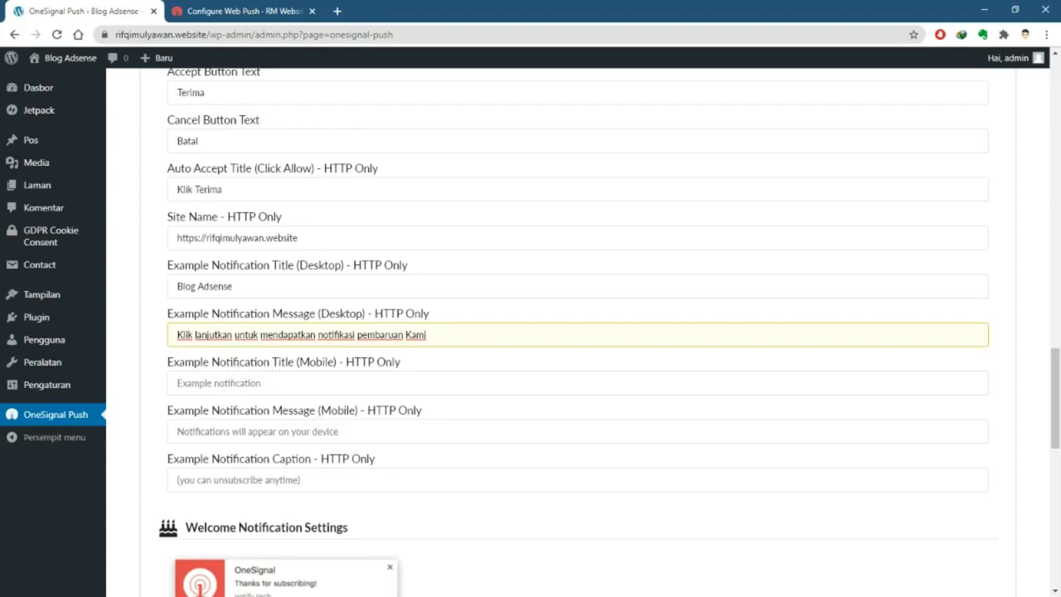
Set the mobile example notification's title to "Blog Adsense" and copy the desktop example message into the mobile message
{"action": "left_click", "coordinate": [253, 385]}
{"action": "type", "text": "Blog Adsense"}
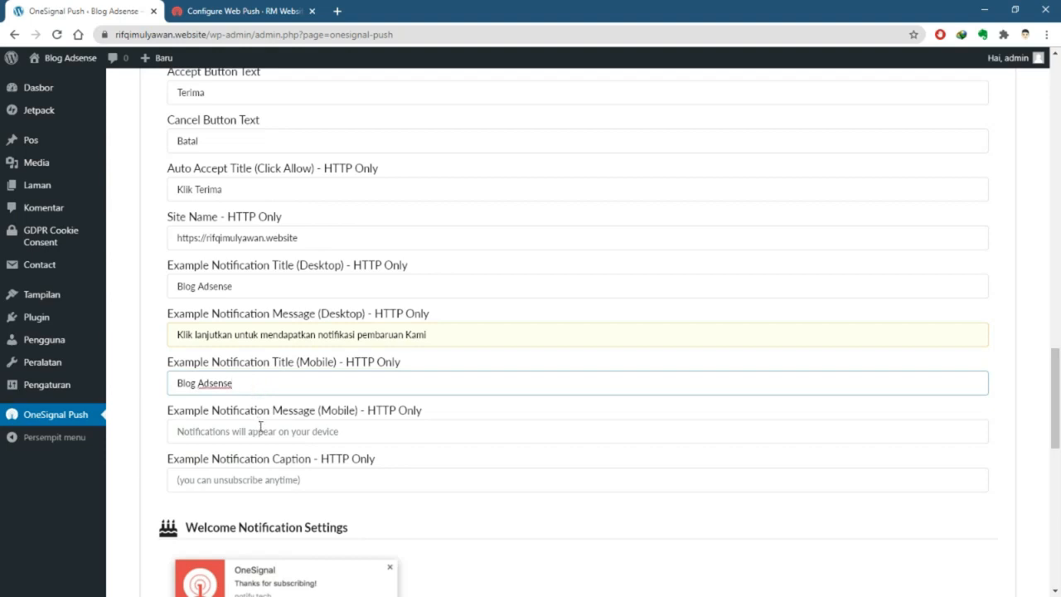
{"action": "left_click", "coordinate": [260, 427]}
{"action": "scroll", "coordinate": [342, 399], "scroll_direction": "down", "scroll_amount": 1}
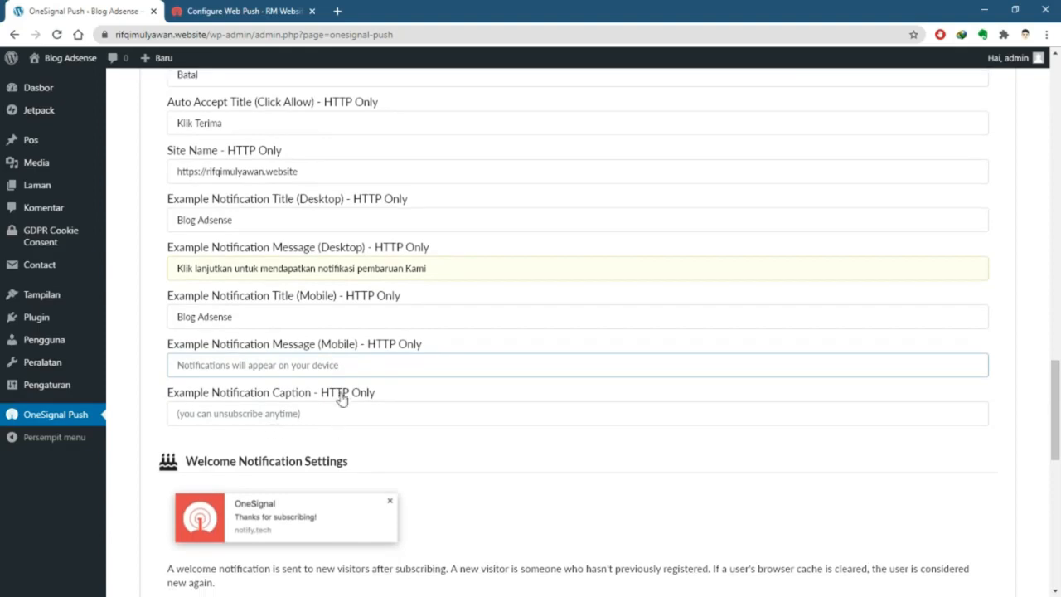
{"action": "left_click", "coordinate": [346, 364]}
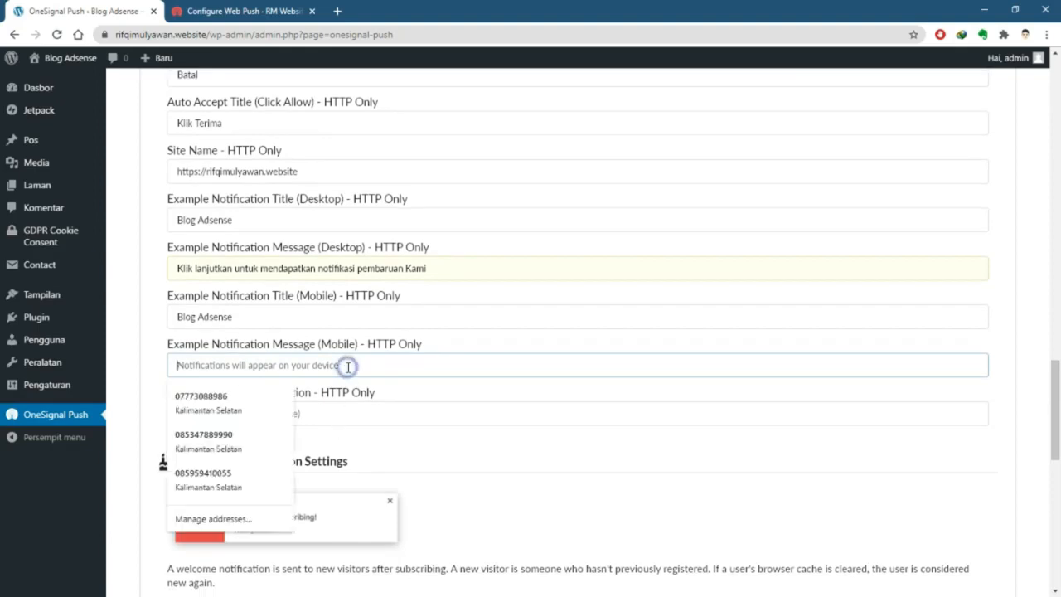
{"action": "left_click", "coordinate": [348, 266]}
{"action": "key", "text": "ctrl+a"}
{"action": "key", "text": "ctrl+c"}
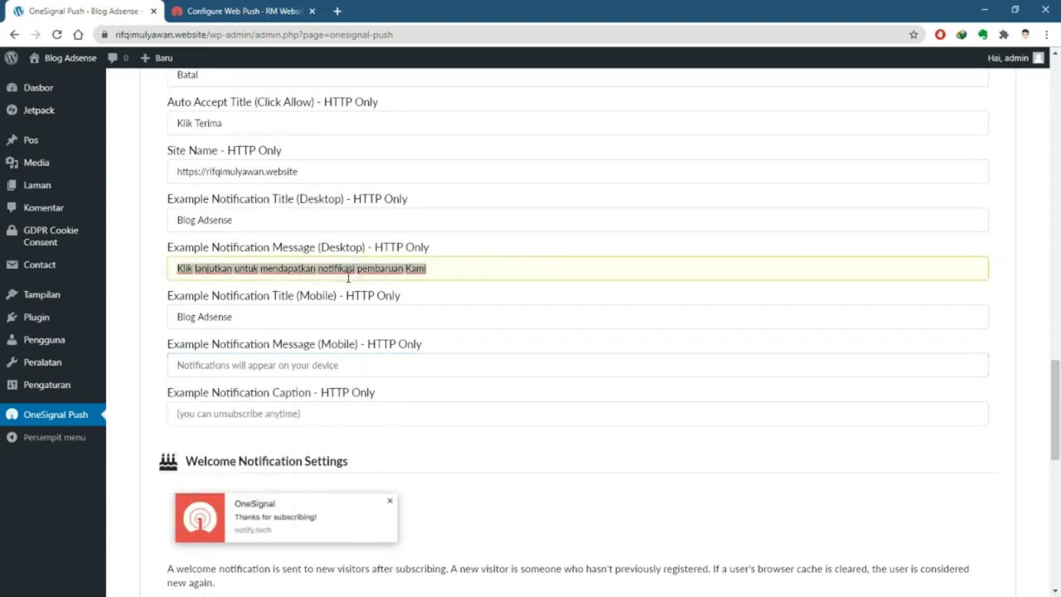
{"action": "left_click", "coordinate": [347, 364]}
{"action": "key", "text": "ctrl+v"}
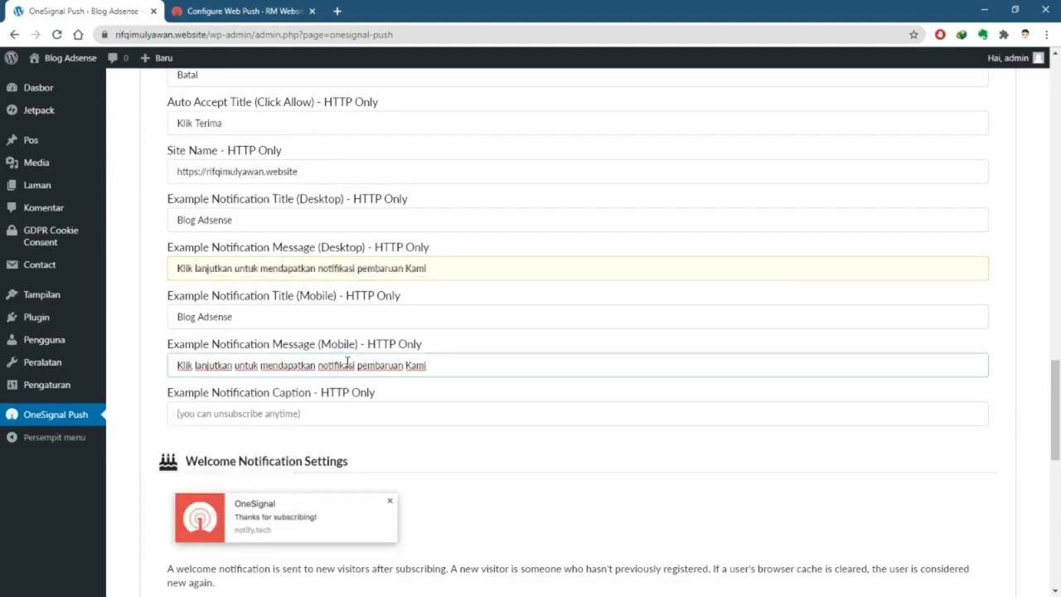
Set the Example Notification Caption to "Anda bisa membatalkan notifikasi pembaruan Kami kapan saja"
{"action": "scroll", "coordinate": [347, 362], "scroll_direction": "down", "scroll_amount": 1}
{"action": "left_click", "coordinate": [305, 348]}
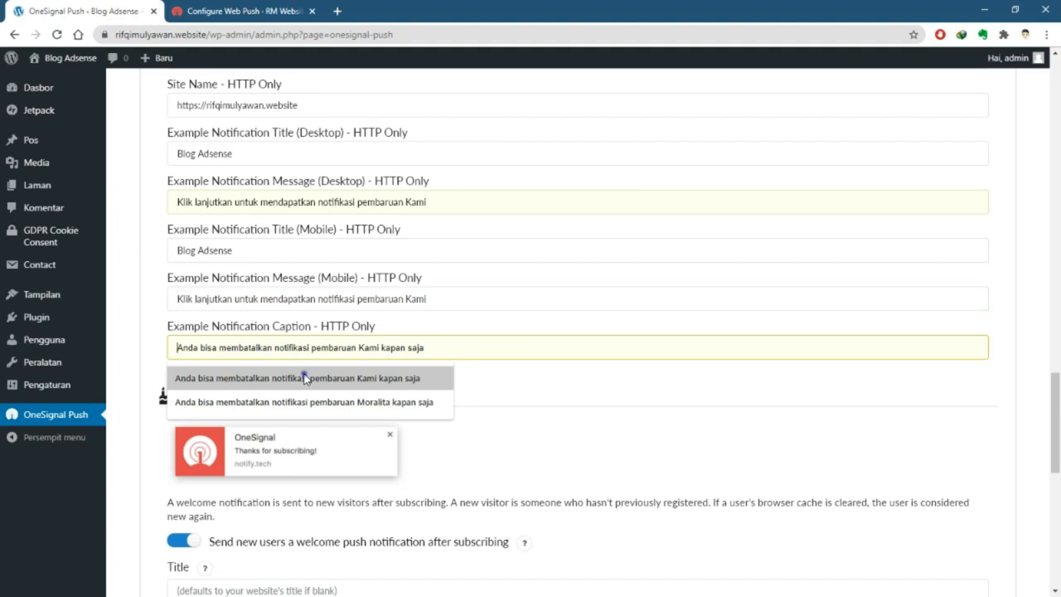
{"action": "left_click", "coordinate": [305, 378]}
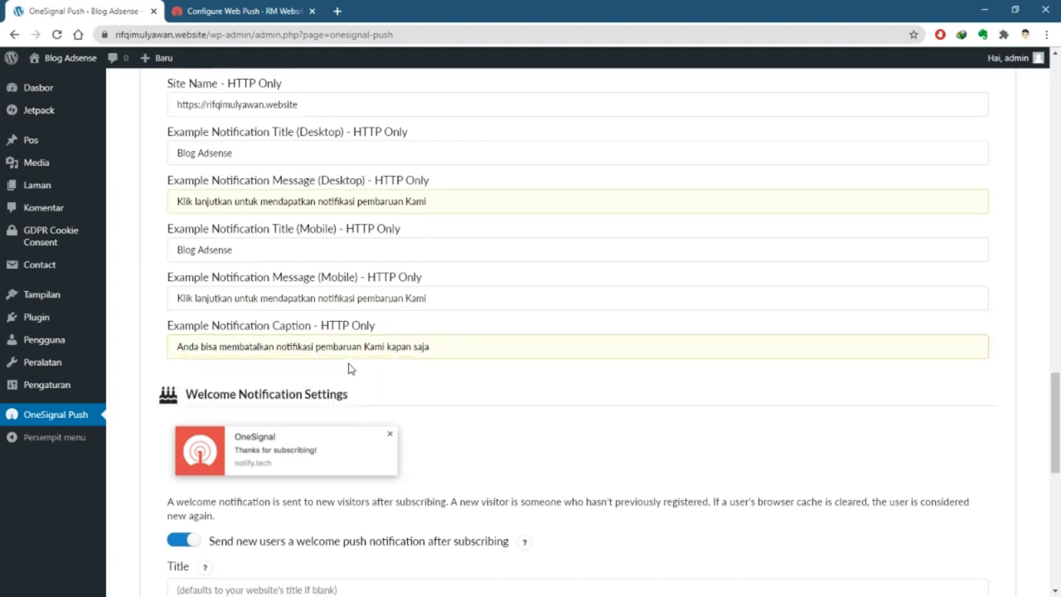
Set the welcome notification's title to the blog's domain name and its message to "Terima Kasih atas Kunjungan Anda"
{"action": "scroll", "coordinate": [344, 369], "scroll_direction": "down", "scroll_amount": 3}
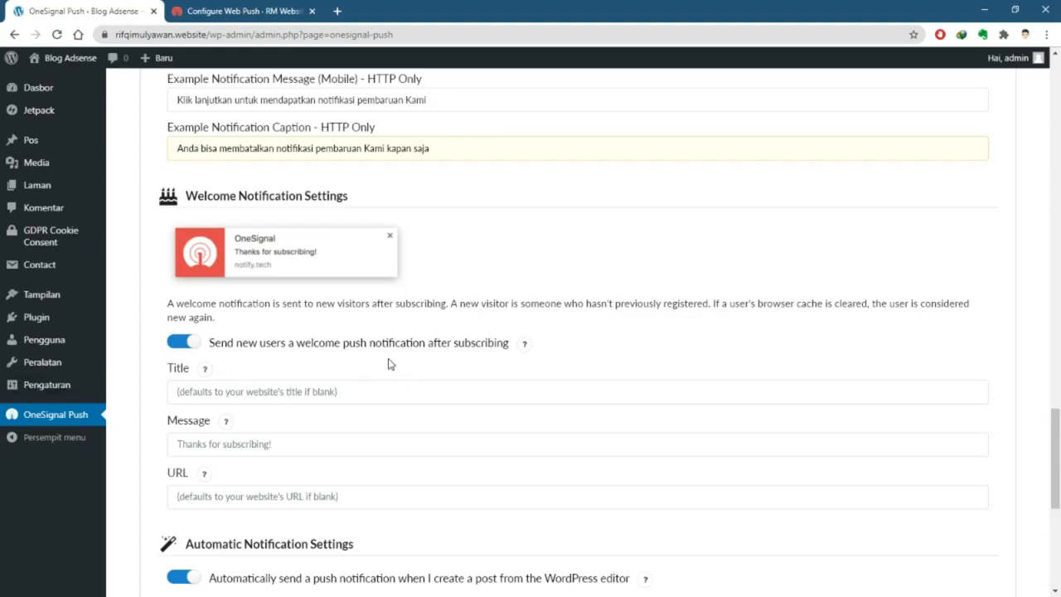
{"action": "left_click", "coordinate": [268, 383]}
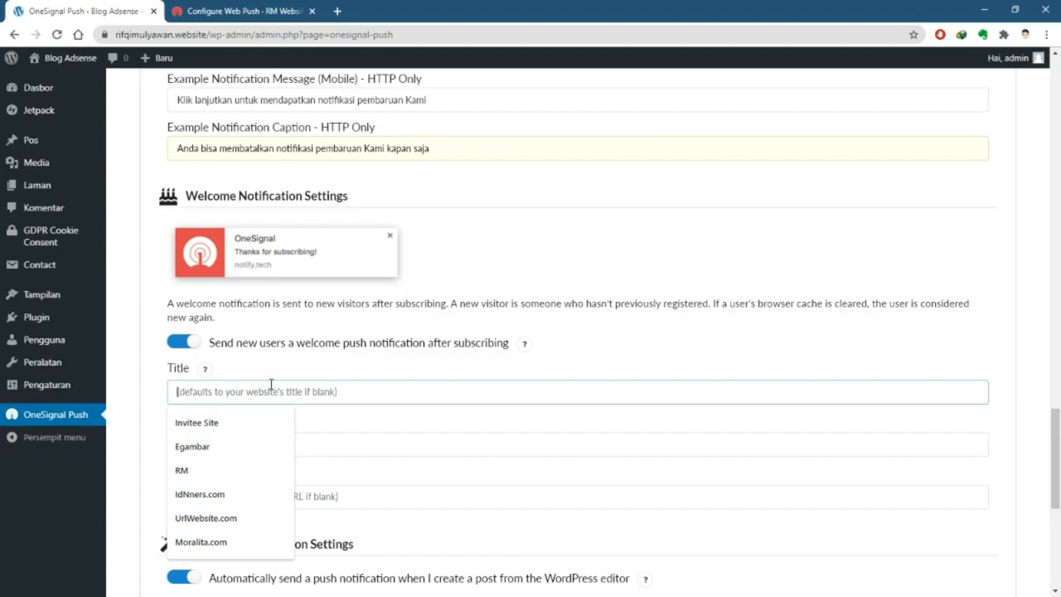
{"action": "type", "text": "rifqimulyawan.website"}
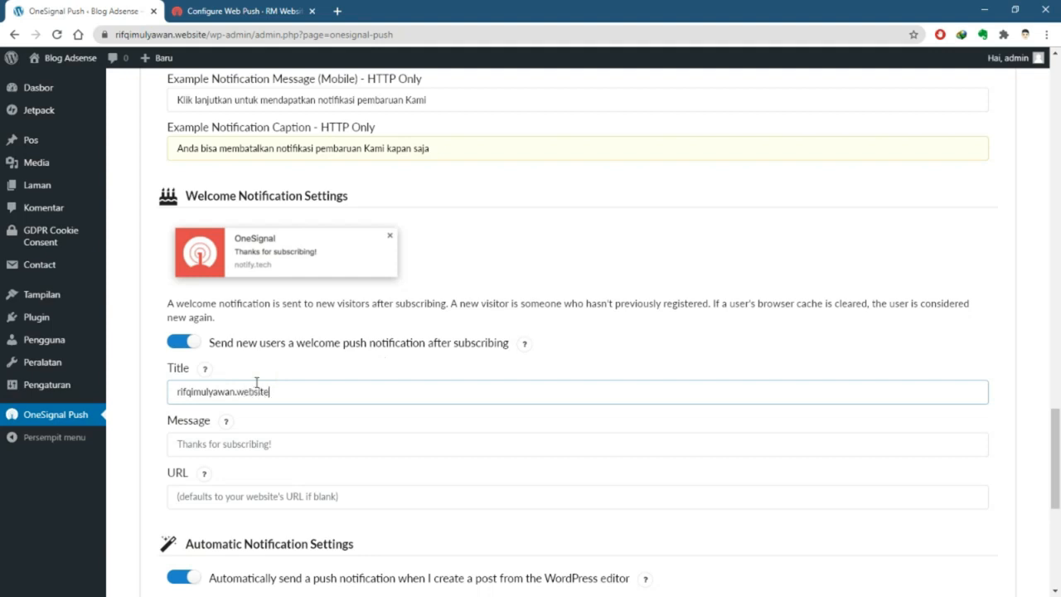
{"action": "left_click", "coordinate": [269, 444]}
{"action": "left_click", "coordinate": [249, 474]}
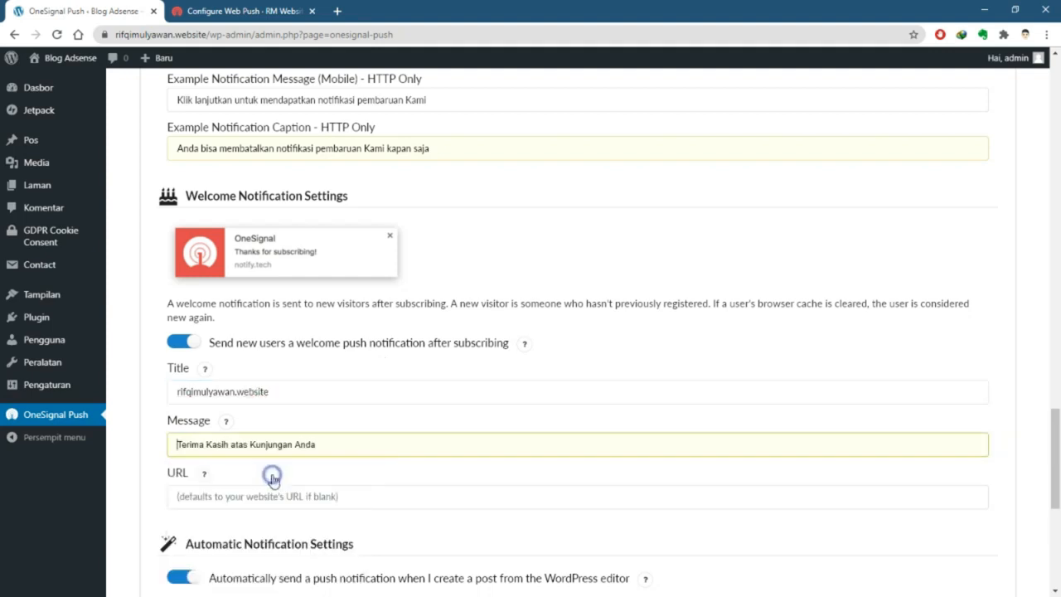
{"action": "scroll", "coordinate": [274, 454], "scroll_direction": "down", "scroll_amount": 3}
{"action": "left_click", "coordinate": [426, 286]}
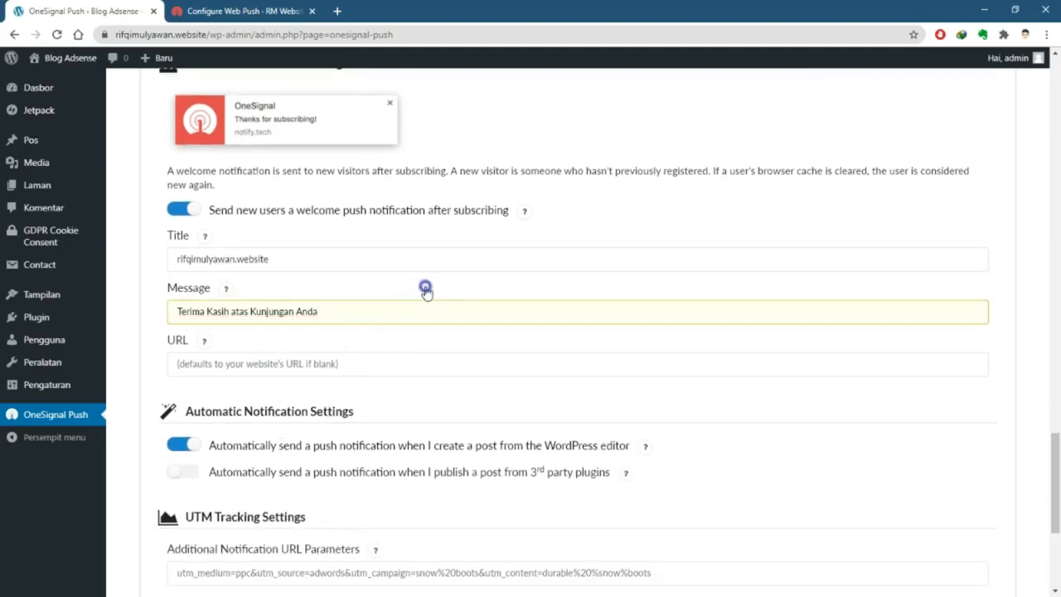
Review the welcome notification's URL option and the automatic notification, UTM tracking and advanced settings
{"action": "scroll", "coordinate": [274, 312], "scroll_direction": "down", "scroll_amount": 2}
{"action": "left_click", "coordinate": [236, 299]}
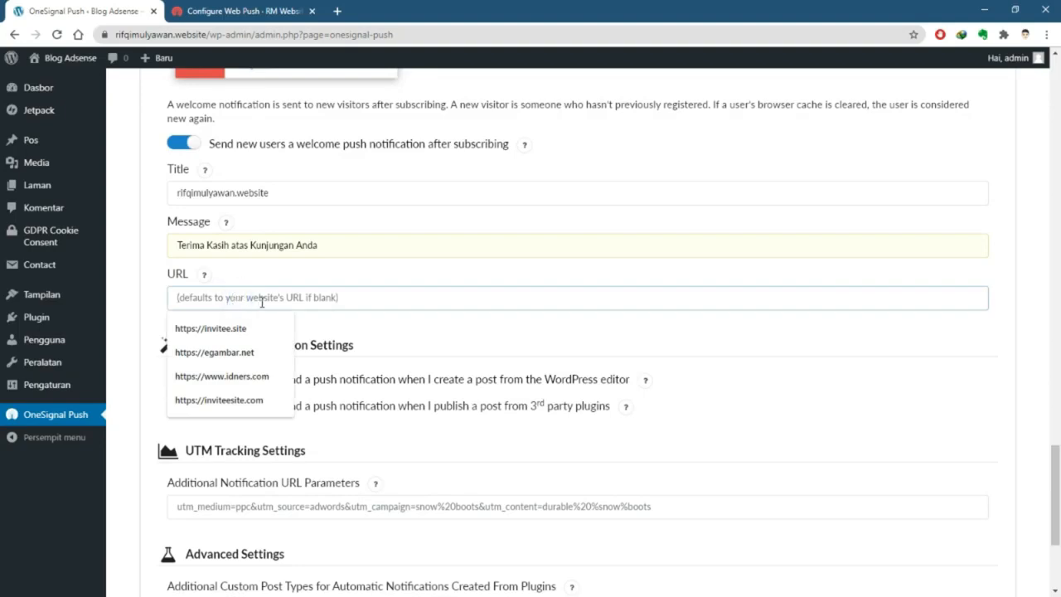
{"action": "left_click", "coordinate": [149, 302]}
{"action": "scroll", "coordinate": [228, 315], "scroll_direction": "down", "scroll_amount": 1}
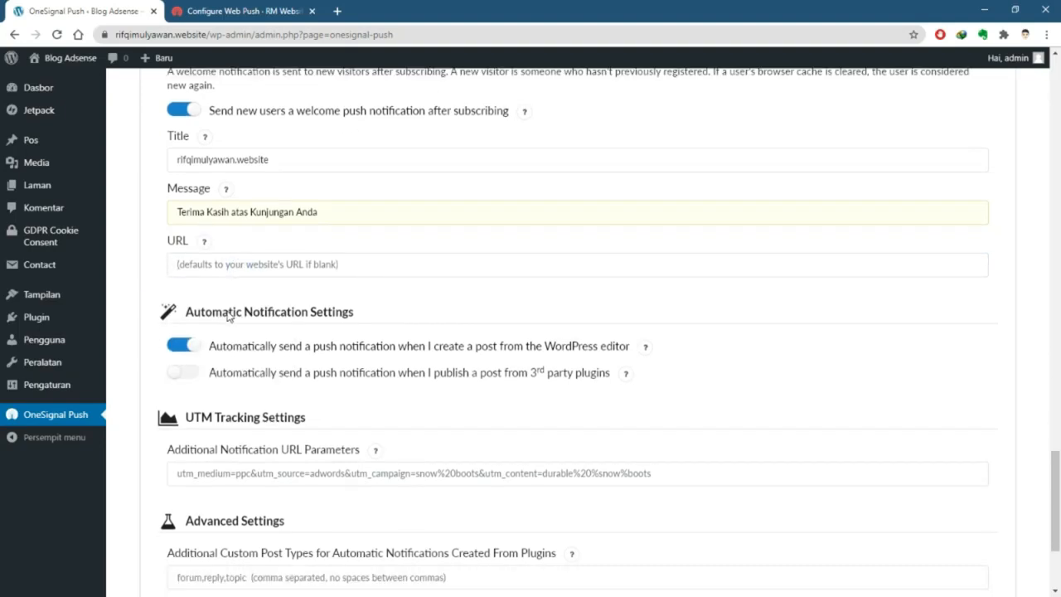
{"action": "scroll", "coordinate": [229, 316], "scroll_direction": "down", "scroll_amount": 1}
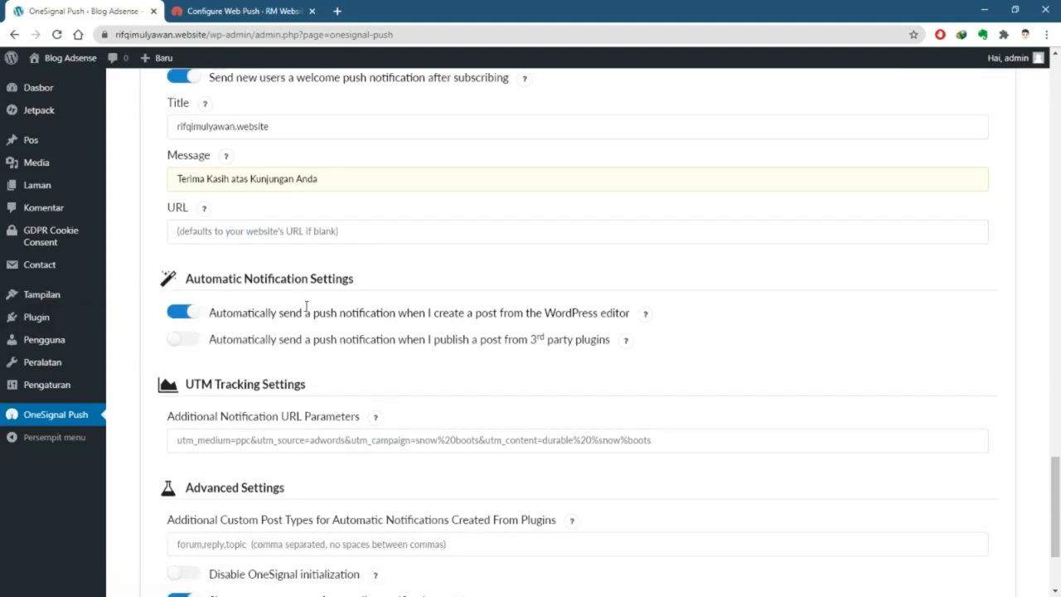
{"action": "scroll", "coordinate": [306, 307], "scroll_direction": "down", "scroll_amount": 4}
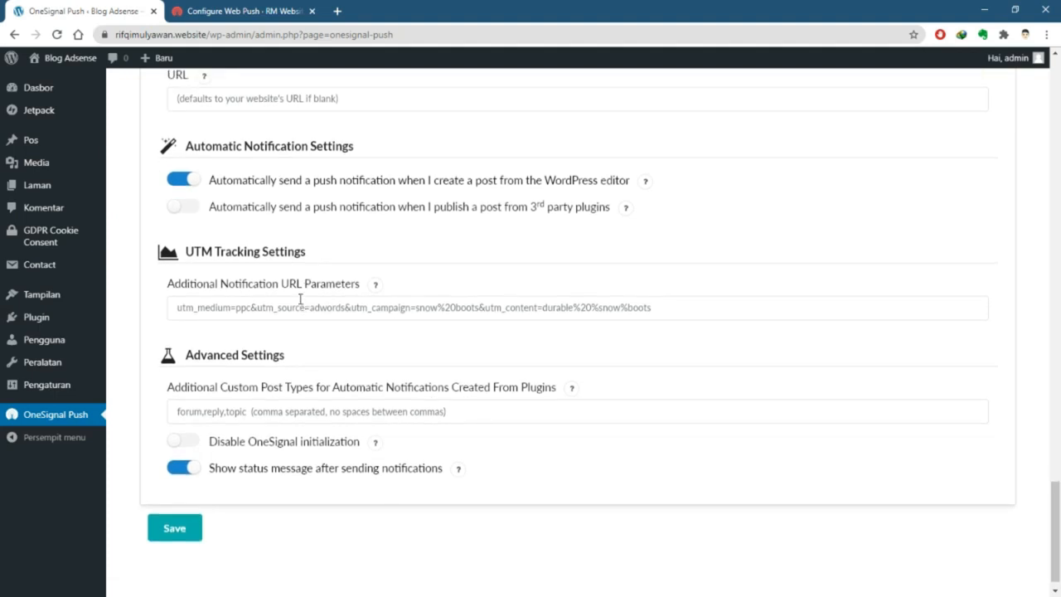
Save the OneSignal Push configuration
{"action": "scroll", "coordinate": [300, 298], "scroll_direction": "down", "scroll_amount": 1}
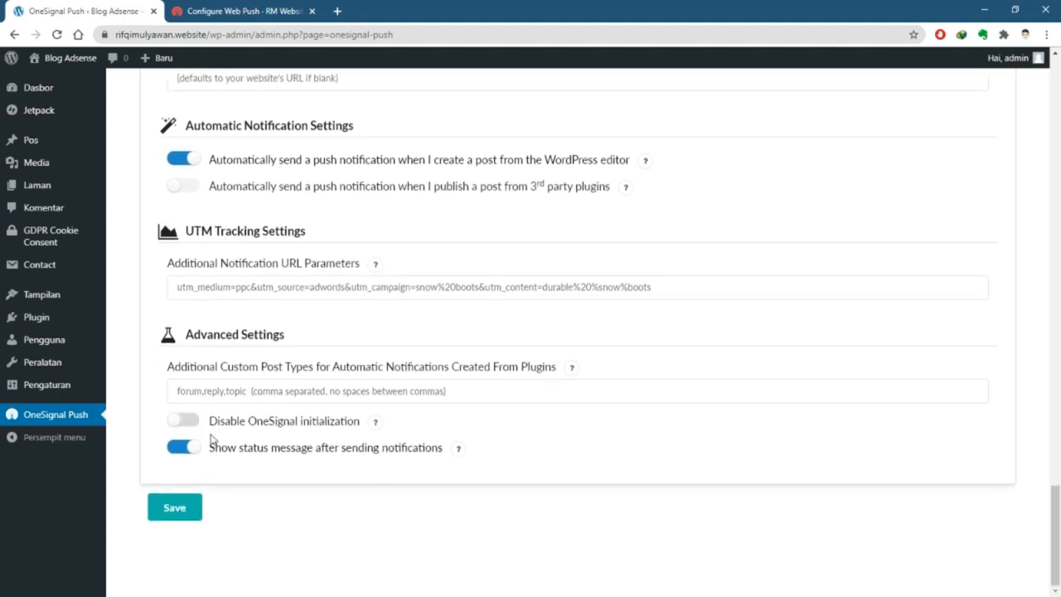
{"action": "left_click", "coordinate": [176, 508]}
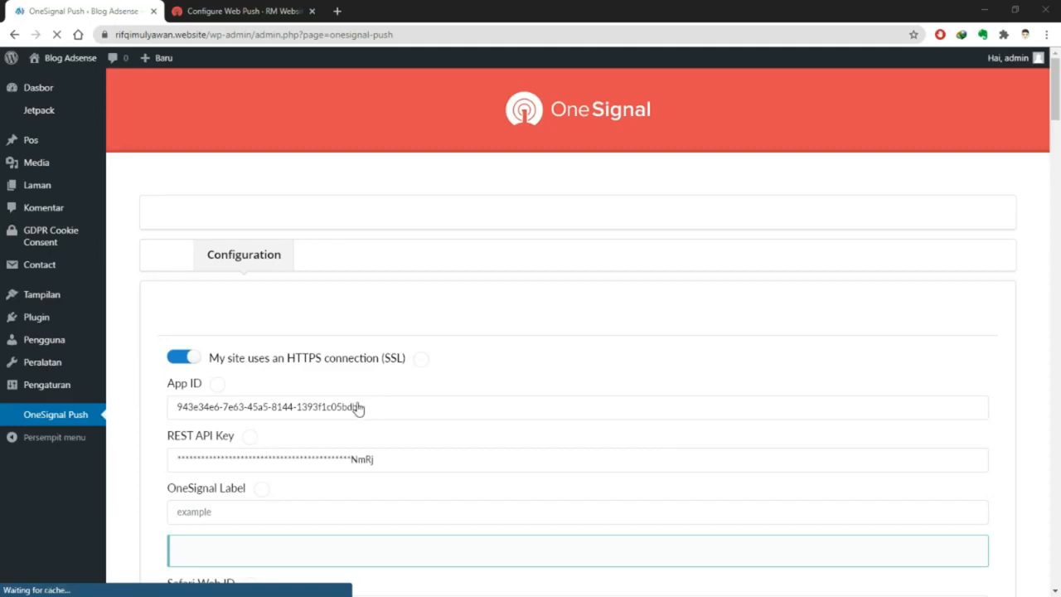
Review the saved OneSignal configuration, from the account settings through the prompt and welcome notification texts to the advanced settings
{"action": "scroll", "coordinate": [358, 409], "scroll_direction": "down", "scroll_amount": 1}
{"action": "scroll", "coordinate": [357, 409], "scroll_direction": "down", "scroll_amount": 6}
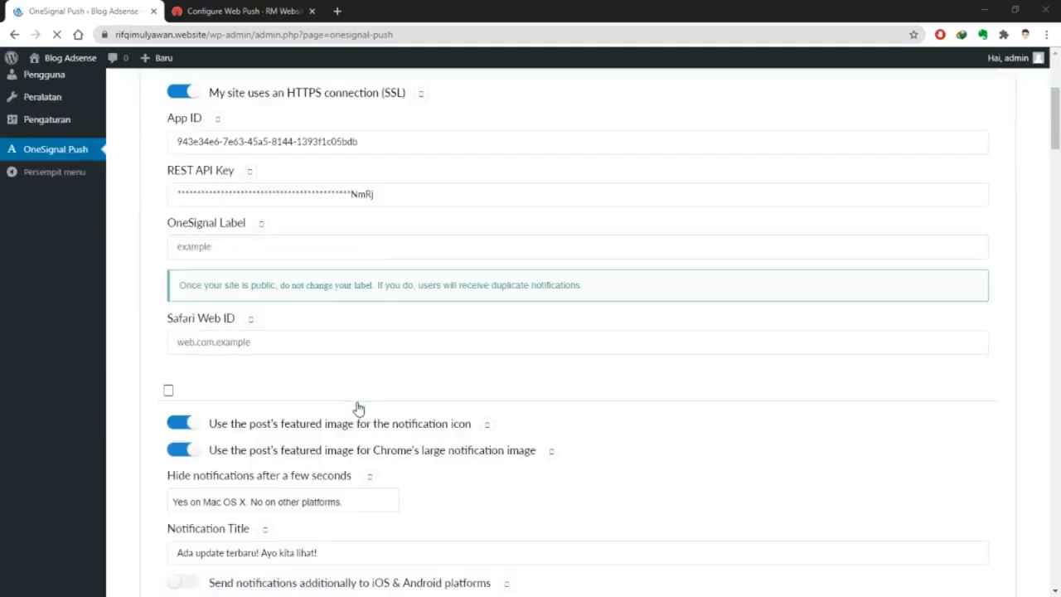
{"action": "scroll", "coordinate": [358, 409], "scroll_direction": "down", "scroll_amount": 2}
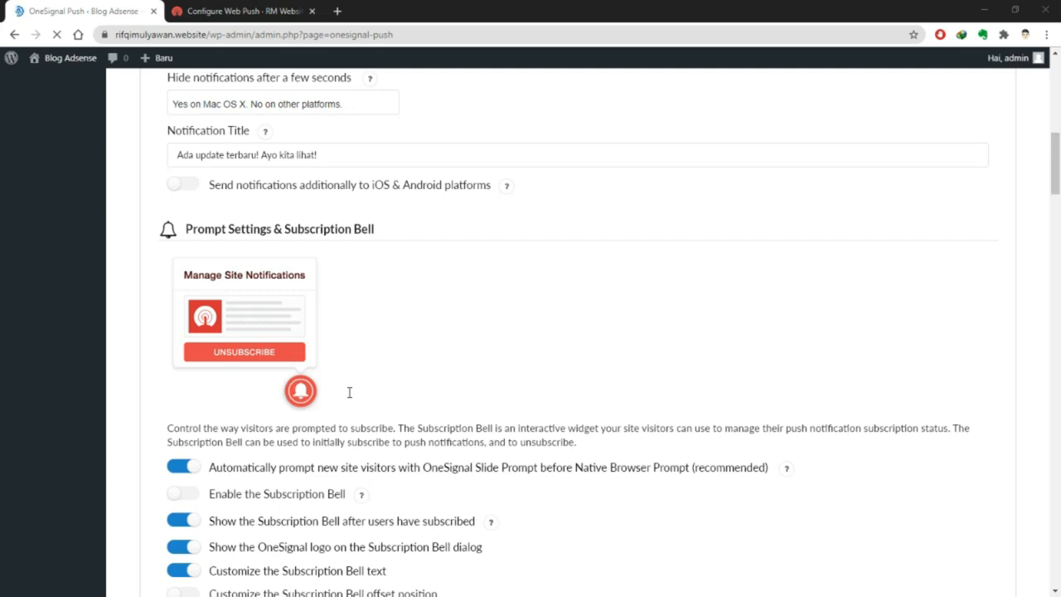
{"action": "scroll", "coordinate": [348, 382], "scroll_direction": "down", "scroll_amount": 2}
{"action": "scroll", "coordinate": [347, 377], "scroll_direction": "up", "scroll_amount": 9}
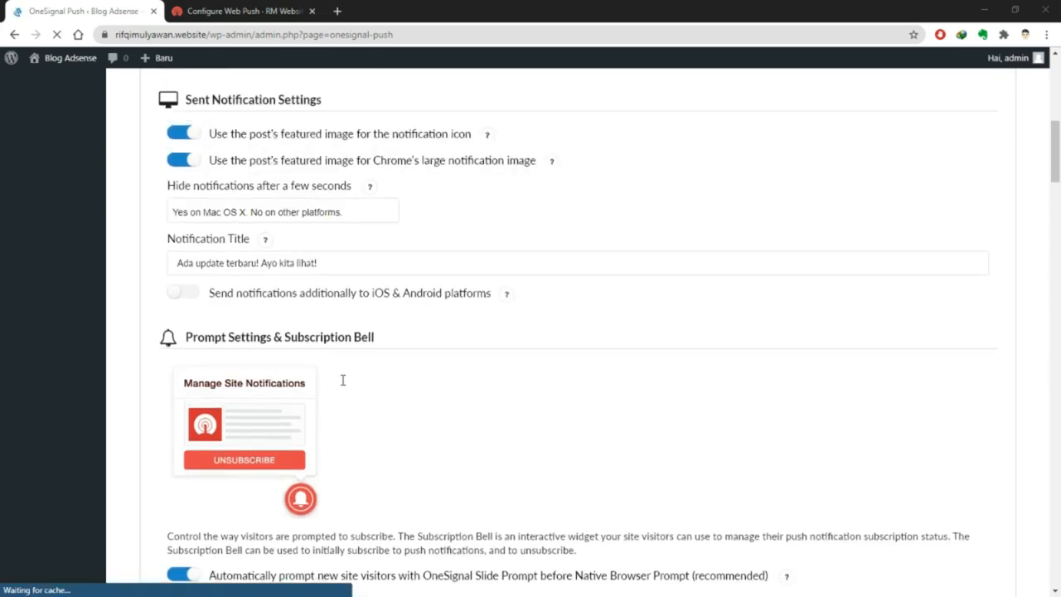
{"action": "scroll", "coordinate": [342, 380], "scroll_direction": "up", "scroll_amount": 2}
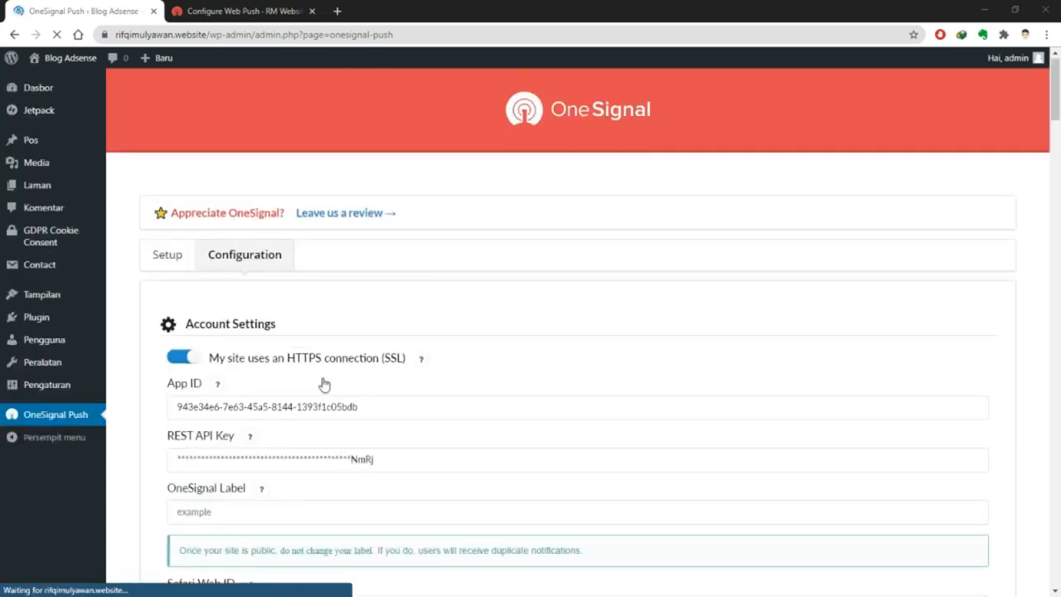
{"action": "scroll", "coordinate": [315, 378], "scroll_direction": "down", "scroll_amount": 2}
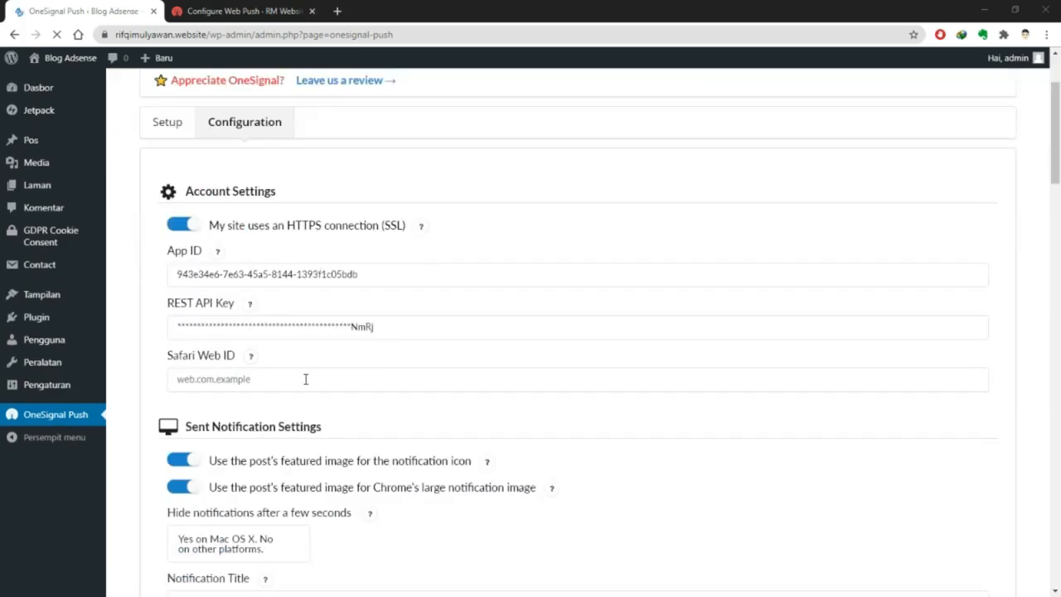
{"action": "scroll", "coordinate": [305, 381], "scroll_direction": "up", "scroll_amount": 1}
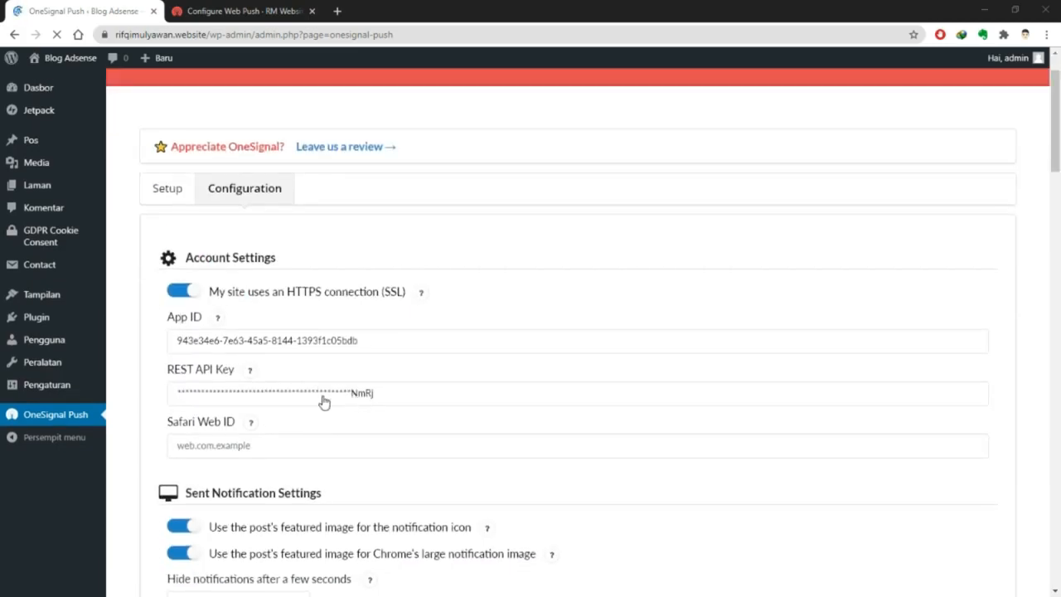
{"action": "scroll", "coordinate": [346, 317], "scroll_direction": "up", "scroll_amount": 1}
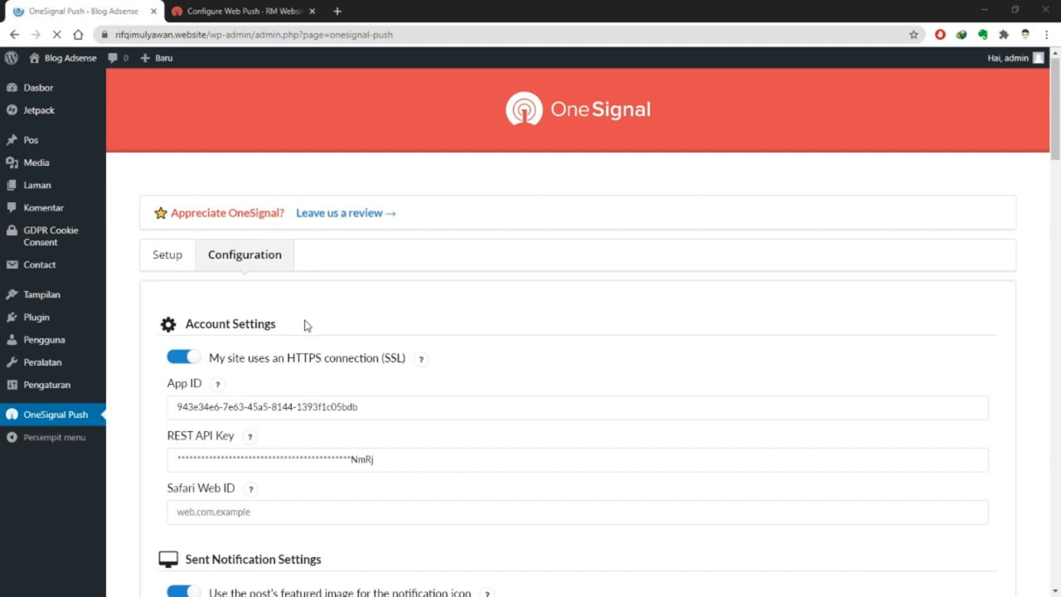
{"action": "scroll", "coordinate": [305, 327], "scroll_direction": "down", "scroll_amount": 12}
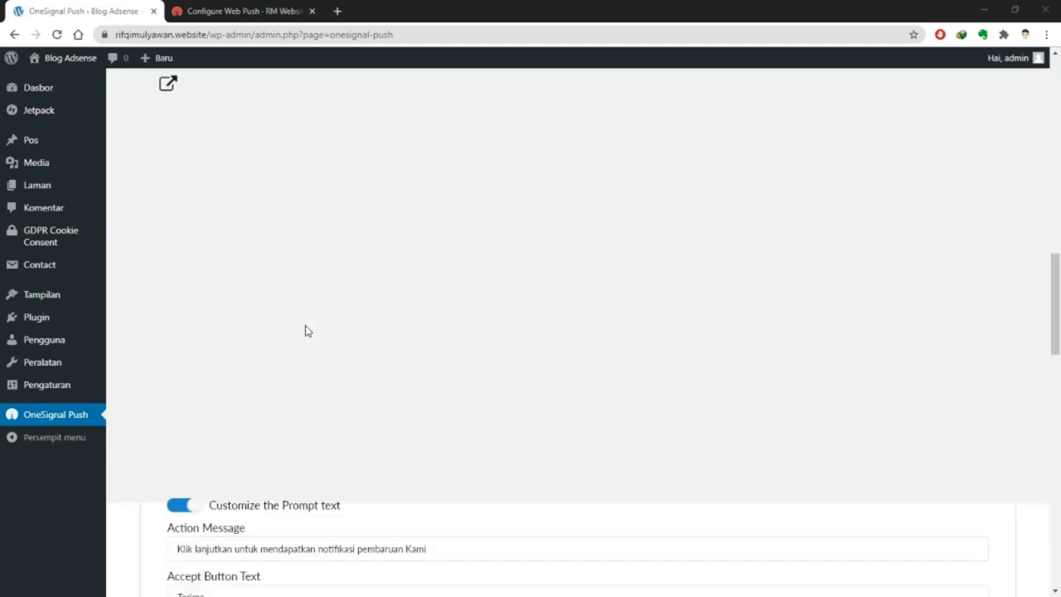
{"action": "scroll", "coordinate": [305, 331], "scroll_direction": "down", "scroll_amount": 10}
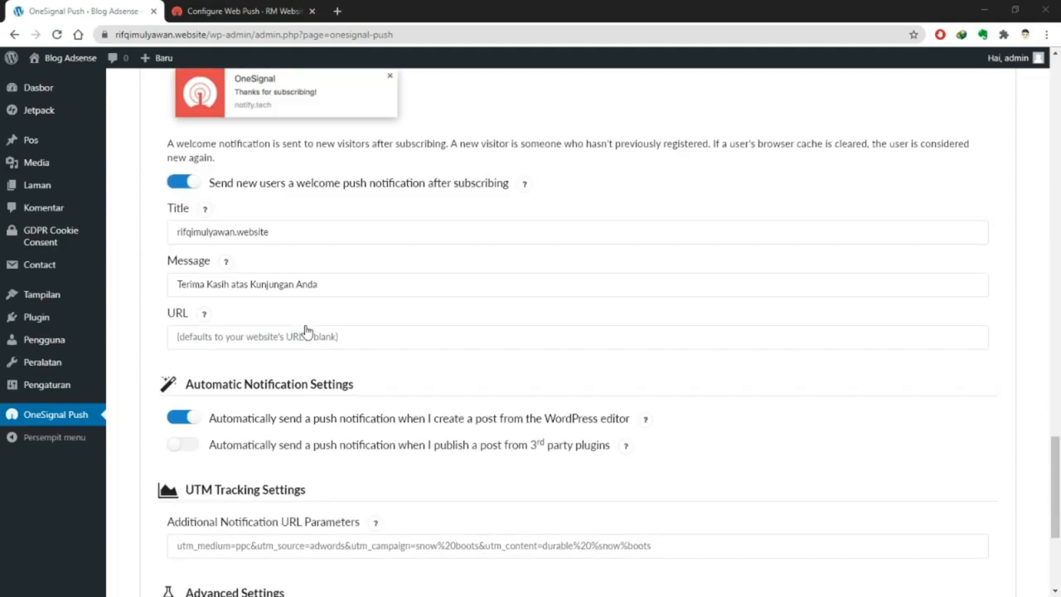
{"action": "scroll", "coordinate": [305, 330], "scroll_direction": "down", "scroll_amount": 3}
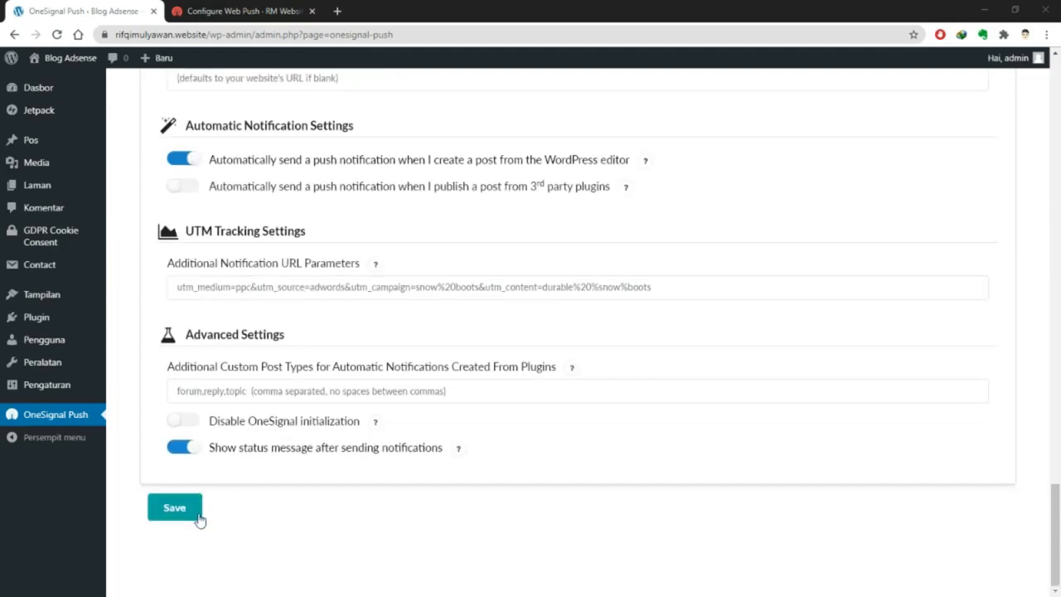
Open the list of installed plugins and search it for "Yoast"
{"action": "mouse_move", "coordinate": [78, 324]}
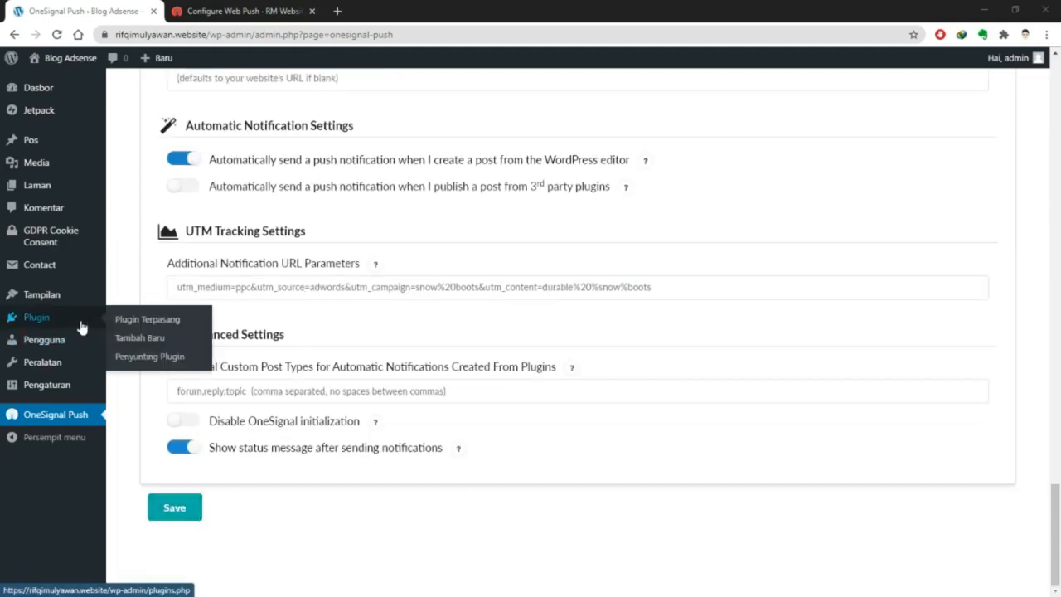
{"action": "left_click", "coordinate": [133, 322]}
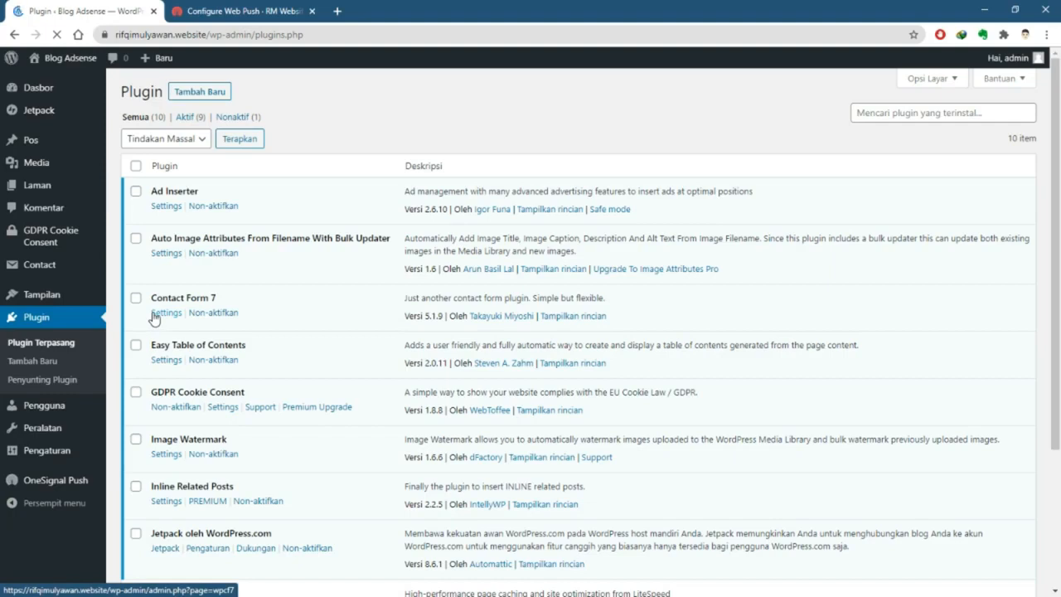
{"action": "left_click", "coordinate": [154, 319]}
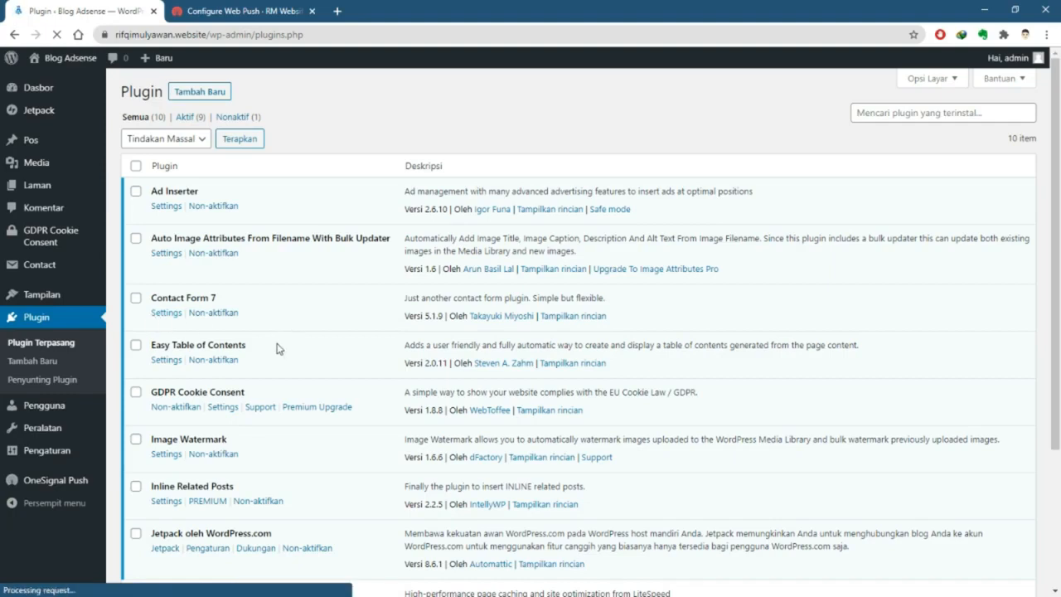
{"action": "scroll", "coordinate": [277, 348], "scroll_direction": "down", "scroll_amount": 3}
{"action": "scroll", "coordinate": [264, 437], "scroll_direction": "up", "scroll_amount": 2}
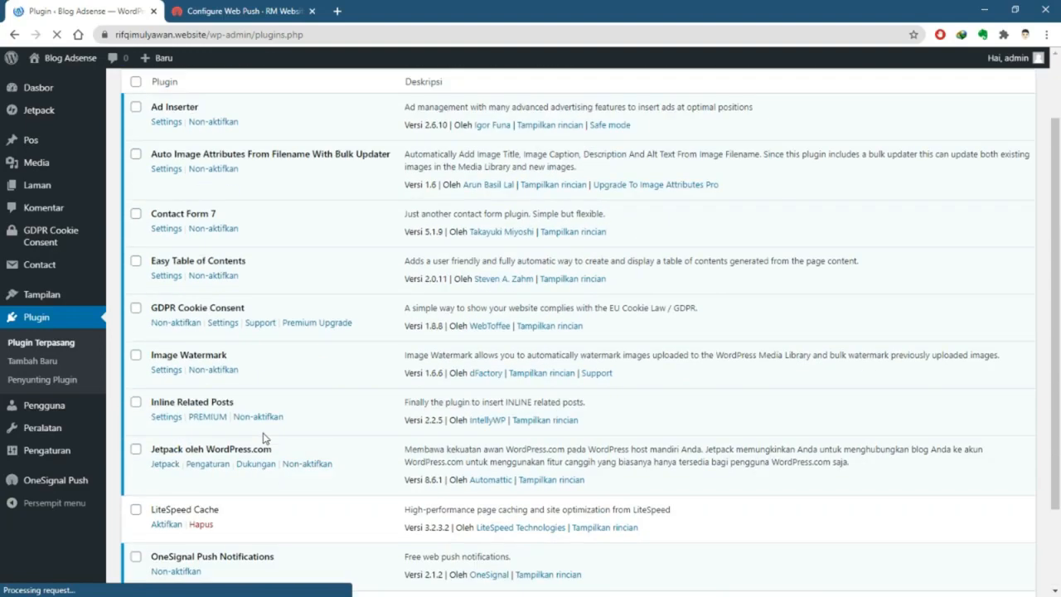
{"action": "scroll", "coordinate": [263, 437], "scroll_direction": "up", "scroll_amount": 1}
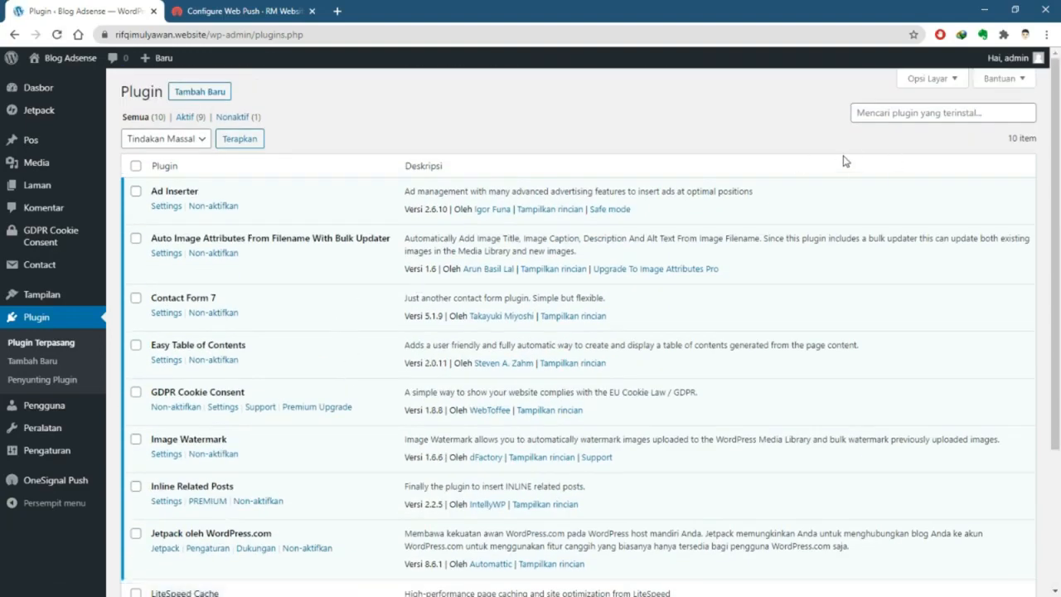
{"action": "left_click", "coordinate": [880, 115]}
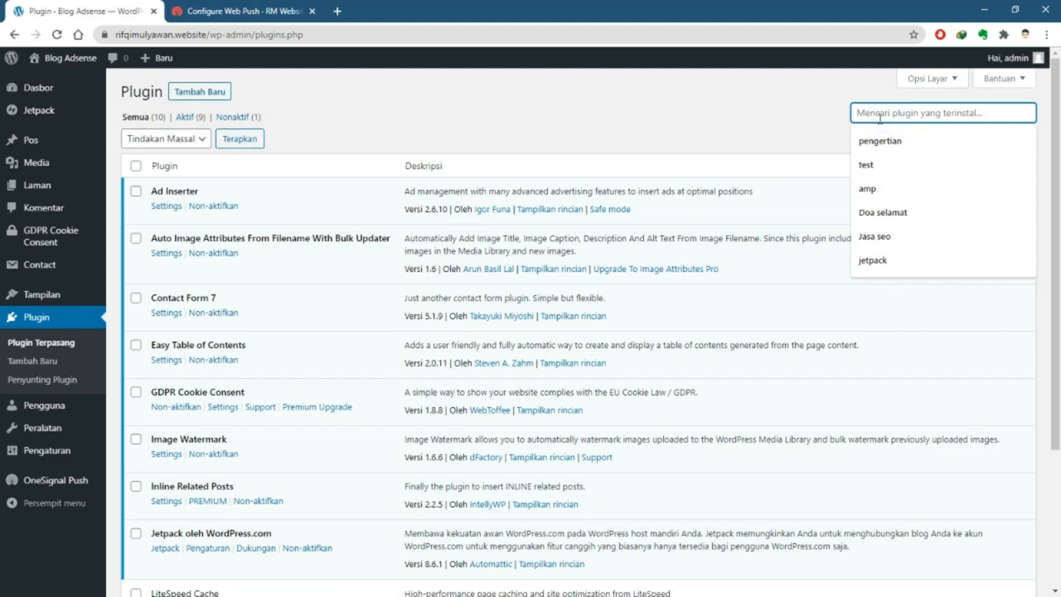
{"action": "type", "text": "Yoast"}
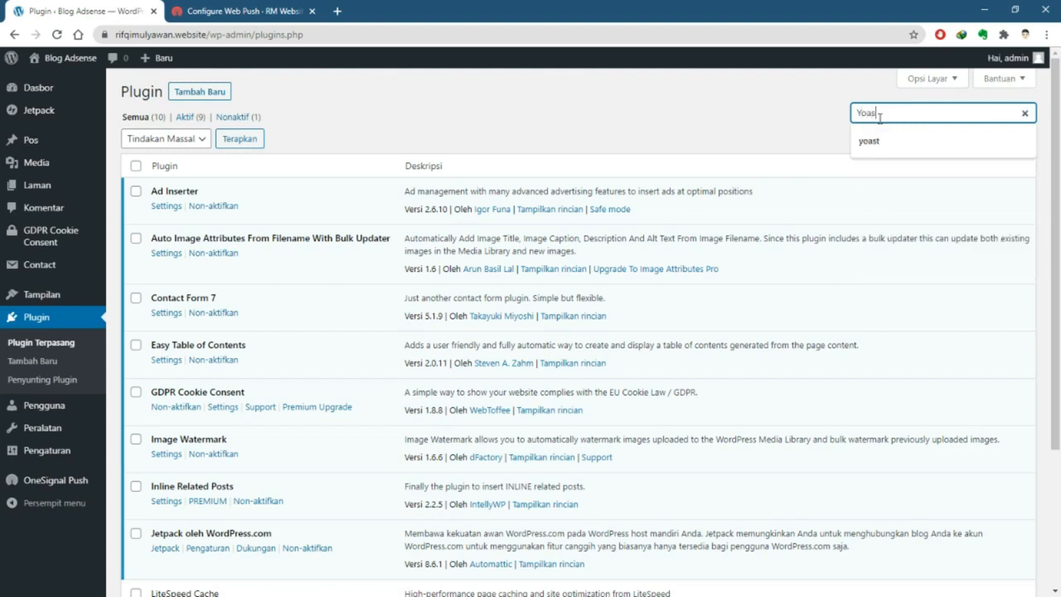
{"action": "key", "text": "Return"}
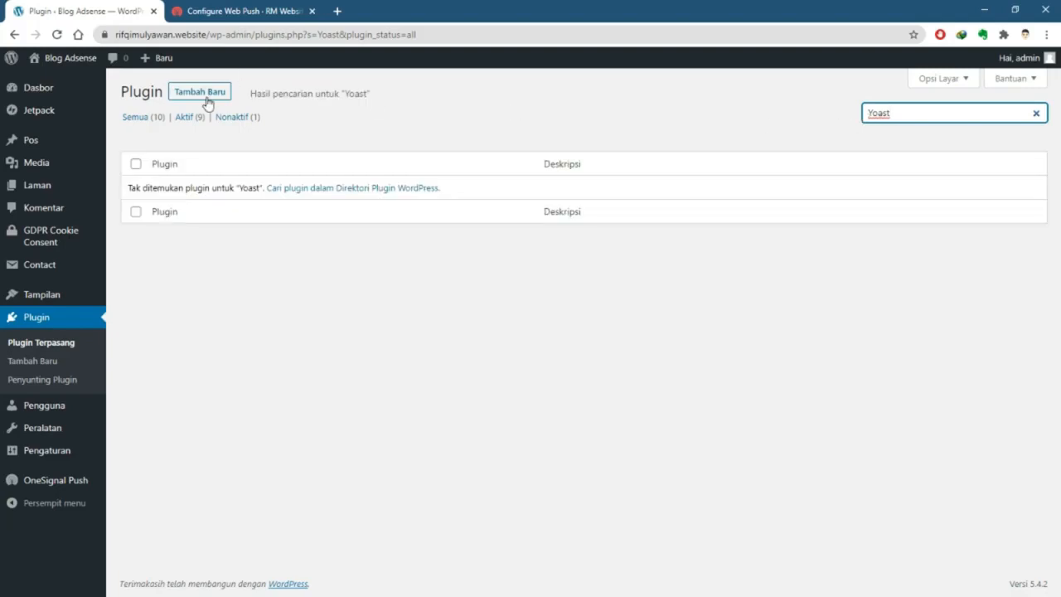
Return to the full list of installed plugins, open the page for adding a new plugin, and close the OneSignal Configure Web Push page
{"action": "left_click", "coordinate": [53, 344]}
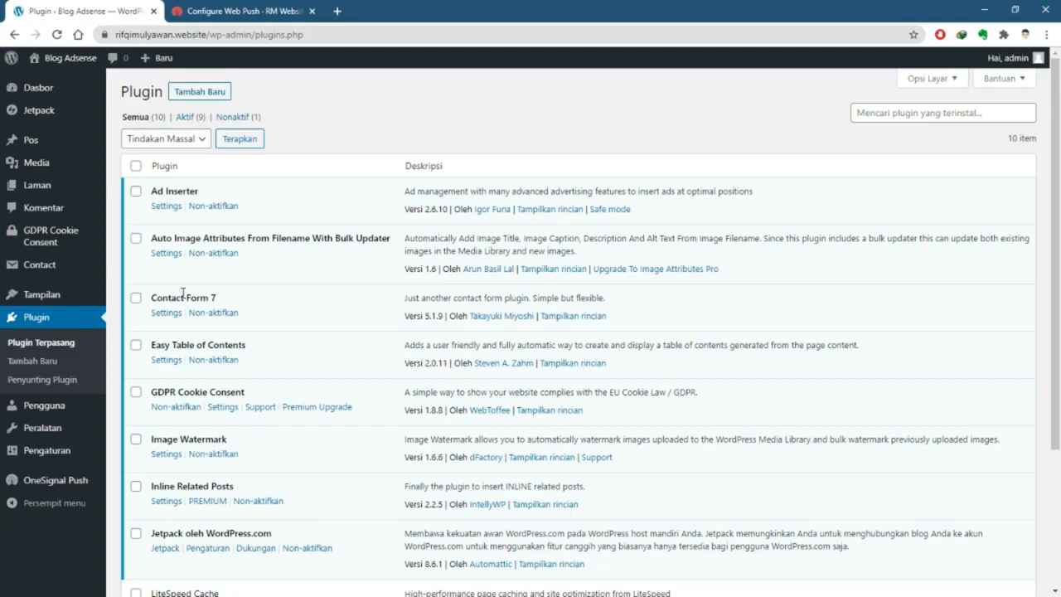
{"action": "scroll", "coordinate": [183, 293], "scroll_direction": "down", "scroll_amount": 3}
{"action": "scroll", "coordinate": [199, 266], "scroll_direction": "up", "scroll_amount": 3}
{"action": "left_click", "coordinate": [218, 92]}
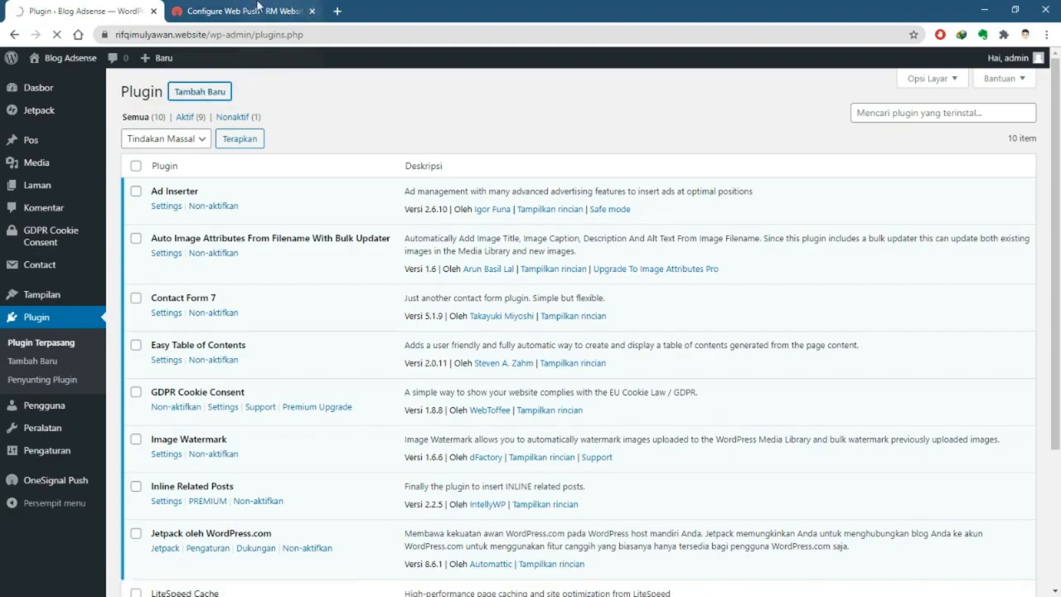
{"action": "left_click", "coordinate": [288, 10]}
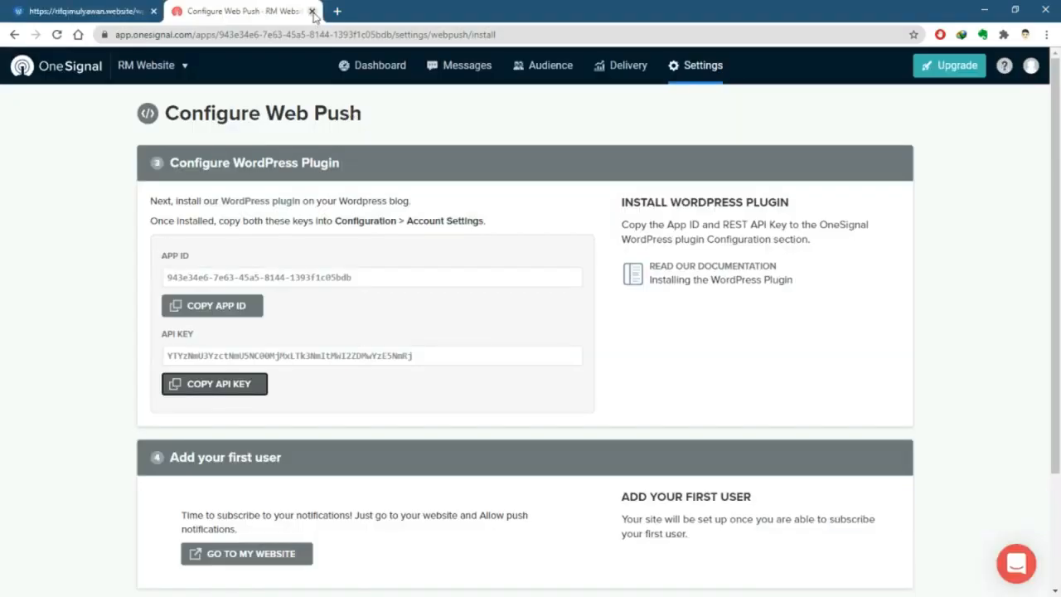
{"action": "left_click", "coordinate": [310, 11]}
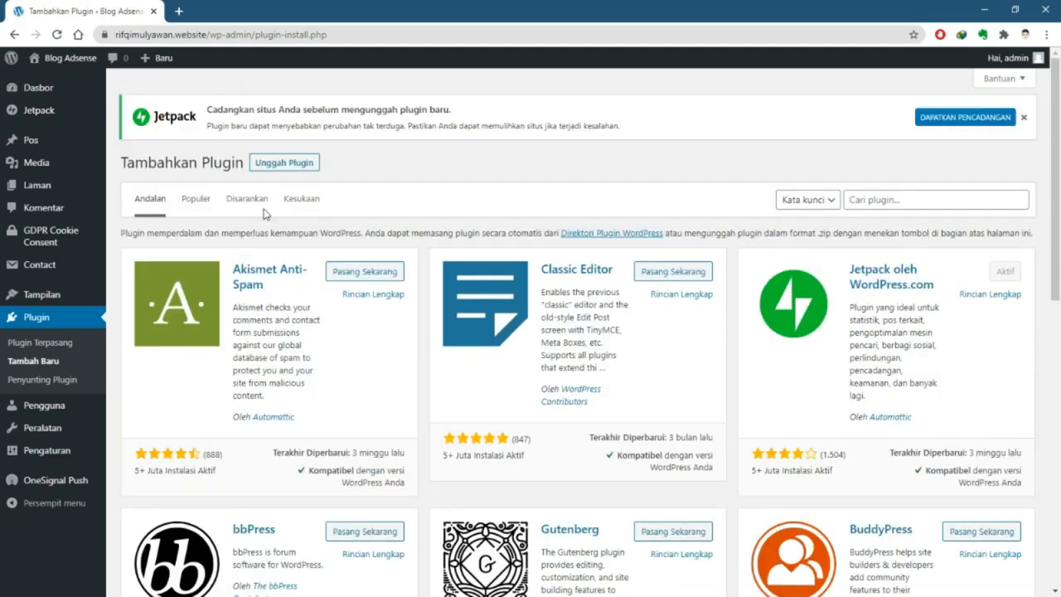
Search the plugin directory for "Yoast", and install and activate the Yoast SEO plugin
{"action": "left_click", "coordinate": [900, 199]}
{"action": "type", "text": "Yoast"}
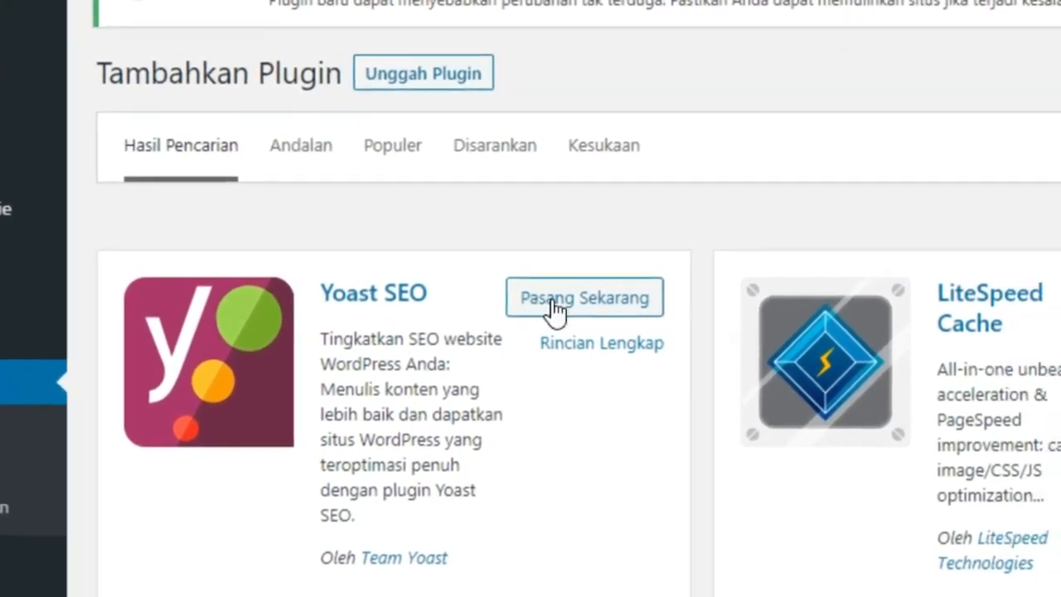
{"action": "left_click", "coordinate": [535, 306]}
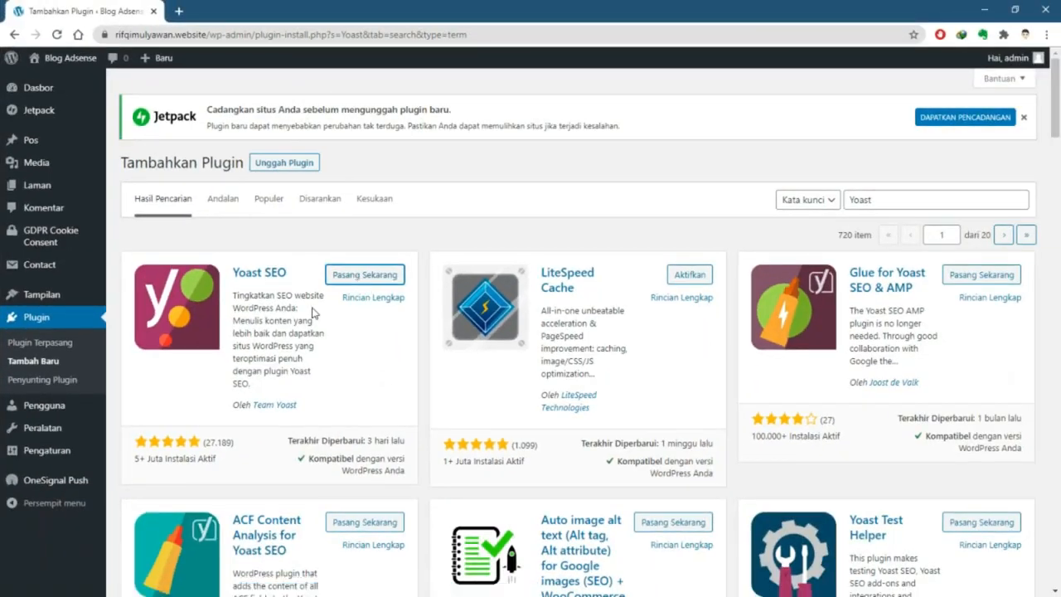
{"action": "scroll", "coordinate": [354, 280], "scroll_direction": "down", "scroll_amount": 1}
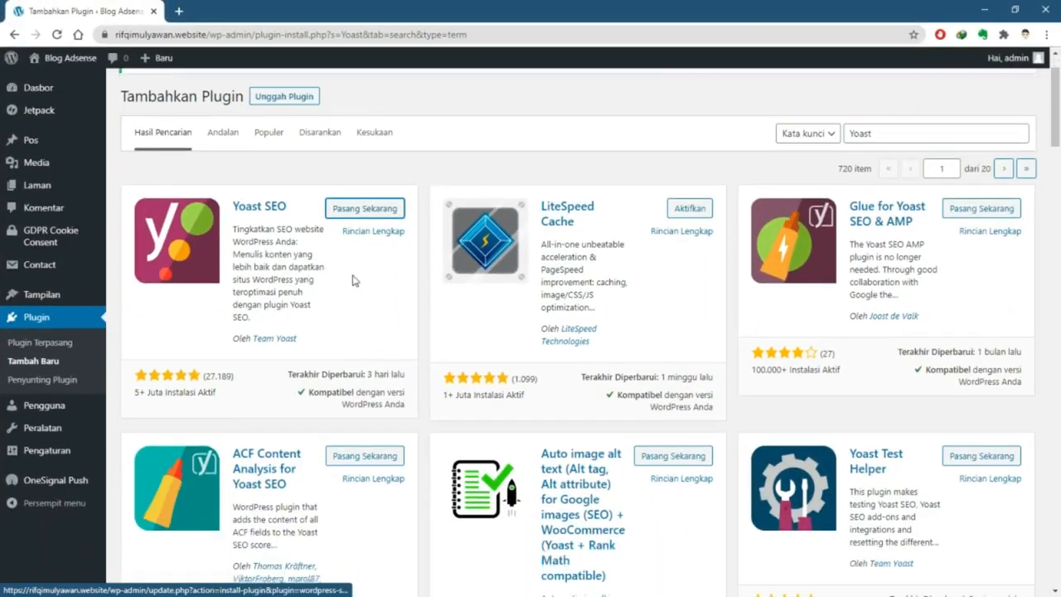
{"action": "left_click", "coordinate": [365, 208]}
{"action": "scroll", "coordinate": [364, 215], "scroll_direction": "up", "scroll_amount": 1}
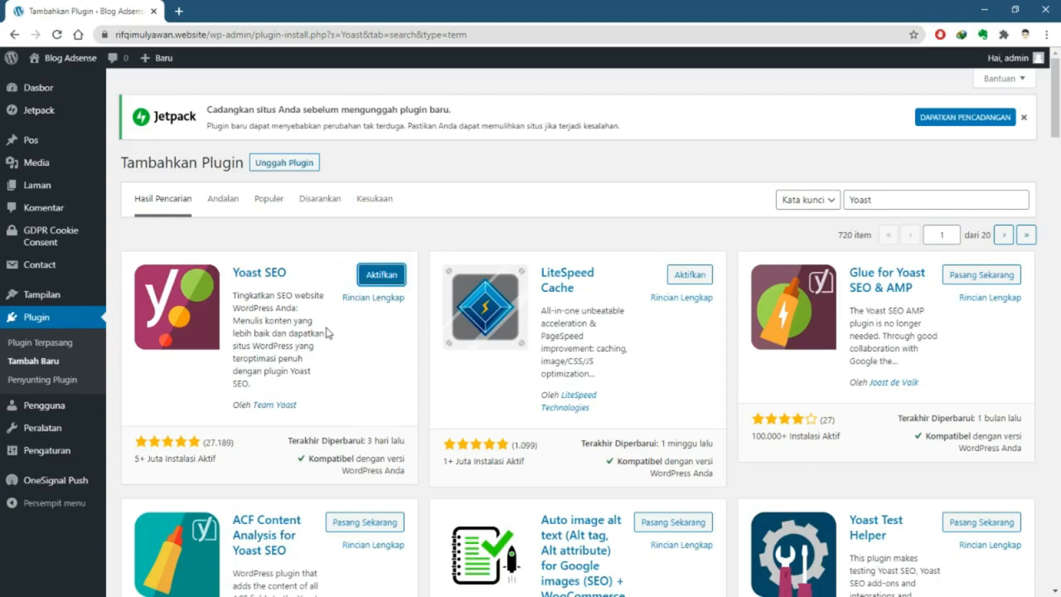
{"action": "left_click", "coordinate": [393, 277]}
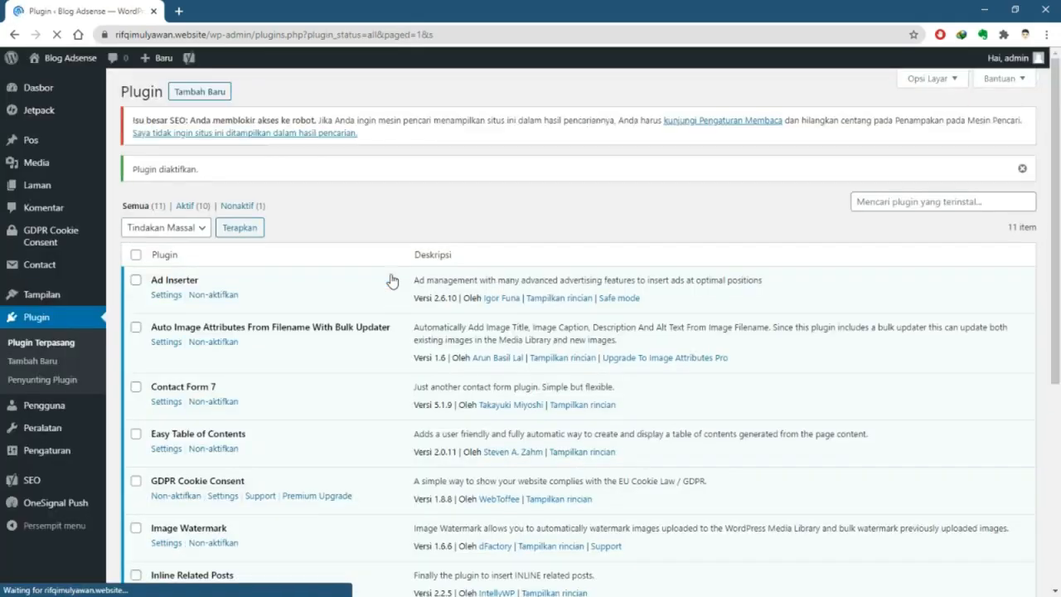
Open the general settings of the Yoast SEO plugin and display its Fitur settings
{"action": "scroll", "coordinate": [294, 163], "scroll_direction": "down", "scroll_amount": 5}
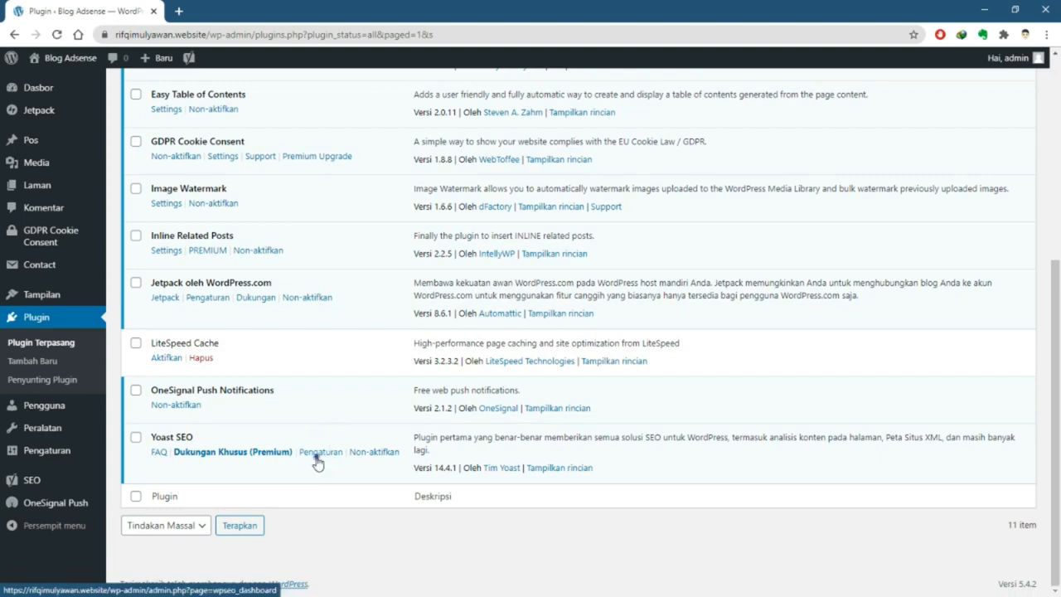
{"action": "left_click", "coordinate": [317, 458]}
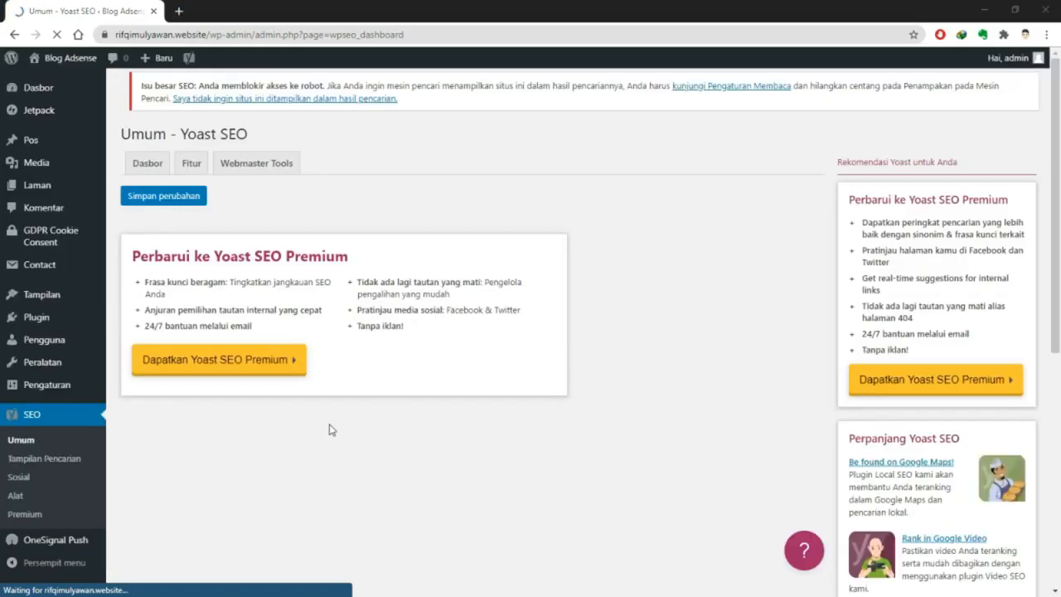
{"action": "scroll", "coordinate": [327, 429], "scroll_direction": "down", "scroll_amount": 1}
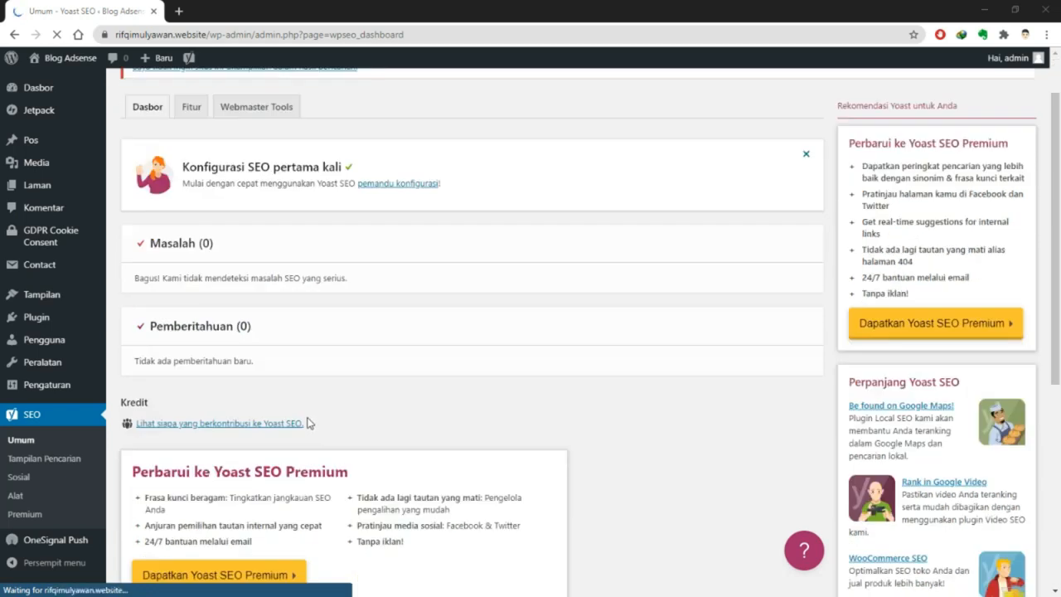
{"action": "scroll", "coordinate": [307, 422], "scroll_direction": "up", "scroll_amount": 1}
{"action": "scroll", "coordinate": [307, 378], "scroll_direction": "down", "scroll_amount": 2}
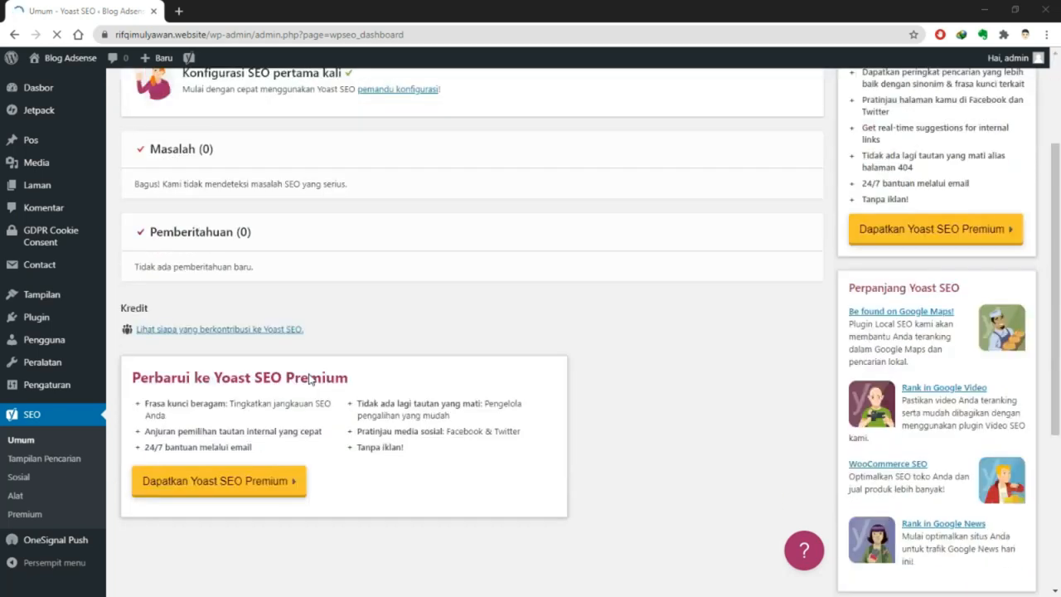
{"action": "scroll", "coordinate": [307, 377], "scroll_direction": "up", "scroll_amount": 2}
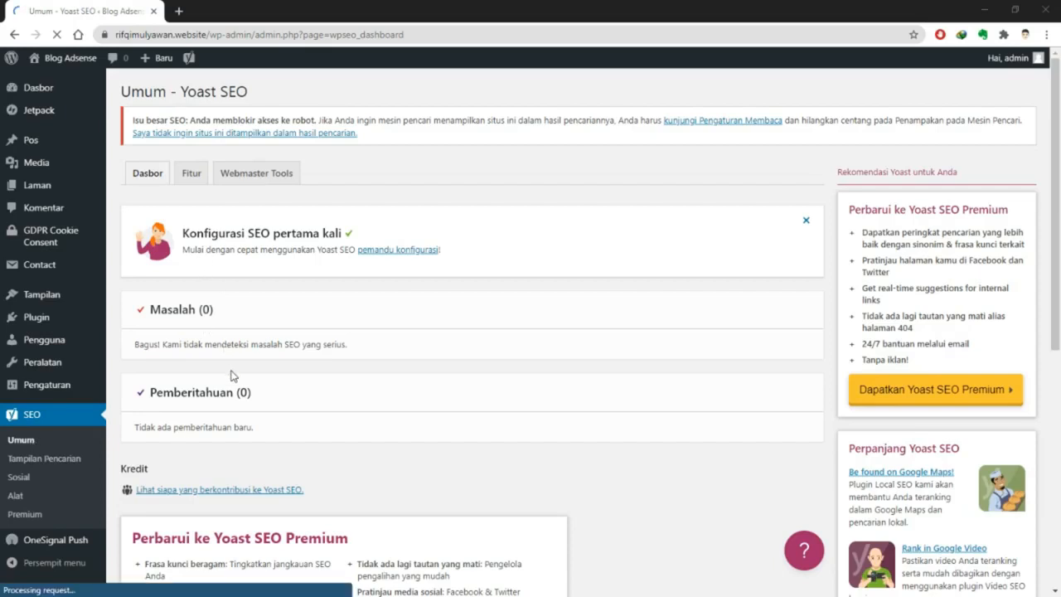
{"action": "left_click", "coordinate": [189, 179]}
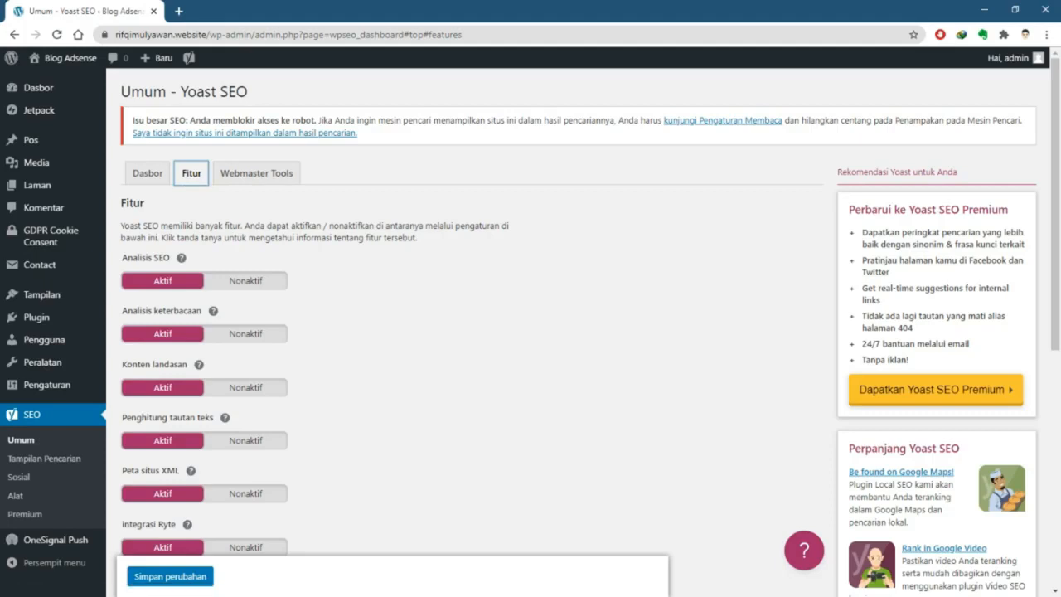
Deactivate the Analisis keterbacaan and Penghitung tautan teks features in Yoast SEO and save the changes
{"action": "key", "text": "alt+Tab"}
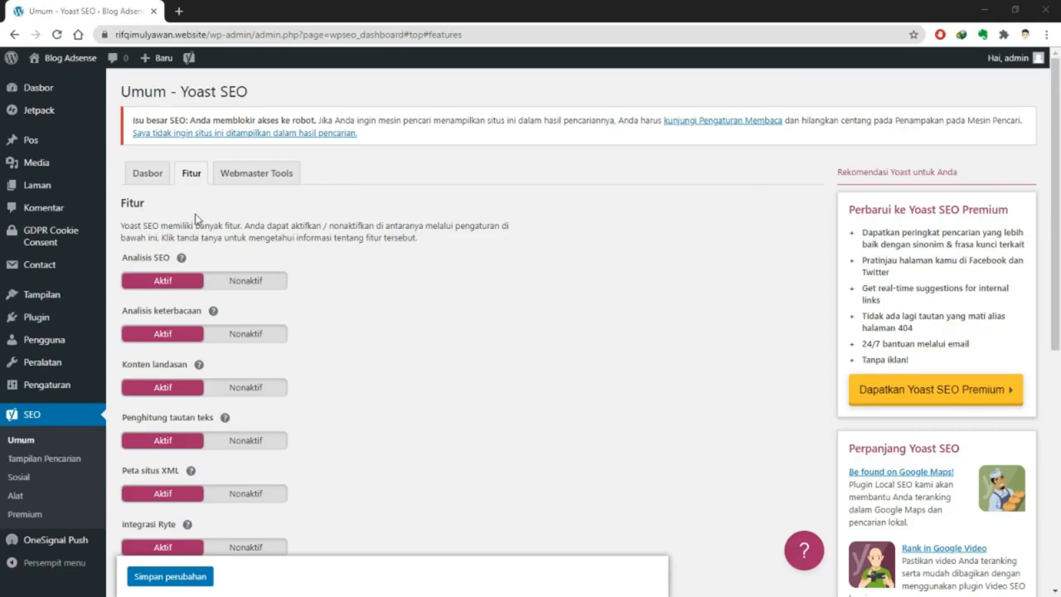
{"action": "scroll", "coordinate": [265, 305], "scroll_direction": "down", "scroll_amount": 2}
{"action": "scroll", "coordinate": [268, 302], "scroll_direction": "up", "scroll_amount": 2}
{"action": "left_click", "coordinate": [259, 335]}
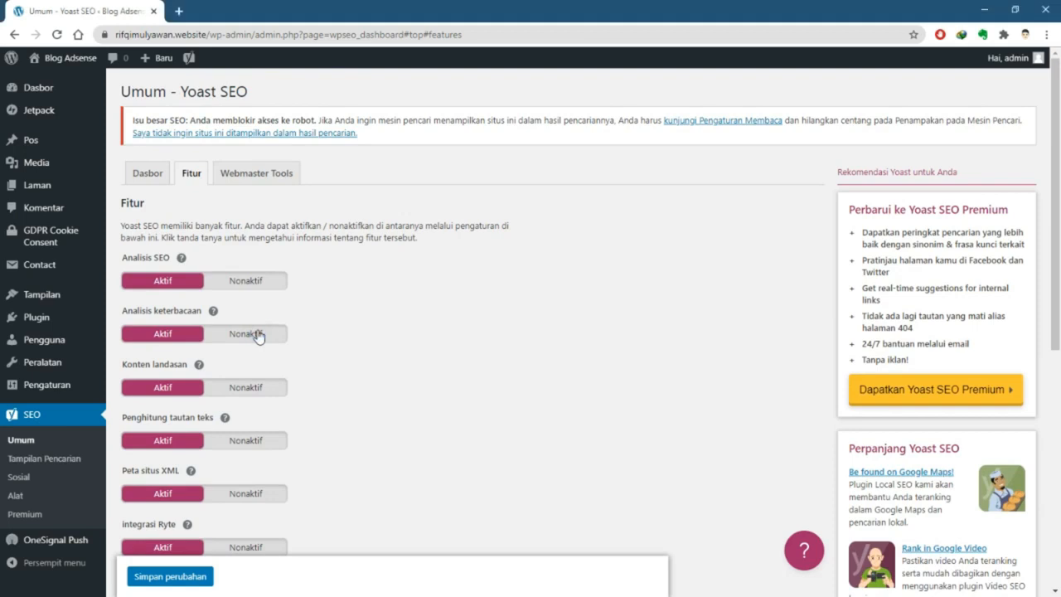
{"action": "scroll", "coordinate": [259, 333], "scroll_direction": "down", "scroll_amount": 1}
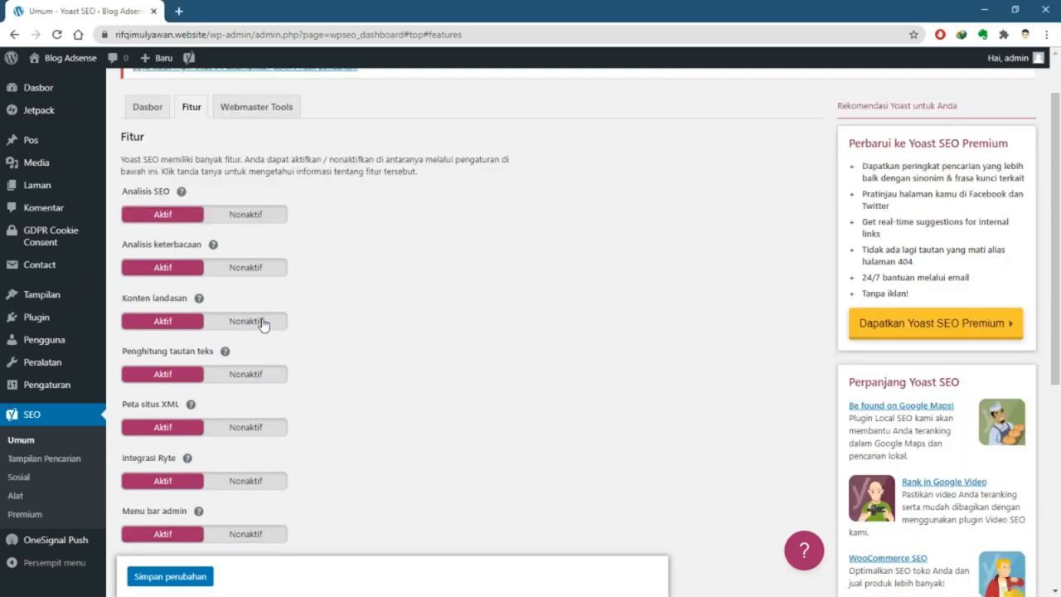
{"action": "left_click", "coordinate": [247, 373]}
{"action": "scroll", "coordinate": [251, 379], "scroll_direction": "down", "scroll_amount": 1}
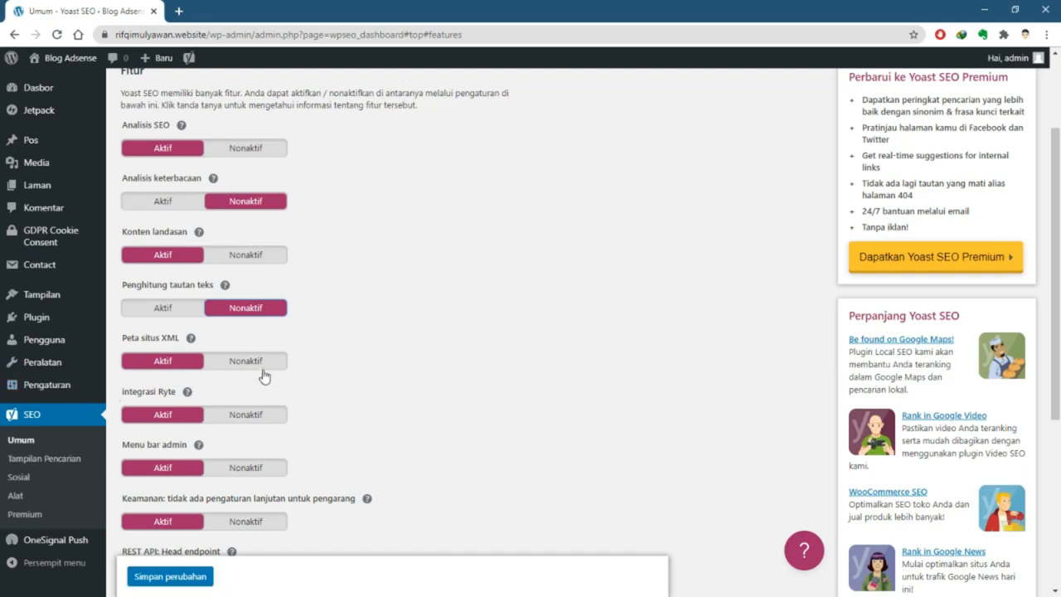
{"action": "scroll", "coordinate": [265, 373], "scroll_direction": "down", "scroll_amount": 1}
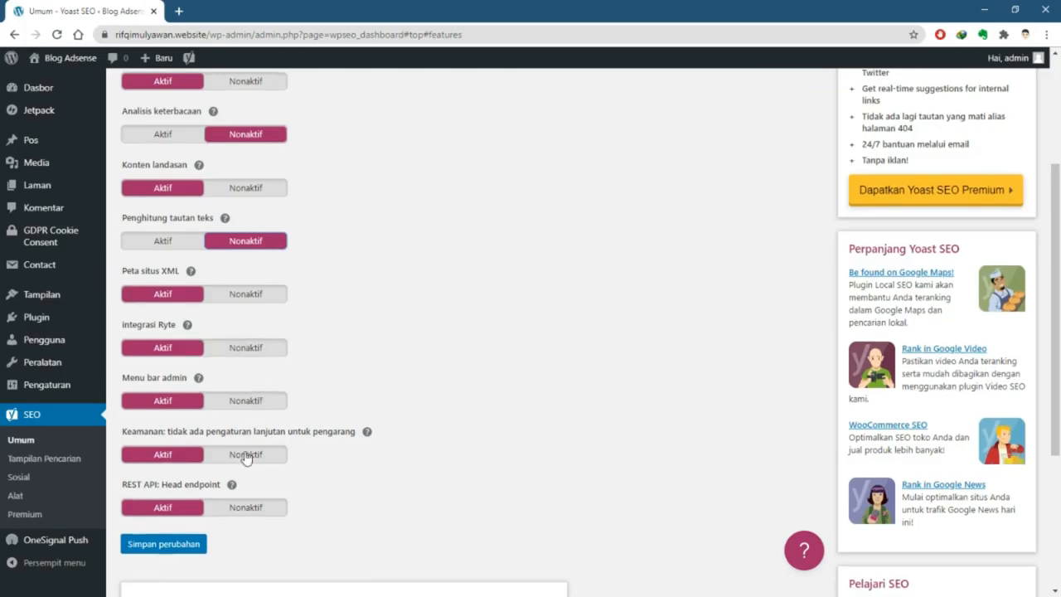
{"action": "scroll", "coordinate": [245, 449], "scroll_direction": "down", "scroll_amount": 1}
{"action": "scroll", "coordinate": [244, 453], "scroll_direction": "up", "scroll_amount": 4}
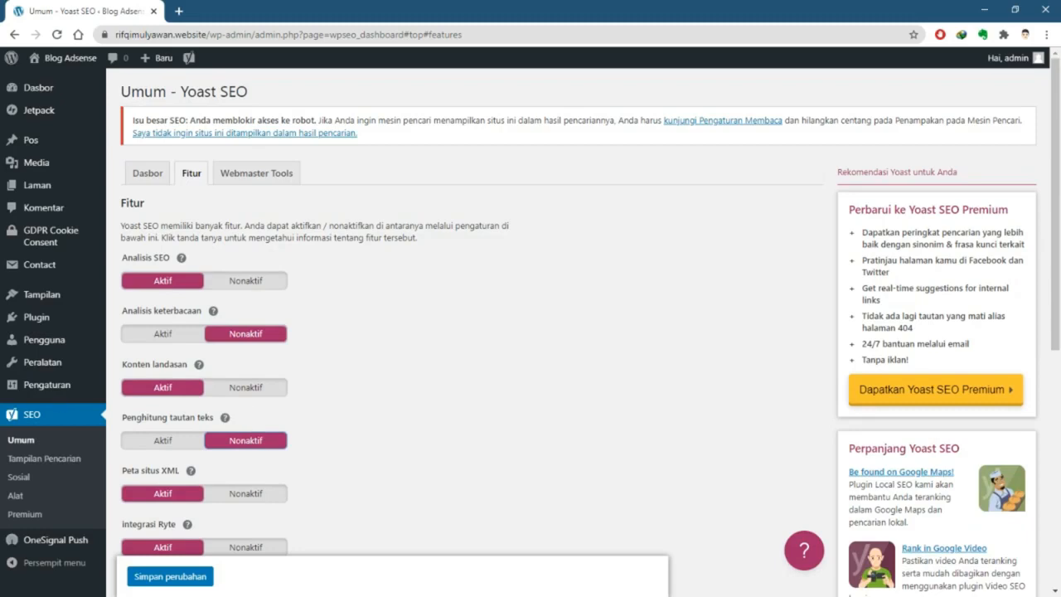
{"action": "scroll", "coordinate": [343, 395], "scroll_direction": "down", "scroll_amount": 5}
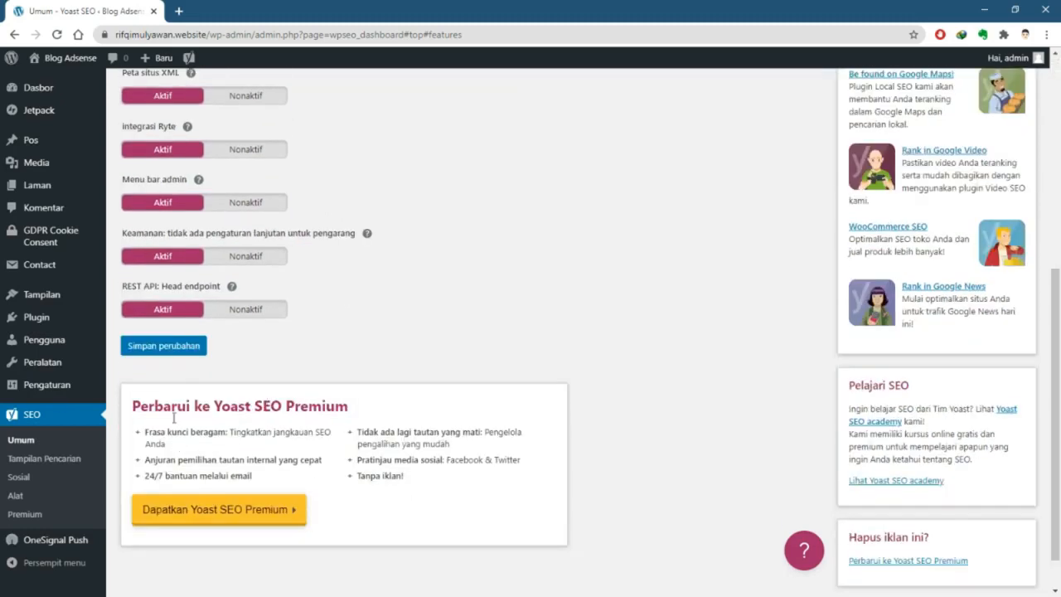
{"action": "left_click", "coordinate": [175, 349]}
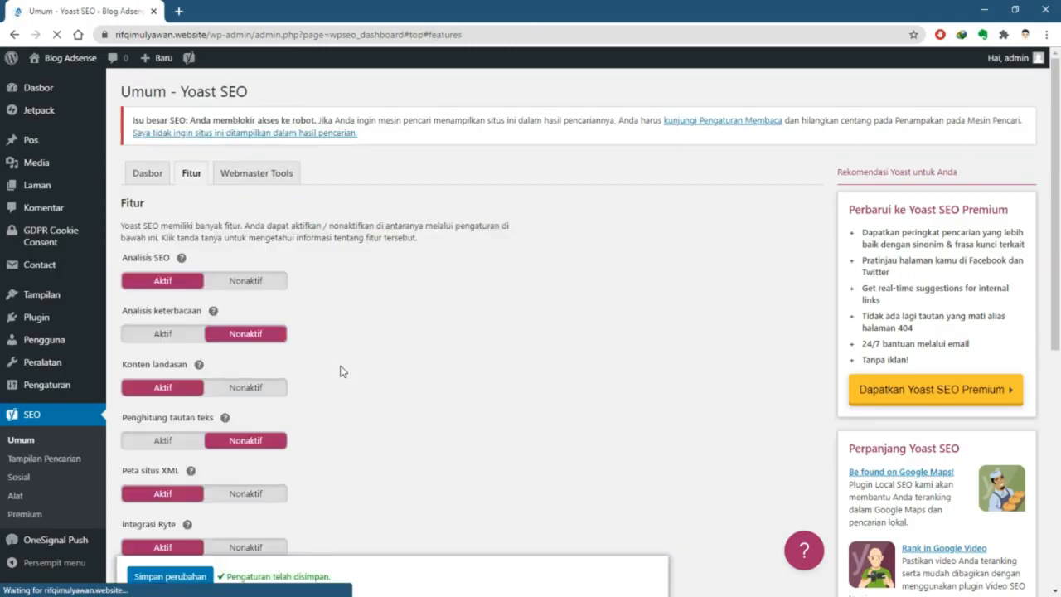
Display the Webmaster Tools verification settings and open the Google Search Console verification page for the site in a new tab
{"action": "left_click", "coordinate": [257, 183]}
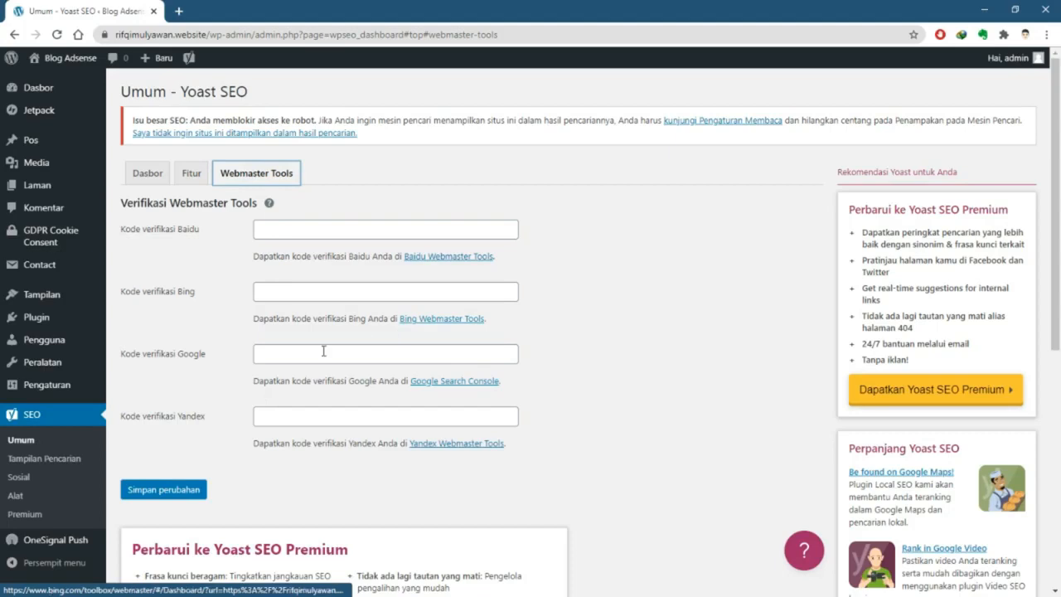
{"action": "right_click", "coordinate": [437, 392]}
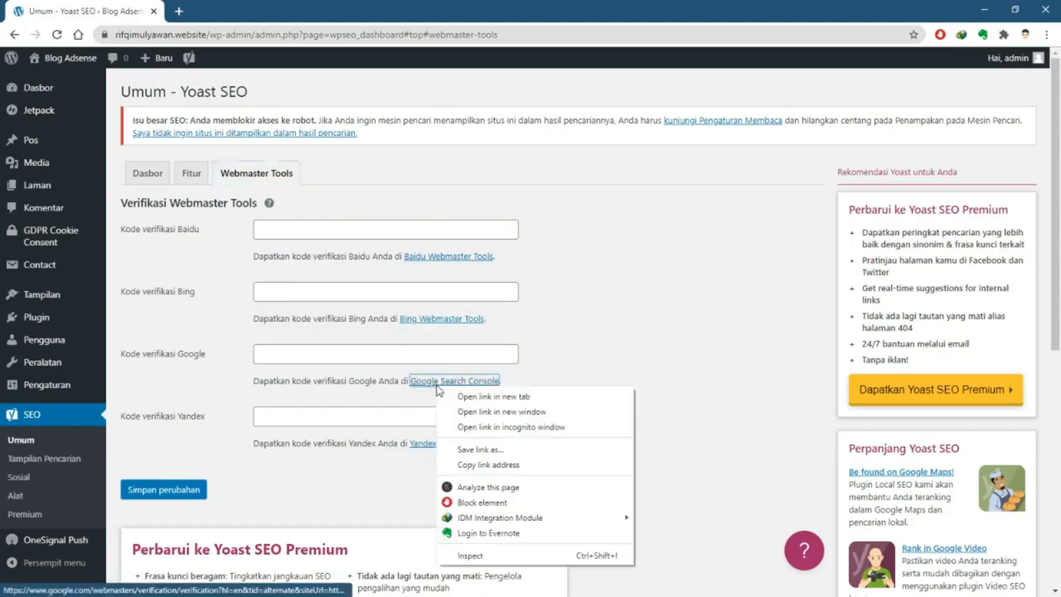
{"action": "left_click", "coordinate": [401, 395]}
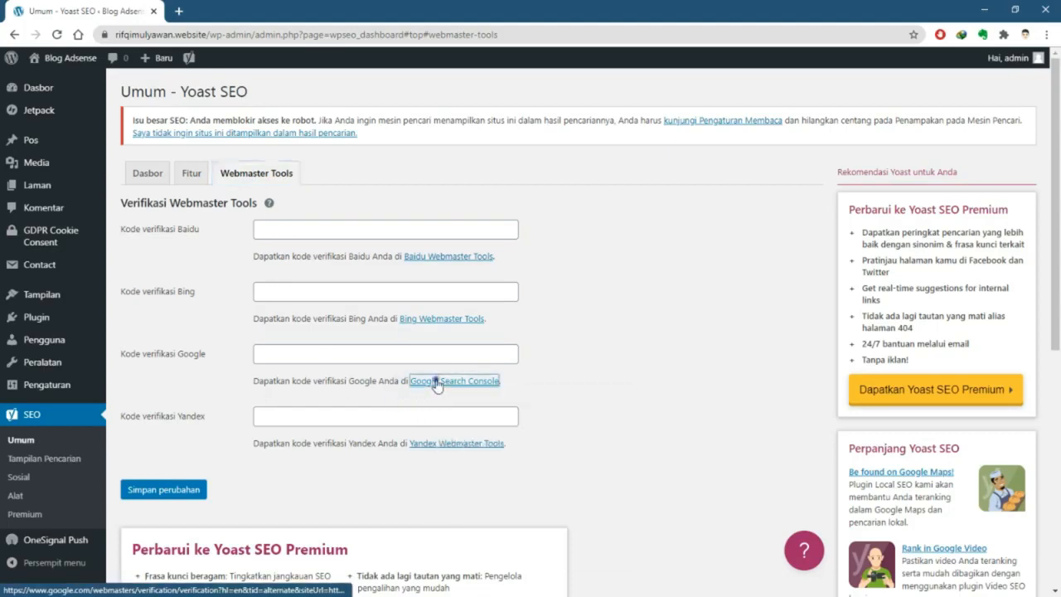
{"action": "left_click", "coordinate": [435, 382]}
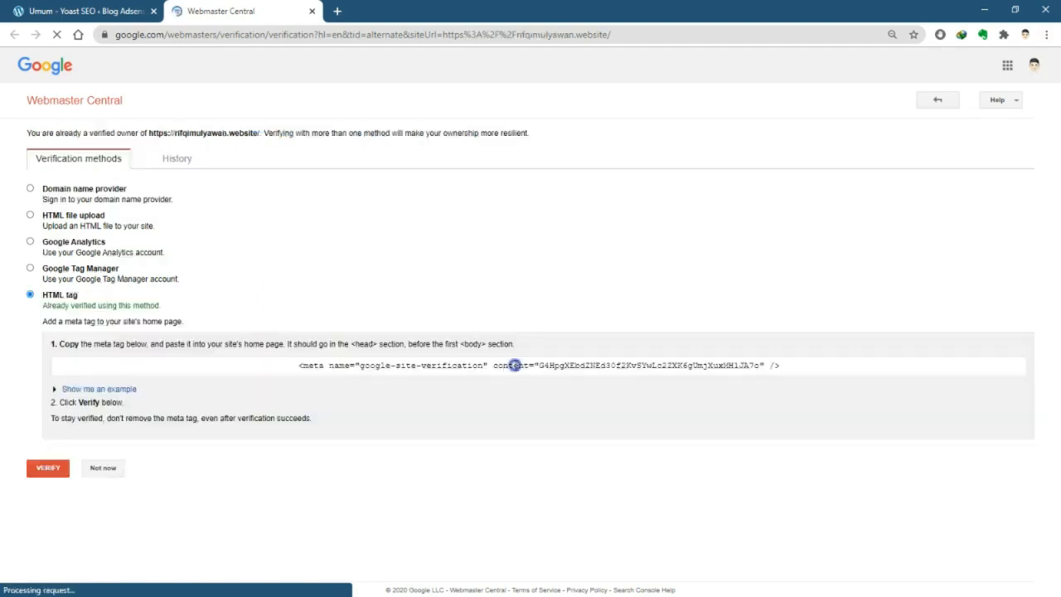
Select the verification code inside the HTML meta tag on Google Webmaster Central and request verification of the site
{"action": "left_click", "coordinate": [515, 365]}
{"action": "left_click", "coordinate": [542, 366]}
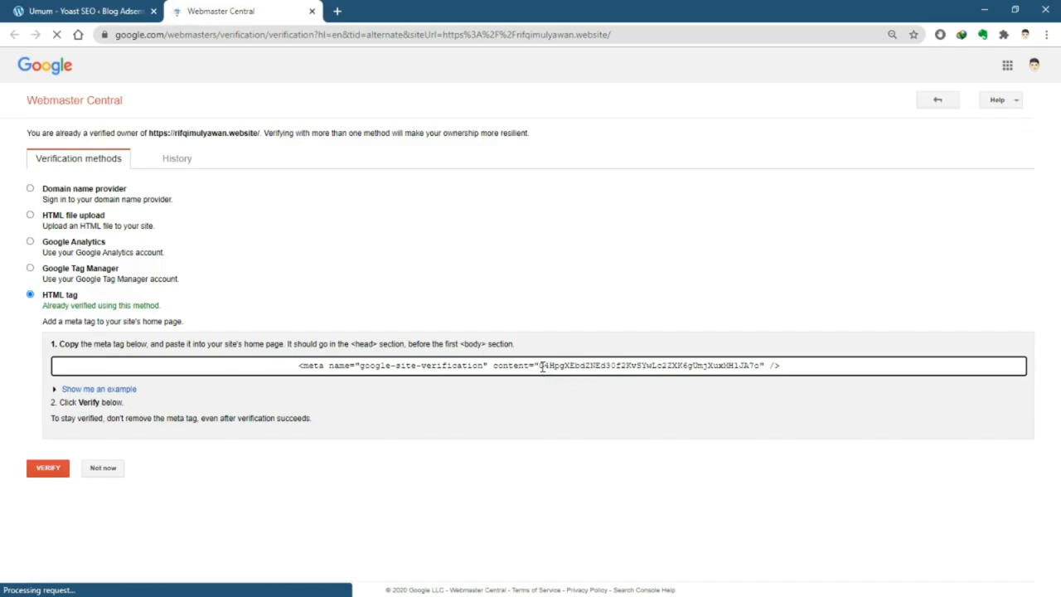
{"action": "left_click_drag", "start_coordinate": [541, 366], "coordinate": [756, 367]}
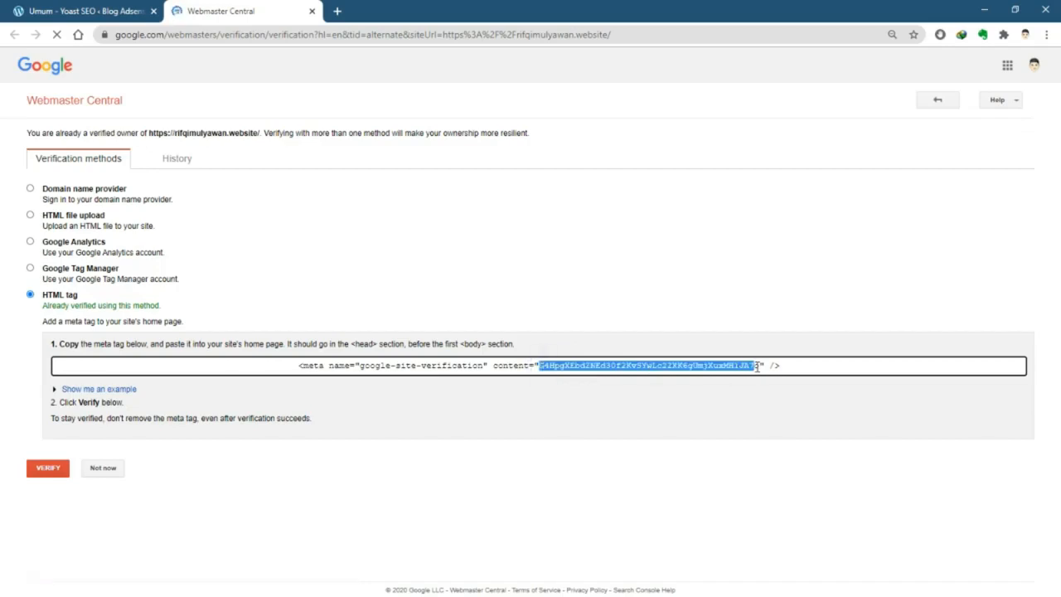
{"action": "left_click", "coordinate": [757, 367]}
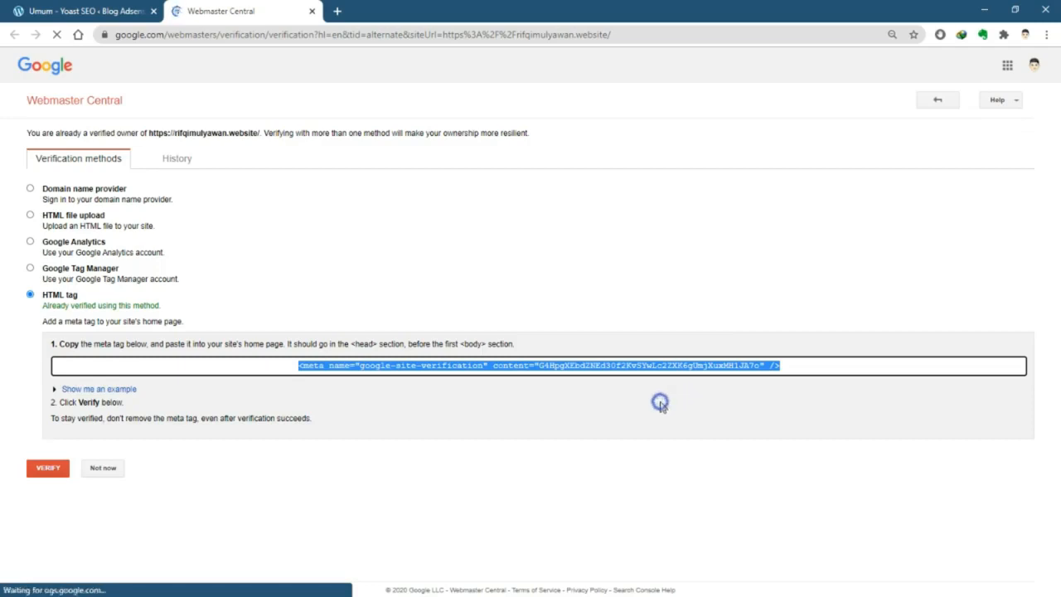
{"action": "left_click", "coordinate": [290, 378]}
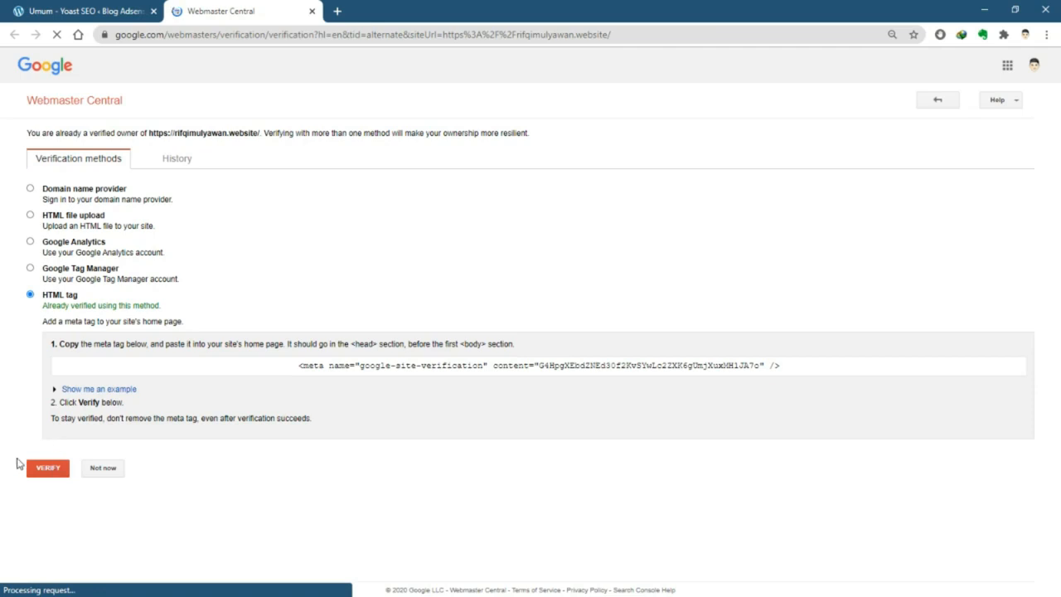
{"action": "left_click", "coordinate": [46, 469]}
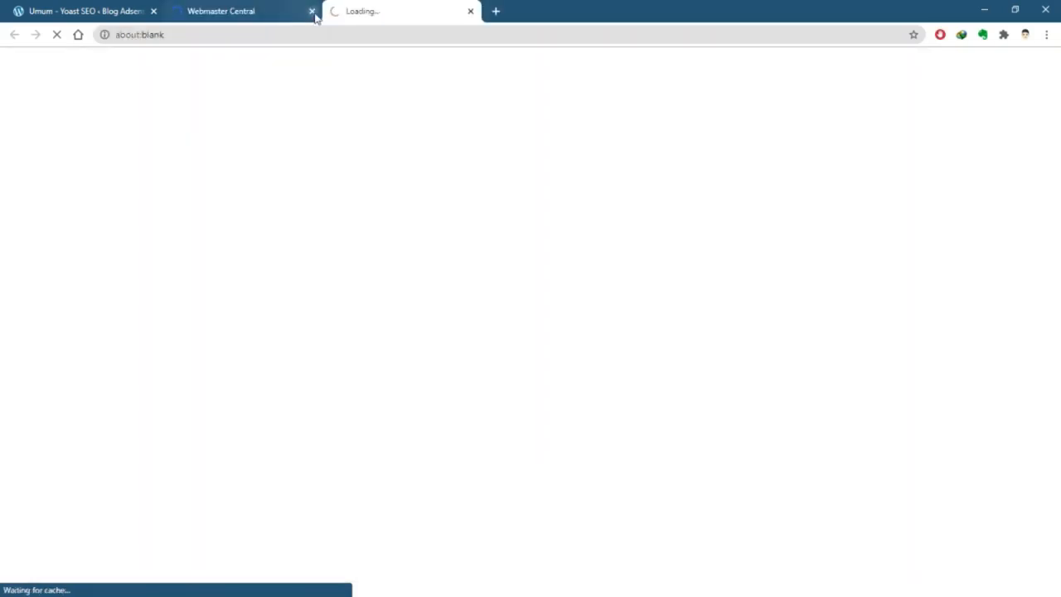
Check the Google verification code field in Yoast SEO, then verify the site on Webmaster Central using the HTML tag method
{"action": "left_click", "coordinate": [106, 14]}
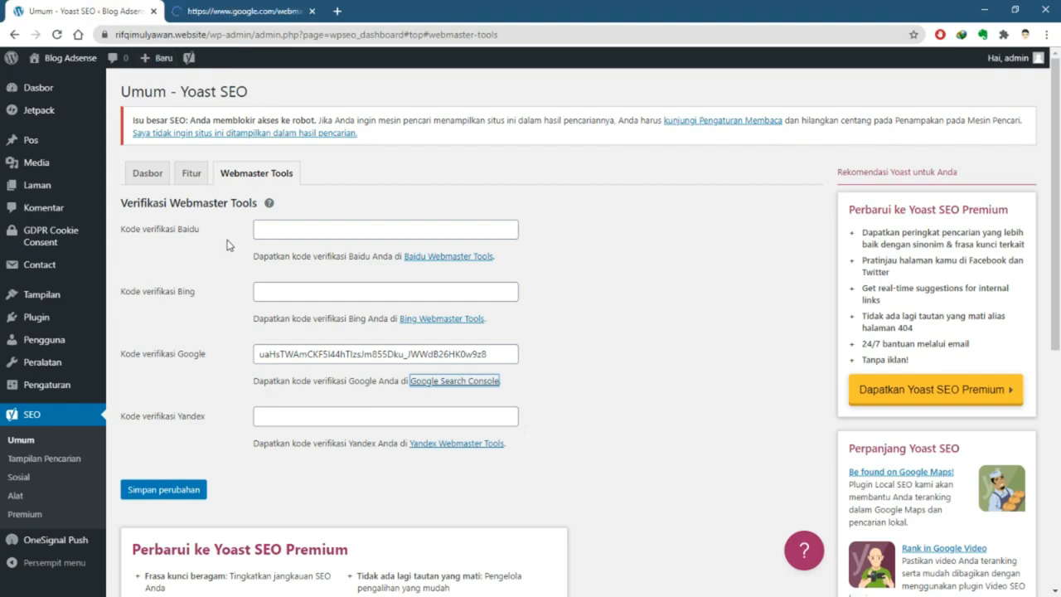
{"action": "left_click", "coordinate": [243, 11]}
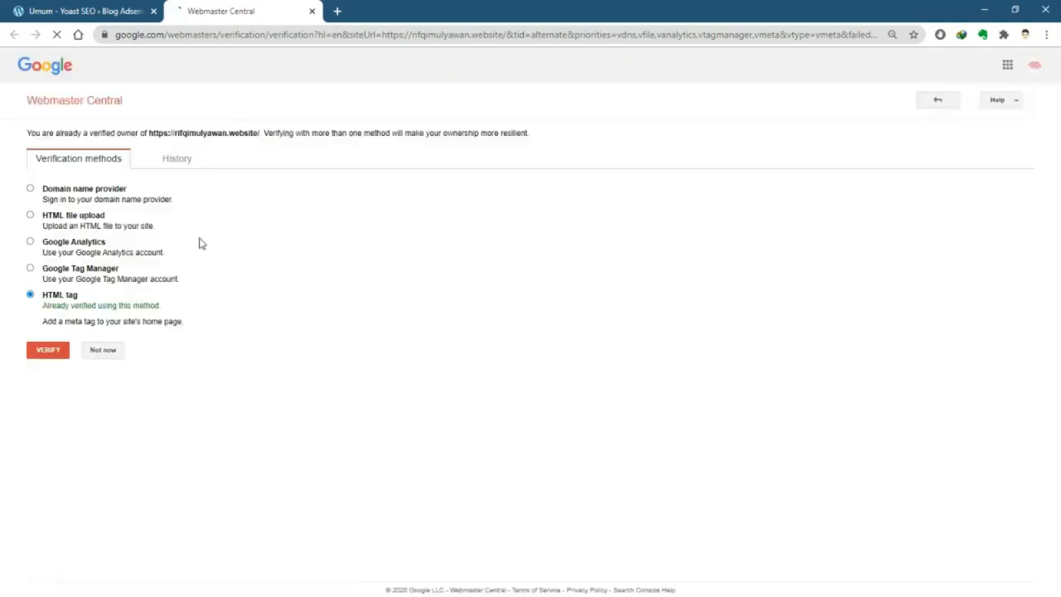
{"action": "left_click", "coordinate": [65, 301]}
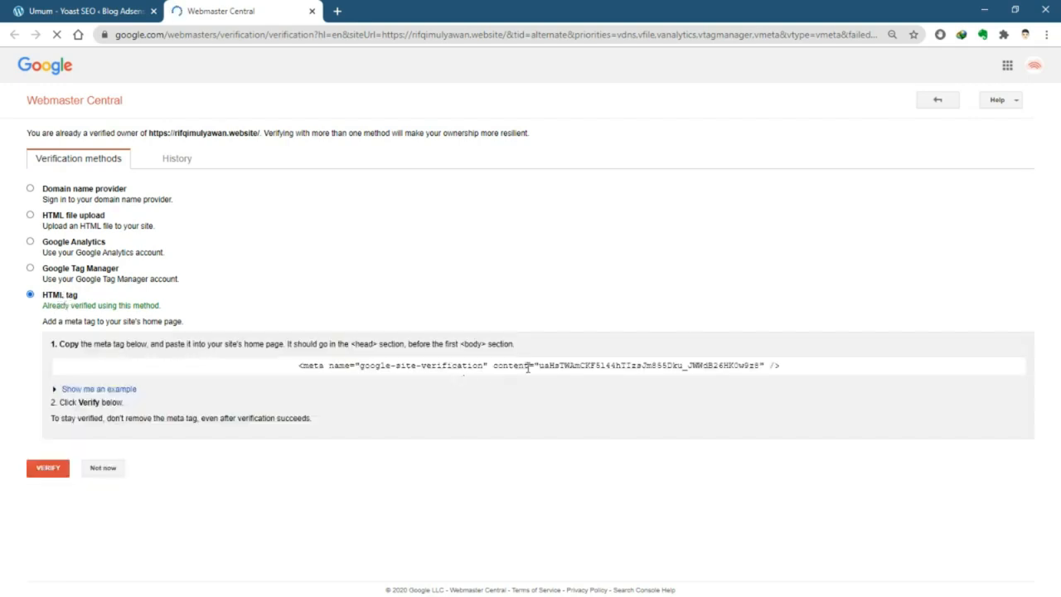
{"action": "left_click_drag", "start_coordinate": [540, 365], "coordinate": [757, 371]}
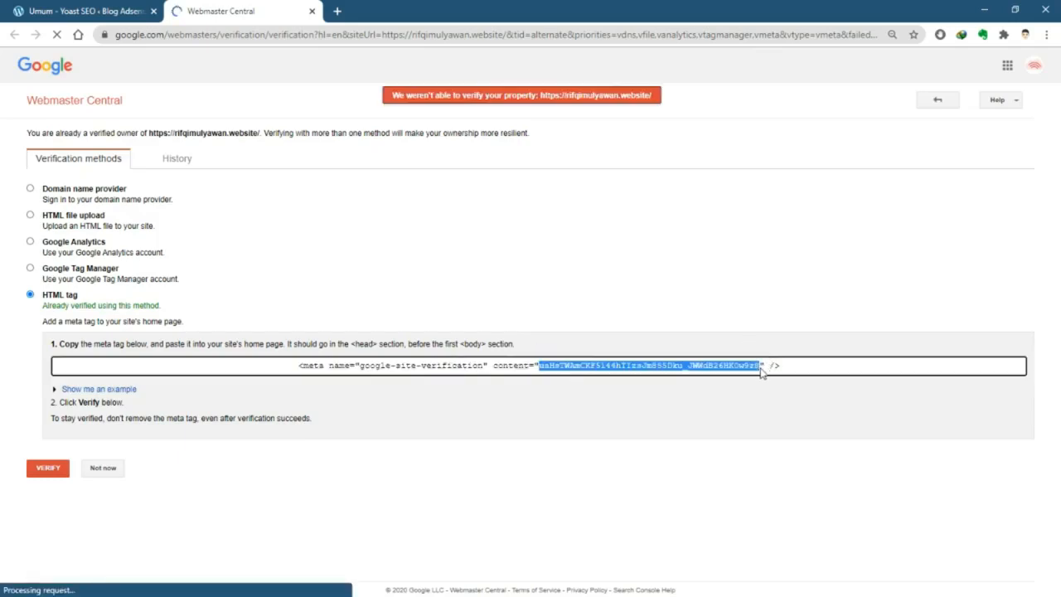
{"action": "triple_click", "coordinate": [760, 369]}
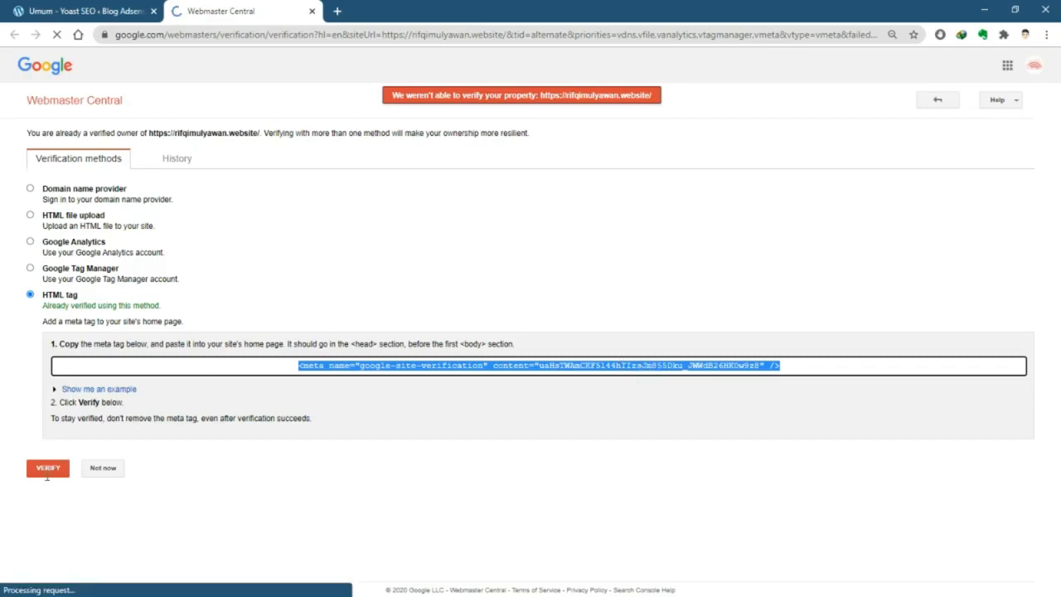
{"action": "left_click", "coordinate": [55, 467]}
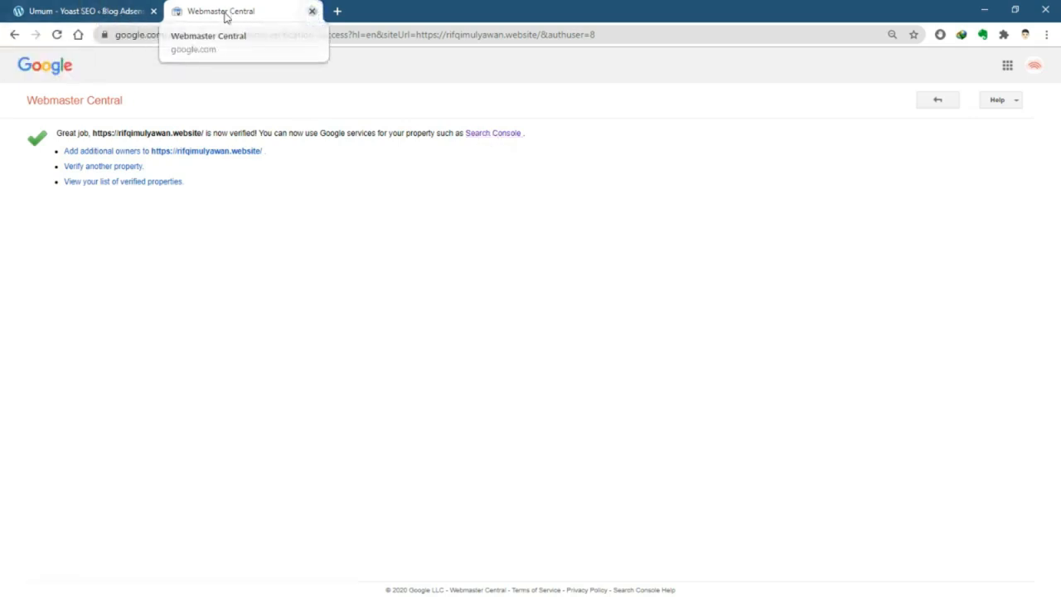
Close the Google Webmaster Central page and return to the verification code fields in Yoast SEO
{"action": "left_click", "coordinate": [314, 12]}
{"action": "left_click", "coordinate": [320, 225]}
{"action": "left_click", "coordinate": [327, 353]}
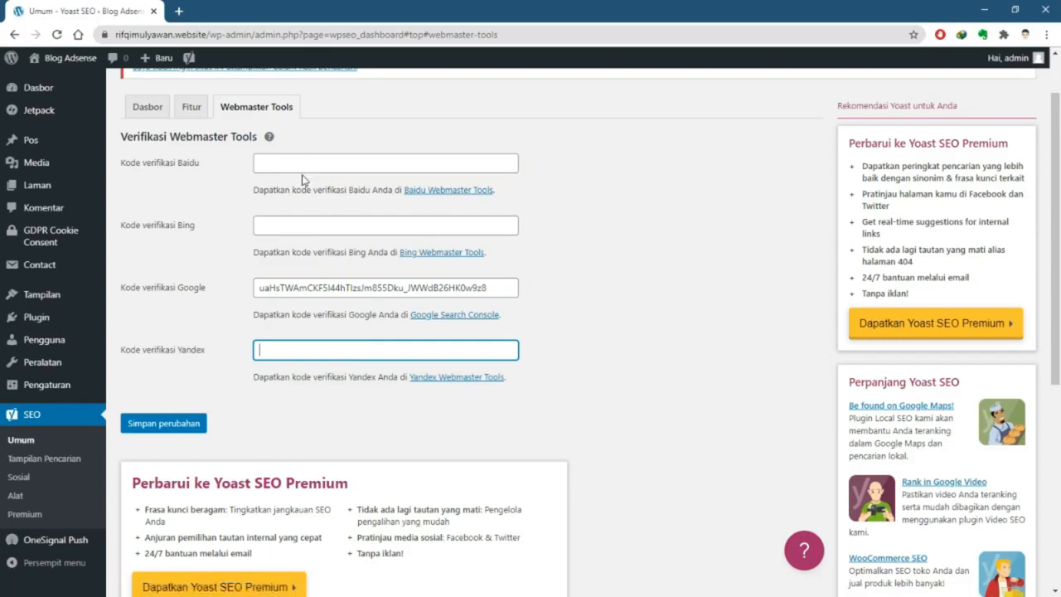
{"action": "scroll", "coordinate": [291, 298], "scroll_direction": "up", "scroll_amount": 1}
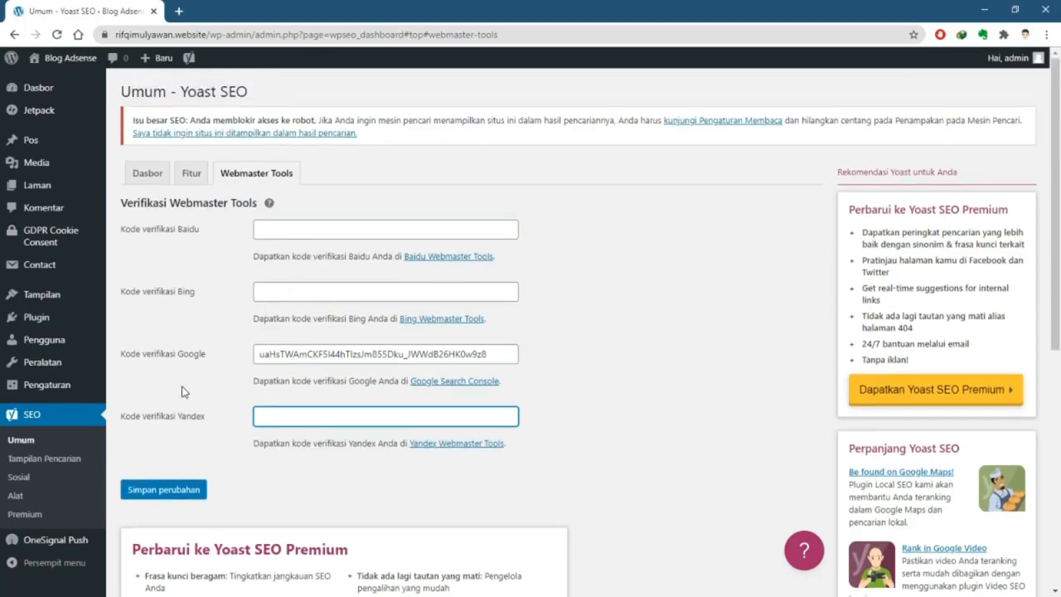
Open the Tampilan Pencarian settings and examine the title separators, homepage SEO title and meta description
{"action": "left_click", "coordinate": [77, 461]}
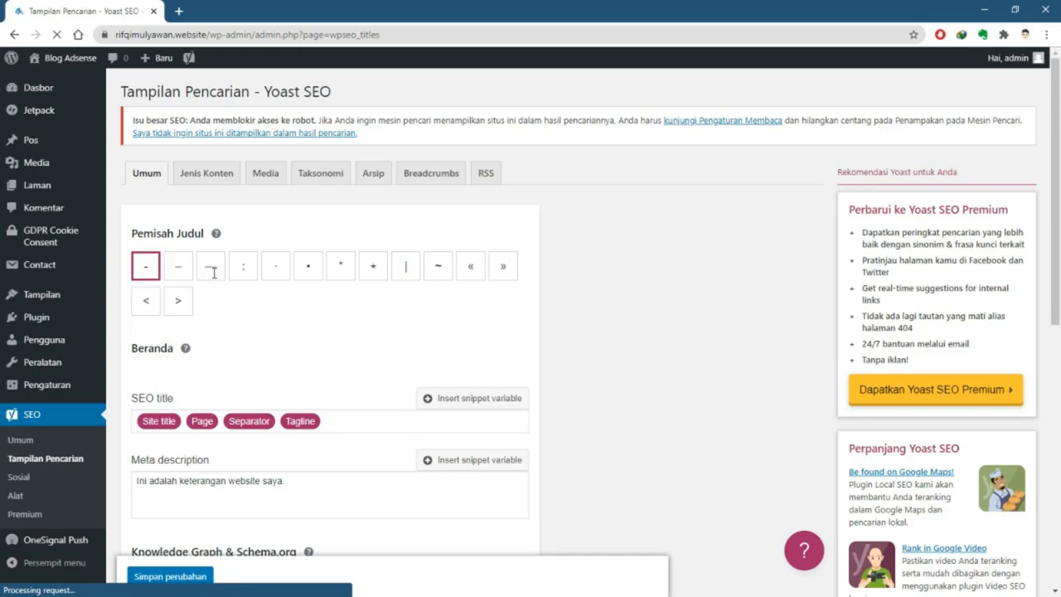
{"action": "scroll", "coordinate": [213, 271], "scroll_direction": "down", "scroll_amount": 1}
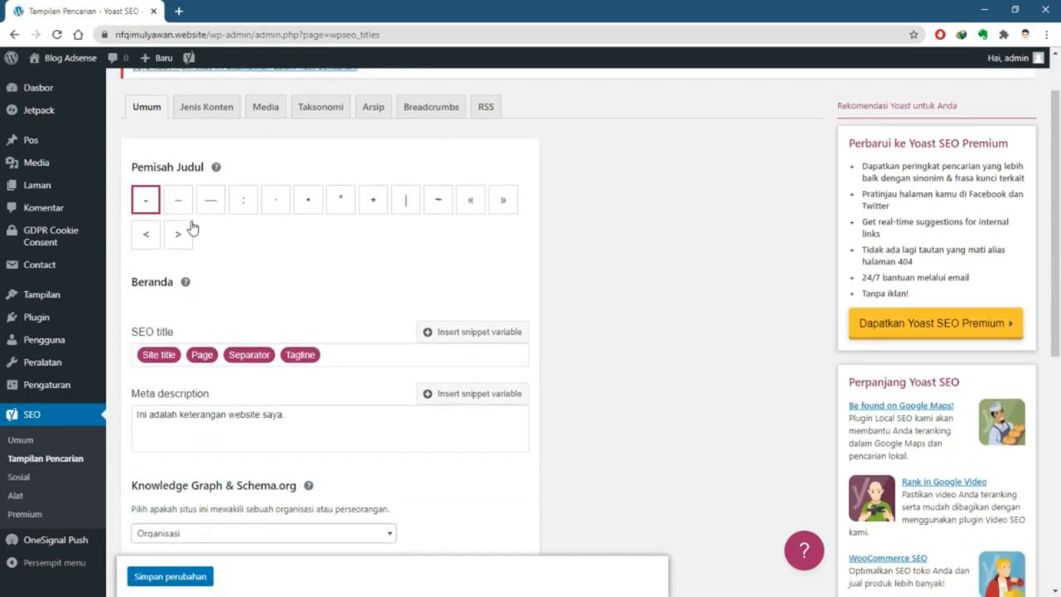
{"action": "scroll", "coordinate": [192, 228], "scroll_direction": "down", "scroll_amount": 1}
{"action": "left_click", "coordinate": [376, 288]}
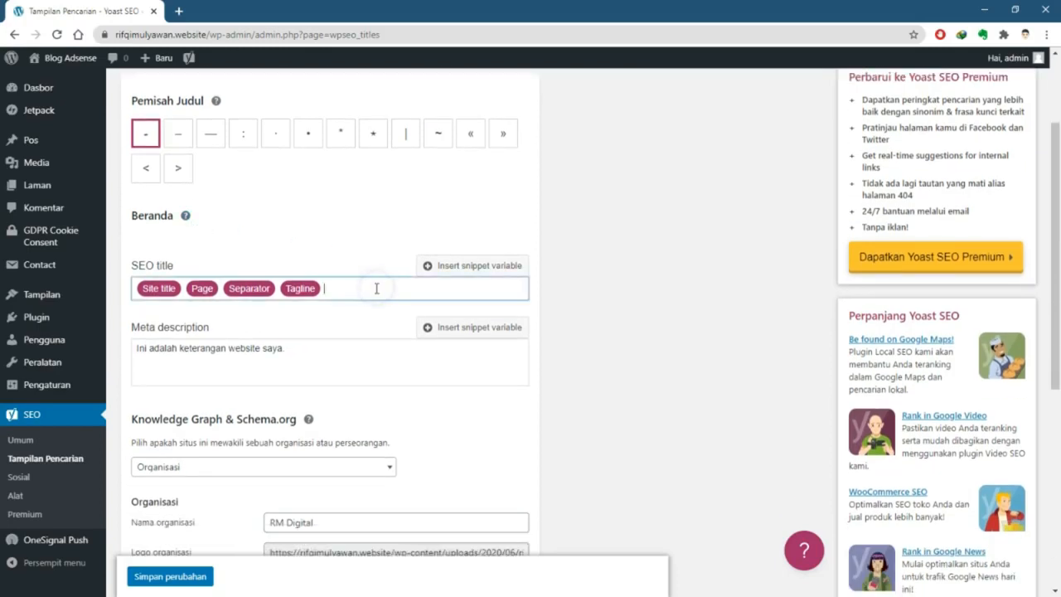
{"action": "scroll", "coordinate": [362, 269], "scroll_direction": "up", "scroll_amount": 1}
{"action": "scroll", "coordinate": [356, 273], "scroll_direction": "down", "scroll_amount": 2}
{"action": "left_click", "coordinate": [355, 280]}
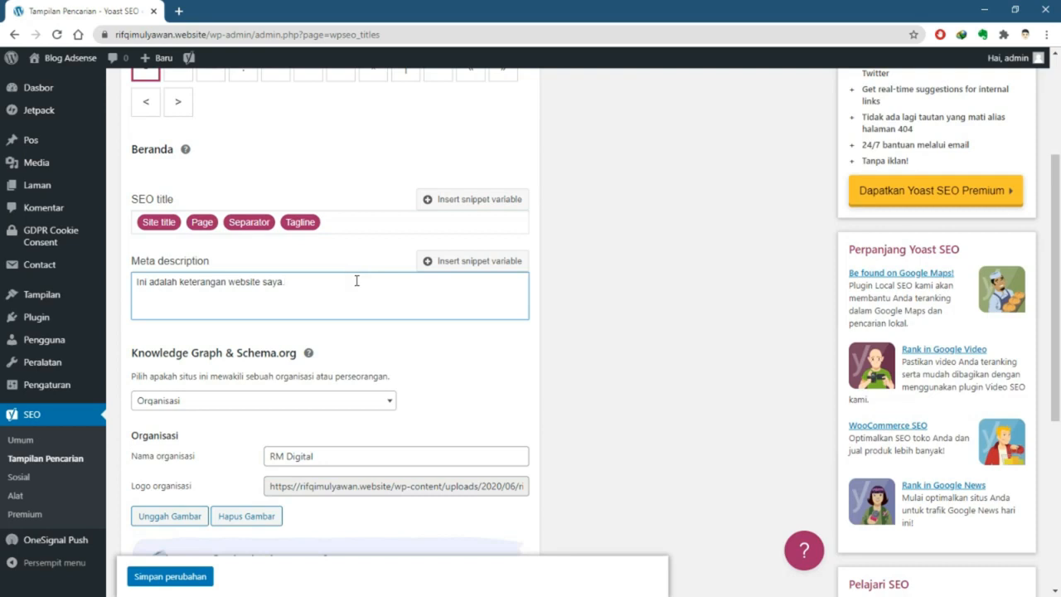
{"action": "type", "text": "."}
{"action": "scroll", "coordinate": [350, 289], "scroll_direction": "up", "scroll_amount": 4}
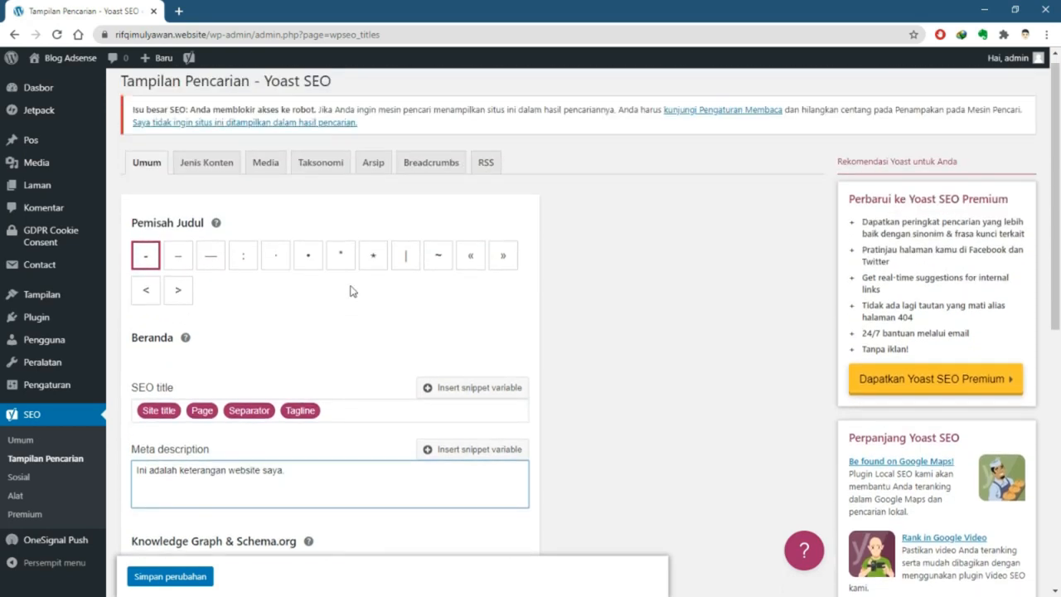
{"action": "scroll", "coordinate": [351, 289], "scroll_direction": "down", "scroll_amount": 3}
{"action": "scroll", "coordinate": [322, 359], "scroll_direction": "down", "scroll_amount": 1}
Try Orang as the Knowledge Graph representation, view its user choices, and set the representation back to Organisasi
{"action": "left_click", "coordinate": [317, 401]}
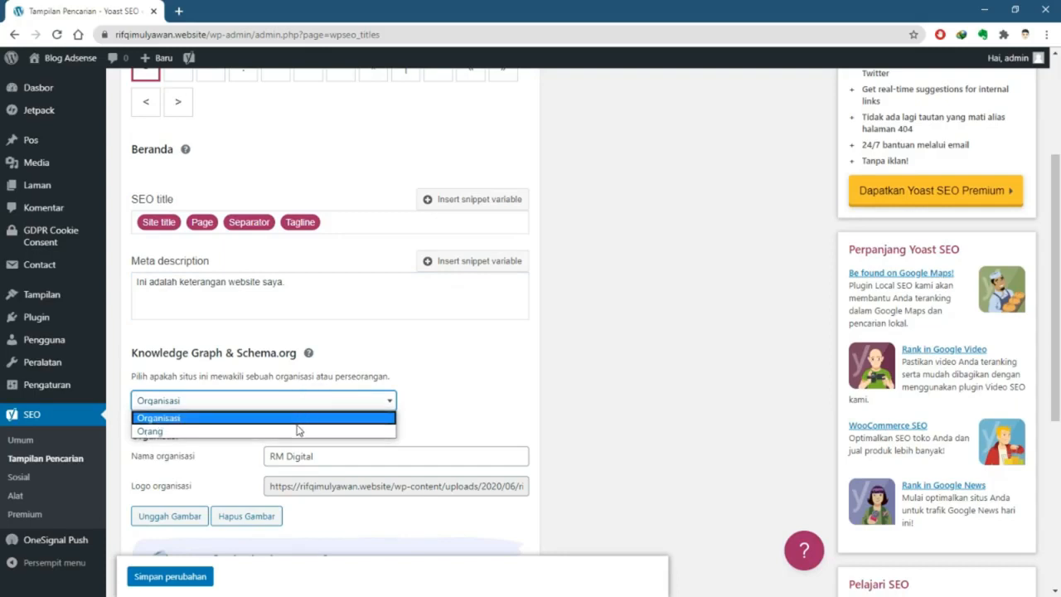
{"action": "left_click", "coordinate": [298, 431]}
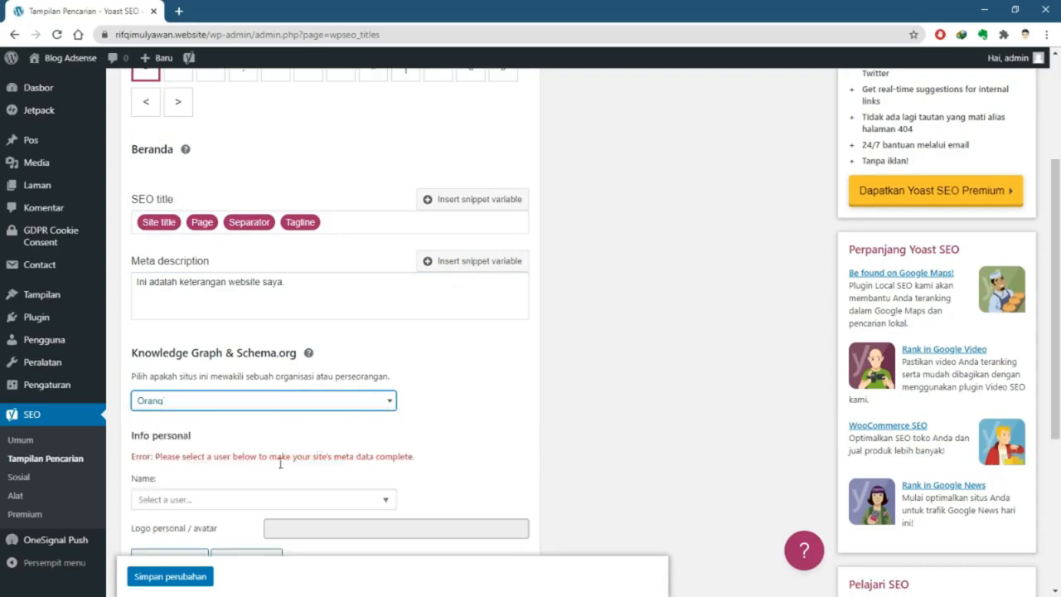
{"action": "scroll", "coordinate": [280, 461], "scroll_direction": "down", "scroll_amount": 2}
{"action": "left_click", "coordinate": [288, 372]}
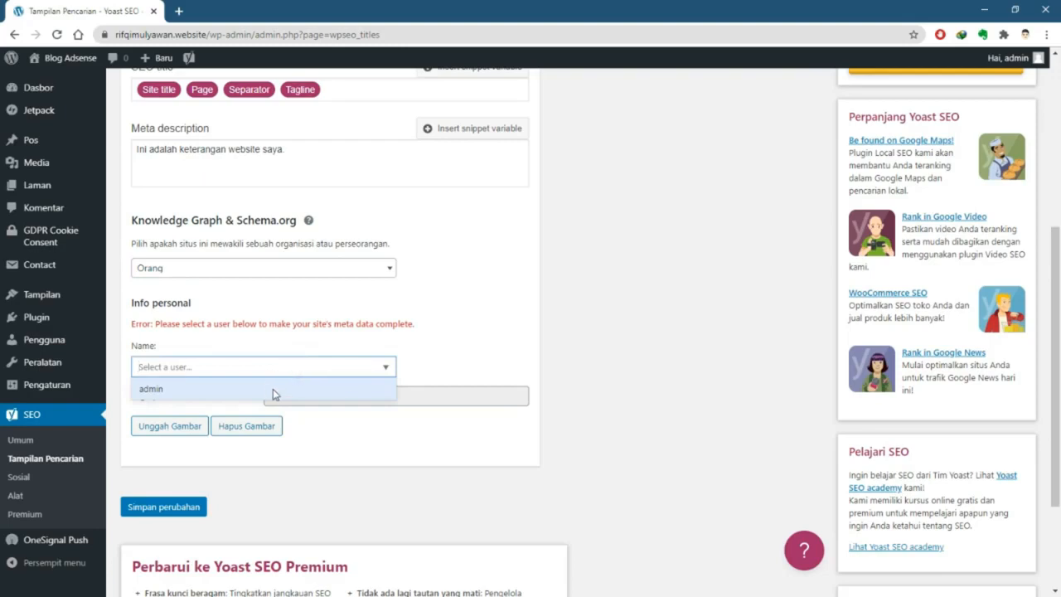
{"action": "left_click", "coordinate": [306, 268]}
{"action": "left_click", "coordinate": [287, 282]}
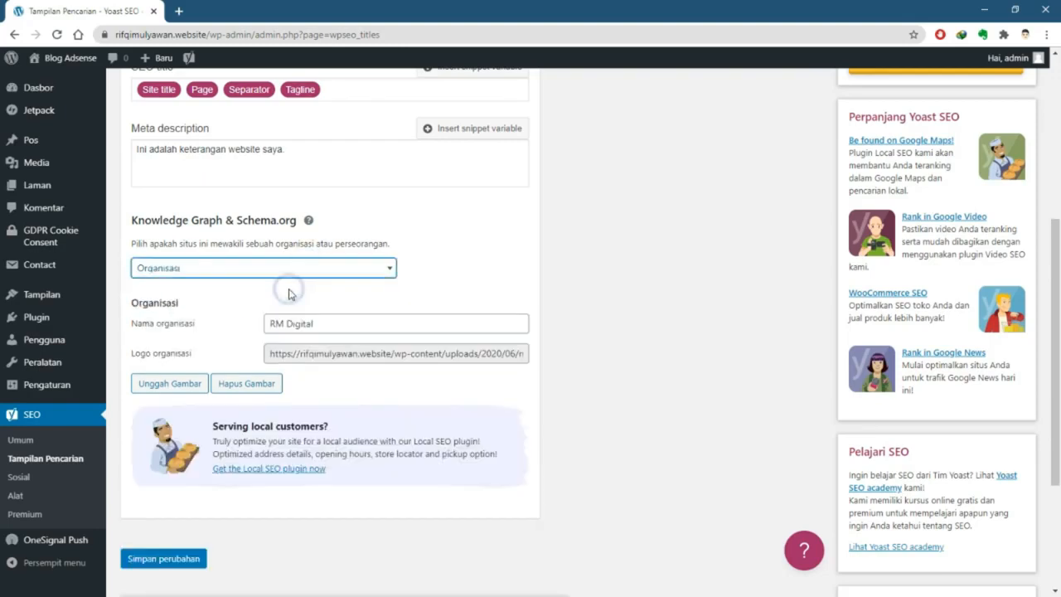
Use the RM favicon image from the media library as the organisation logo
{"action": "left_click", "coordinate": [195, 382]}
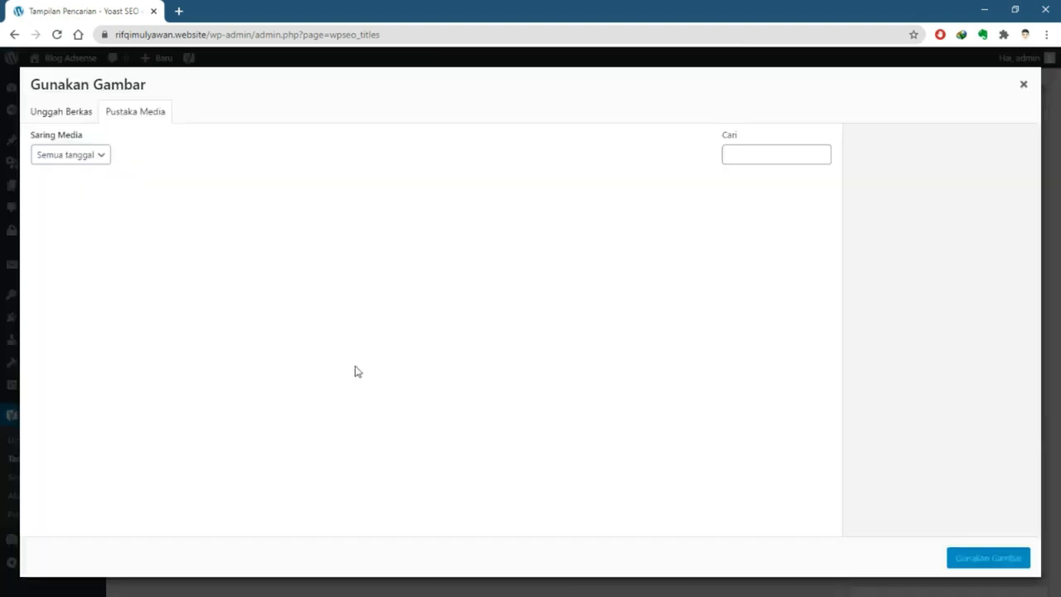
{"action": "left_click", "coordinate": [97, 251]}
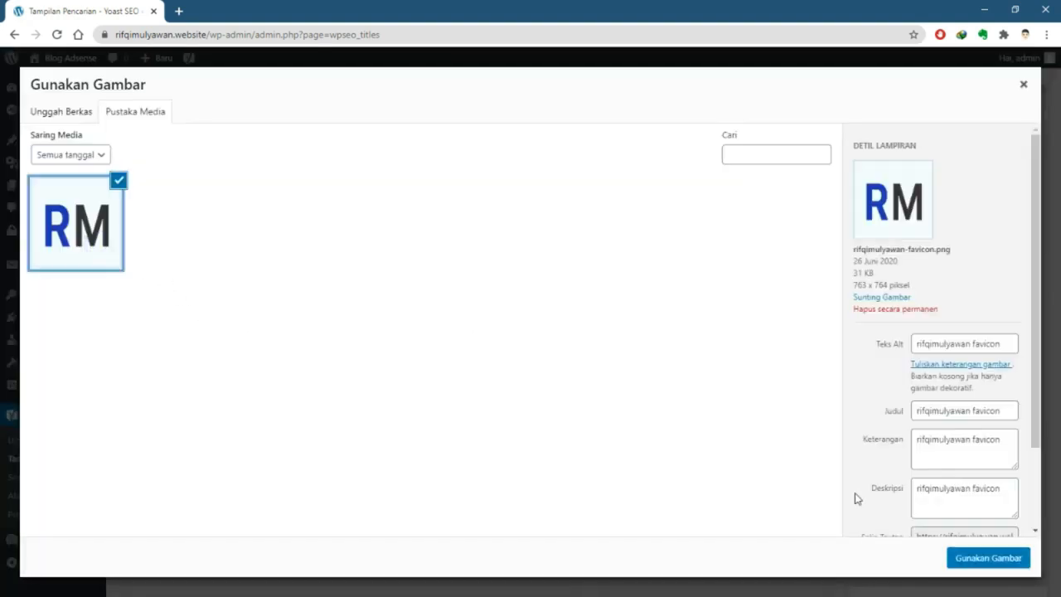
{"action": "left_click", "coordinate": [988, 557]}
Review the general search appearance settings and save the changes
{"action": "scroll", "coordinate": [393, 415], "scroll_direction": "up", "scroll_amount": 2}
{"action": "scroll", "coordinate": [392, 407], "scroll_direction": "up", "scroll_amount": 2}
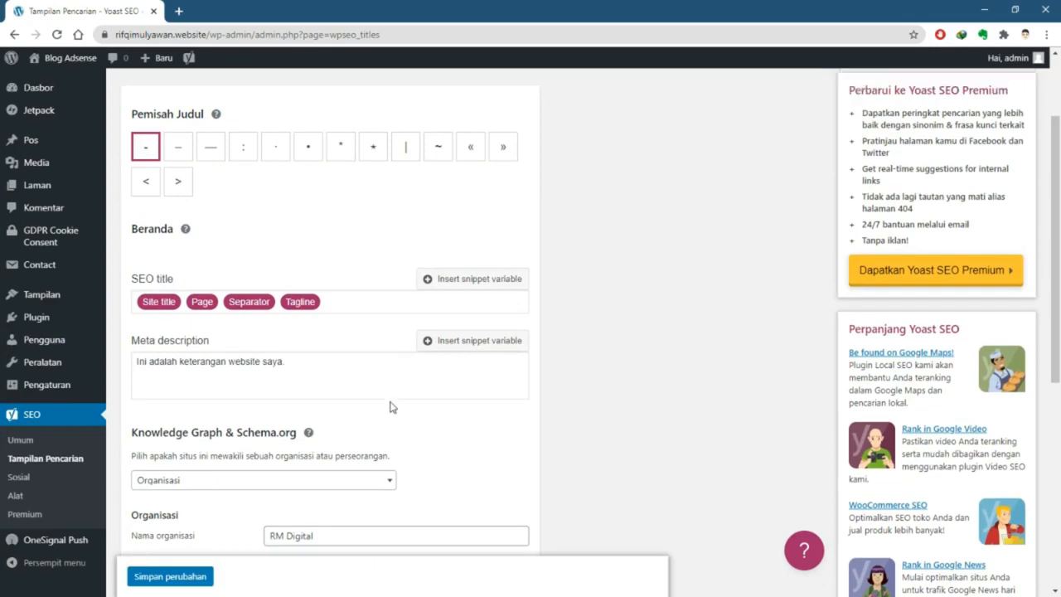
{"action": "scroll", "coordinate": [392, 395], "scroll_direction": "down", "scroll_amount": 6}
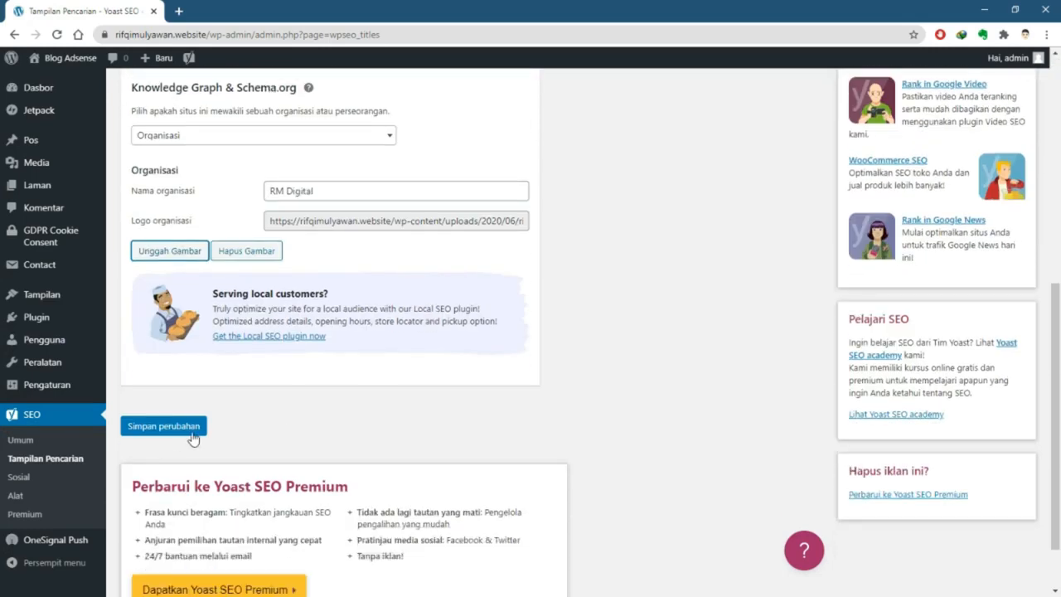
{"action": "scroll", "coordinate": [218, 428], "scroll_direction": "up", "scroll_amount": 7}
{"action": "scroll", "coordinate": [218, 428], "scroll_direction": "down", "scroll_amount": 5}
{"action": "scroll", "coordinate": [217, 428], "scroll_direction": "down", "scroll_amount": 3}
{"action": "left_click", "coordinate": [170, 426]}
{"action": "scroll", "coordinate": [359, 411], "scroll_direction": "up", "scroll_amount": 3}
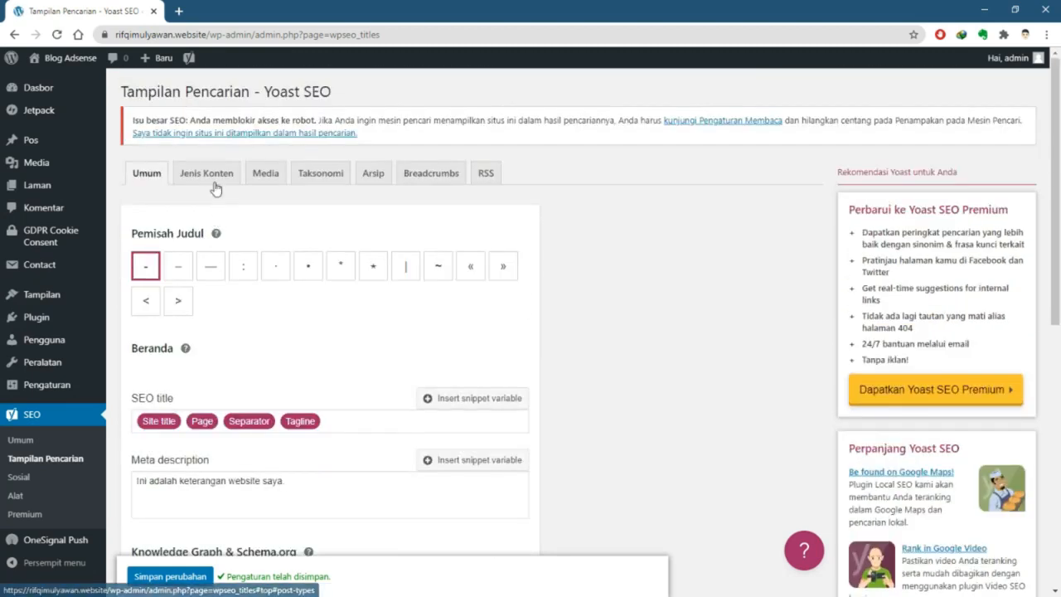
Open the Jenis Konten settings and examine the Pos search visibility, Google preview date, SEO settings and SEO title options
{"action": "left_click", "coordinate": [213, 184]}
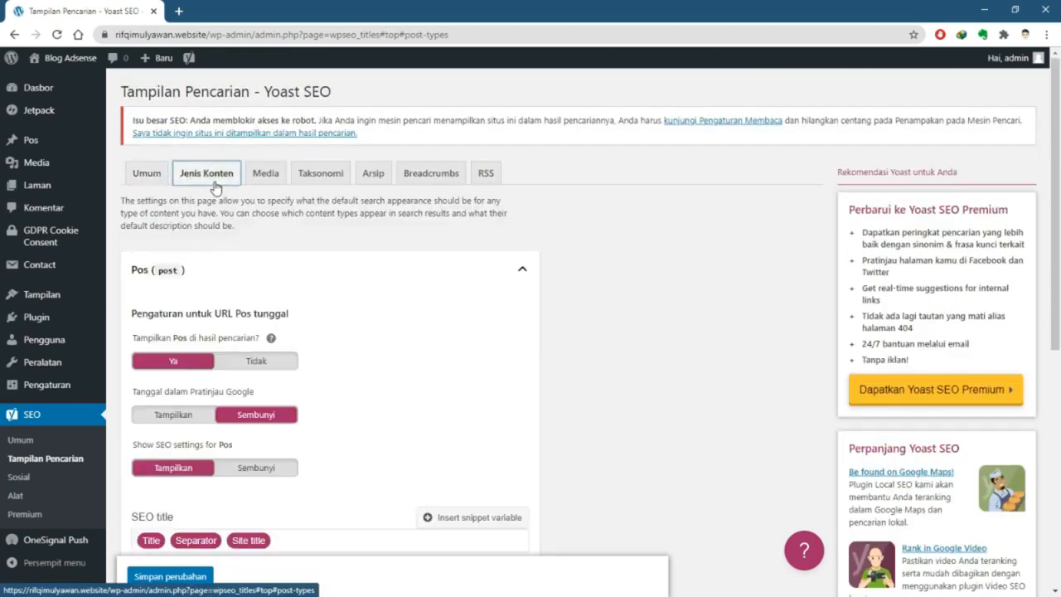
{"action": "scroll", "coordinate": [236, 269], "scroll_direction": "down", "scroll_amount": 1}
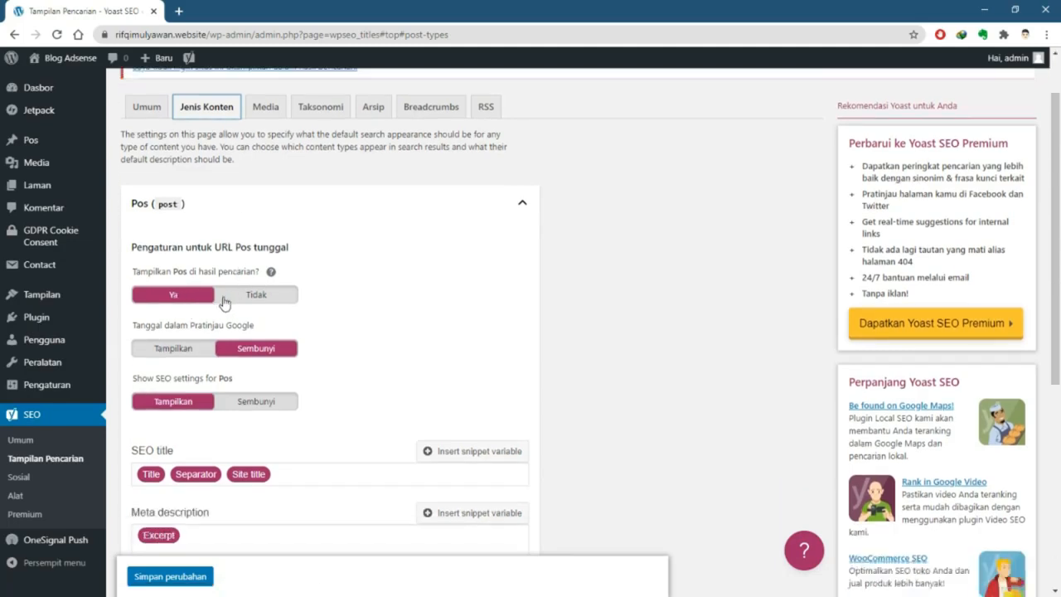
{"action": "scroll", "coordinate": [272, 304], "scroll_direction": "down", "scroll_amount": 1}
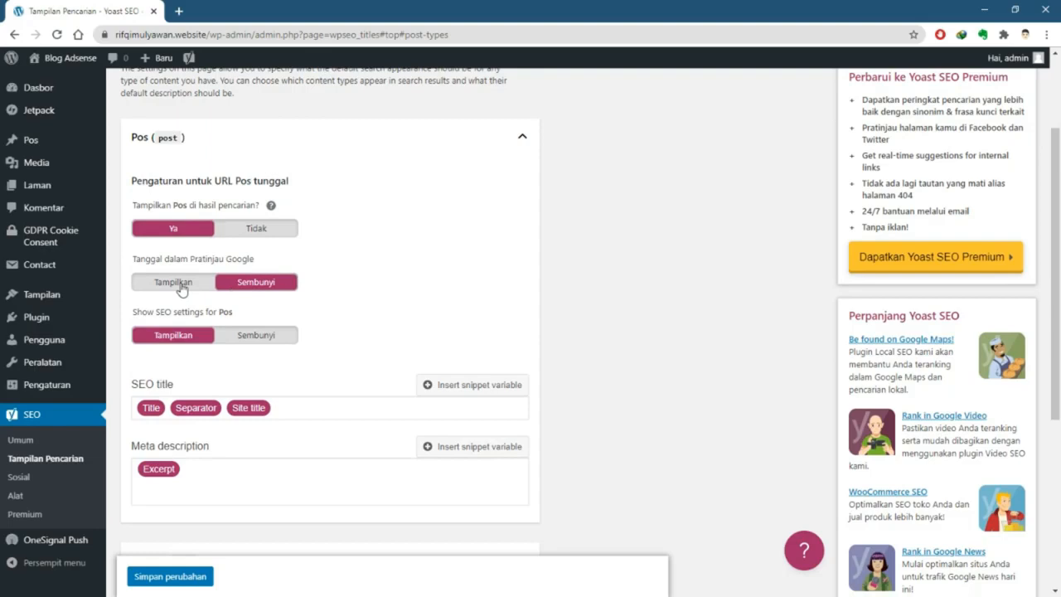
{"action": "scroll", "coordinate": [207, 286], "scroll_direction": "down", "scroll_amount": 1}
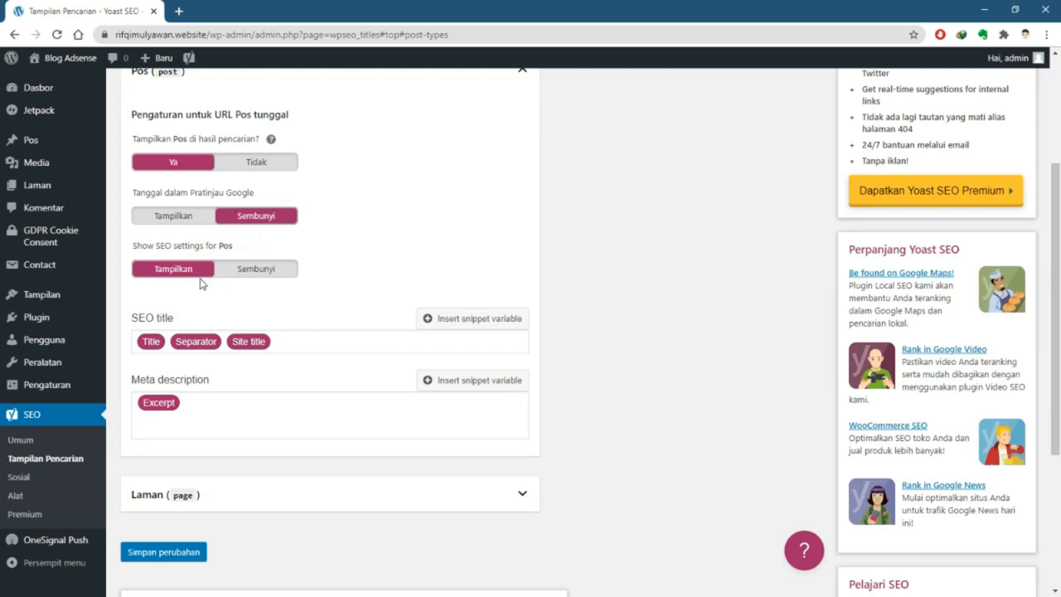
{"action": "scroll", "coordinate": [234, 280], "scroll_direction": "down", "scroll_amount": 1}
{"action": "left_click", "coordinate": [322, 279]}
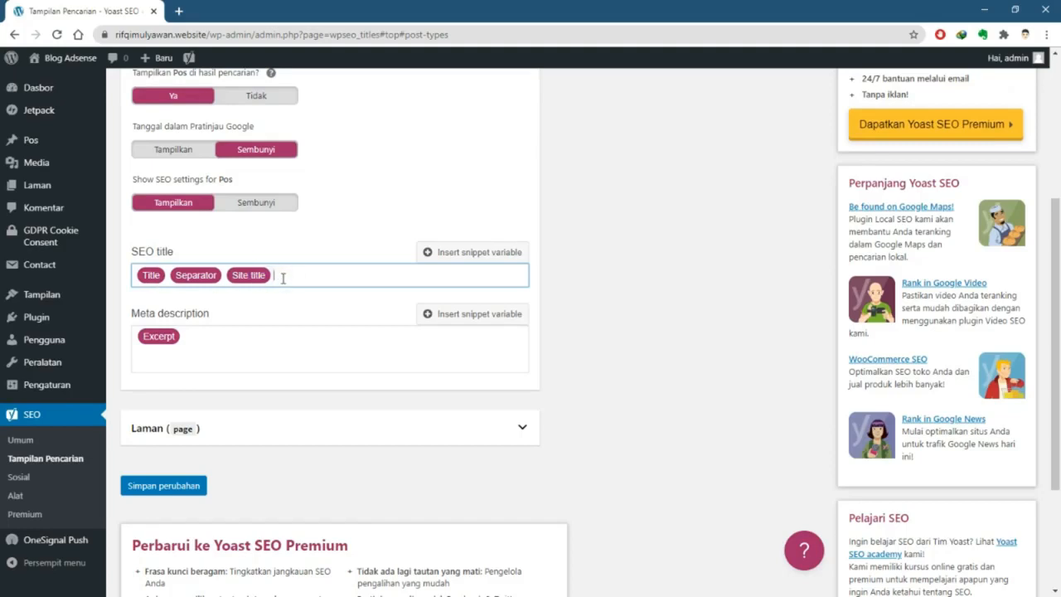
Remove the Excerpt variable from the Pos meta description and insert the Excerpt snippet variable again
{"action": "left_click", "coordinate": [214, 333]}
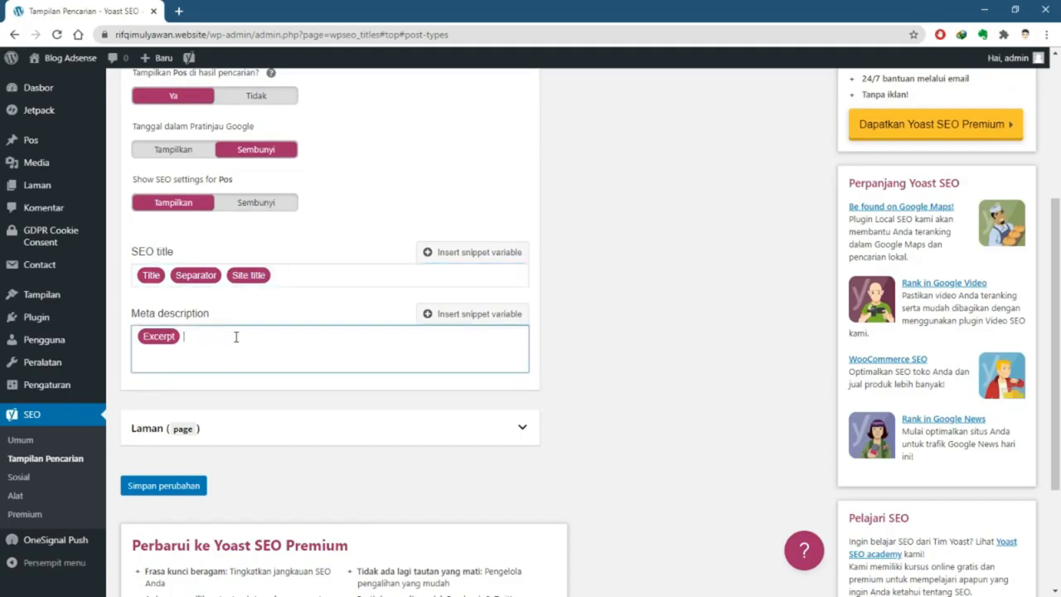
{"action": "key", "text": "BackSpace"}
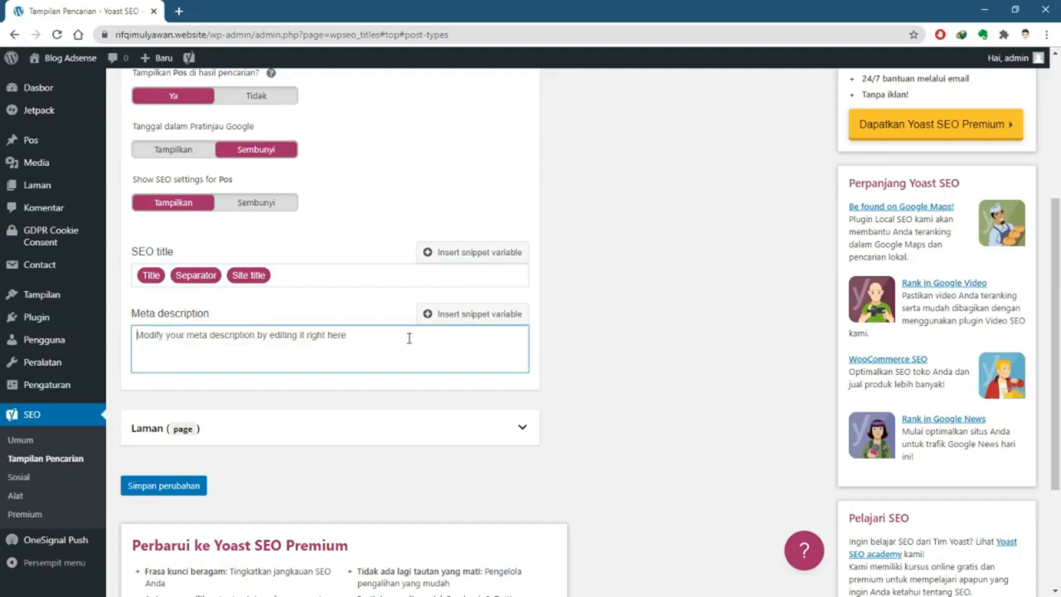
{"action": "left_click", "coordinate": [477, 316]}
{"action": "type", "text": "e"}
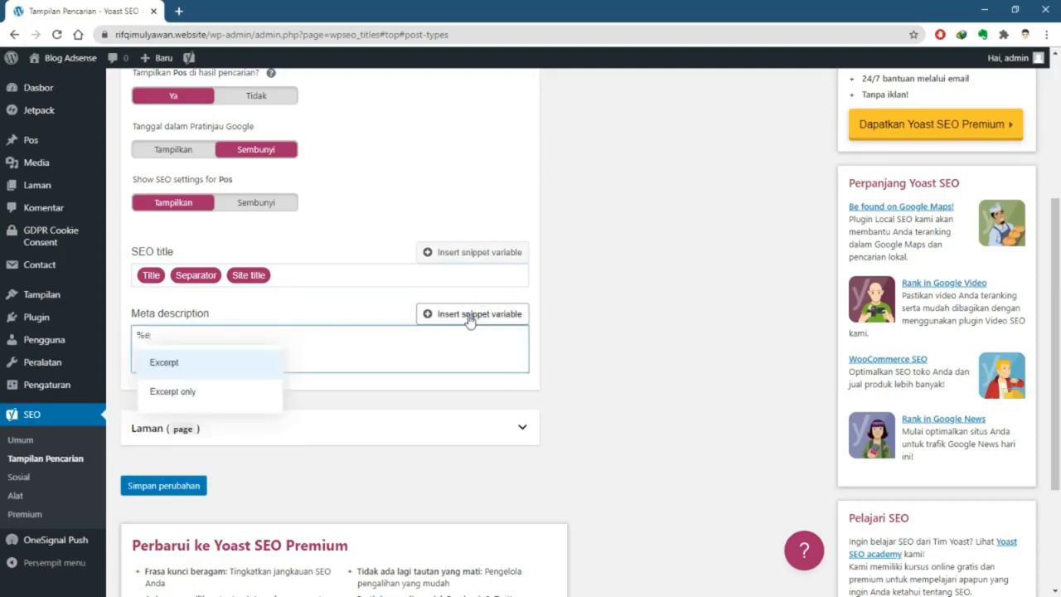
{"action": "left_click", "coordinate": [165, 363]}
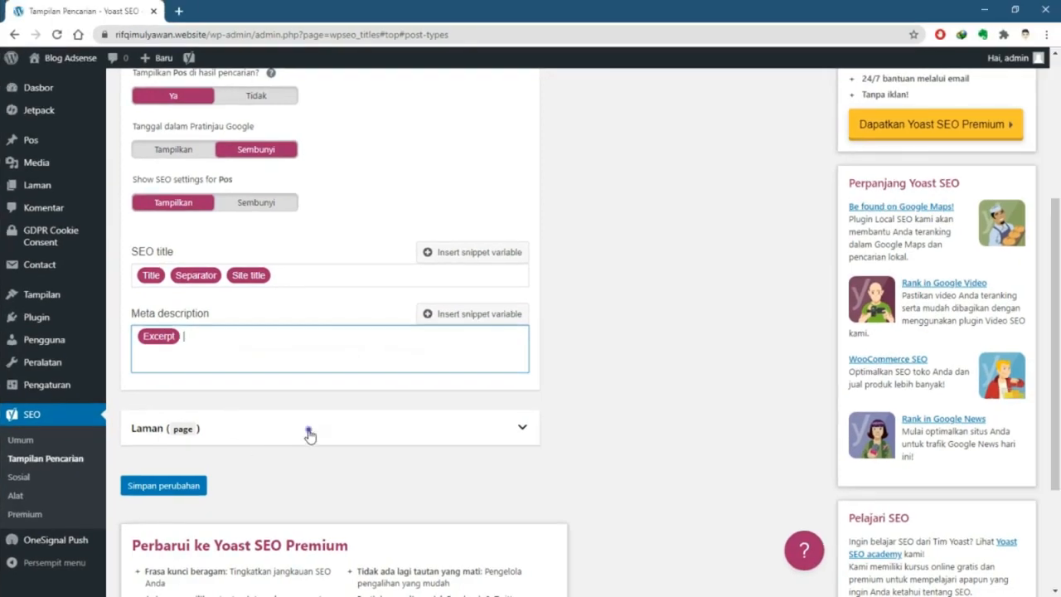
Expand the Laman (page) section to review its search appearance options, and save the content type settings
{"action": "left_click", "coordinate": [309, 435]}
{"action": "scroll", "coordinate": [303, 431], "scroll_direction": "down", "scroll_amount": 2}
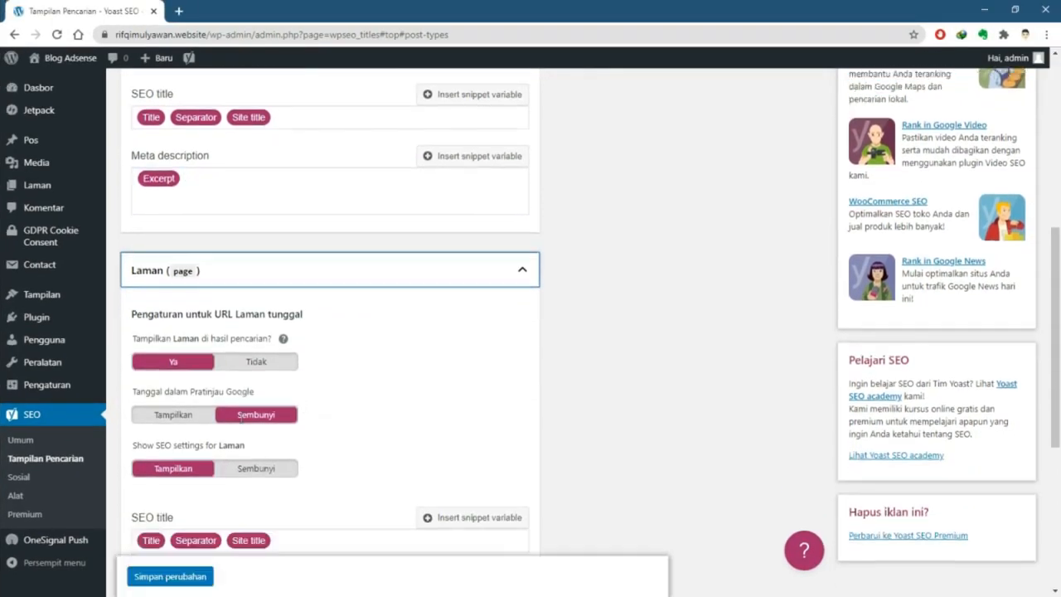
{"action": "scroll", "coordinate": [241, 419], "scroll_direction": "down", "scroll_amount": 1}
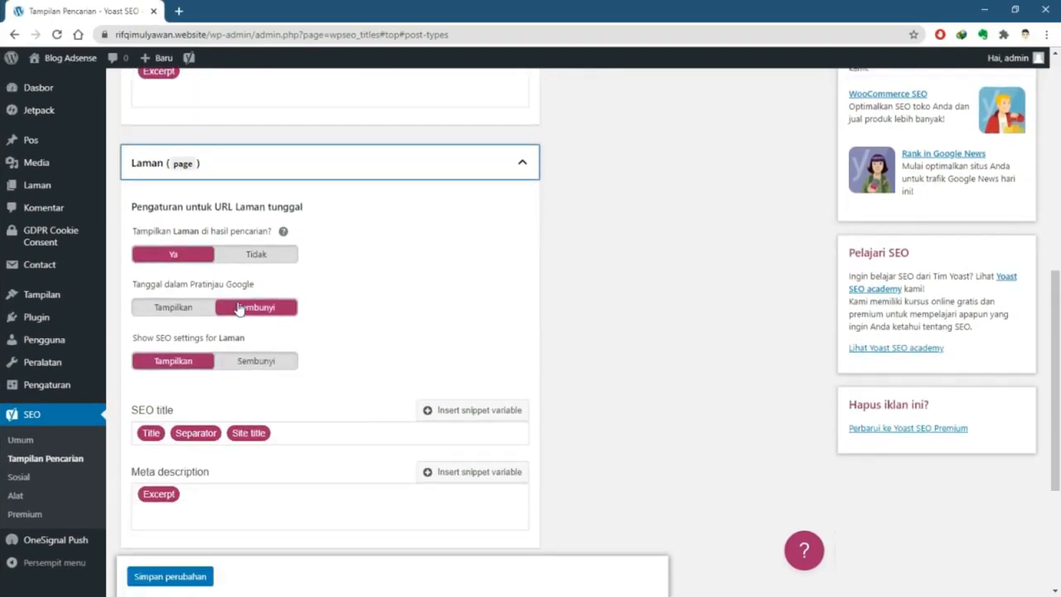
{"action": "scroll", "coordinate": [238, 308], "scroll_direction": "down", "scroll_amount": 2}
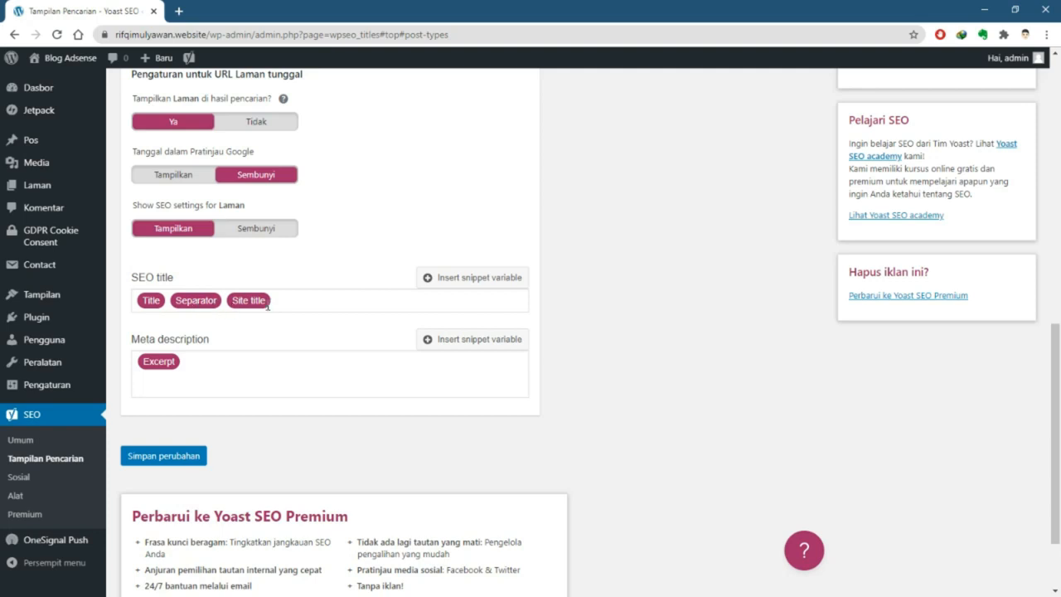
{"action": "left_click", "coordinate": [181, 455]}
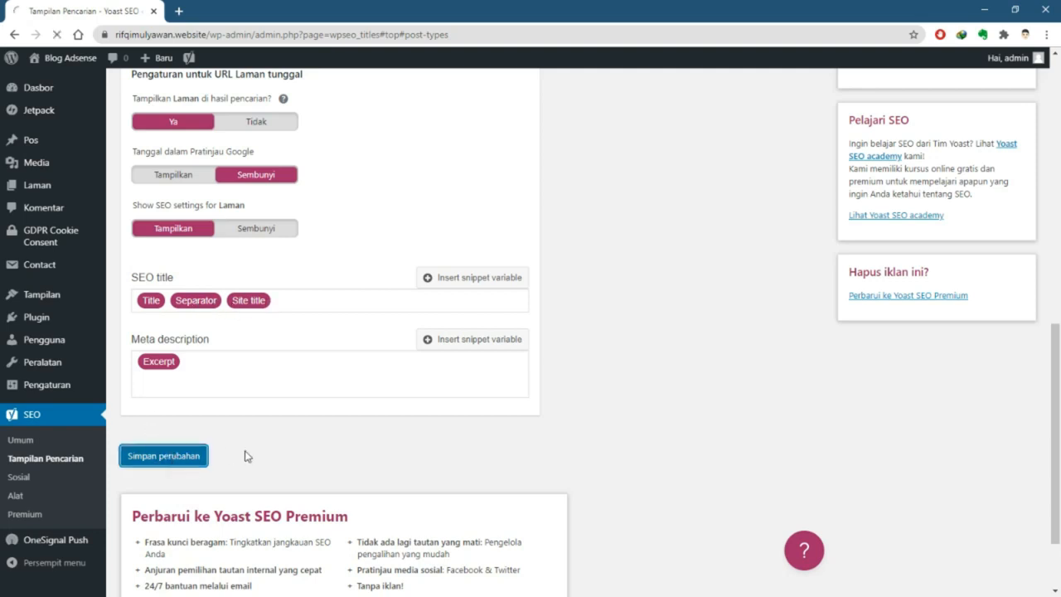
{"action": "scroll", "coordinate": [246, 451], "scroll_direction": "up", "scroll_amount": 5}
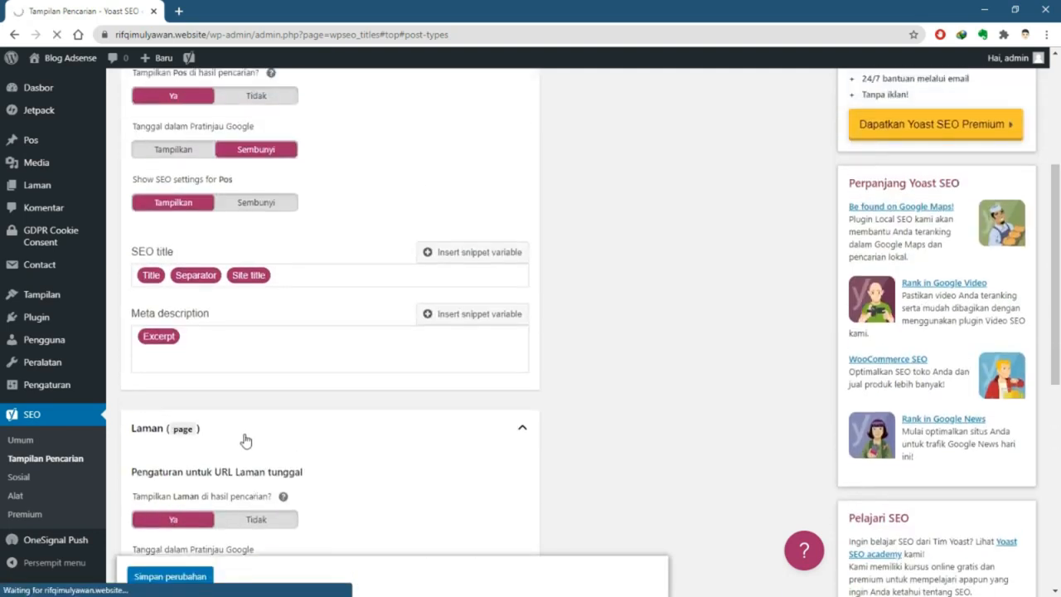
{"action": "scroll", "coordinate": [245, 440], "scroll_direction": "up", "scroll_amount": 3}
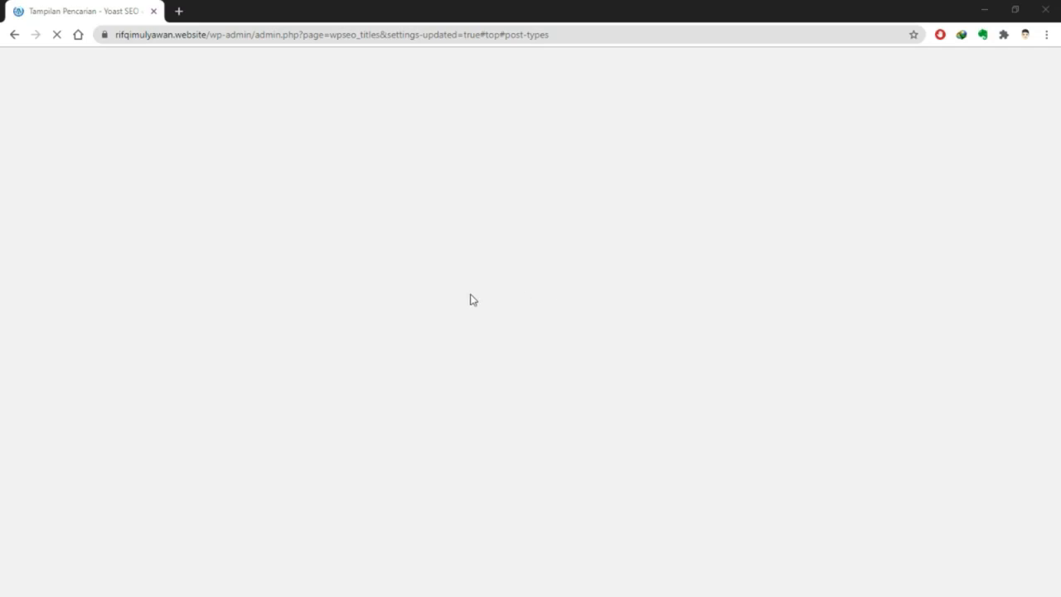
{"action": "left_click", "coordinate": [106, 12]}
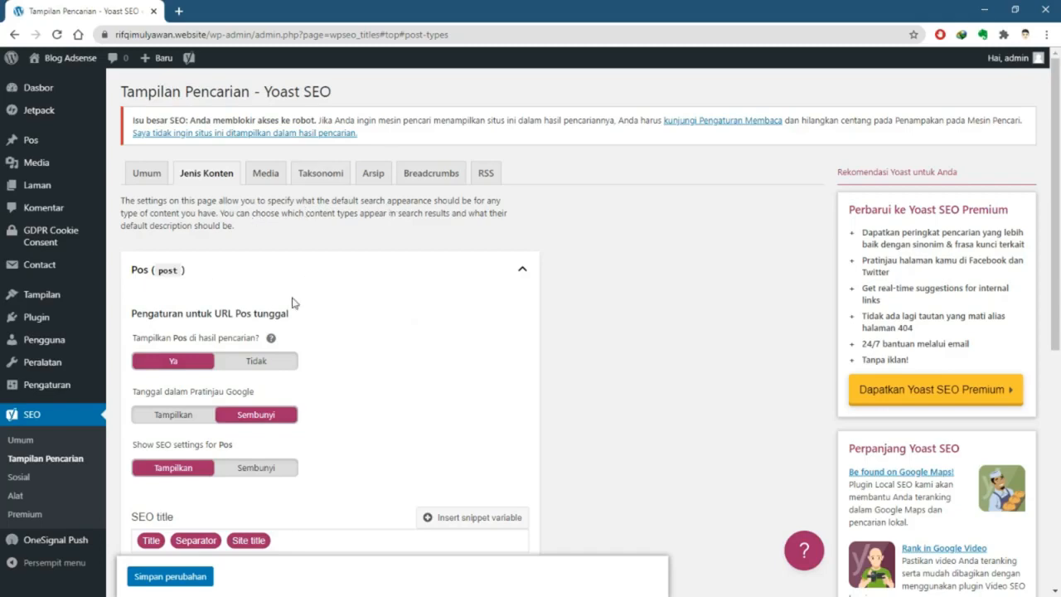
{"action": "scroll", "coordinate": [294, 302], "scroll_direction": "down", "scroll_amount": 2}
{"action": "scroll", "coordinate": [300, 318], "scroll_direction": "down", "scroll_amount": 4}
{"action": "scroll", "coordinate": [300, 318], "scroll_direction": "up", "scroll_amount": 6}
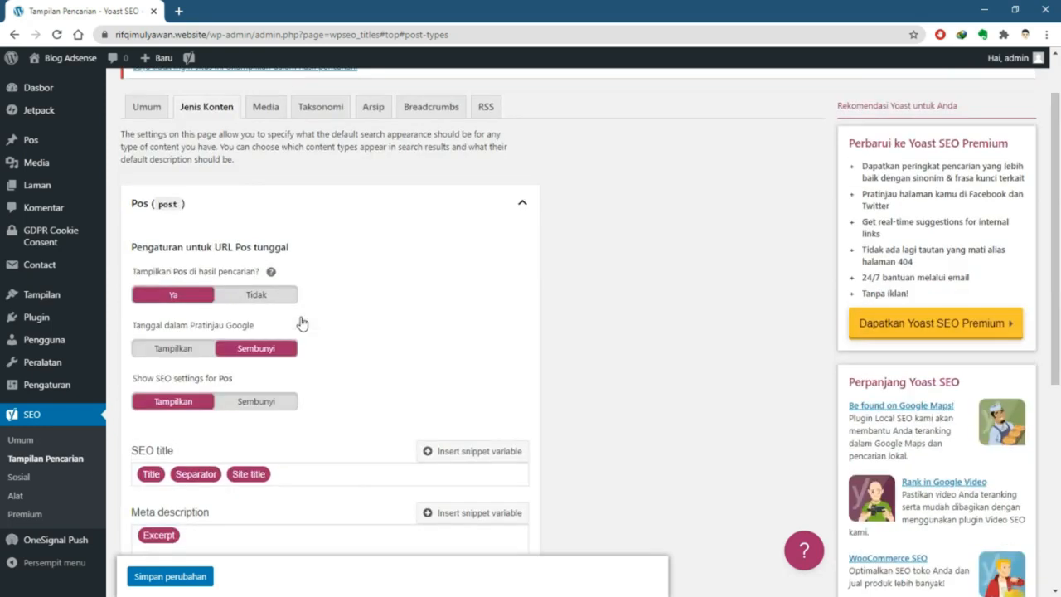
Open the Media settings and check the option redirecting attachment URLs to the attachment itself
{"action": "left_click", "coordinate": [266, 175]}
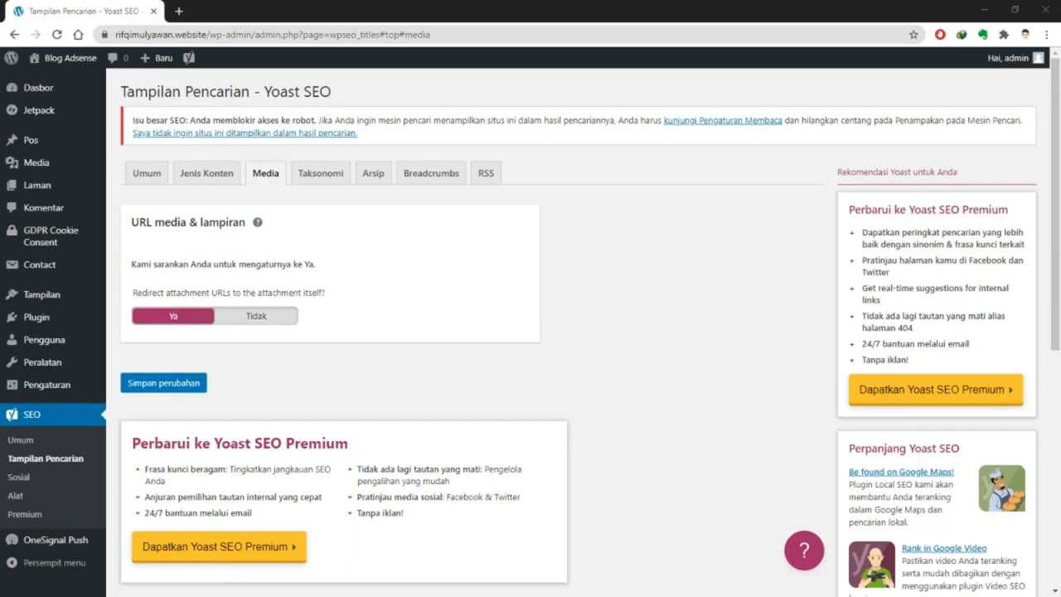
{"action": "left_click", "coordinate": [591, 288]}
{"action": "scroll", "coordinate": [445, 296], "scroll_direction": "down", "scroll_amount": 2}
{"action": "scroll", "coordinate": [443, 296], "scroll_direction": "up", "scroll_amount": 2}
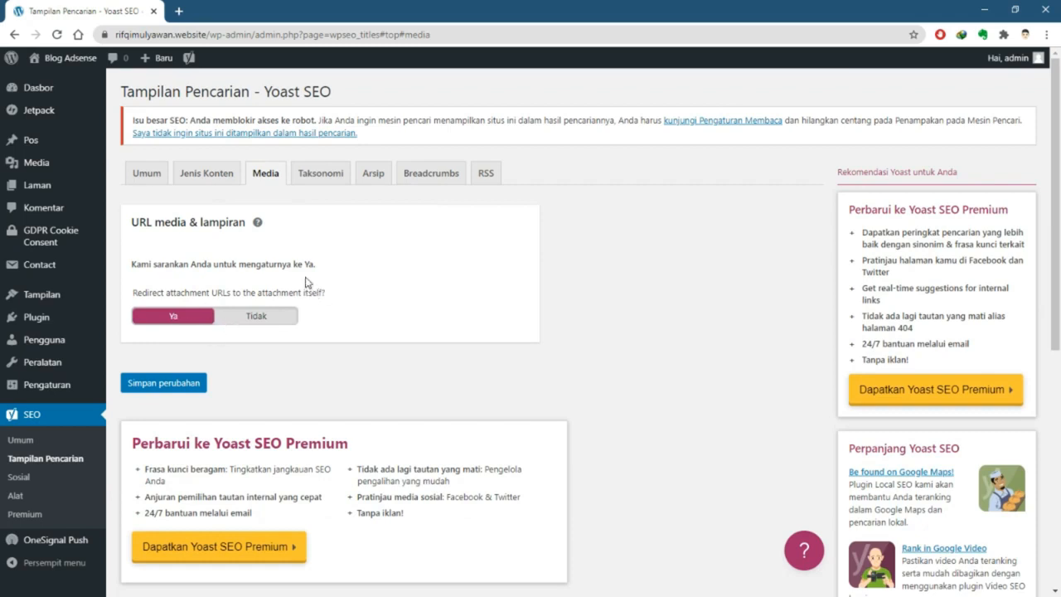
Open the Taksonomi settings and examine the Kategori search visibility, SEO title and meta description
{"action": "left_click", "coordinate": [322, 182]}
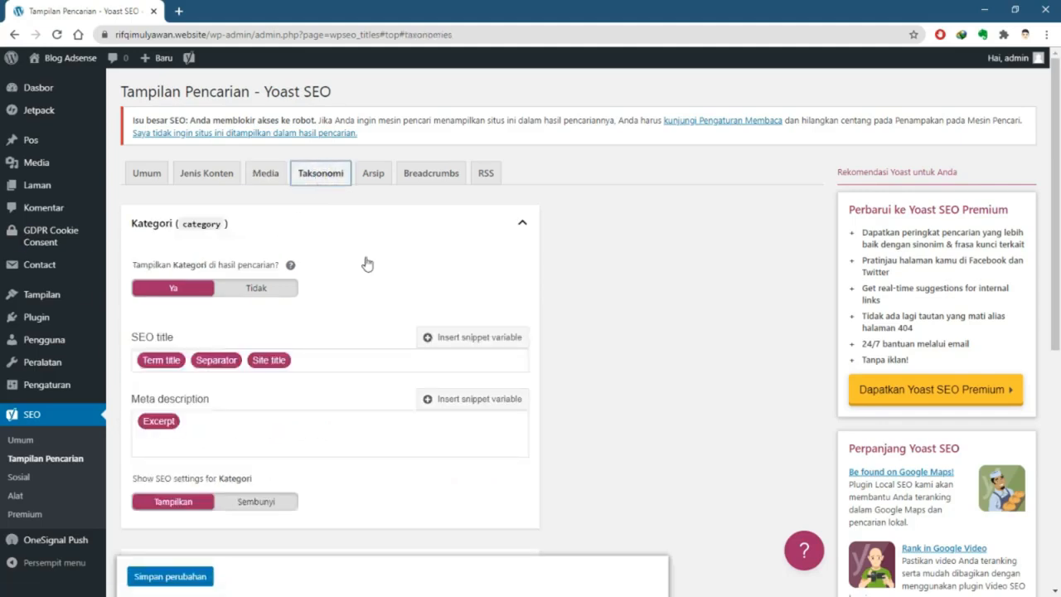
{"action": "scroll", "coordinate": [222, 268], "scroll_direction": "down", "scroll_amount": 1}
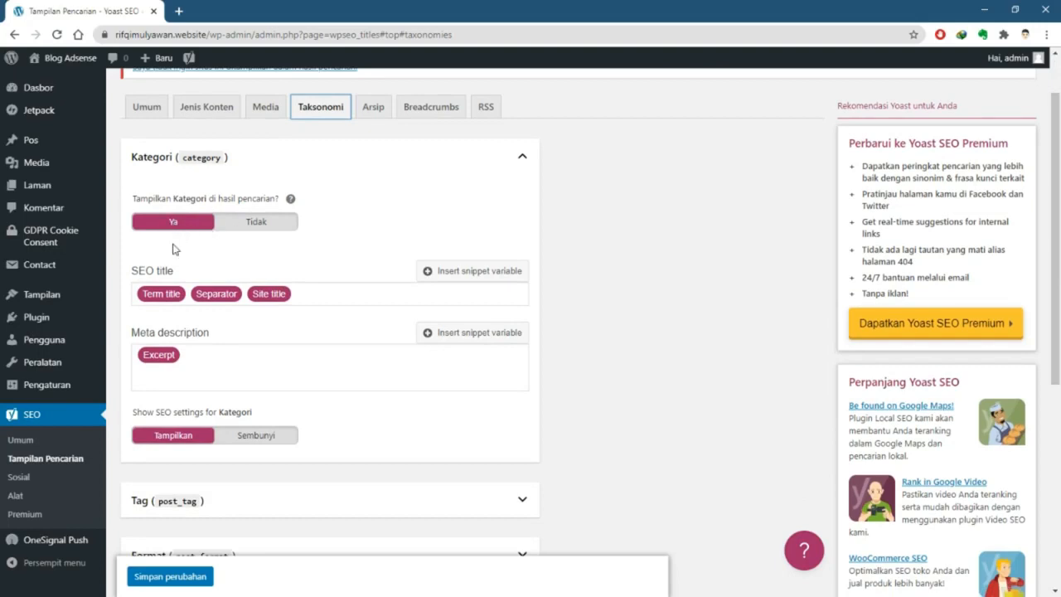
{"action": "scroll", "coordinate": [194, 232], "scroll_direction": "down", "scroll_amount": 1}
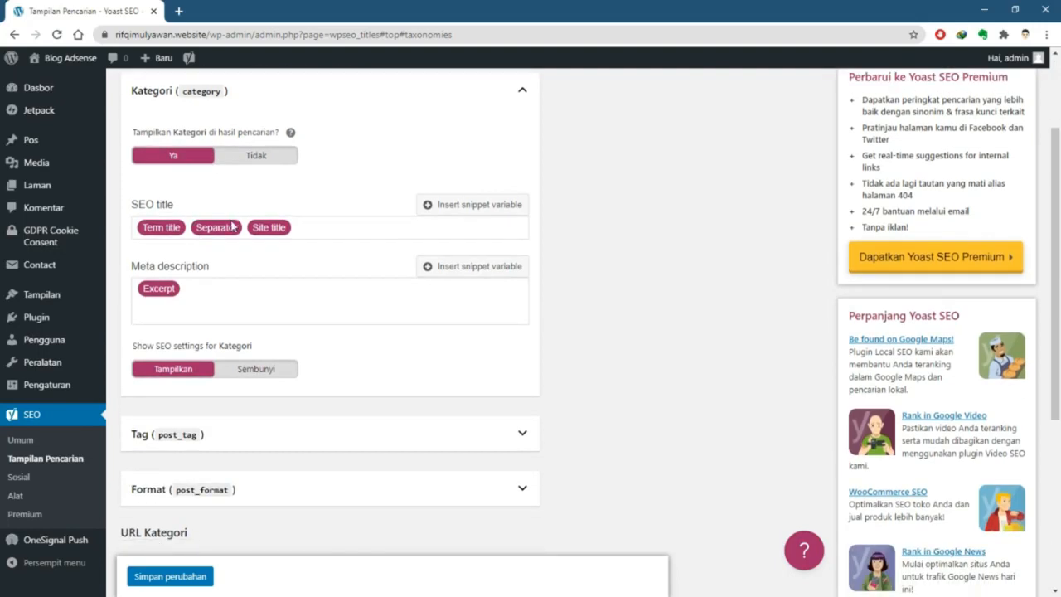
{"action": "left_click", "coordinate": [357, 228]}
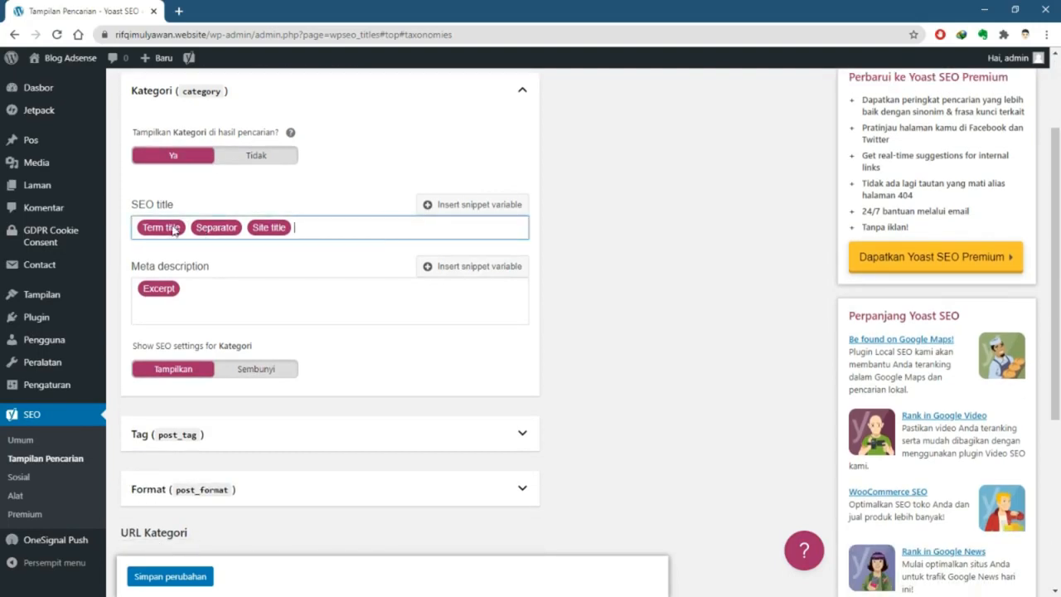
{"action": "left_click", "coordinate": [232, 288]}
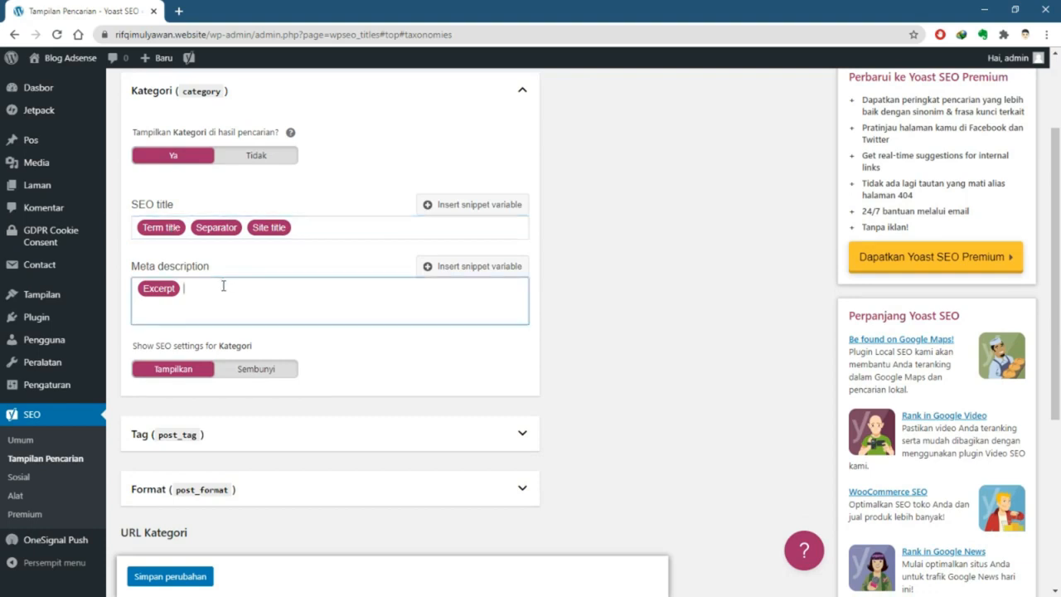
{"action": "scroll", "coordinate": [223, 285], "scroll_direction": "down", "scroll_amount": 2}
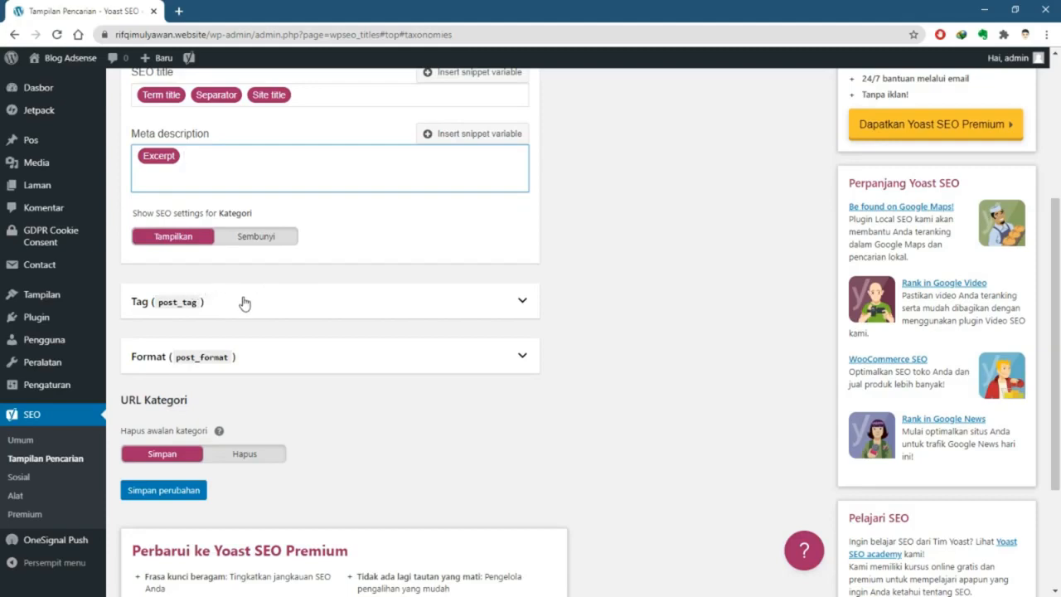
Expand the Tag (post_tag) section, read the help on its search results option, and examine the remaining taxonomy settings
{"action": "left_click", "coordinate": [244, 304]}
{"action": "scroll", "coordinate": [244, 303], "scroll_direction": "down", "scroll_amount": 2}
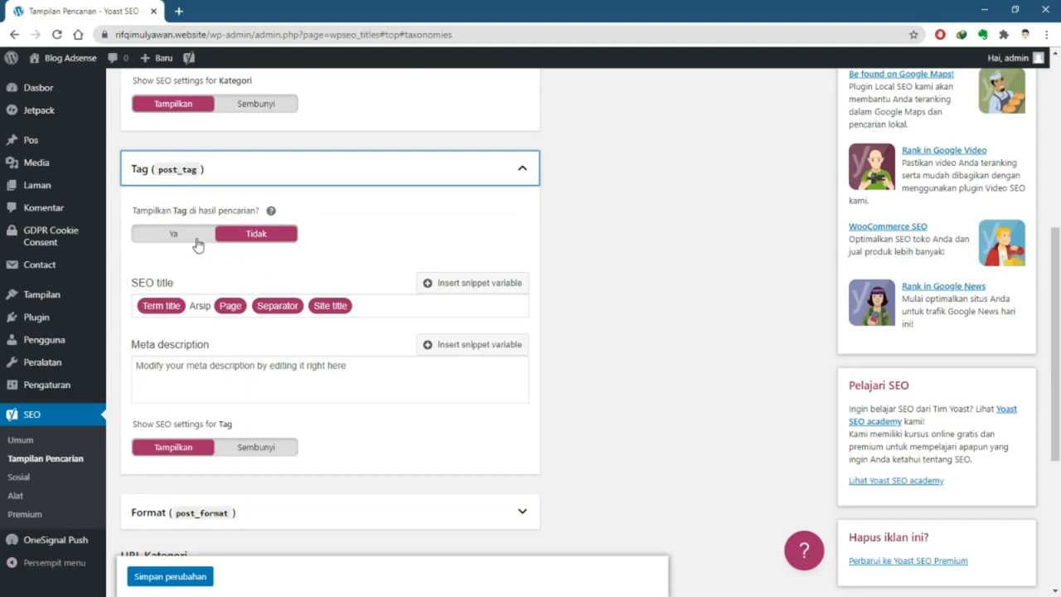
{"action": "left_click", "coordinate": [272, 213]}
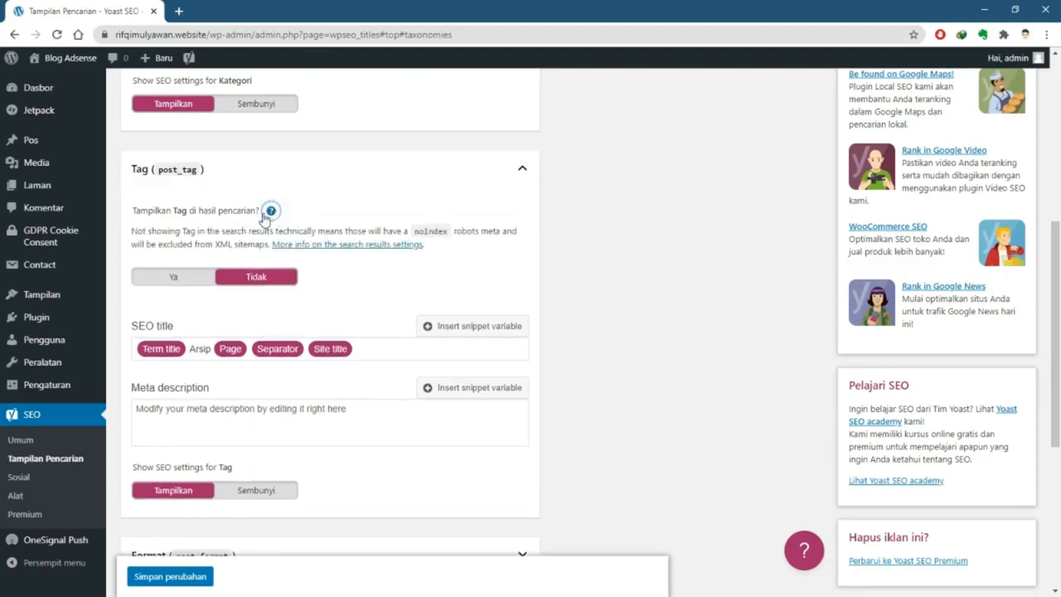
{"action": "left_click", "coordinate": [267, 214]}
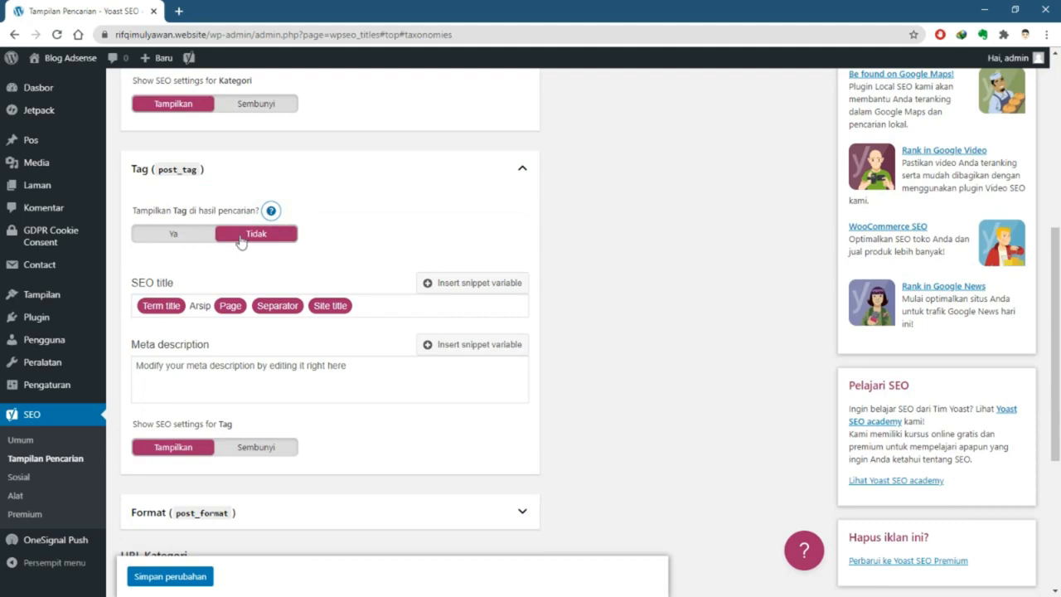
{"action": "scroll", "coordinate": [244, 240], "scroll_direction": "down", "scroll_amount": 2}
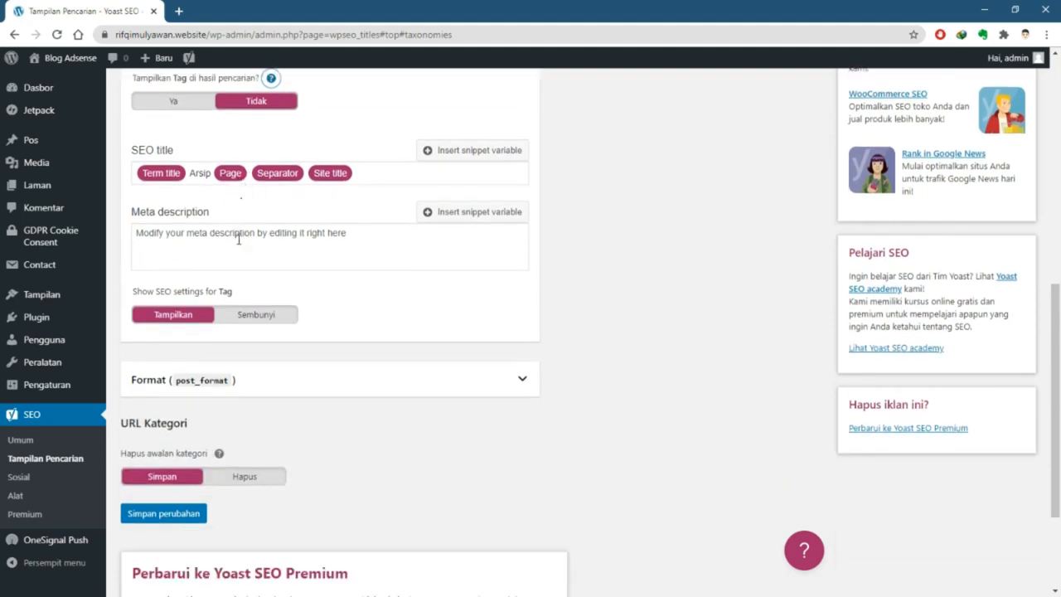
{"action": "scroll", "coordinate": [234, 241], "scroll_direction": "down", "scroll_amount": 2}
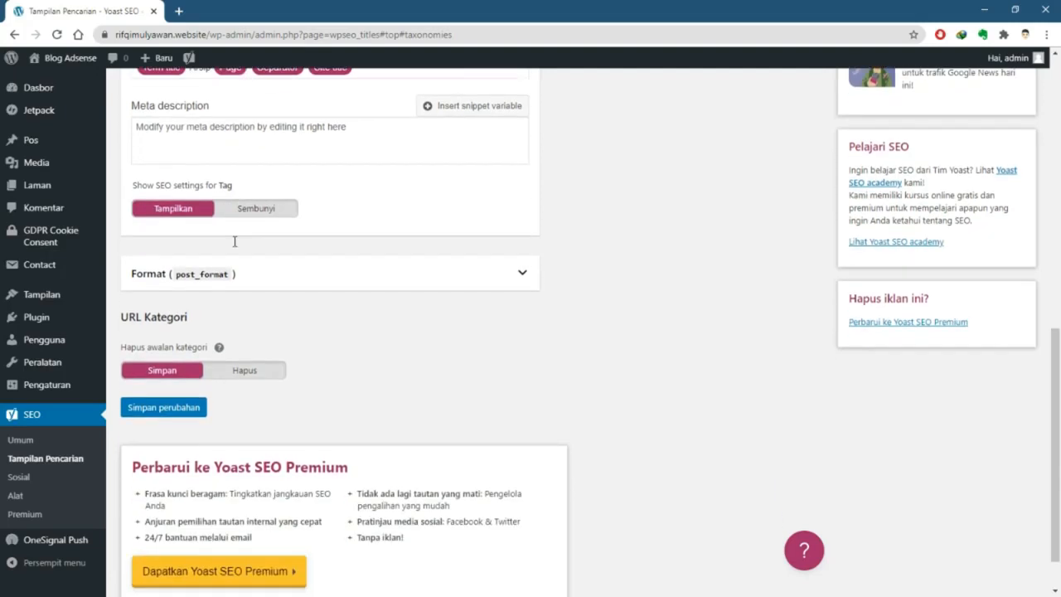
Expand the Format (post_format) section and examine its format-based archives option and the category prefix setting under URL Kategori
{"action": "left_click", "coordinate": [273, 249]}
{"action": "scroll", "coordinate": [264, 254], "scroll_direction": "down", "scroll_amount": 1}
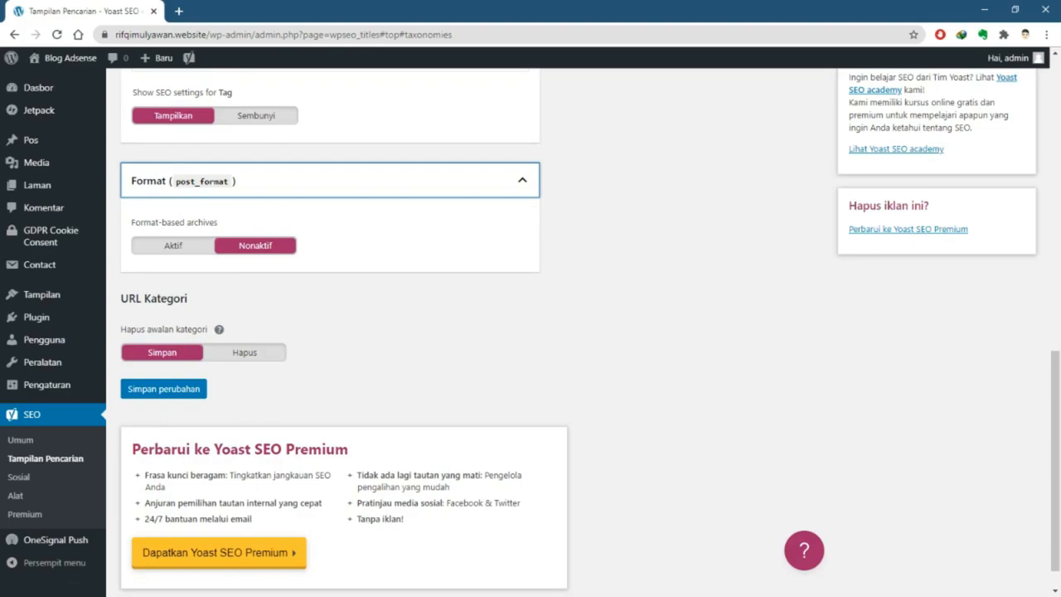
{"action": "left_click", "coordinate": [388, 290]}
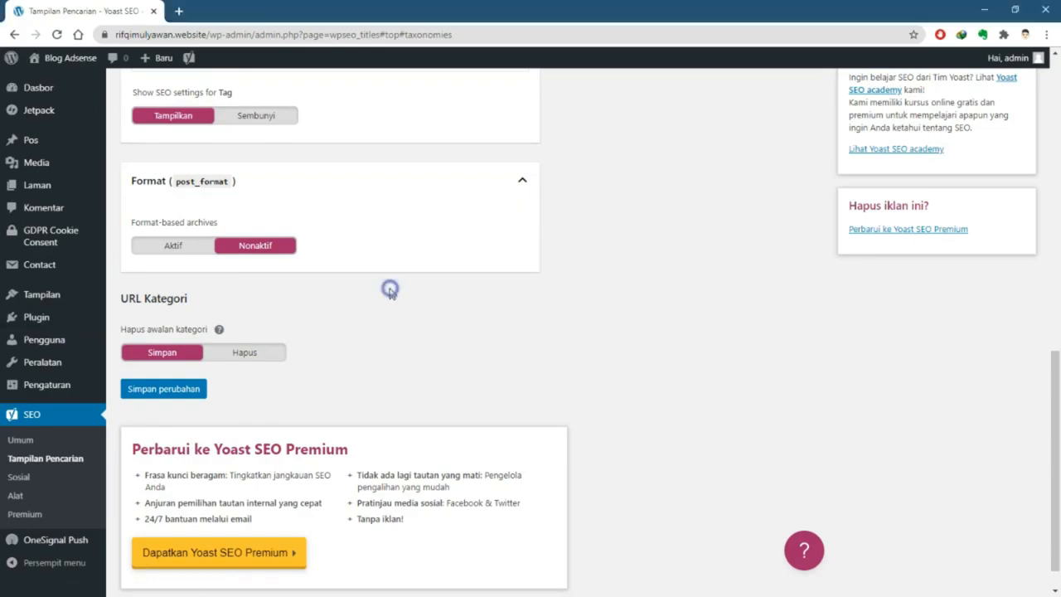
{"action": "scroll", "coordinate": [383, 291], "scroll_direction": "down", "scroll_amount": 1}
{"action": "scroll", "coordinate": [381, 291], "scroll_direction": "up", "scroll_amount": 3}
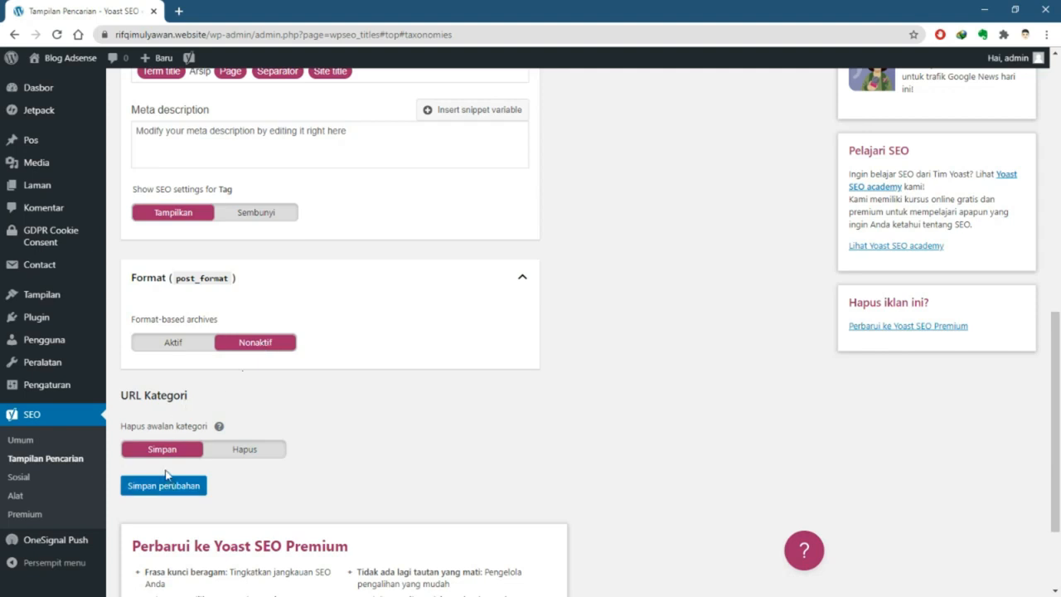
{"action": "scroll", "coordinate": [184, 431], "scroll_direction": "down", "scroll_amount": 2}
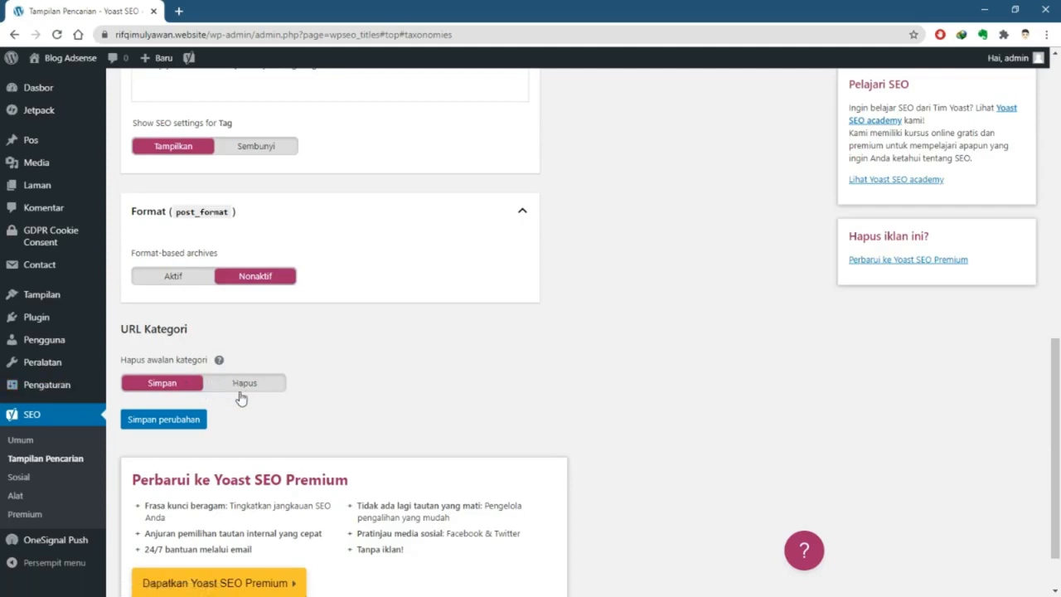
{"action": "scroll", "coordinate": [179, 426], "scroll_direction": "up", "scroll_amount": 4}
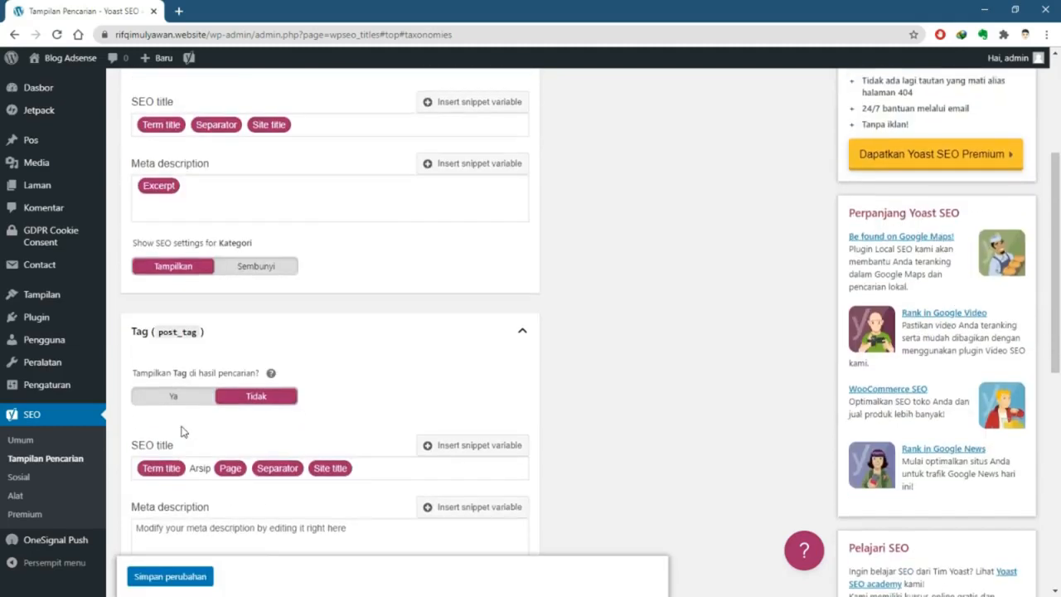
{"action": "scroll", "coordinate": [176, 406], "scroll_direction": "down", "scroll_amount": 7}
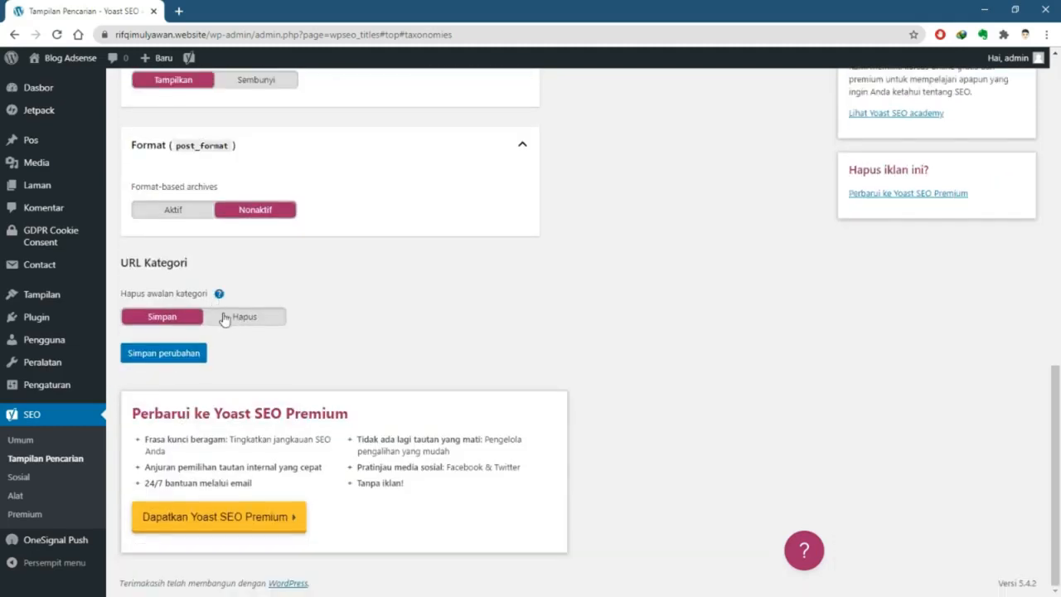
Set Hapus awalan kategori under URL Kategori to Hapus and save the taxonomy settings
{"action": "left_click", "coordinate": [230, 317]}
{"action": "scroll", "coordinate": [257, 354], "scroll_direction": "up", "scroll_amount": 3}
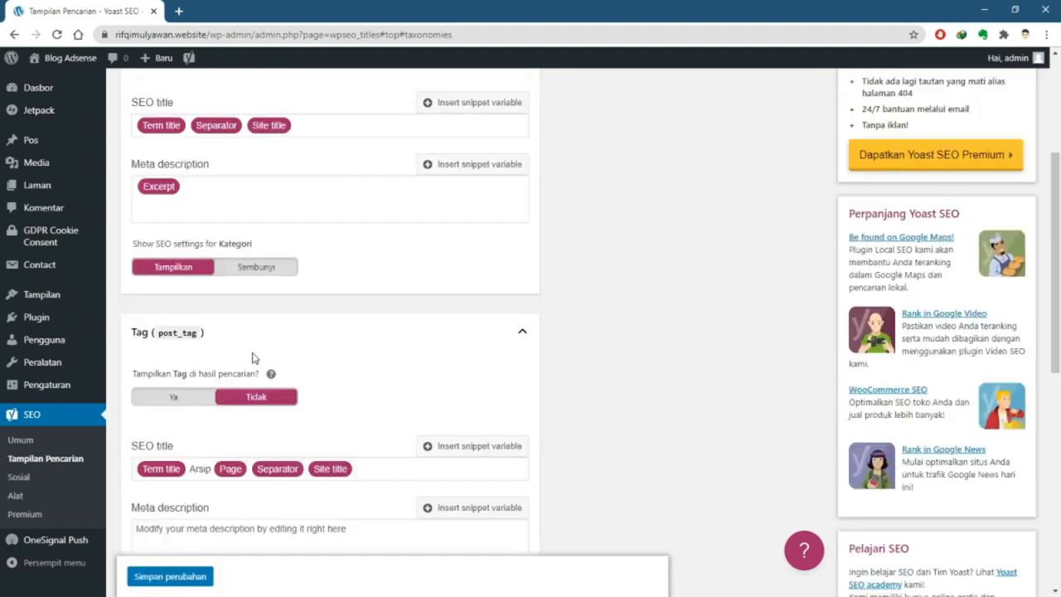
{"action": "scroll", "coordinate": [250, 356], "scroll_direction": "up", "scroll_amount": 3}
{"action": "scroll", "coordinate": [251, 358], "scroll_direction": "down", "scroll_amount": 4}
{"action": "scroll", "coordinate": [248, 358], "scroll_direction": "down", "scroll_amount": 6}
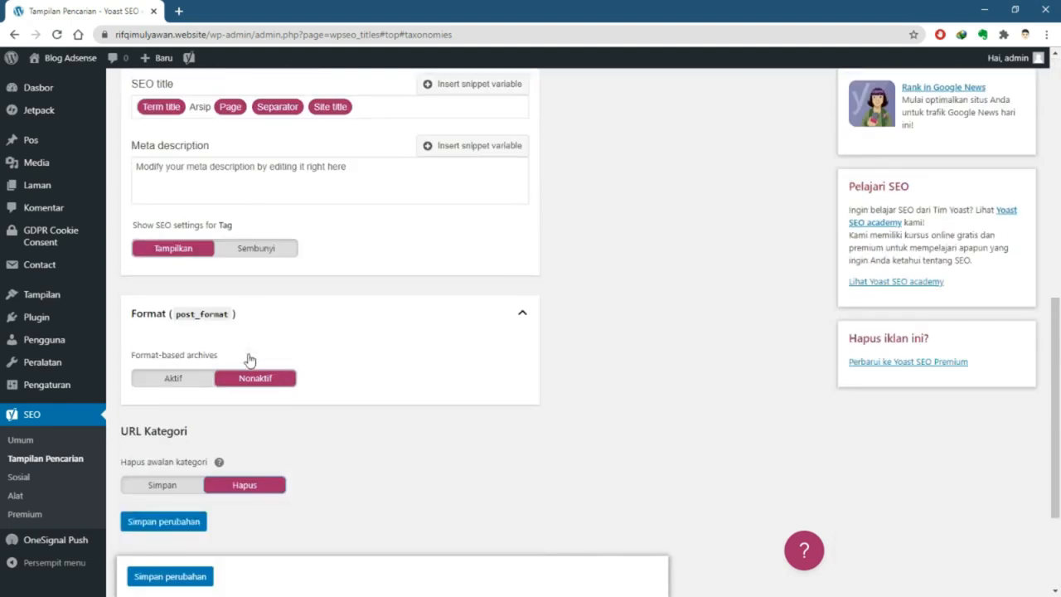
{"action": "left_click", "coordinate": [170, 357]}
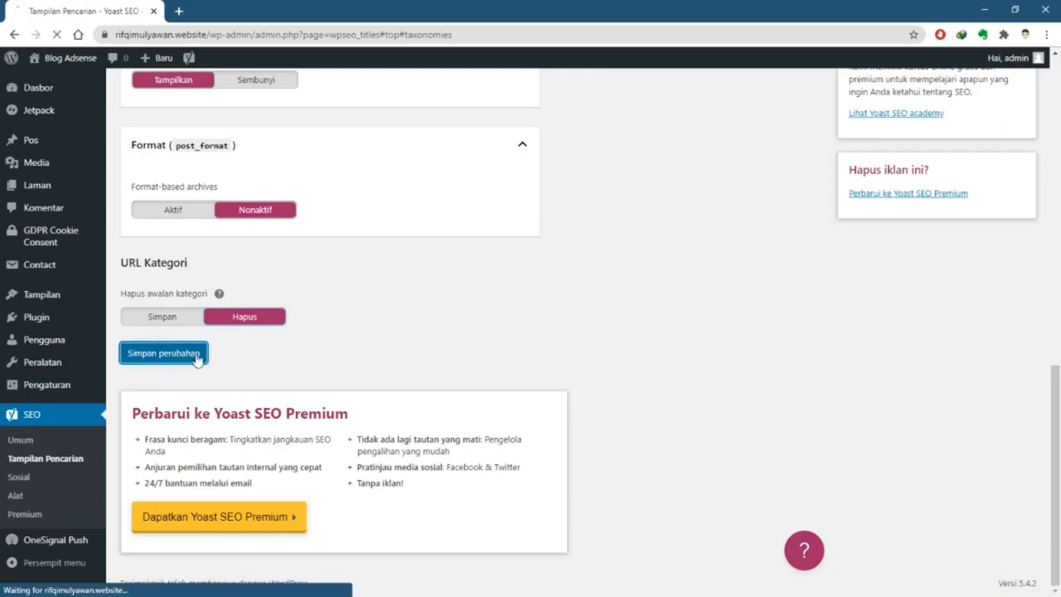
{"action": "scroll", "coordinate": [213, 355], "scroll_direction": "up", "scroll_amount": 6}
{"action": "scroll", "coordinate": [218, 335], "scroll_direction": "up", "scroll_amount": 3}
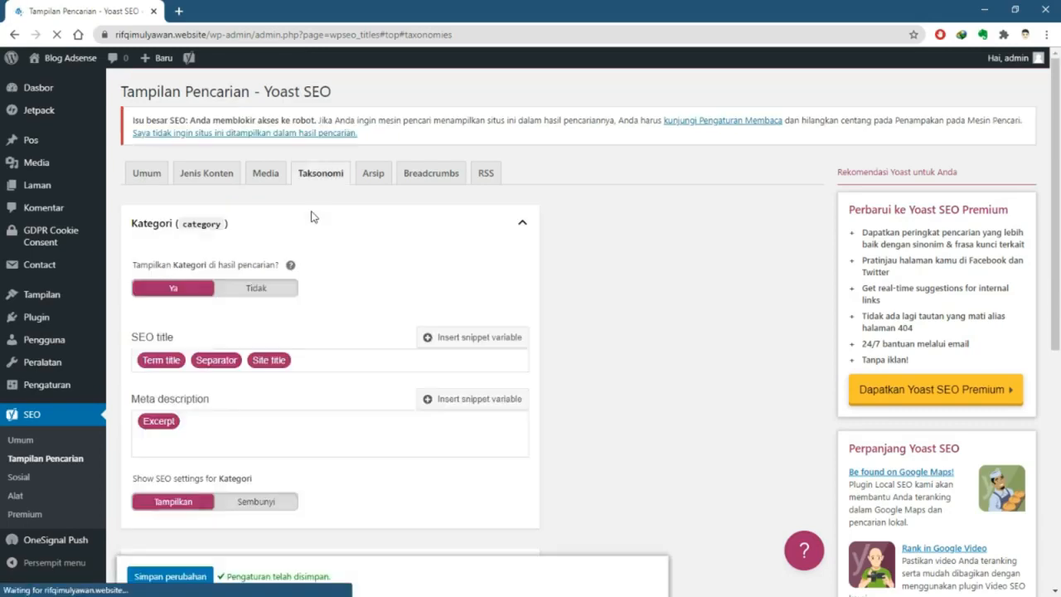
{"action": "scroll", "coordinate": [307, 265], "scroll_direction": "down", "scroll_amount": 1}
{"action": "scroll", "coordinate": [307, 265], "scroll_direction": "down", "scroll_amount": 1}
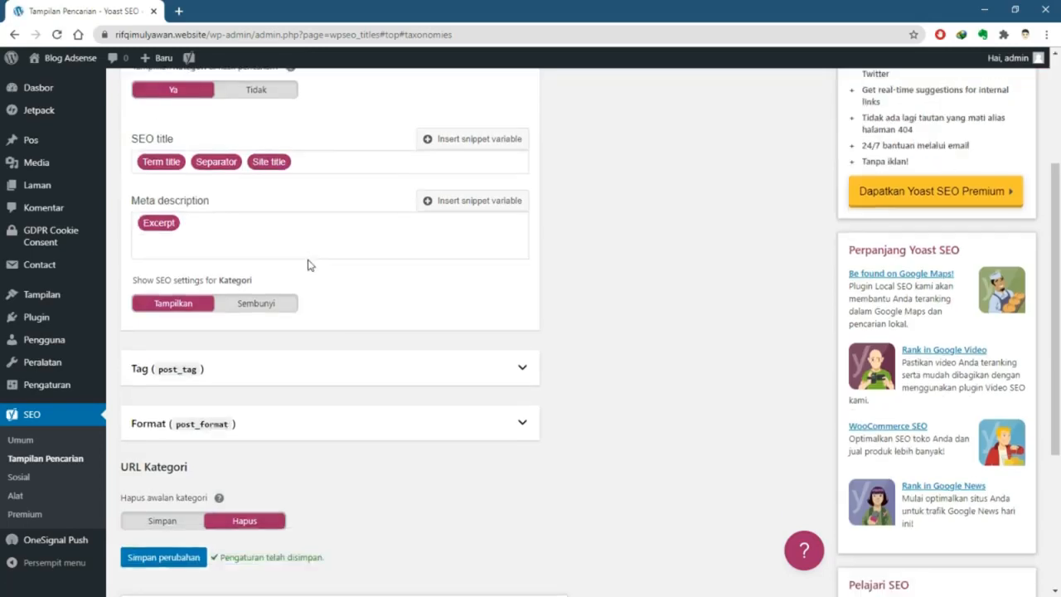
{"action": "scroll", "coordinate": [306, 265], "scroll_direction": "up", "scroll_amount": 2}
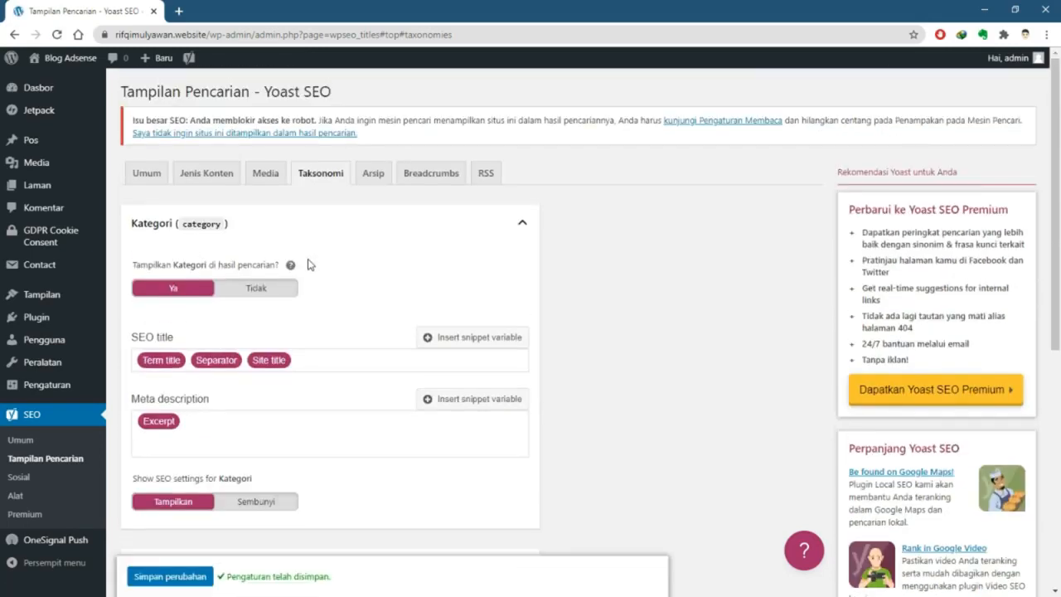
Open the Arsip settings and examine the author archive's activation, search visibility, SEO title and meta description
{"action": "left_click", "coordinate": [375, 179]}
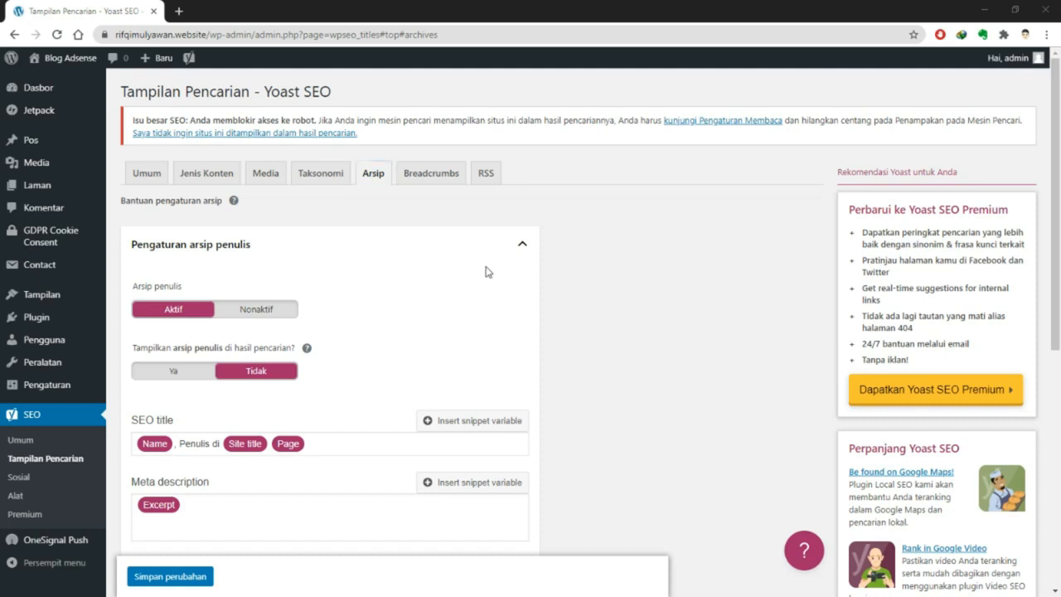
{"action": "scroll", "coordinate": [487, 274], "scroll_direction": "down", "scroll_amount": 1}
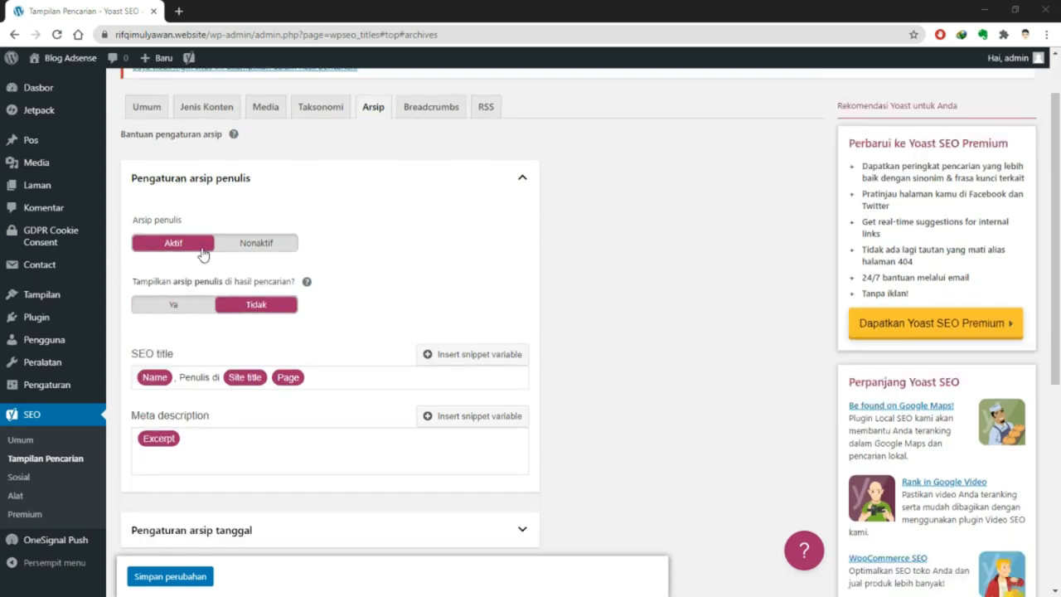
{"action": "scroll", "coordinate": [203, 244], "scroll_direction": "down", "scroll_amount": 1}
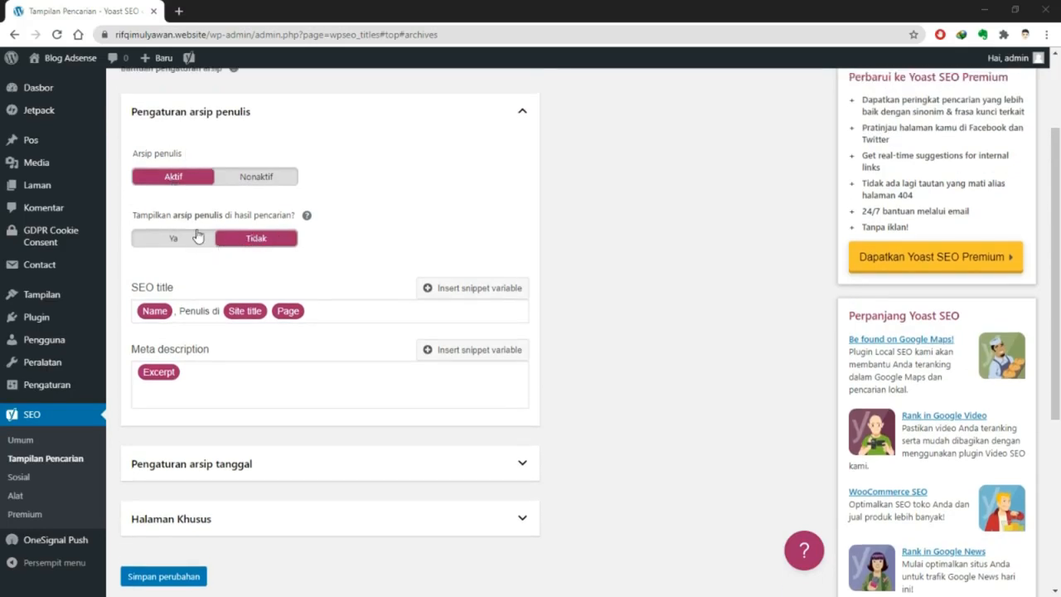
{"action": "scroll", "coordinate": [221, 331], "scroll_direction": "down", "scroll_amount": 1}
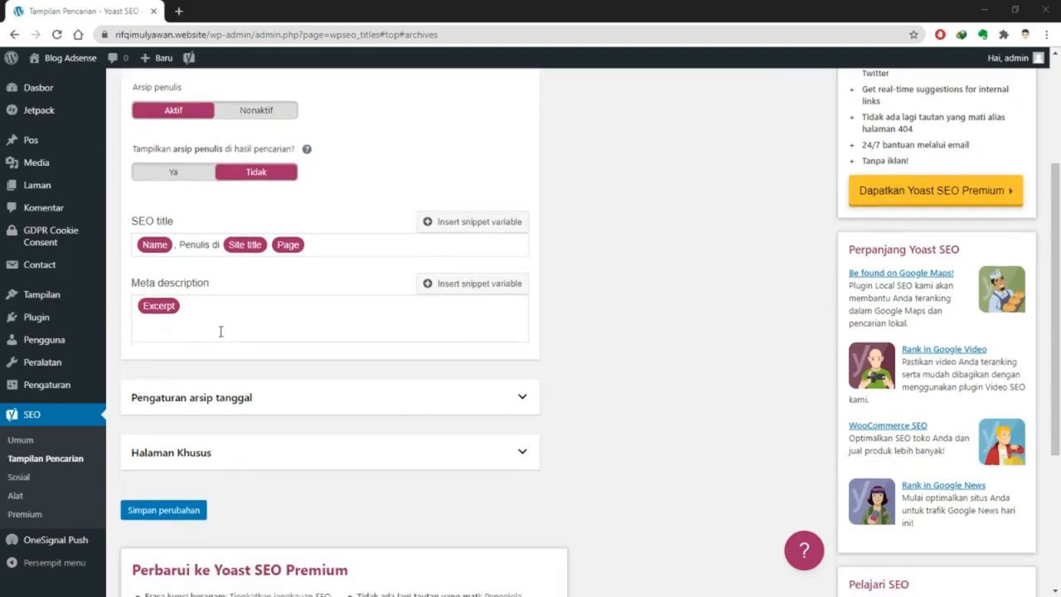
Try the wording "Author at" in the author archive's SEO title, then restore it to "Penulis di"
{"action": "double_click", "coordinate": [194, 245]}
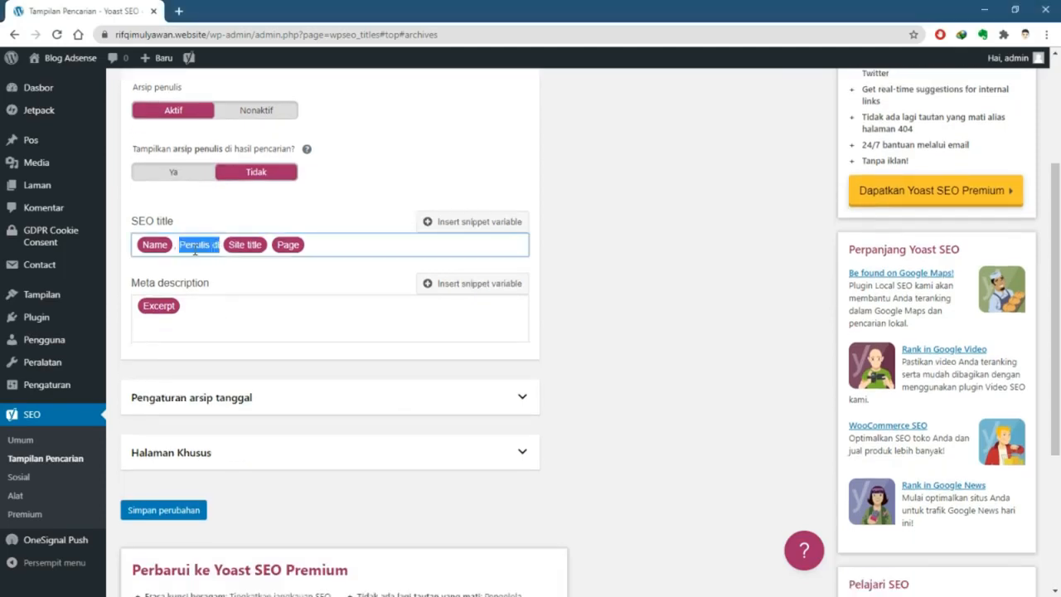
{"action": "type", "text": "Aut"}
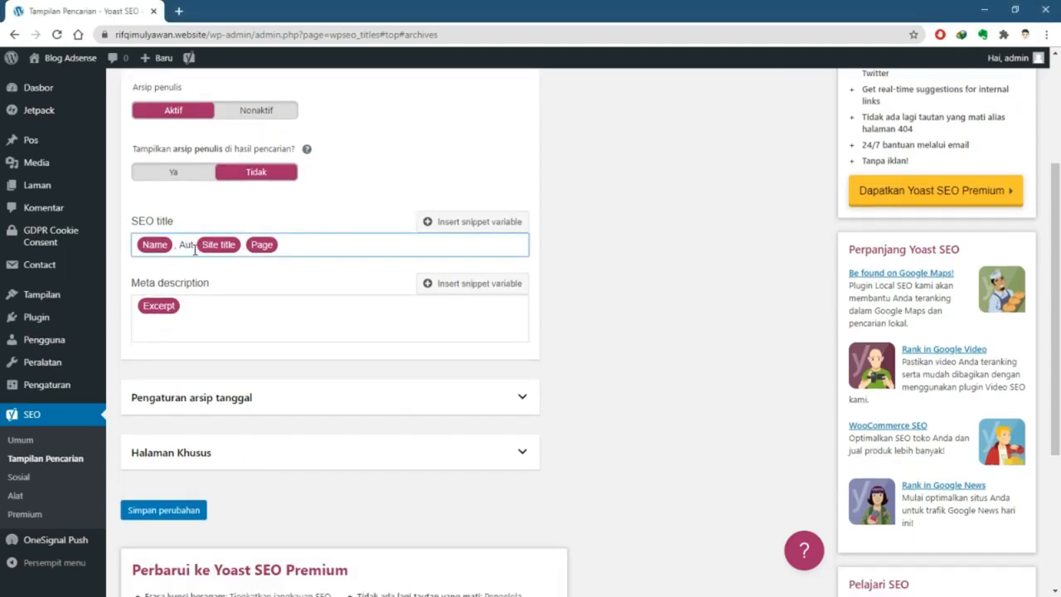
{"action": "type", "text": "hor at"}
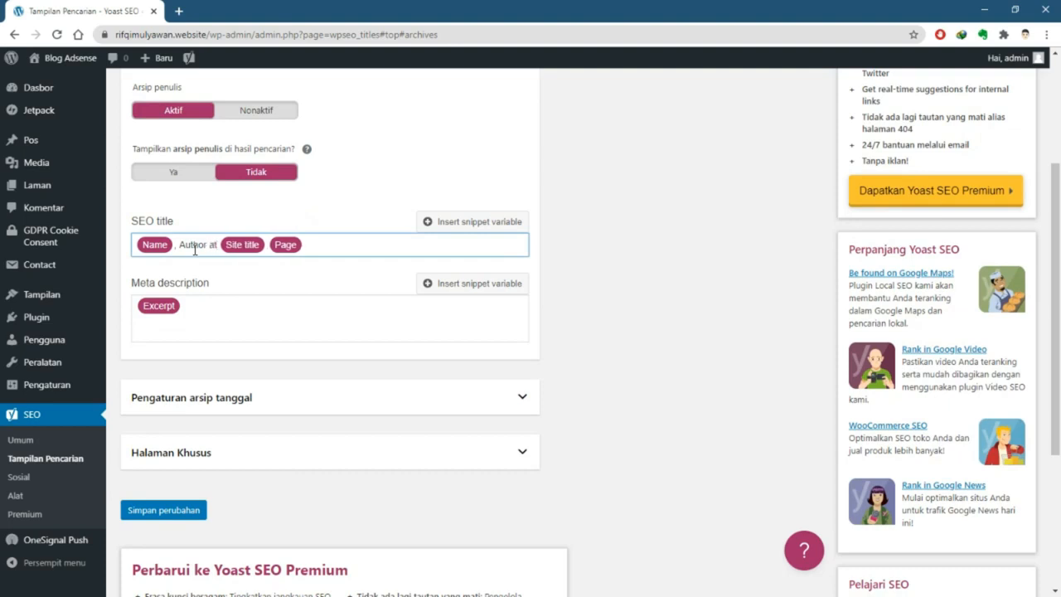
{"action": "left_click_drag", "start_coordinate": [195, 249], "coordinate": [197, 255]}
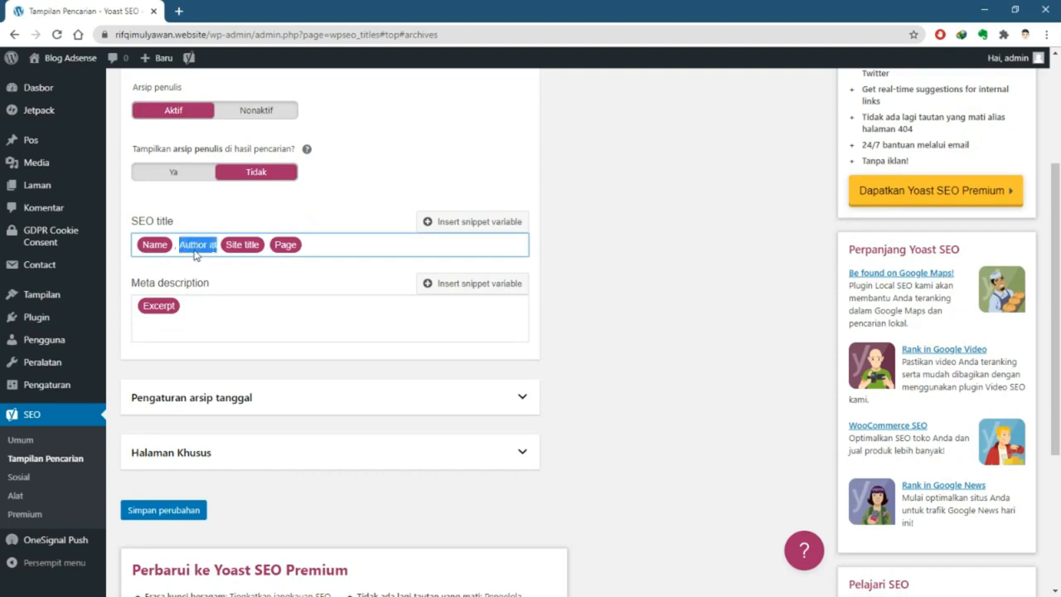
{"action": "type", "text": "Penulis di"}
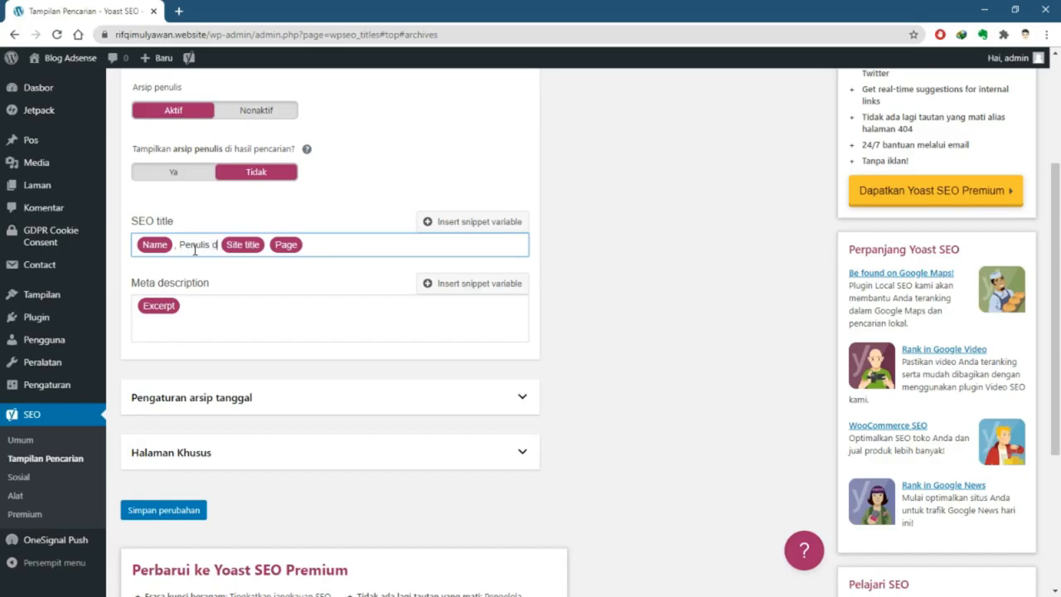
Remove the Excerpt variable from the author archive's meta description and insert it again
{"action": "left_click", "coordinate": [266, 301]}
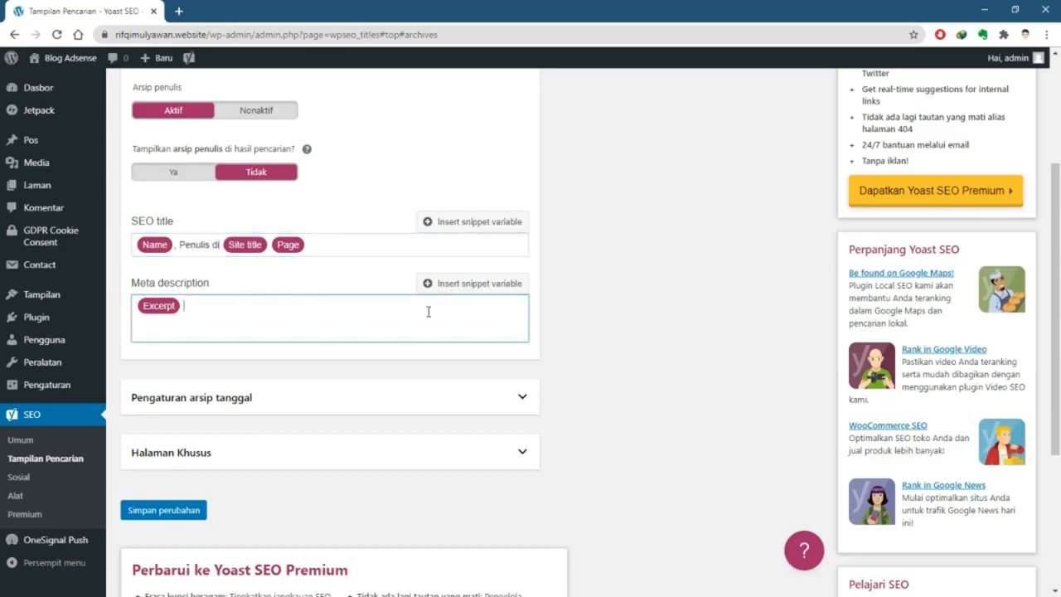
{"action": "key", "text": "BackSpace"}
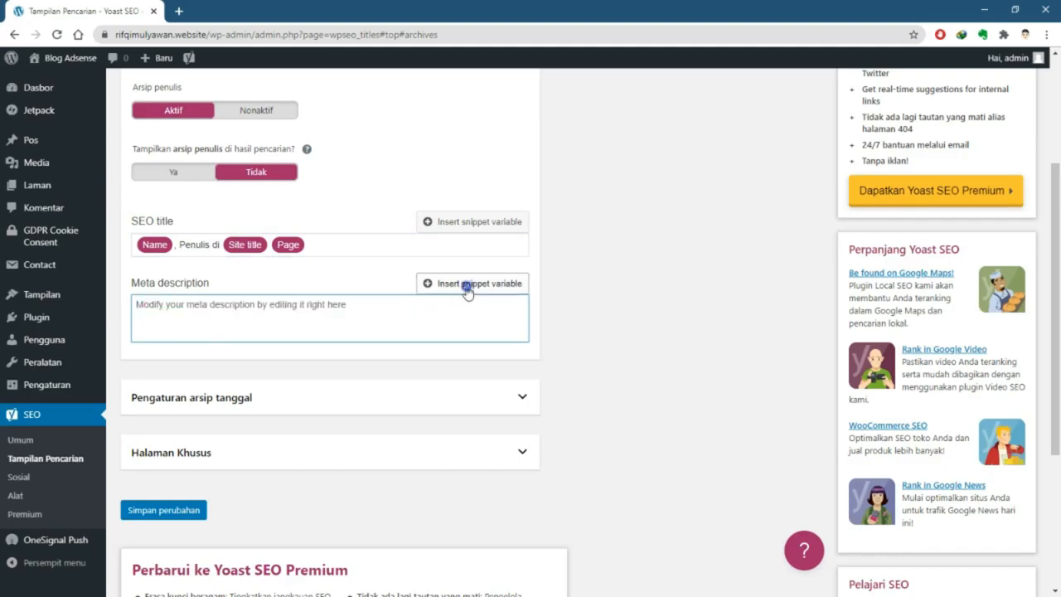
{"action": "type", "text": "%e"}
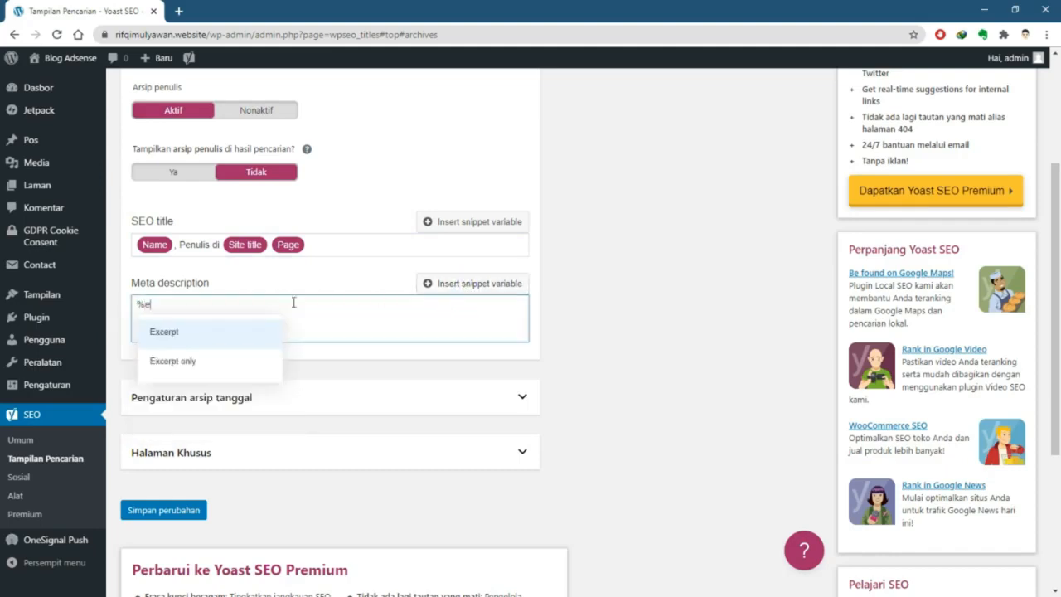
{"action": "left_click", "coordinate": [176, 333]}
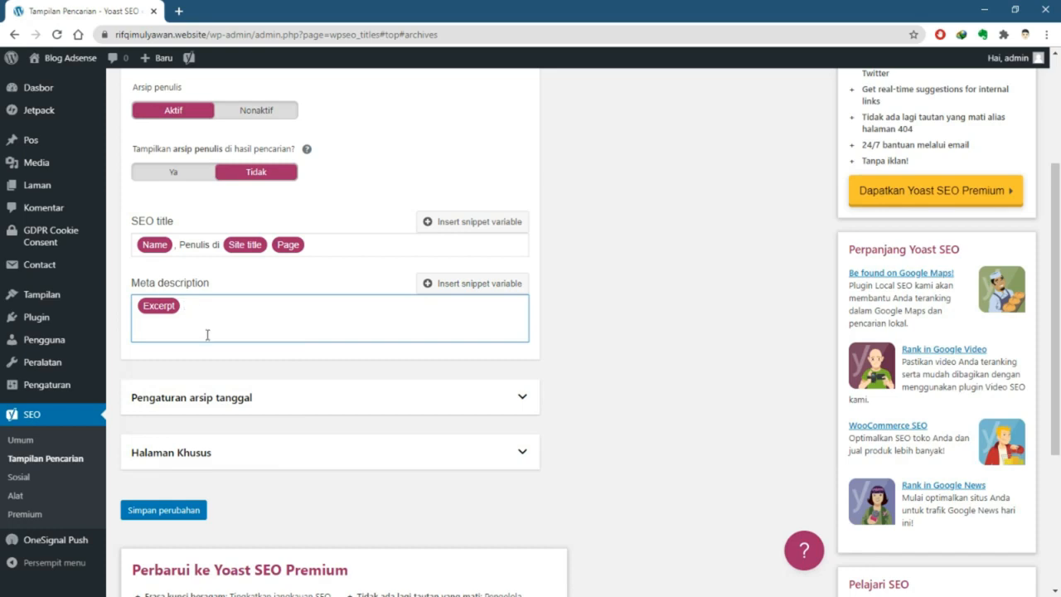
Expand Pengaturan arsip tanggal and examine the date archive's activation, search visibility, SEO title and meta description
{"action": "scroll", "coordinate": [207, 334], "scroll_direction": "down", "scroll_amount": 2}
{"action": "left_click", "coordinate": [286, 272]}
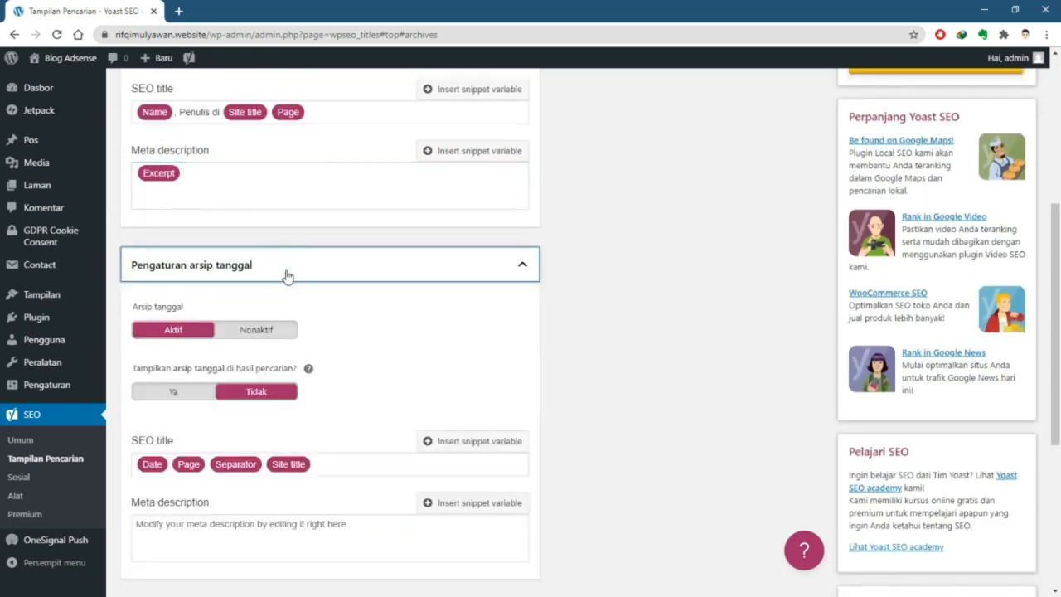
{"action": "scroll", "coordinate": [286, 275], "scroll_direction": "down", "scroll_amount": 1}
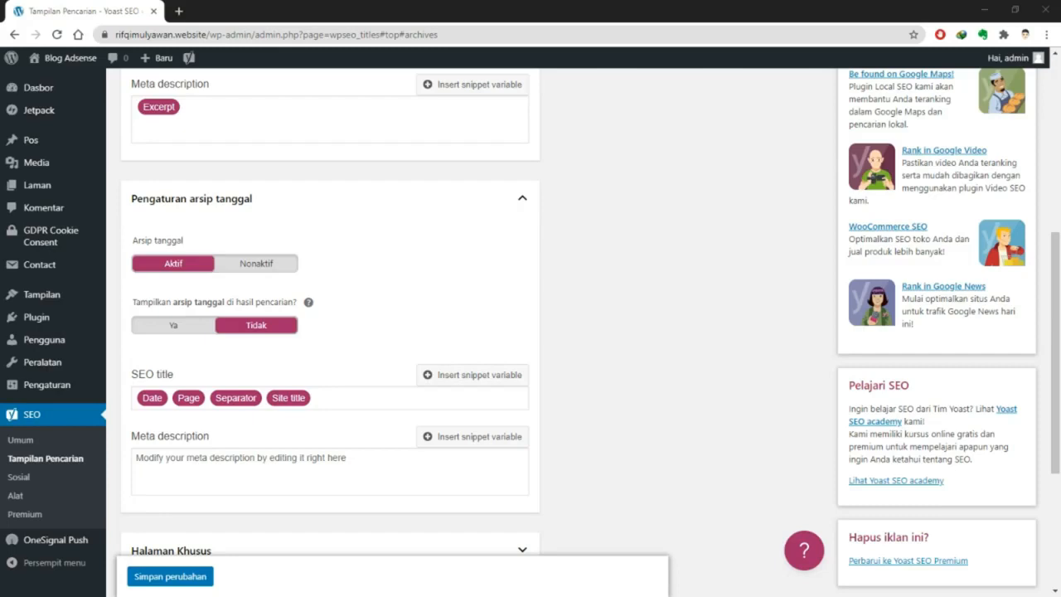
{"action": "scroll", "coordinate": [307, 265], "scroll_direction": "down", "scroll_amount": 2}
{"action": "scroll", "coordinate": [303, 261], "scroll_direction": "up", "scroll_amount": 1}
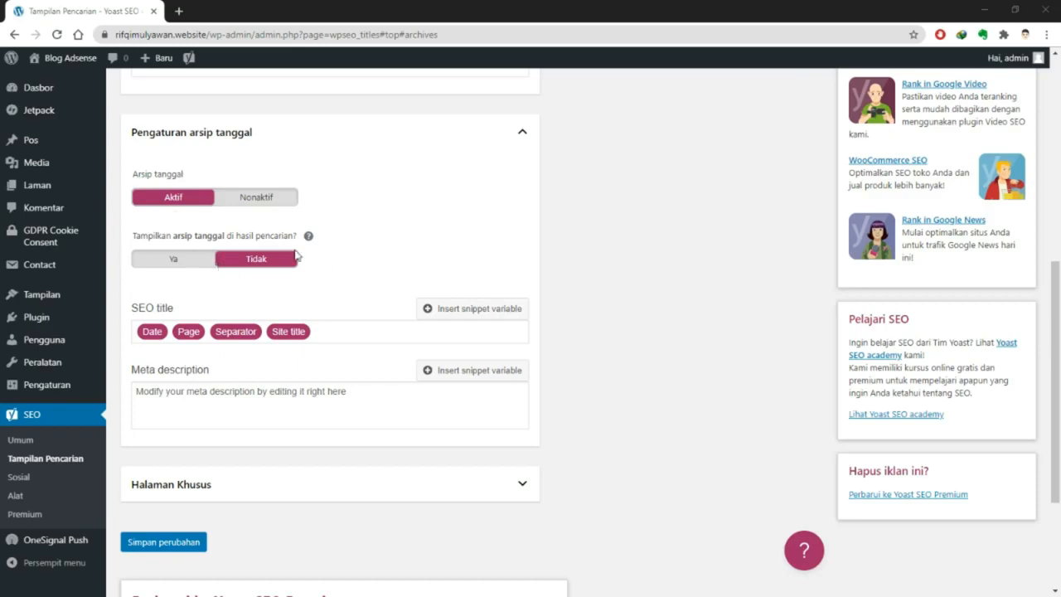
{"action": "scroll", "coordinate": [284, 281], "scroll_direction": "down", "scroll_amount": 1}
{"action": "scroll", "coordinate": [329, 257], "scroll_direction": "down", "scroll_amount": 2}
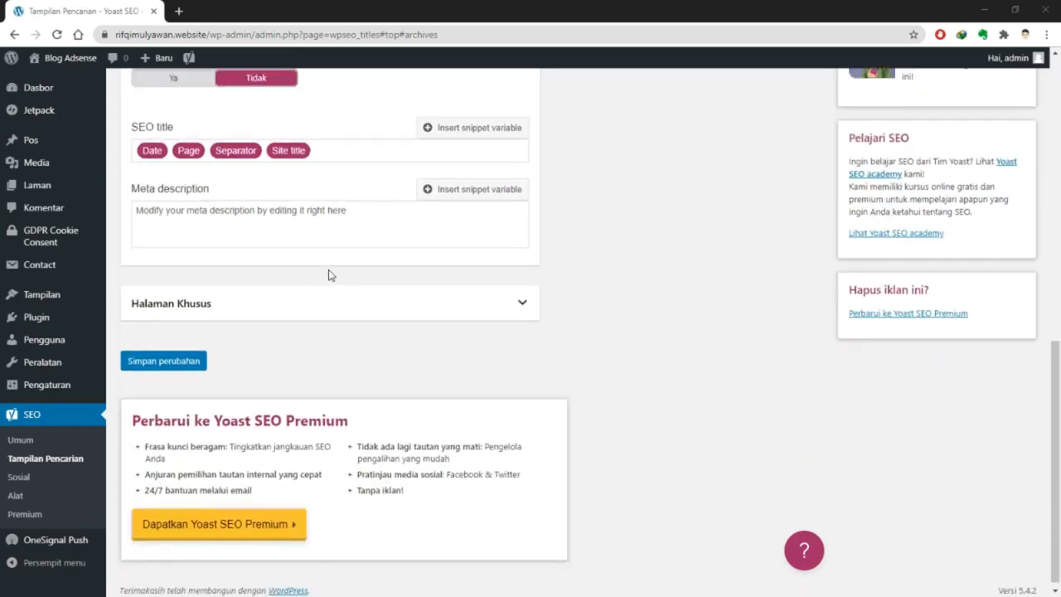
Expand Halaman Khusus and change the 404 page title's text to "Haaman tidak ditemukan", keeping the Separator and Site title variables
{"action": "left_click", "coordinate": [331, 297]}
{"action": "scroll", "coordinate": [329, 297], "scroll_direction": "down", "scroll_amount": 1}
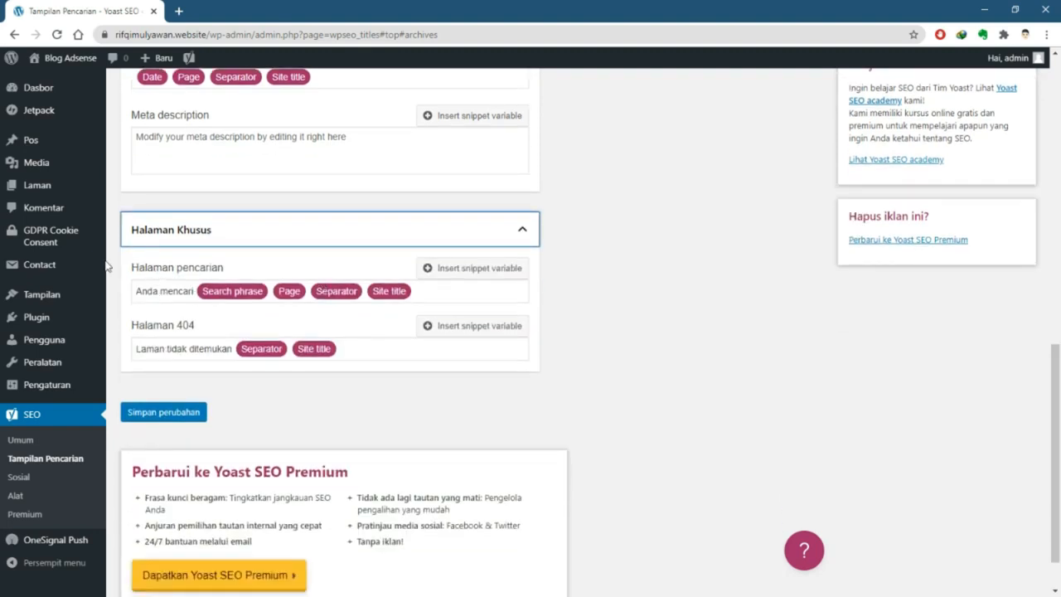
{"action": "scroll", "coordinate": [206, 303], "scroll_direction": "down", "scroll_amount": 1}
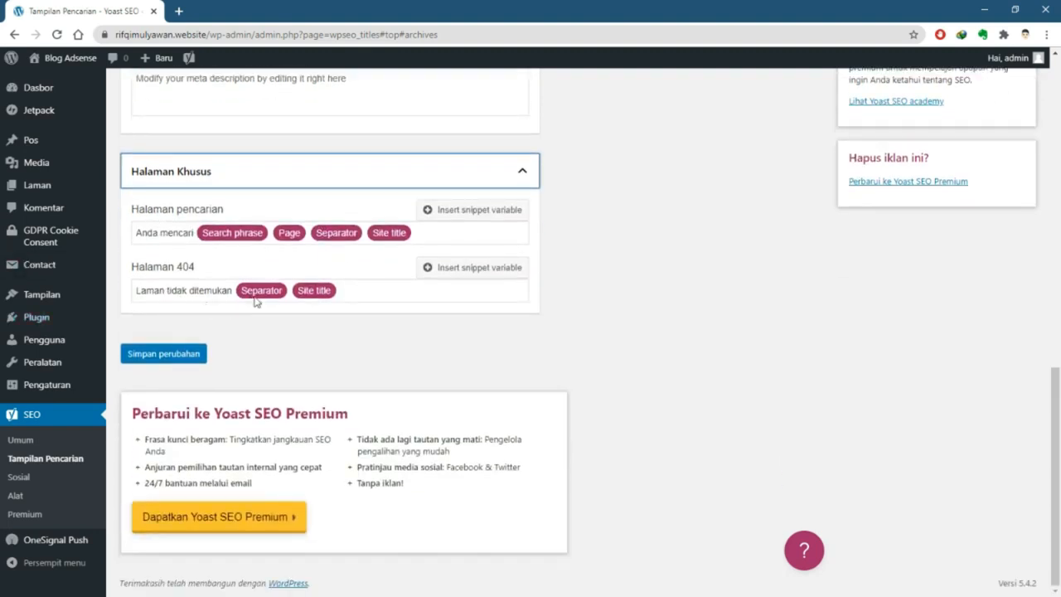
{"action": "left_click", "coordinate": [139, 294]}
{"action": "key", "text": "Delete"}
{"action": "type", "text": "Hal"}
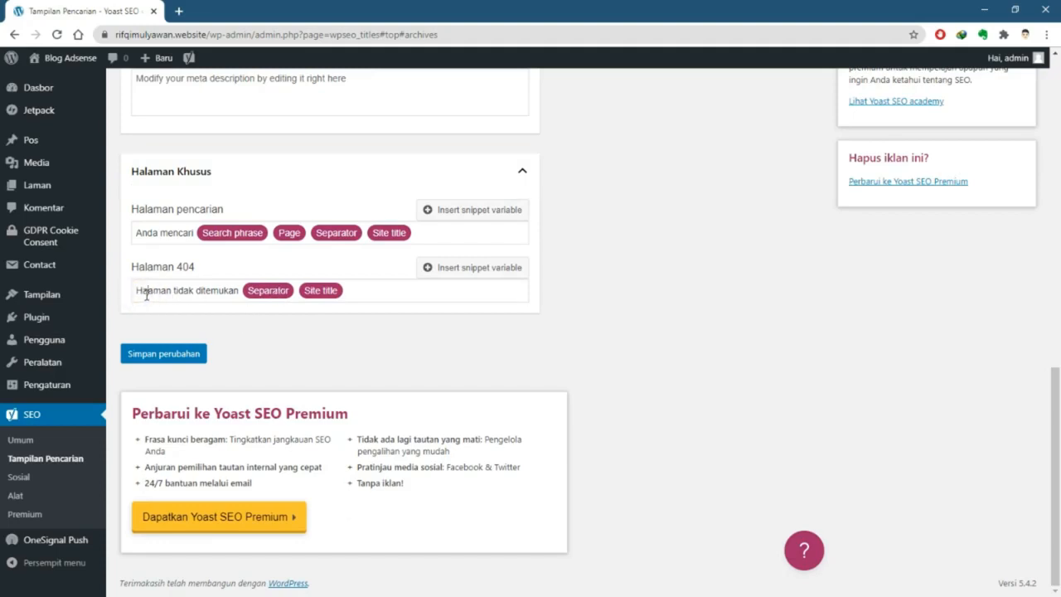
{"action": "scroll", "coordinate": [323, 315], "scroll_direction": "up", "scroll_amount": 8}
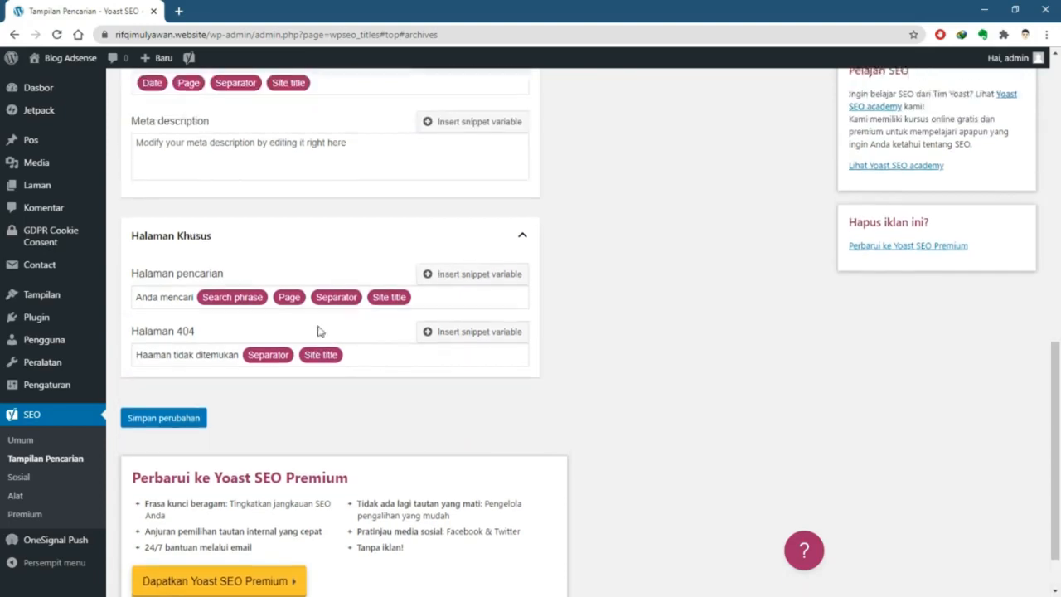
{"action": "scroll", "coordinate": [323, 325], "scroll_direction": "up", "scroll_amount": 3}
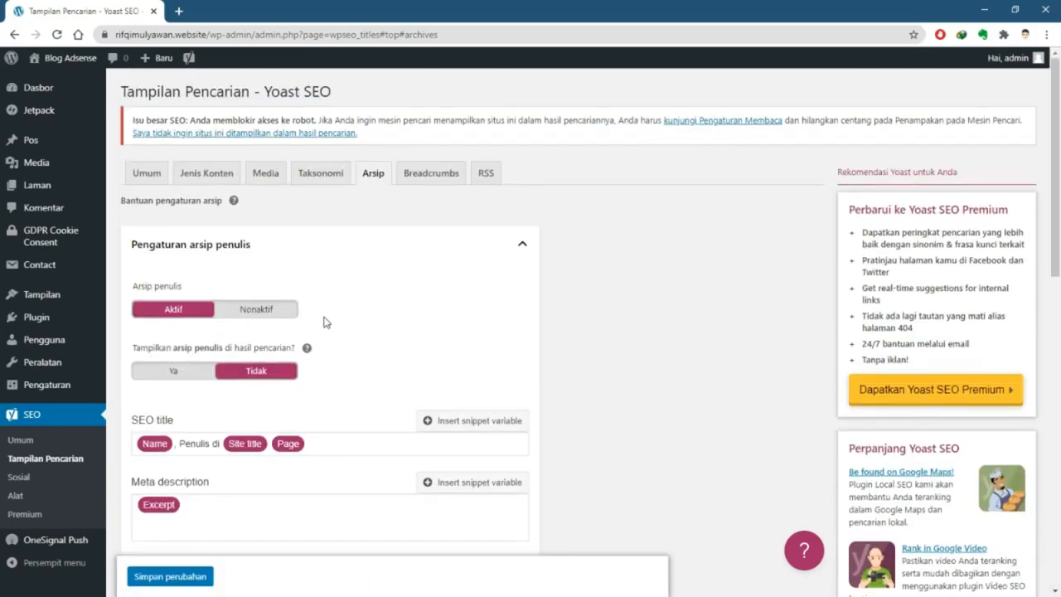
{"action": "scroll", "coordinate": [324, 323], "scroll_direction": "down", "scroll_amount": 7}
{"action": "scroll", "coordinate": [325, 322], "scroll_direction": "down", "scroll_amount": 3}
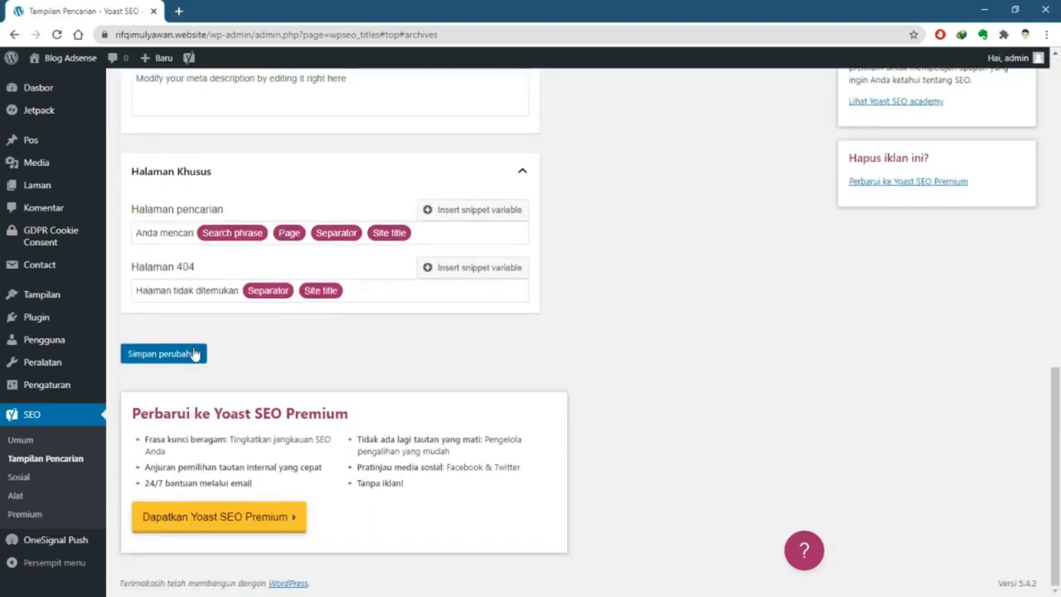
Save the changes made to the archive and special page search appearance settings
{"action": "left_click", "coordinate": [191, 354]}
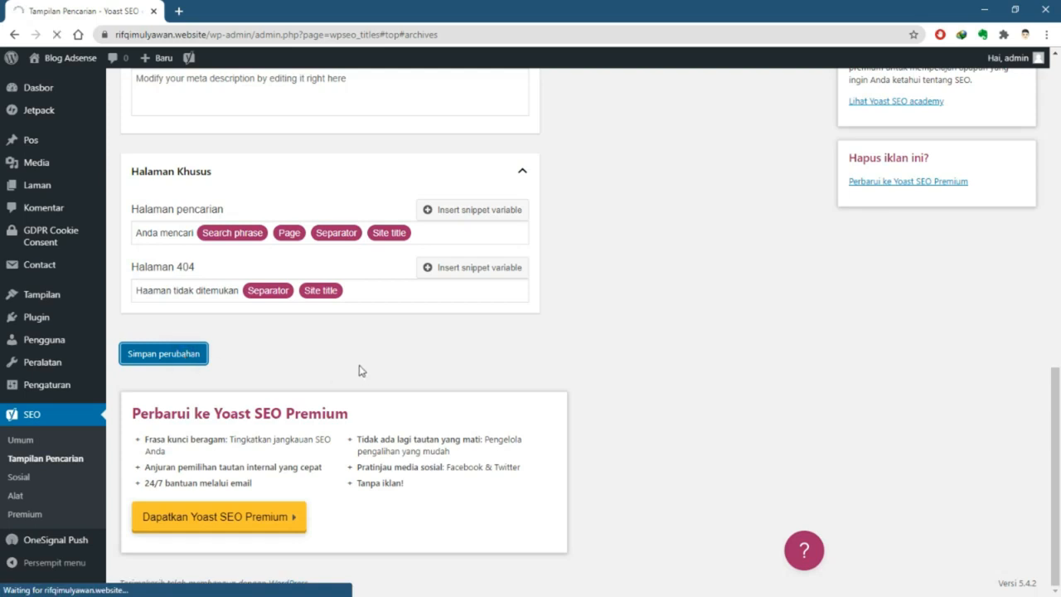
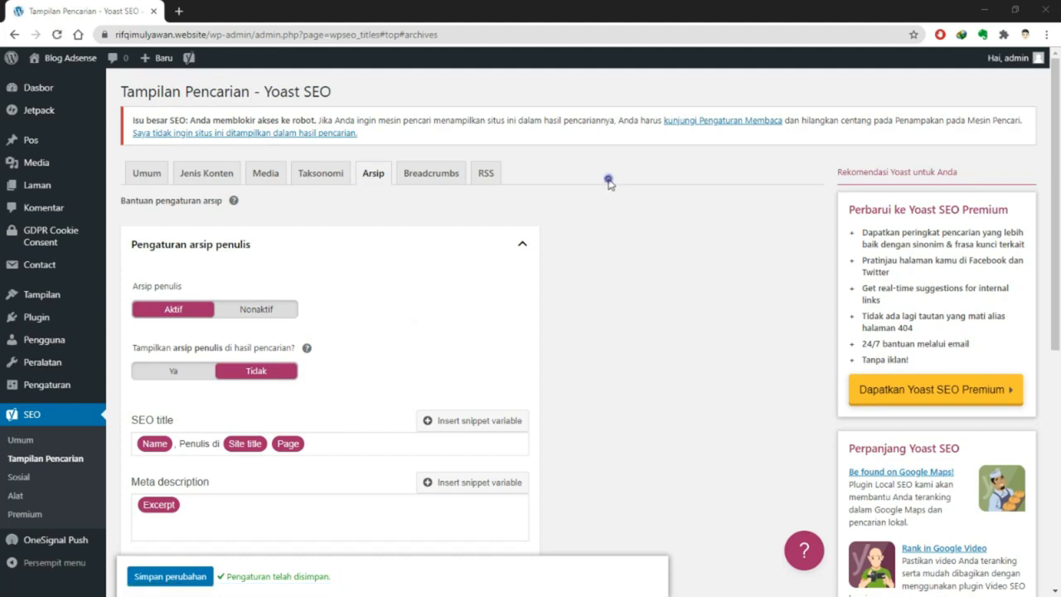
{"action": "left_click", "coordinate": [594, 185]}
{"action": "scroll", "coordinate": [594, 185], "scroll_direction": "down", "scroll_amount": 2}
{"action": "scroll", "coordinate": [594, 185], "scroll_direction": "up", "scroll_amount": 2}
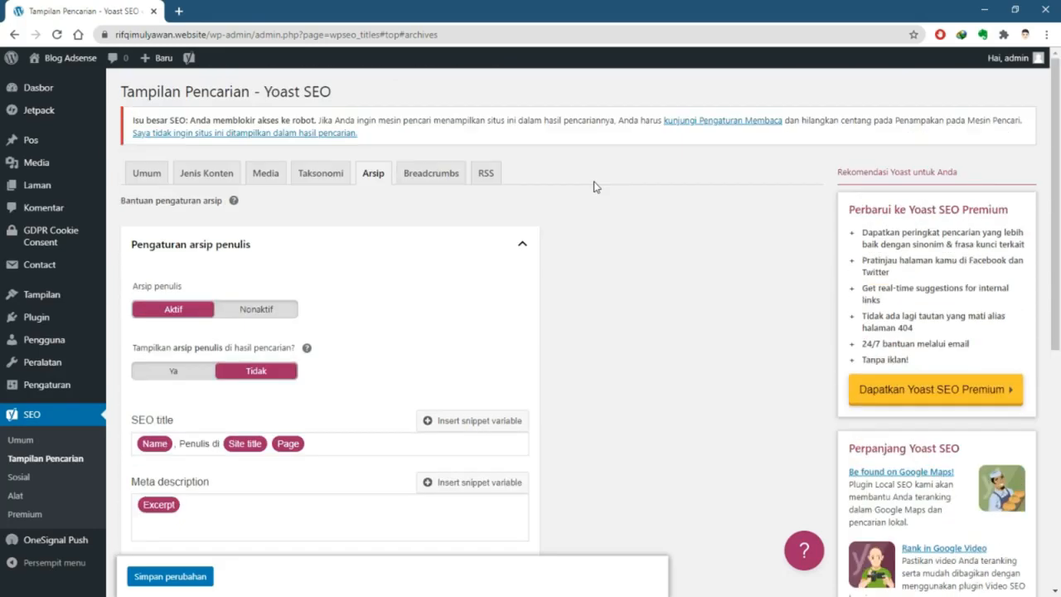
Enable breadcrumbs to examine their separator, prefix and taxonomy options, and set them back to Nonaktif
{"action": "left_click", "coordinate": [431, 173]}
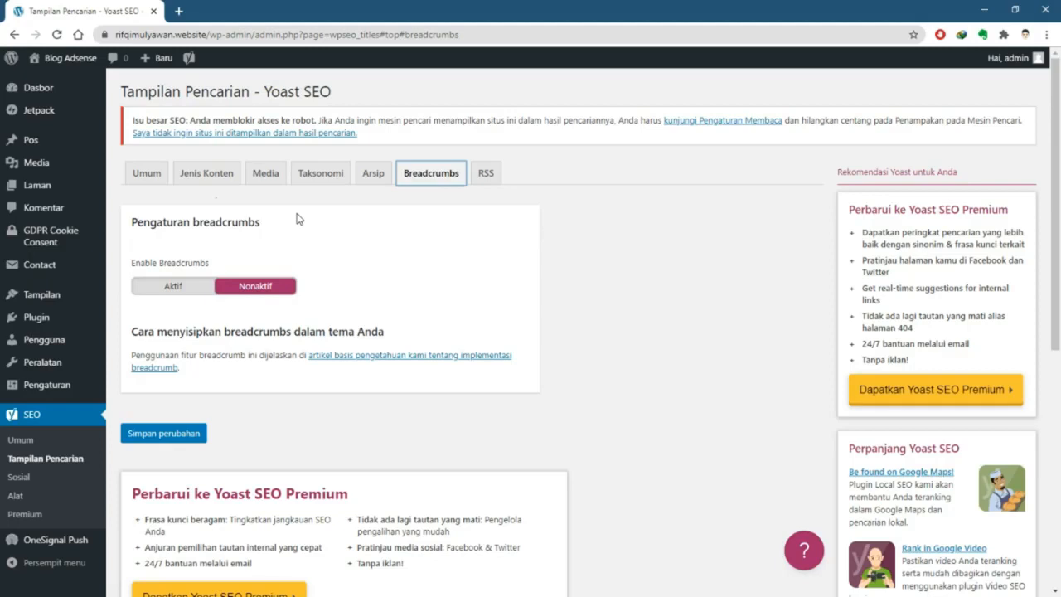
{"action": "left_click", "coordinate": [171, 290]}
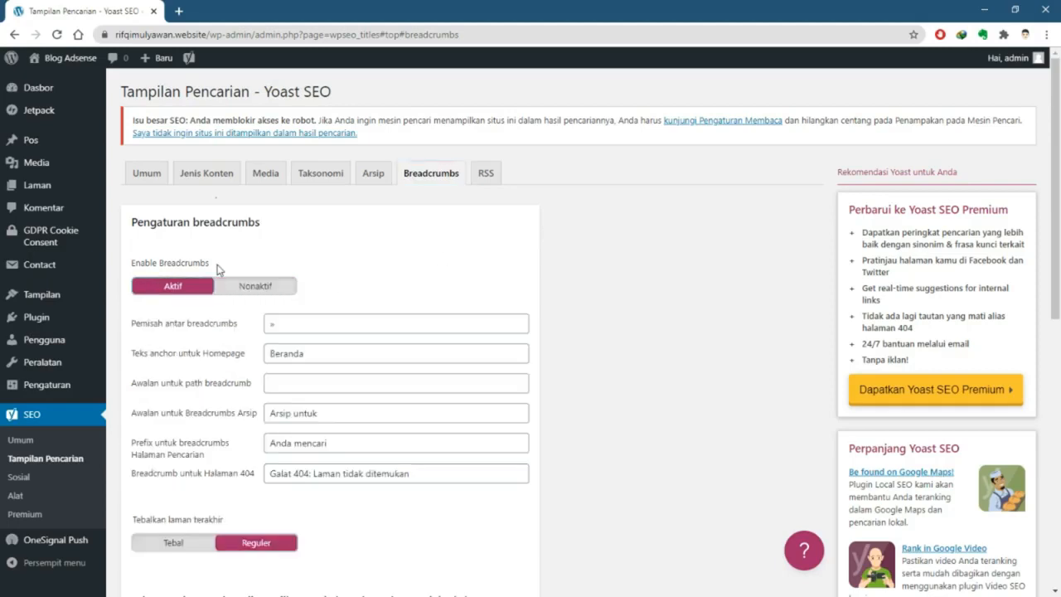
{"action": "scroll", "coordinate": [218, 269], "scroll_direction": "down", "scroll_amount": 1}
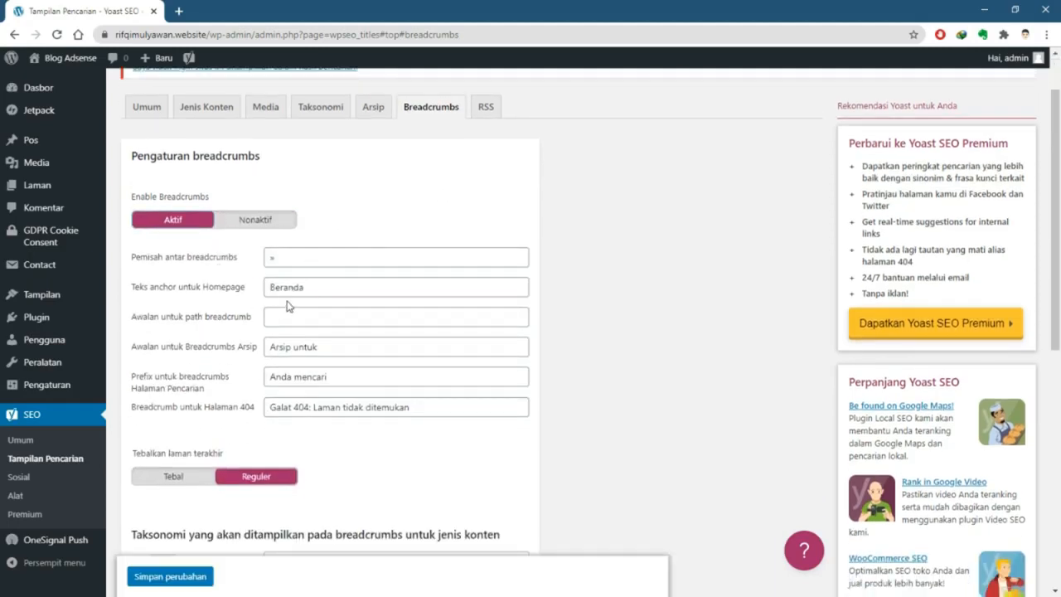
{"action": "scroll", "coordinate": [298, 377], "scroll_direction": "down", "scroll_amount": 1}
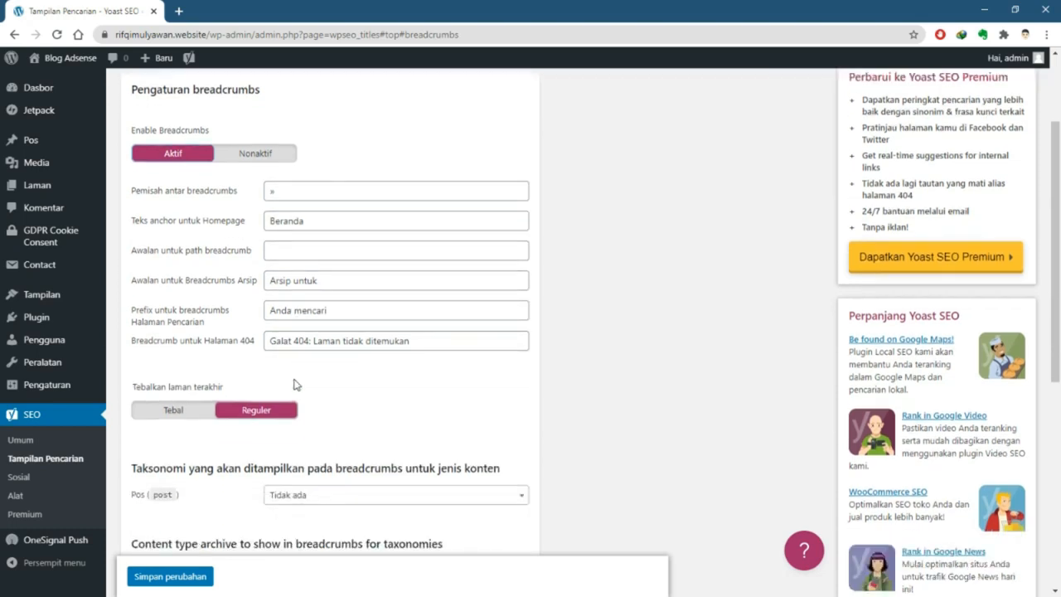
{"action": "scroll", "coordinate": [247, 448], "scroll_direction": "down", "scroll_amount": 1}
{"action": "scroll", "coordinate": [286, 460], "scroll_direction": "down", "scroll_amount": 1}
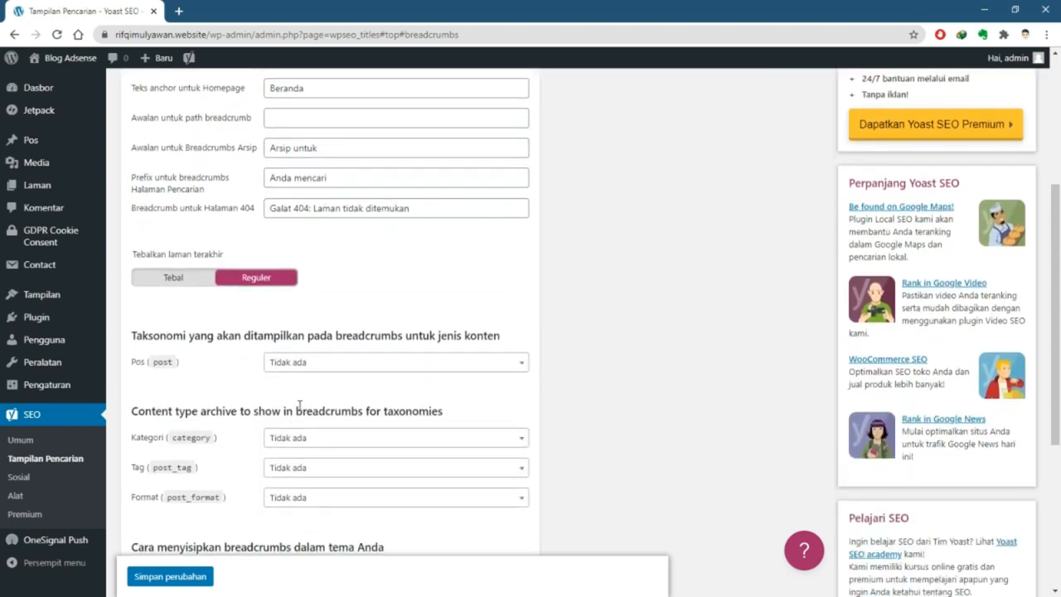
{"action": "scroll", "coordinate": [300, 373], "scroll_direction": "down", "scroll_amount": 2}
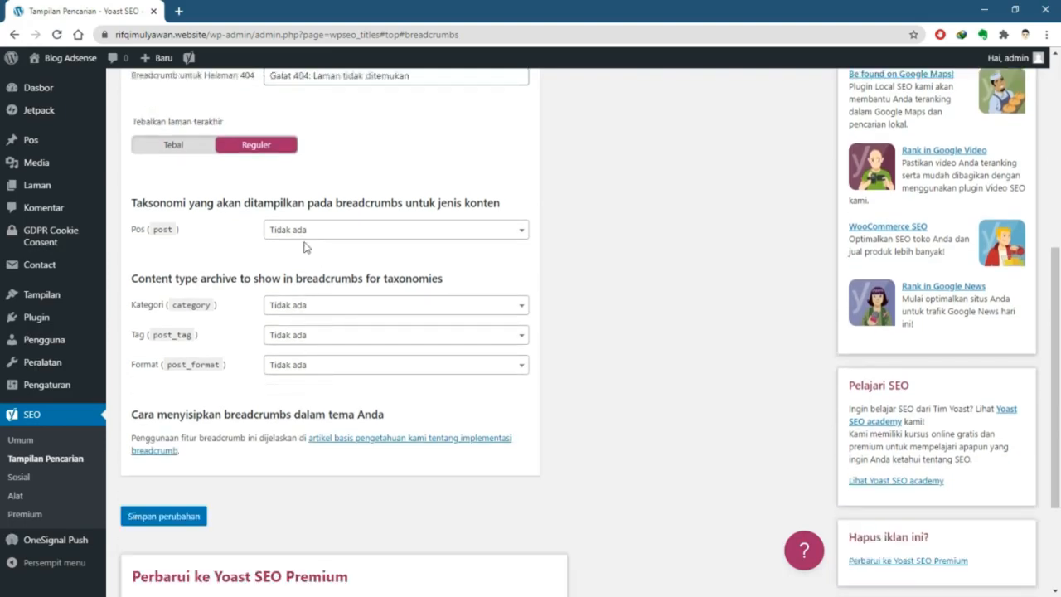
{"action": "scroll", "coordinate": [284, 252], "scroll_direction": "up", "scroll_amount": 6}
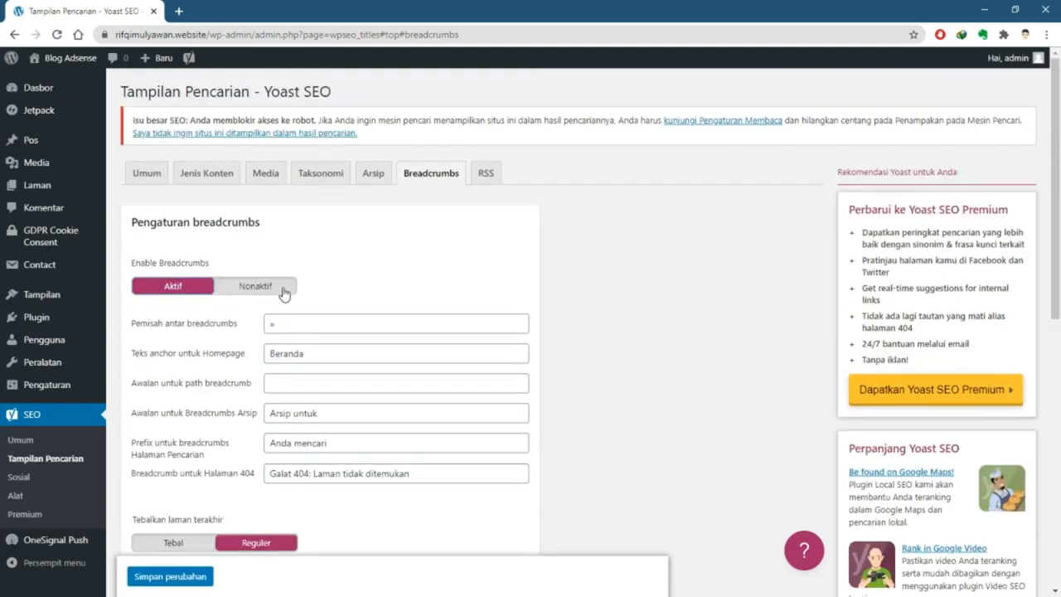
{"action": "left_click", "coordinate": [284, 290]}
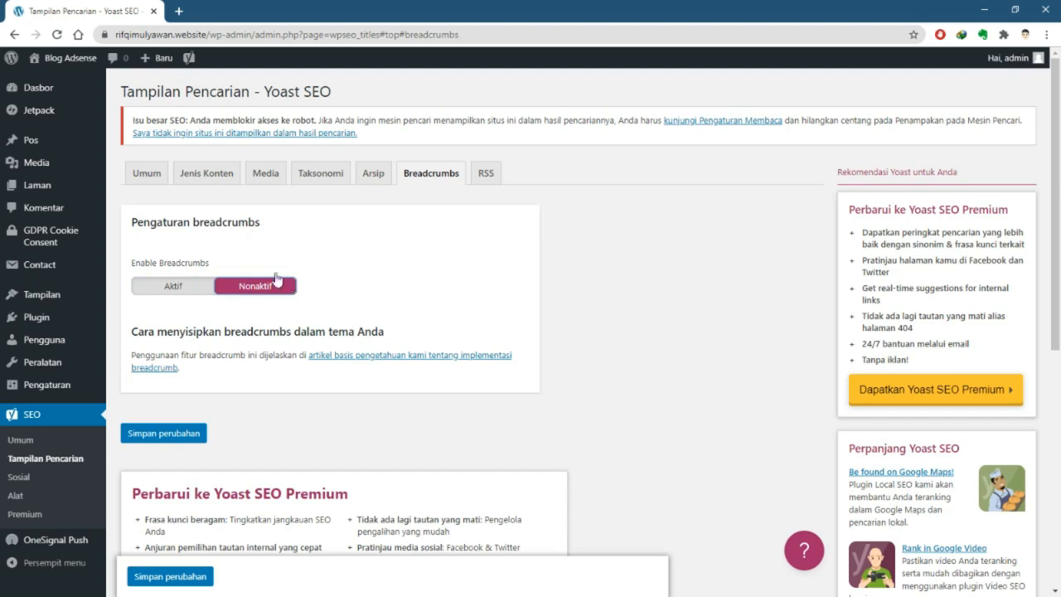
Review the RSS feed's before-post and after-post content and the available variables, and save the search appearance settings
{"action": "left_click", "coordinate": [488, 178]}
{"action": "scroll", "coordinate": [328, 249], "scroll_direction": "down", "scroll_amount": 2}
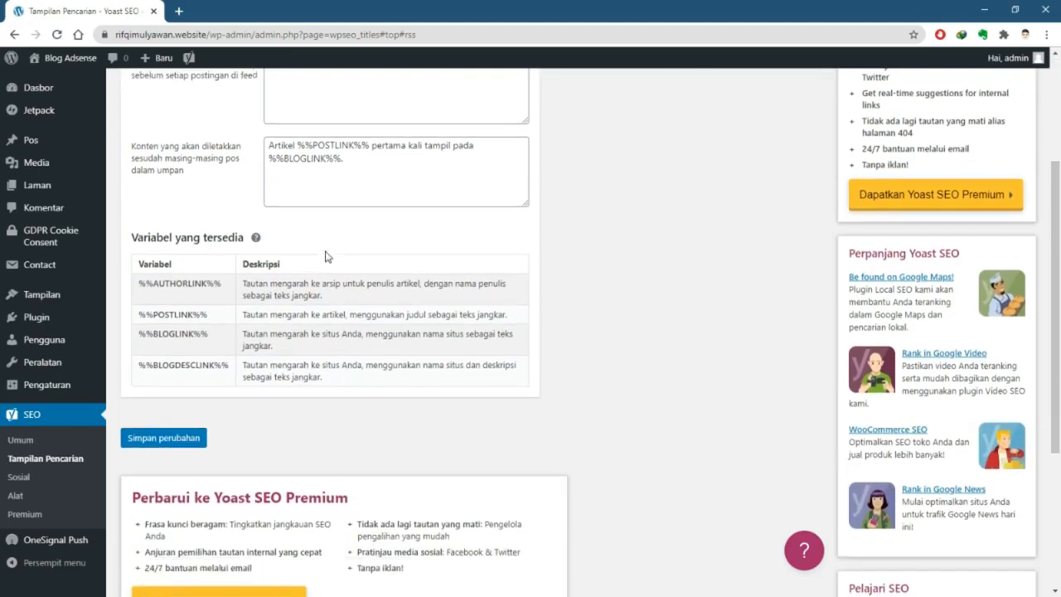
{"action": "scroll", "coordinate": [326, 253], "scroll_direction": "up", "scroll_amount": 2}
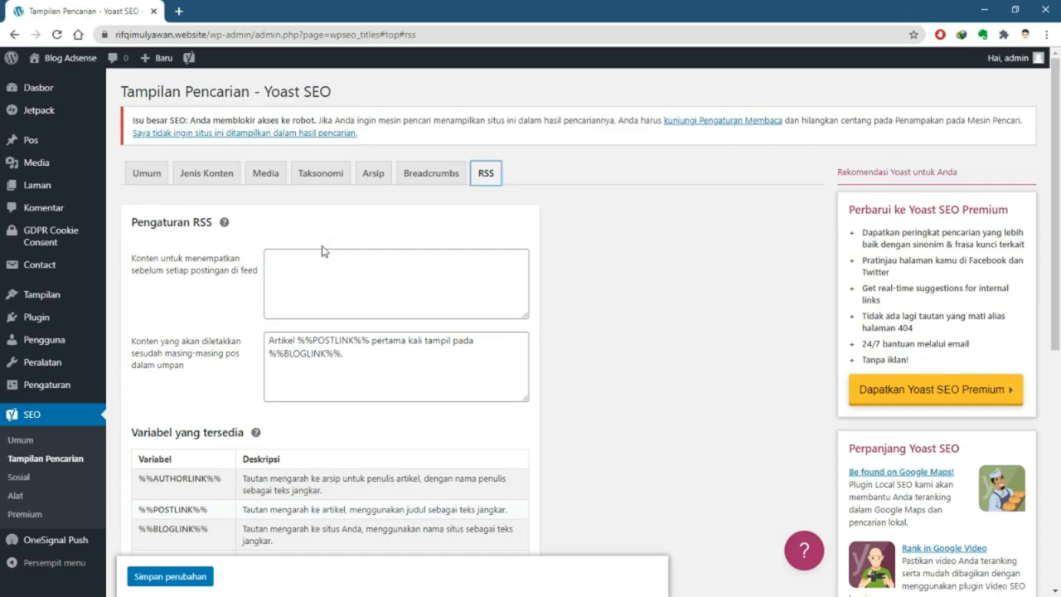
{"action": "scroll", "coordinate": [323, 251], "scroll_direction": "down", "scroll_amount": 5}
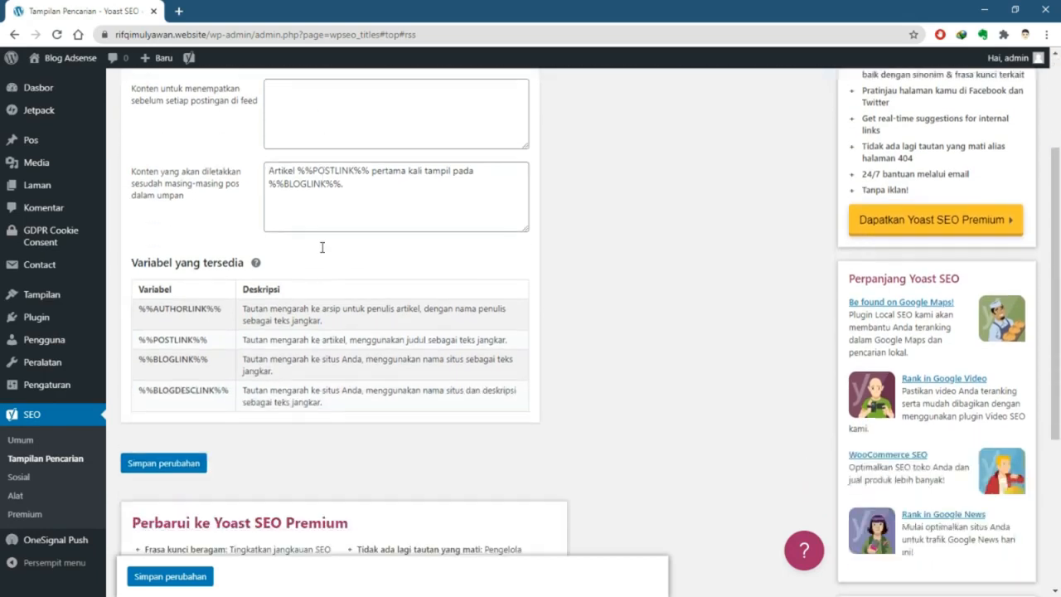
{"action": "scroll", "coordinate": [322, 251], "scroll_direction": "up", "scroll_amount": 5}
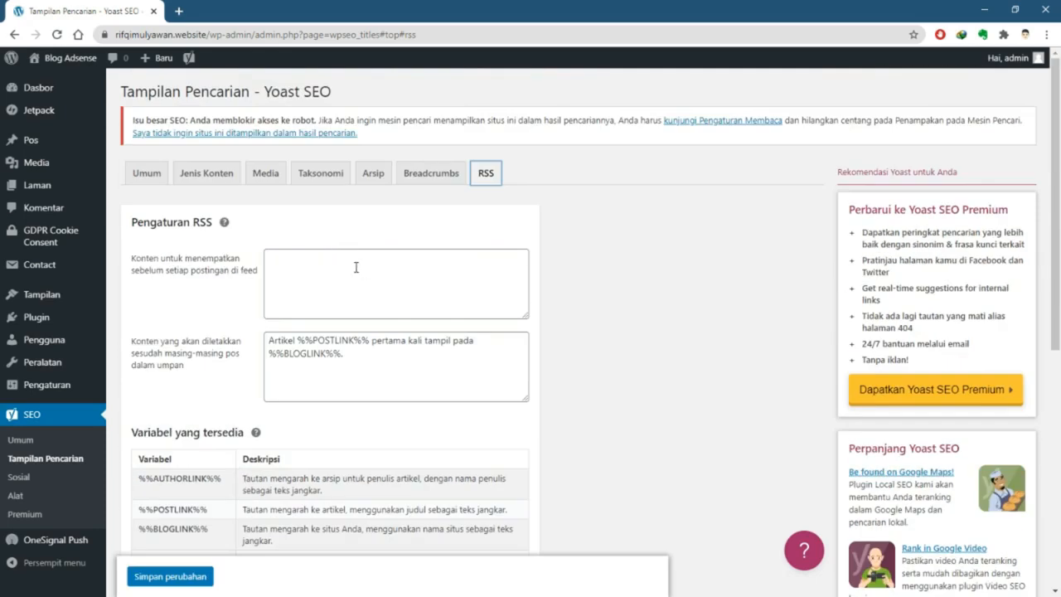
{"action": "scroll", "coordinate": [359, 266], "scroll_direction": "down", "scroll_amount": 2}
{"action": "left_click", "coordinate": [192, 438]}
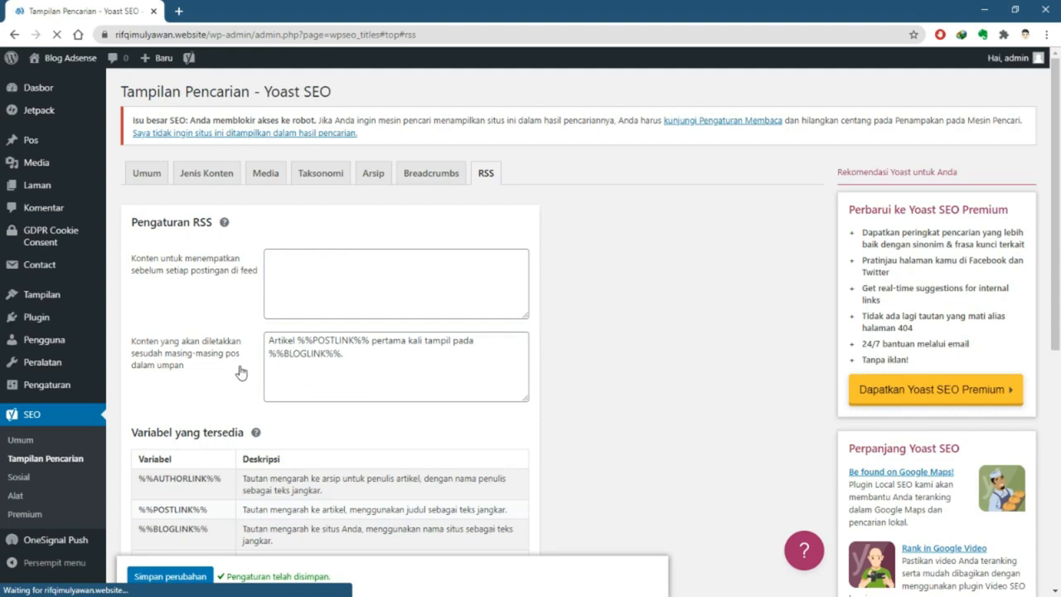
{"action": "scroll", "coordinate": [242, 369], "scroll_direction": "down", "scroll_amount": 1}
{"action": "scroll", "coordinate": [238, 367], "scroll_direction": "up", "scroll_amount": 1}
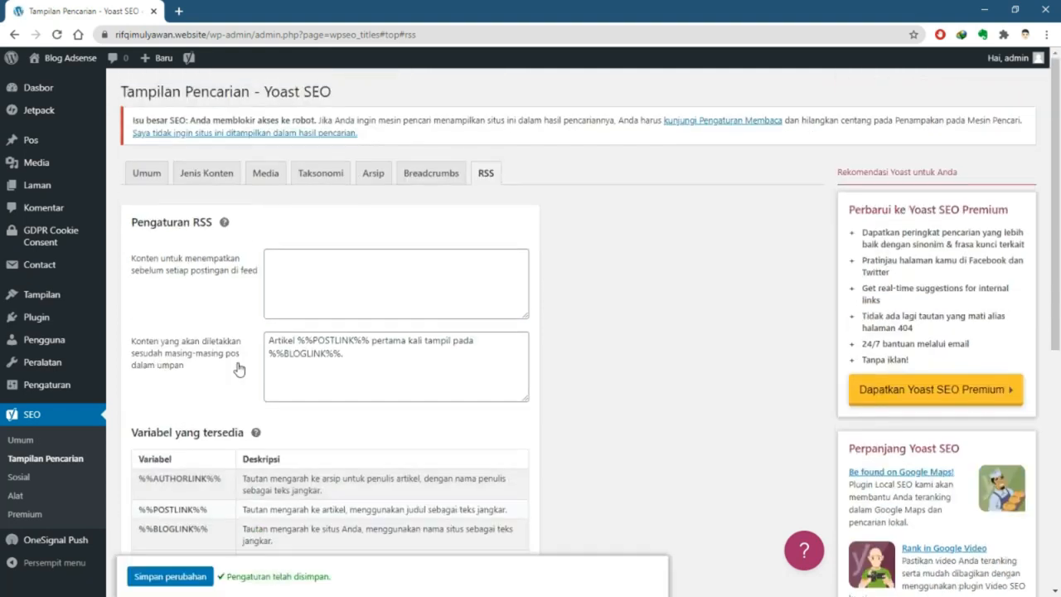
{"action": "scroll", "coordinate": [236, 365], "scroll_direction": "down", "scroll_amount": 1}
{"action": "scroll", "coordinate": [265, 332], "scroll_direction": "up", "scroll_amount": 1}
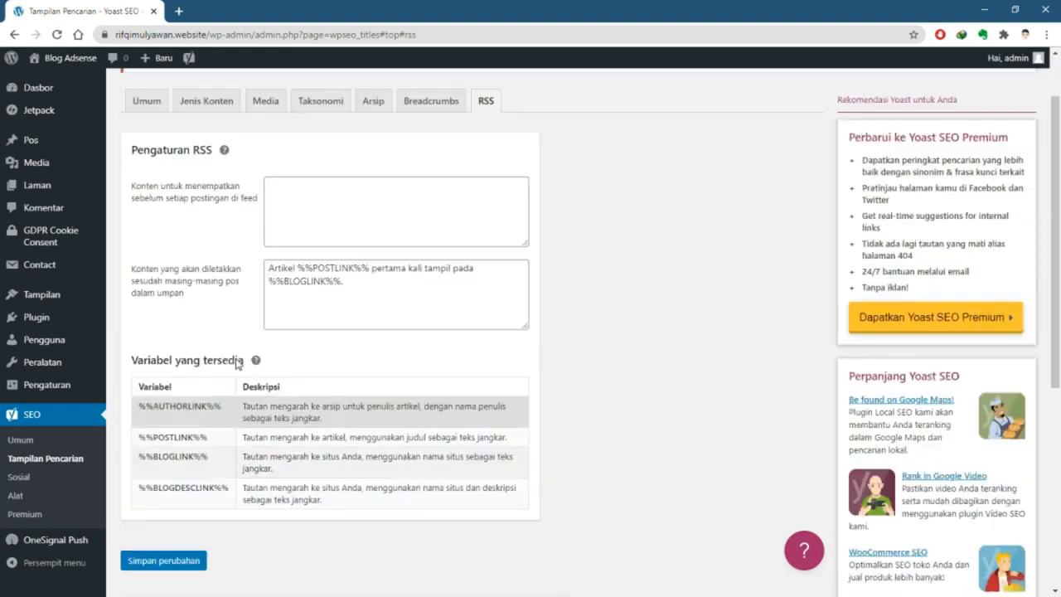
Open Yoast's Sosial settings and examine the organisation's social profile fields and the Facebook Open Graph, front page and default image options
{"action": "left_click", "coordinate": [25, 481]}
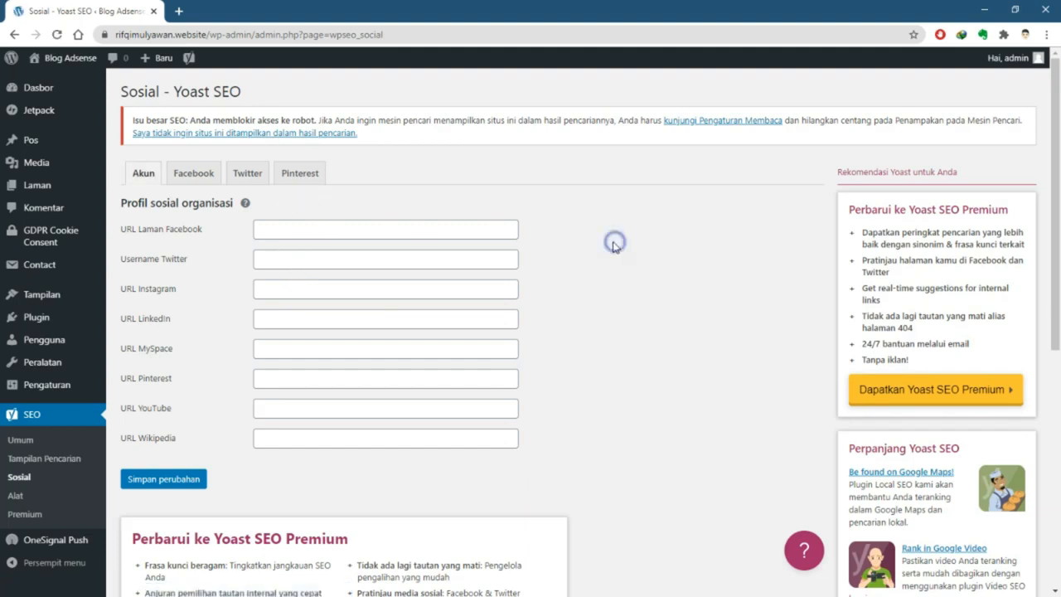
{"action": "scroll", "coordinate": [600, 241], "scroll_direction": "down", "scroll_amount": 1}
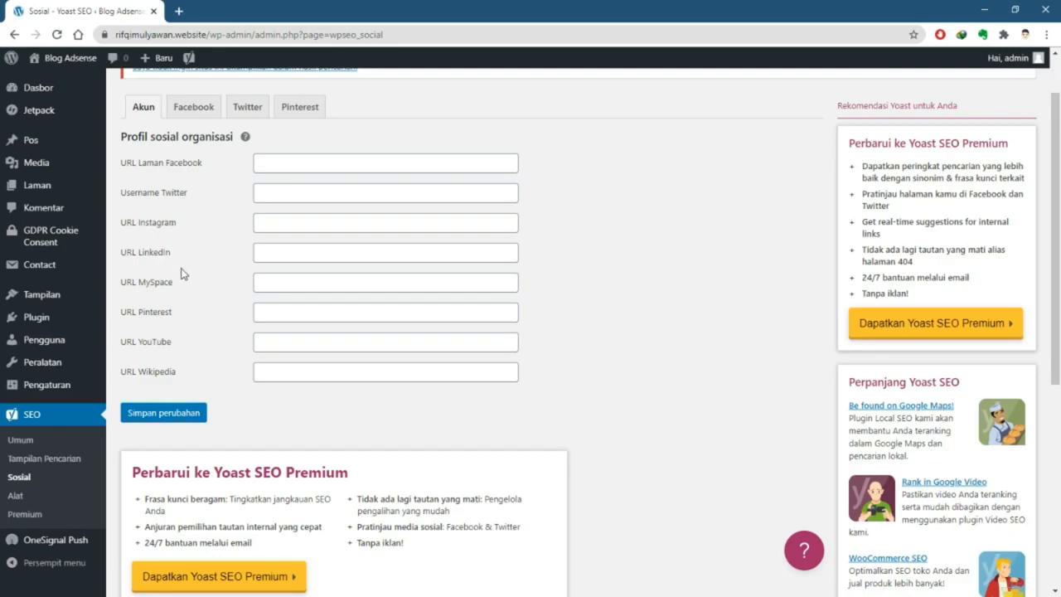
{"action": "scroll", "coordinate": [247, 328], "scroll_direction": "down", "scroll_amount": 2}
{"action": "scroll", "coordinate": [246, 328], "scroll_direction": "up", "scroll_amount": 3}
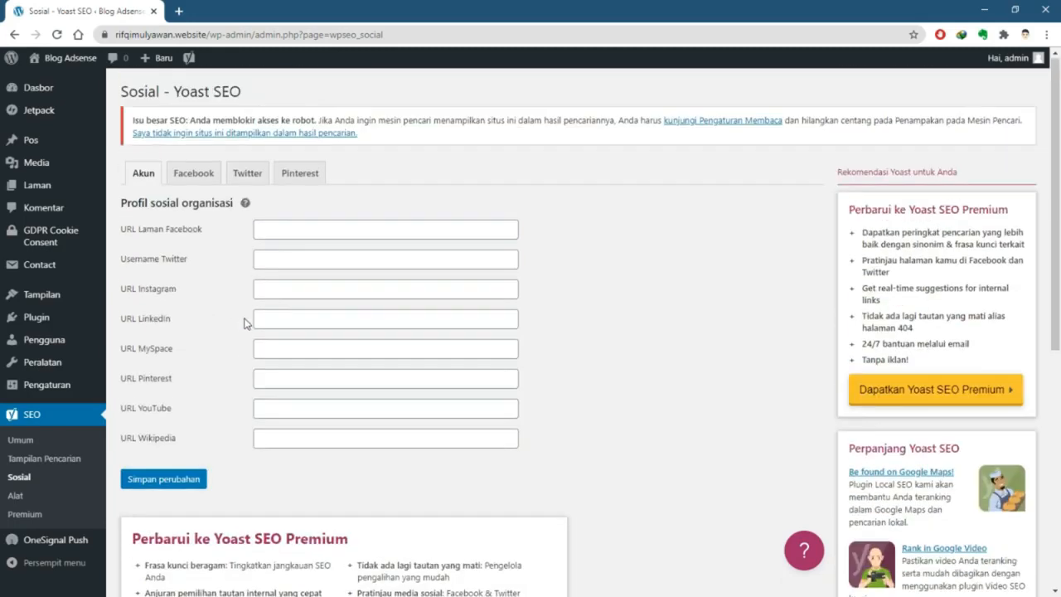
{"action": "left_click", "coordinate": [194, 175]}
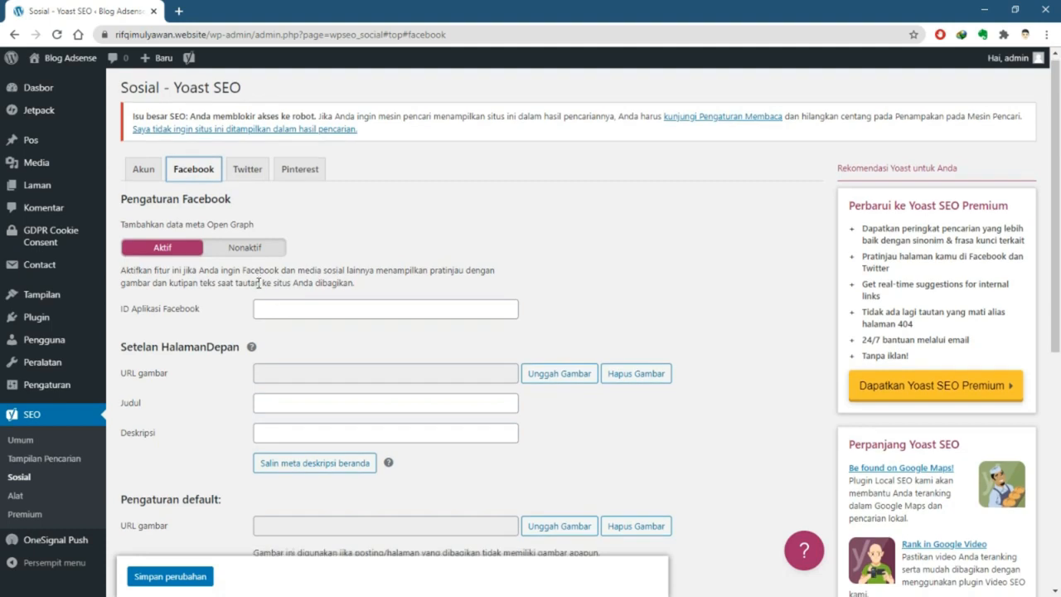
{"action": "scroll", "coordinate": [309, 260], "scroll_direction": "down", "scroll_amount": 1}
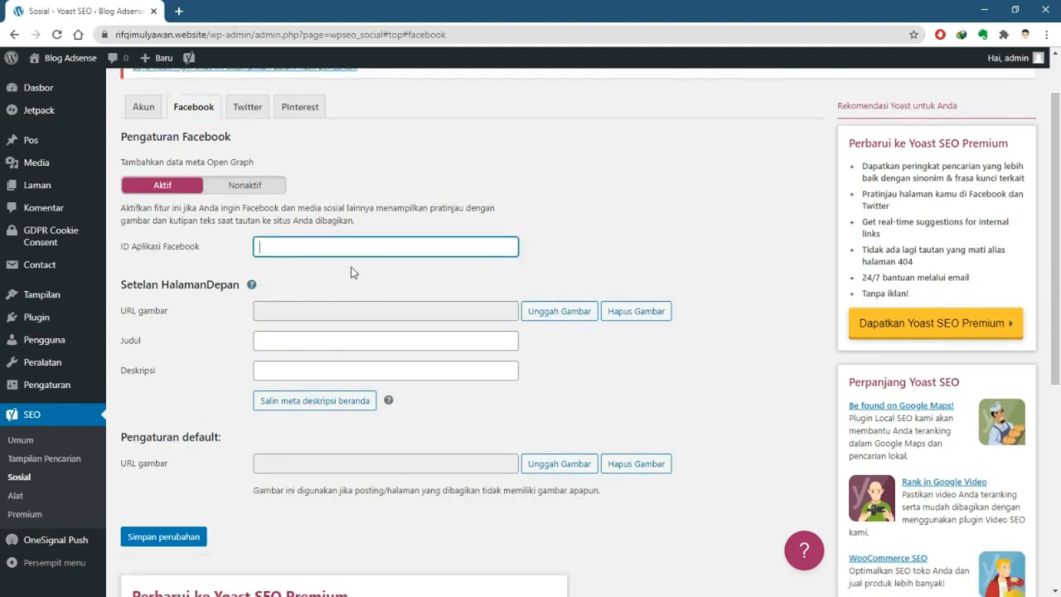
{"action": "scroll", "coordinate": [329, 329], "scroll_direction": "down", "scroll_amount": 2}
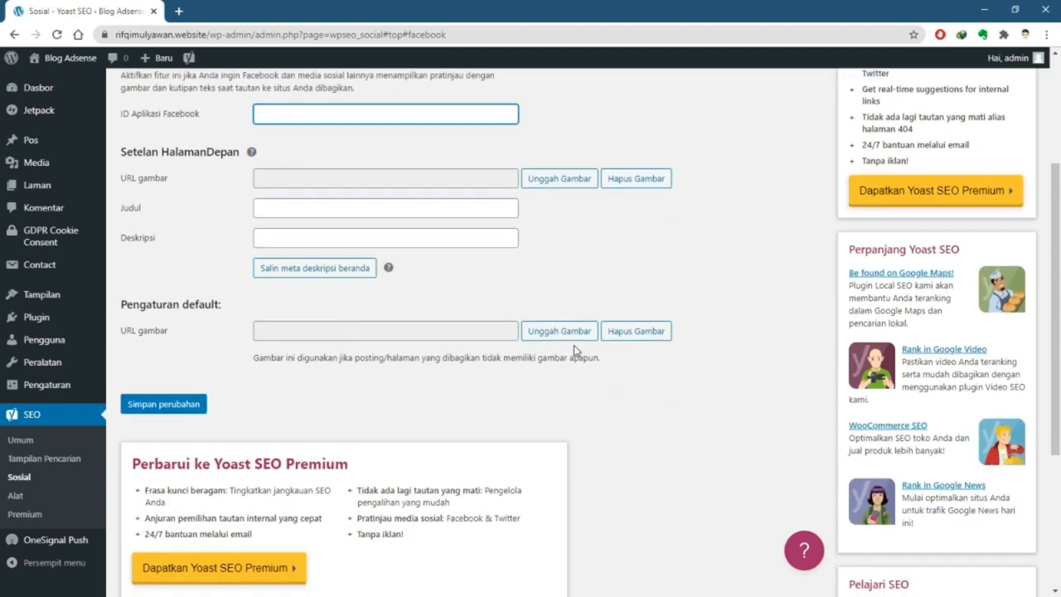
{"action": "scroll", "coordinate": [527, 328], "scroll_direction": "up", "scroll_amount": 2}
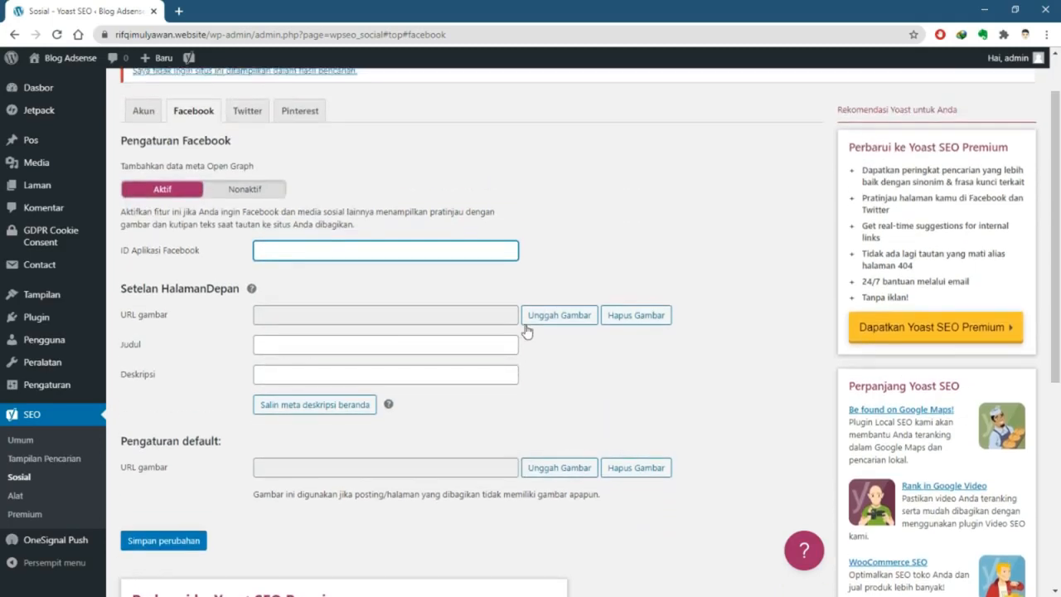
{"action": "scroll", "coordinate": [527, 330], "scroll_direction": "up", "scroll_amount": 1}
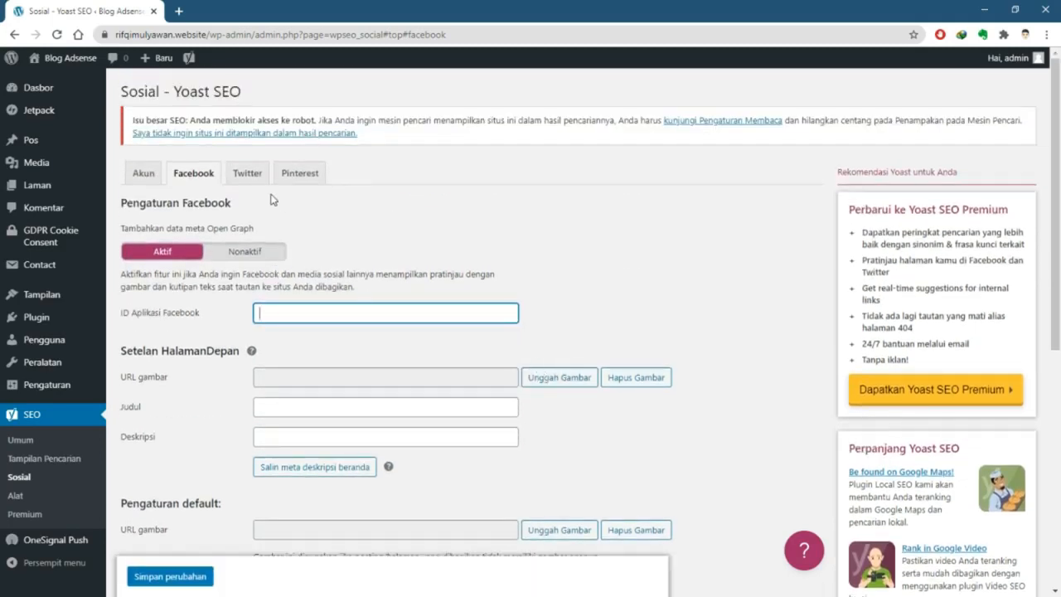
Examine the Twitter card metadata setting and the options for the default card type
{"action": "left_click", "coordinate": [250, 174]}
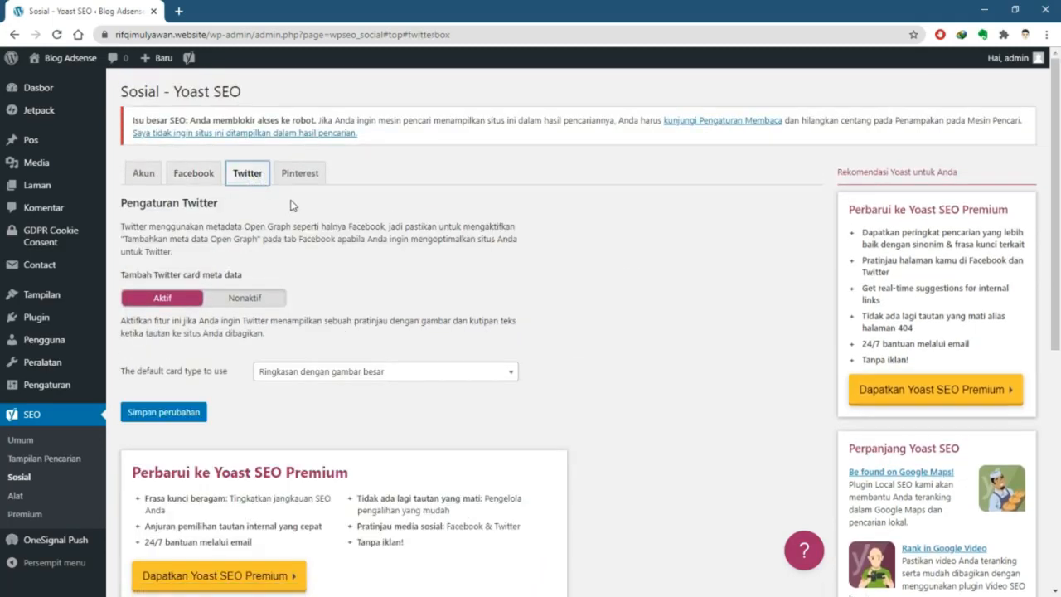
{"action": "scroll", "coordinate": [237, 246], "scroll_direction": "down", "scroll_amount": 1}
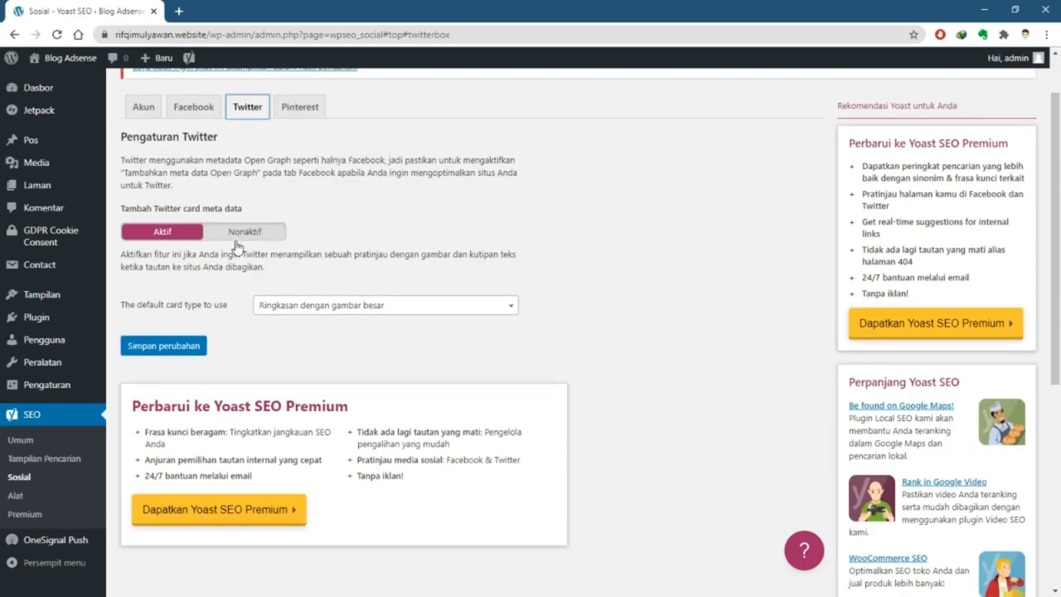
{"action": "left_click", "coordinate": [328, 308]}
{"action": "left_click", "coordinate": [376, 264]}
{"action": "scroll", "coordinate": [377, 265], "scroll_direction": "up", "scroll_amount": 1}
Check the Pinterest settings and save the social settings with the Pinterest confirmation left empty
{"action": "left_click", "coordinate": [302, 174]}
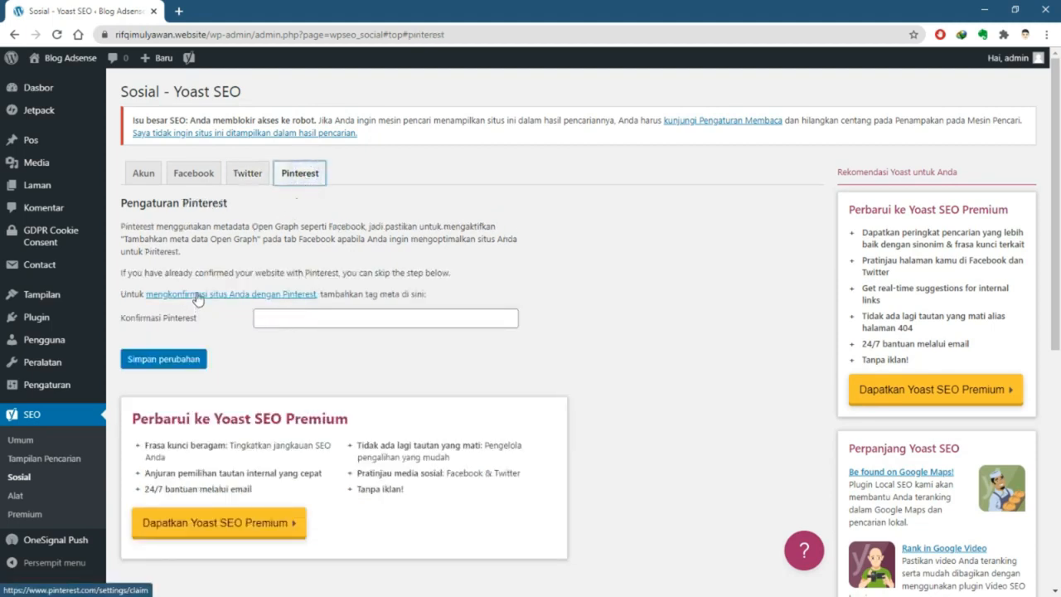
{"action": "left_click", "coordinate": [191, 366]}
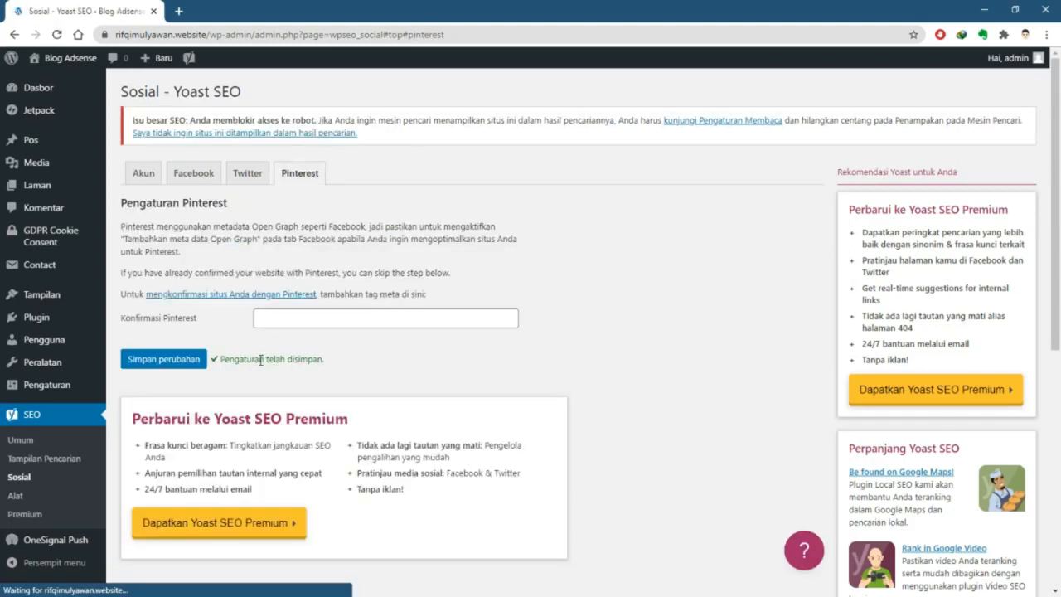
{"action": "scroll", "coordinate": [257, 364], "scroll_direction": "down", "scroll_amount": 1}
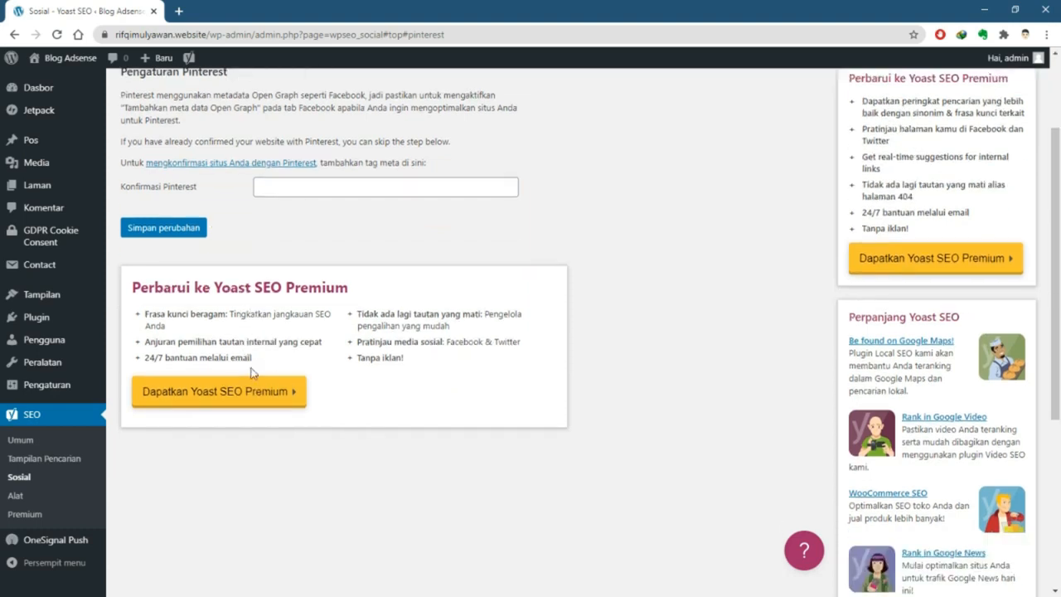
{"action": "scroll", "coordinate": [248, 372], "scroll_direction": "up", "scroll_amount": 3}
Open Yoast's Alat page and examine the import/export, file editor, bulk editor and SEO data tools
{"action": "left_click", "coordinate": [16, 496]}
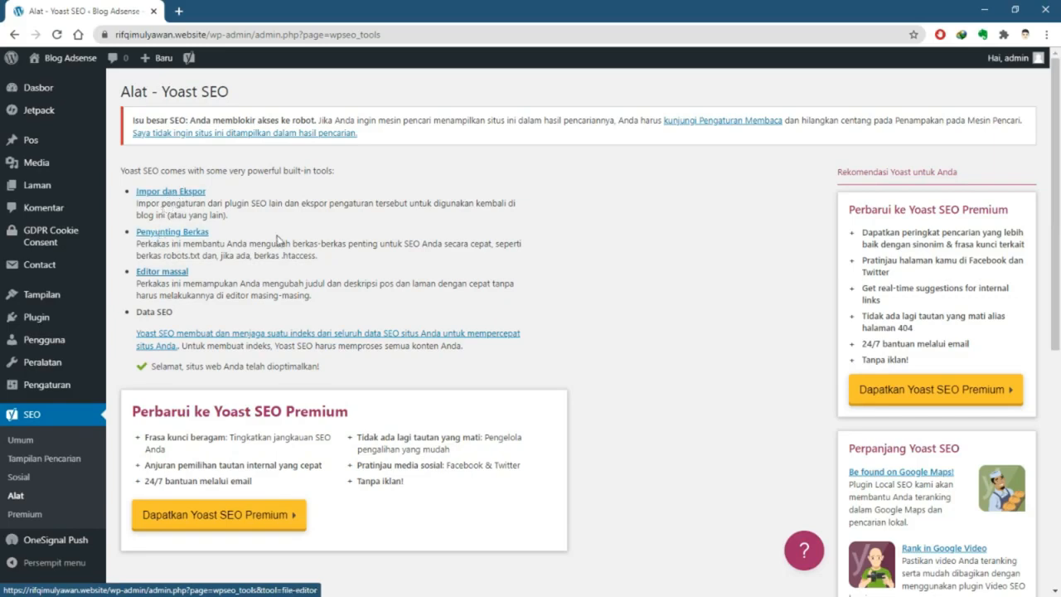
{"action": "left_click_drag", "start_coordinate": [281, 256], "coordinate": [314, 259]}
{"action": "left_click", "coordinate": [332, 253]}
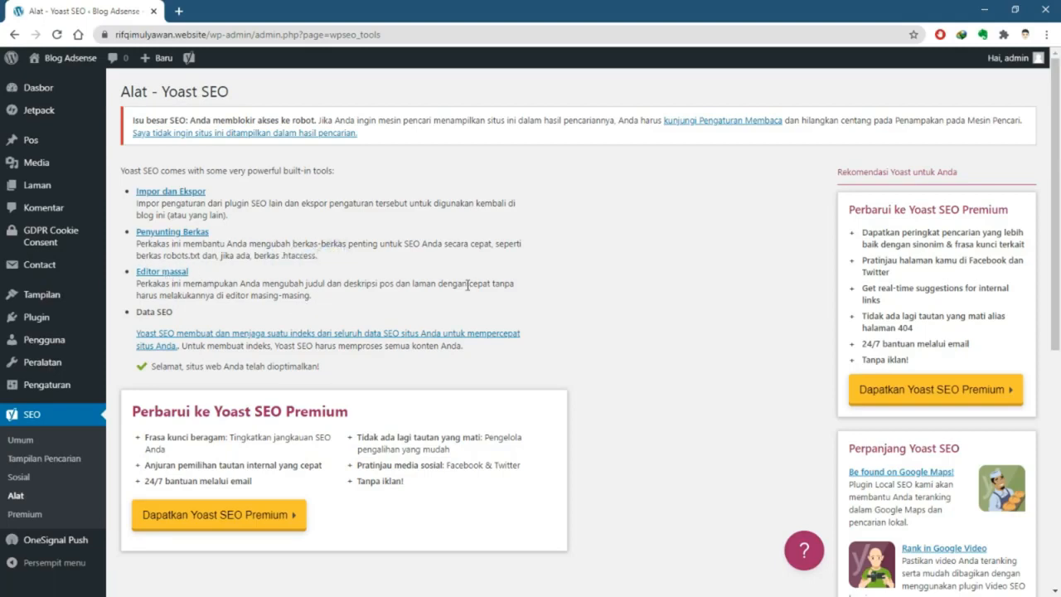
{"action": "scroll", "coordinate": [185, 296], "scroll_direction": "down", "scroll_amount": 2}
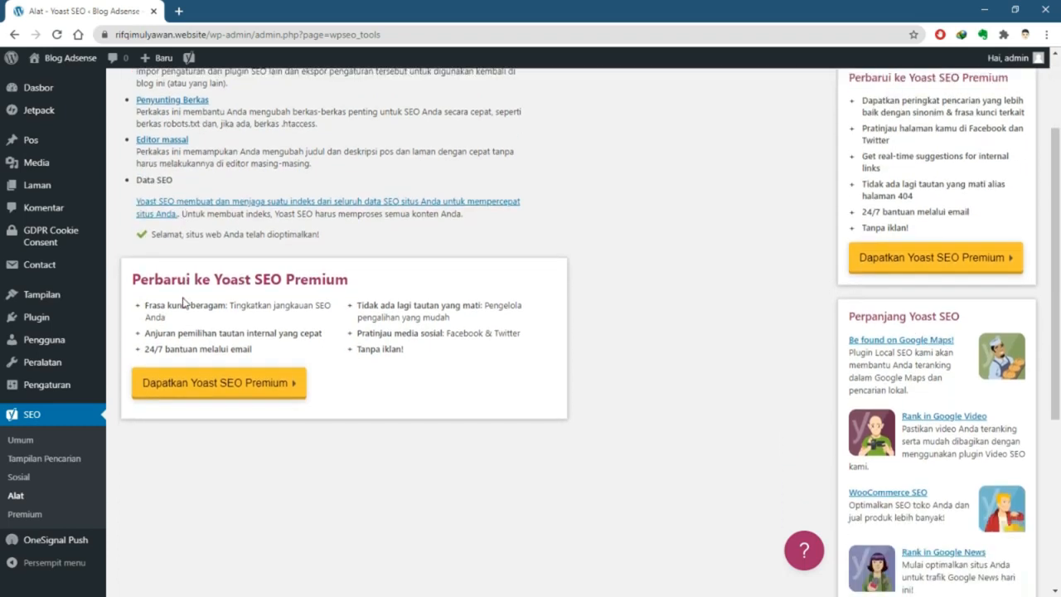
{"action": "scroll", "coordinate": [185, 299], "scroll_direction": "up", "scroll_amount": 2}
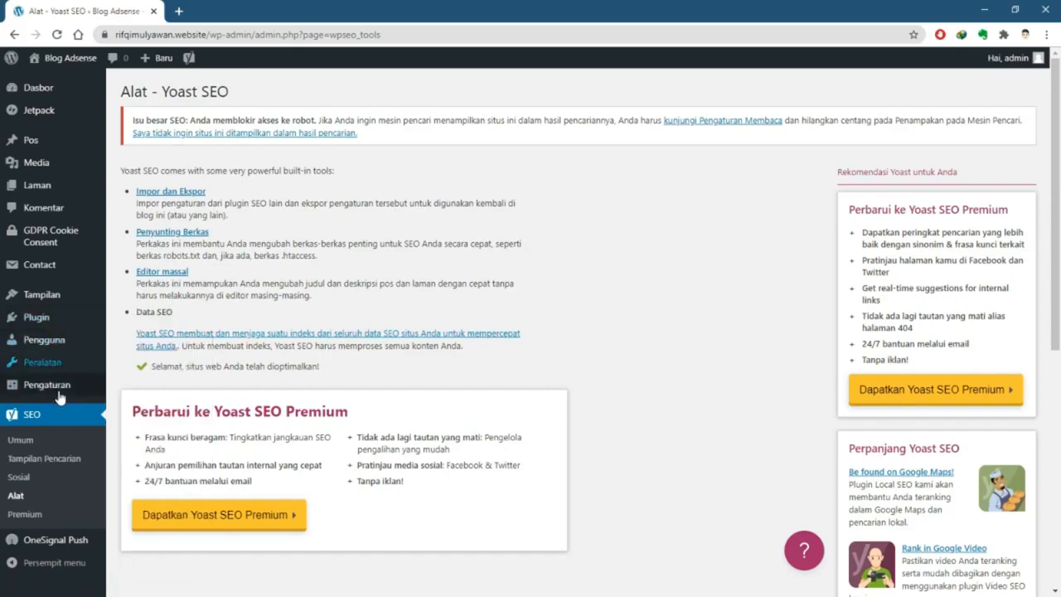
Open the WordPress Permalink settings and examine the available URL structure options
{"action": "mouse_move", "coordinate": [58, 387]}
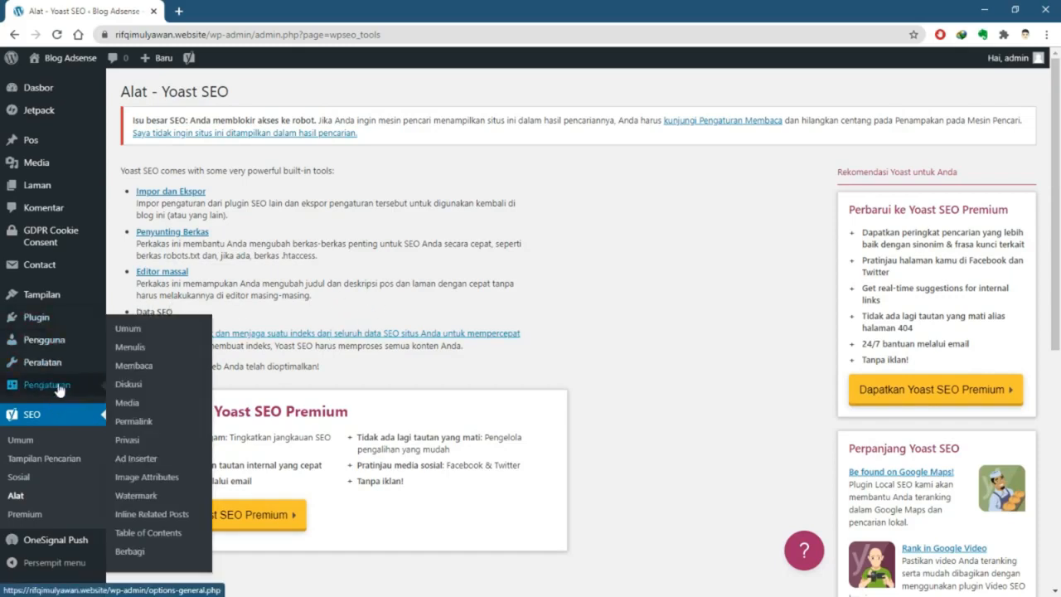
{"action": "left_click", "coordinate": [139, 423]}
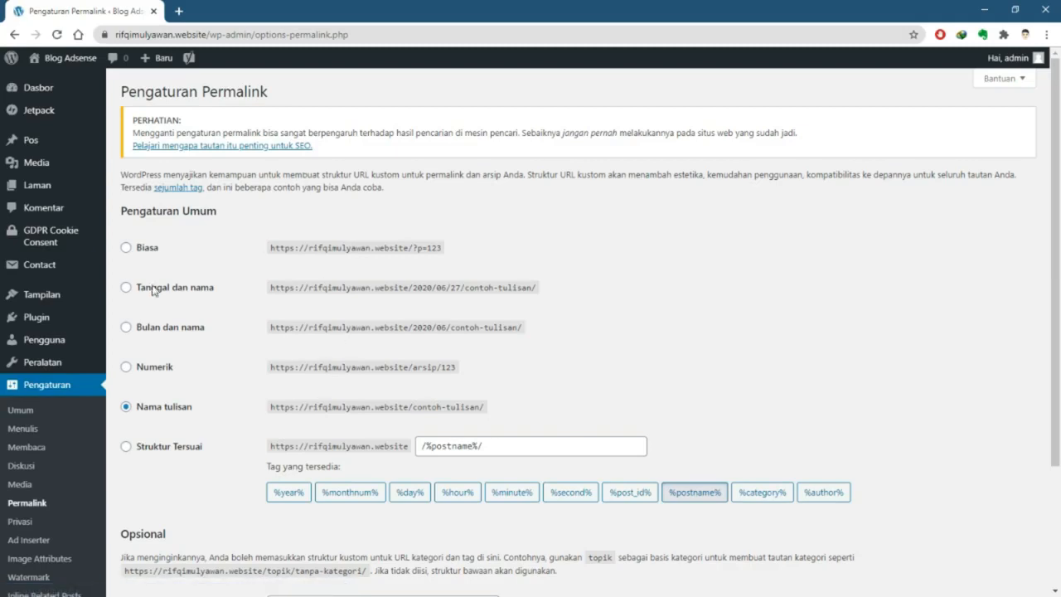
{"action": "scroll", "coordinate": [471, 352], "scroll_direction": "down", "scroll_amount": 2}
{"action": "scroll", "coordinate": [471, 352], "scroll_direction": "up", "scroll_amount": 2}
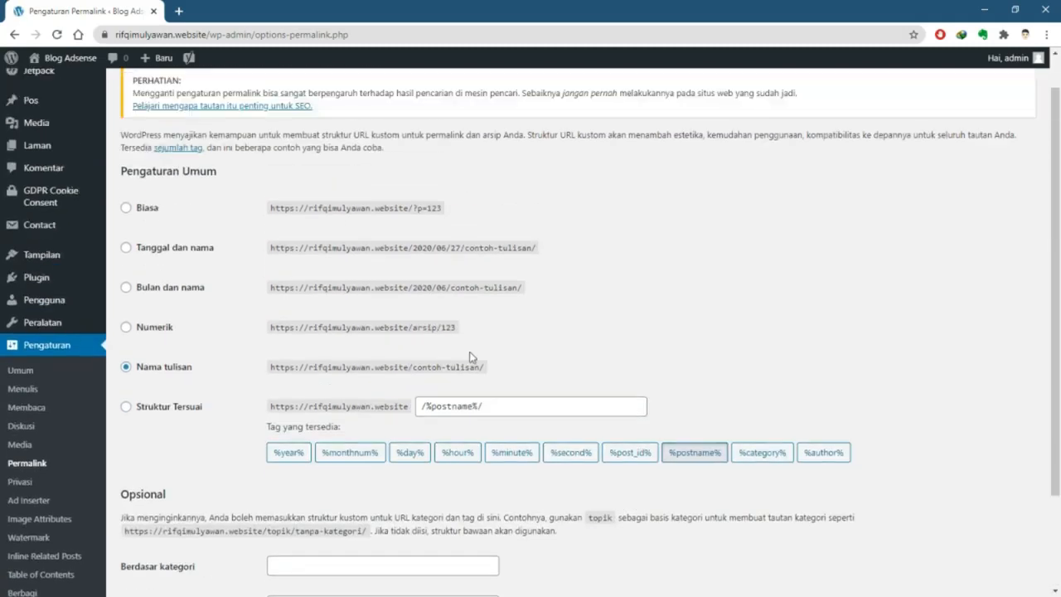
Select the Tanggal dan nama permalink structure and highlight the date portion of its example URL
{"action": "left_click", "coordinate": [166, 290]}
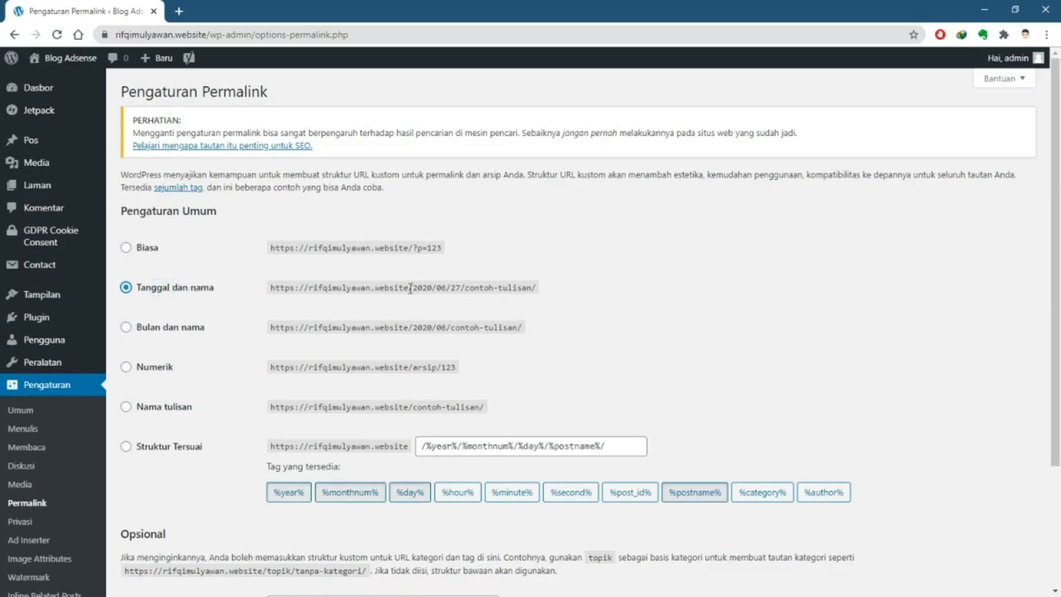
{"action": "left_click_drag", "start_coordinate": [414, 287], "coordinate": [460, 290]}
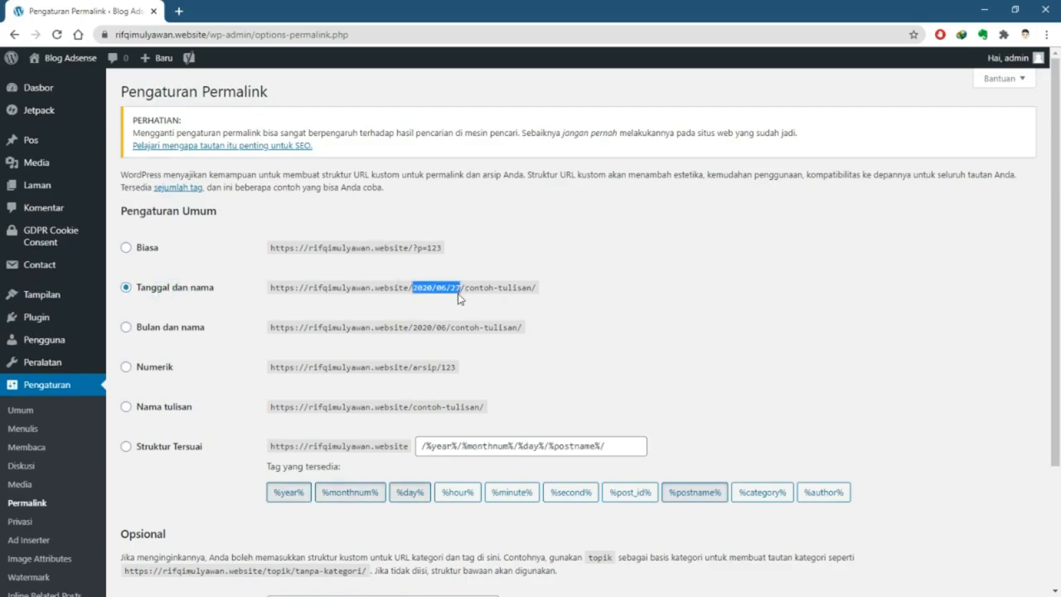
{"action": "scroll", "coordinate": [439, 307], "scroll_direction": "down", "scroll_amount": 2}
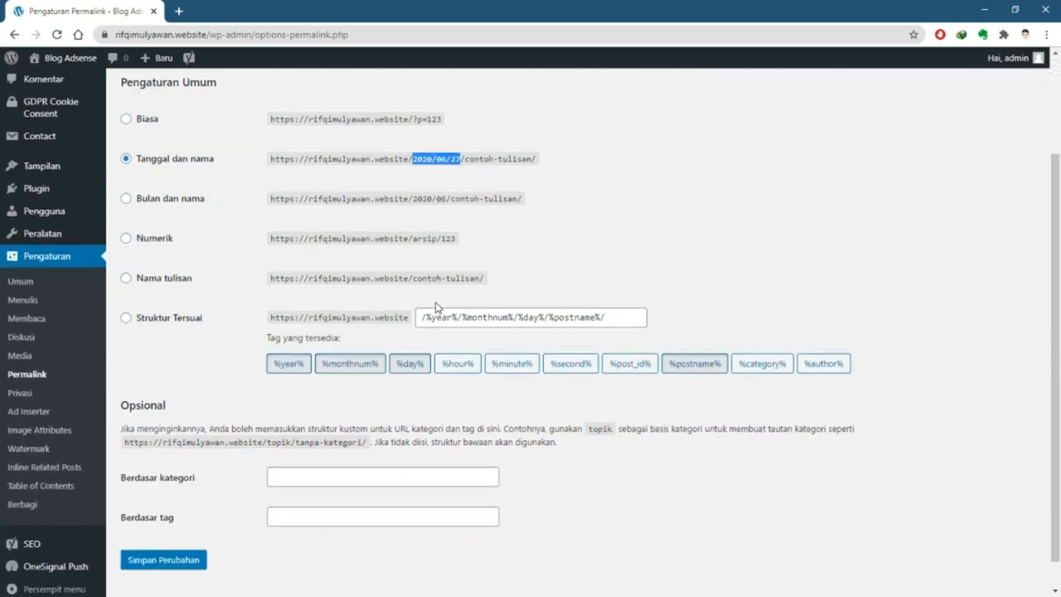
{"action": "scroll", "coordinate": [437, 306], "scroll_direction": "up", "scroll_amount": 2}
{"action": "left_click", "coordinate": [408, 309]}
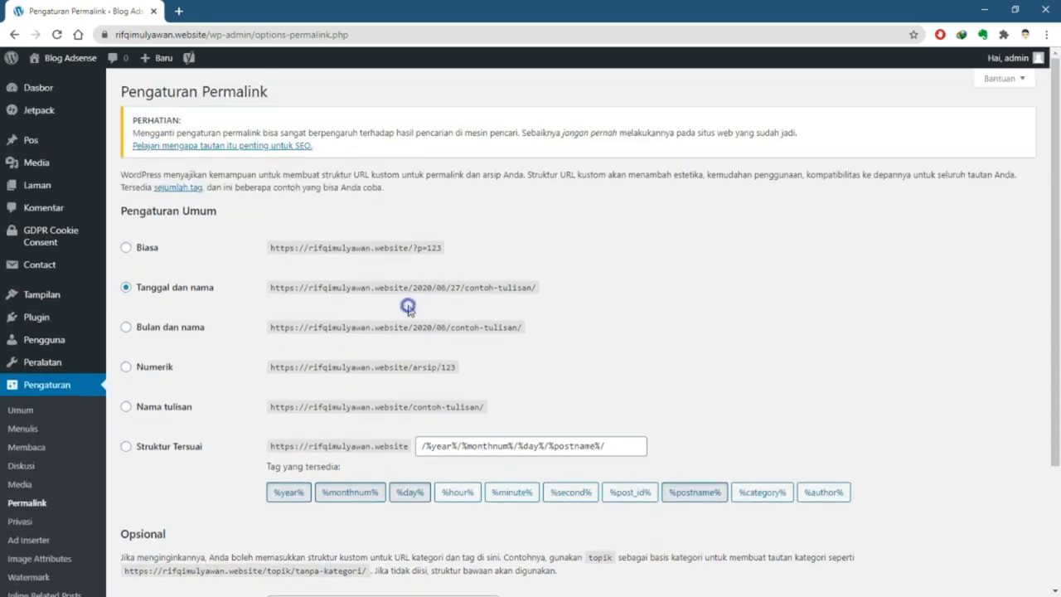
Set the permalink structure to Nama tulisan, leave the optional category and tag bases empty, and save the changes
{"action": "left_click", "coordinate": [127, 407]}
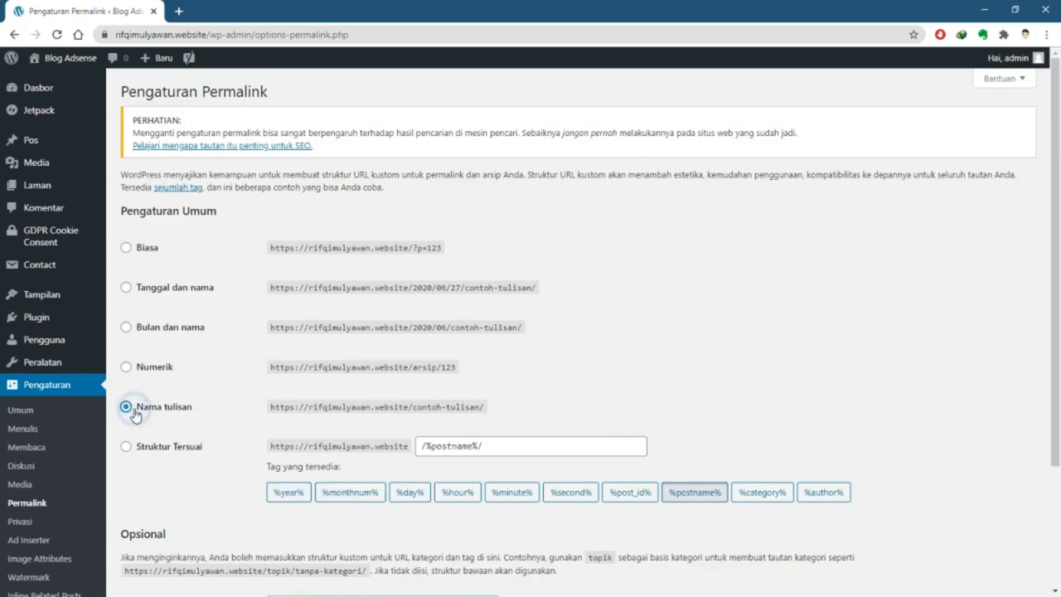
{"action": "scroll", "coordinate": [429, 429], "scroll_direction": "down", "scroll_amount": 3}
{"action": "scroll", "coordinate": [301, 258], "scroll_direction": "up", "scroll_amount": 3}
{"action": "scroll", "coordinate": [291, 305], "scroll_direction": "down", "scroll_amount": 1}
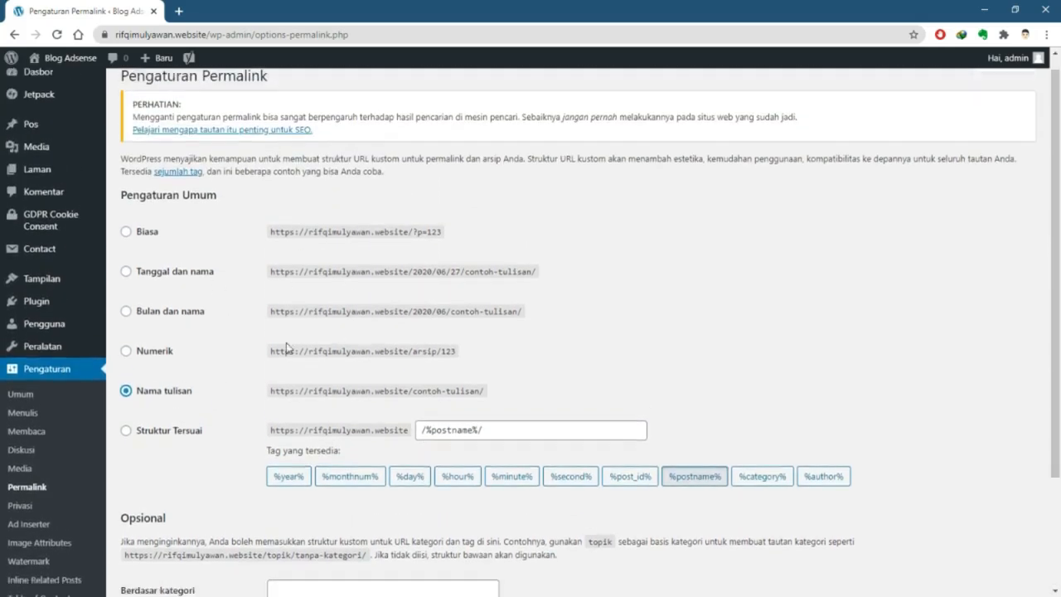
{"action": "left_click_drag", "start_coordinate": [415, 343], "coordinate": [487, 341]}
{"action": "left_click", "coordinate": [494, 340]}
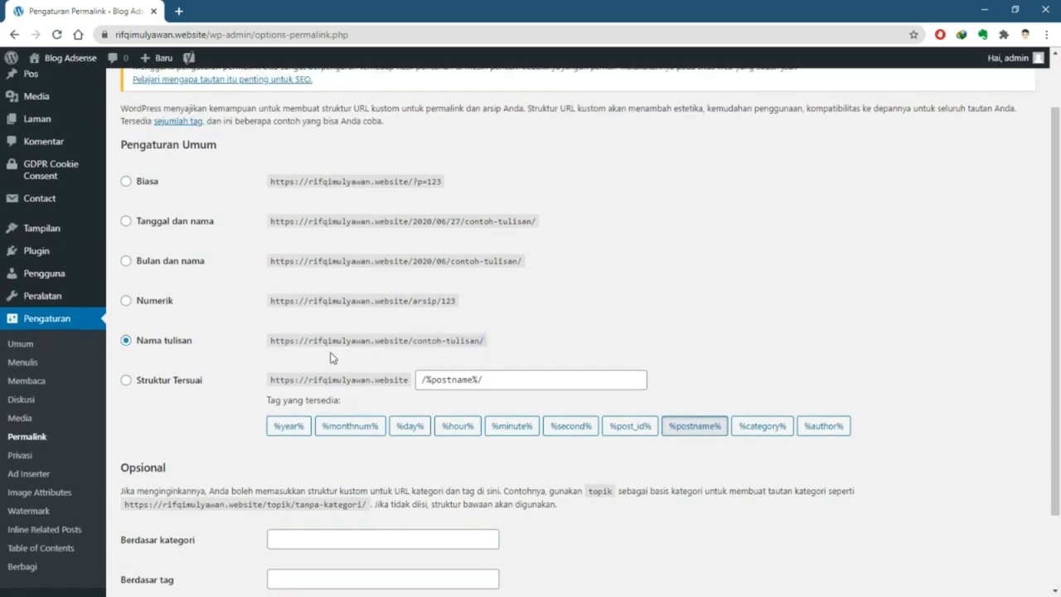
{"action": "scroll", "coordinate": [313, 356], "scroll_direction": "down", "scroll_amount": 1}
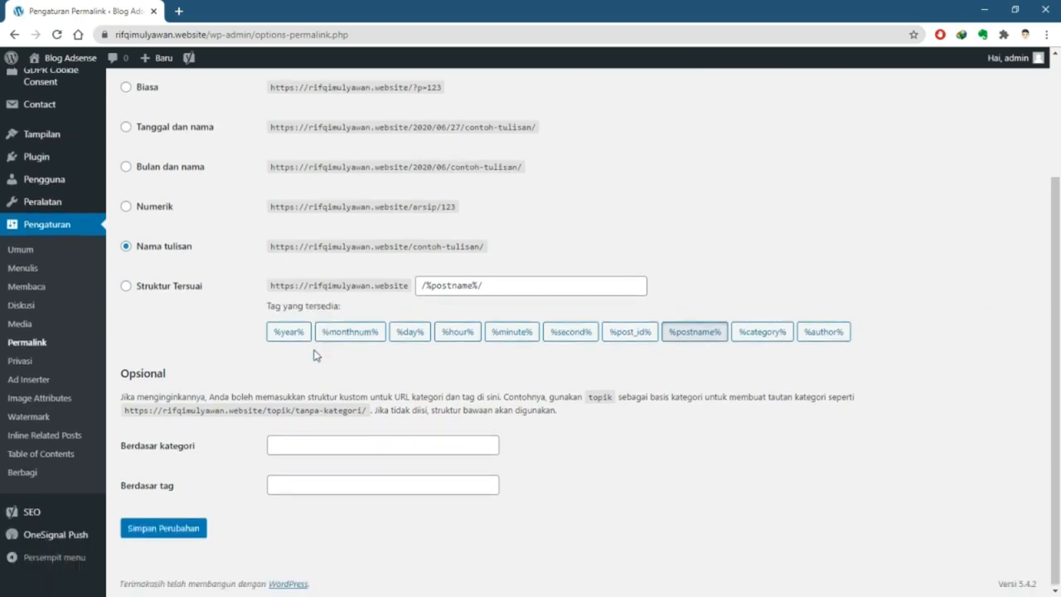
{"action": "left_click", "coordinate": [198, 527]}
{"action": "left_click", "coordinate": [184, 528]}
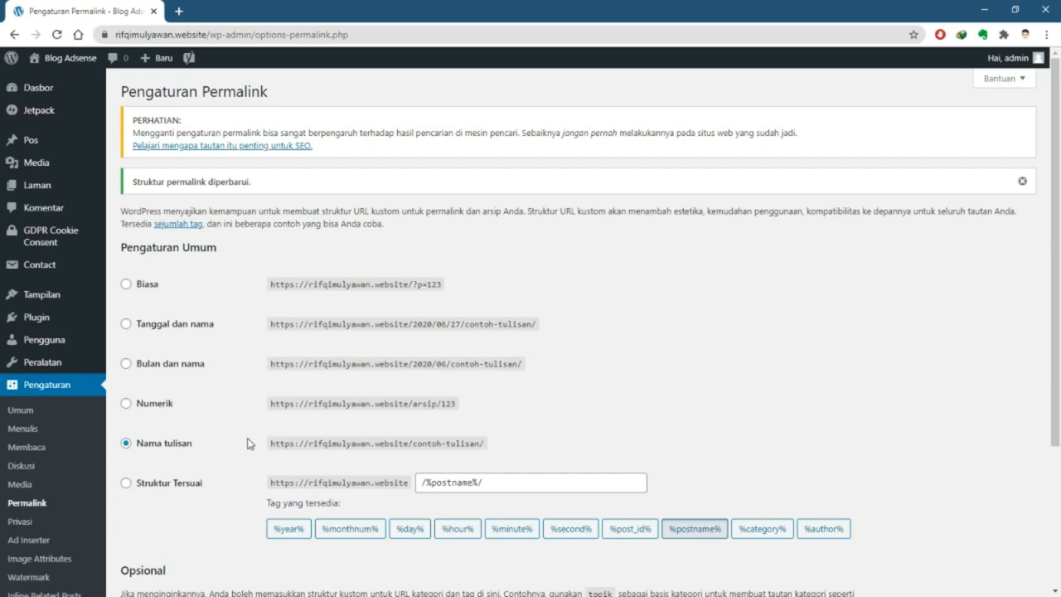
{"action": "scroll", "coordinate": [332, 405], "scroll_direction": "down", "scroll_amount": 3}
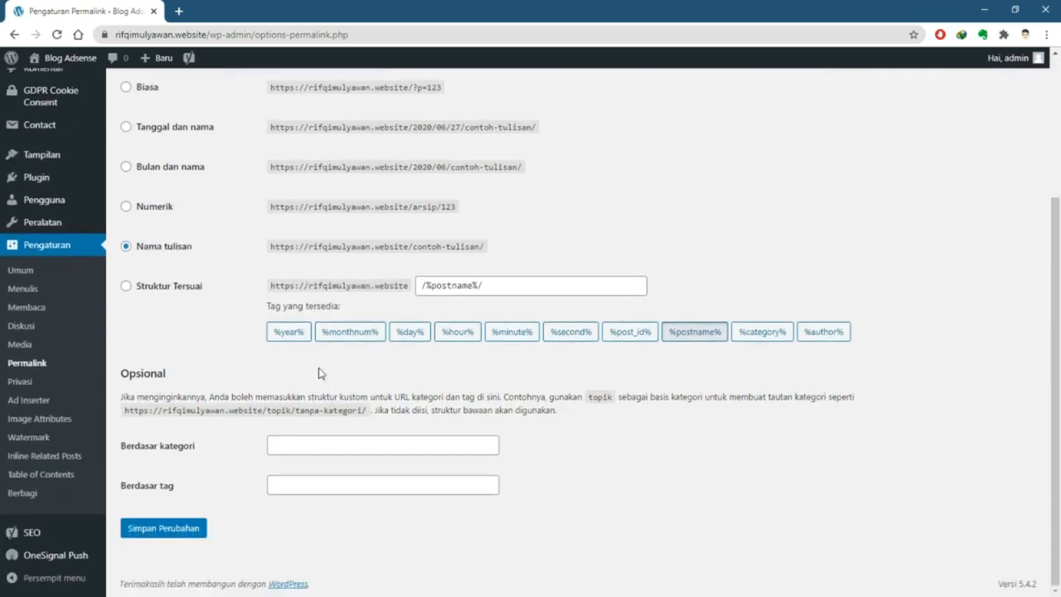
{"action": "scroll", "coordinate": [284, 362], "scroll_direction": "up", "scroll_amount": 3}
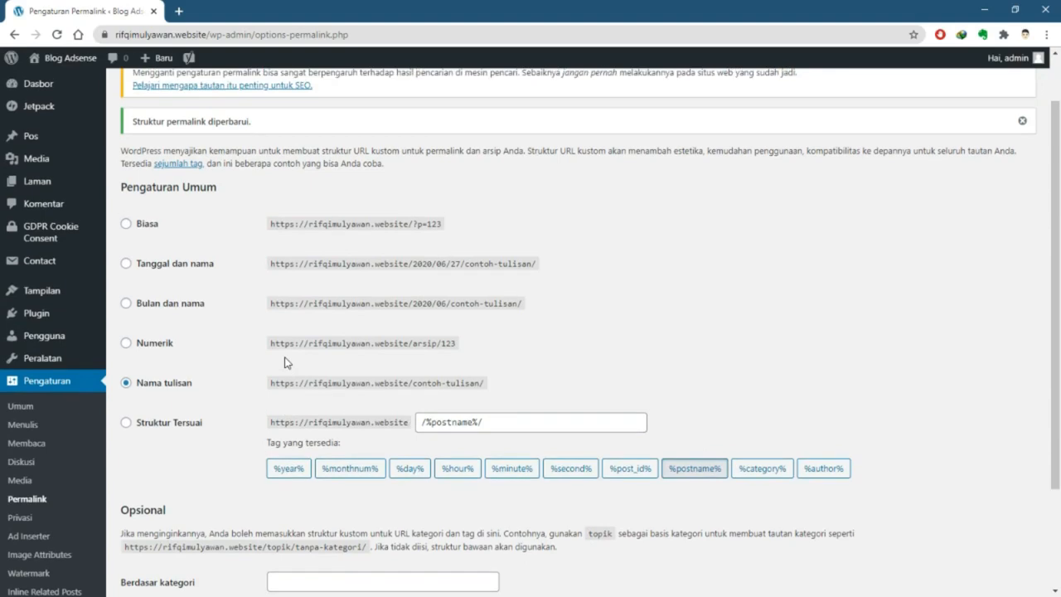
{"action": "scroll", "coordinate": [286, 362], "scroll_direction": "down", "scroll_amount": 1}
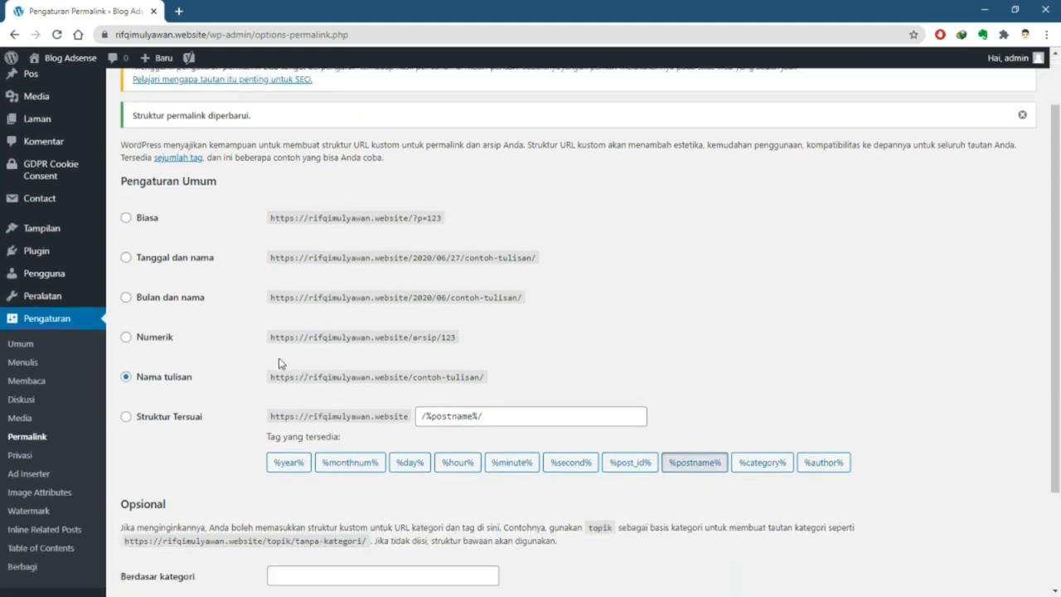
Open the blog's front page in a separate tab and look over its layout and widgets
{"action": "mouse_move", "coordinate": [66, 58]}
{"action": "right_click", "coordinate": [72, 86]}
{"action": "left_click", "coordinate": [73, 90]}
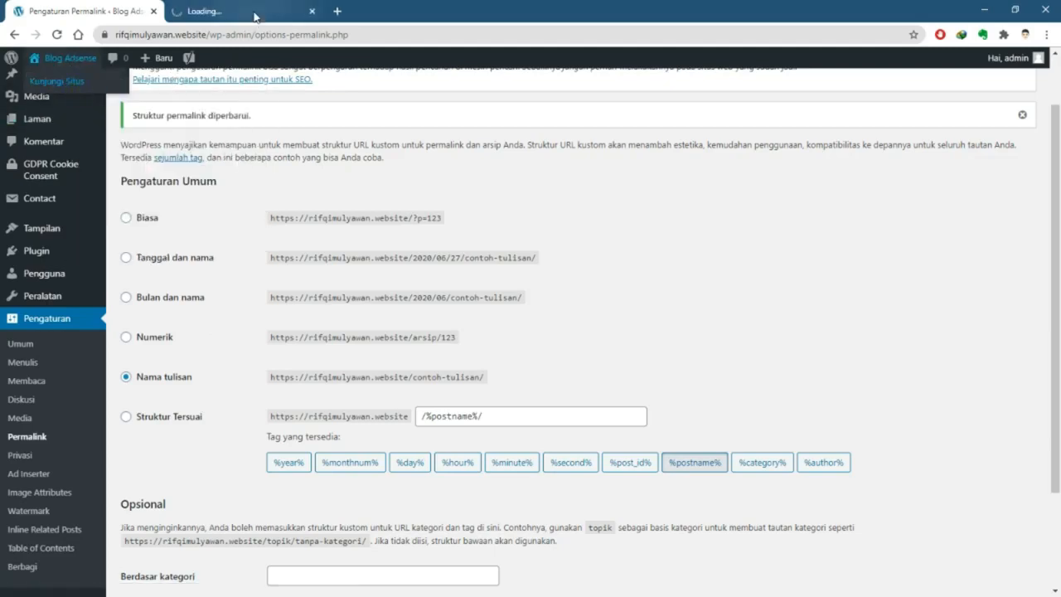
{"action": "left_click", "coordinate": [232, 13]}
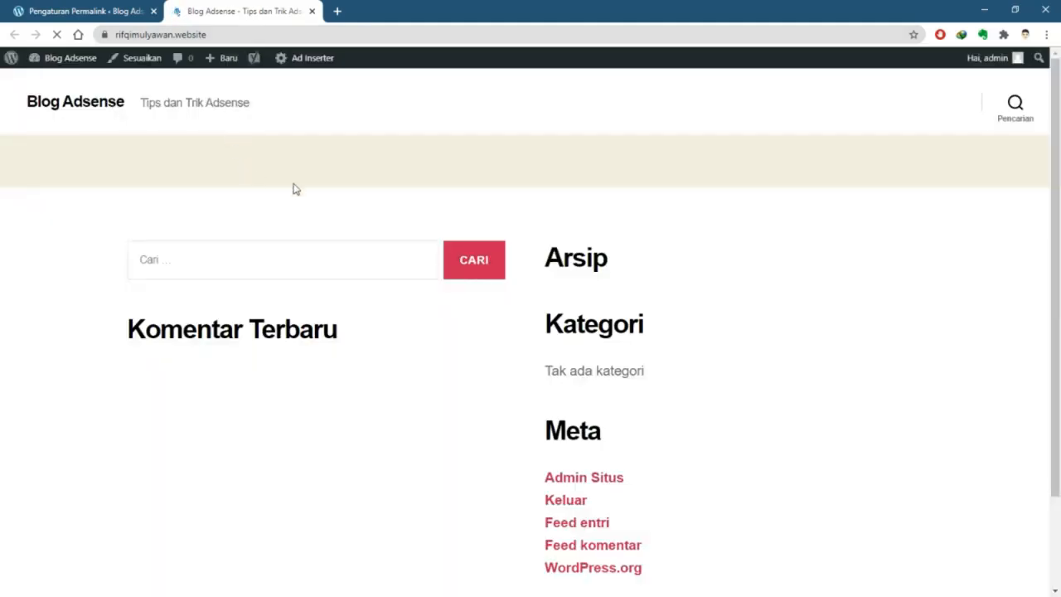
{"action": "scroll", "coordinate": [386, 220], "scroll_direction": "down", "scroll_amount": 1}
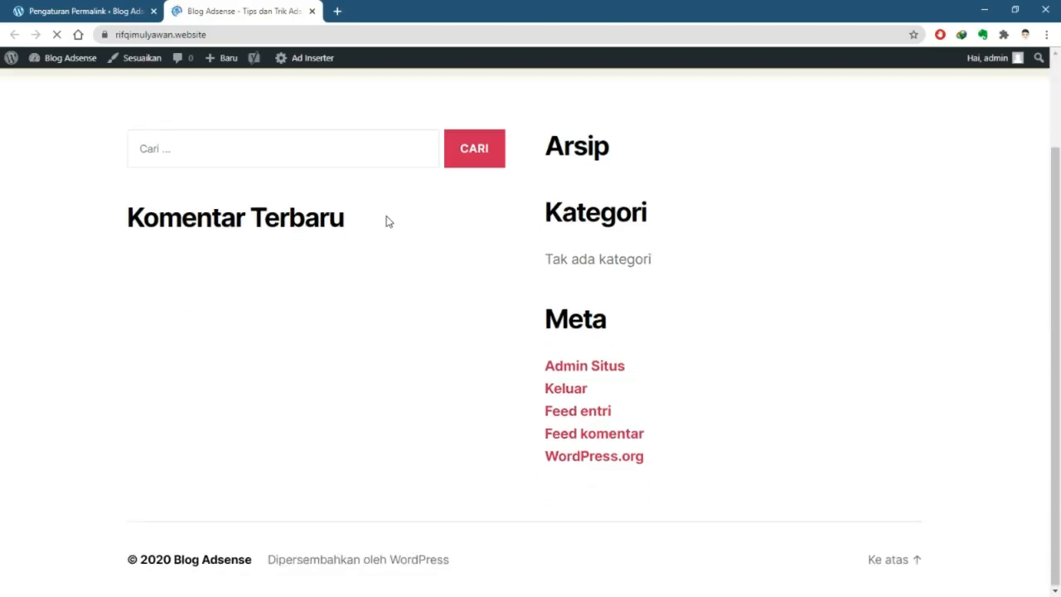
{"action": "scroll", "coordinate": [385, 220], "scroll_direction": "up", "scroll_amount": 1}
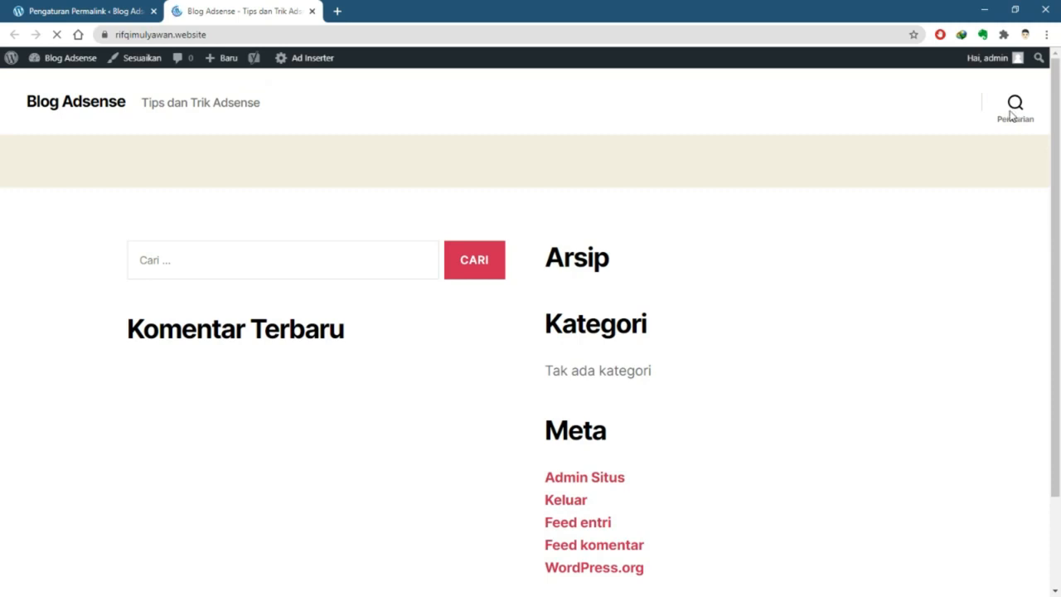
Load the blog's XML sitemap index at sitemap_index.xml
{"action": "left_click", "coordinate": [280, 37]}
{"action": "key", "text": "End"}
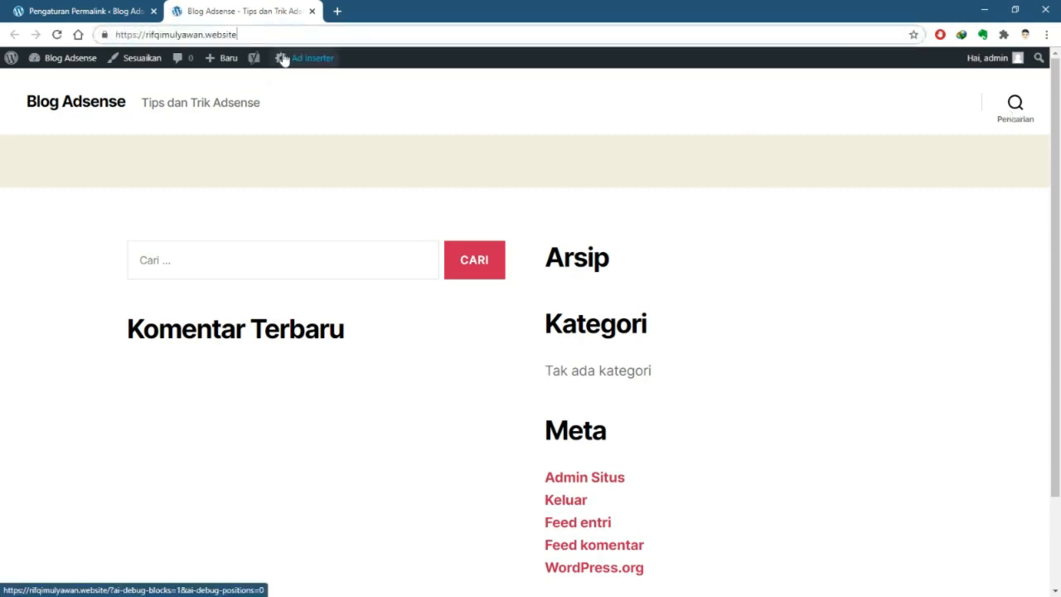
{"action": "type", "text": "site"}
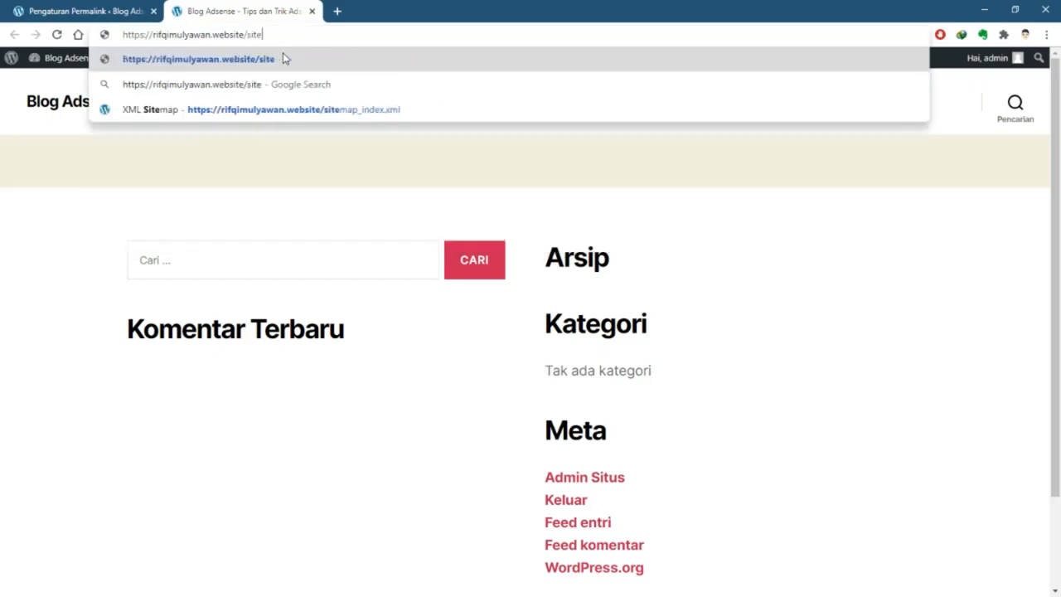
{"action": "key", "text": "Down"}
{"action": "key", "text": "Down"}
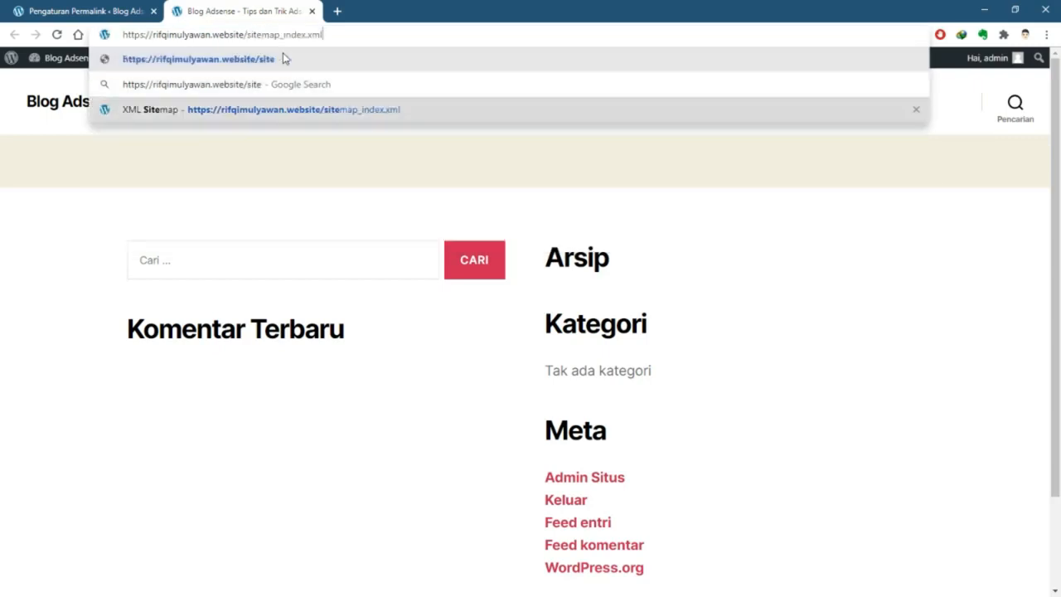
{"action": "key", "text": "Return"}
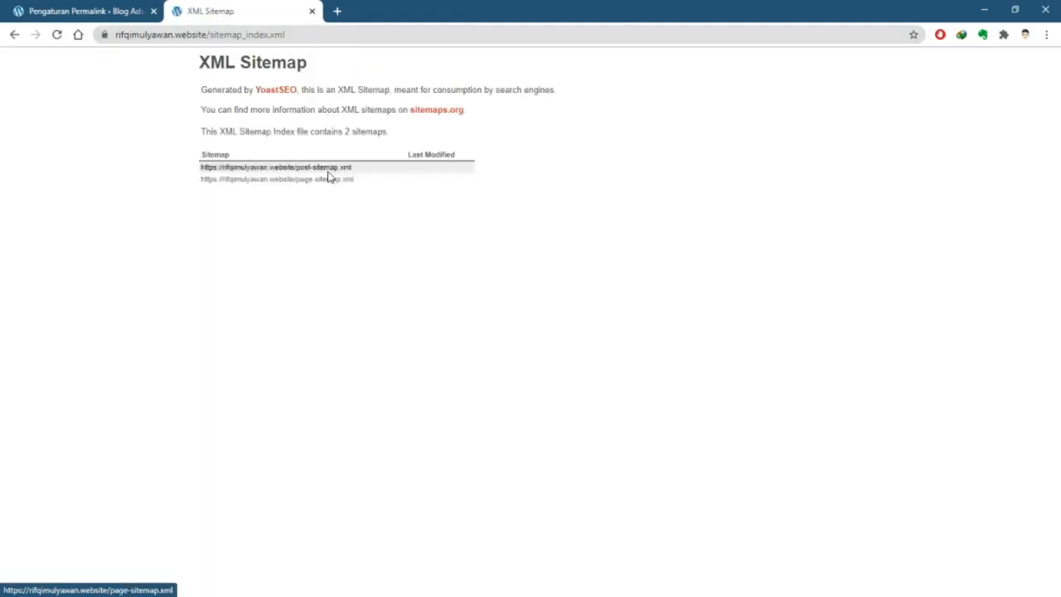
Check the post and page sitemaps listed in the sitemap index, and close the site's tab
{"action": "left_click", "coordinate": [314, 168]}
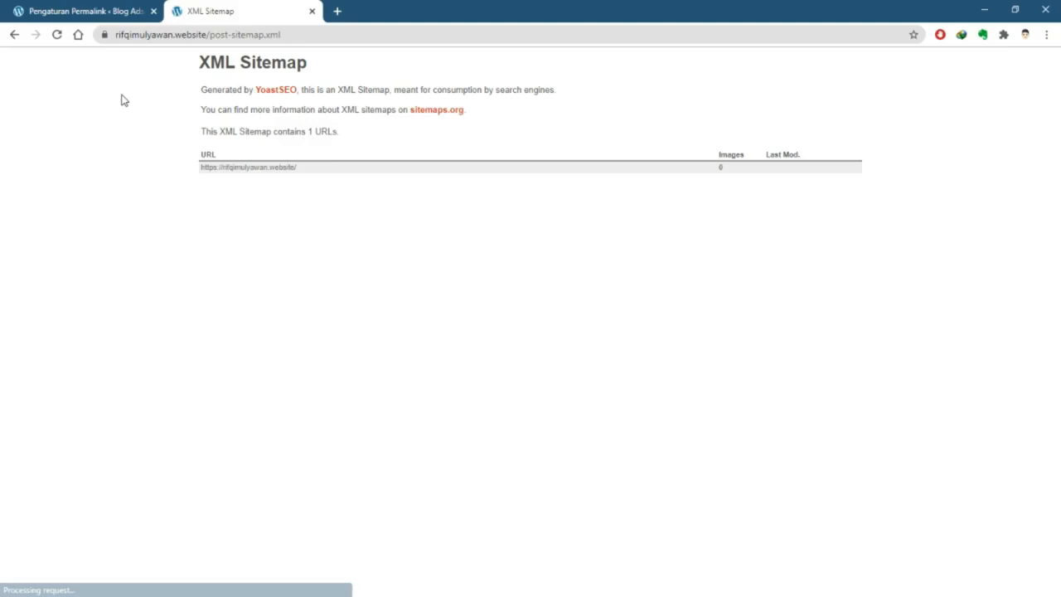
{"action": "left_click", "coordinate": [15, 35]}
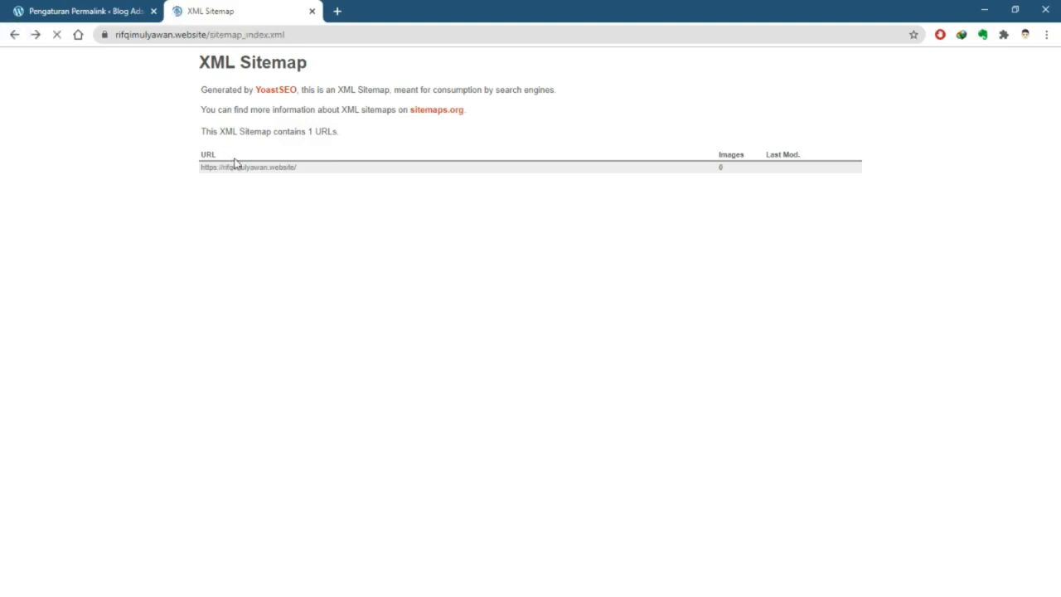
{"action": "left_click", "coordinate": [254, 179]}
{"action": "left_click", "coordinate": [14, 35]}
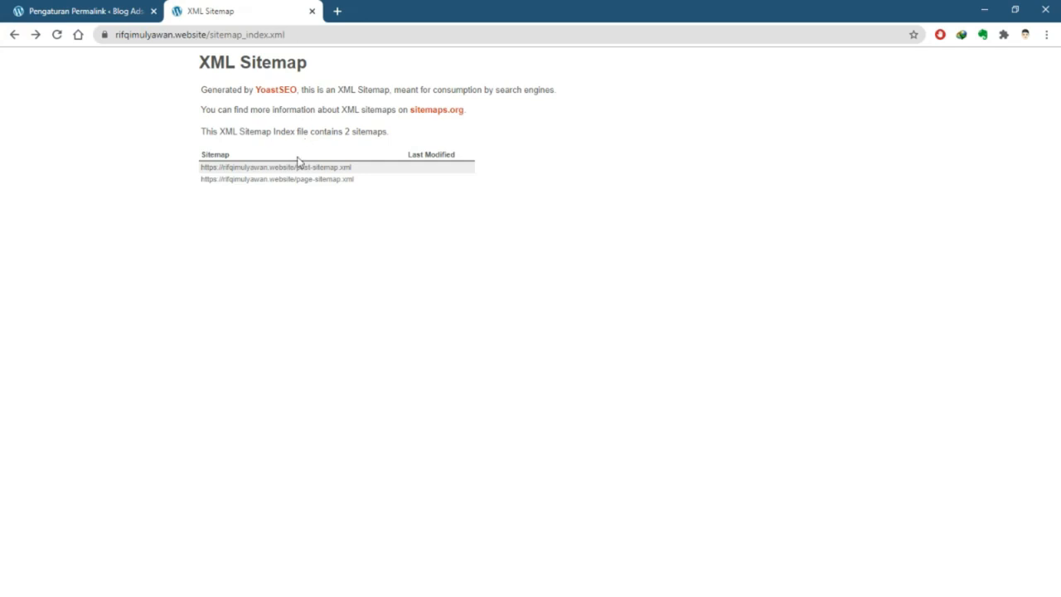
{"action": "left_click", "coordinate": [312, 10]}
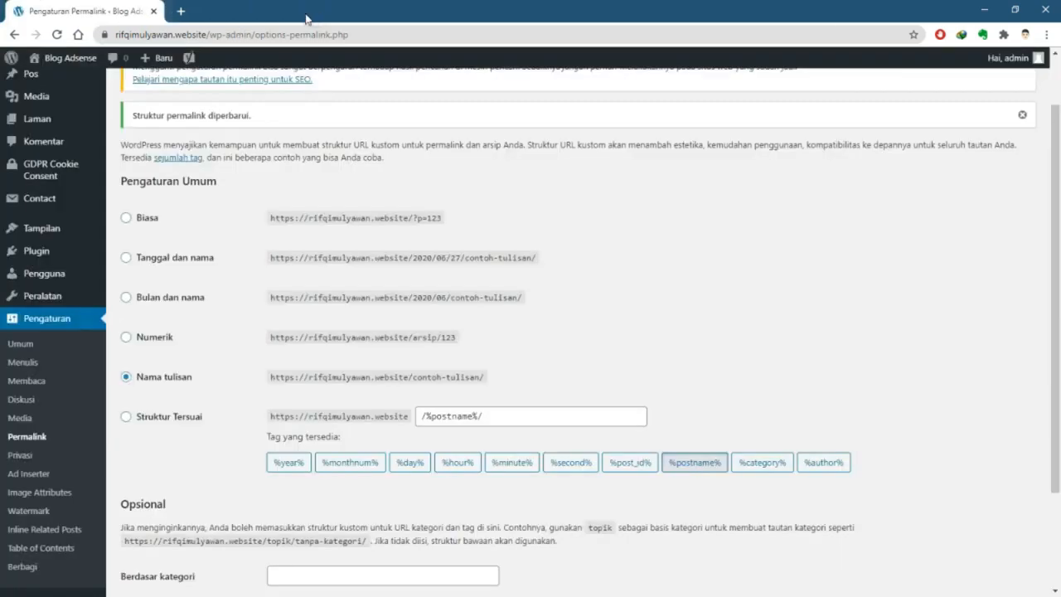
In the Membaca settings, turn off "Halangi mesin pencari untuk mengindeks situs ini" and save the changes
{"action": "scroll", "coordinate": [207, 340], "scroll_direction": "down", "scroll_amount": 3}
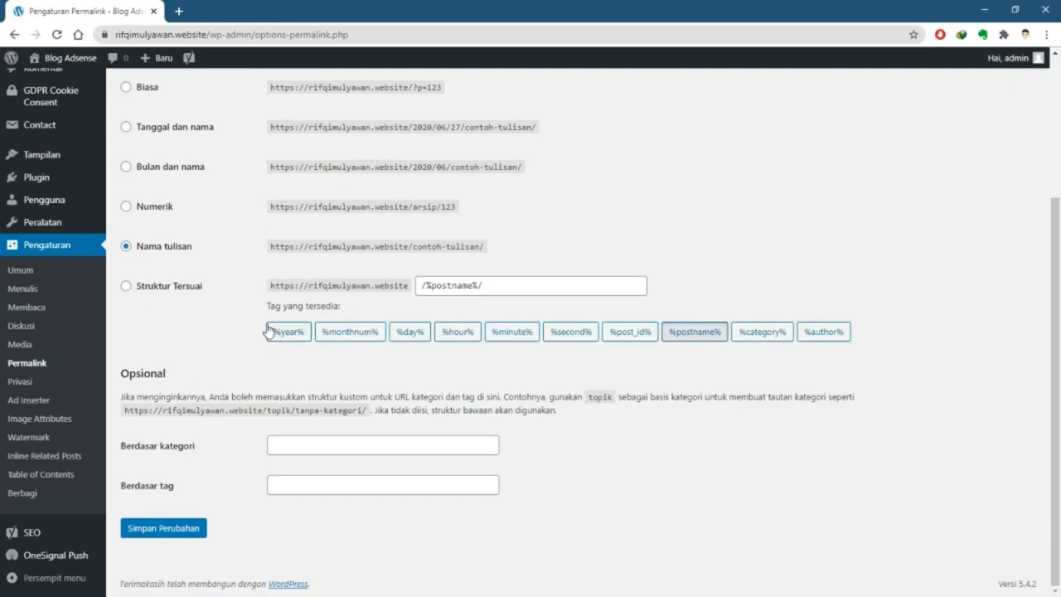
{"action": "left_click", "coordinate": [33, 310]}
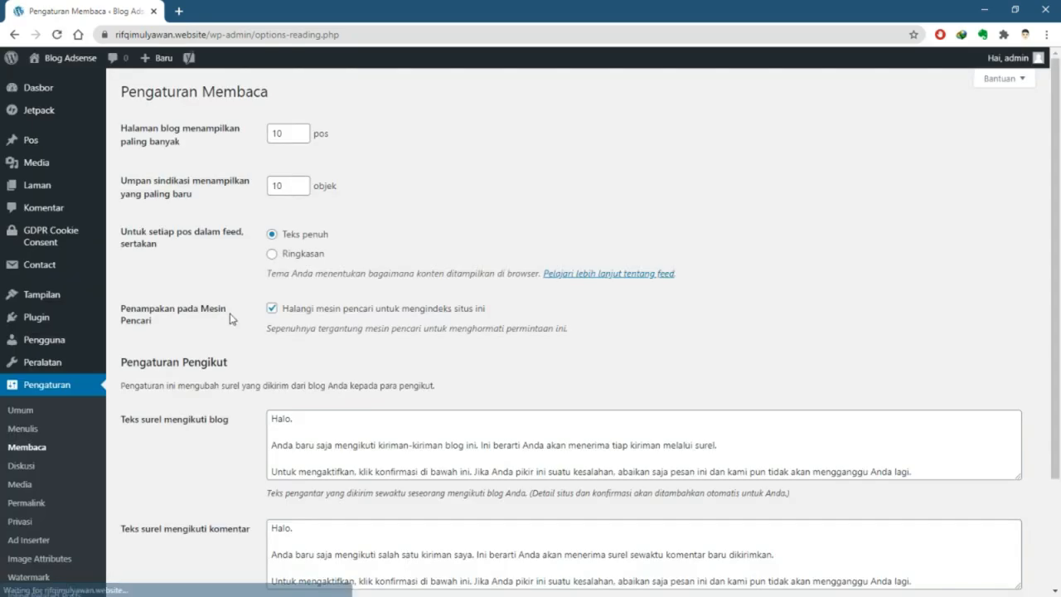
{"action": "scroll", "coordinate": [369, 321], "scroll_direction": "down", "scroll_amount": 1}
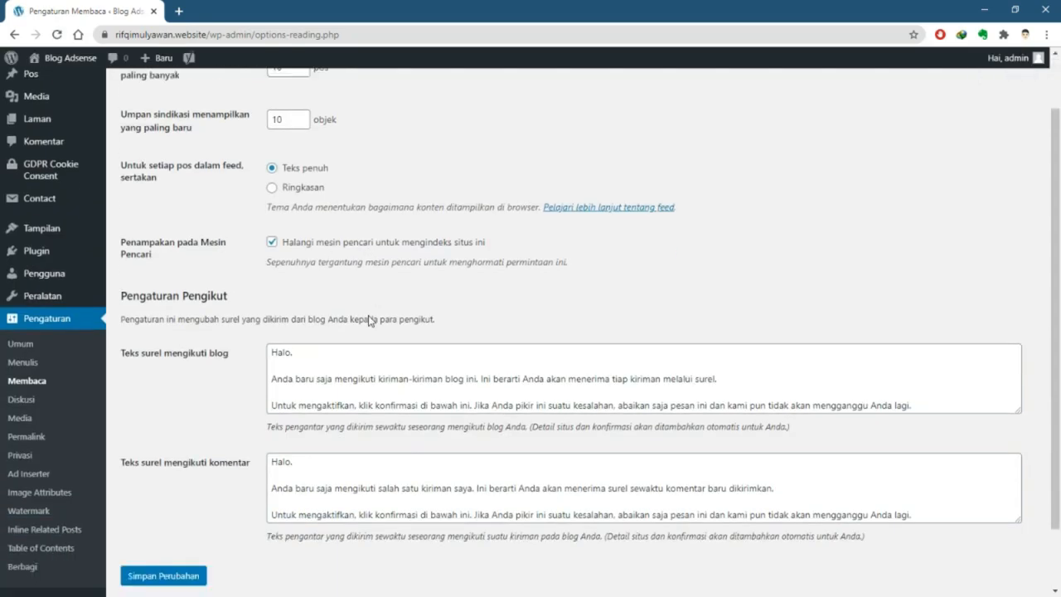
{"action": "scroll", "coordinate": [414, 296], "scroll_direction": "up", "scroll_amount": 1}
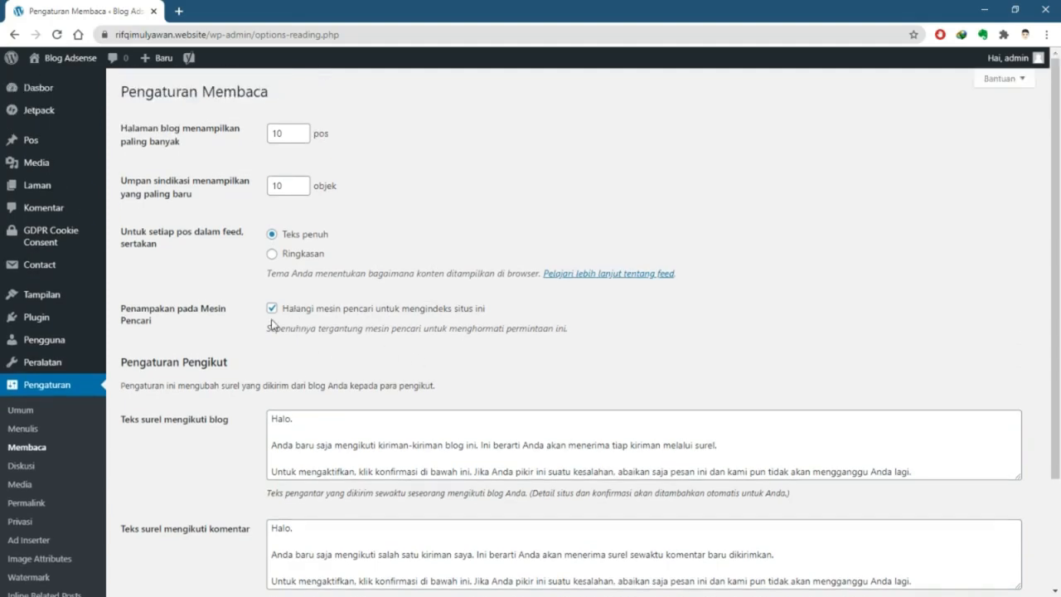
{"action": "scroll", "coordinate": [274, 313], "scroll_direction": "down", "scroll_amount": 1}
{"action": "left_click", "coordinate": [272, 242]}
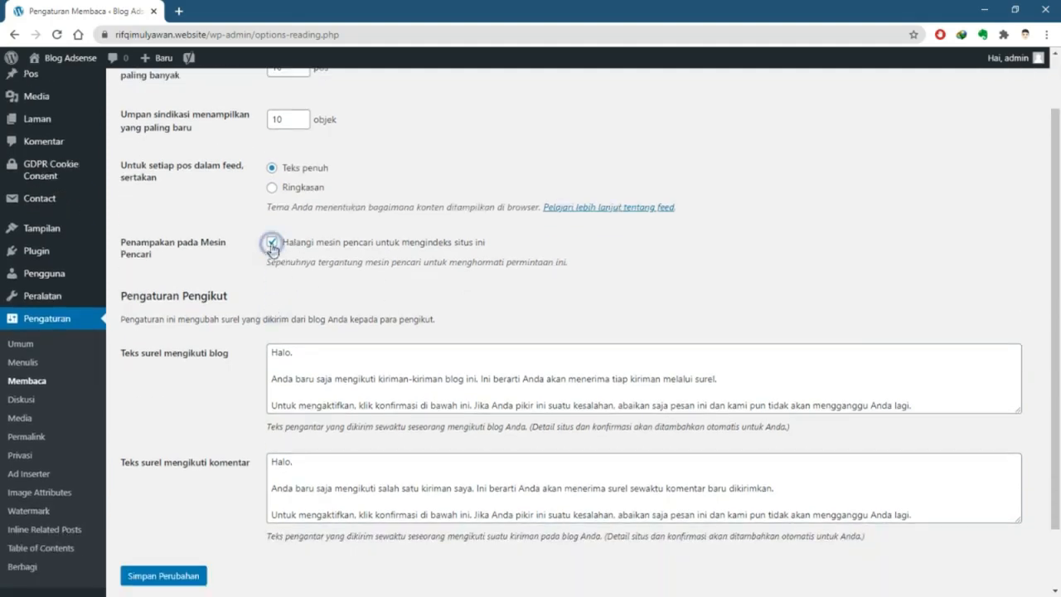
{"action": "scroll", "coordinate": [290, 265], "scroll_direction": "up", "scroll_amount": 1}
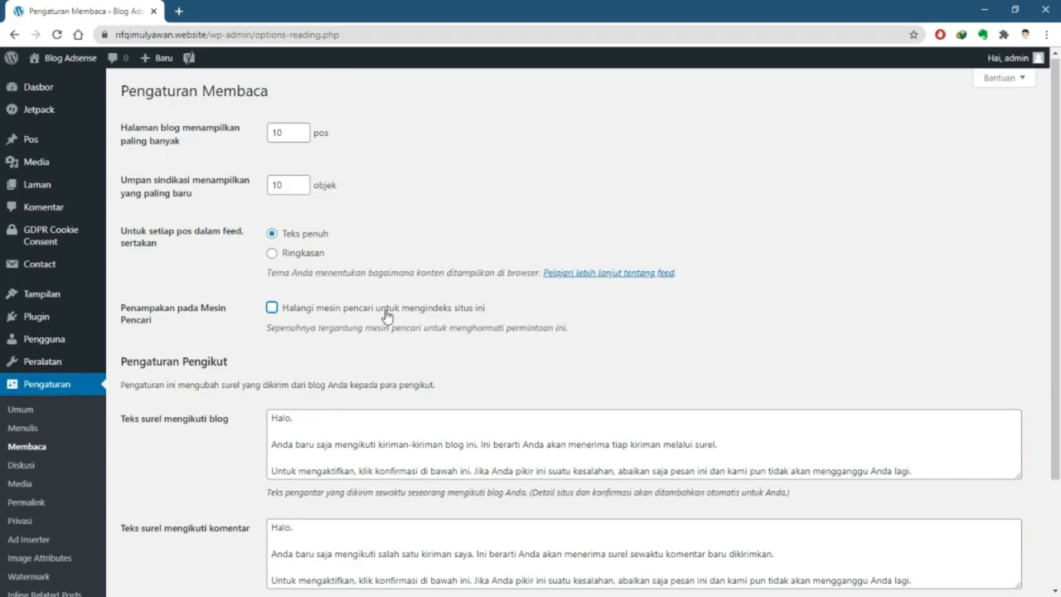
{"action": "scroll", "coordinate": [386, 315], "scroll_direction": "down", "scroll_amount": 2}
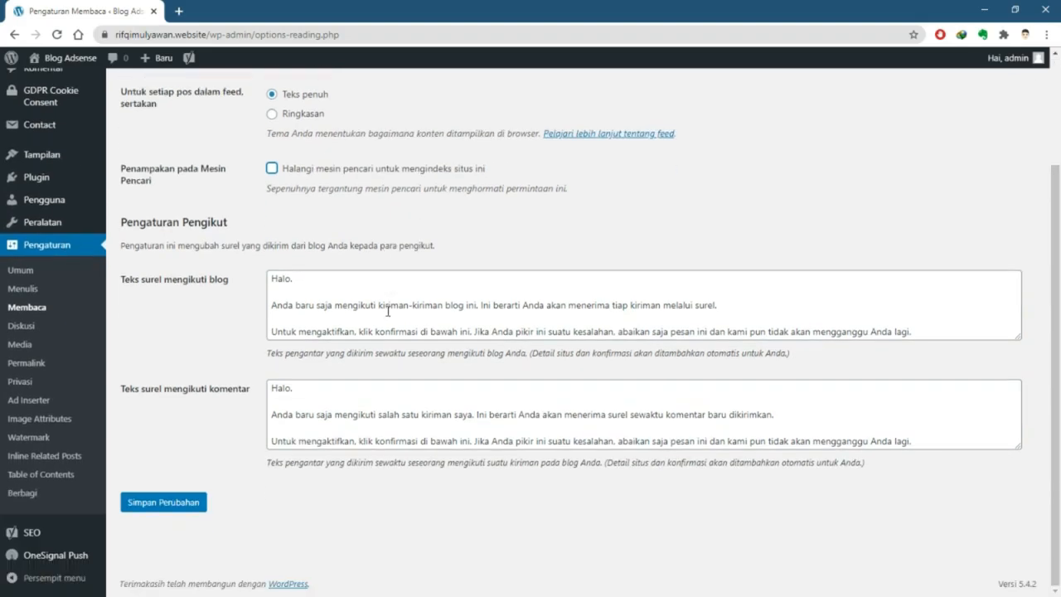
{"action": "left_click", "coordinate": [192, 503]}
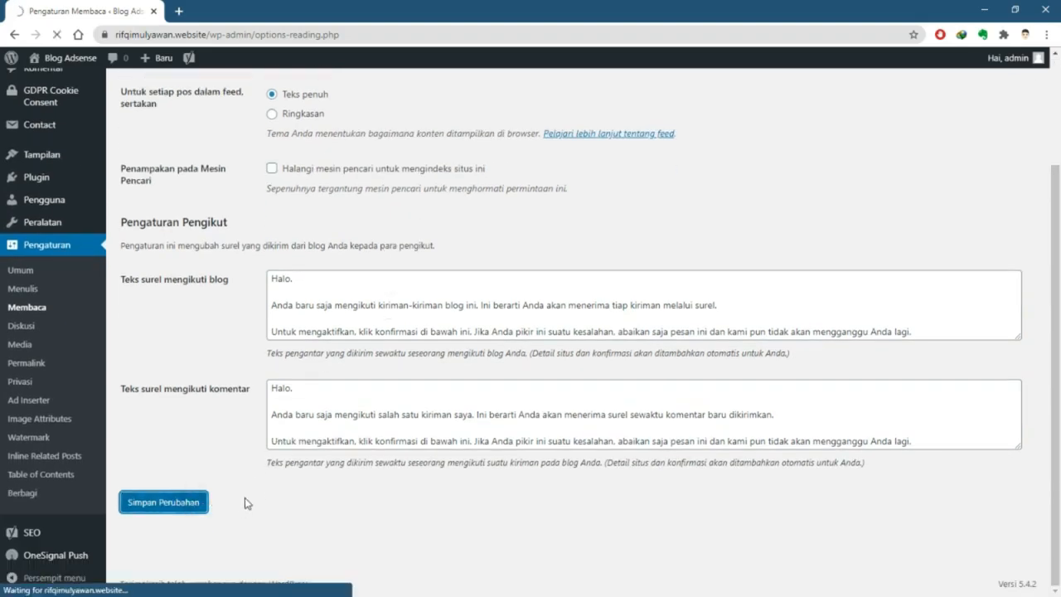
Open the installed plugins list and activate the LiteSpeed Cache plugin
{"action": "scroll", "coordinate": [240, 482], "scroll_direction": "up", "scroll_amount": 2}
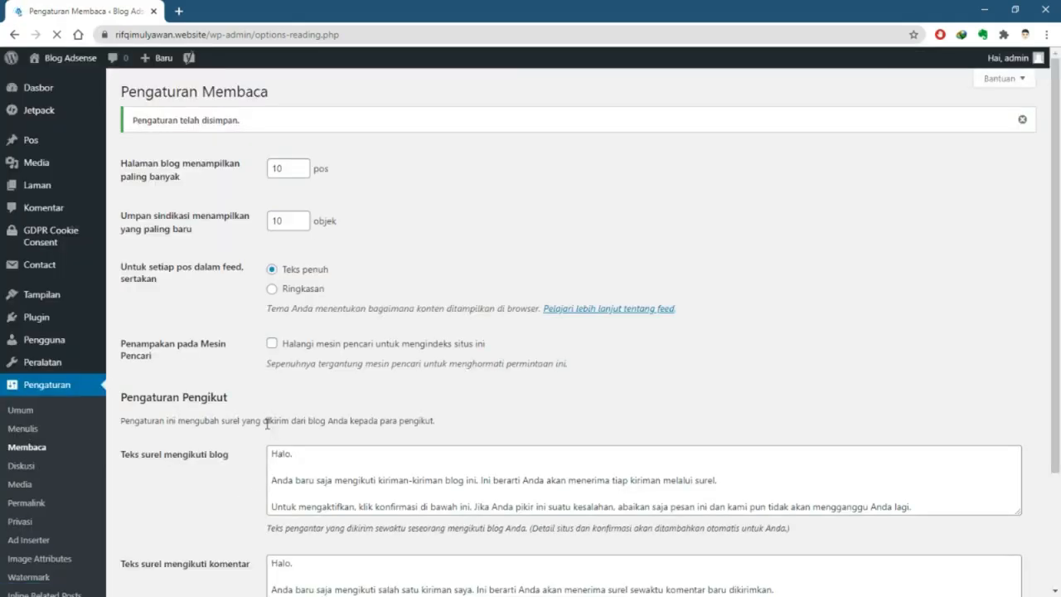
{"action": "scroll", "coordinate": [256, 424], "scroll_direction": "down", "scroll_amount": 3}
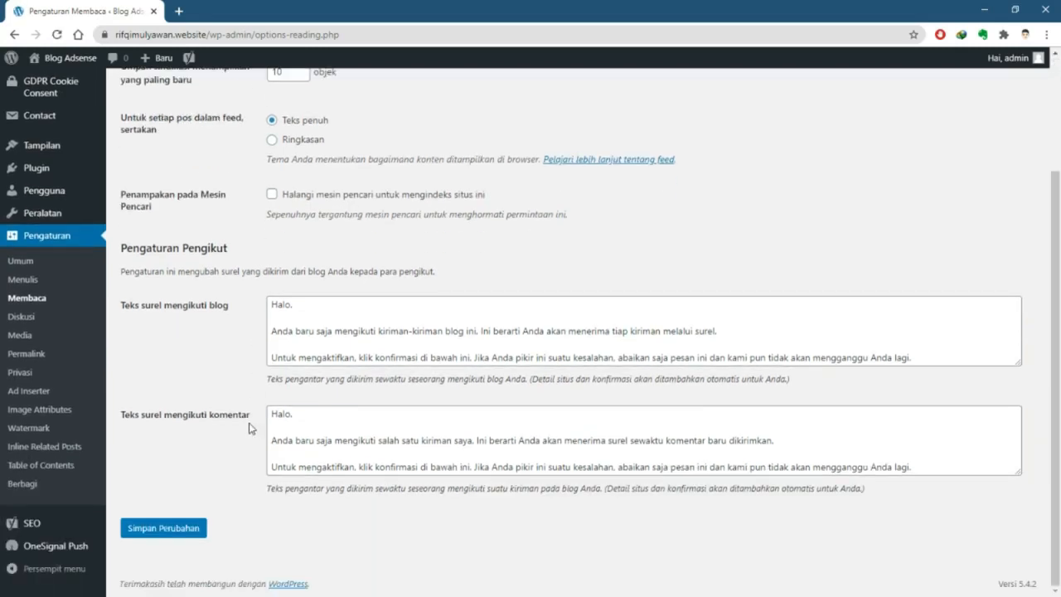
{"action": "scroll", "coordinate": [251, 428], "scroll_direction": "up", "scroll_amount": 3}
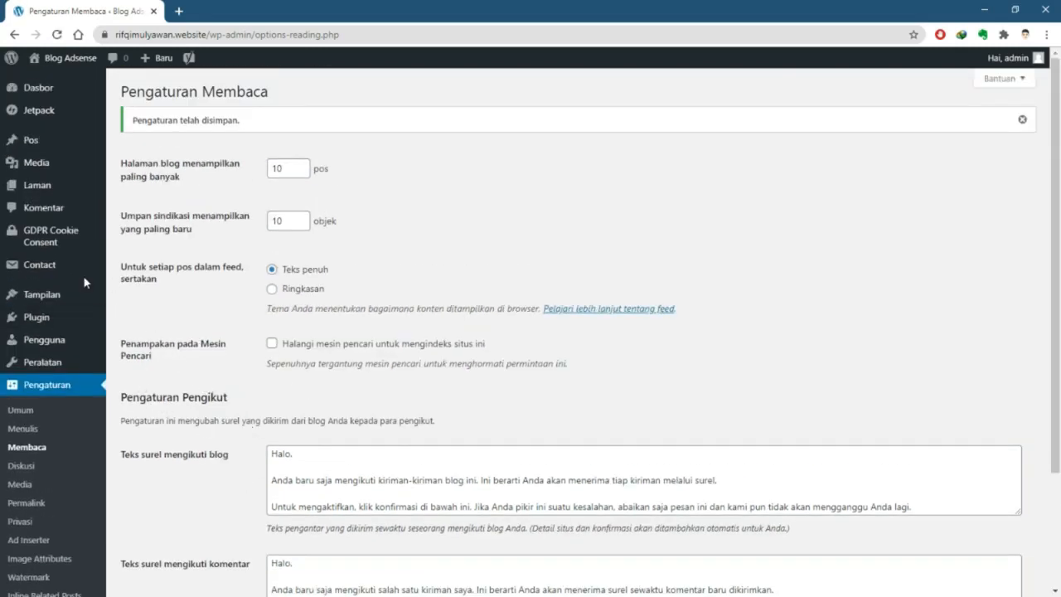
{"action": "mouse_move", "coordinate": [57, 322]}
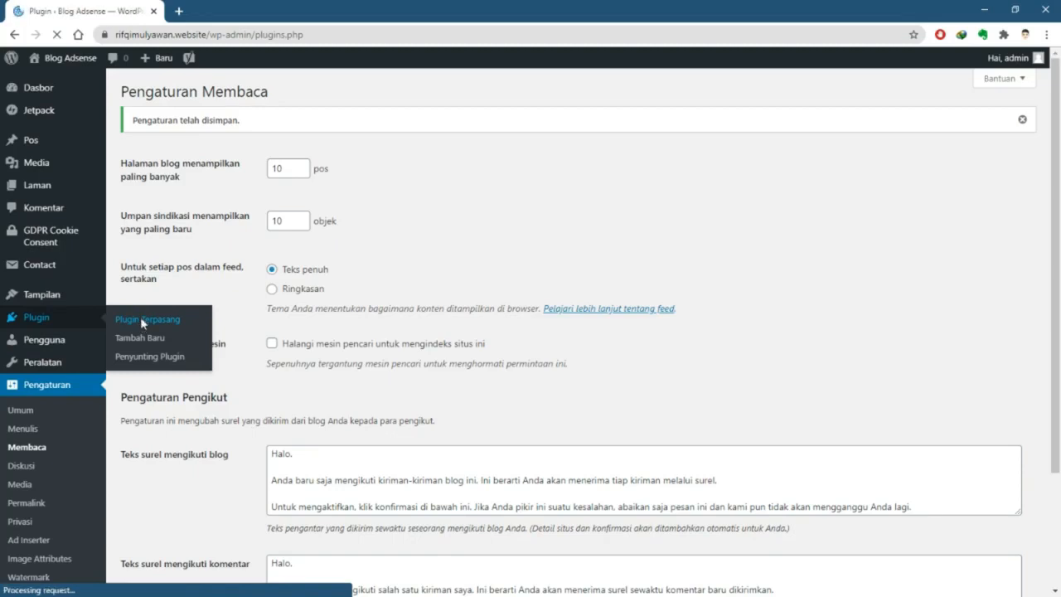
{"action": "scroll", "coordinate": [218, 390], "scroll_direction": "down", "scroll_amount": 3}
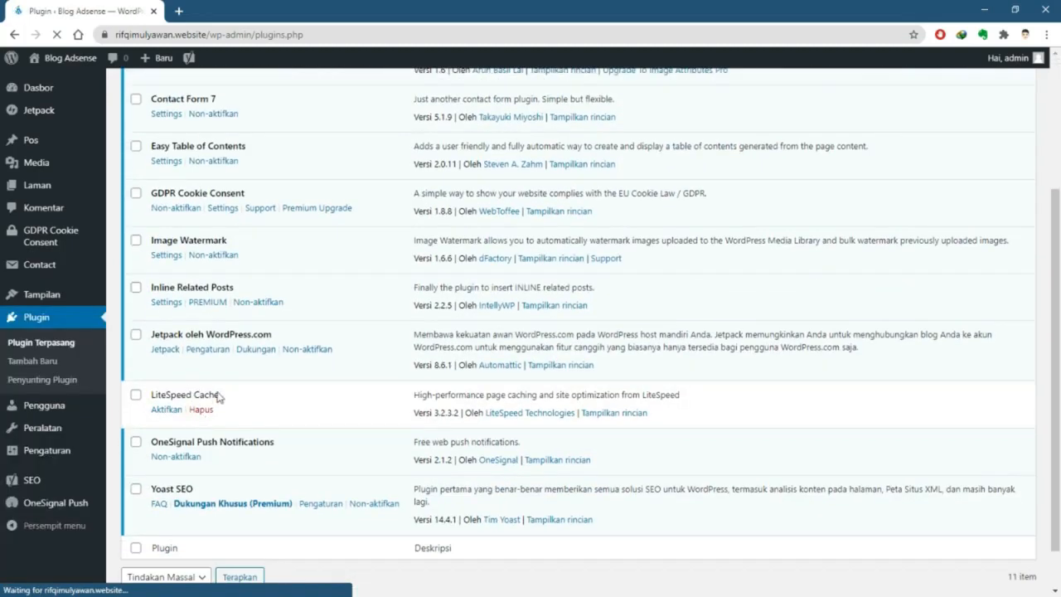
{"action": "left_click", "coordinate": [165, 409]}
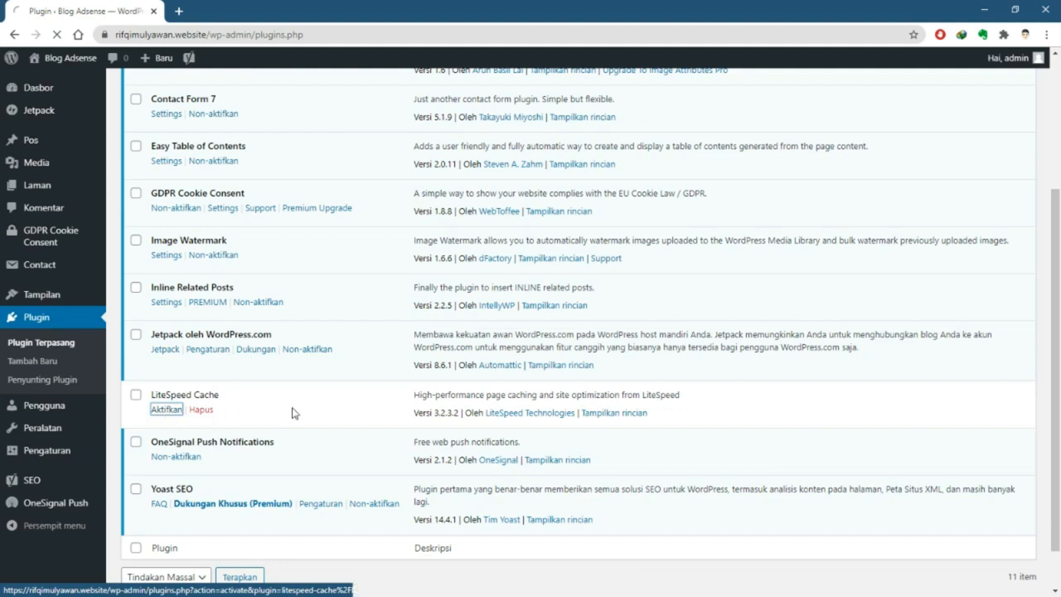
{"action": "scroll", "coordinate": [324, 409], "scroll_direction": "down", "scroll_amount": 1}
{"action": "scroll", "coordinate": [324, 409], "scroll_direction": "up", "scroll_amount": 4}
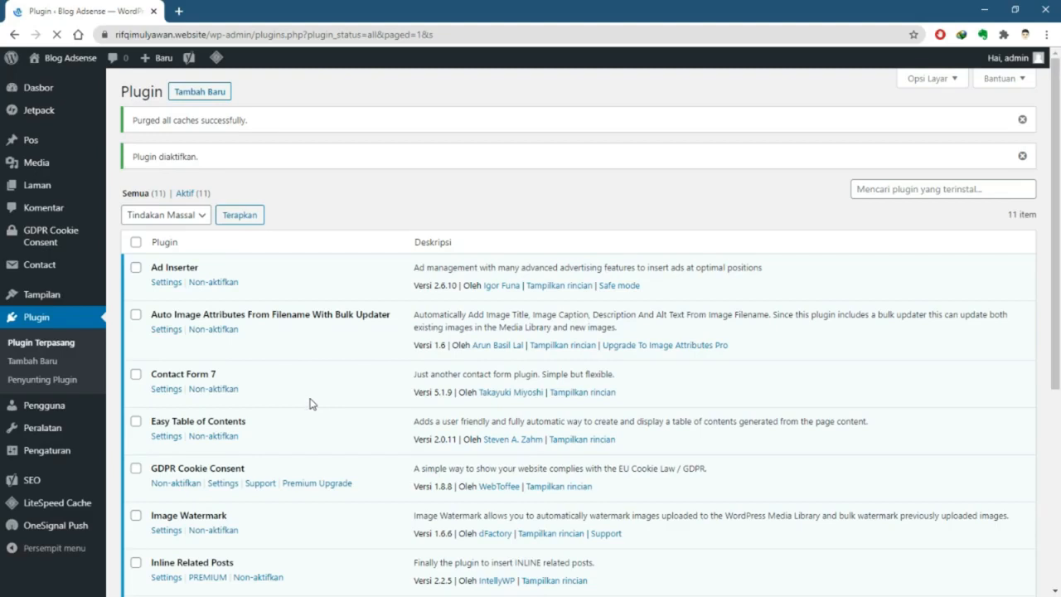
Purge all of the site's caches with LiteSpeed Cache
{"action": "scroll", "coordinate": [310, 405], "scroll_direction": "down", "scroll_amount": 2}
{"action": "scroll", "coordinate": [309, 403], "scroll_direction": "down", "scroll_amount": 2}
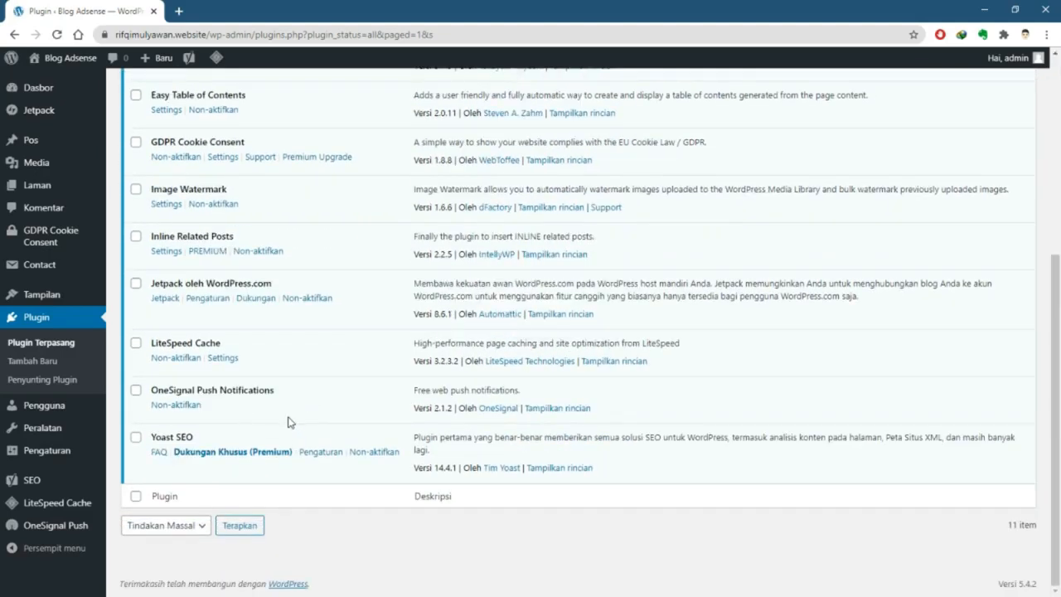
{"action": "scroll", "coordinate": [287, 421], "scroll_direction": "up", "scroll_amount": 2}
{"action": "scroll", "coordinate": [287, 420], "scroll_direction": "up", "scroll_amount": 2}
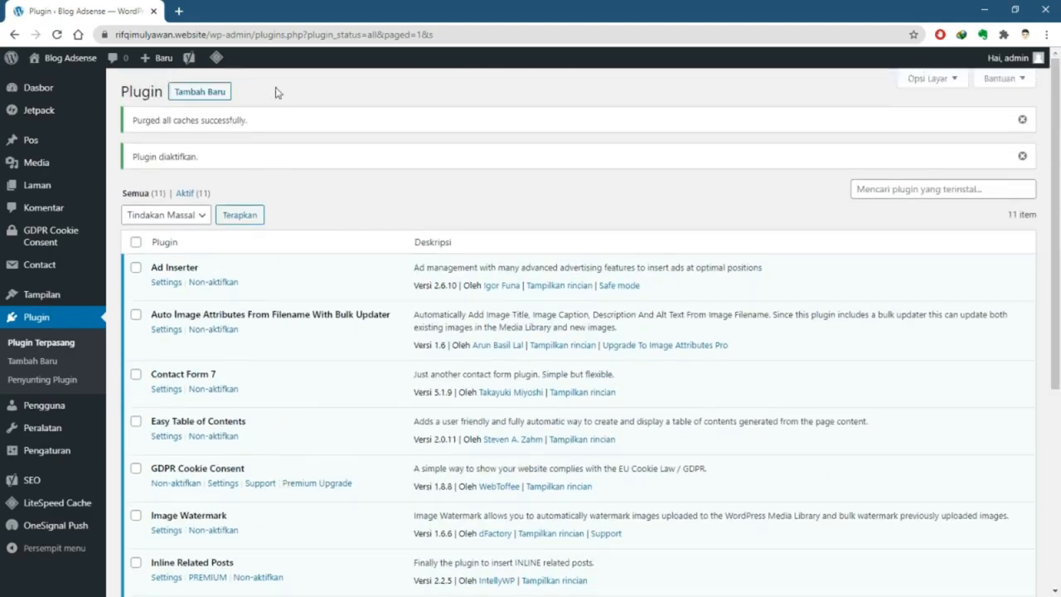
{"action": "mouse_move", "coordinate": [219, 65]}
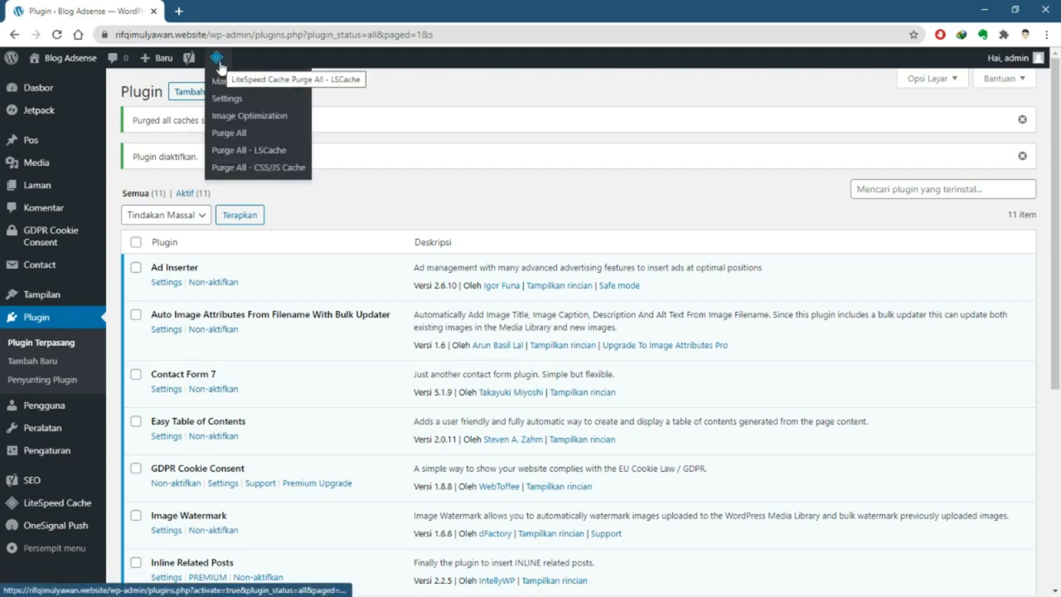
{"action": "left_click", "coordinate": [222, 136]}
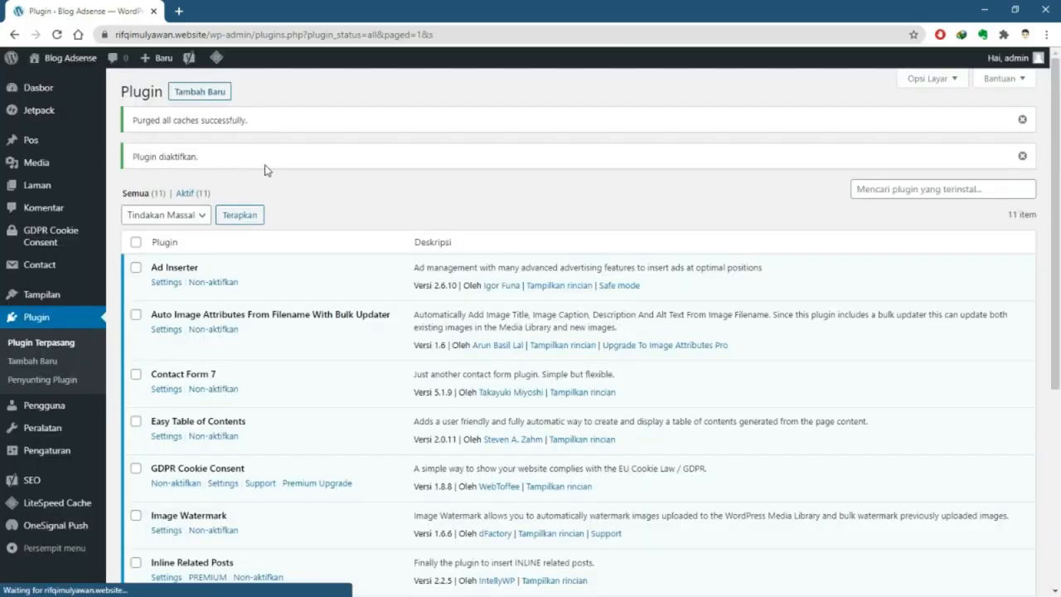
{"action": "scroll", "coordinate": [281, 193], "scroll_direction": "down", "scroll_amount": 3}
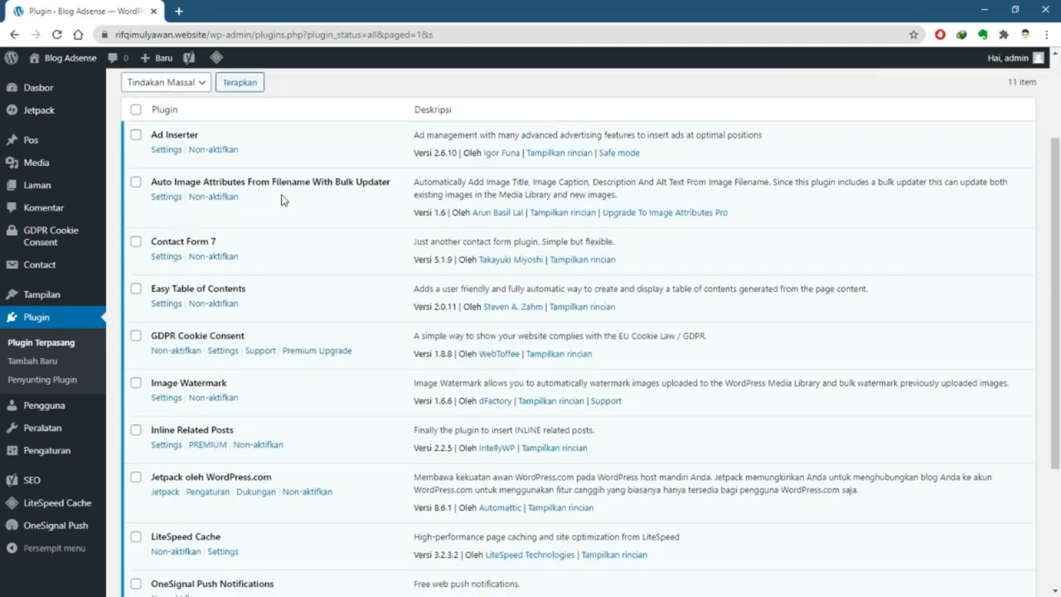
{"action": "scroll", "coordinate": [279, 205], "scroll_direction": "up", "scroll_amount": 3}
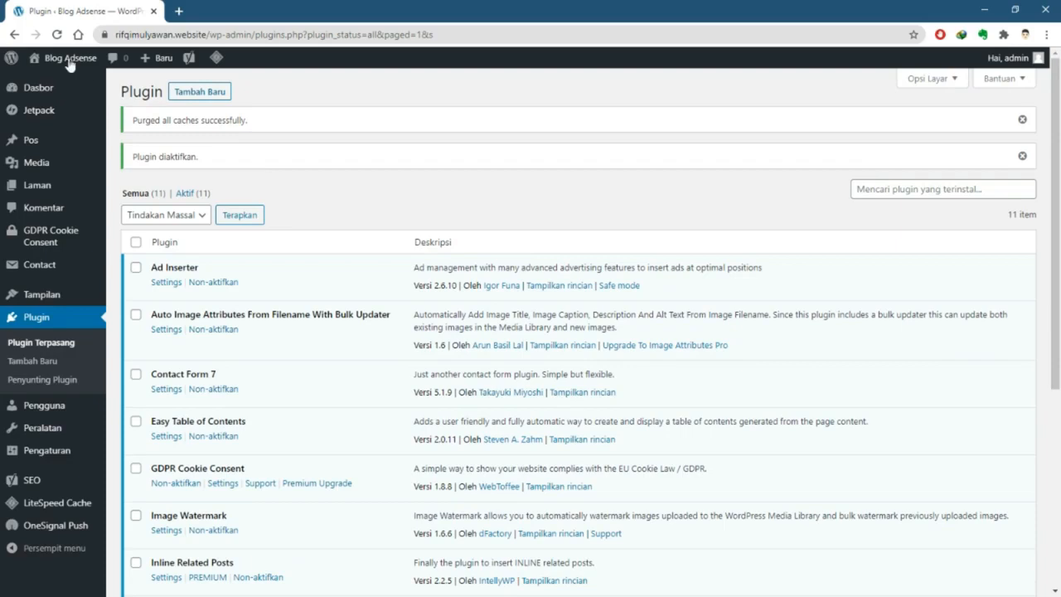
Visit the Blog Adsense site in a new tab and check its front page from header to footer
{"action": "mouse_move", "coordinate": [69, 65]}
{"action": "right_click", "coordinate": [86, 80]}
{"action": "key", "text": "Escape"}
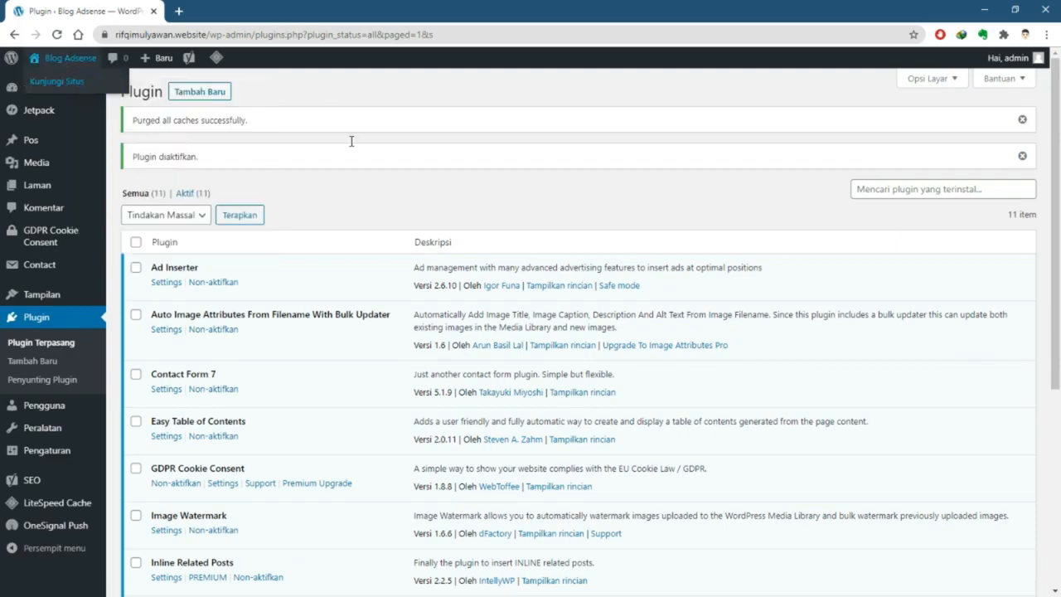
{"action": "left_click", "coordinate": [245, 19]}
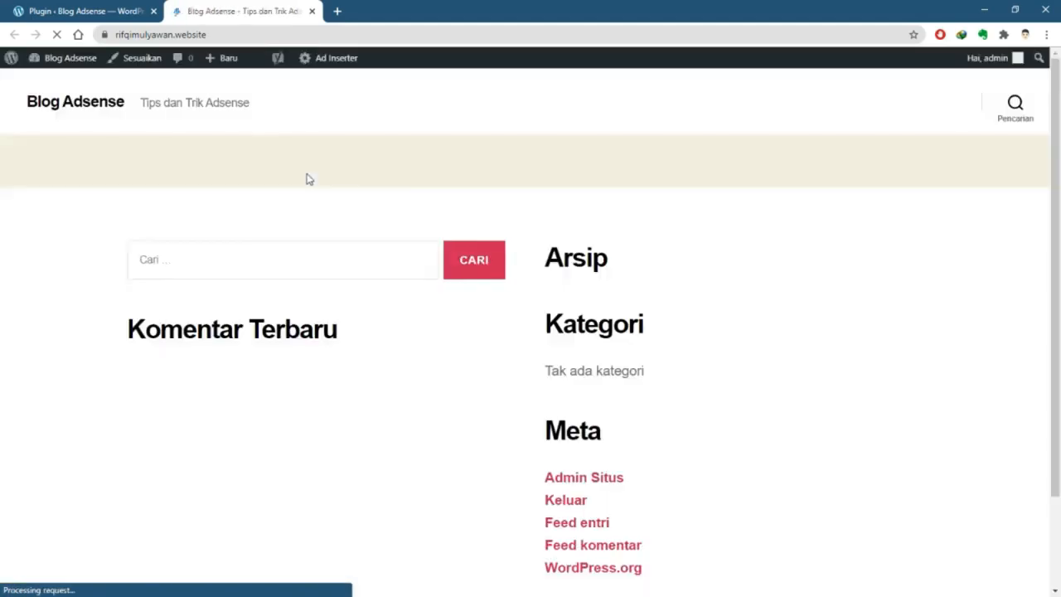
{"action": "scroll", "coordinate": [307, 181], "scroll_direction": "down", "scroll_amount": 3}
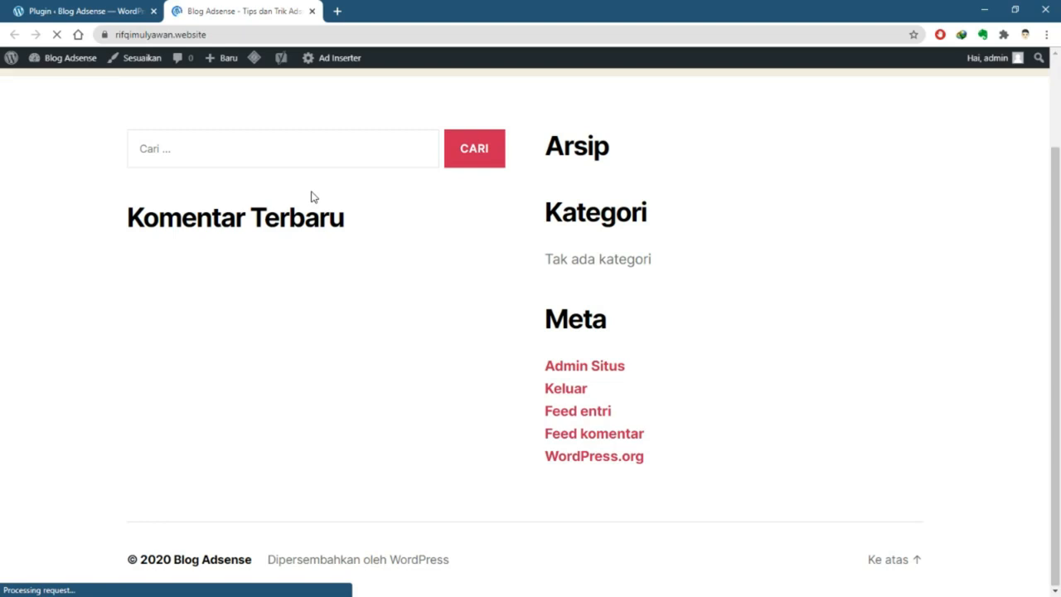
{"action": "scroll", "coordinate": [312, 192], "scroll_direction": "up", "scroll_amount": 3}
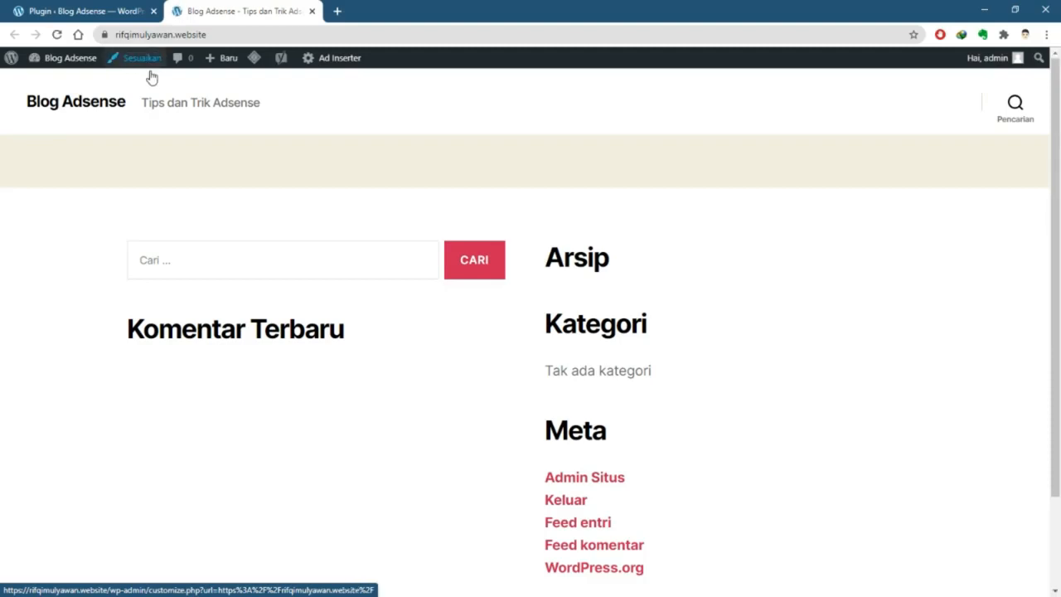
{"action": "mouse_move", "coordinate": [226, 73]}
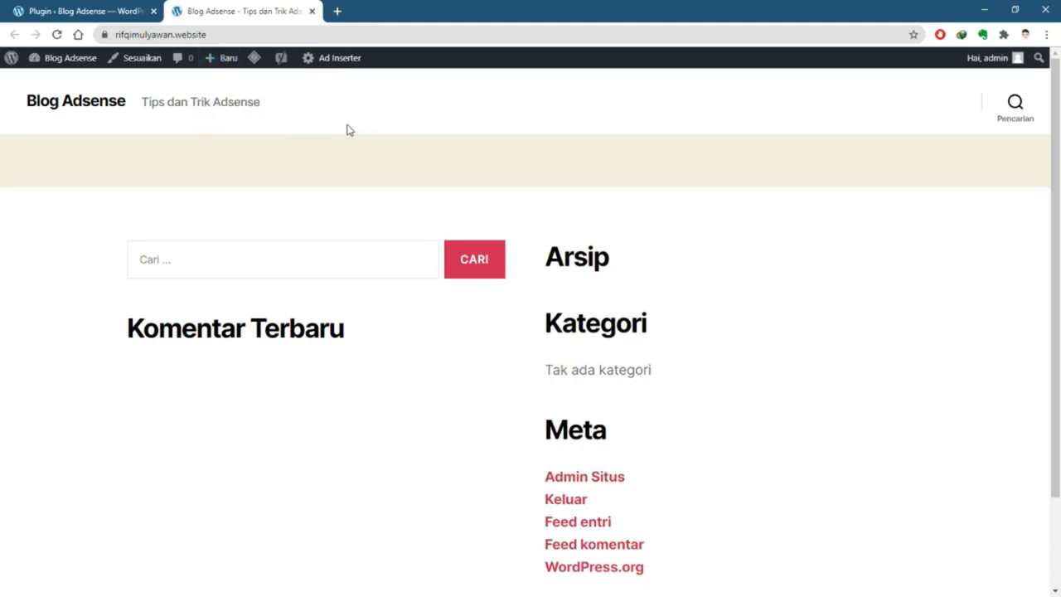
{"action": "scroll", "coordinate": [348, 135], "scroll_direction": "down", "scroll_amount": 2}
{"action": "scroll", "coordinate": [348, 135], "scroll_direction": "up", "scroll_amount": 2}
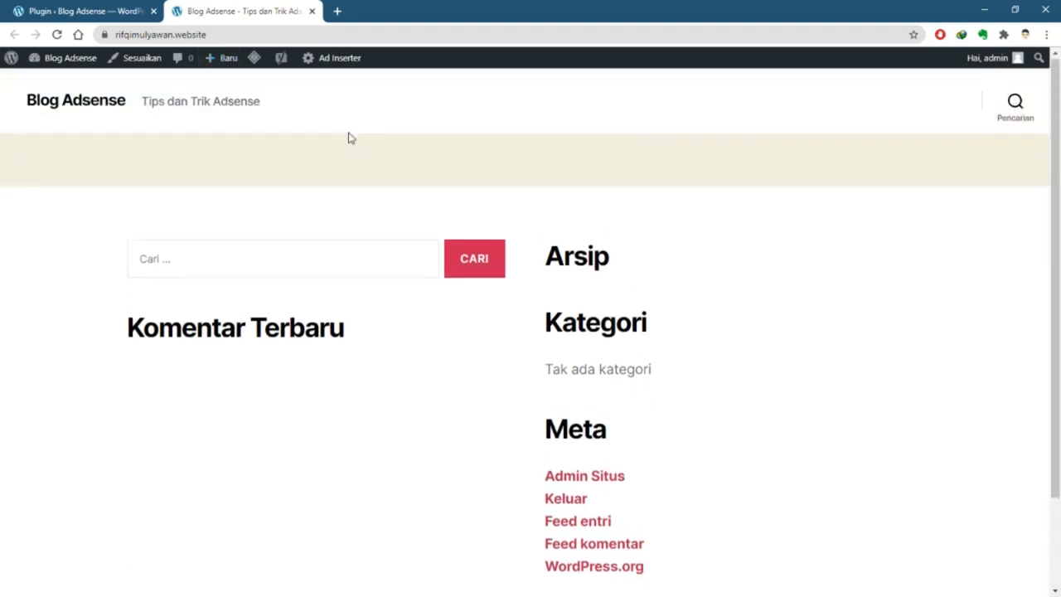